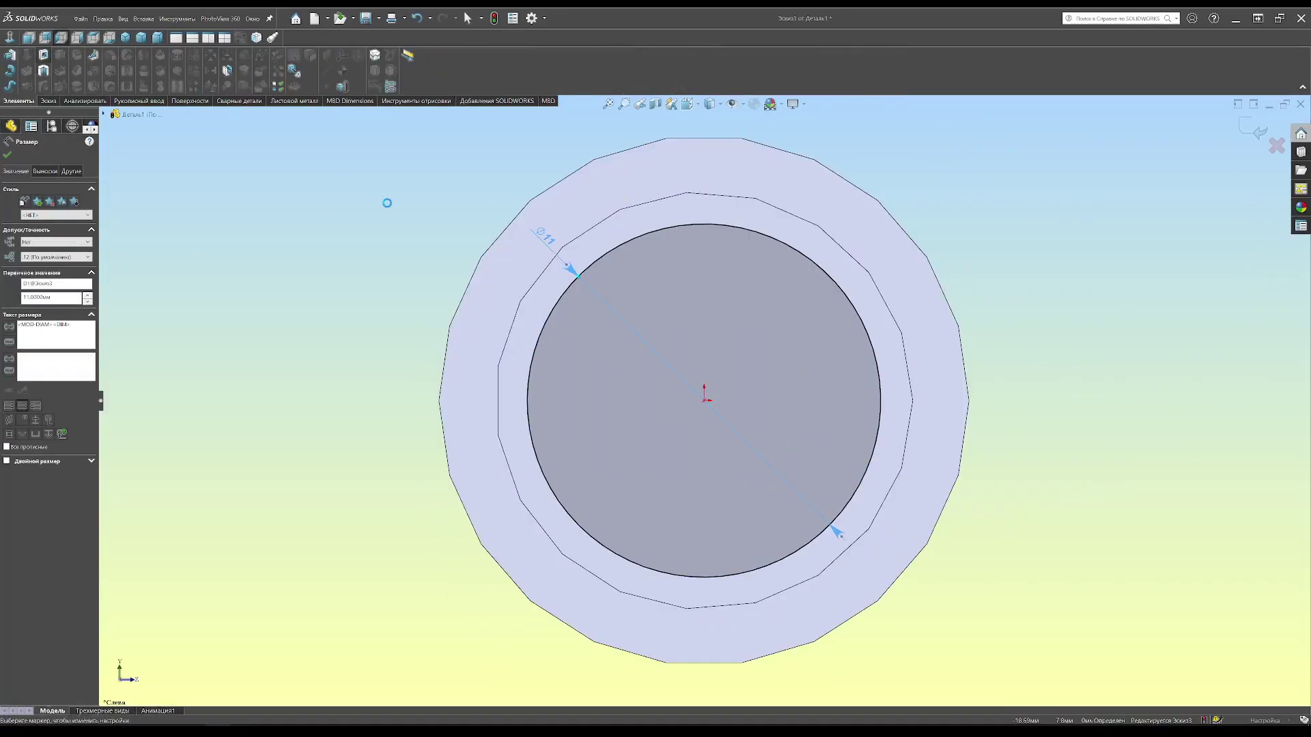
- Sketch the knob's line-and-arc profile at a 43 mm offset along the shaft
{"action": "type", "text": "43"}
{"action": "key", "text": "Return"}
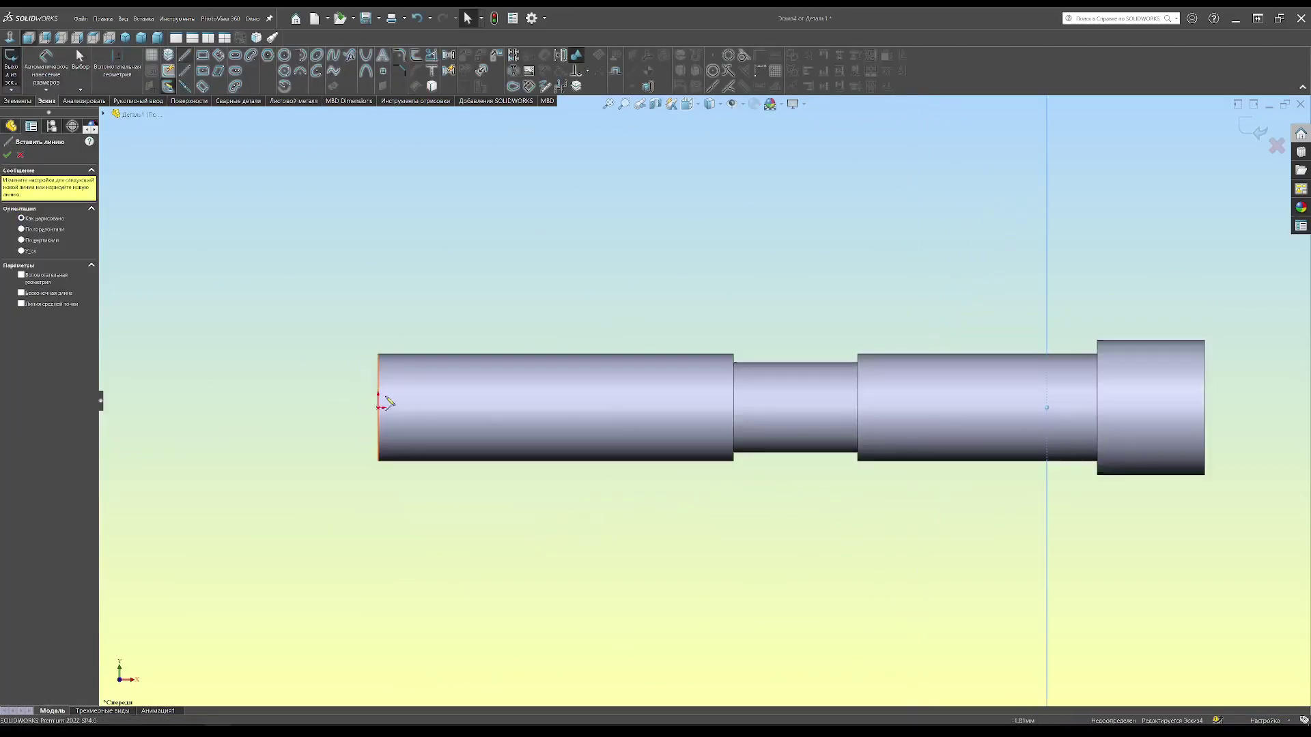
{"action": "scroll", "coordinate": [382, 410], "scroll_direction": "down", "scroll_amount": 5}
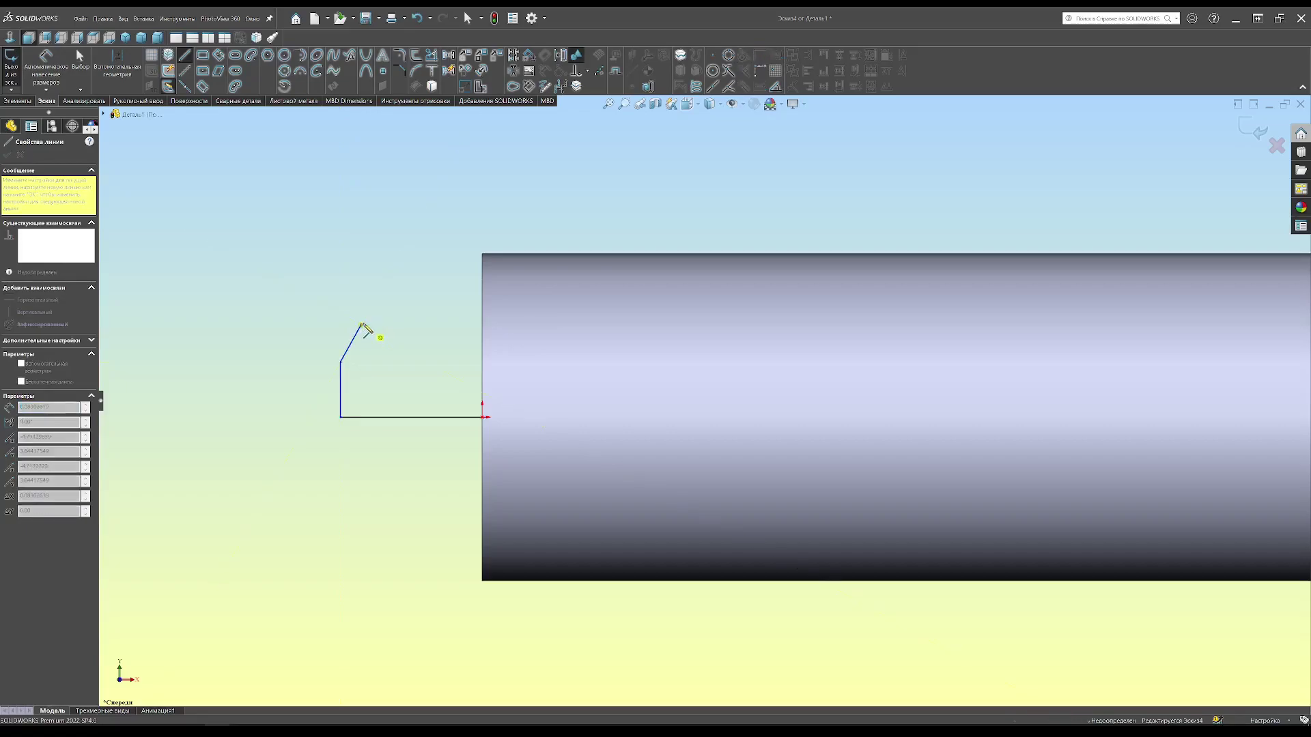
{"action": "key", "text": "Escape"}
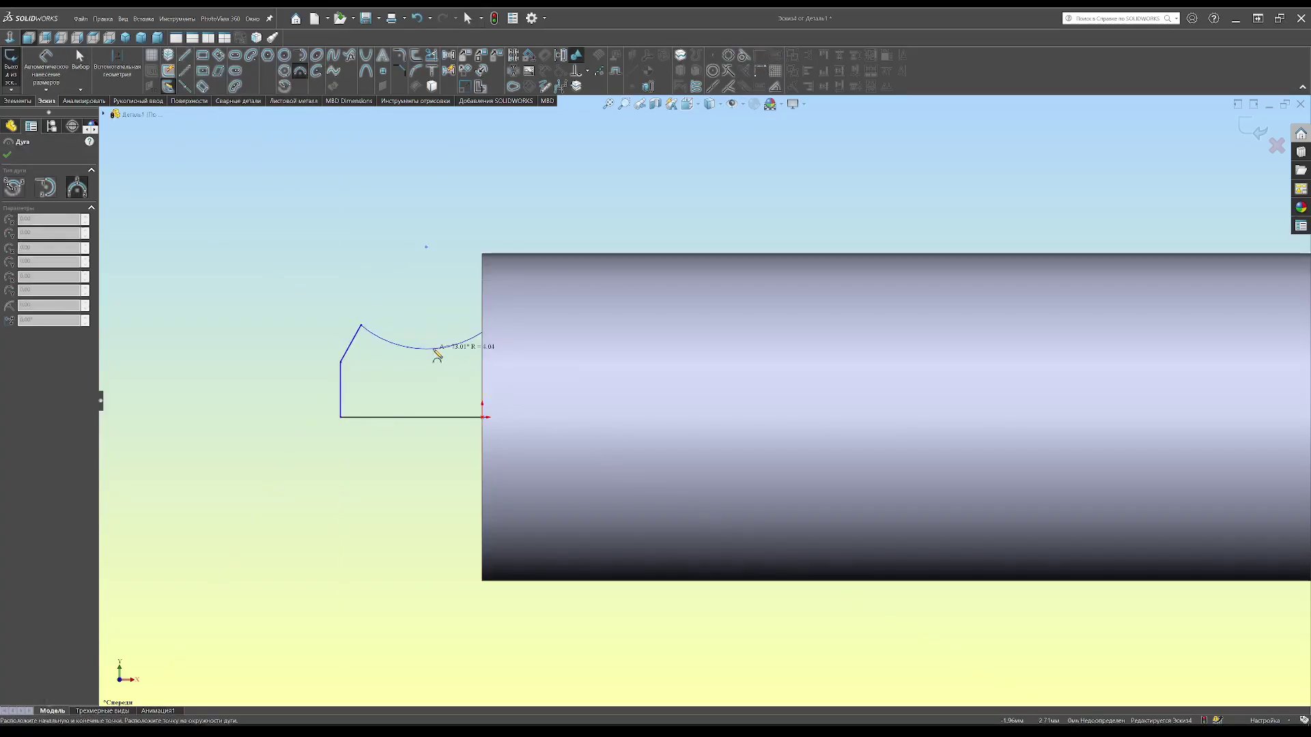
{"action": "left_click", "coordinate": [437, 354]}
{"action": "key", "text": "Escape"}
- Dimension the profile length to 8 and its left edge height to 1.5
{"action": "left_click", "coordinate": [515, 351]}
{"action": "left_click", "coordinate": [429, 477]}
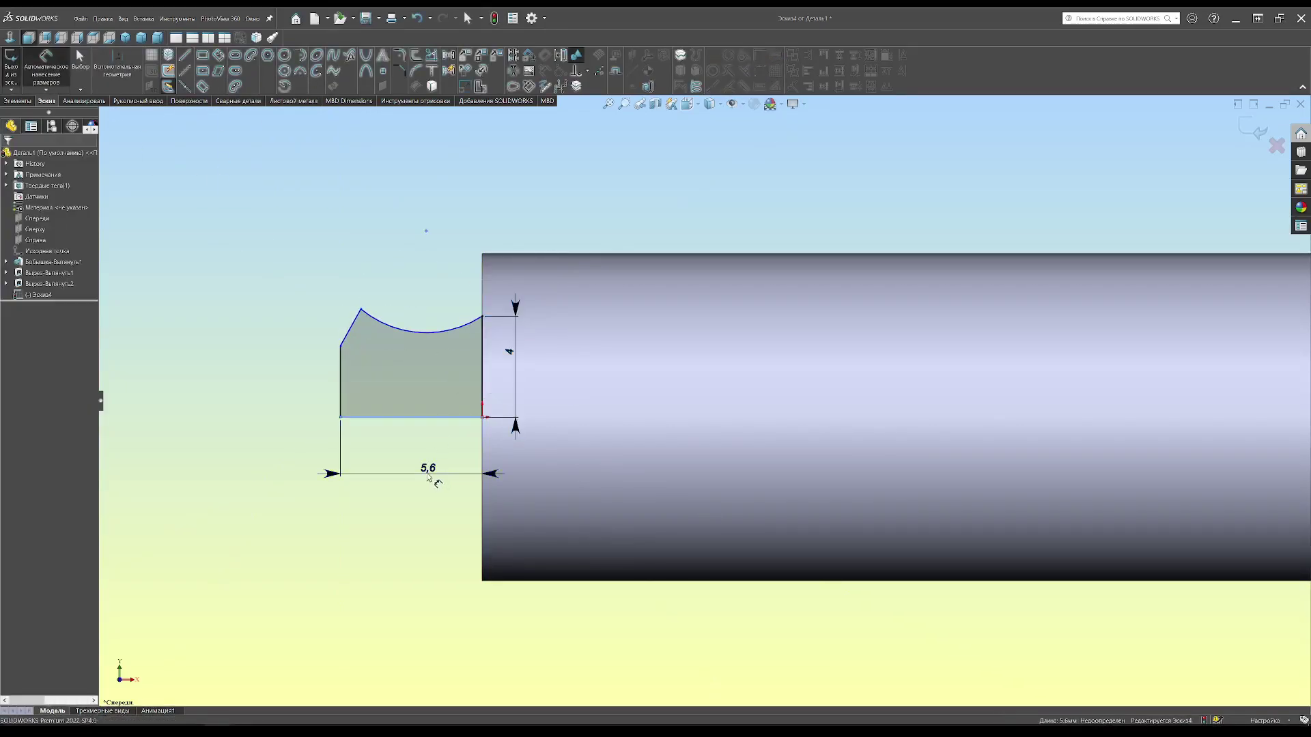
{"action": "type", "text": "8"}
{"action": "key", "text": "Return"}
{"action": "left_click", "coordinate": [280, 398]}
{"action": "left_click", "coordinate": [242, 397]}
{"action": "type", "text": "1.5"}
{"action": "key", "text": "Return"}
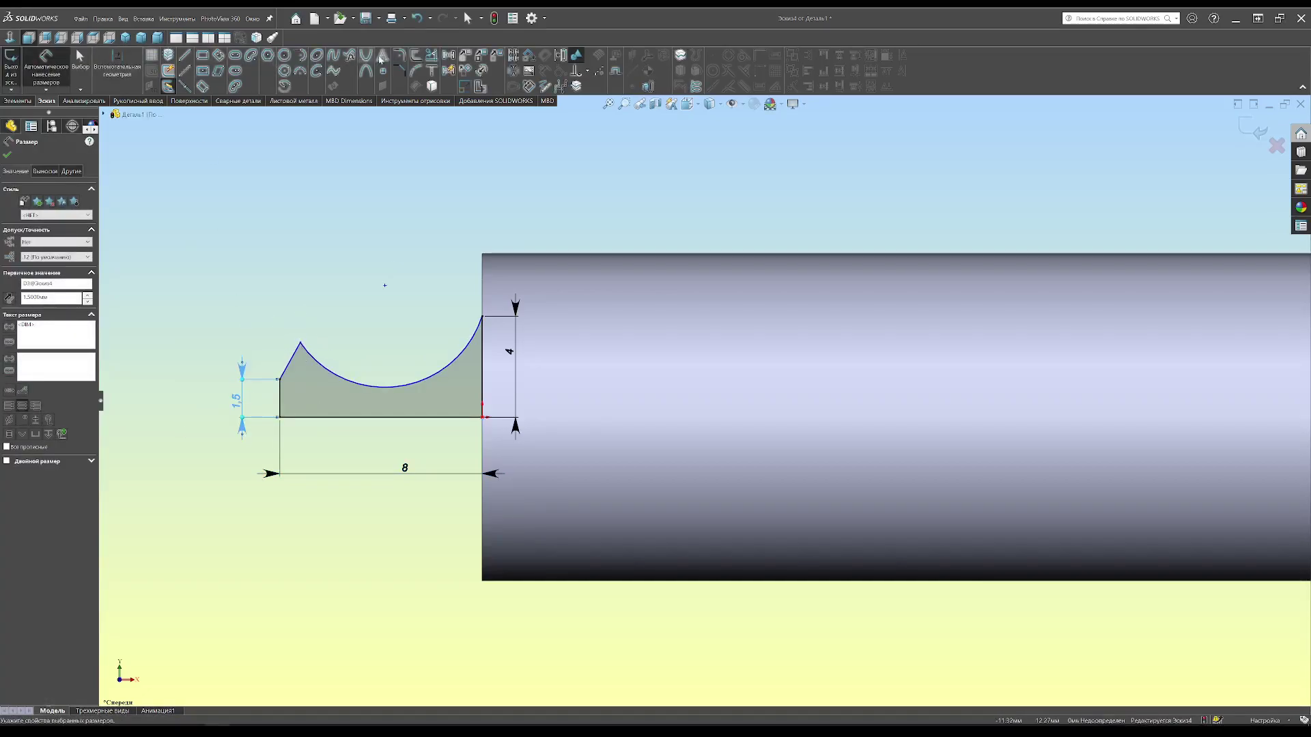
- After a failed corner rounding, dimension the profile arc to radius 4
{"action": "left_click", "coordinate": [399, 55]}
{"action": "left_click", "coordinate": [298, 353]}
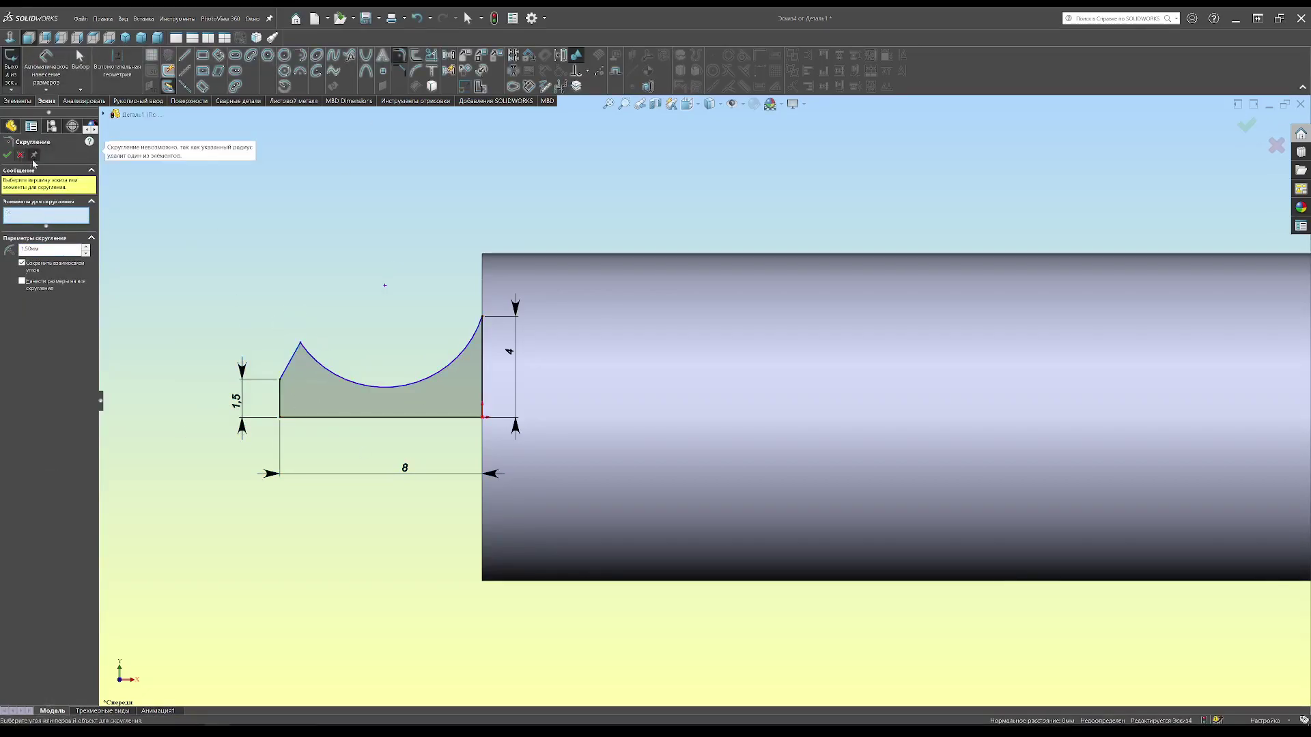
{"action": "left_click", "coordinate": [21, 155]}
{"action": "left_click", "coordinate": [46, 58]}
{"action": "left_click", "coordinate": [361, 321]}
{"action": "type", "text": "4"}
{"action": "key", "text": "Return"}
- Round the profile's peak and dimension its height to 3.5
{"action": "left_click", "coordinate": [325, 301]}
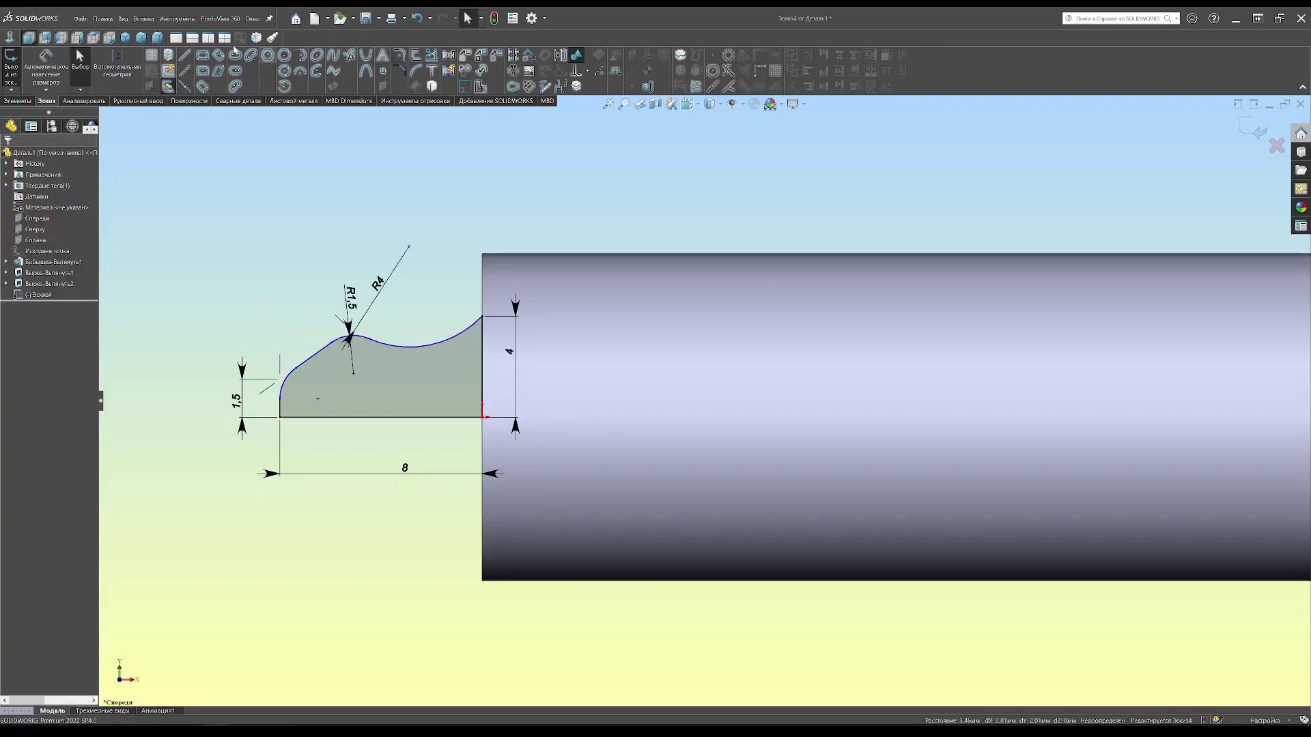
{"action": "left_click", "coordinate": [46, 58]}
{"action": "left_click", "coordinate": [353, 332]}
{"action": "left_click", "coordinate": [376, 417]}
{"action": "left_click", "coordinate": [177, 389]}
{"action": "type", "text": "3.5"}
{"action": "key", "text": "Return"}
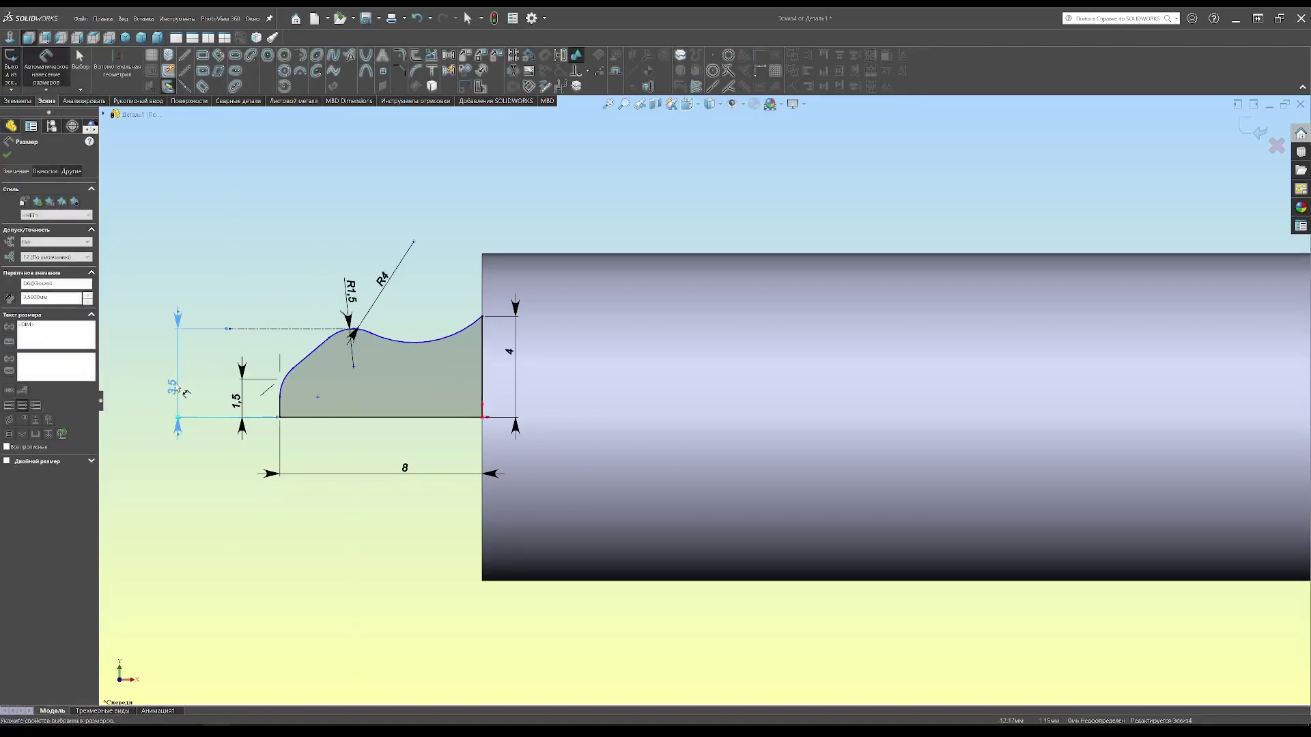
- Revolve the finished profile around the shaft axis
{"action": "key", "text": "Escape"}
{"action": "right_click", "coordinate": [386, 304]}
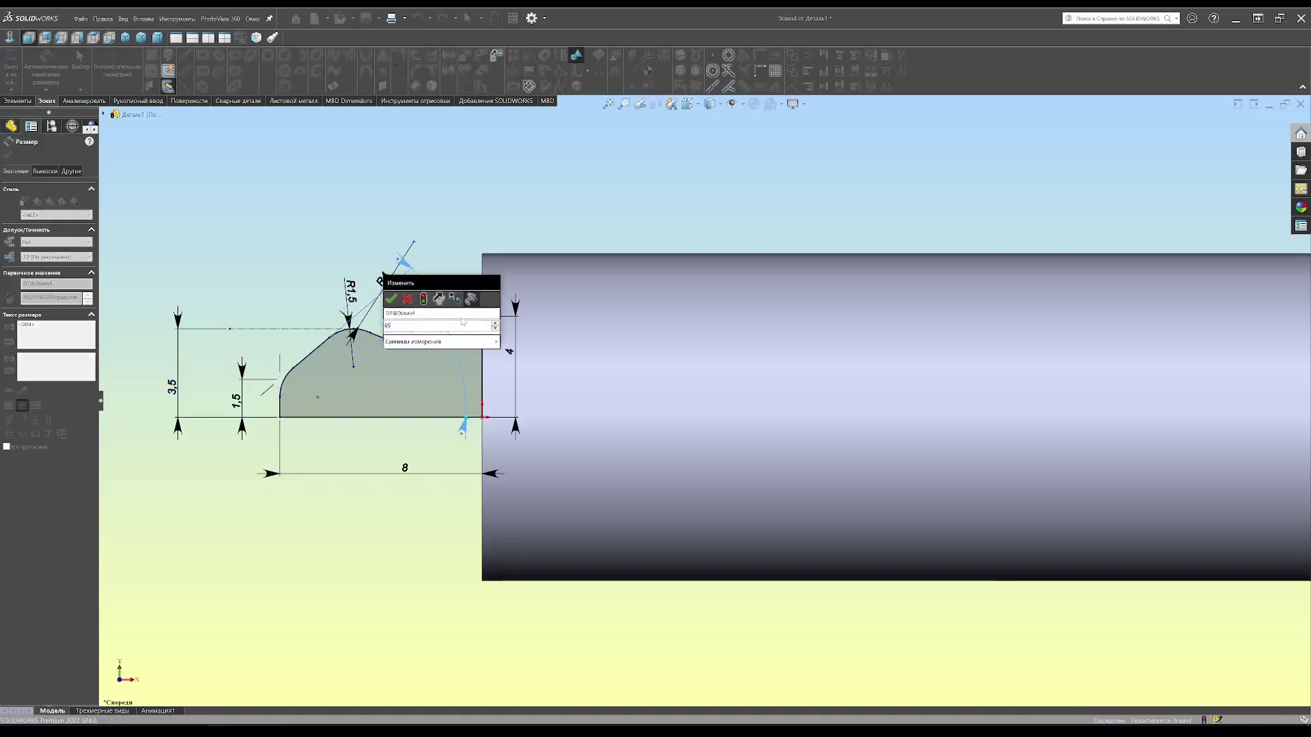
{"action": "left_click", "coordinate": [432, 295]}
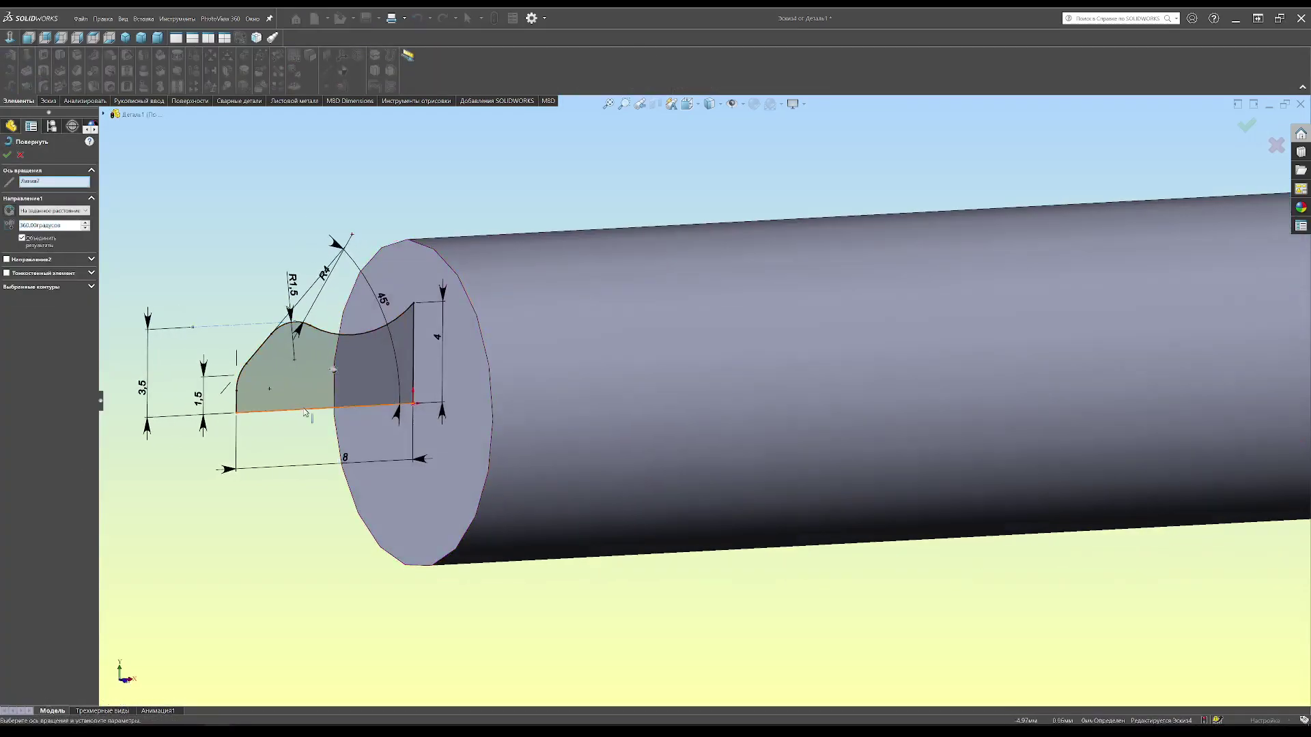
- Accept the revolved knob and fillet its edges
{"action": "left_click", "coordinate": [7, 155]}
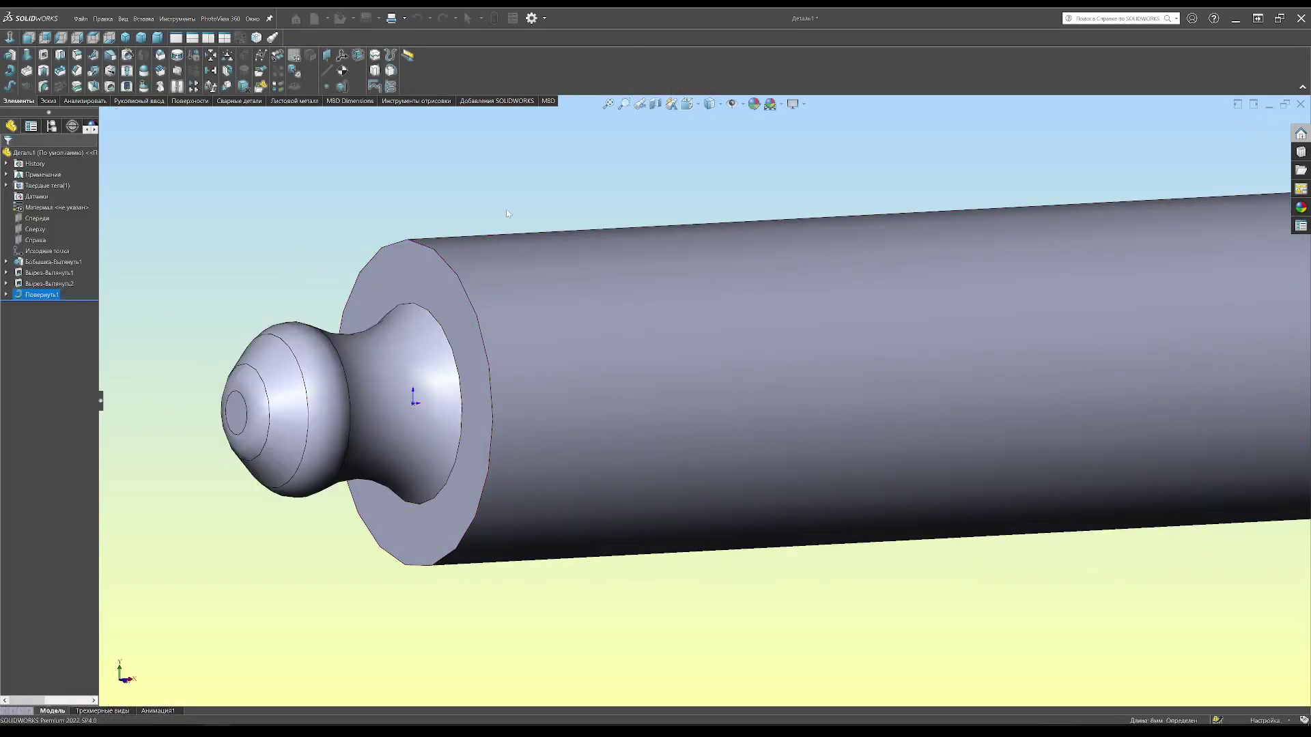
{"action": "left_click", "coordinate": [101, 55]}
{"action": "key", "text": "Return"}
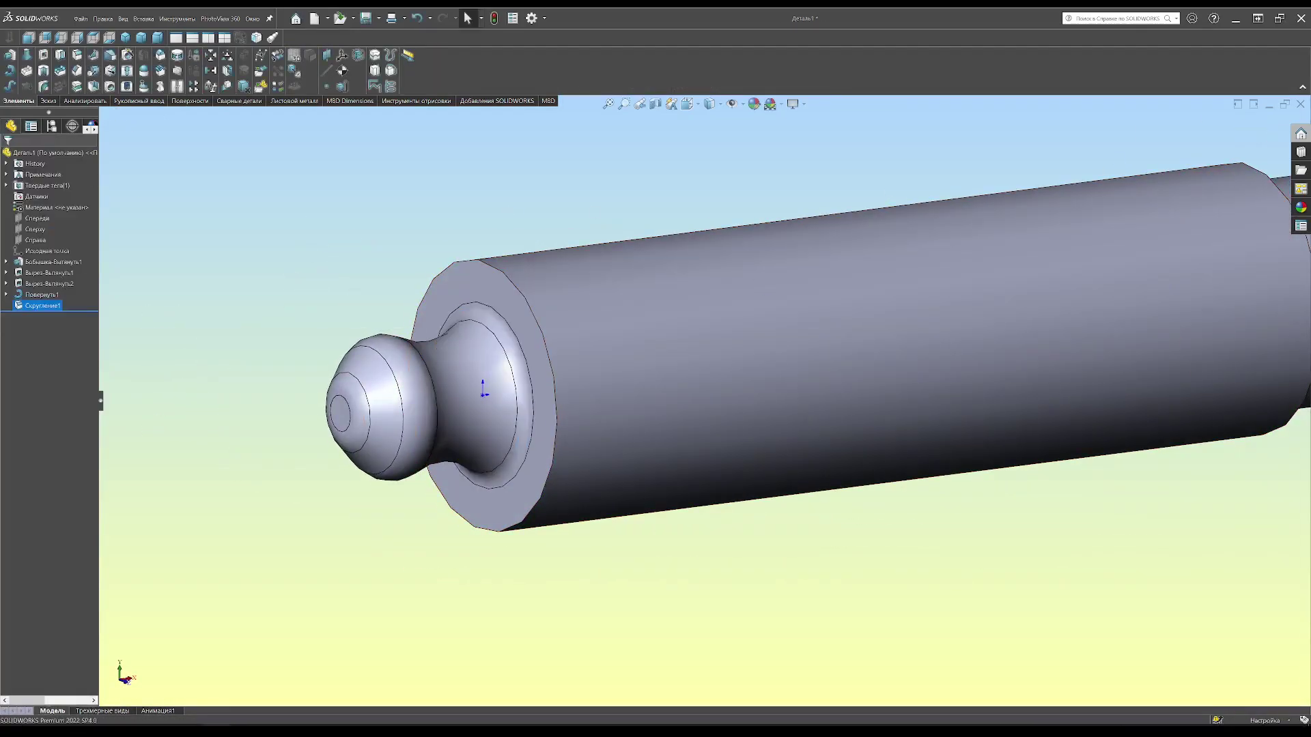
- Create a reversed helix from the boss ring circle running along the shaft
{"action": "left_click", "coordinate": [469, 280]}
{"action": "key", "text": "ctrl+7"}
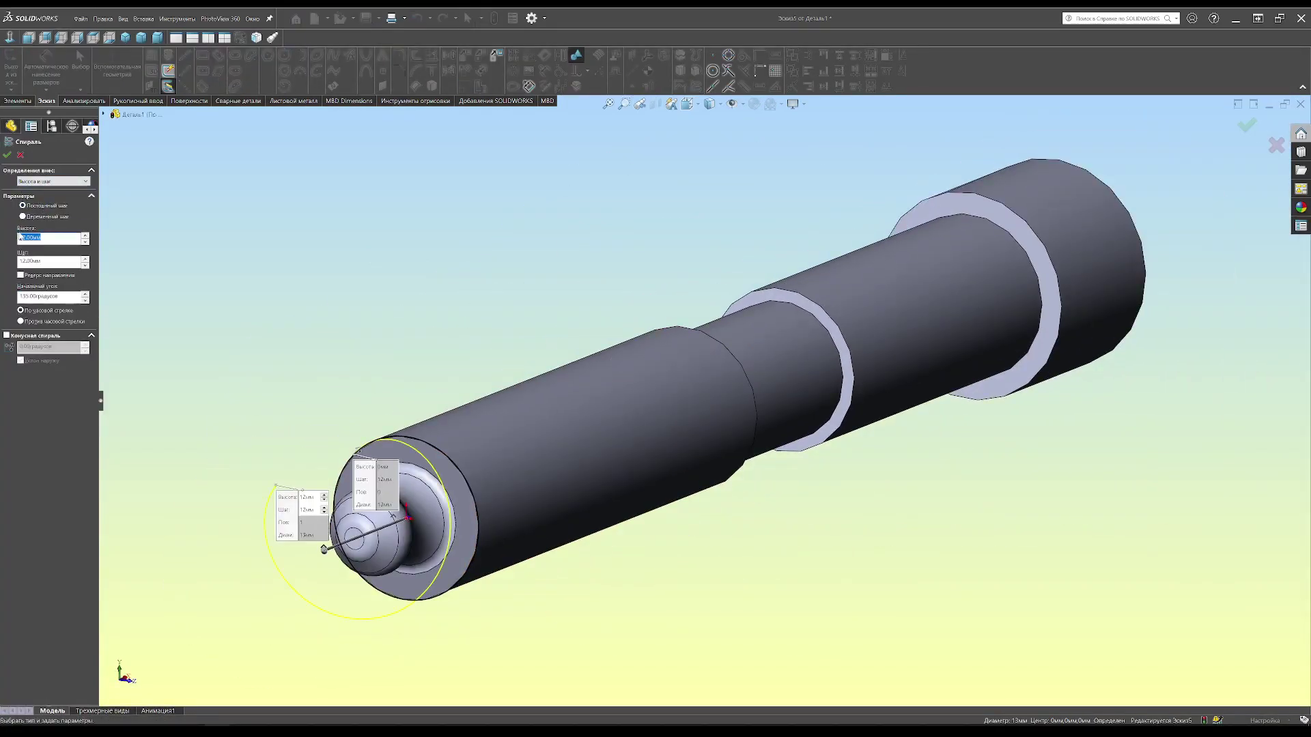
{"action": "left_click", "coordinate": [20, 275]}
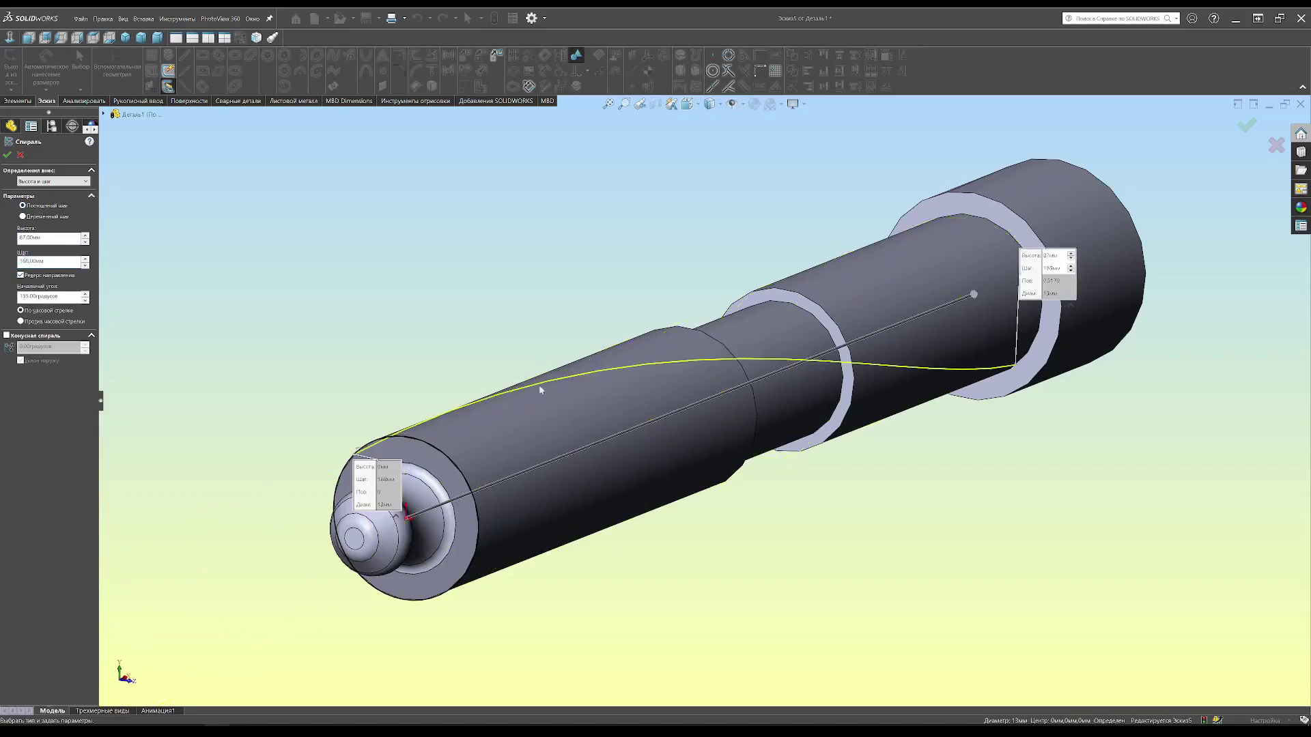
{"action": "key", "text": "Return"}
- Turn the view and start a sketch on the shaft's end face
{"action": "middle_click_drag", "start_coordinate": [518, 290], "coordinate": [589, 443]}
{"action": "left_click", "coordinate": [734, 471]}
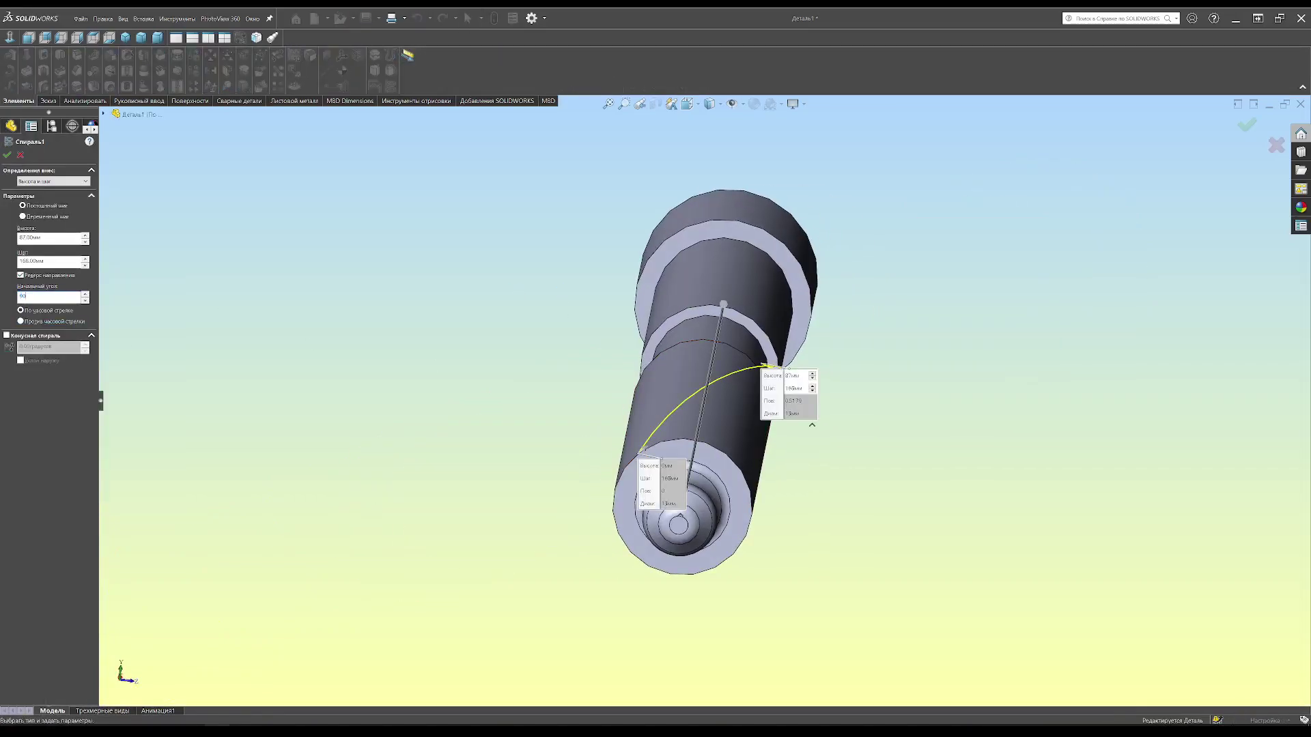
{"action": "left_click", "coordinate": [768, 376]}
- Draw a centerline from the face centre to the top edge and convert the outer edge
{"action": "left_click", "coordinate": [185, 71]}
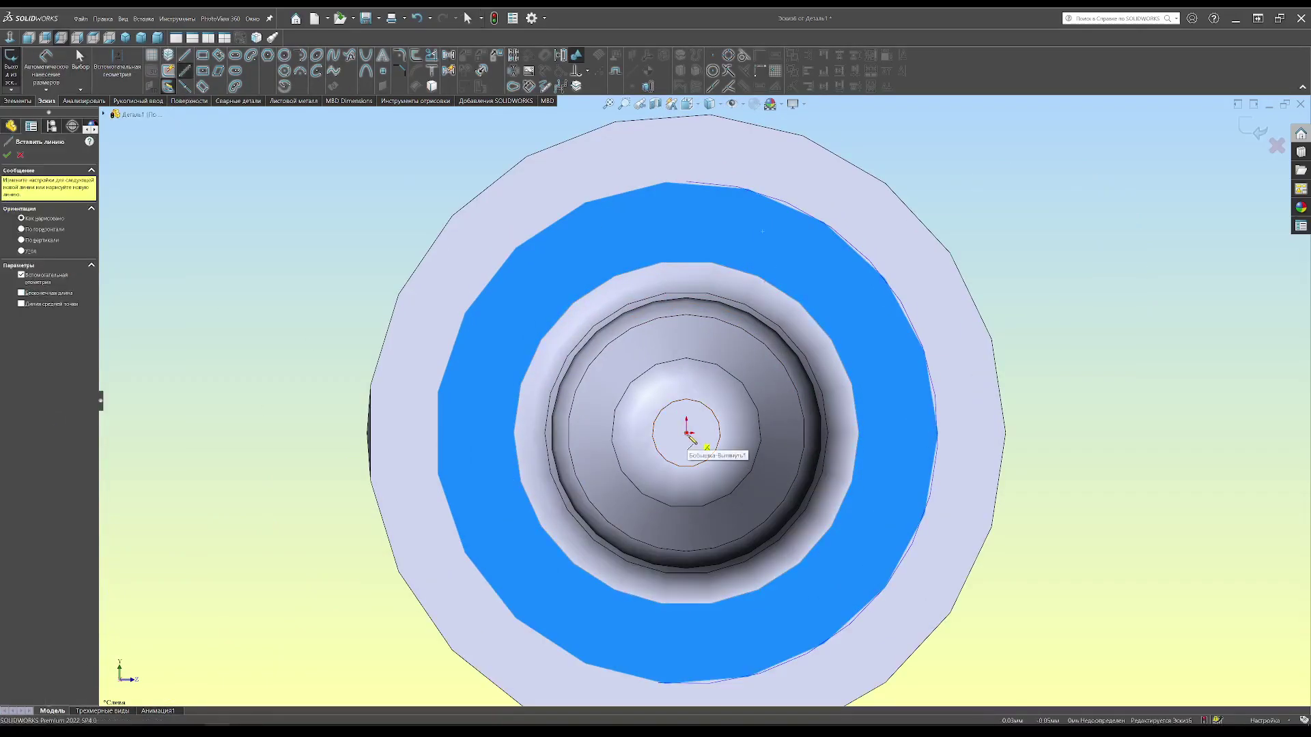
{"action": "left_click", "coordinate": [686, 432]}
{"action": "left_click", "coordinate": [686, 182]}
{"action": "key", "text": "Escape"}
{"action": "scroll", "coordinate": [686, 183], "scroll_direction": "up", "scroll_amount": 5}
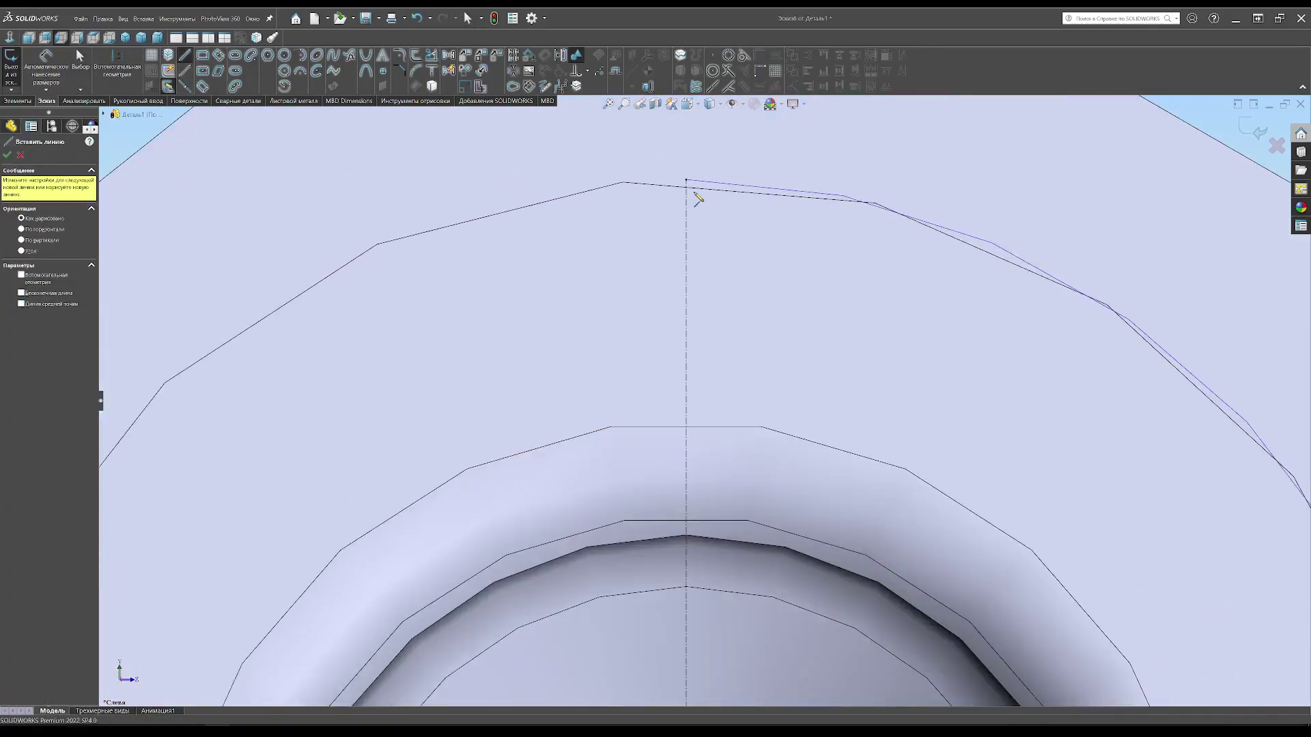
{"action": "left_click", "coordinate": [645, 189]}
{"action": "left_click", "coordinate": [235, 86]}
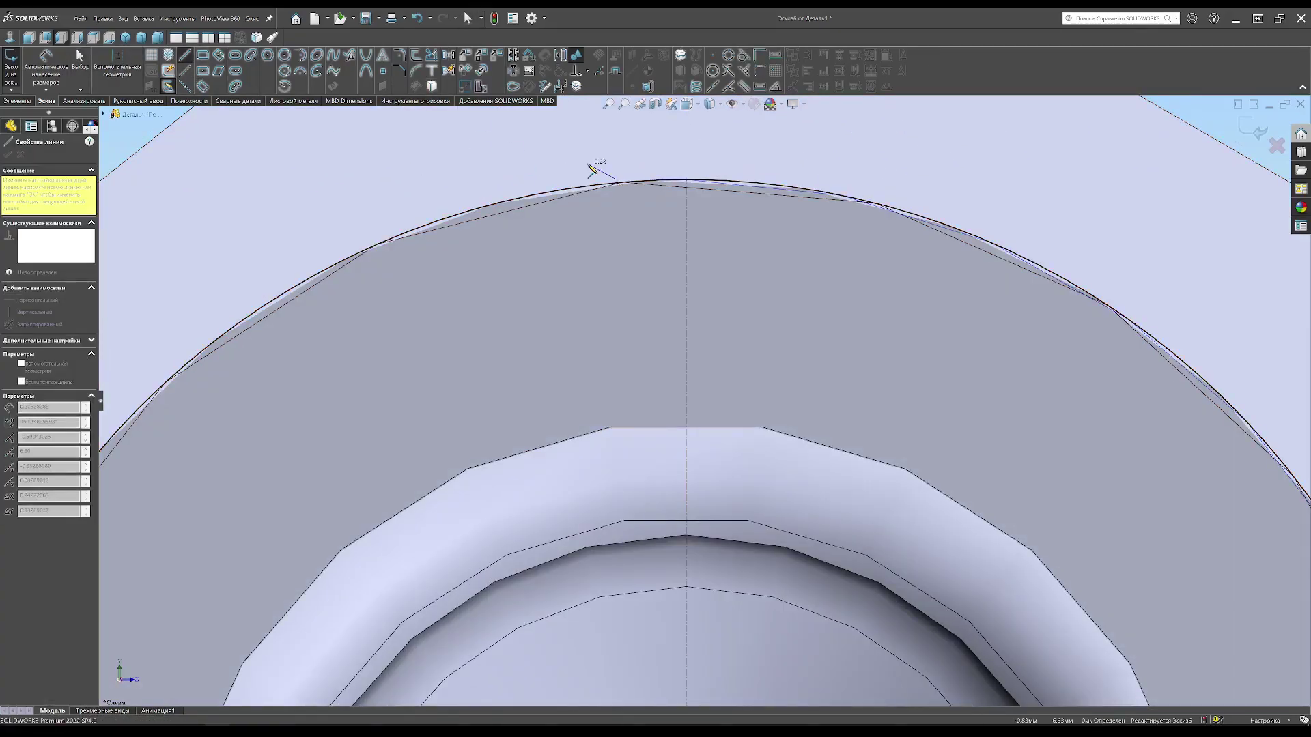
- Draw the V-notch on the top edge and dimension its width to 0.4
{"action": "left_click", "coordinate": [627, 182]}
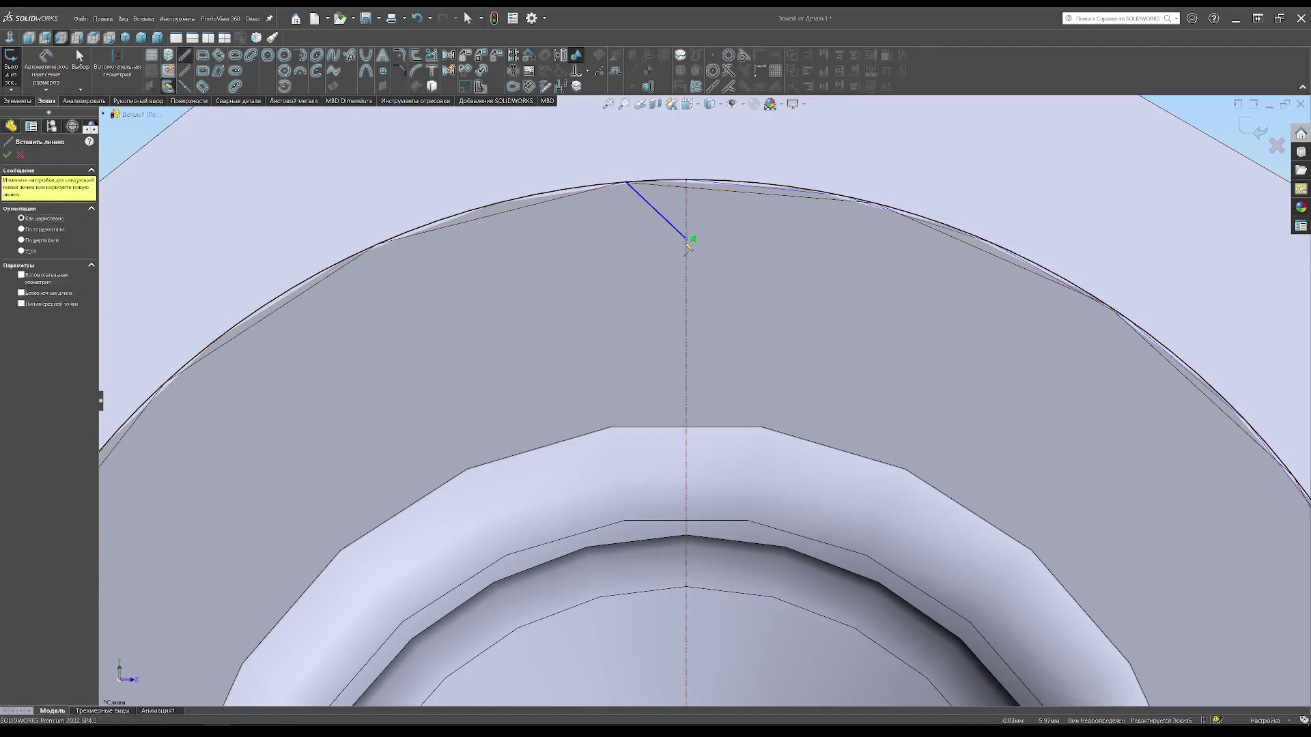
{"action": "left_click", "coordinate": [686, 239]}
{"action": "left_click", "coordinate": [737, 181]}
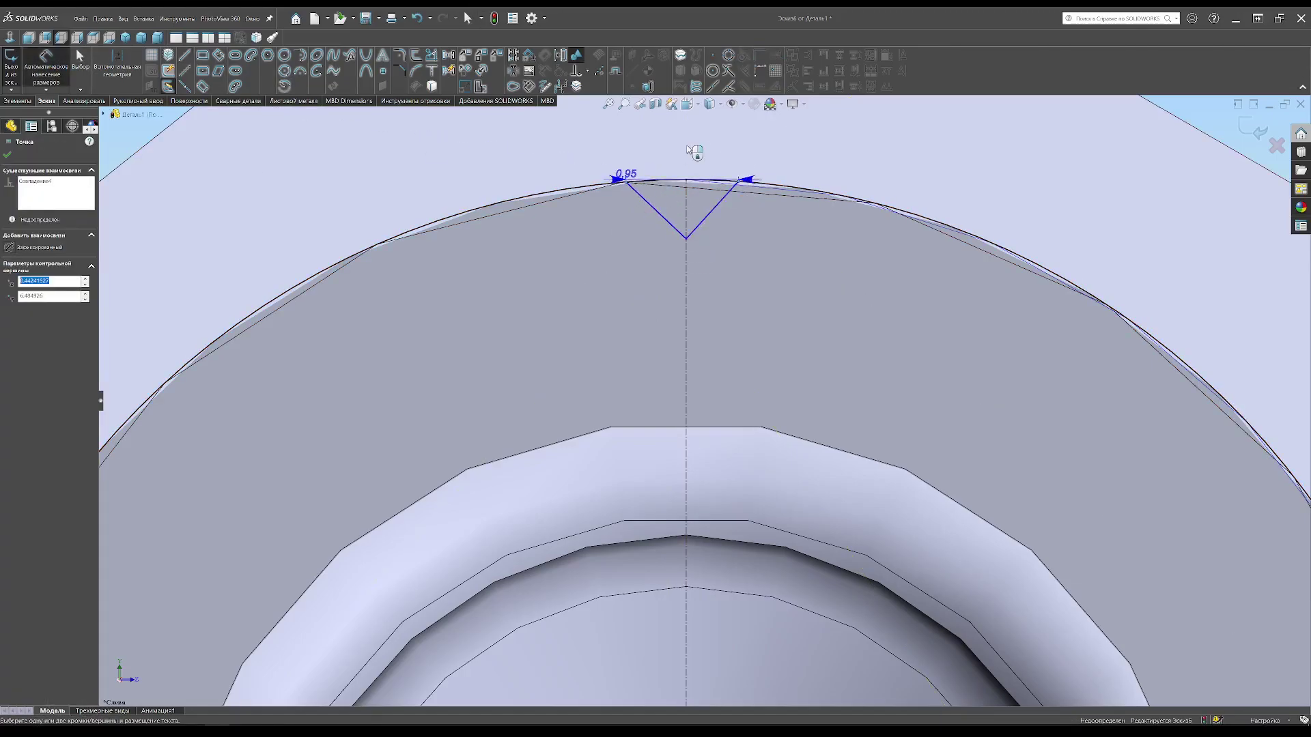
{"action": "left_click", "coordinate": [690, 149]}
{"action": "type", "text": "0.4"}
{"action": "key", "text": "Return"}
{"action": "key", "text": "Escape"}
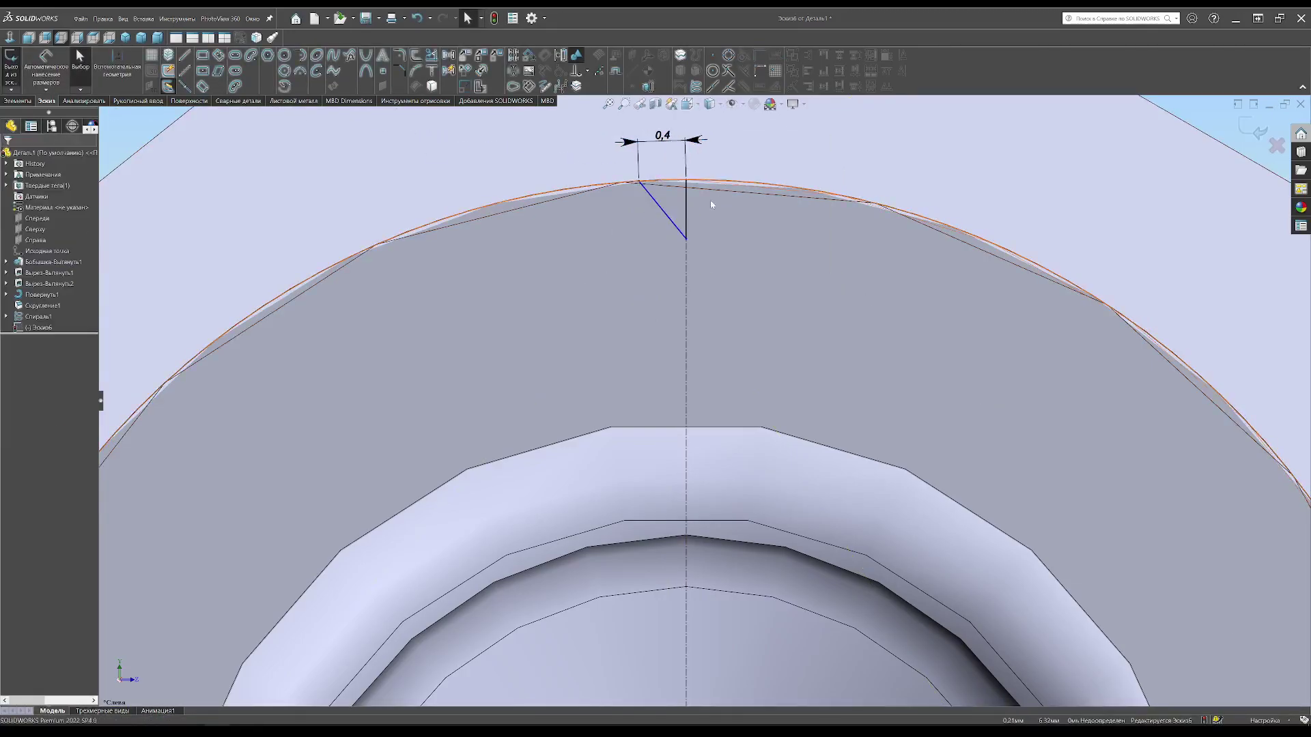
- Dimension the notch depth to 0.2 and exit the notch sketch
{"action": "left_click", "coordinate": [734, 208]}
{"action": "type", "text": "0"}
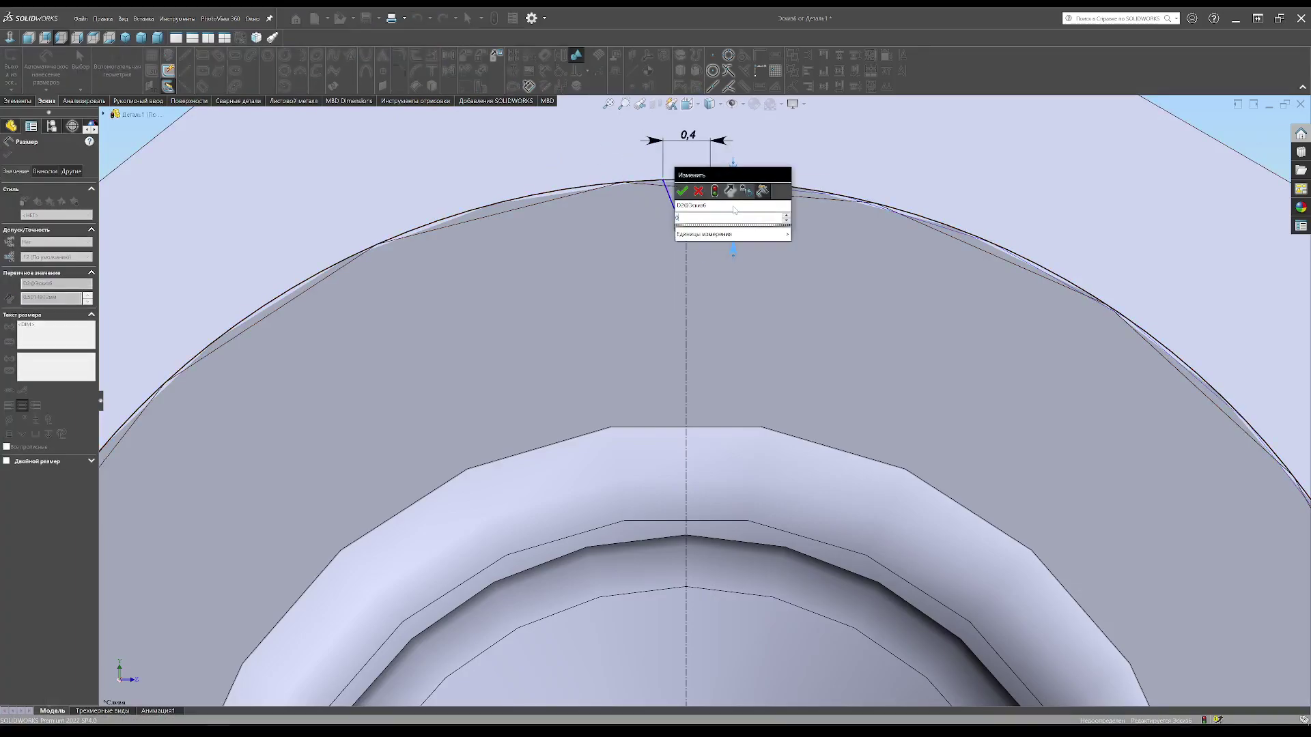
{"action": "type", "text": ".2"}
{"action": "key", "text": "Return"}
{"action": "left_click", "coordinate": [662, 180]}
{"action": "type", "text": "0.2"}
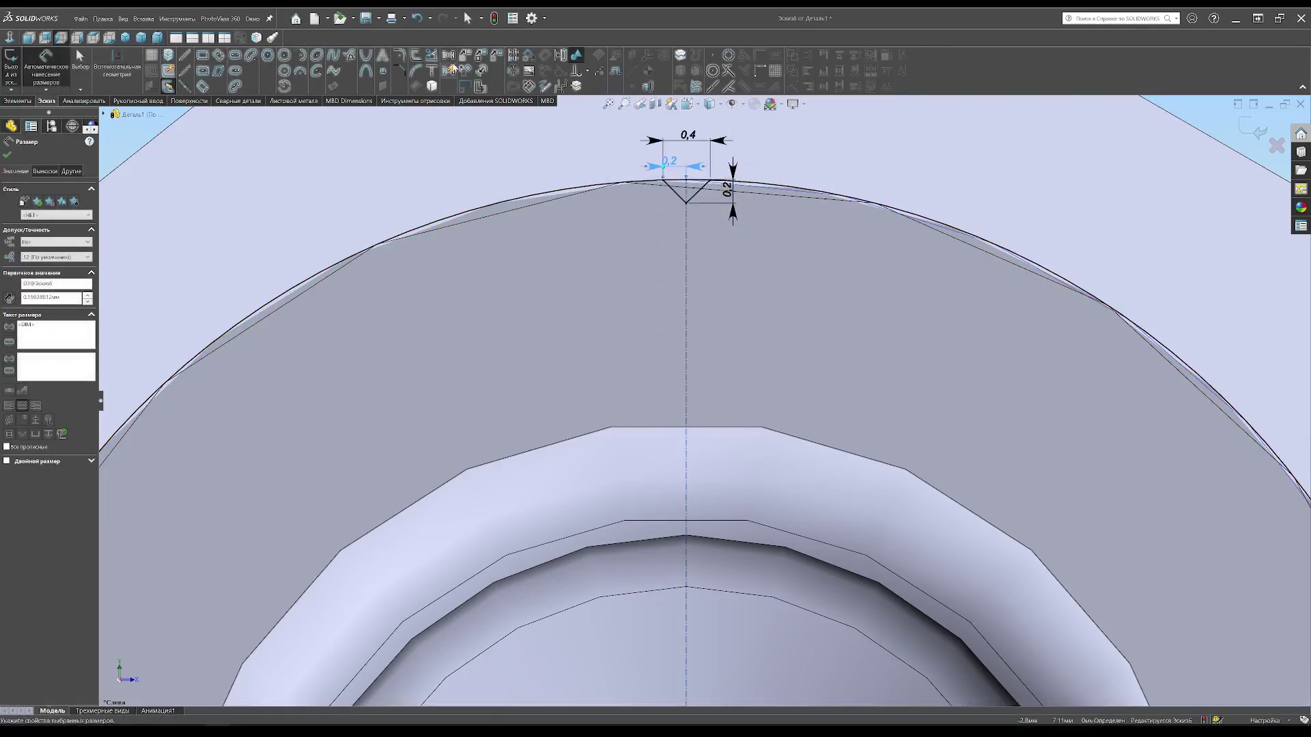
{"action": "type", "text": "f"}
{"action": "middle_click_drag", "start_coordinate": [682, 307], "coordinate": [995, 199]}
{"action": "key", "text": "ctrl+b"}
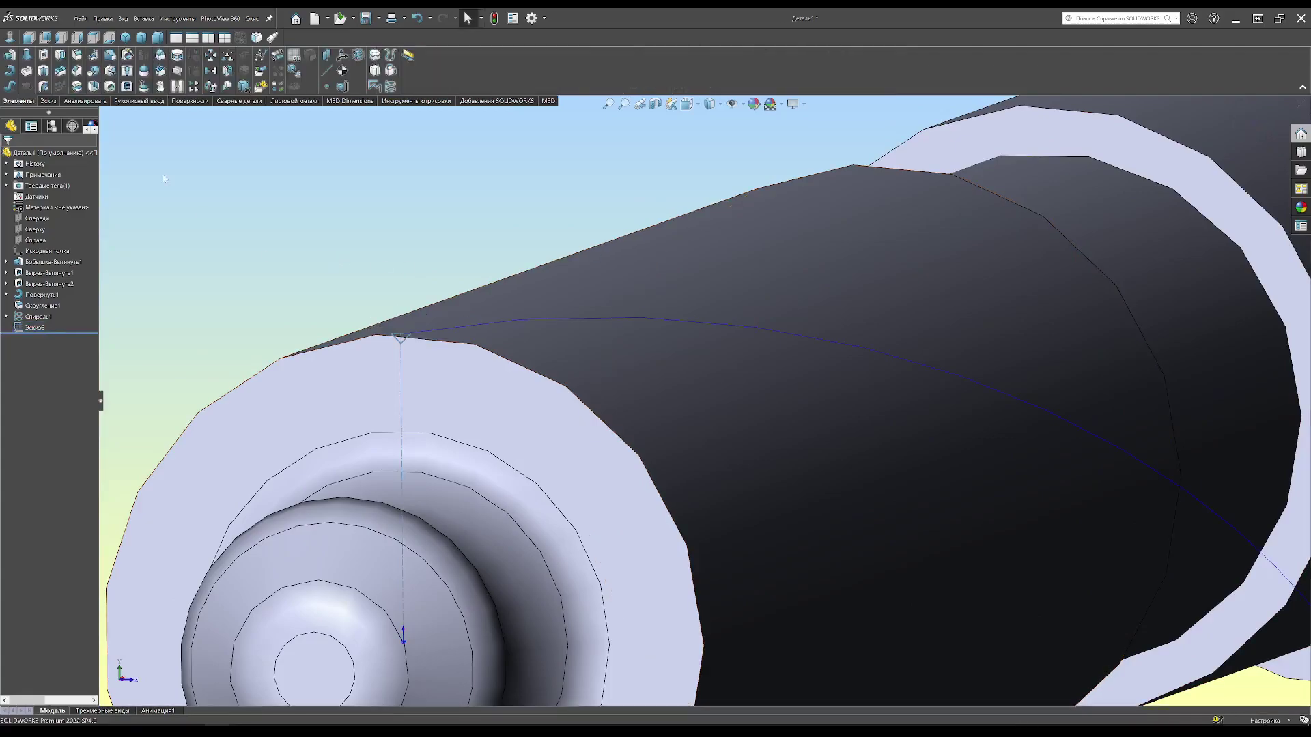
- Swept-cut the notch profile along the helix
{"action": "left_click", "coordinate": [43, 86]}
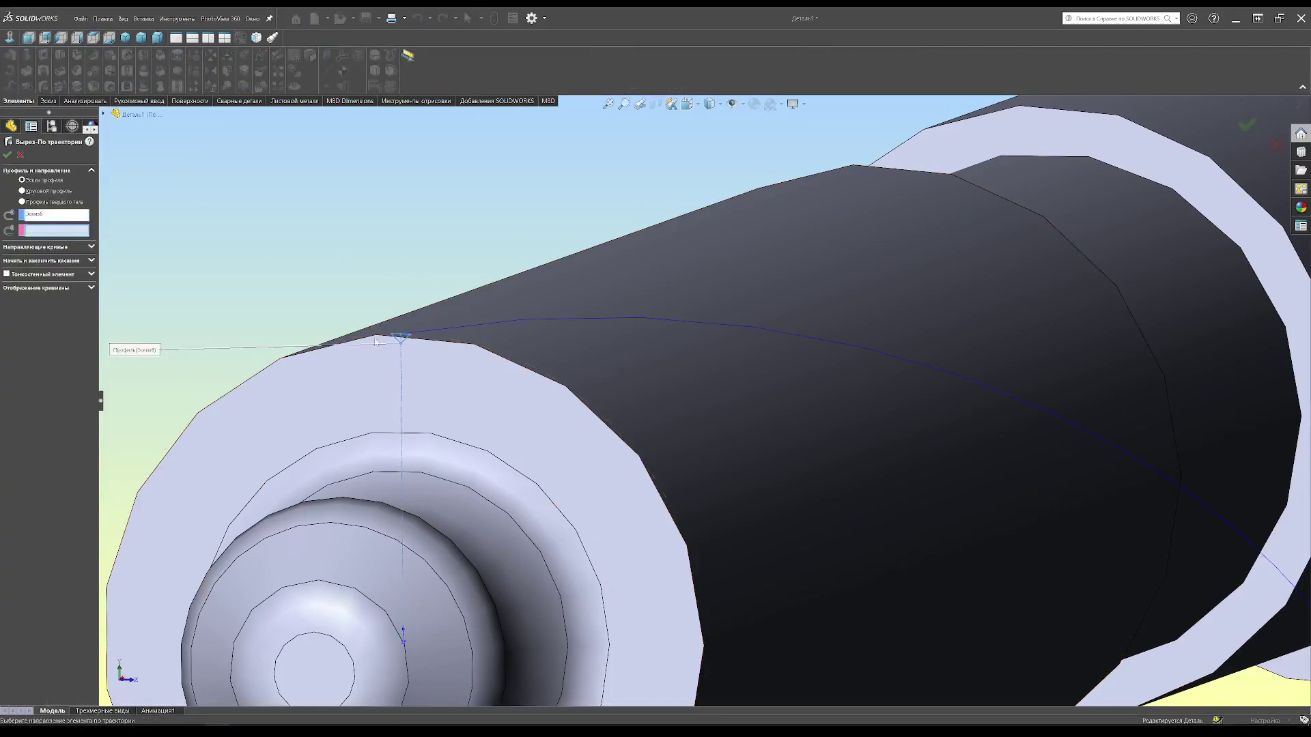
{"action": "left_click", "coordinate": [459, 326]}
{"action": "scroll", "coordinate": [899, 404], "scroll_direction": "up", "scroll_amount": 5}
{"action": "middle_click_drag", "start_coordinate": [899, 404], "coordinate": [581, 274]}
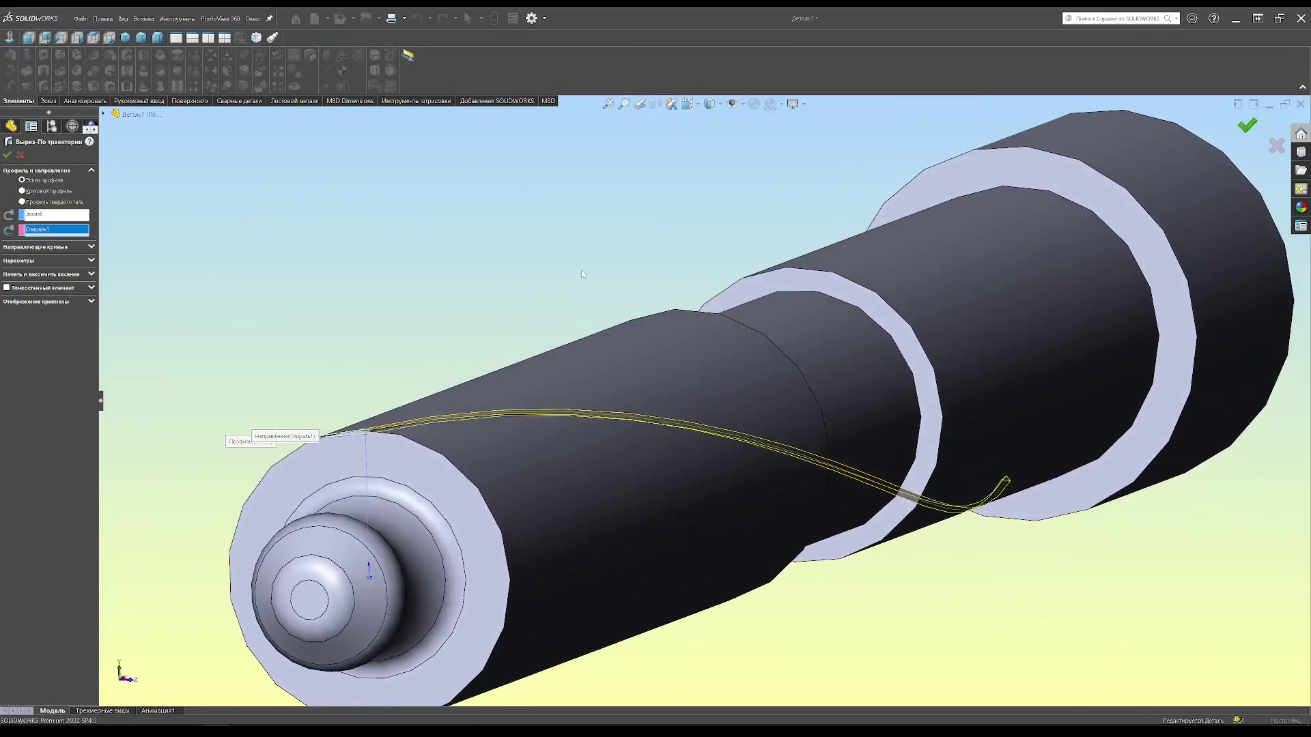
{"action": "left_click", "coordinate": [7, 154]}
- Add a mid-shaft plane, pattern the helical cut 20 times, then hide the plane
{"action": "left_click", "coordinate": [194, 86]}
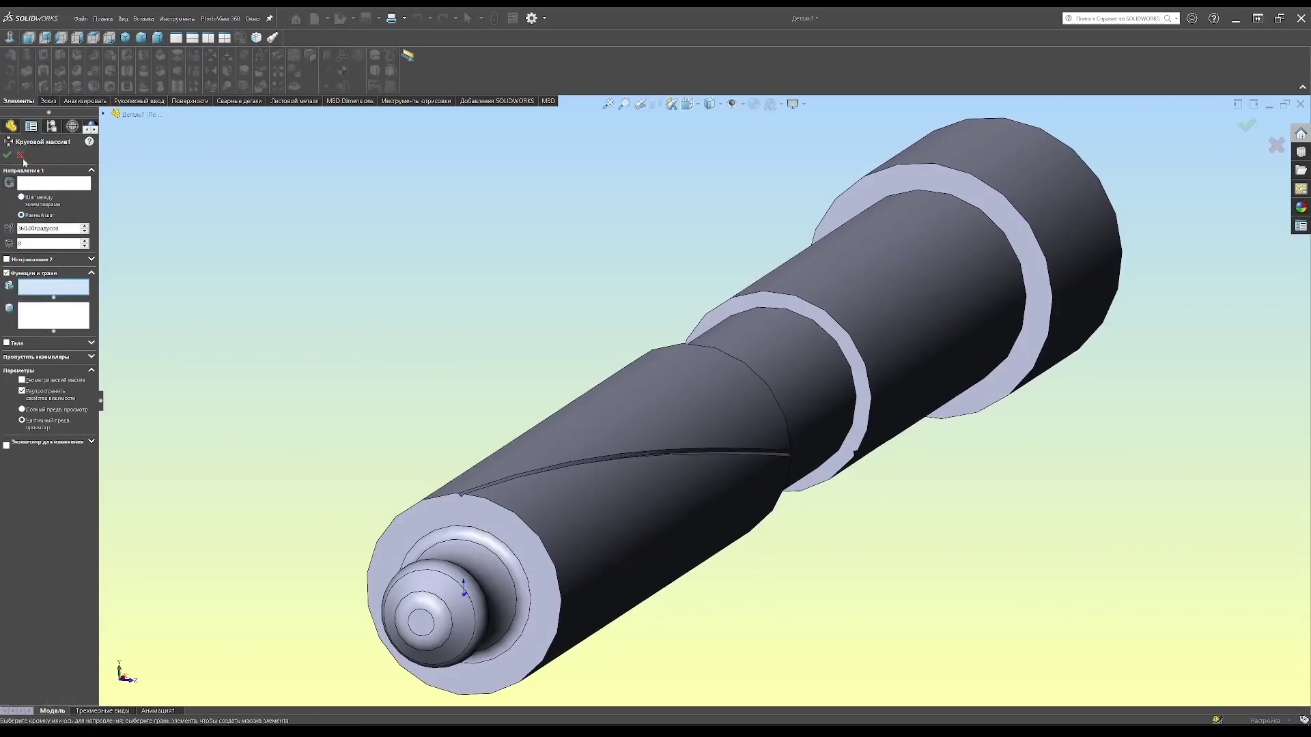
{"action": "left_click", "coordinate": [7, 152]}
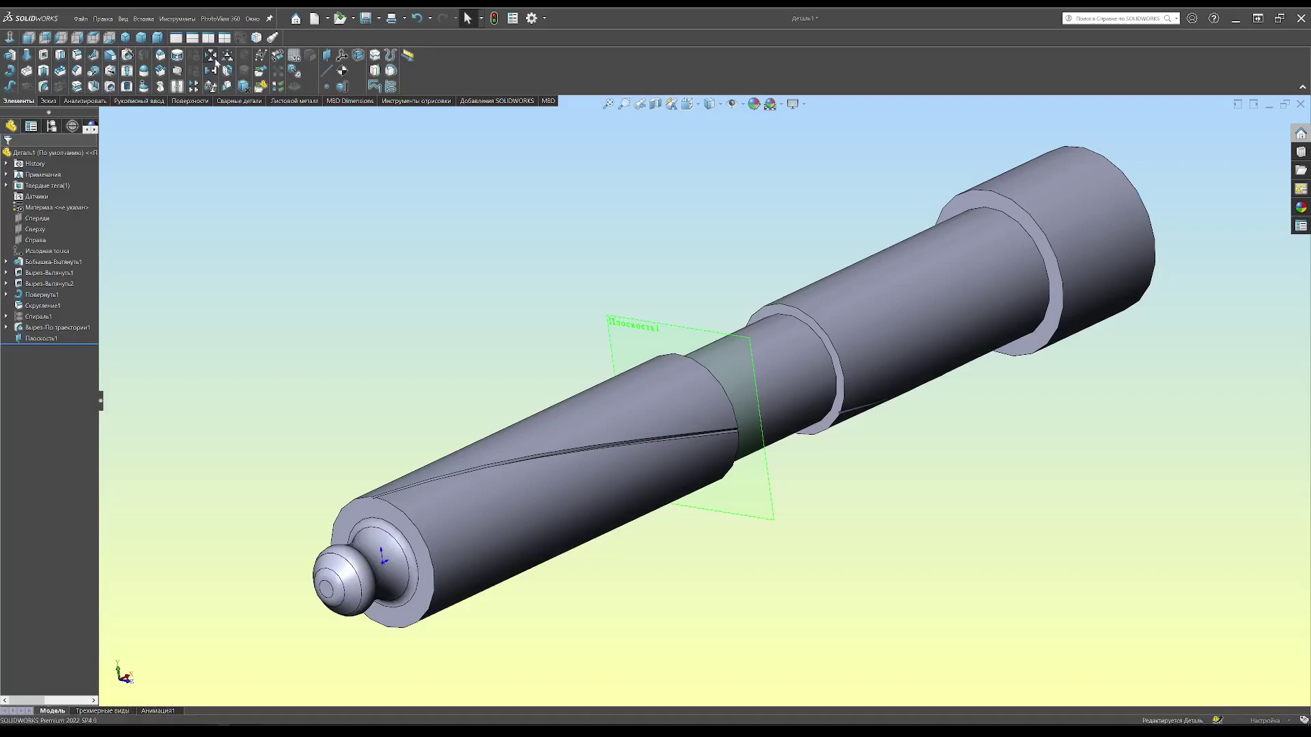
{"action": "left_click", "coordinate": [195, 86]}
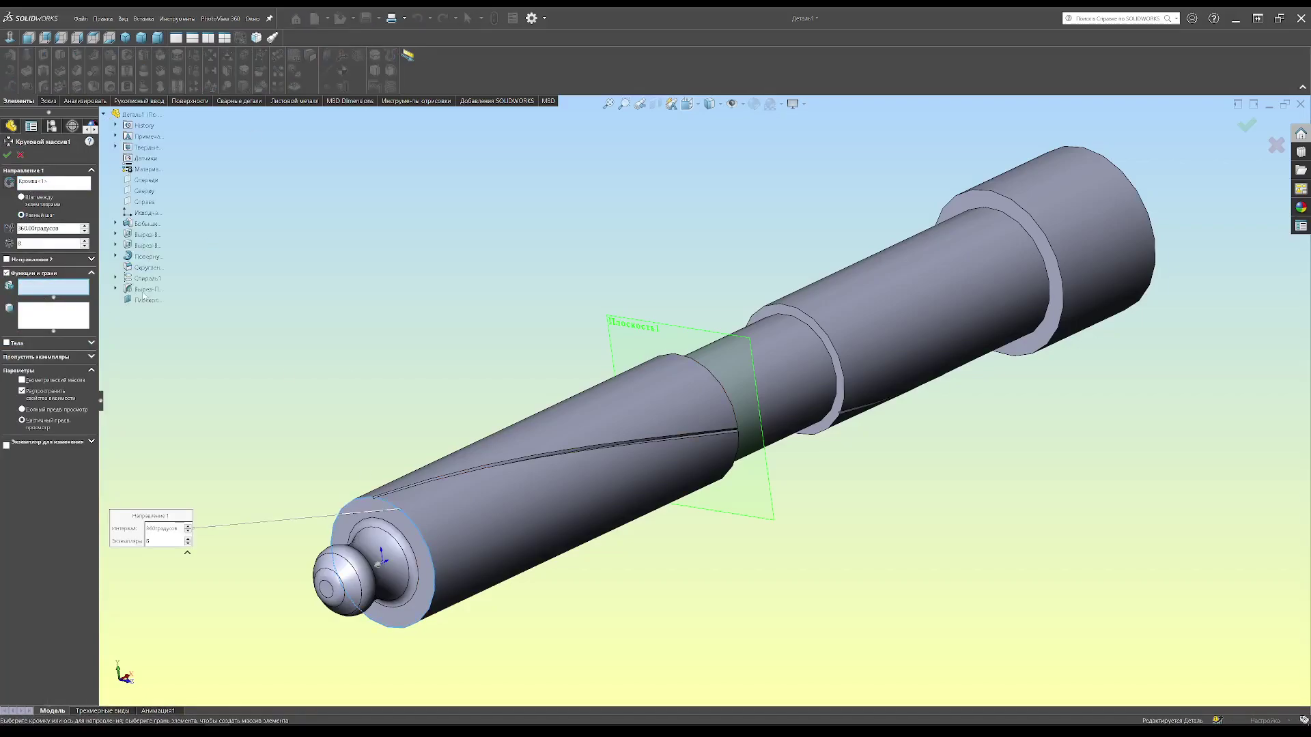
{"action": "left_click", "coordinate": [145, 289]}
{"action": "double_click", "coordinate": [47, 243]}
{"action": "type", "text": "20"}
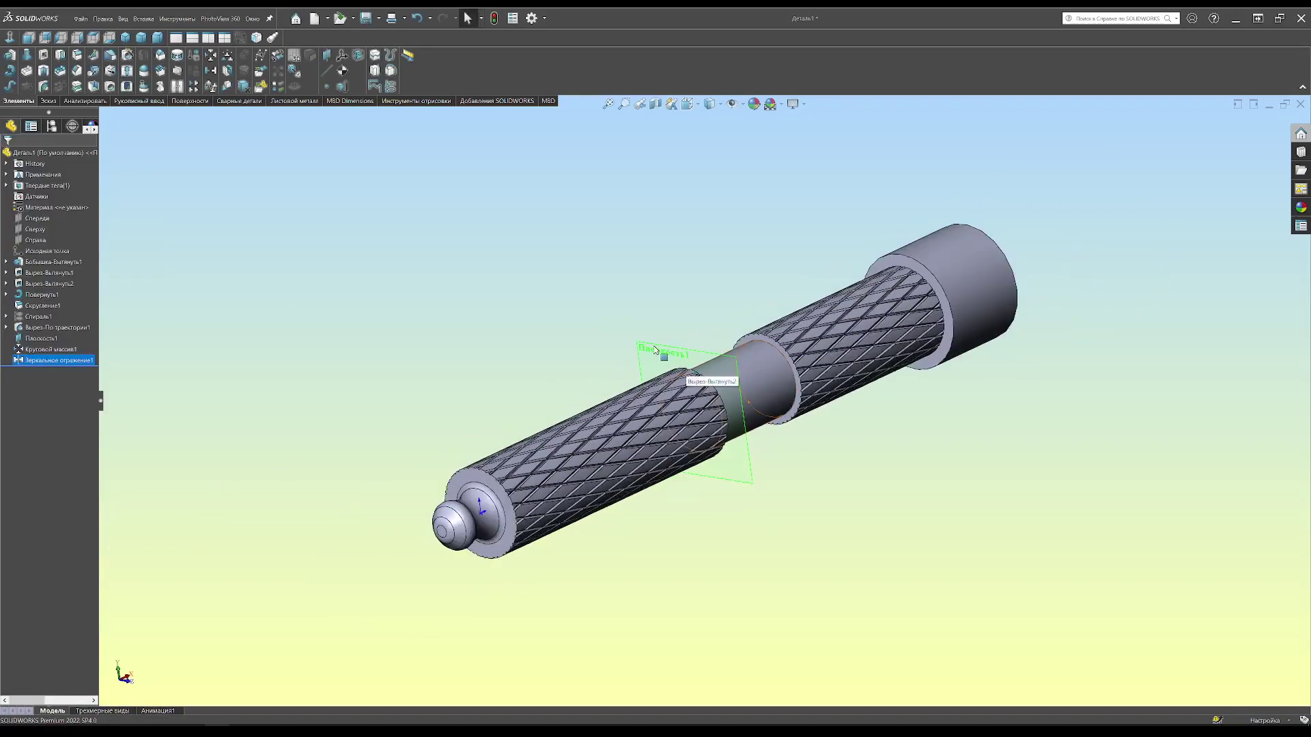
{"action": "right_click", "coordinate": [41, 338]}
{"action": "left_click", "coordinate": [55, 314]}
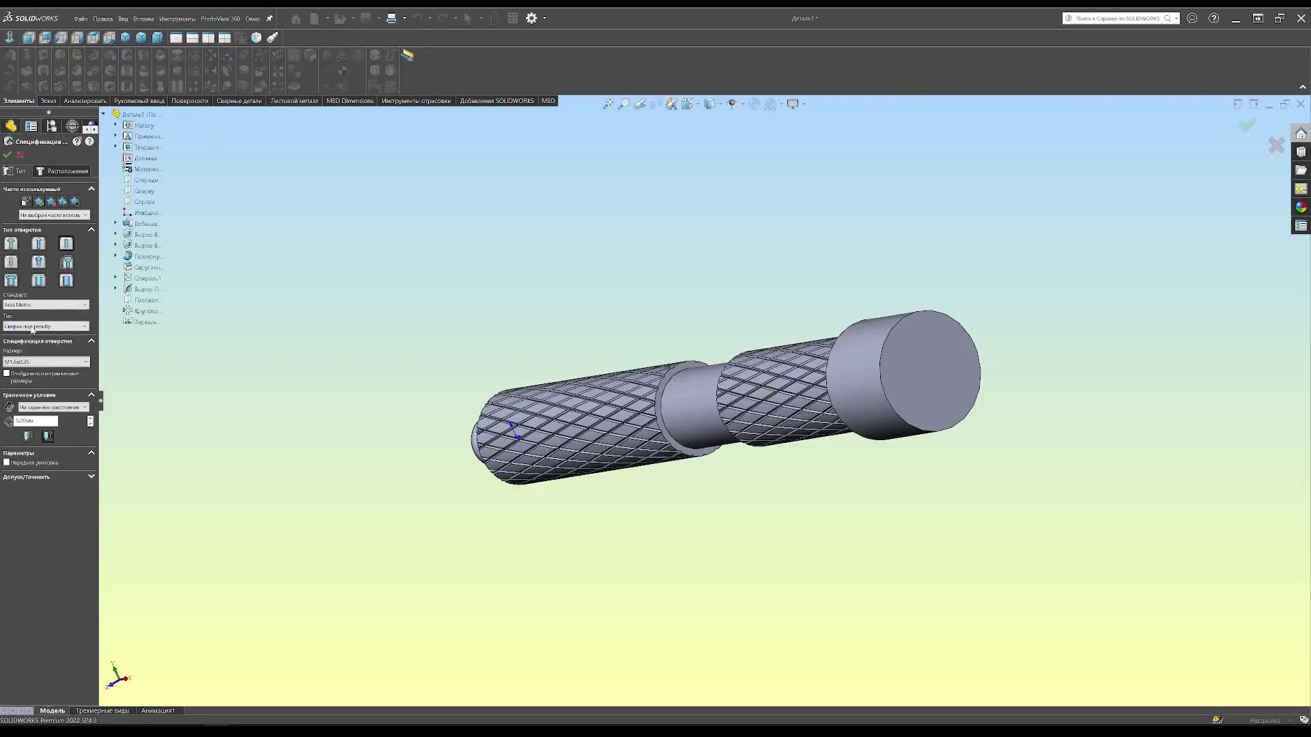
- Place the threaded hole at the end face centre and chamfer its edge
{"action": "left_click", "coordinate": [68, 170]}
{"action": "left_click", "coordinate": [930, 404]}
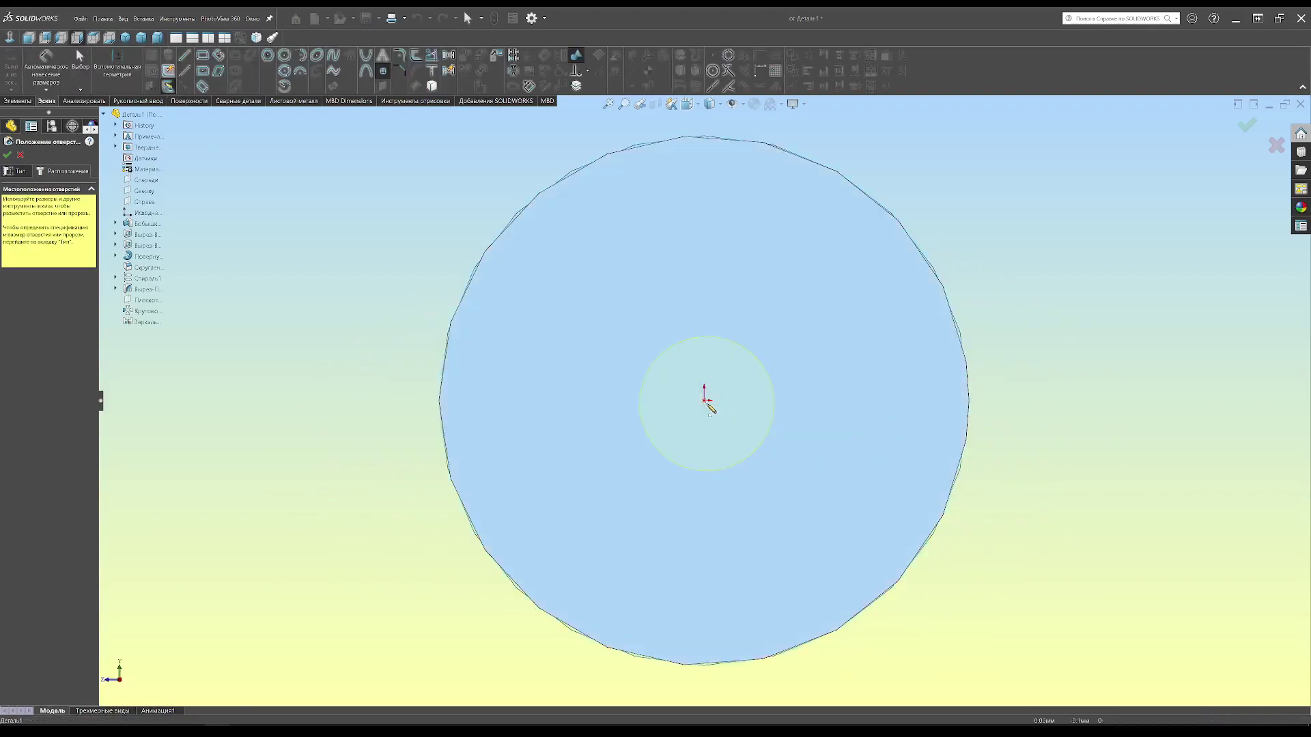
{"action": "left_click", "coordinate": [1247, 124]}
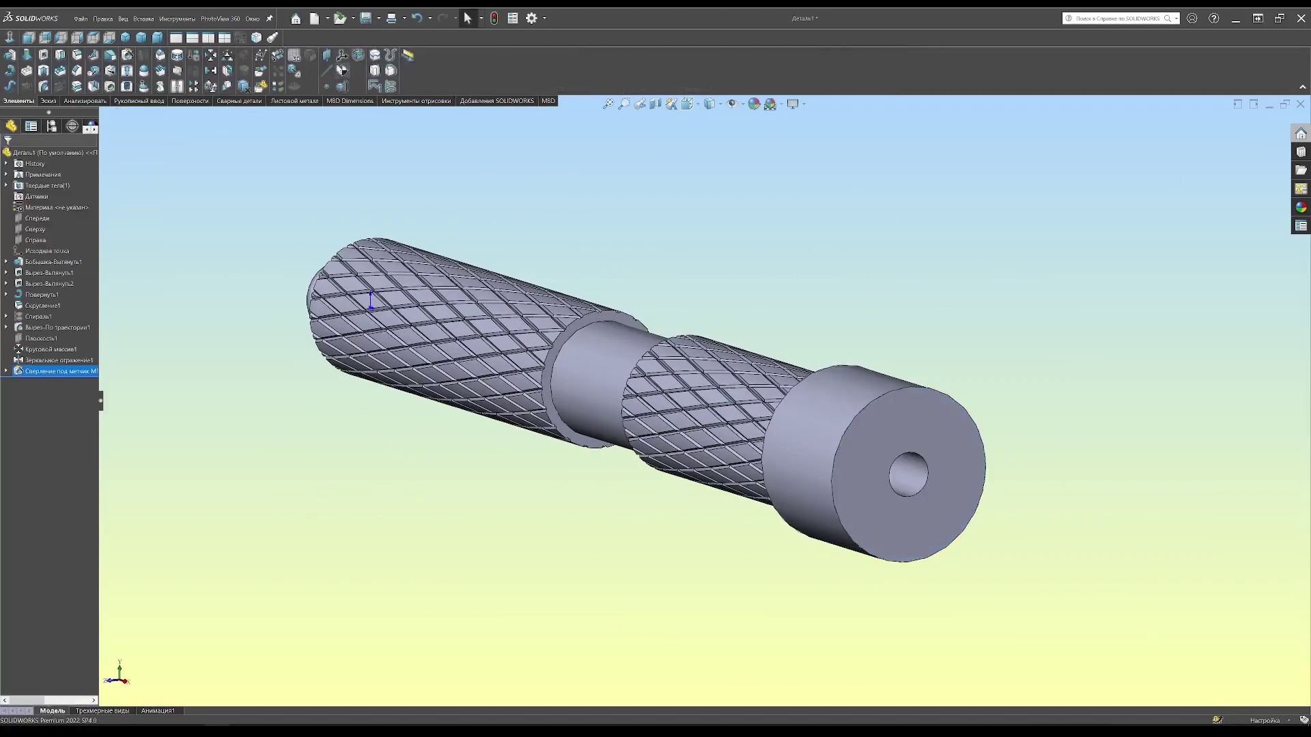
{"action": "left_click", "coordinate": [77, 71]}
{"action": "key", "text": "Return"}
- Inspect the threaded hole and start a new sketch on the domed end
{"action": "scroll", "coordinate": [887, 471], "scroll_direction": "up", "scroll_amount": 5}
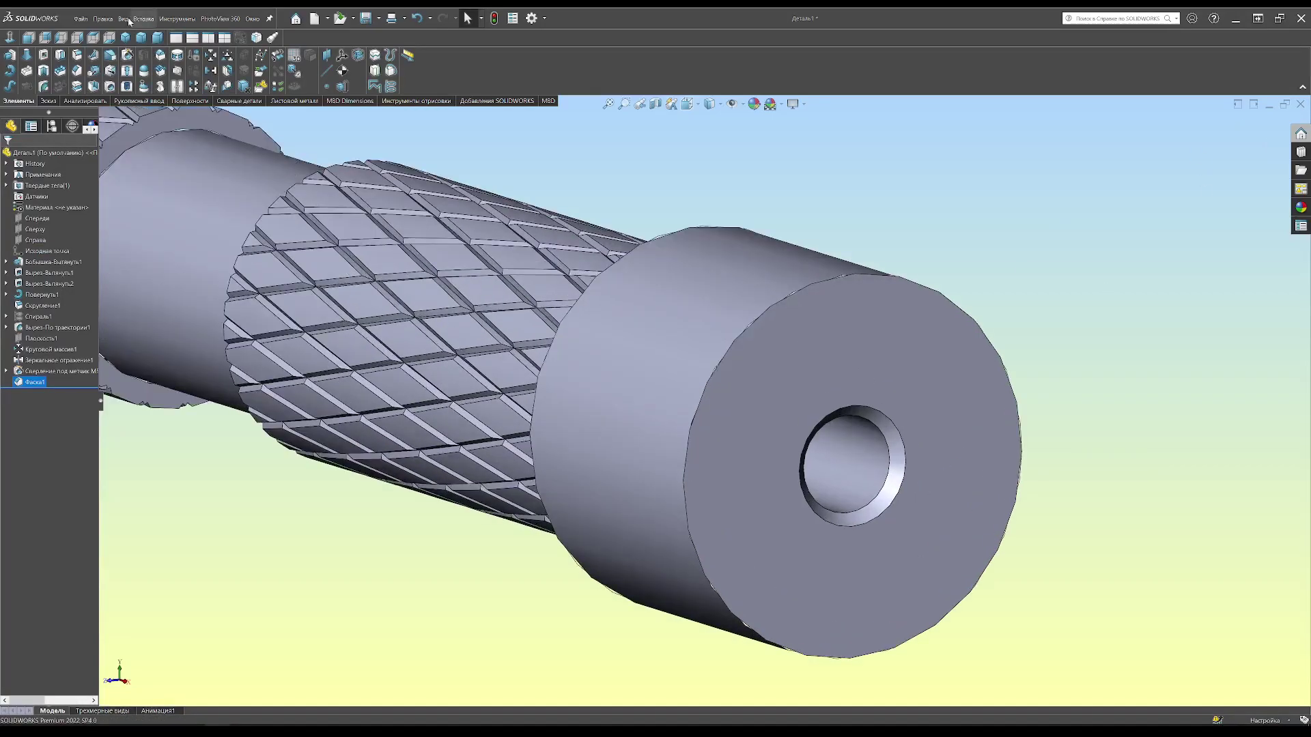
{"action": "right_click", "coordinate": [187, 412]}
{"action": "key", "text": "Escape"}
{"action": "middle_click_drag", "start_coordinate": [1063, 313], "coordinate": [903, 455]}
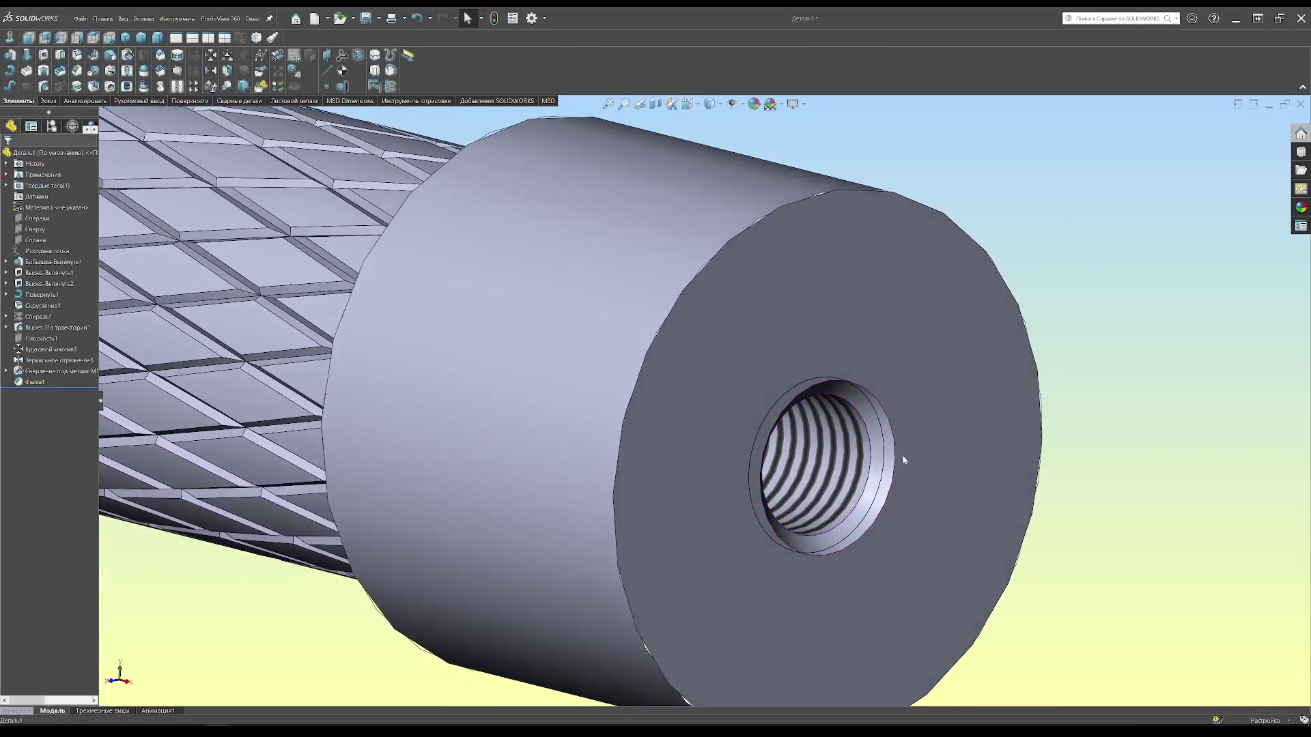
{"action": "scroll", "coordinate": [903, 455], "scroll_direction": "down", "scroll_amount": 5}
{"action": "left_click", "coordinate": [188, 75]}
- Sketch a horizontal and an angled construction line with an angle dimension
{"action": "left_click", "coordinate": [703, 401]}
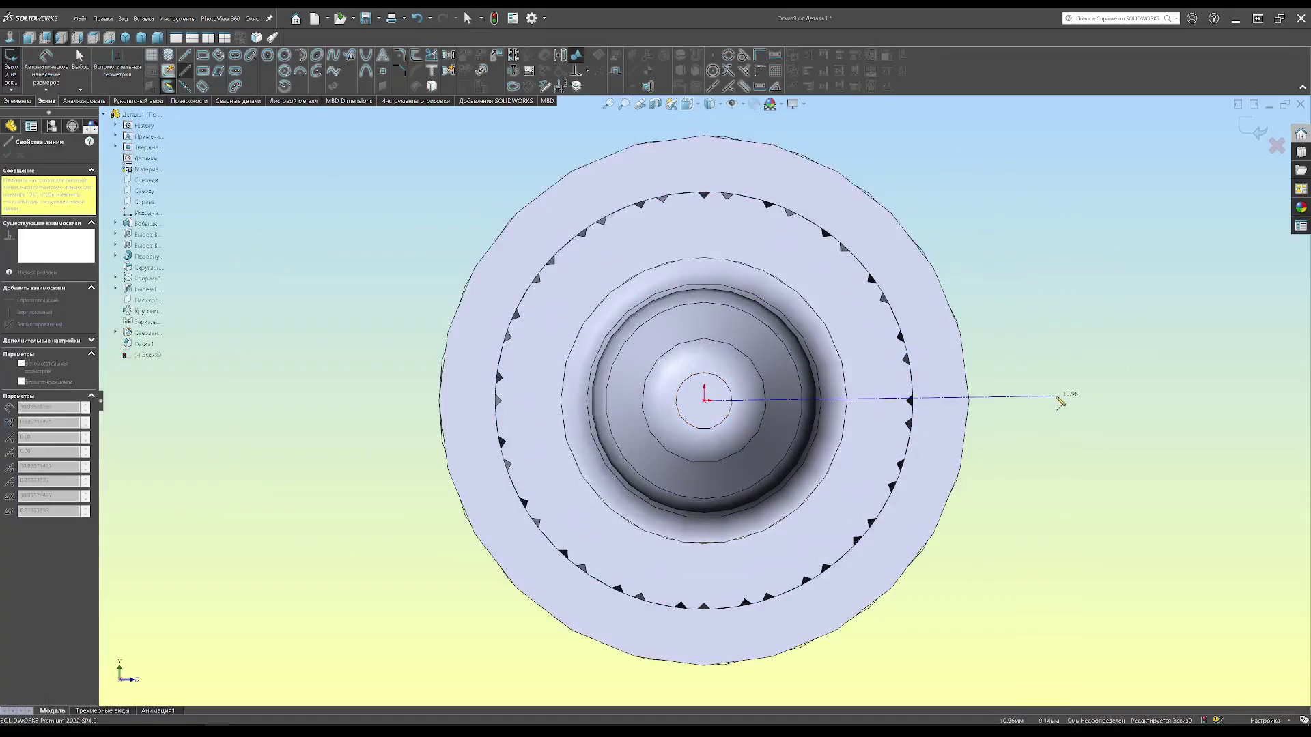
{"action": "double_click", "coordinate": [1055, 400]}
{"action": "left_click", "coordinate": [704, 401]}
{"action": "left_click", "coordinate": [954, 634]}
{"action": "left_click", "coordinate": [822, 512]}
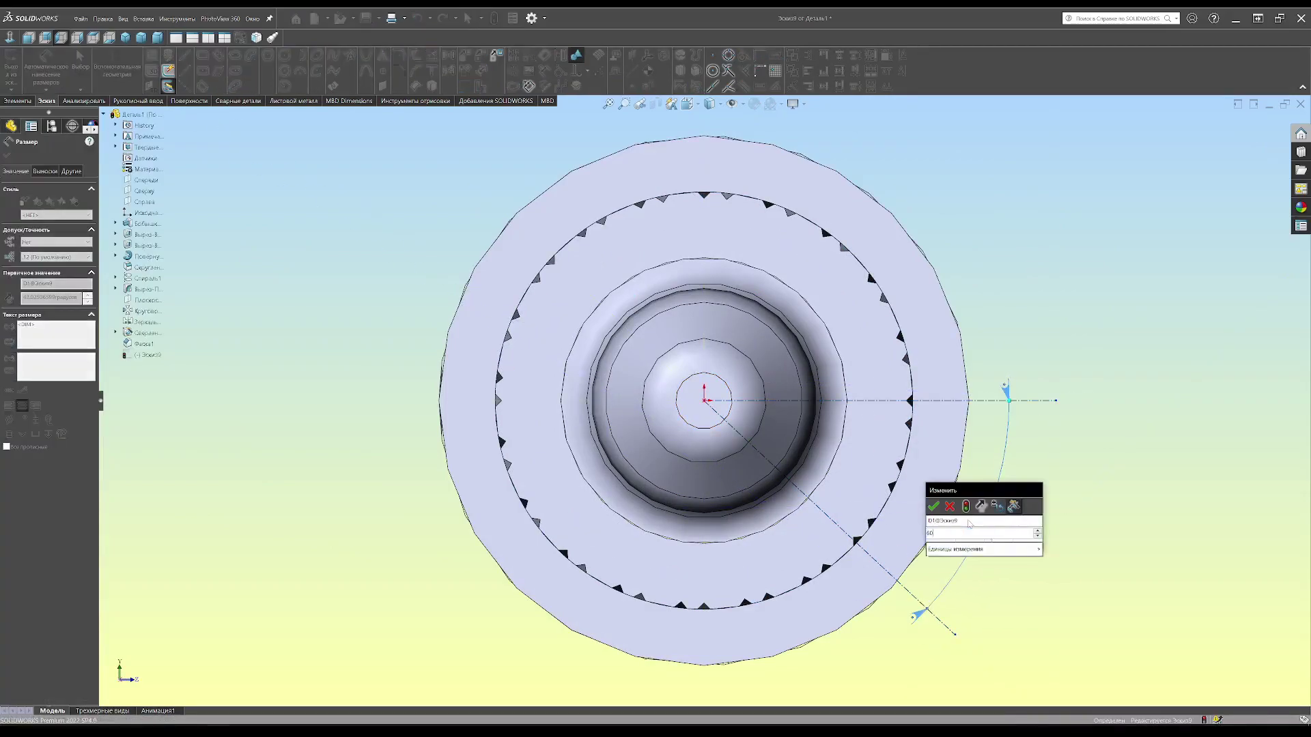
{"action": "key", "text": "Return"}
{"action": "left_click", "coordinate": [11, 65]}
- Create plane Плоскость2 on the middle band and begin positioning threaded holes on it
{"action": "left_click", "coordinate": [355, 83]}
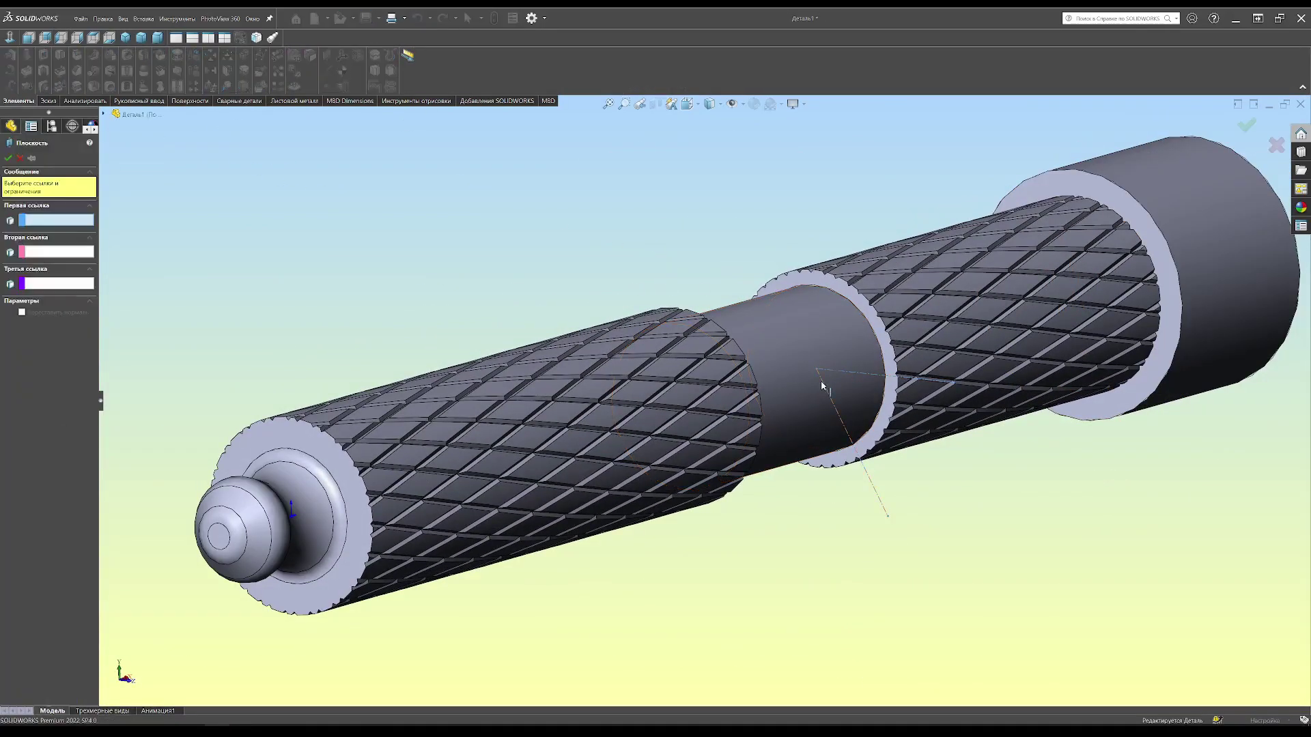
{"action": "left_click", "coordinate": [785, 410]}
{"action": "key", "text": "Return"}
{"action": "right_click", "coordinate": [95, 409]}
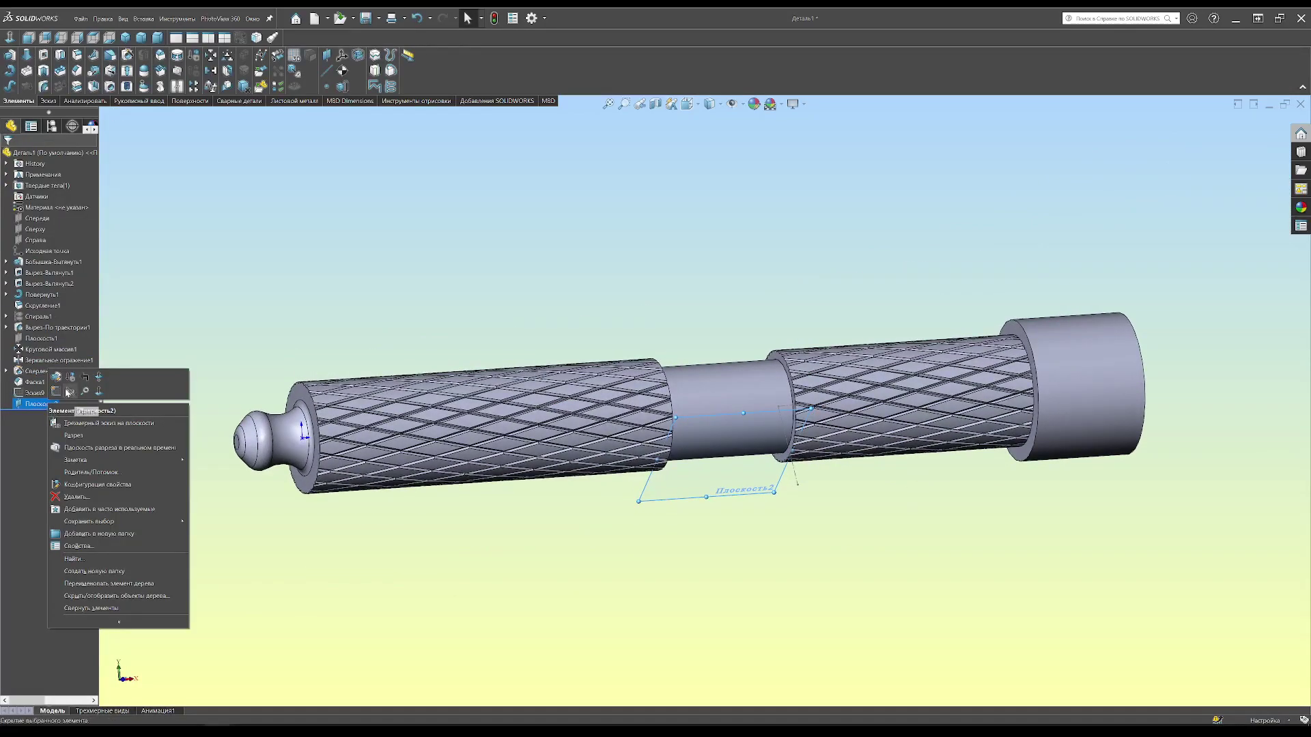
{"action": "left_click", "coordinate": [26, 362]}
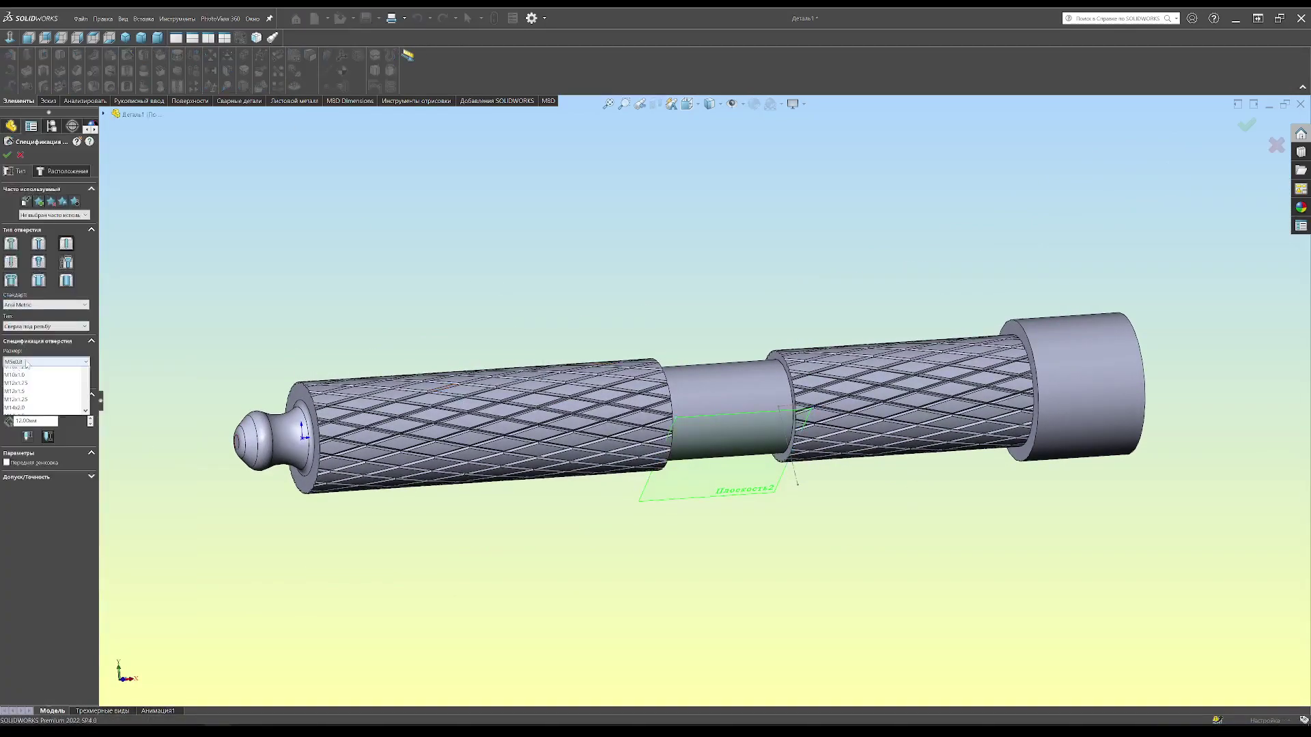
{"action": "left_click", "coordinate": [63, 171]}
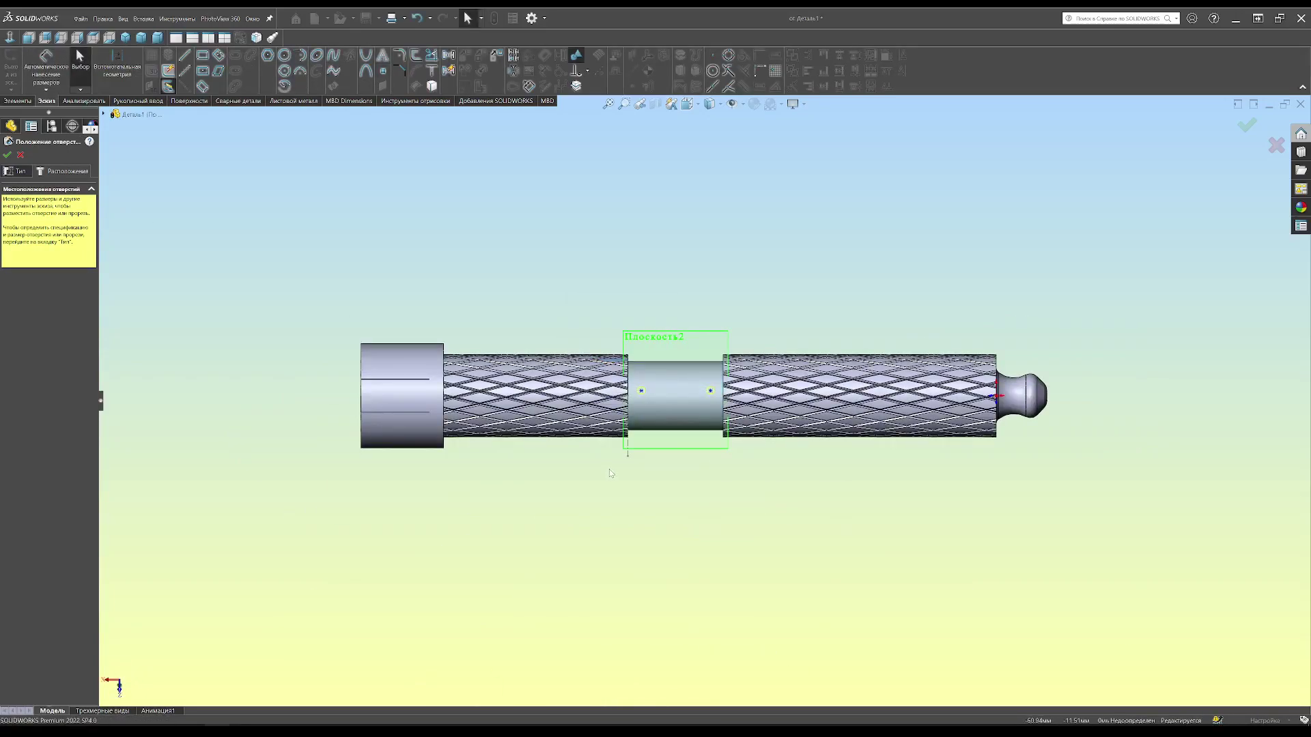
- Draw a reference line and place the first hole point 2,5 from the edge
{"action": "scroll", "coordinate": [609, 409], "scroll_direction": "up", "scroll_amount": 3}
{"action": "left_click", "coordinate": [184, 70]}
{"action": "scroll", "coordinate": [609, 410], "scroll_direction": "down", "scroll_amount": 2}
{"action": "scroll", "coordinate": [655, 396], "scroll_direction": "up", "scroll_amount": 3}
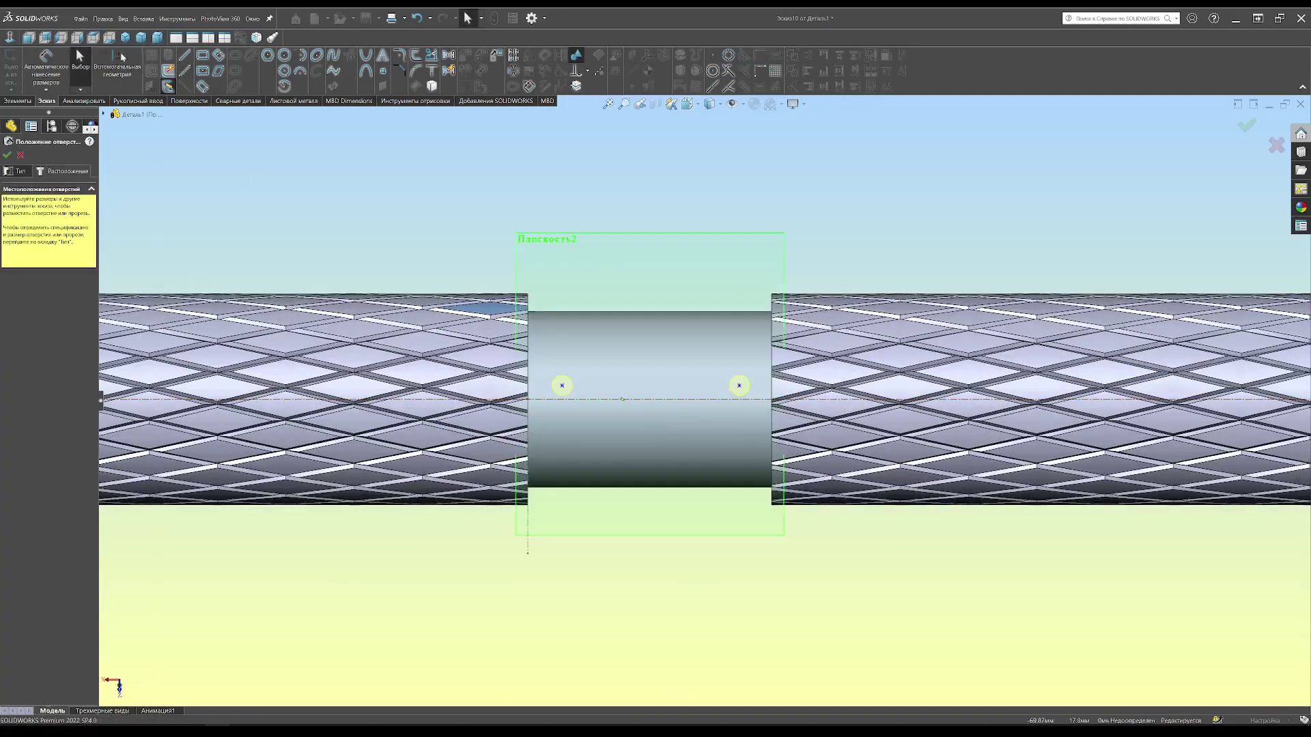
{"action": "scroll", "coordinate": [655, 396], "scroll_direction": "up", "scroll_amount": 3}
{"action": "left_click", "coordinate": [695, 378]}
{"action": "left_click", "coordinate": [763, 341]}
{"action": "left_click", "coordinate": [718, 191]}
{"action": "type", "text": "2,5"}
{"action": "key", "text": "Return"}
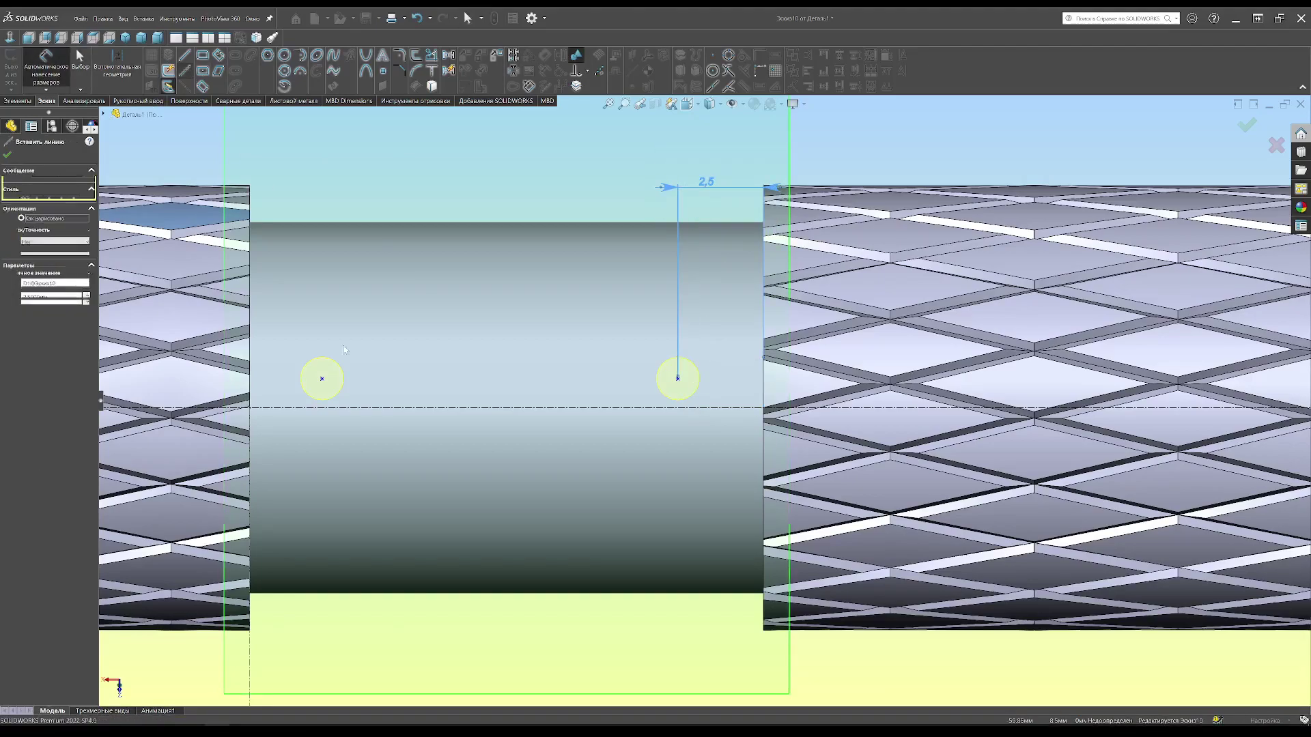
- Space the two hole points 10 apart, offset them from the centreline, and confirm
{"action": "left_click", "coordinate": [500, 379]}
{"action": "left_click", "coordinate": [505, 195]}
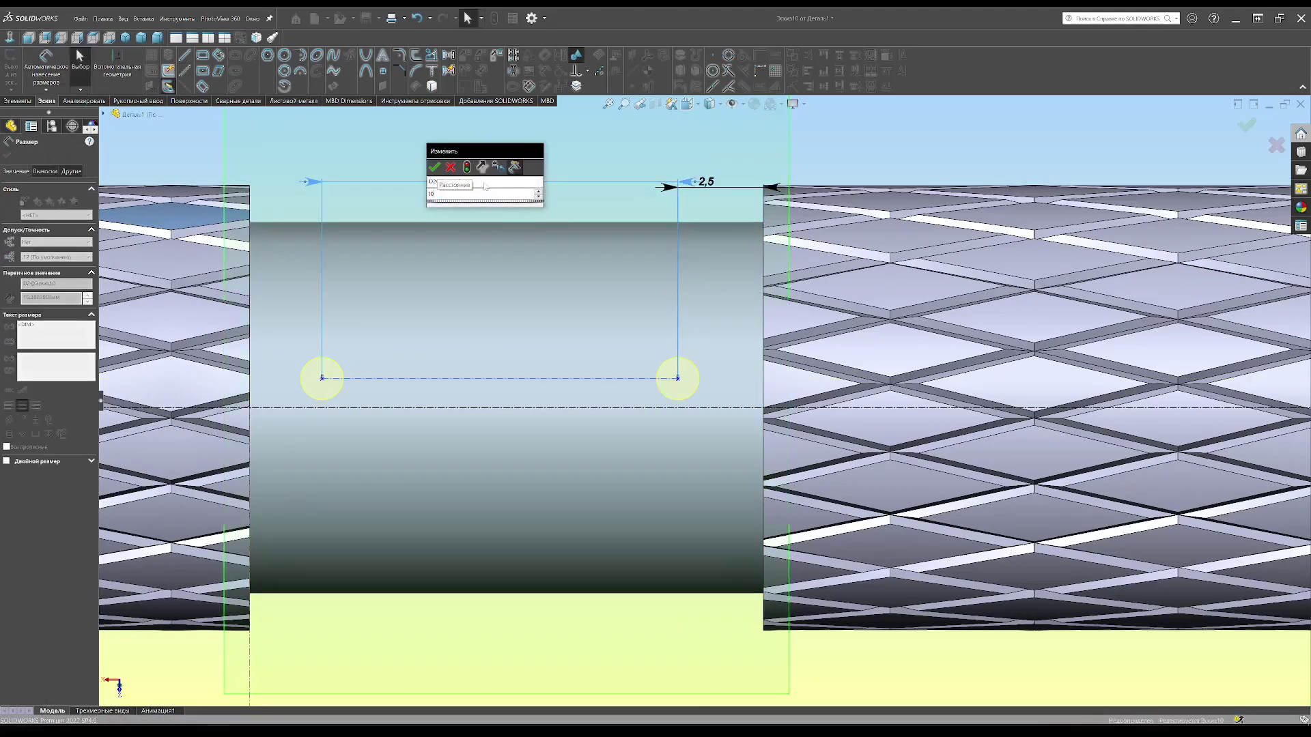
{"action": "type", "text": "10"}
{"action": "key", "text": "Return"}
{"action": "left_click", "coordinate": [478, 380]}
{"action": "left_click", "coordinate": [478, 408]}
{"action": "left_click", "coordinate": [291, 399]}
{"action": "left_click", "coordinate": [1252, 127]}
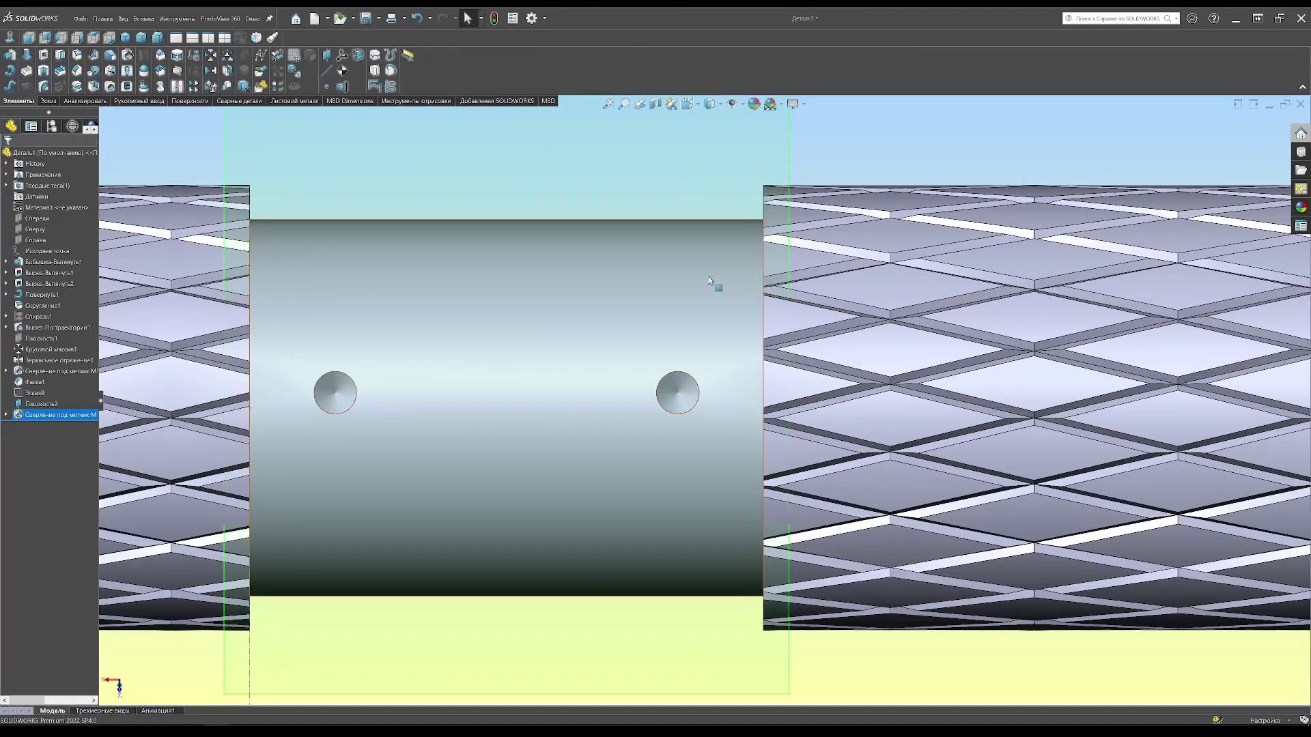
- Chamfer the new hole edges and add a cosmetic thread to the holes
{"action": "left_click", "coordinate": [126, 70]}
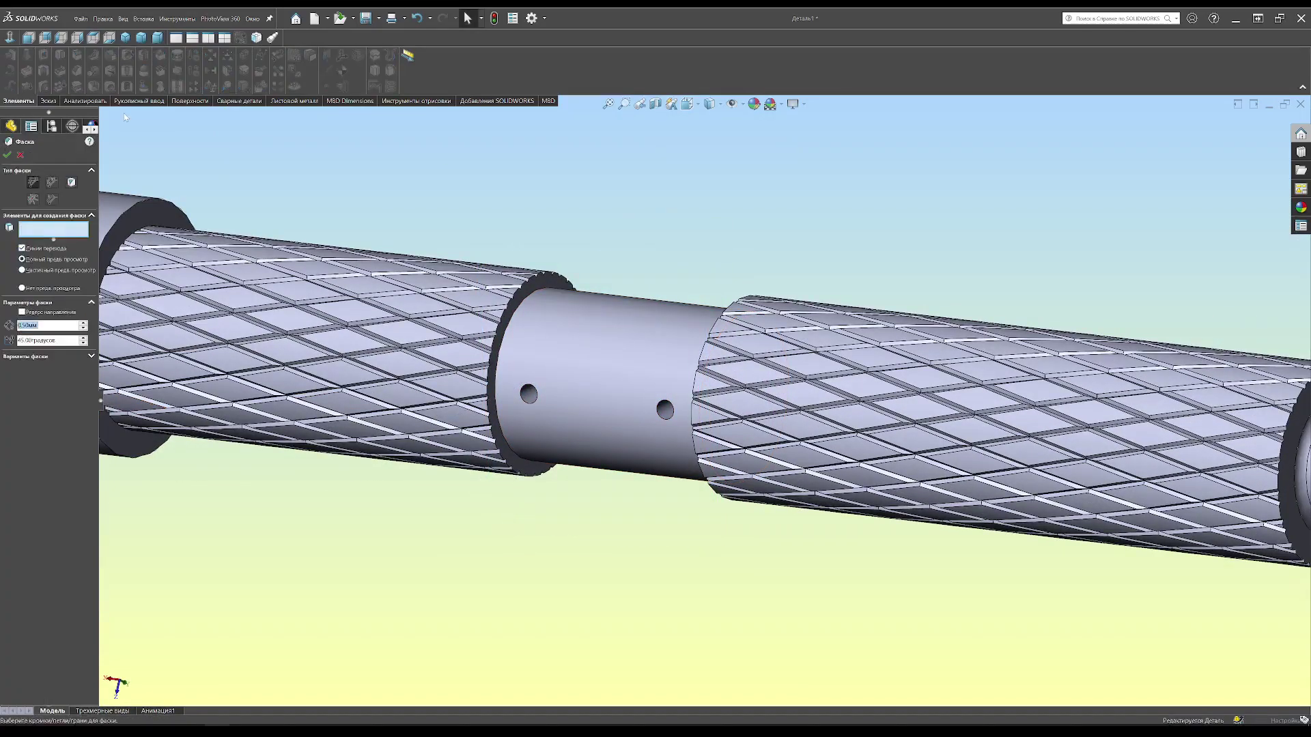
{"action": "key", "text": "Return"}
{"action": "scroll", "coordinate": [611, 424], "scroll_direction": "down", "scroll_amount": 5}
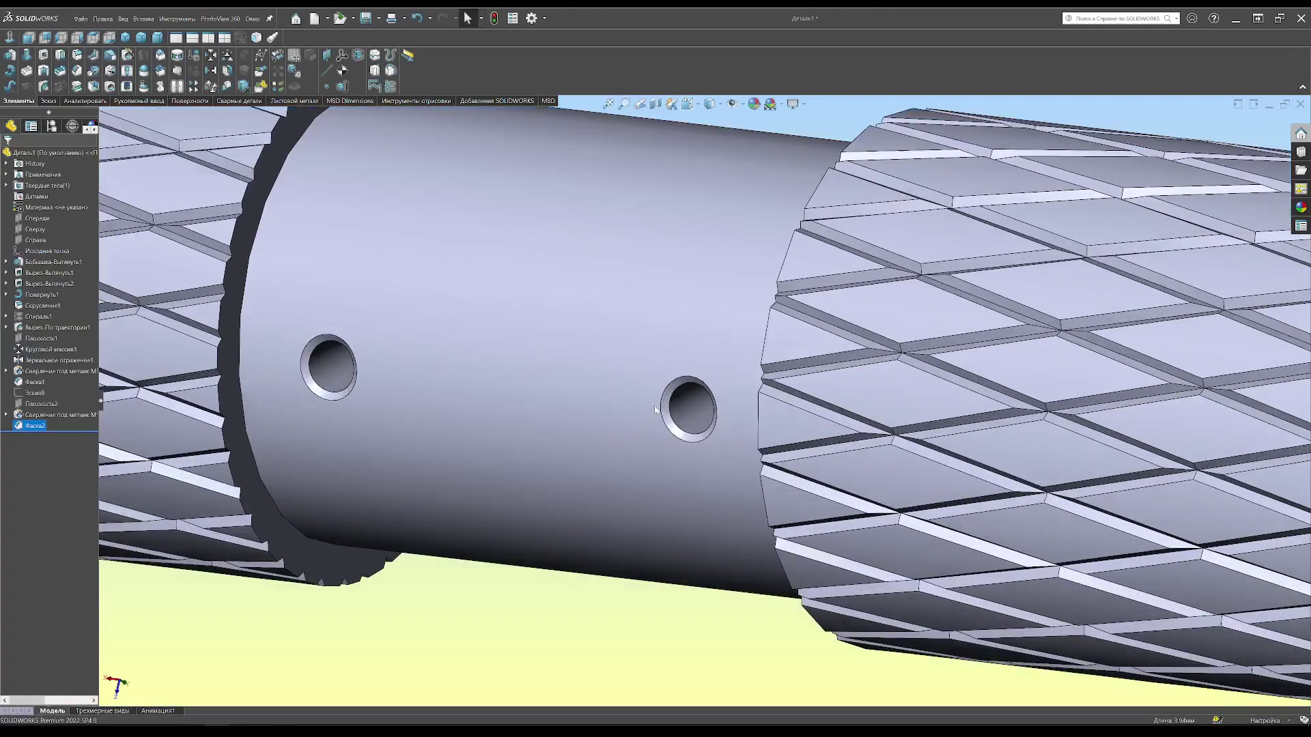
{"action": "left_click", "coordinate": [143, 19]}
{"action": "left_click", "coordinate": [307, 419]}
{"action": "key", "text": "Return"}
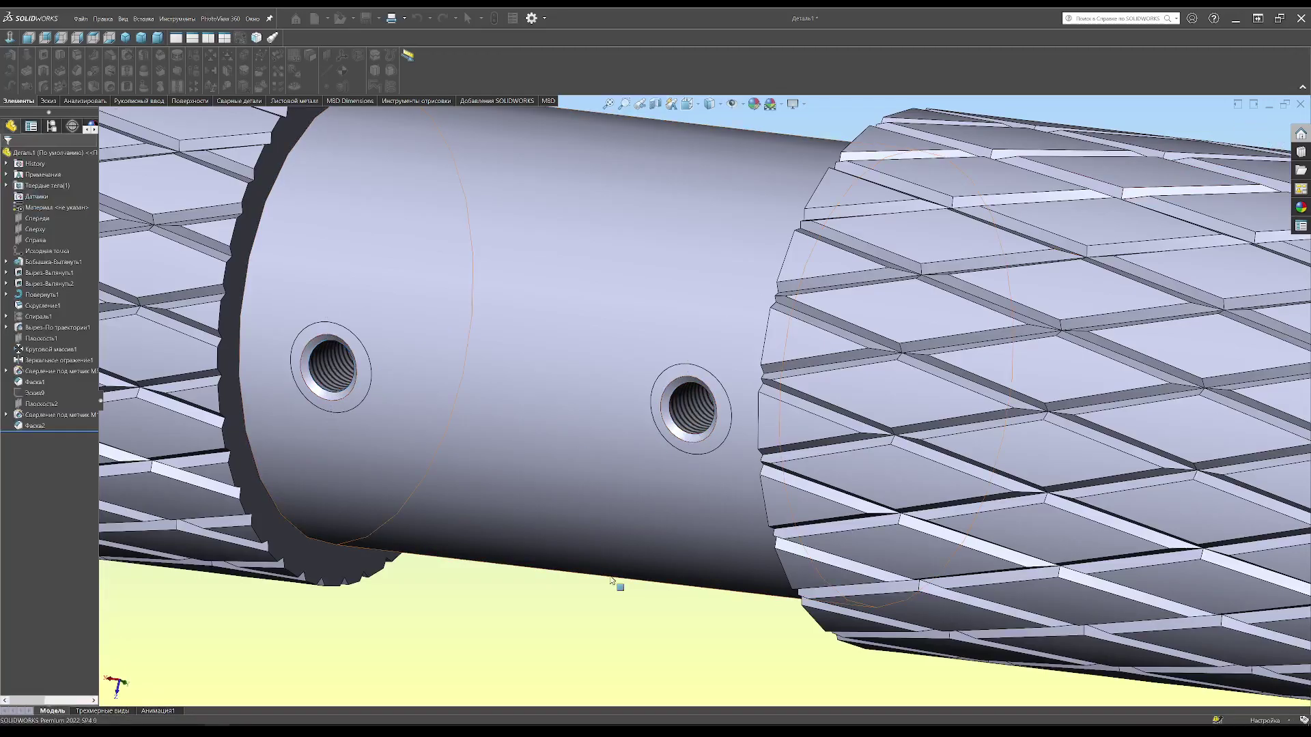
{"action": "key", "text": "ctrl+7"}
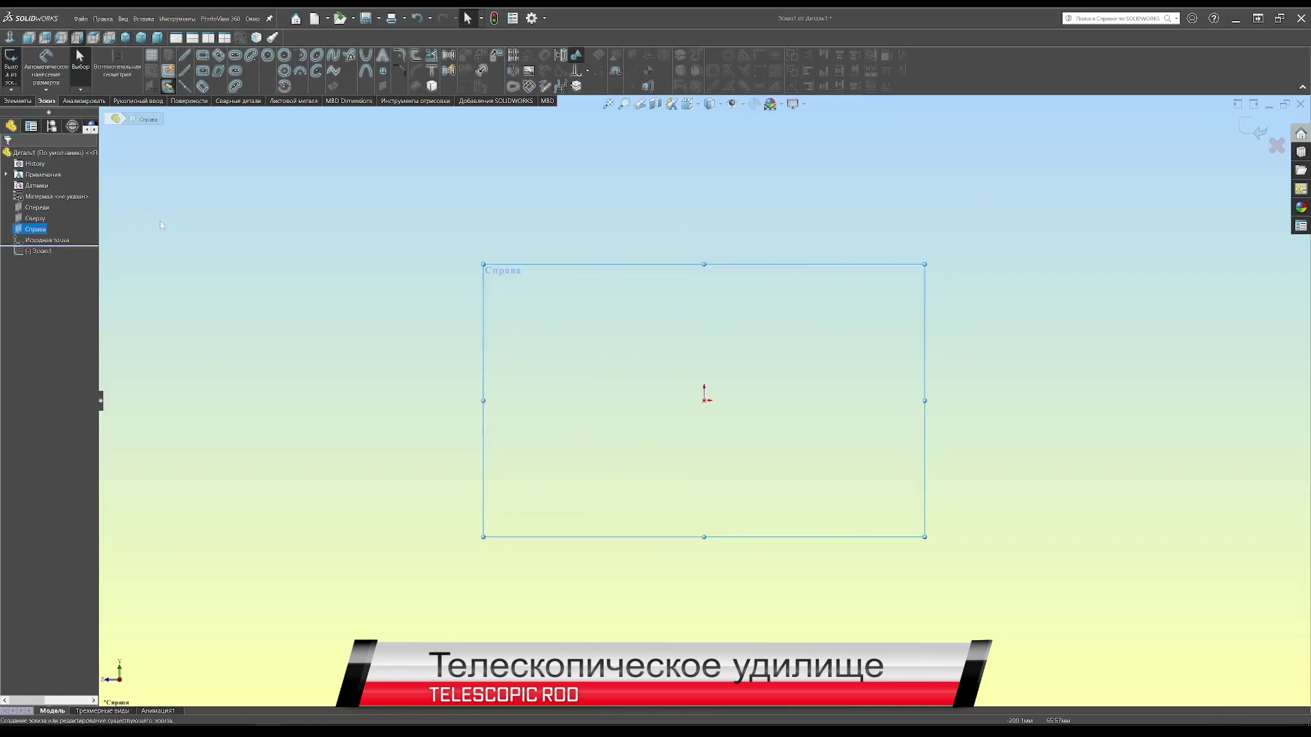
- Dimension the origin circle to ⌀11 and extrude it into a disc
{"action": "left_click", "coordinate": [729, 406]}
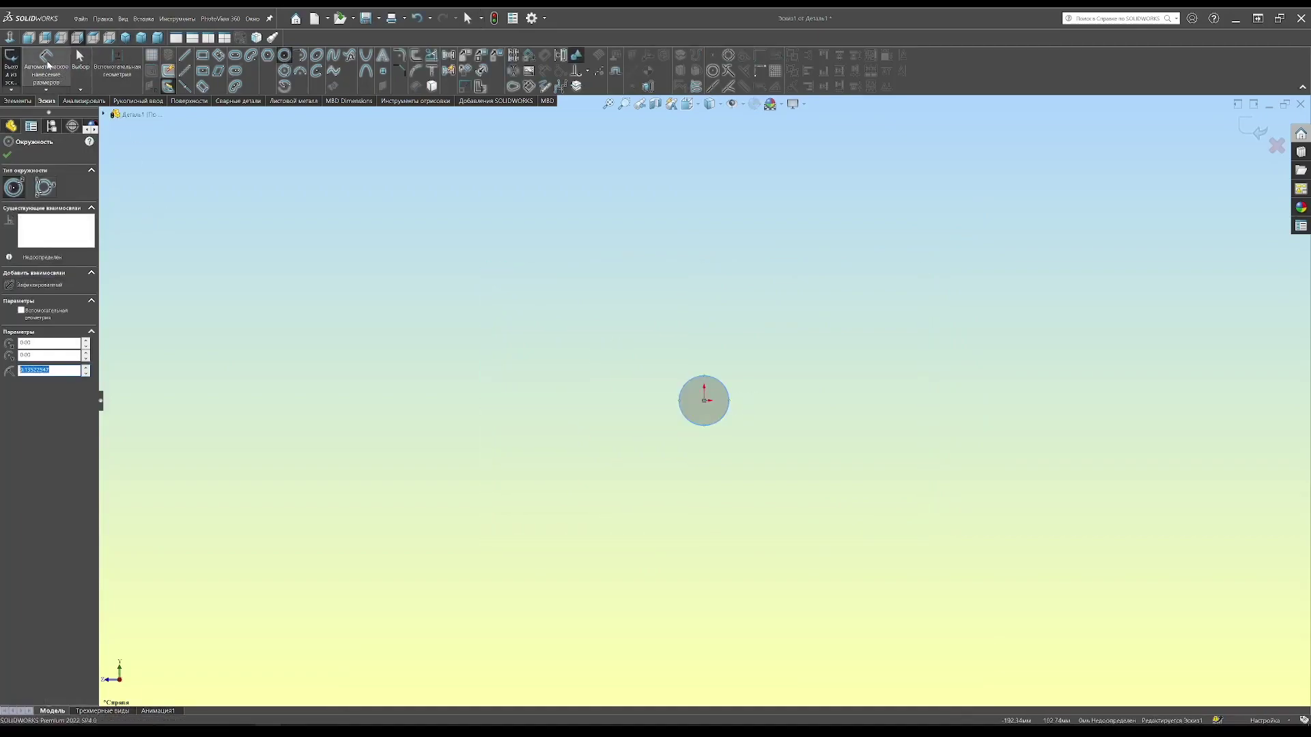
{"action": "left_click", "coordinate": [46, 64]}
{"action": "left_click", "coordinate": [687, 383]}
{"action": "left_click", "coordinate": [737, 351]}
{"action": "type", "text": "1"}
{"action": "key", "text": "Return"}
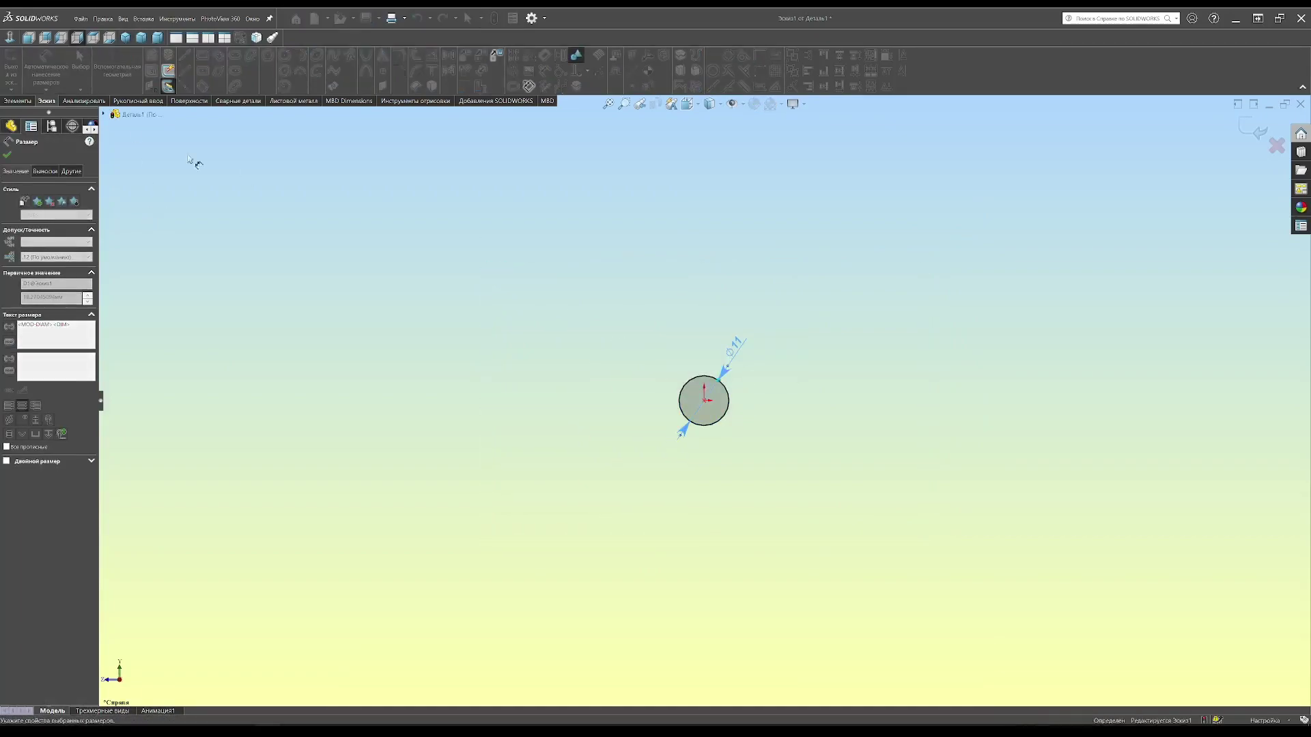
{"action": "left_click", "coordinate": [18, 100]}
{"action": "left_click", "coordinate": [10, 56]}
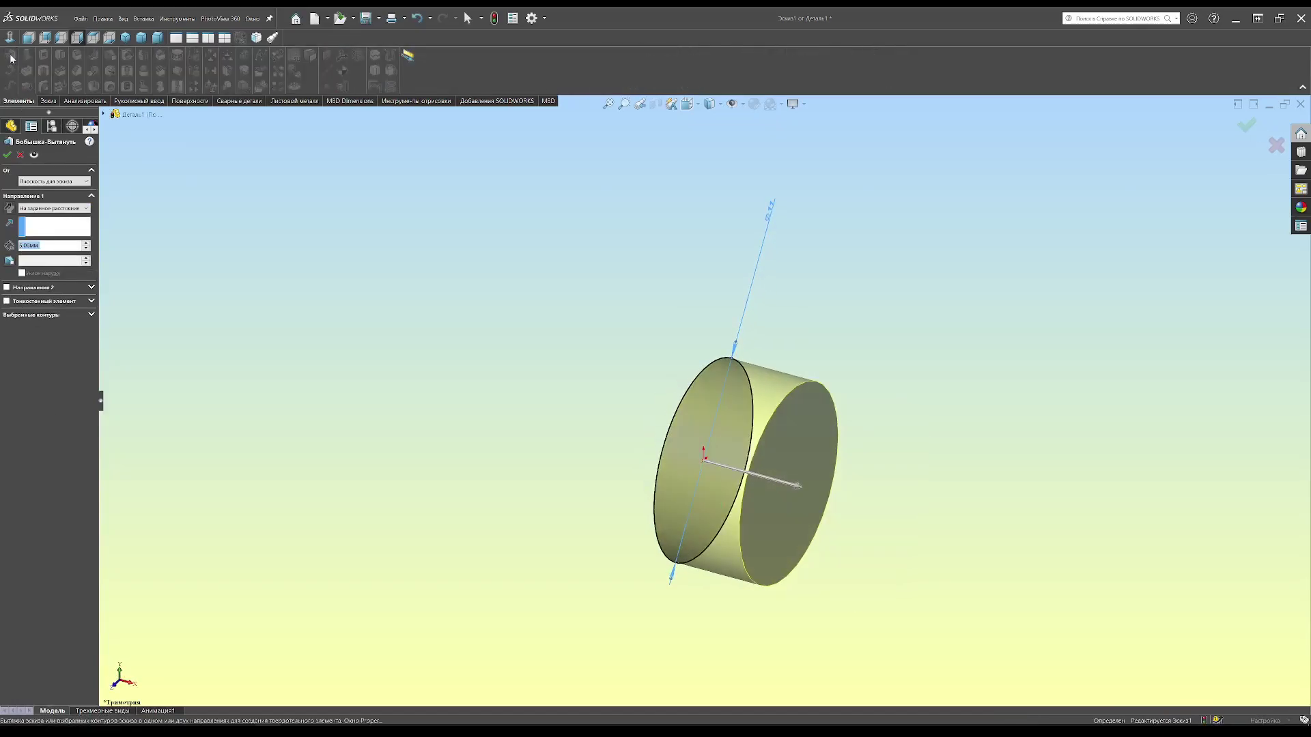
{"action": "left_click", "coordinate": [8, 155]}
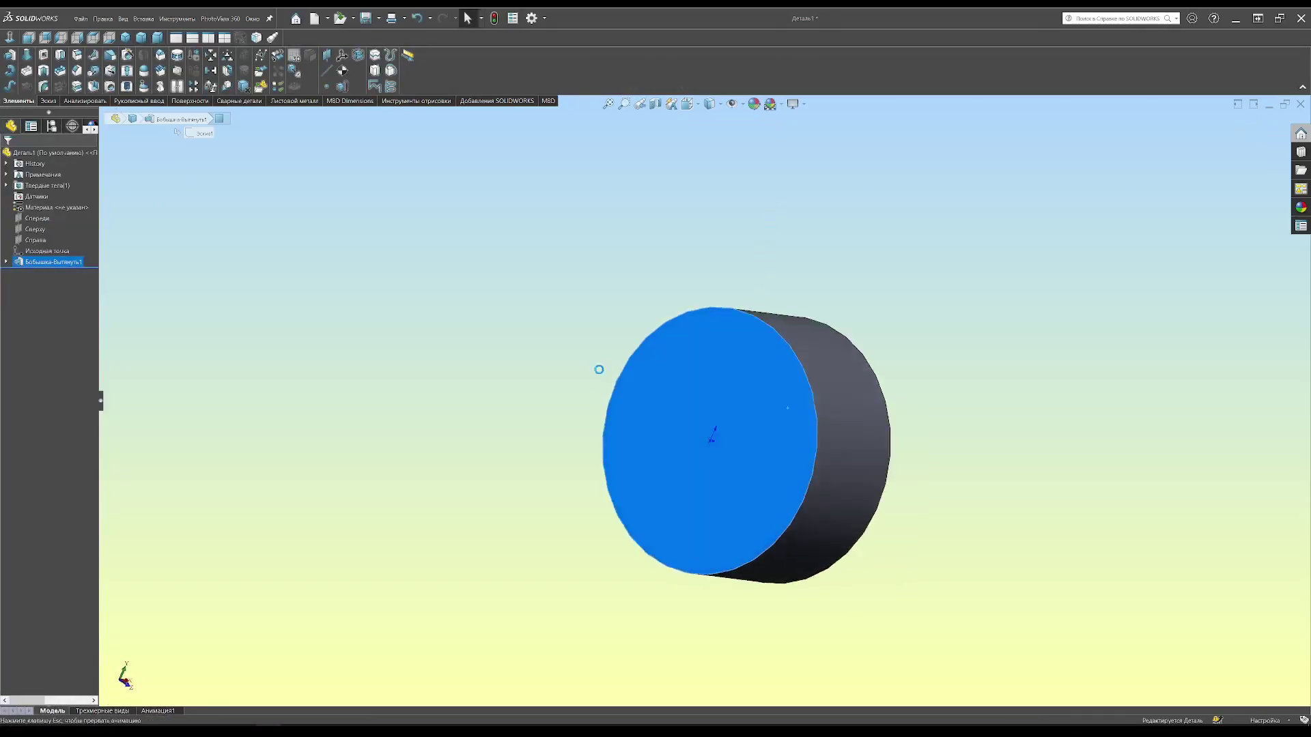
- Extrude a smaller circle on the disc face 10 mm into a shaft and fillet its base
{"action": "left_click", "coordinate": [284, 55]}
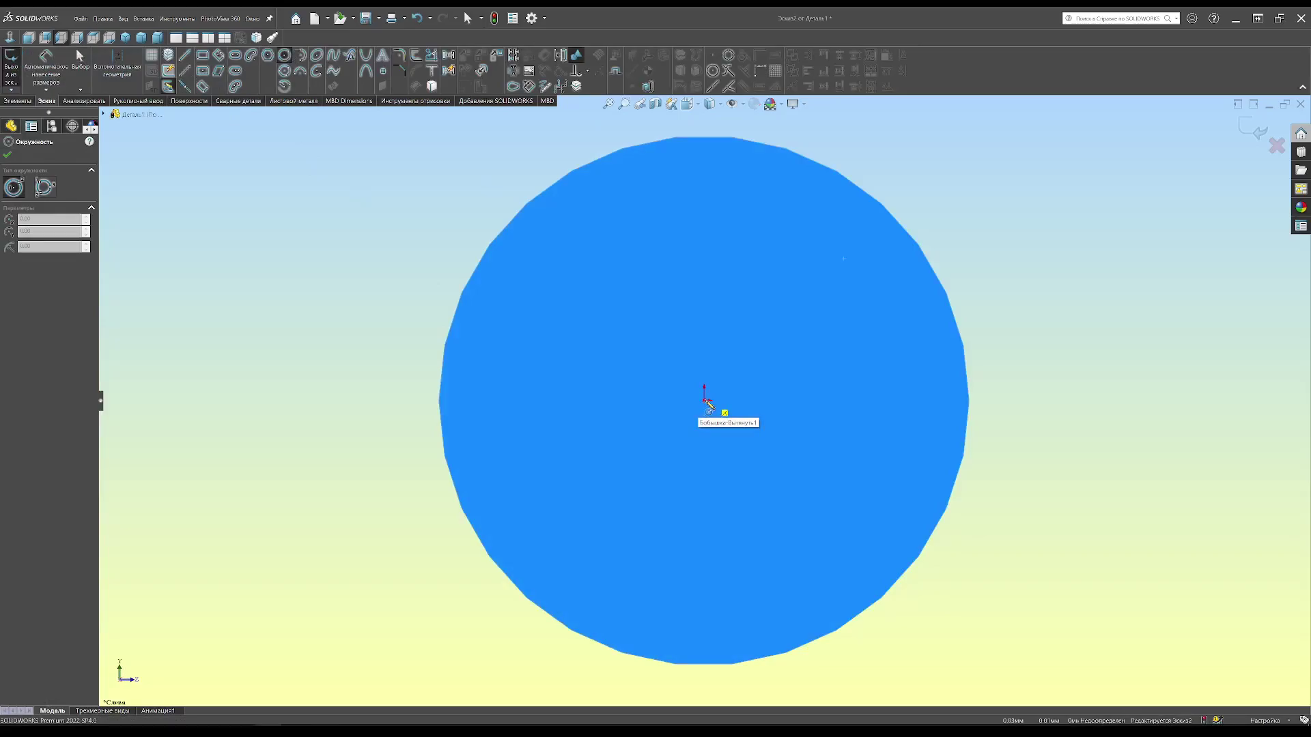
{"action": "left_click_drag", "start_coordinate": [707, 403], "coordinate": [760, 402]}
{"action": "left_click", "coordinate": [46, 66]}
{"action": "left_click", "coordinate": [756, 379]}
{"action": "left_click", "coordinate": [763, 319]}
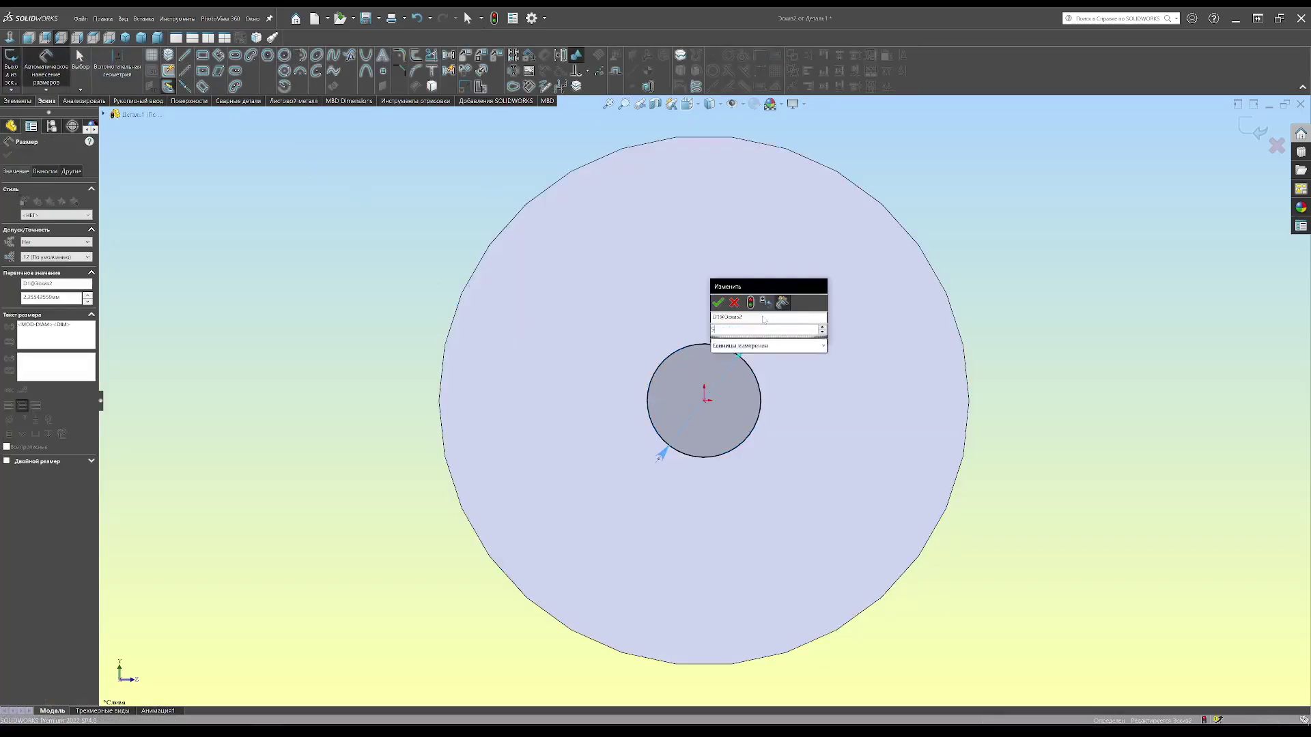
{"action": "key", "text": "Return"}
{"action": "left_click", "coordinate": [17, 100]}
{"action": "left_click", "coordinate": [12, 56]}
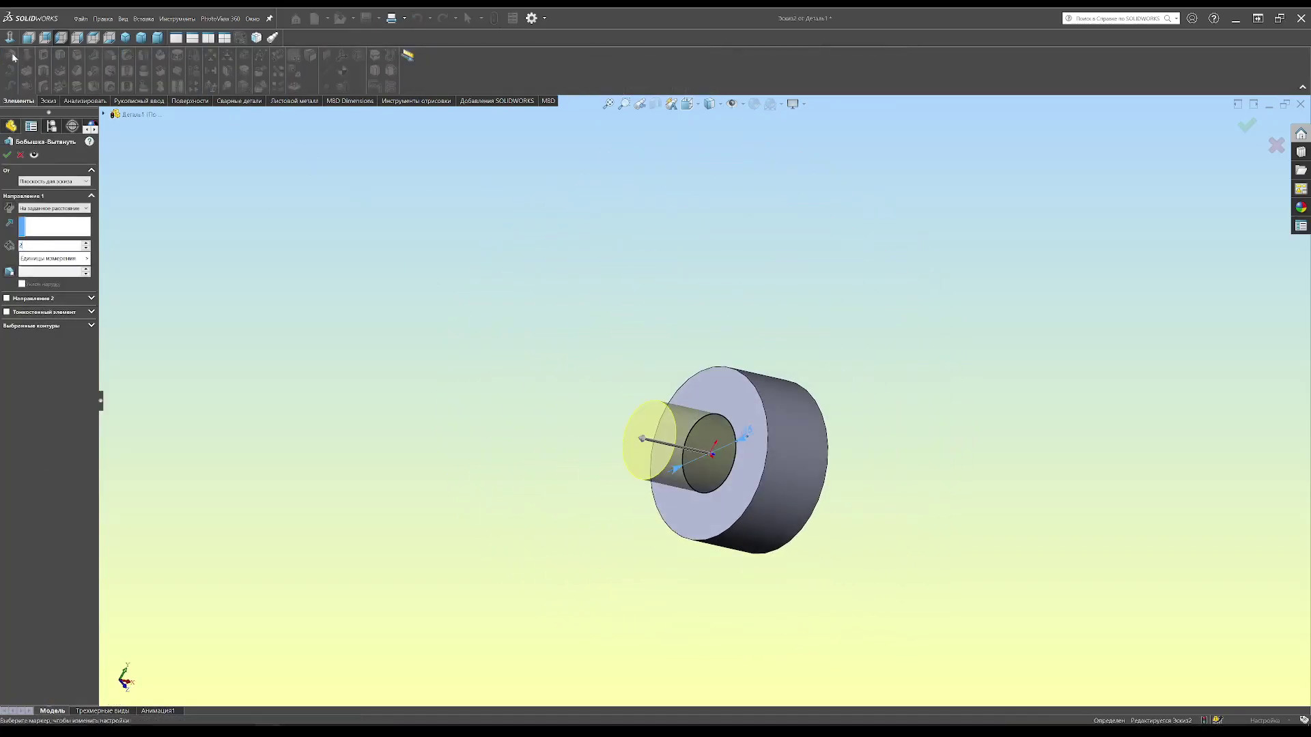
{"action": "key", "text": "Return"}
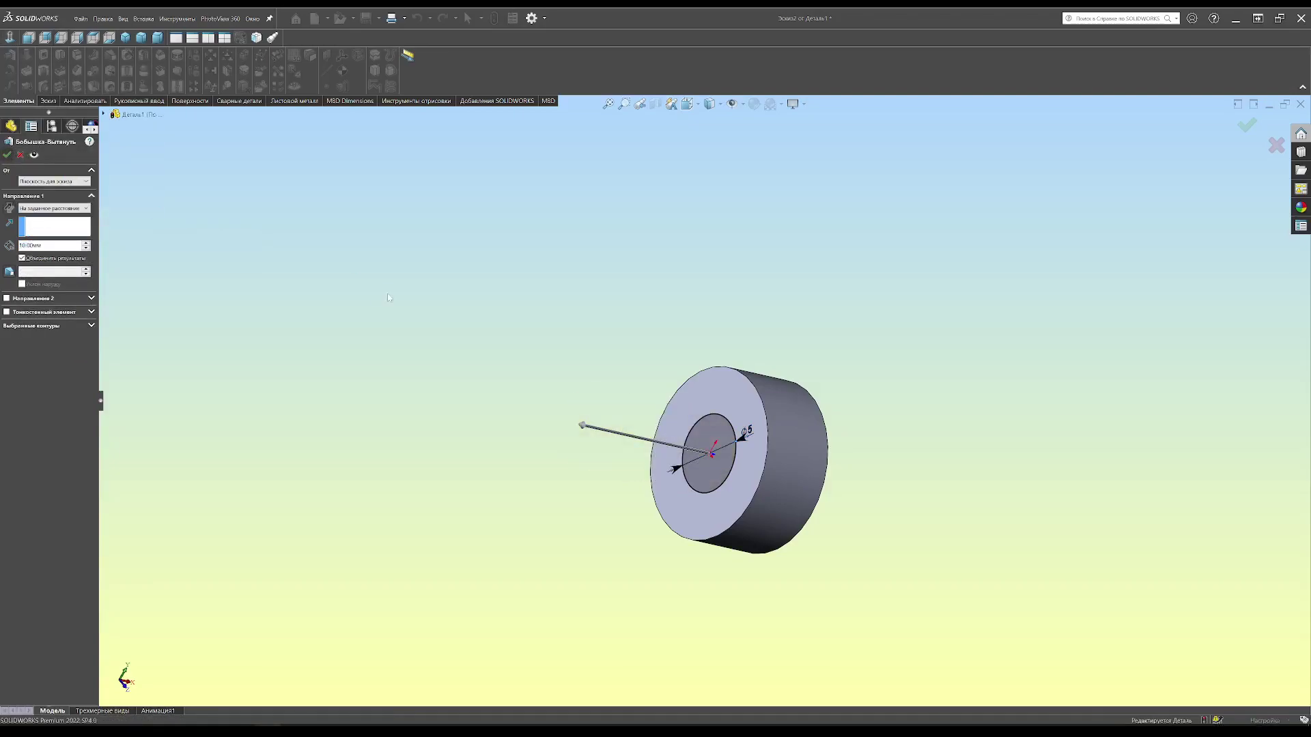
{"action": "key", "text": "Return"}
{"action": "left_click", "coordinate": [78, 58]}
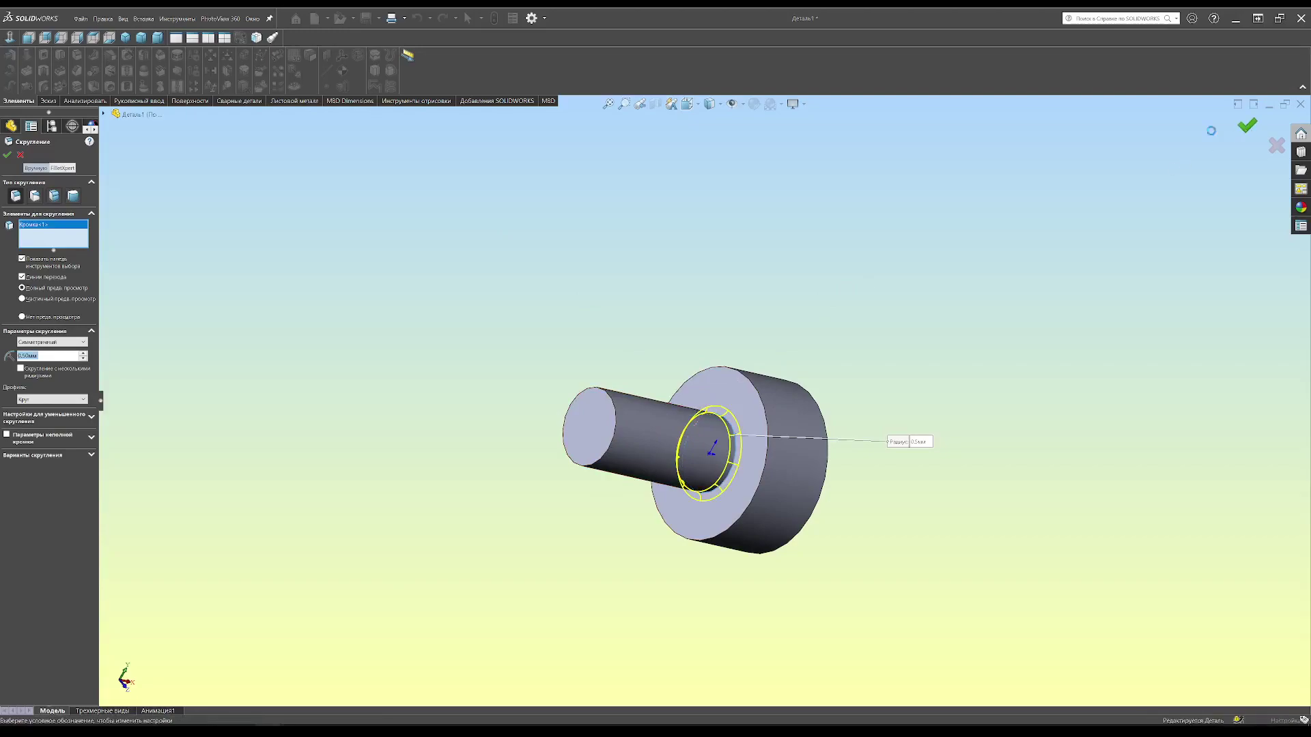
{"action": "key", "text": "Return"}
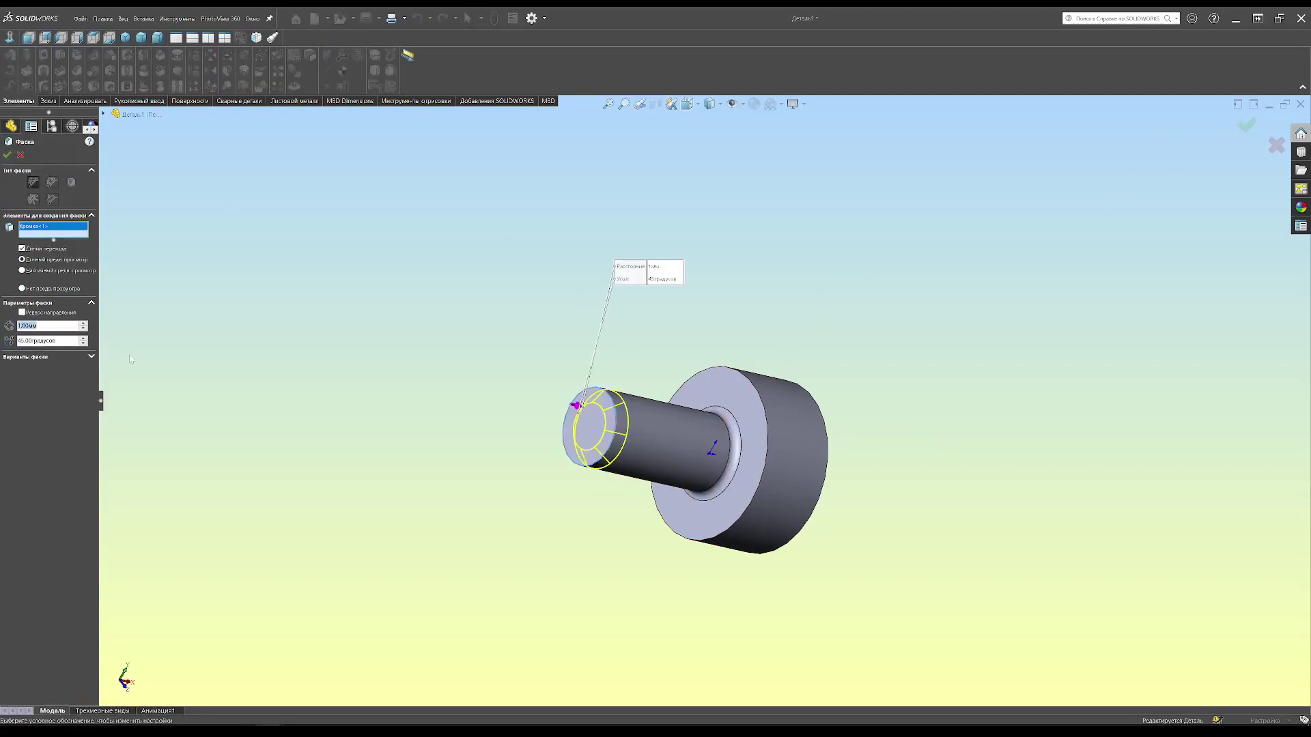
- Finish the tip chamfer, then extrude a Ø7 section 52.5 mm from the flange face
{"action": "key", "text": "Return"}
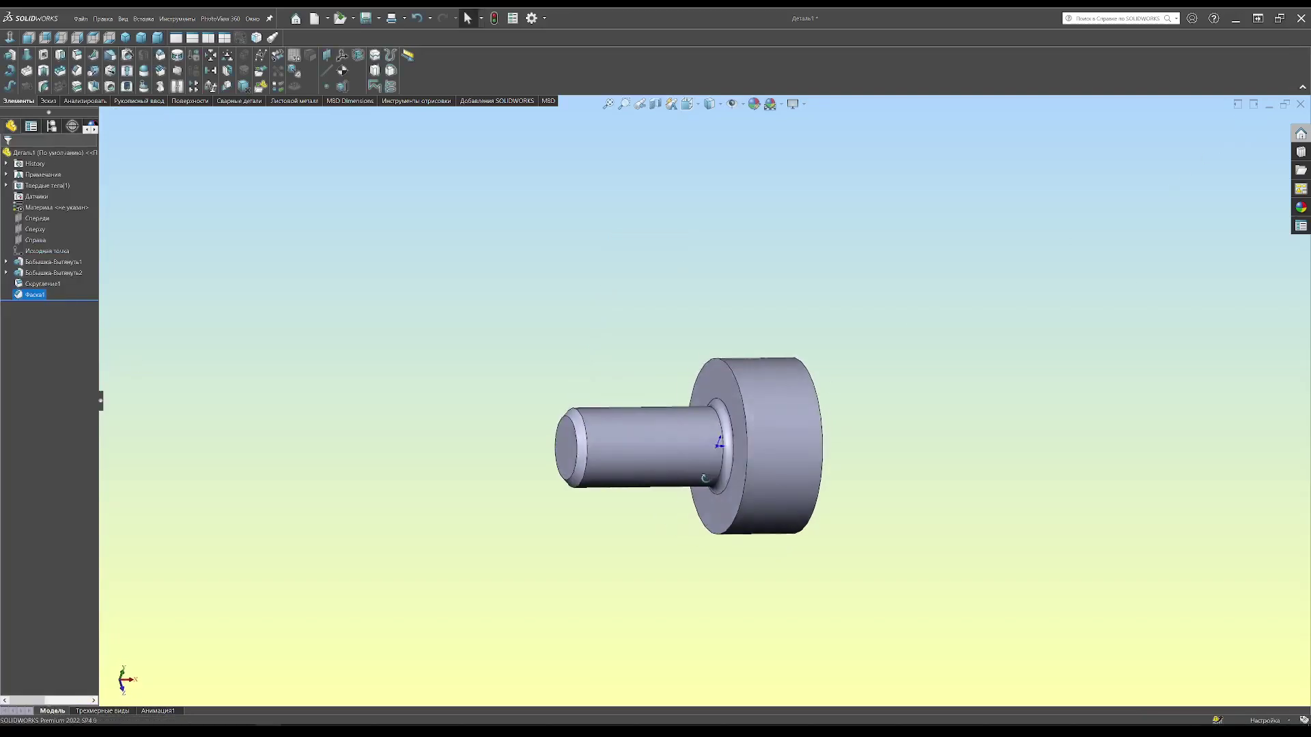
{"action": "middle_click_drag", "start_coordinate": [519, 444], "coordinate": [608, 491]}
{"action": "left_click", "coordinate": [792, 417]}
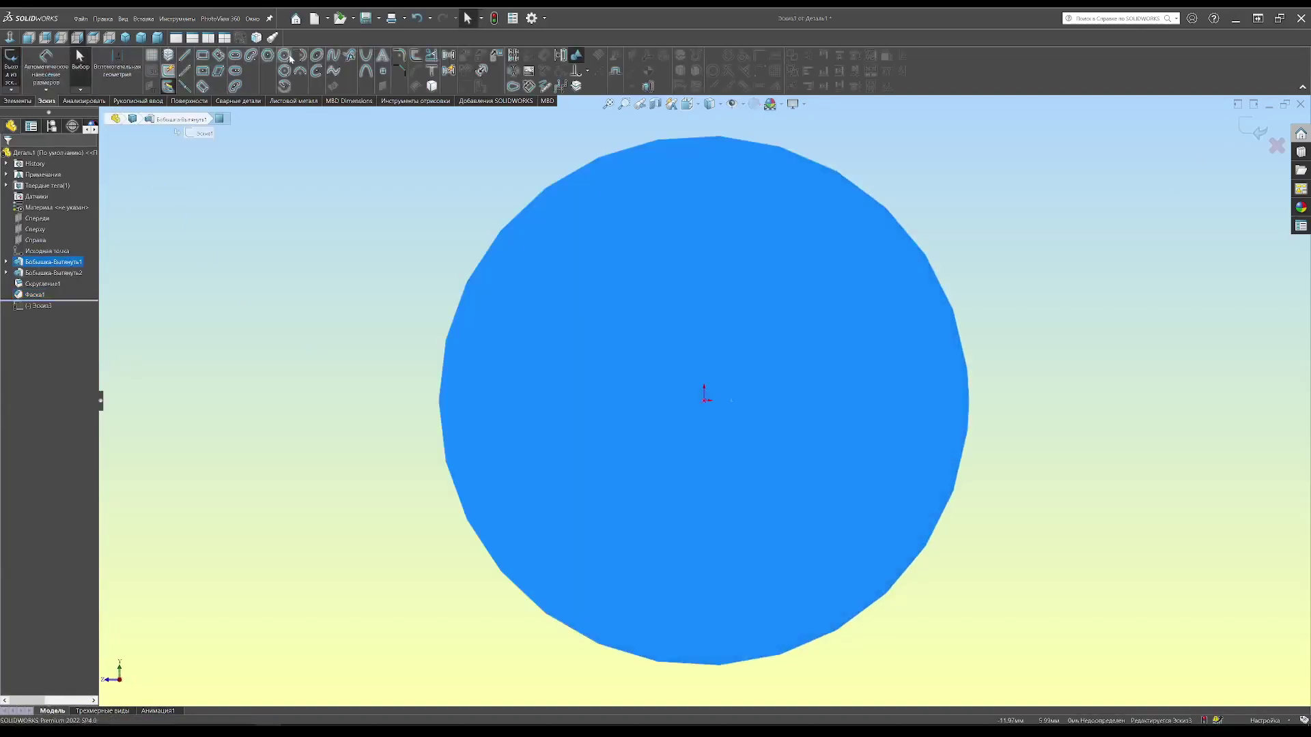
{"action": "left_click", "coordinate": [290, 59]}
{"action": "left_click", "coordinate": [704, 400]}
{"action": "left_click", "coordinate": [822, 402]}
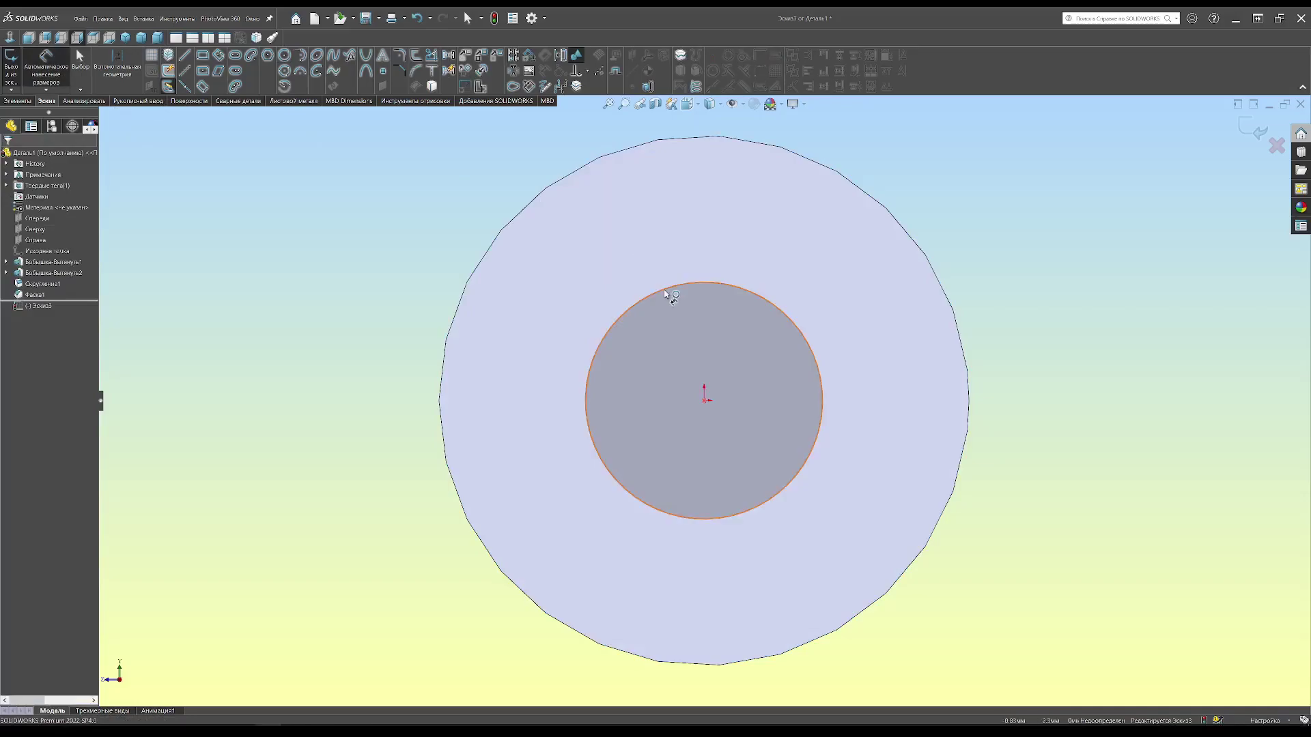
{"action": "left_click", "coordinate": [666, 294]}
{"action": "left_click", "coordinate": [792, 249]}
{"action": "type", "text": "7"}
{"action": "key", "text": "Return"}
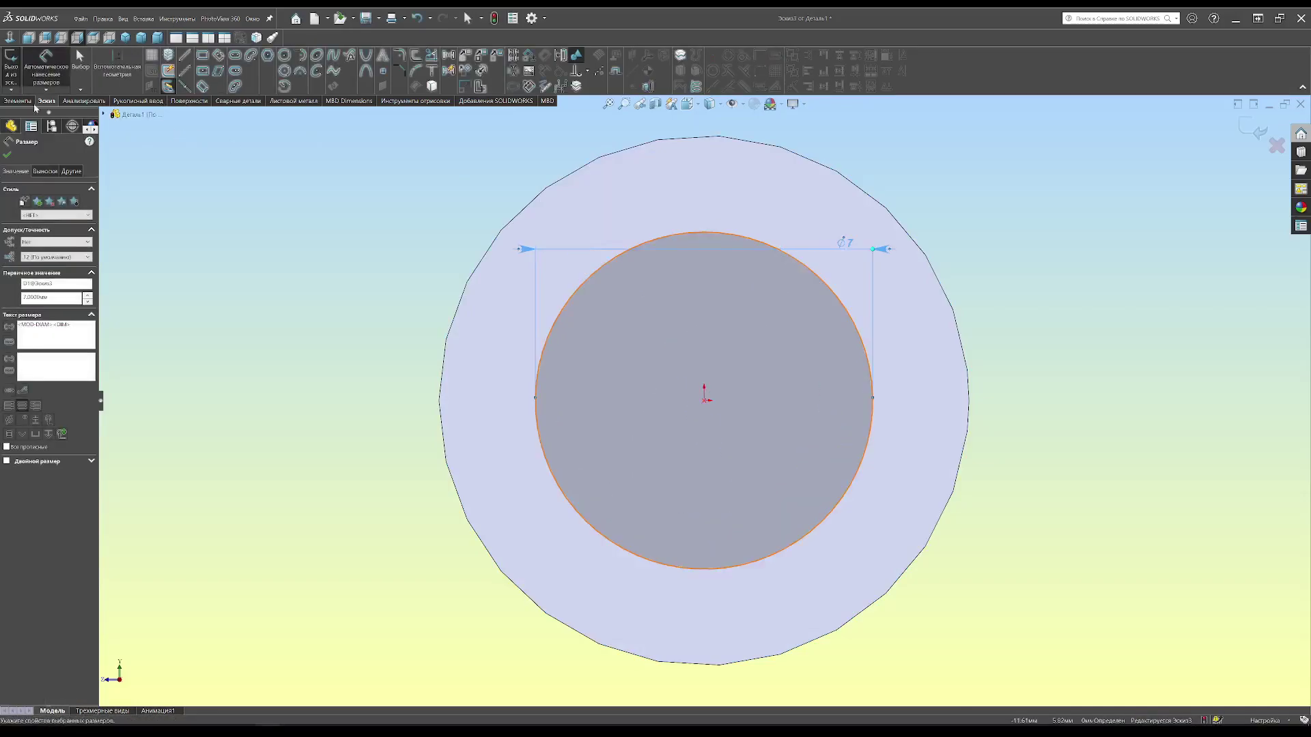
{"action": "left_click", "coordinate": [19, 100]}
{"action": "left_click", "coordinate": [11, 56]}
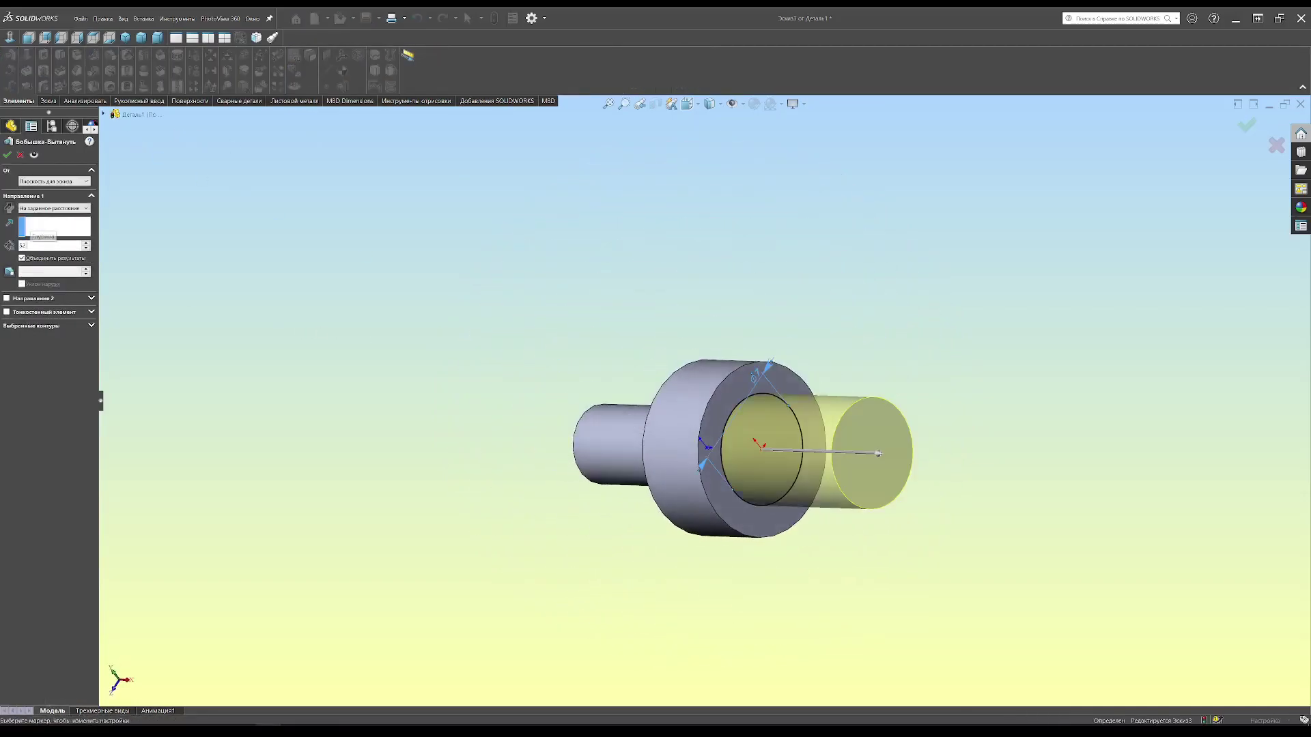
{"action": "key", "text": "Return"}
{"action": "scroll", "coordinate": [891, 436], "scroll_direction": "up", "scroll_amount": 5}
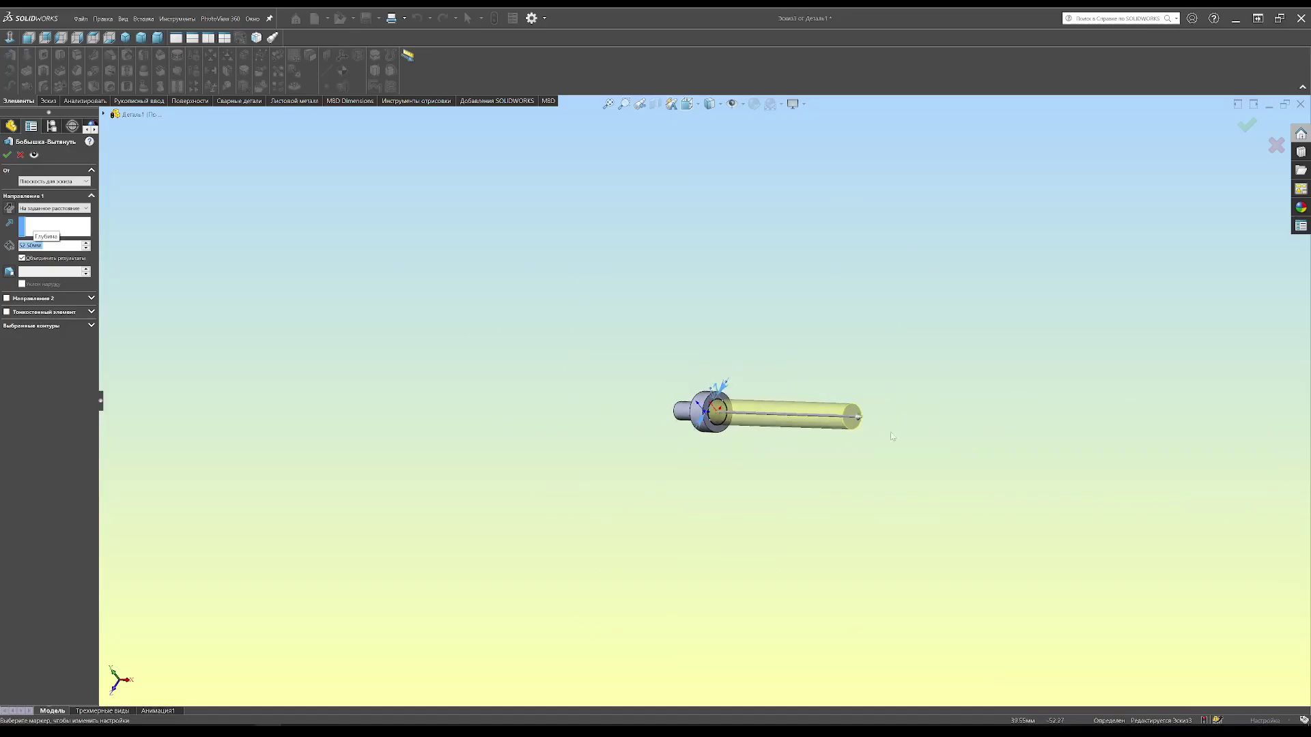
{"action": "left_click", "coordinate": [8, 156]}
- Extrude a Ø5.5 section from the end face of the Ø7 section
{"action": "left_click", "coordinate": [846, 396]}
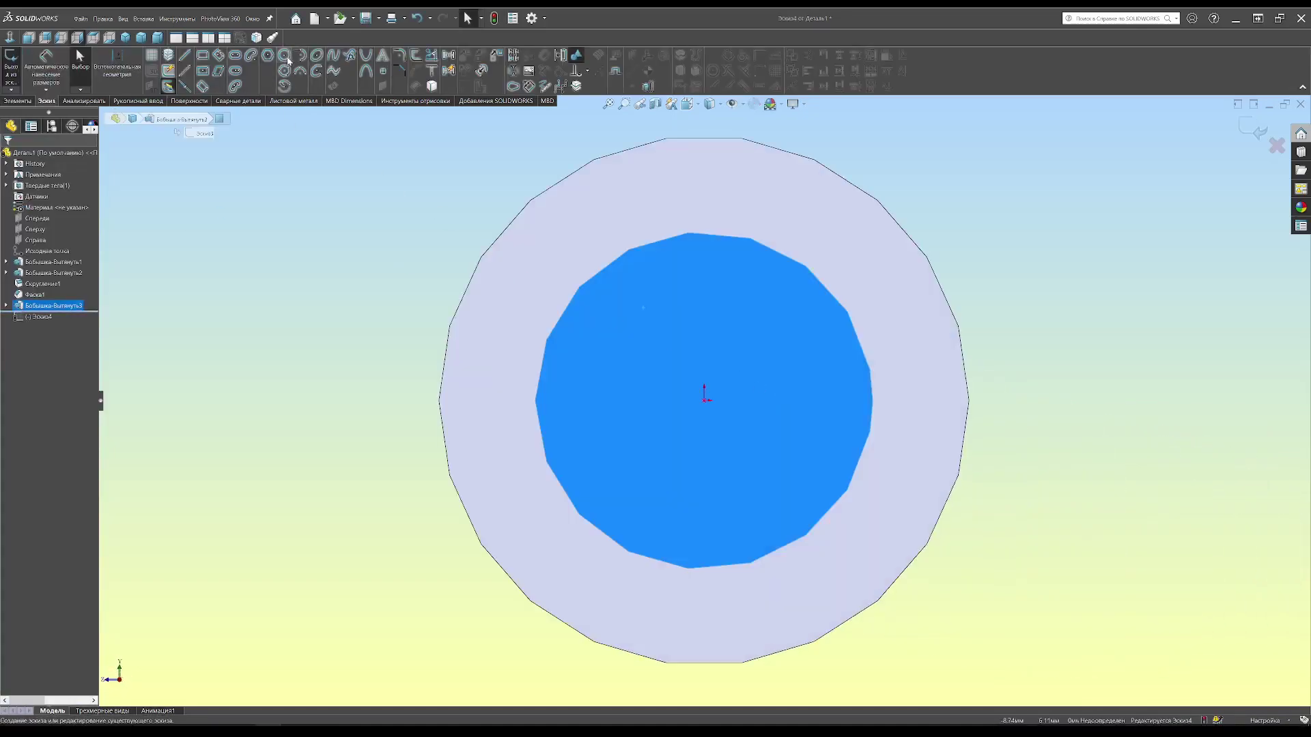
{"action": "left_click", "coordinate": [284, 54]}
{"action": "left_click", "coordinate": [705, 399]}
{"action": "left_click", "coordinate": [758, 427]}
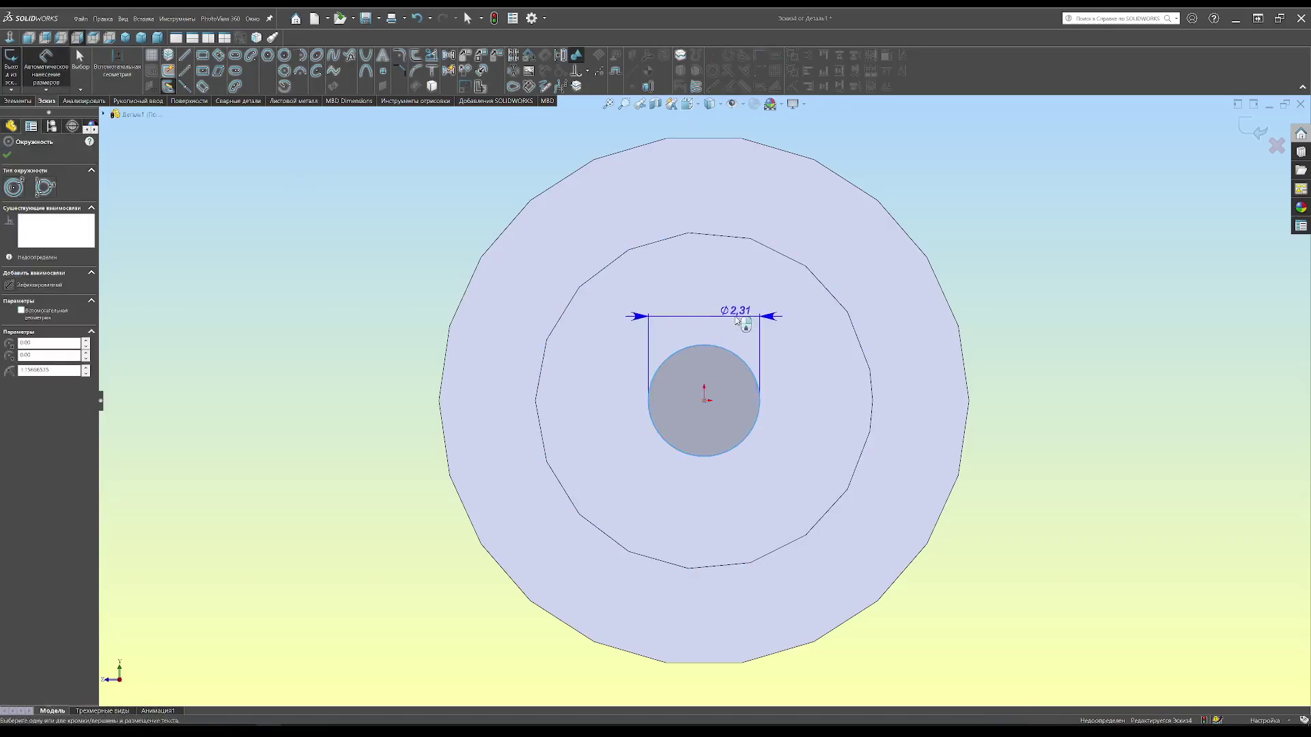
{"action": "left_click", "coordinate": [740, 321]}
{"action": "type", "text": "5.5"}
{"action": "key", "text": "Return"}
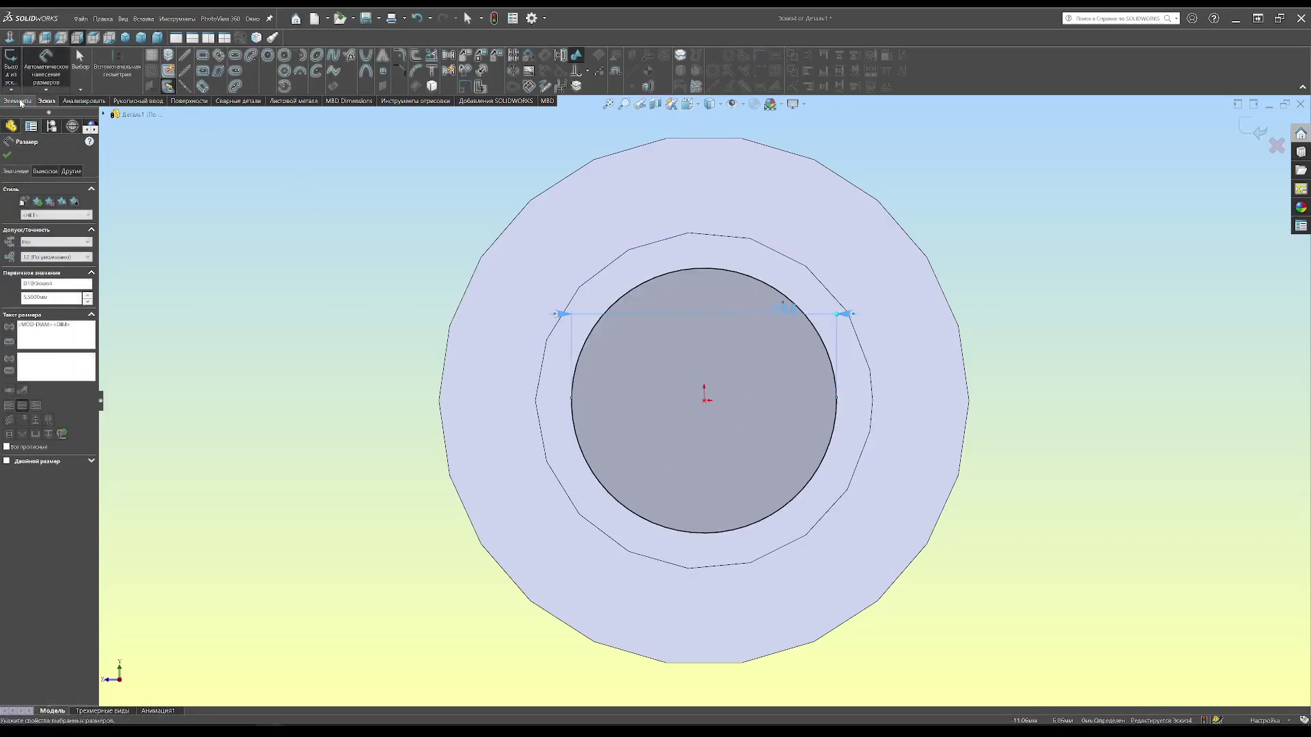
{"action": "left_click", "coordinate": [21, 102]}
{"action": "left_click", "coordinate": [10, 63]}
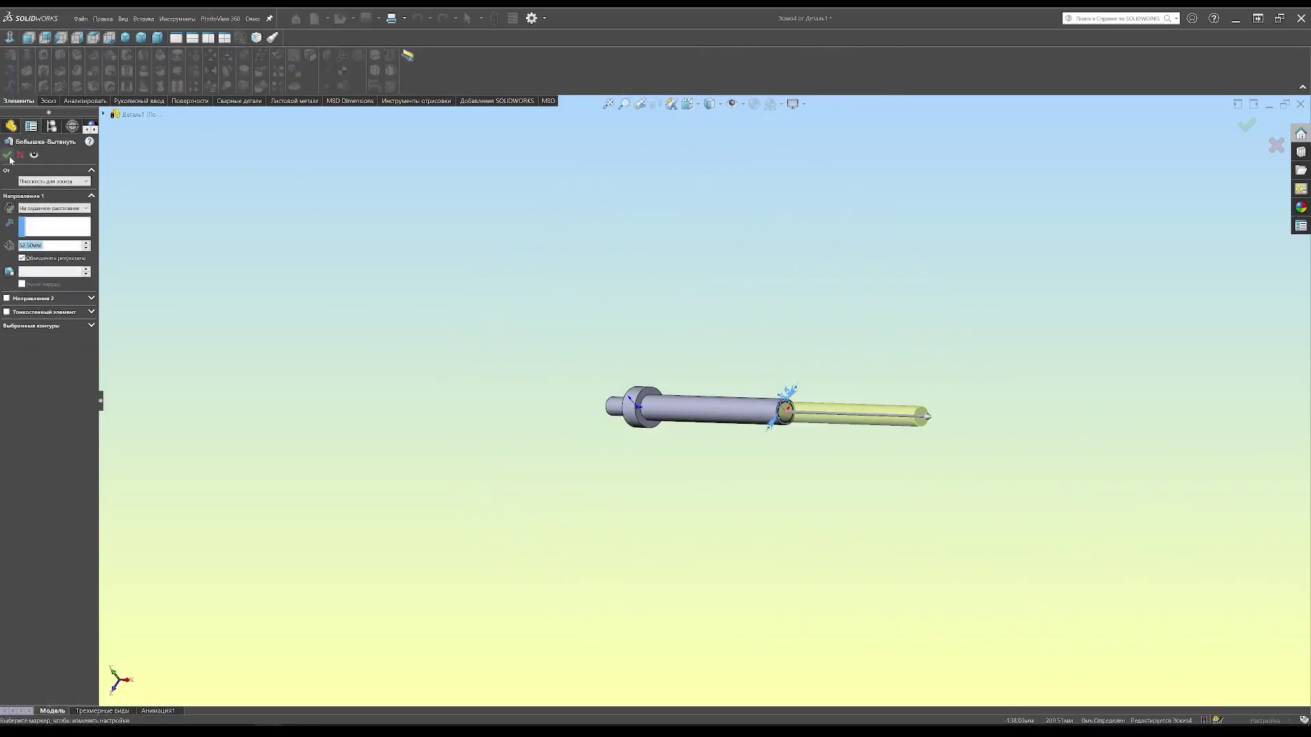
{"action": "left_click", "coordinate": [10, 157]}
- Extrude a Ø4.5 section from the next end face
{"action": "scroll", "coordinate": [861, 411], "scroll_direction": "down", "scroll_amount": 5}
{"action": "left_click", "coordinate": [897, 385]}
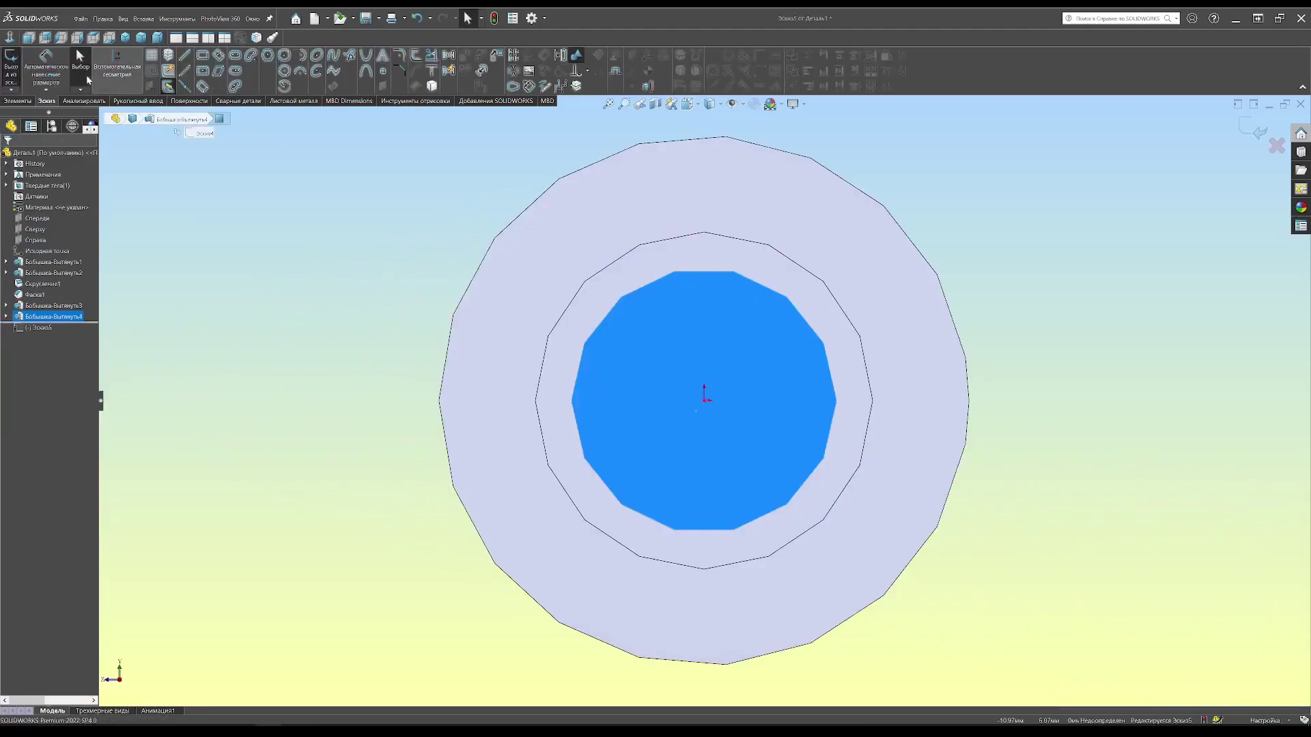
{"action": "left_click", "coordinate": [282, 57]}
{"action": "left_click", "coordinate": [704, 400]}
{"action": "left_click", "coordinate": [726, 437]}
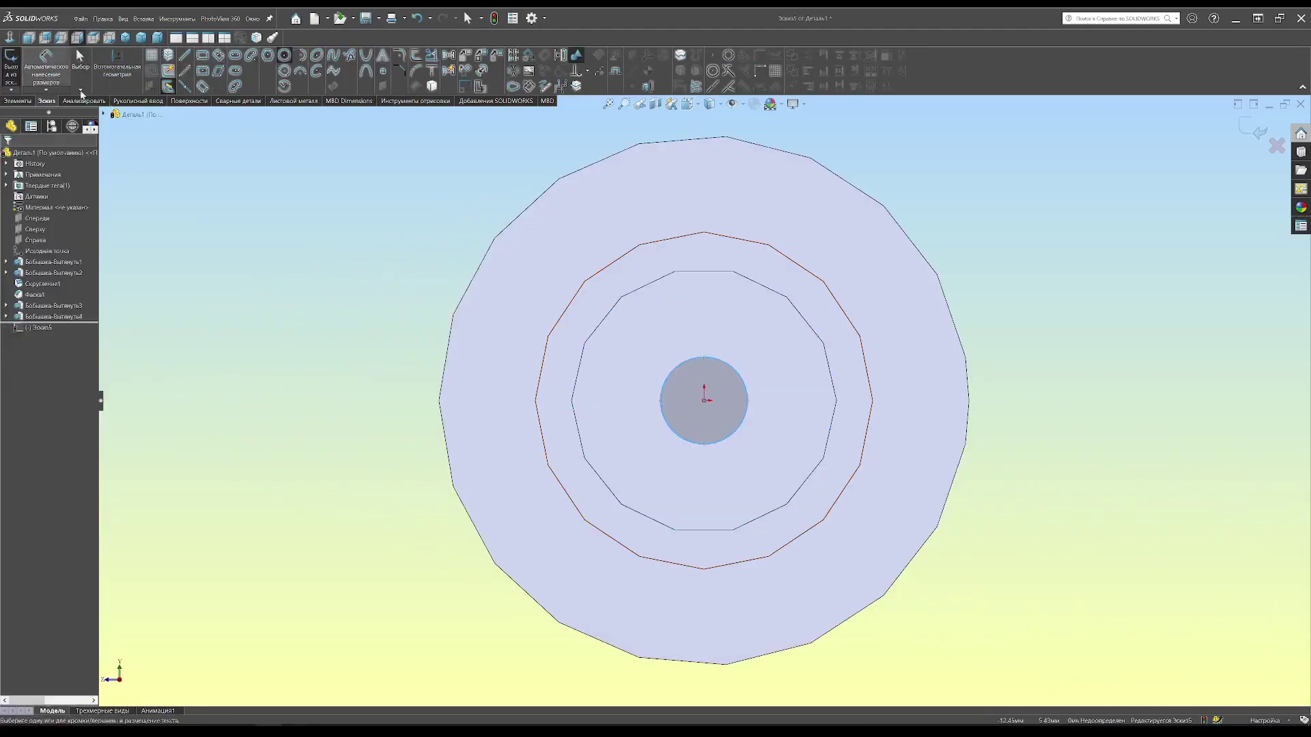
{"action": "left_click", "coordinate": [722, 361]}
{"action": "left_click", "coordinate": [683, 321]}
{"action": "type", "text": "4.5"}
{"action": "key", "text": "Return"}
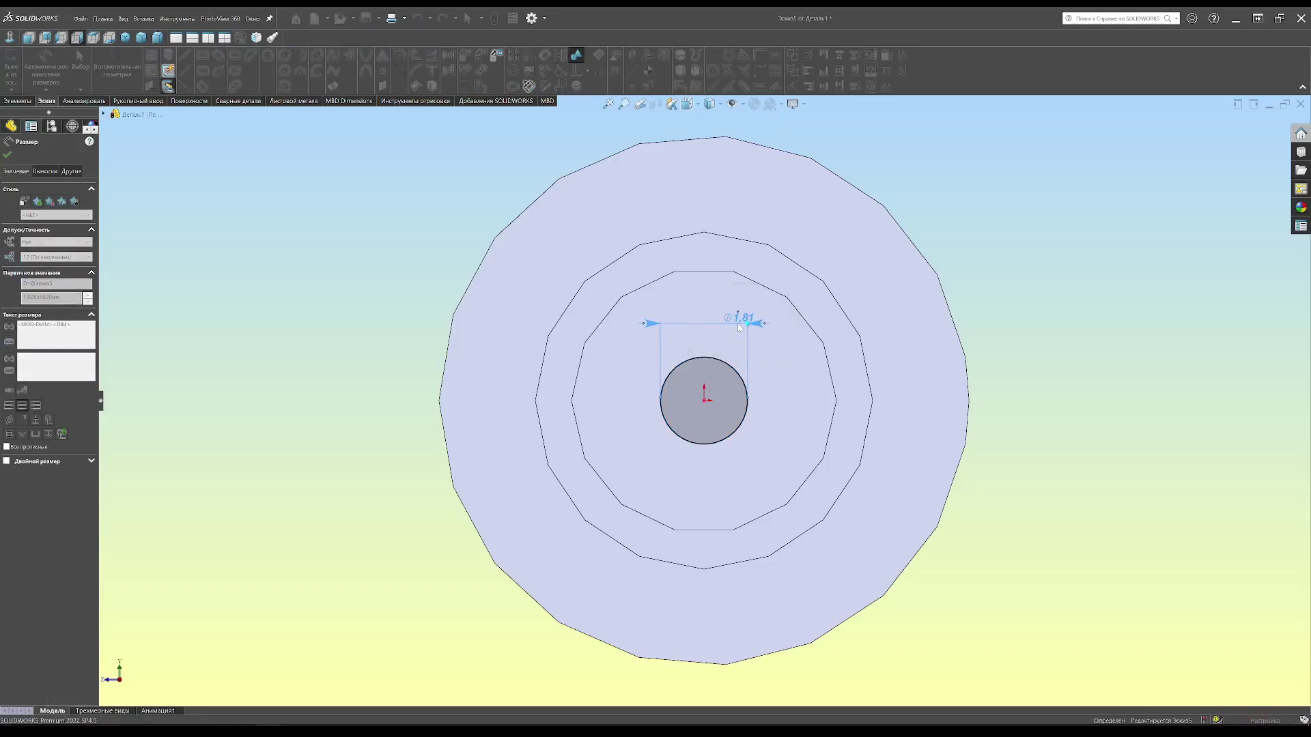
{"action": "left_click", "coordinate": [5, 104]}
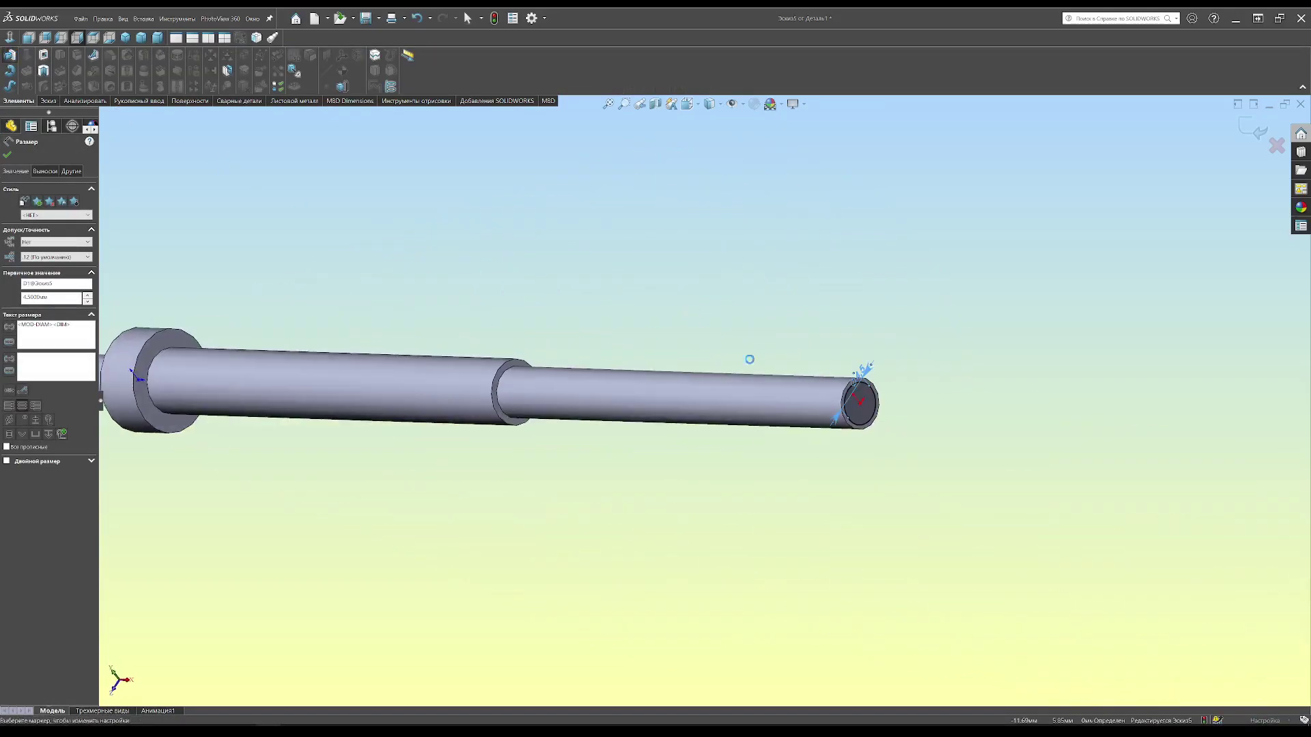
{"action": "key", "text": "Return"}
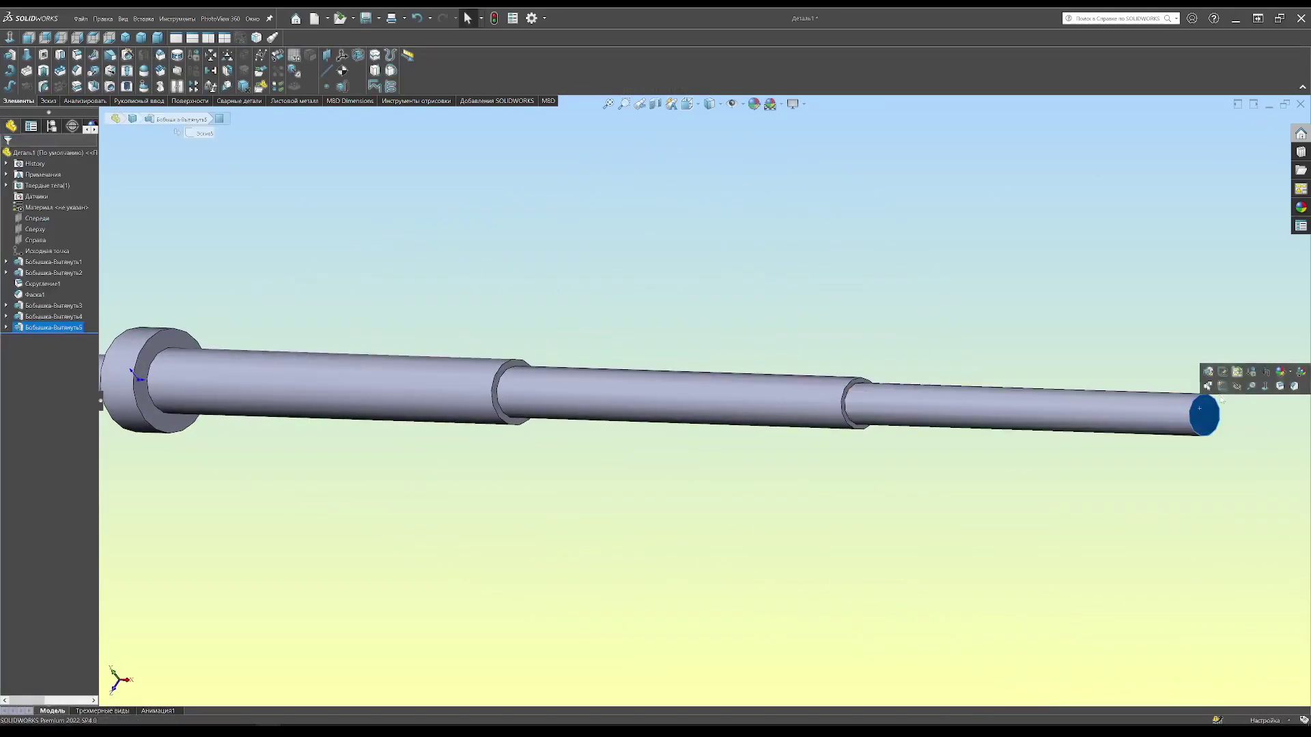
- Extrude a Ø3.5 section from the shaft's tip face
{"action": "left_click", "coordinate": [1222, 386]}
{"action": "left_click", "coordinate": [284, 55]}
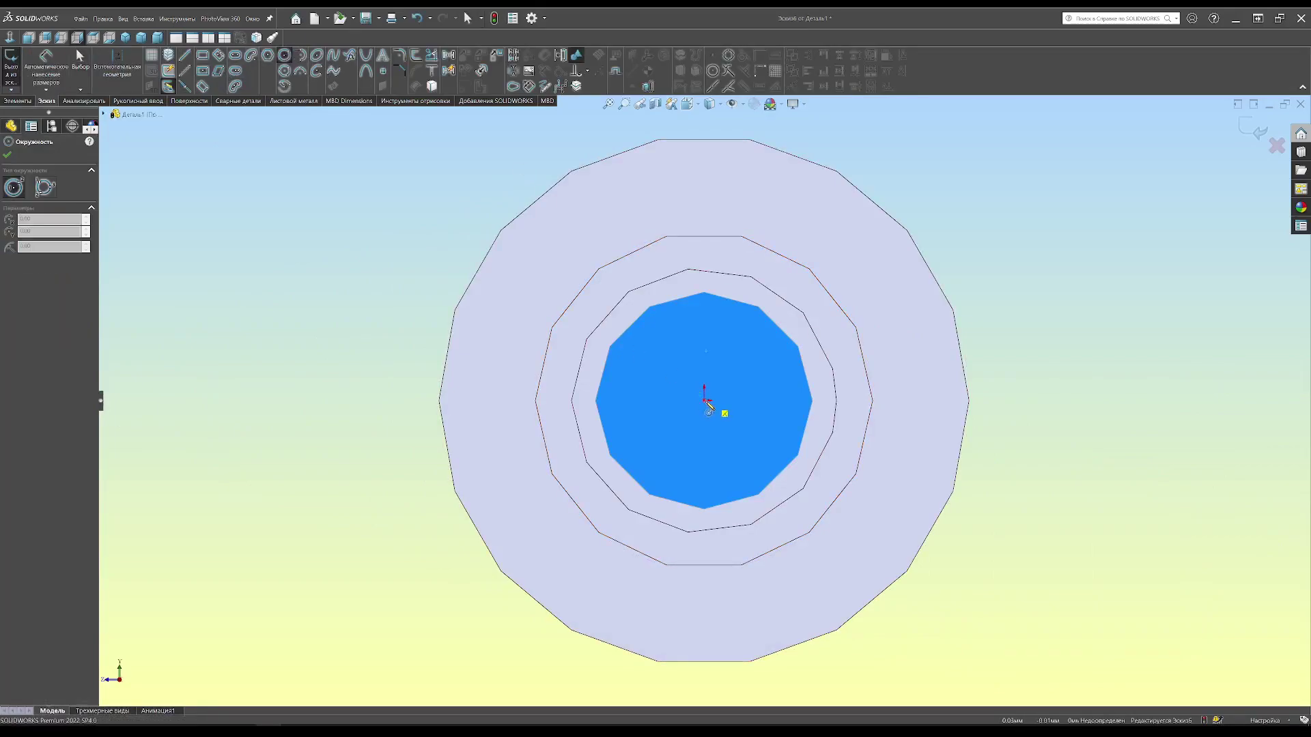
{"action": "left_click", "coordinate": [705, 400]}
{"action": "left_click", "coordinate": [750, 401]}
{"action": "left_click", "coordinate": [713, 360]}
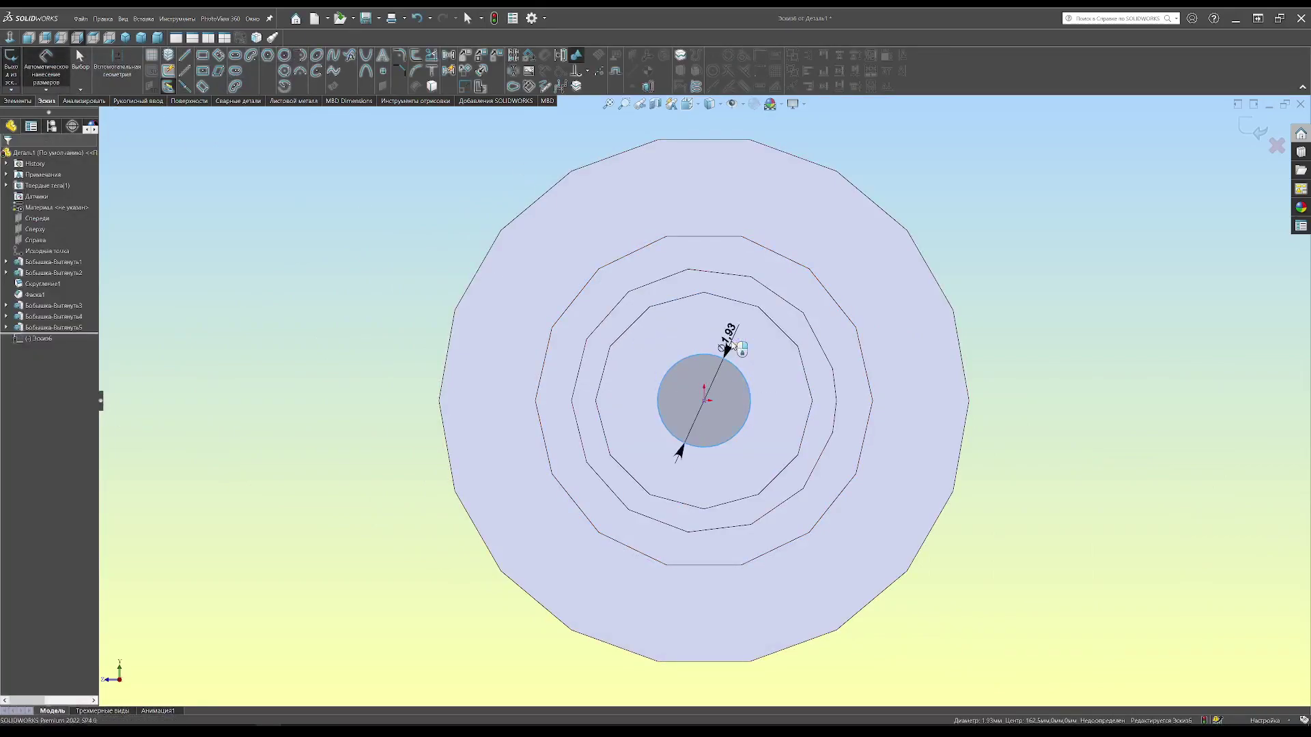
{"action": "type", "text": "3.5"}
{"action": "key", "text": "Return"}
{"action": "left_click", "coordinate": [16, 101]}
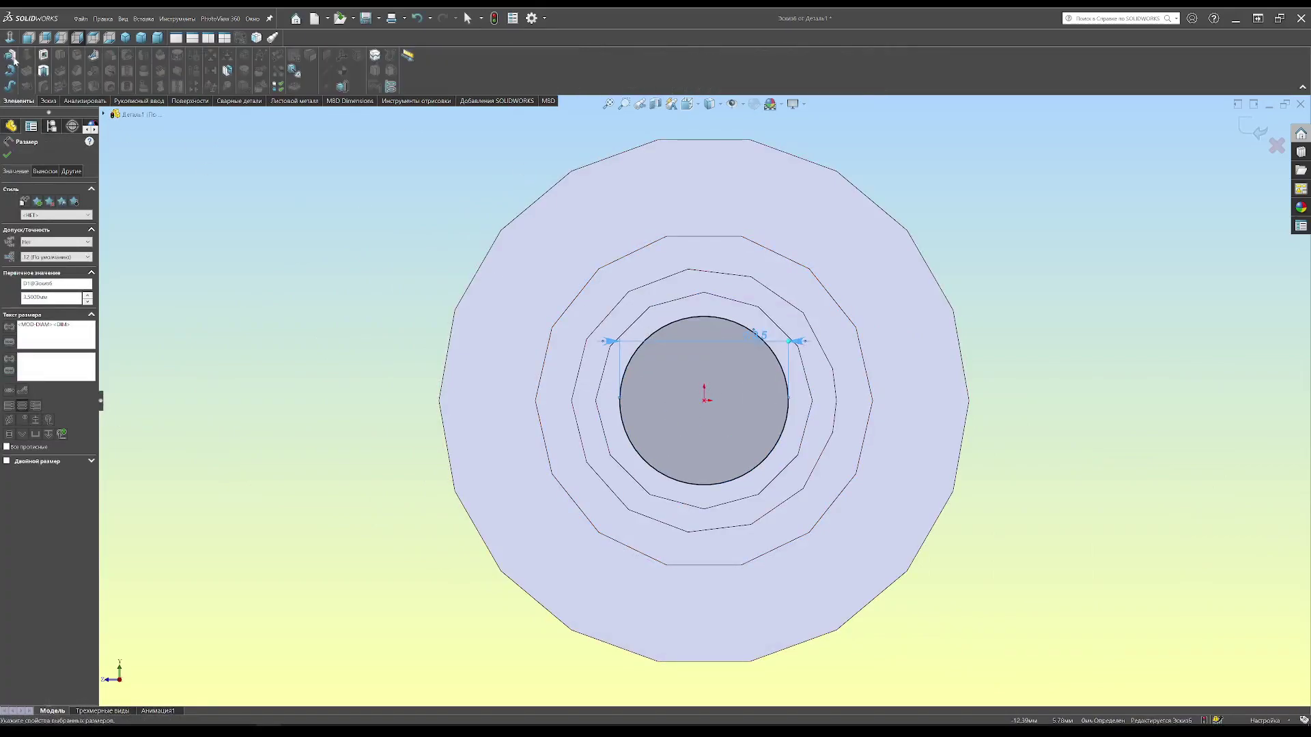
{"action": "left_click", "coordinate": [11, 63]}
{"action": "middle_click_drag", "start_coordinate": [840, 420], "coordinate": [748, 404], "text": "ctrl"}
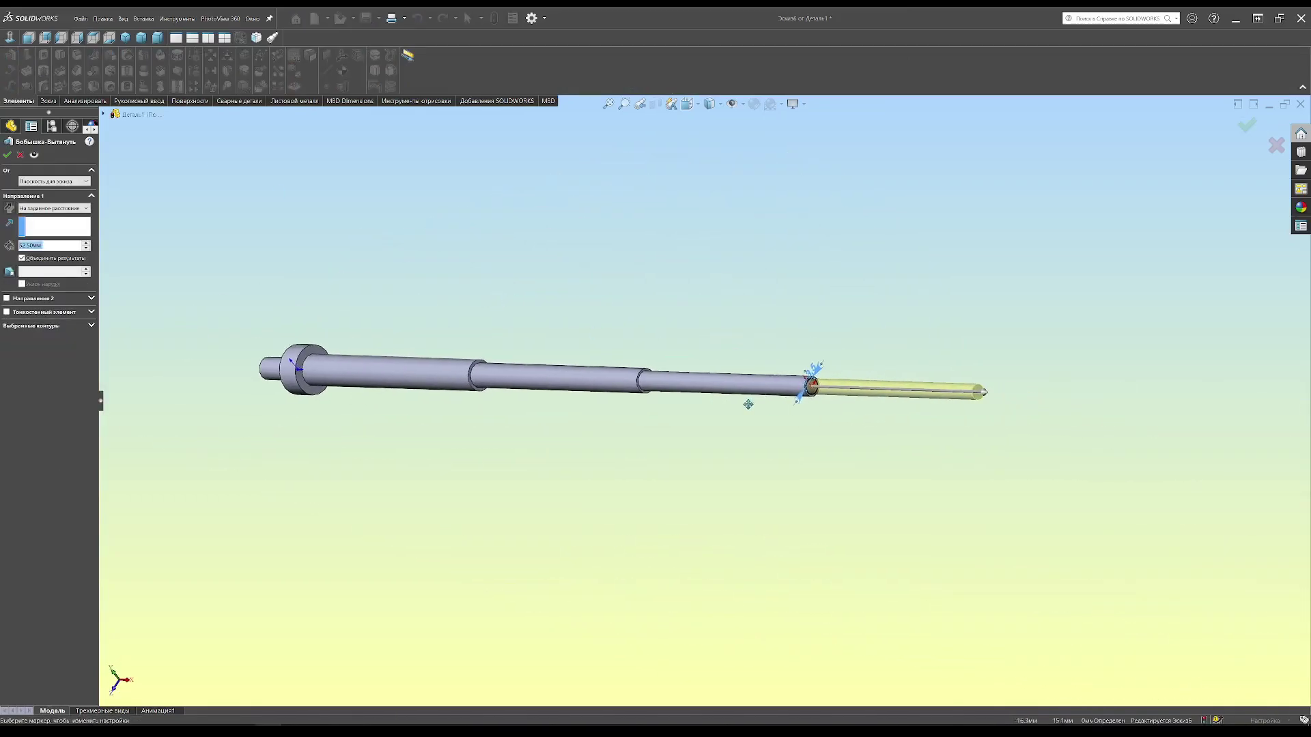
{"action": "key", "text": "Return"}
{"action": "scroll", "coordinate": [900, 410], "scroll_direction": "down", "scroll_amount": 3}
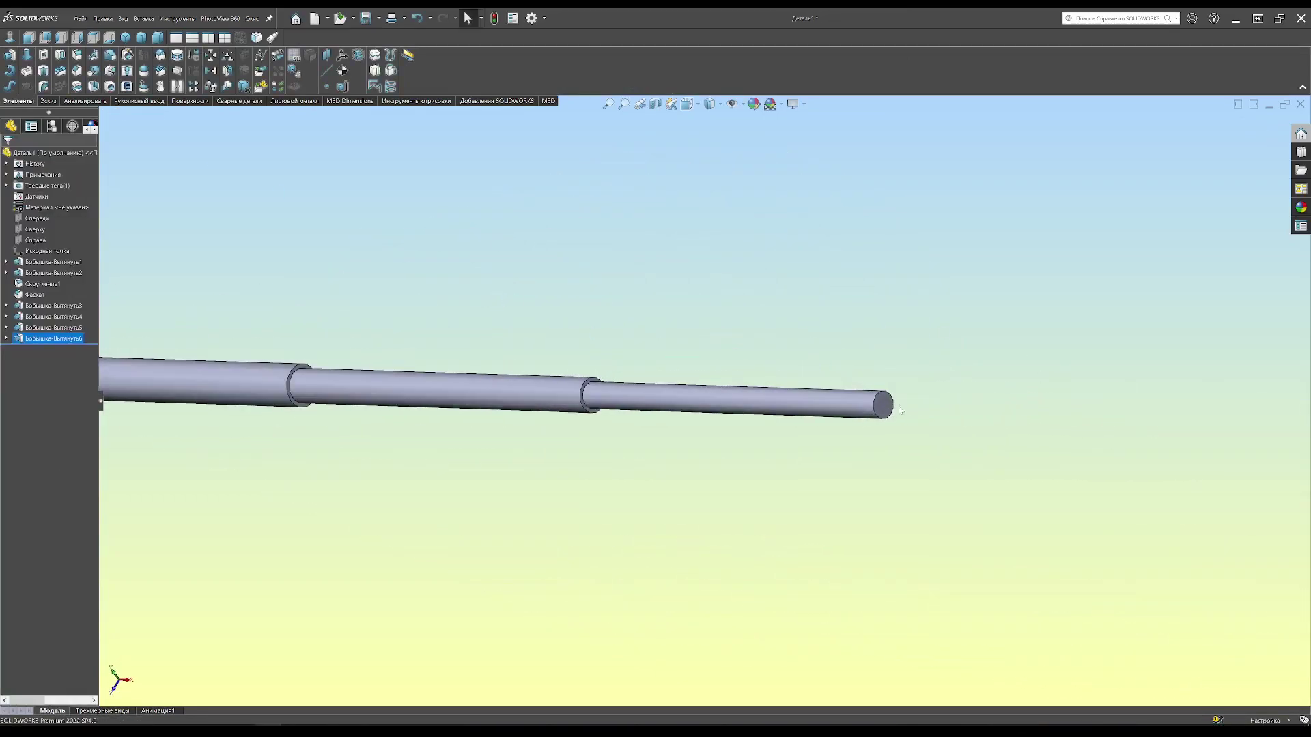
- Extrude the slender Ø2.5 tip section from the Ø3.5 end face
{"action": "left_click", "coordinate": [921, 386]}
{"action": "left_click", "coordinate": [284, 55]}
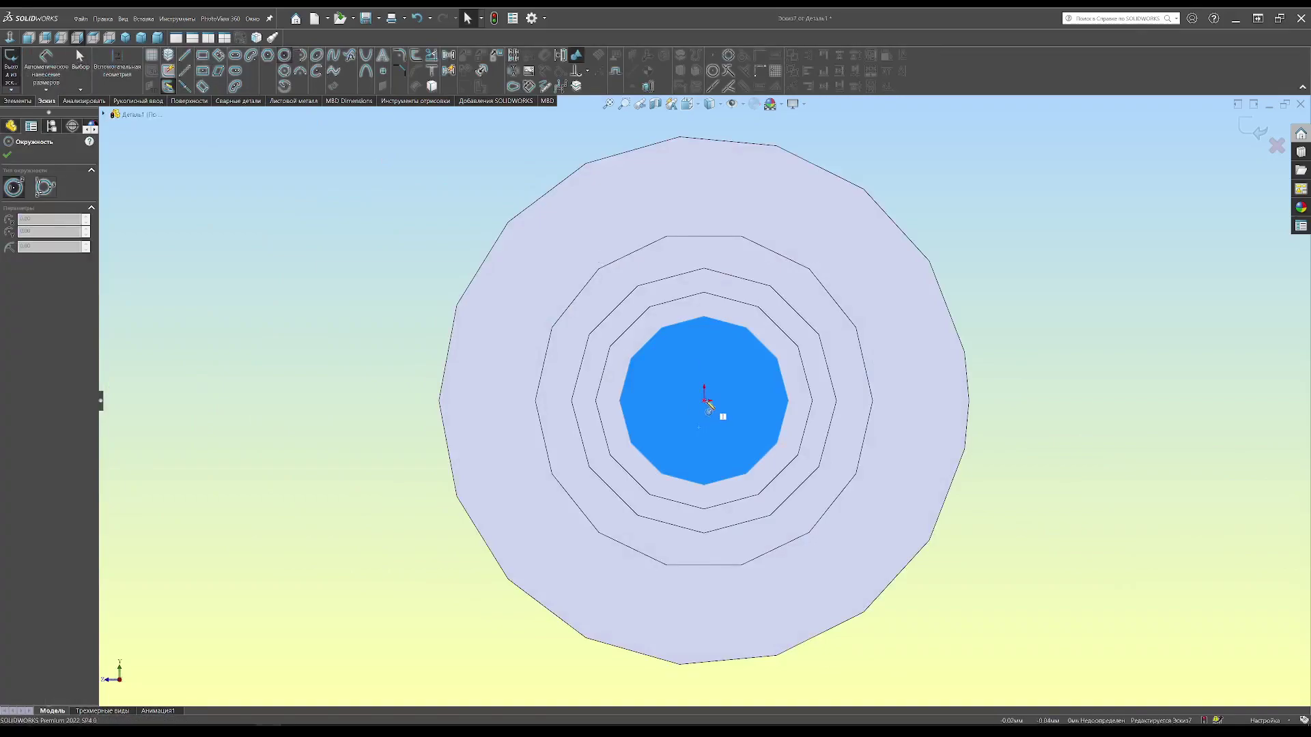
{"action": "left_click", "coordinate": [704, 400]}
{"action": "left_click", "coordinate": [743, 400]}
{"action": "left_click", "coordinate": [690, 366]}
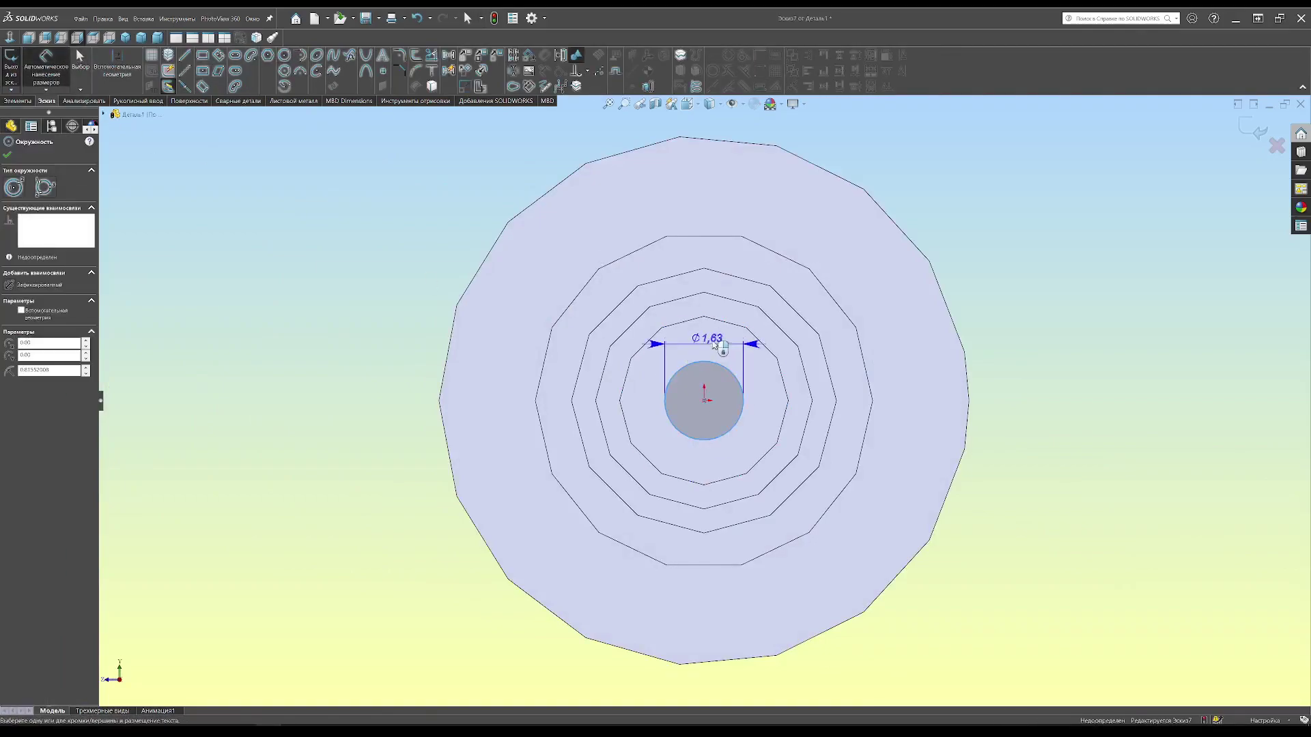
{"action": "left_click", "coordinate": [713, 335]}
{"action": "type", "text": "2,5"}
{"action": "key", "text": "Return"}
{"action": "left_click", "coordinate": [15, 103]}
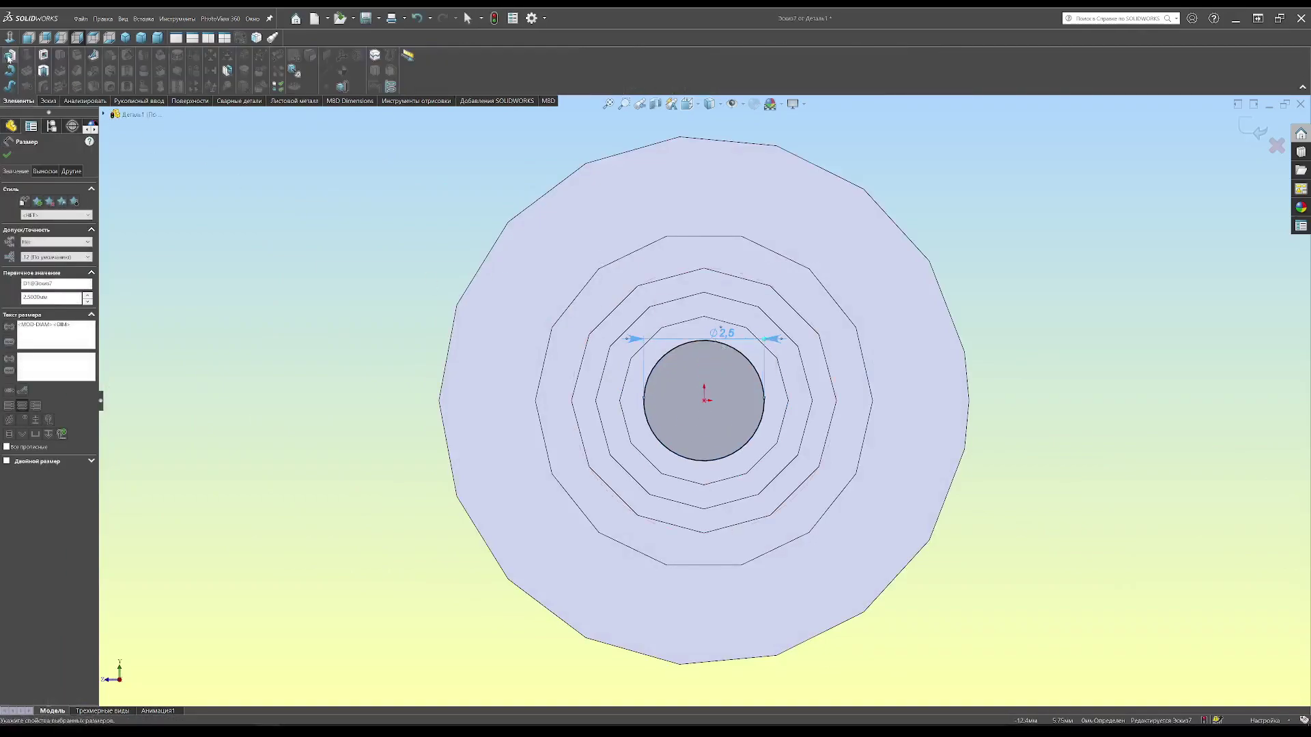
{"action": "left_click", "coordinate": [11, 55]}
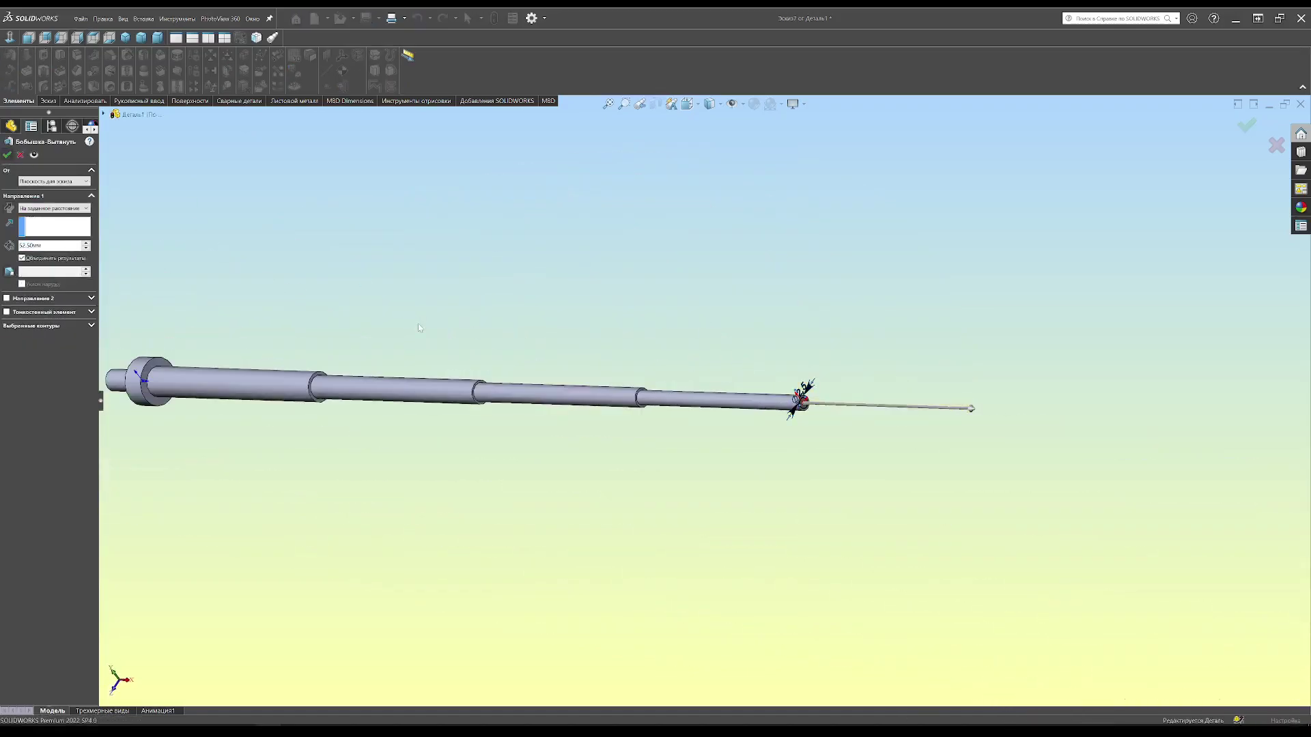
{"action": "key", "text": "Return"}
{"action": "middle_click_drag", "start_coordinate": [377, 392], "coordinate": [431, 452]}
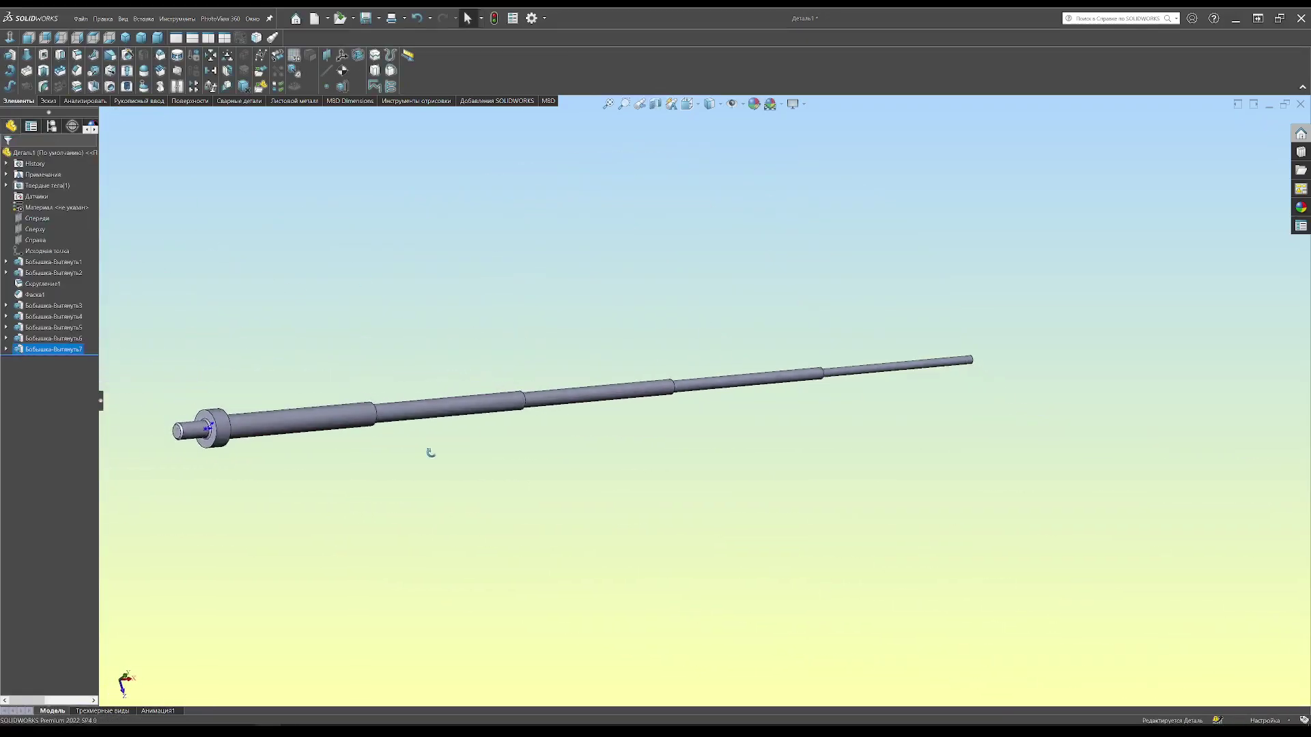
- Add a cosmetic thread to the edge of the short end beyond the flange
{"action": "scroll", "coordinate": [171, 430], "scroll_direction": "down", "scroll_amount": 3}
{"action": "scroll", "coordinate": [170, 430], "scroll_direction": "down", "scroll_amount": 3}
{"action": "left_click", "coordinate": [144, 19]}
{"action": "mouse_move", "coordinate": [161, 407]}
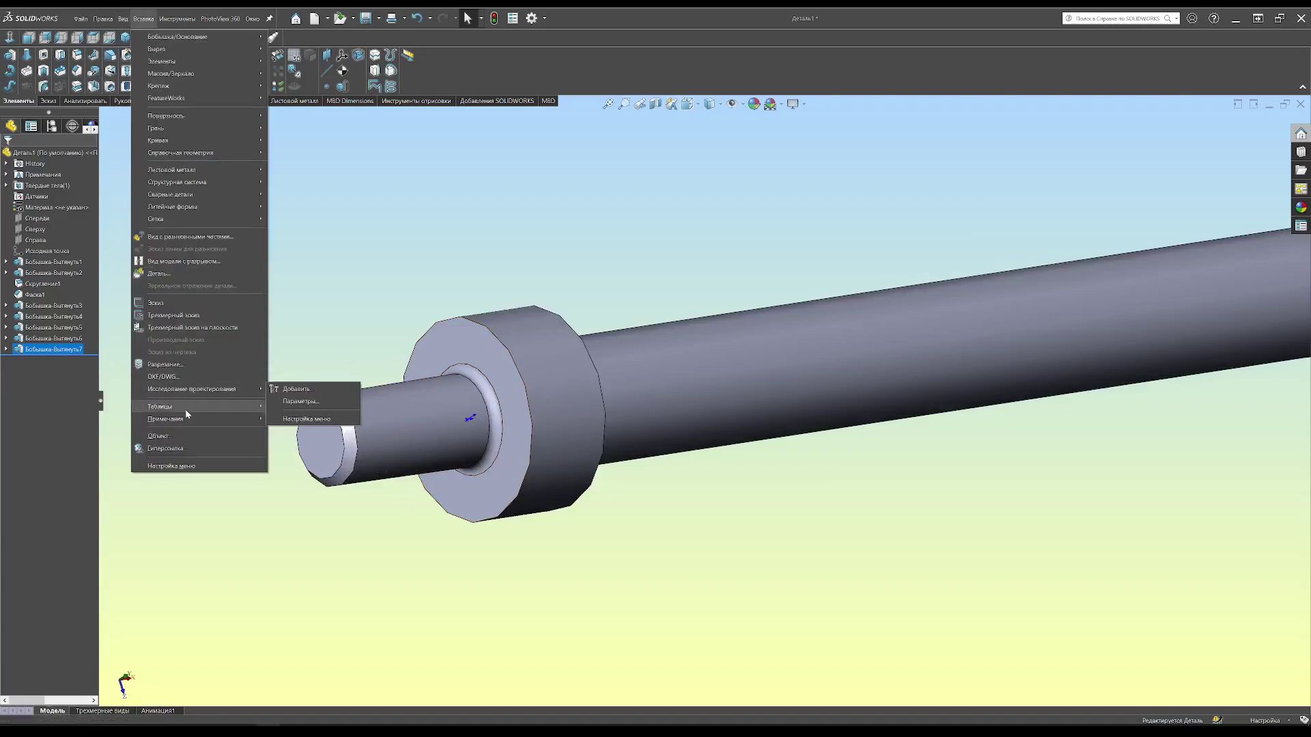
{"action": "left_click", "coordinate": [307, 517]}
{"action": "left_click", "coordinate": [314, 447]}
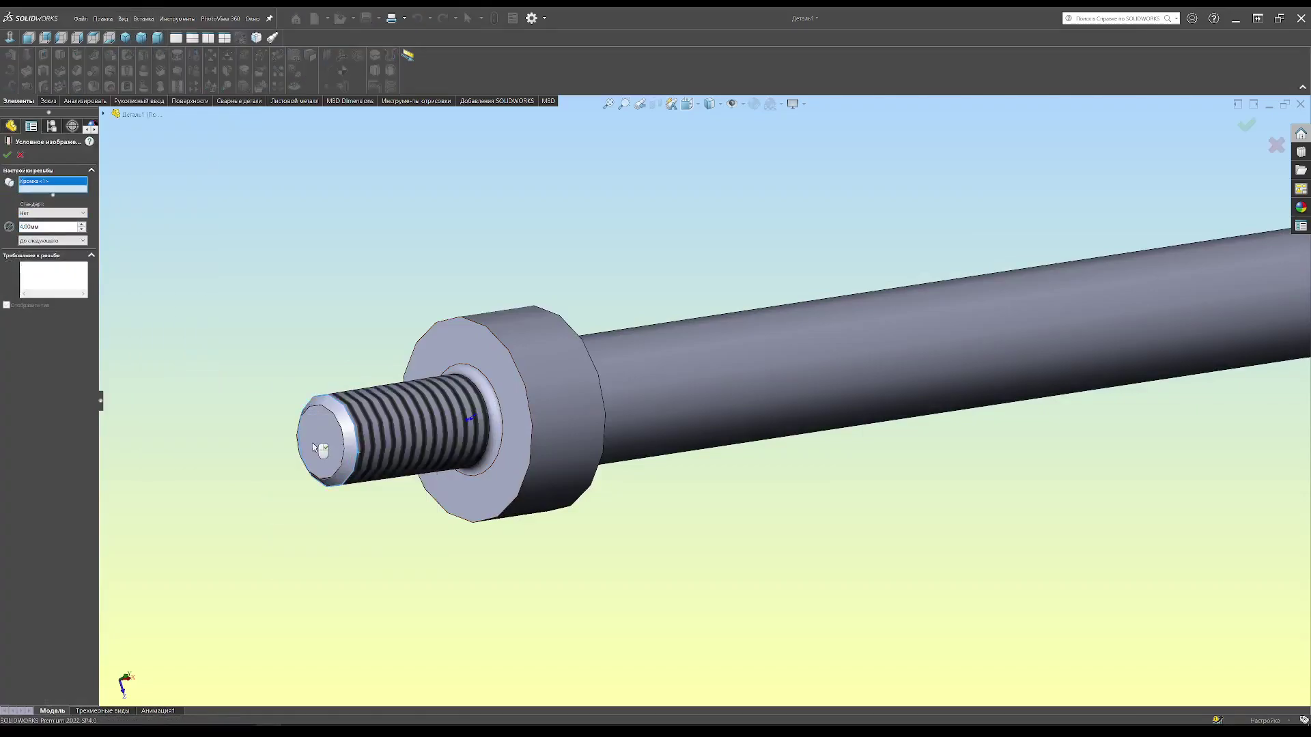
{"action": "left_click", "coordinate": [9, 154]}
{"action": "scroll", "coordinate": [682, 382], "scroll_direction": "up", "scroll_amount": 2}
{"action": "scroll", "coordinate": [819, 389], "scroll_direction": "up", "scroll_amount": 2}
{"action": "scroll", "coordinate": [990, 386], "scroll_direction": "up", "scroll_amount": 2}
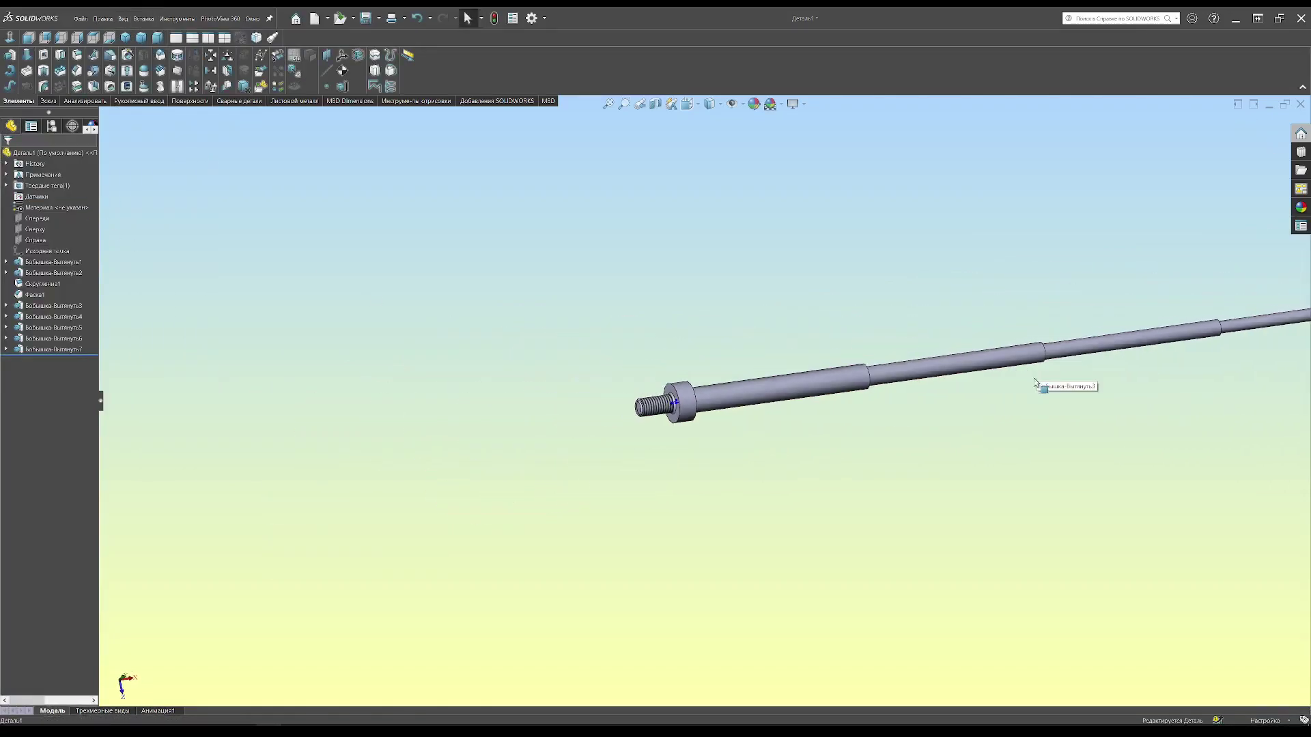
{"action": "scroll", "coordinate": [1034, 382], "scroll_direction": "up", "scroll_amount": 2}
{"action": "middle_click_drag", "start_coordinate": [683, 355], "coordinate": [614, 327]}
- Assign Латунь (Brass) as the shaft part's material
{"action": "right_click", "coordinate": [30, 207]}
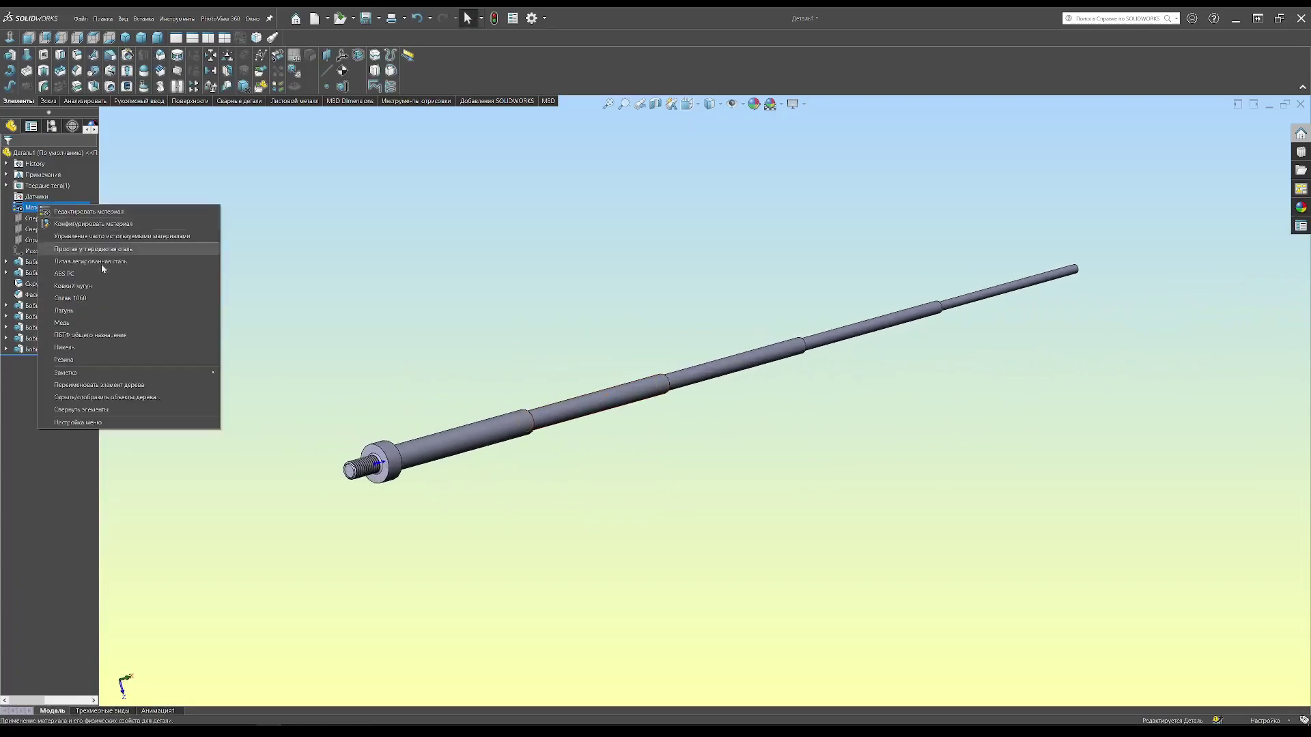
{"action": "left_click", "coordinate": [63, 310]}
{"action": "scroll", "coordinate": [682, 362], "scroll_direction": "down", "scroll_amount": 2}
{"action": "scroll", "coordinate": [678, 362], "scroll_direction": "down", "scroll_amount": 2}
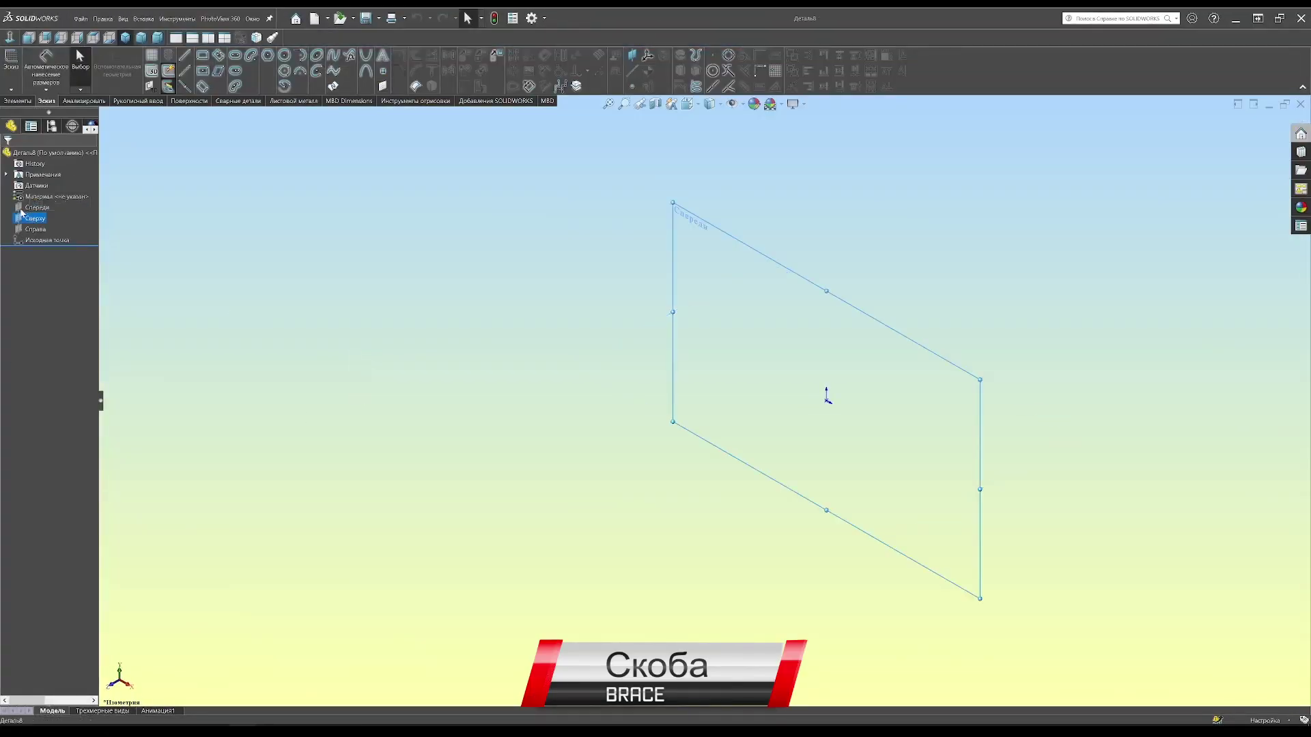
- On the Front plane, sketch an origin-centred arc joined to a horizontal line
{"action": "left_click", "coordinate": [21, 208]}
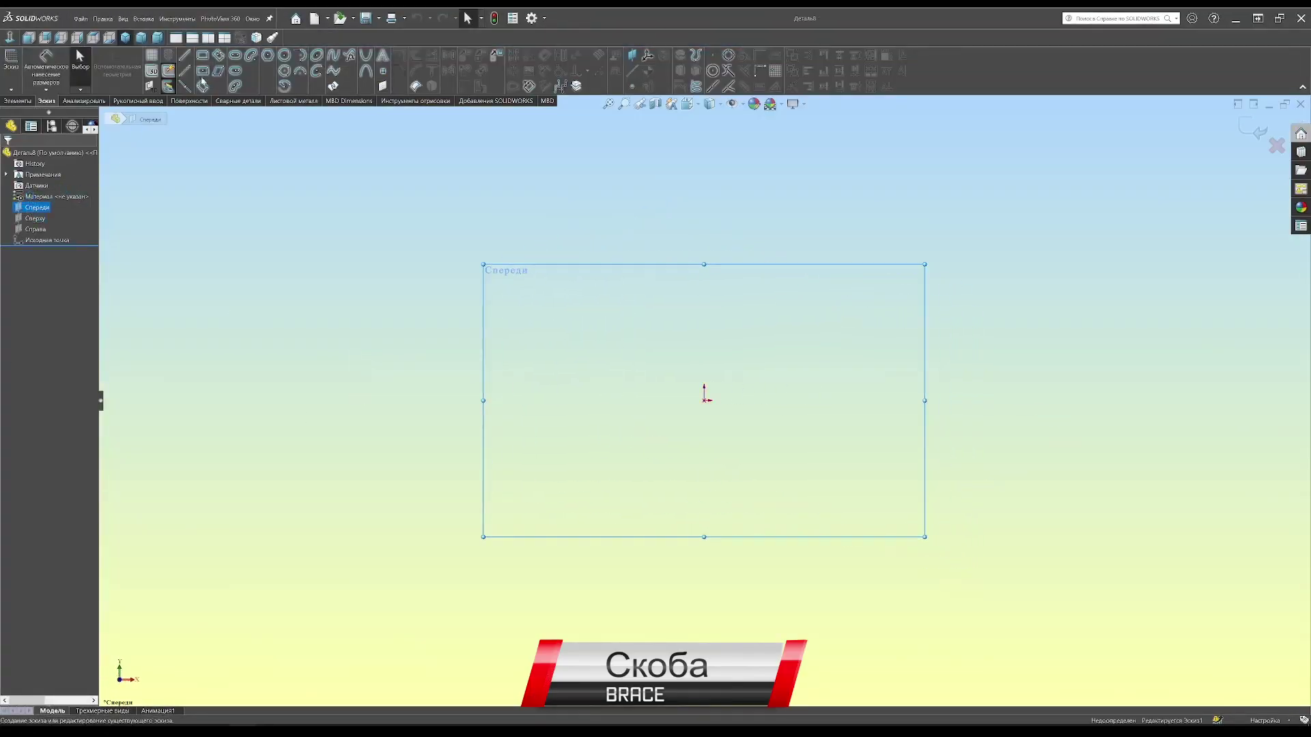
{"action": "left_click", "coordinate": [300, 71]}
{"action": "left_click", "coordinate": [703, 400]}
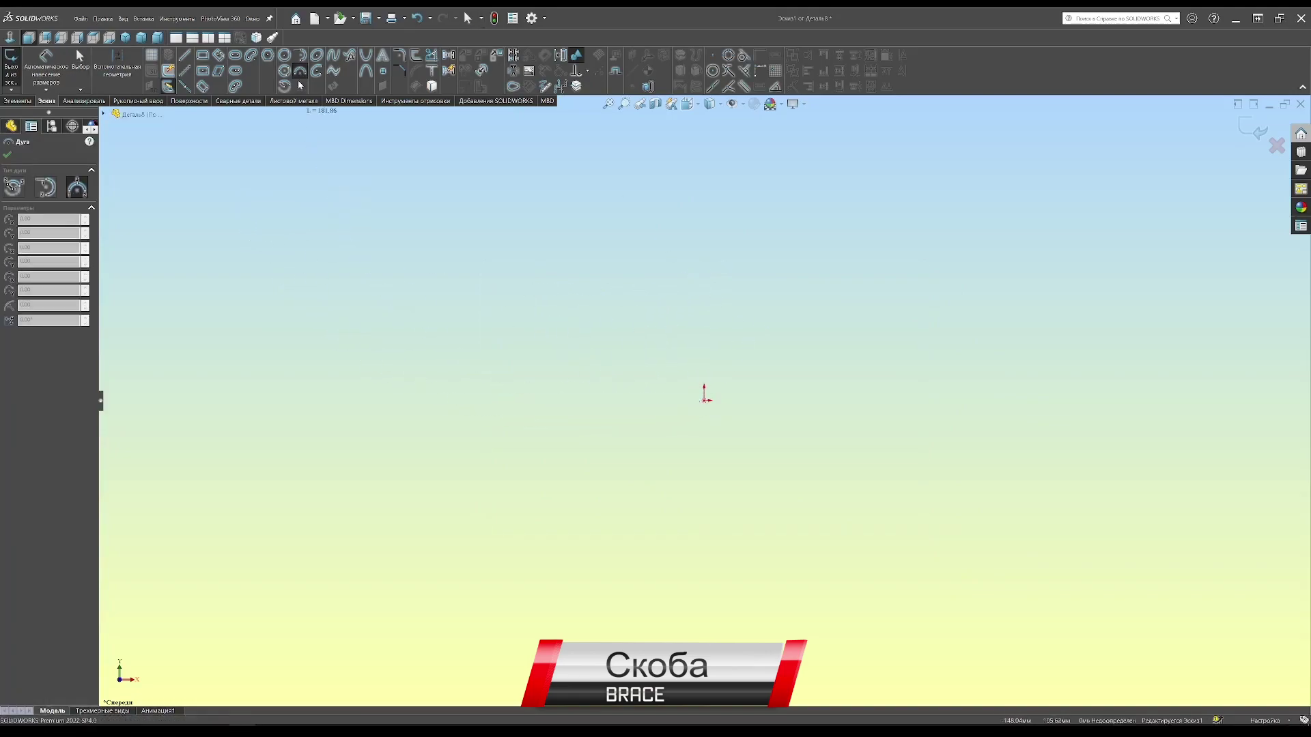
{"action": "left_click", "coordinate": [580, 406]}
{"action": "key", "text": "l"}
{"action": "left_click", "coordinate": [588, 401]}
{"action": "left_click", "coordinate": [442, 400]}
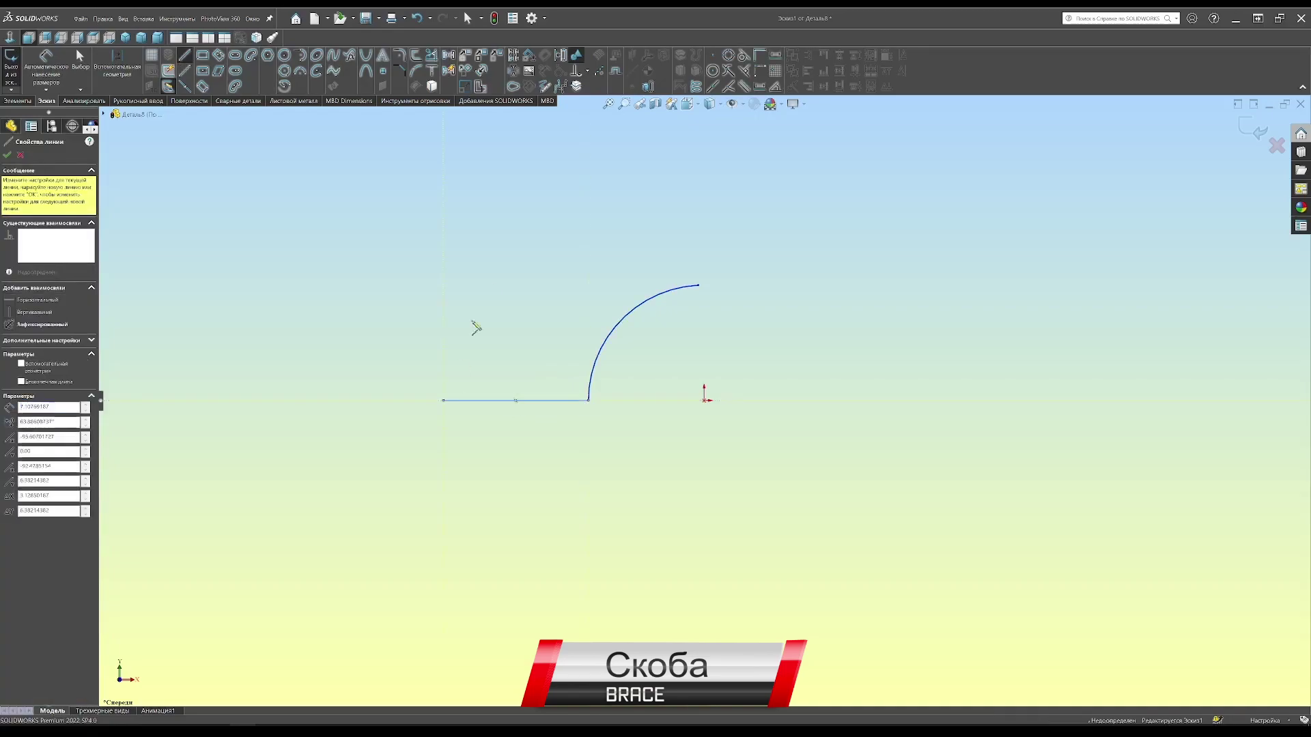
- Dimension the arc to R5.5 and the horizontal run to 18
{"action": "left_click", "coordinate": [647, 314]}
{"action": "left_click", "coordinate": [585, 280]}
{"action": "type", "text": "5.5"}
{"action": "key", "text": "Return"}
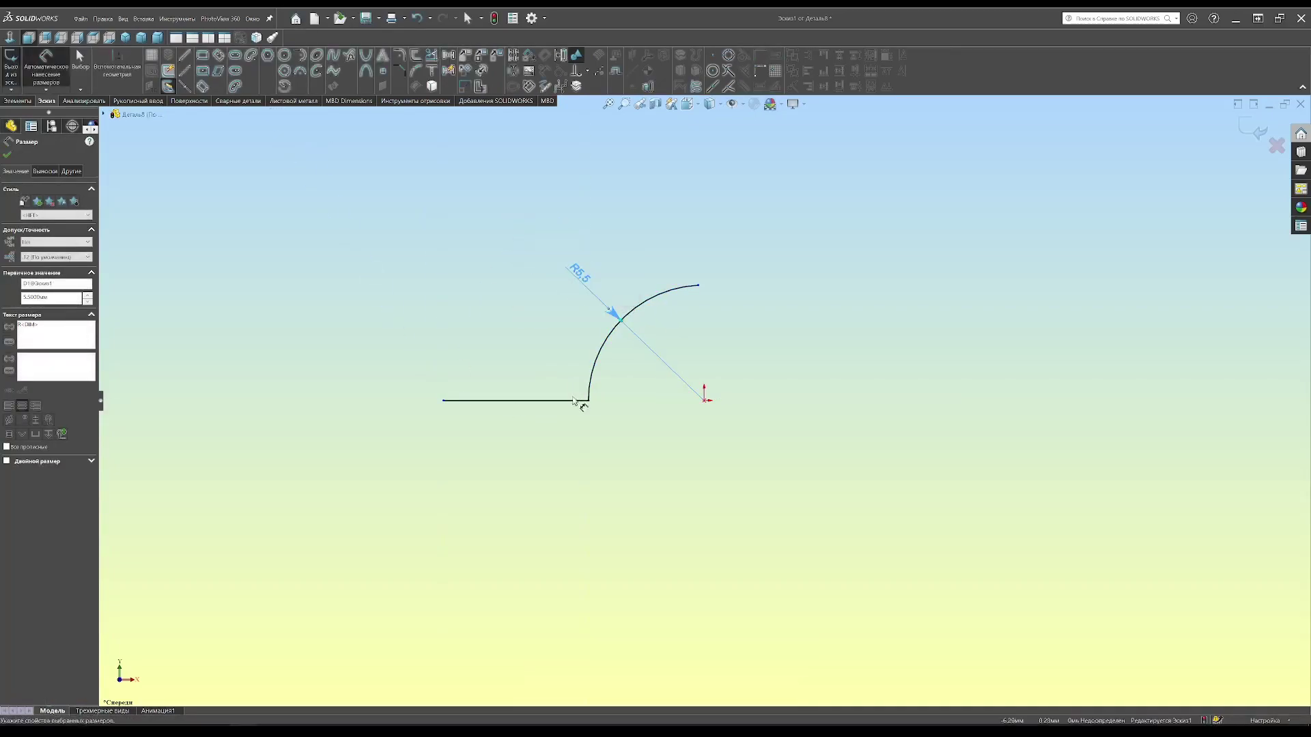
{"action": "left_click", "coordinate": [705, 402]}
{"action": "left_click", "coordinate": [442, 401]}
{"action": "left_click", "coordinate": [544, 471]}
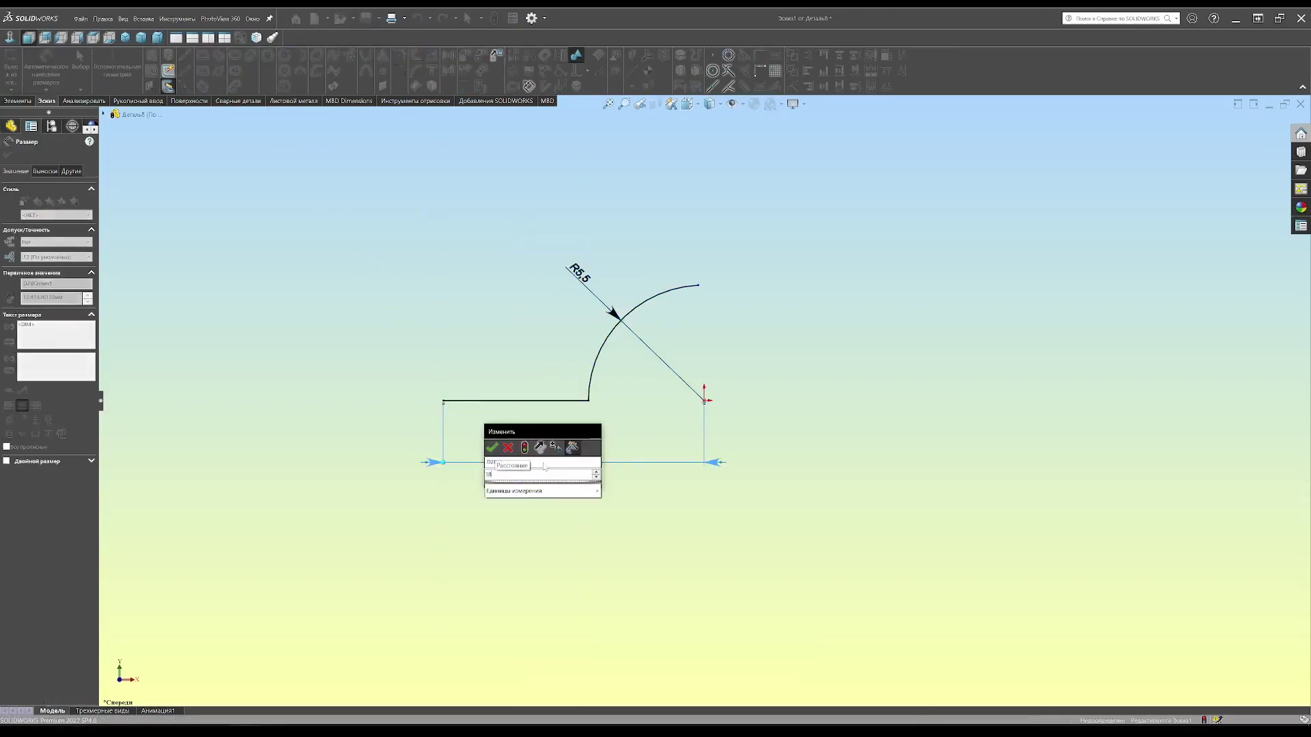
{"action": "type", "text": "18"}
{"action": "key", "text": "Return"}
{"action": "key", "text": "Escape"}
{"action": "left_click", "coordinate": [457, 394]}
{"action": "left_click", "coordinate": [697, 398], "text": "ctrl"}
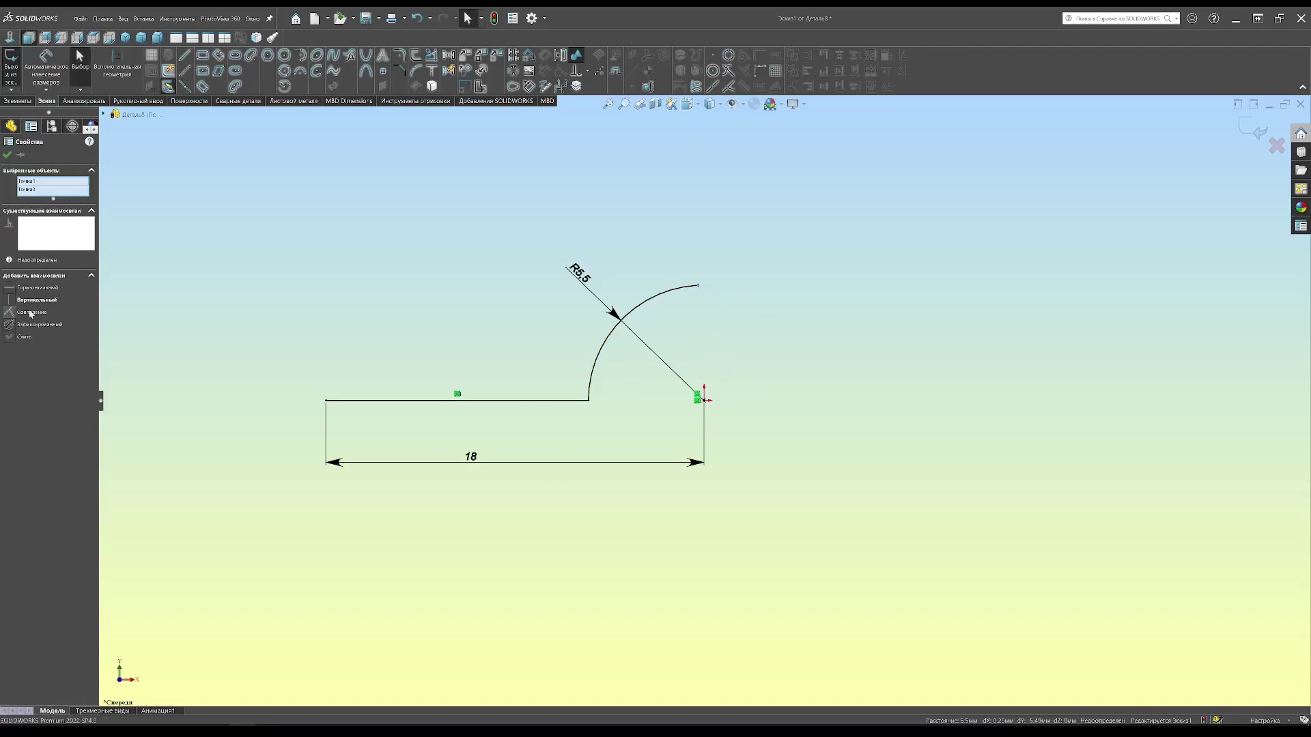
{"action": "left_click", "coordinate": [461, 226]}
- Round the line-arc corner with R2, offset the profile 0.3, and close both ends
{"action": "left_click", "coordinate": [399, 55]}
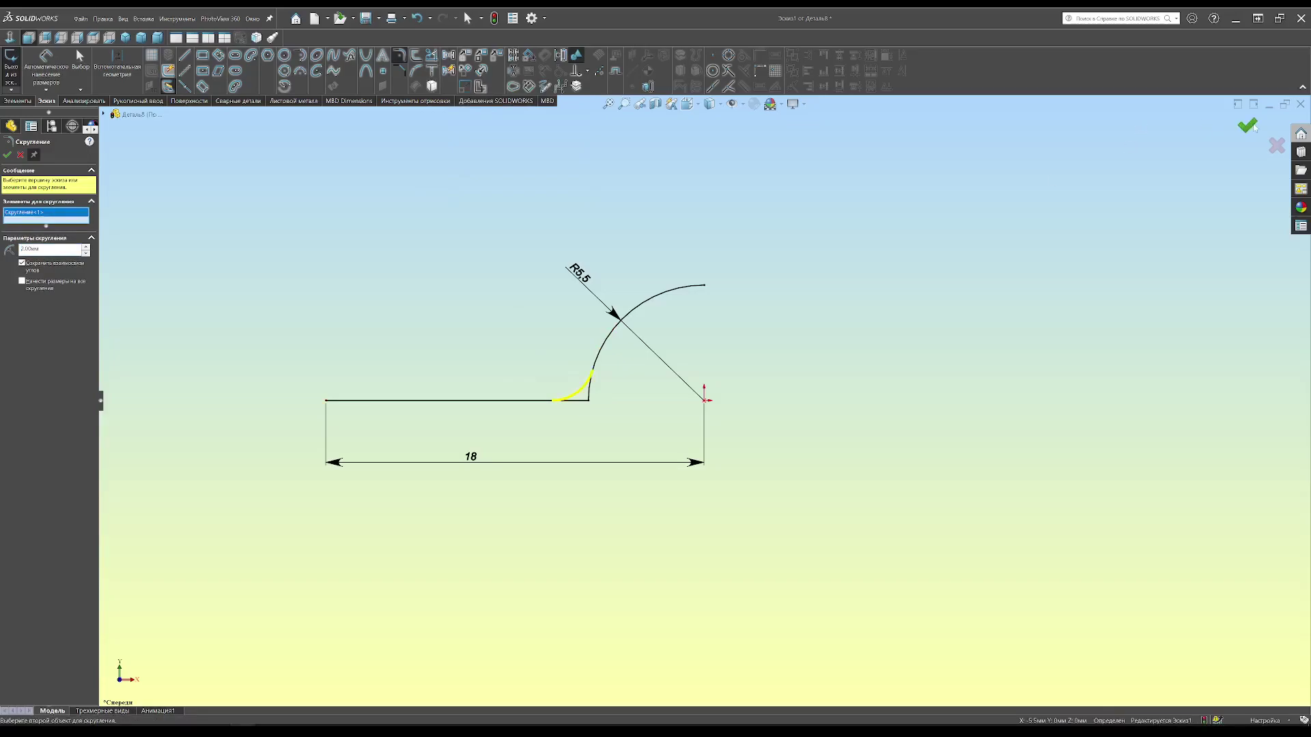
{"action": "left_click", "coordinate": [415, 55]}
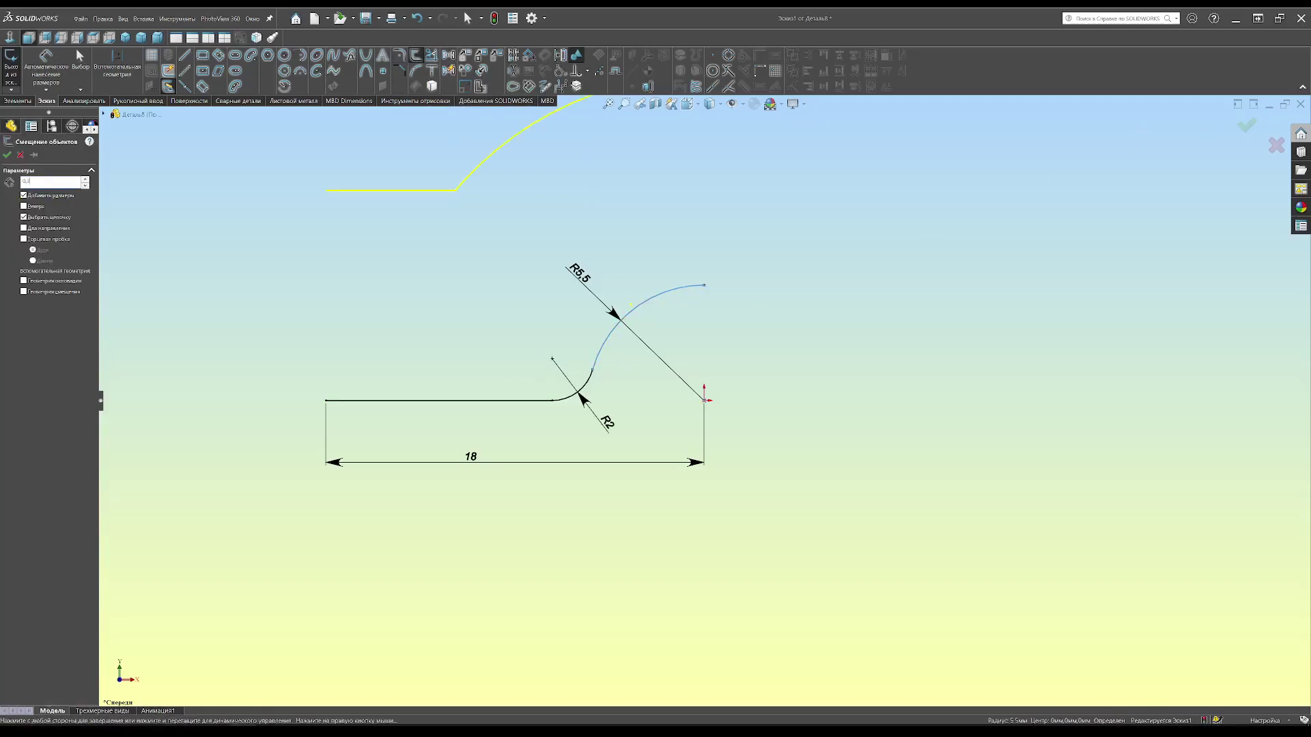
{"action": "key", "text": "Return"}
{"action": "left_click", "coordinate": [185, 55]}
{"action": "scroll", "coordinate": [282, 388], "scroll_direction": "up", "scroll_amount": 3}
{"action": "left_click", "coordinate": [377, 408]}
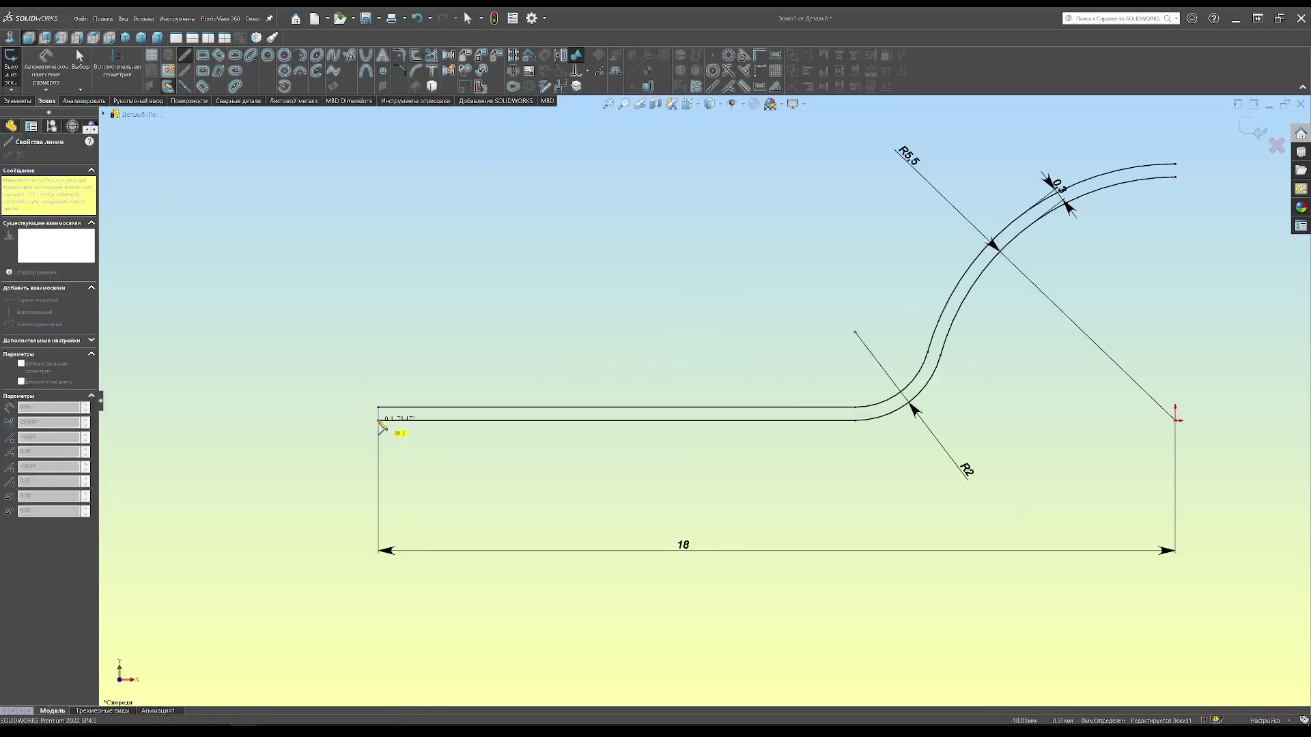
{"action": "left_click", "coordinate": [1177, 171]}
- Extrude the closed thin profile 20 into a curved plate
{"action": "key", "text": "Escape"}
{"action": "left_click", "coordinate": [19, 101]}
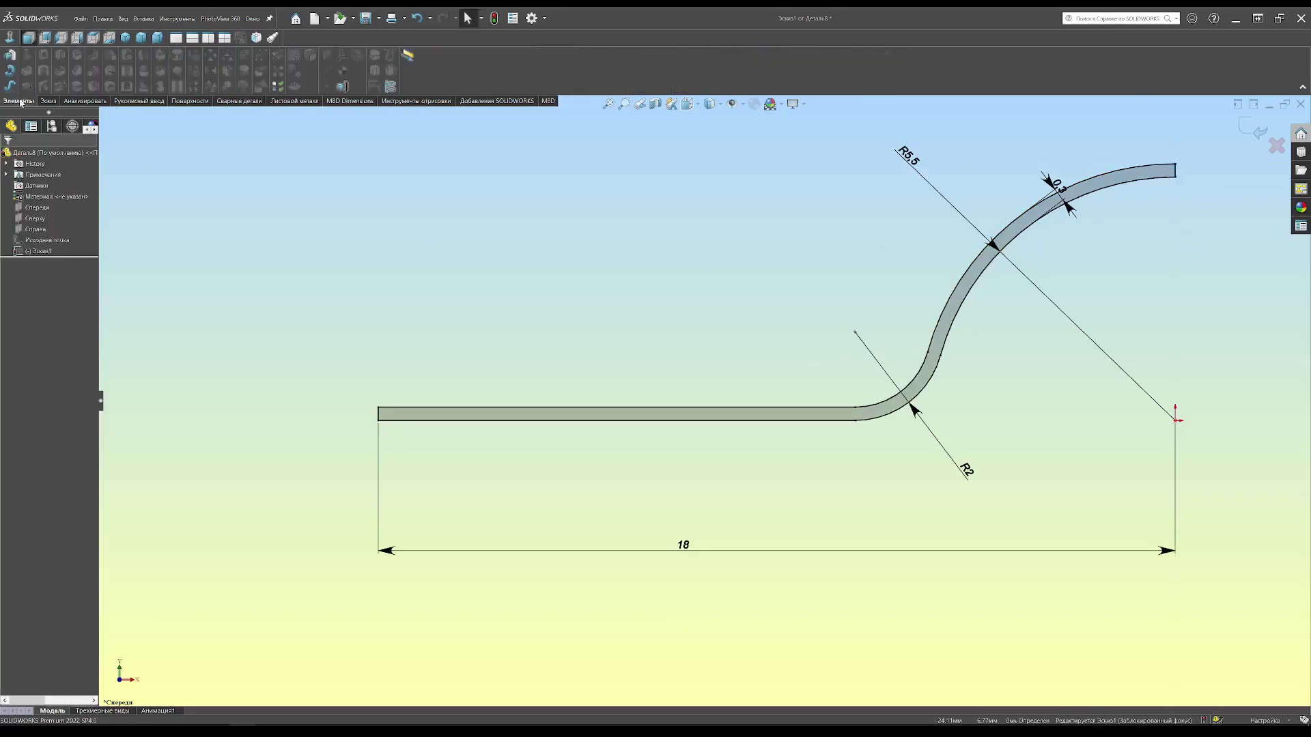
{"action": "type", "text": "20"}
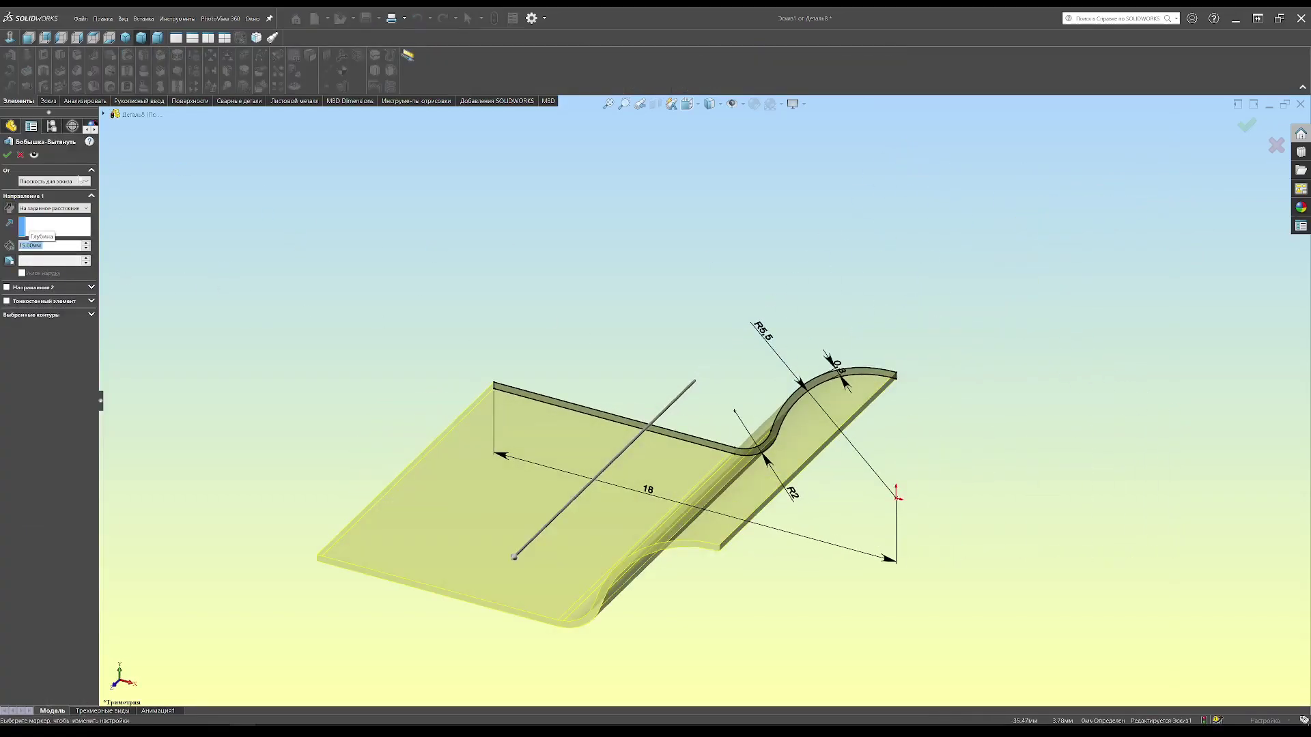
{"action": "key", "text": "Return"}
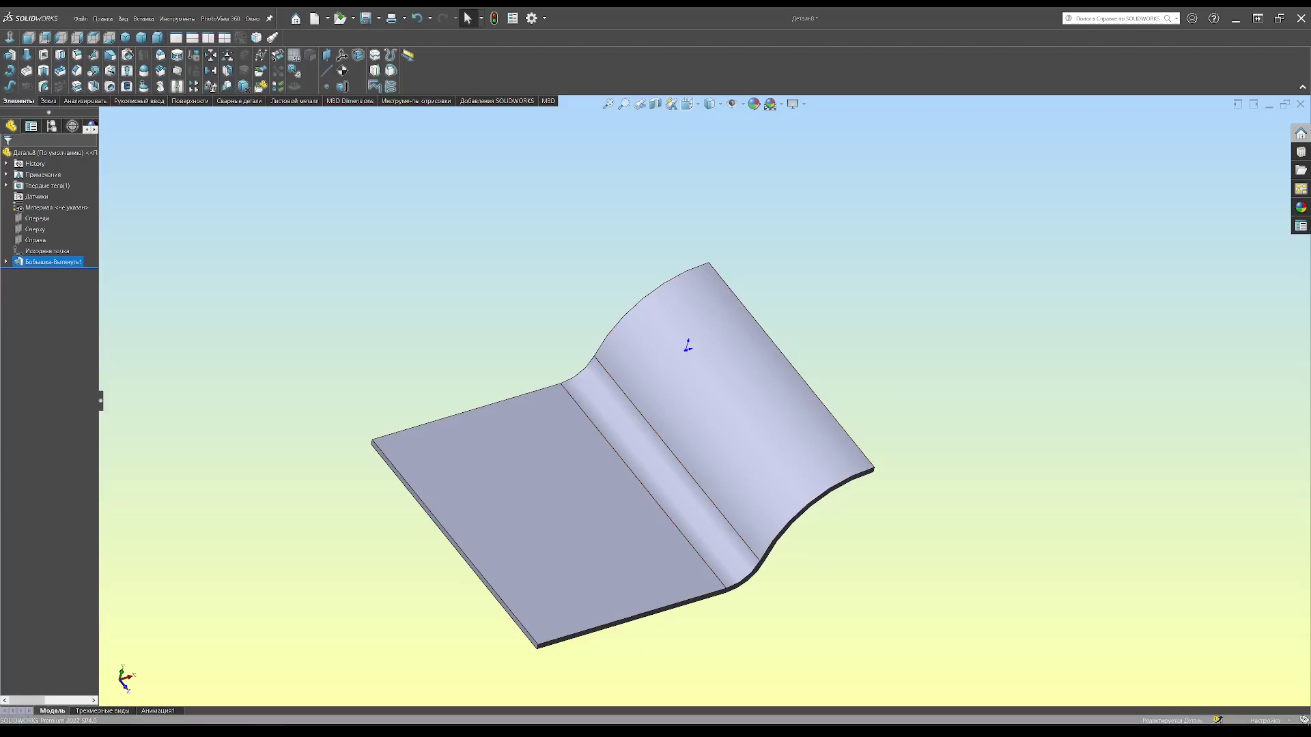
{"action": "left_click", "coordinate": [540, 500]}
- Start a sketch on the plate's flat face with a horizontal construction line across it
{"action": "middle_click_drag", "start_coordinate": [539, 499], "coordinate": [769, 564]}
{"action": "left_click", "coordinate": [567, 478]}
{"action": "left_click", "coordinate": [539, 447]}
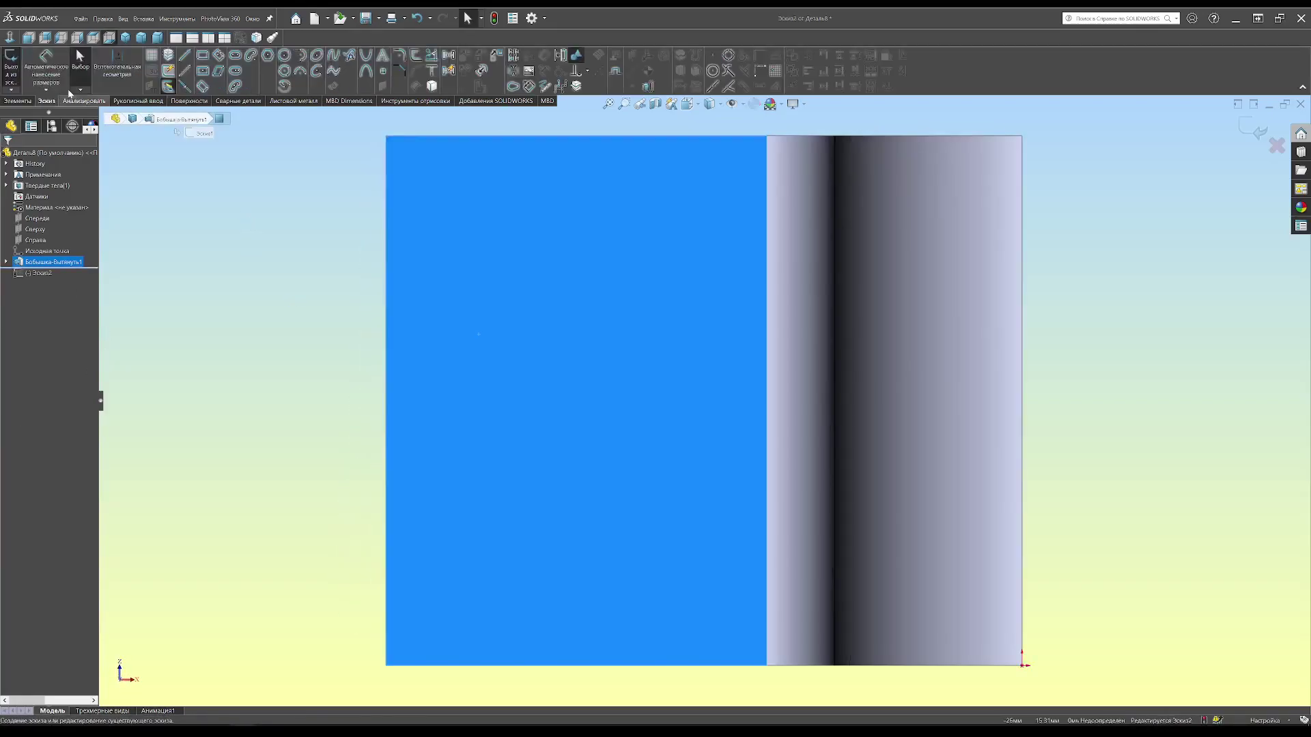
{"action": "left_click", "coordinate": [184, 71]}
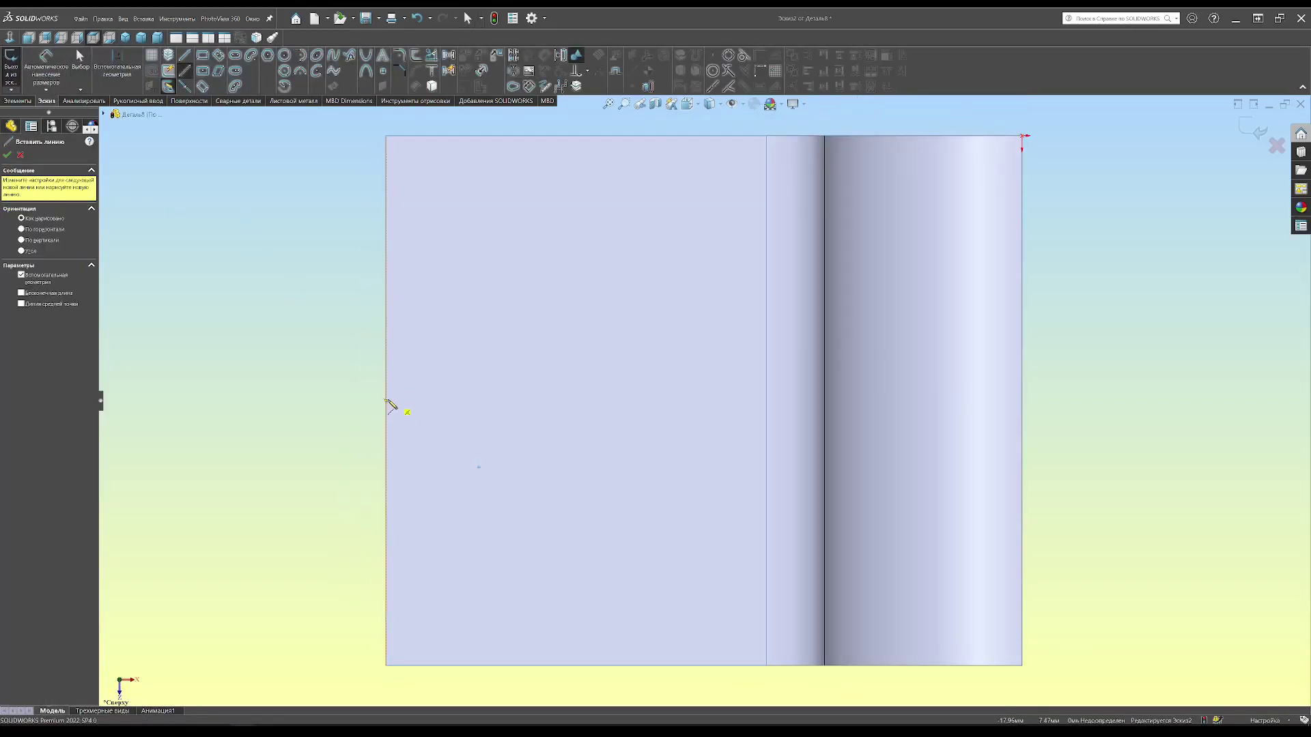
{"action": "left_click", "coordinate": [386, 401]}
{"action": "left_click", "coordinate": [1022, 400]}
- Draw a circle on the construction line reaching the left edge, plus a tangent arc to the top edge
{"action": "left_click", "coordinate": [284, 55]}
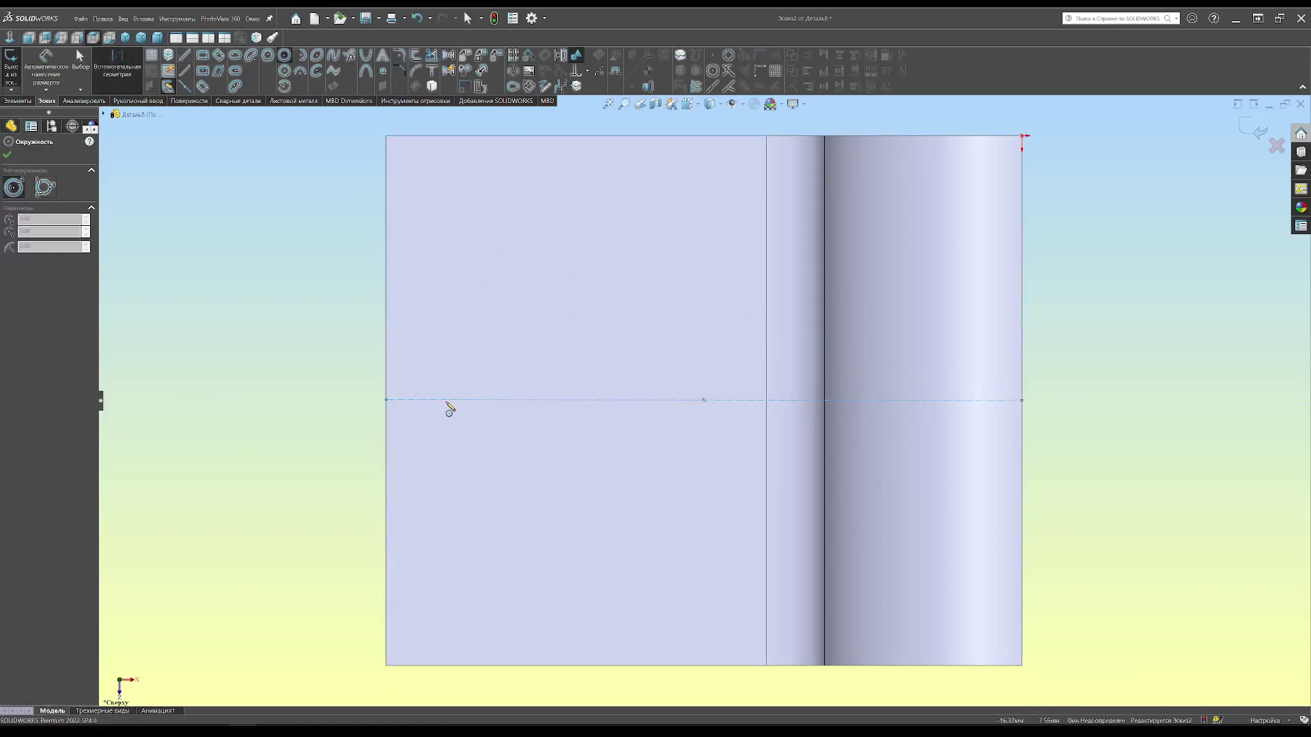
{"action": "left_click", "coordinate": [446, 400]}
{"action": "left_click", "coordinate": [404, 400]}
{"action": "key", "text": "Escape"}
{"action": "left_click", "coordinate": [504, 401]}
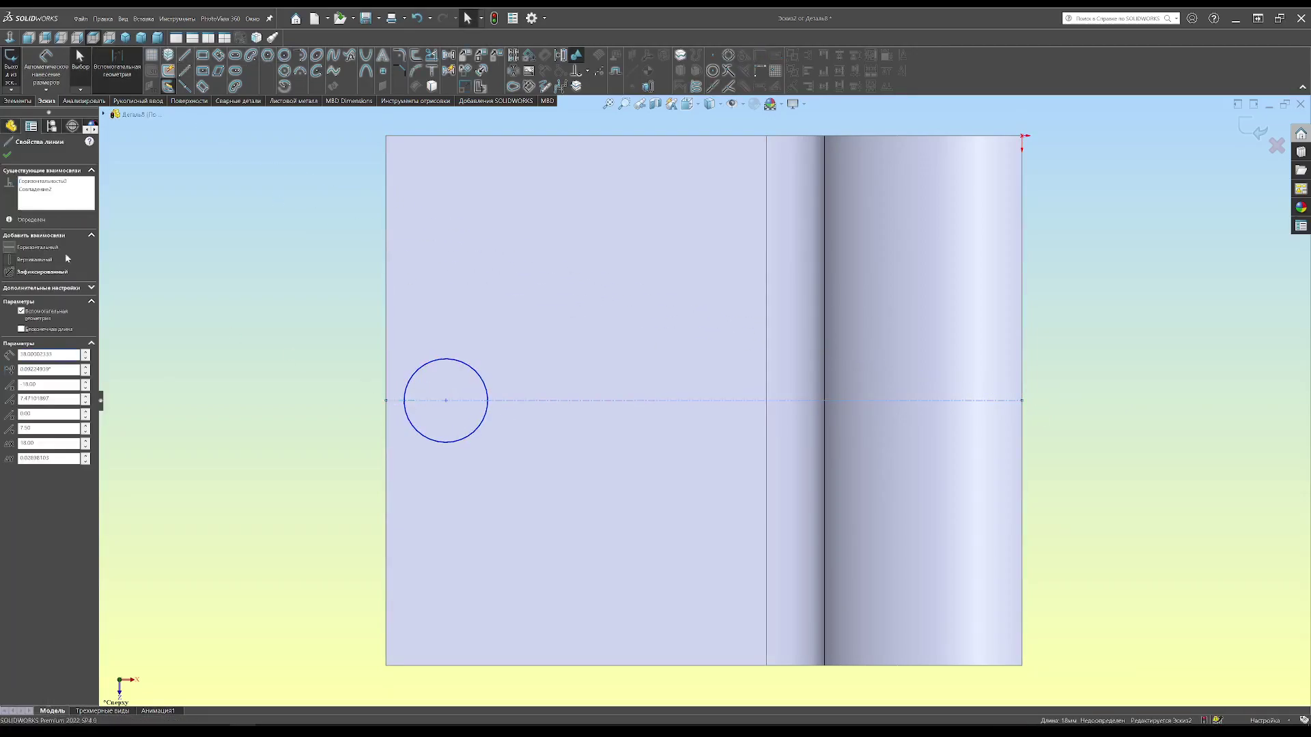
{"action": "left_click_drag", "start_coordinate": [404, 400], "coordinate": [386, 401]}
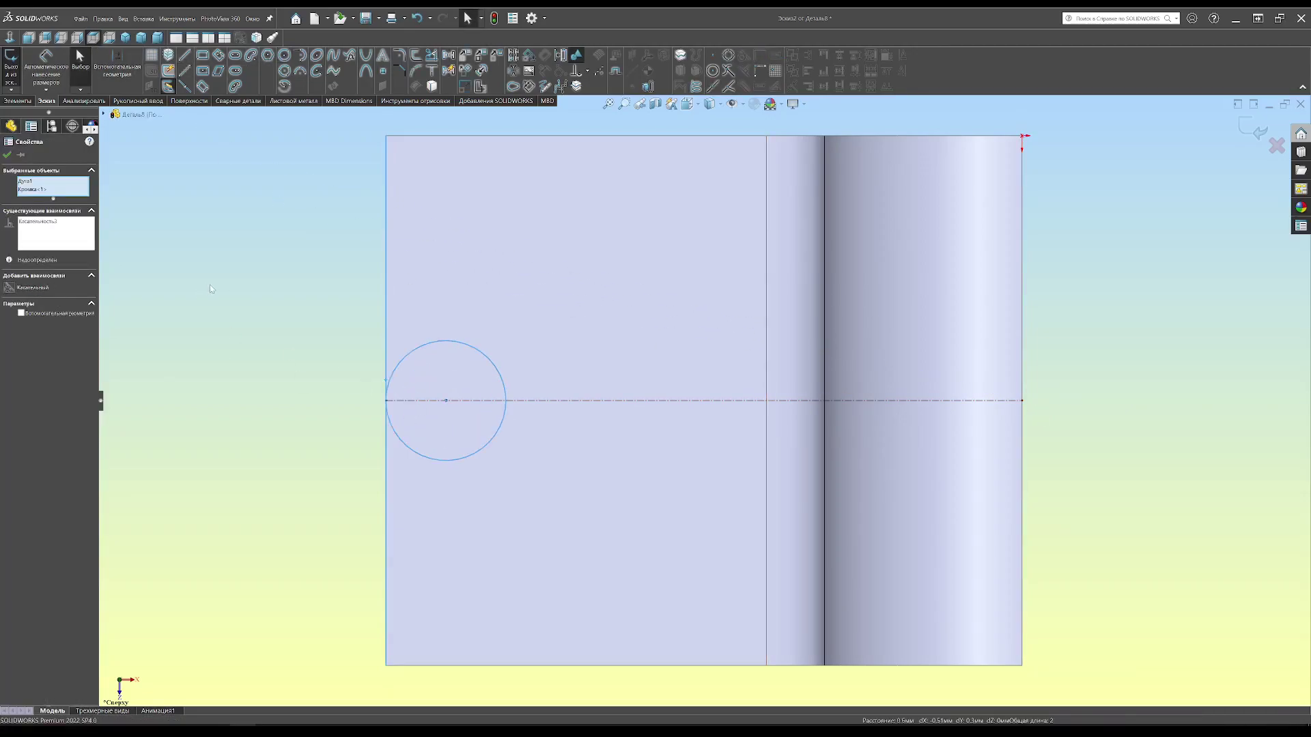
{"action": "left_click", "coordinate": [300, 70]}
{"action": "left_click", "coordinate": [678, 220]}
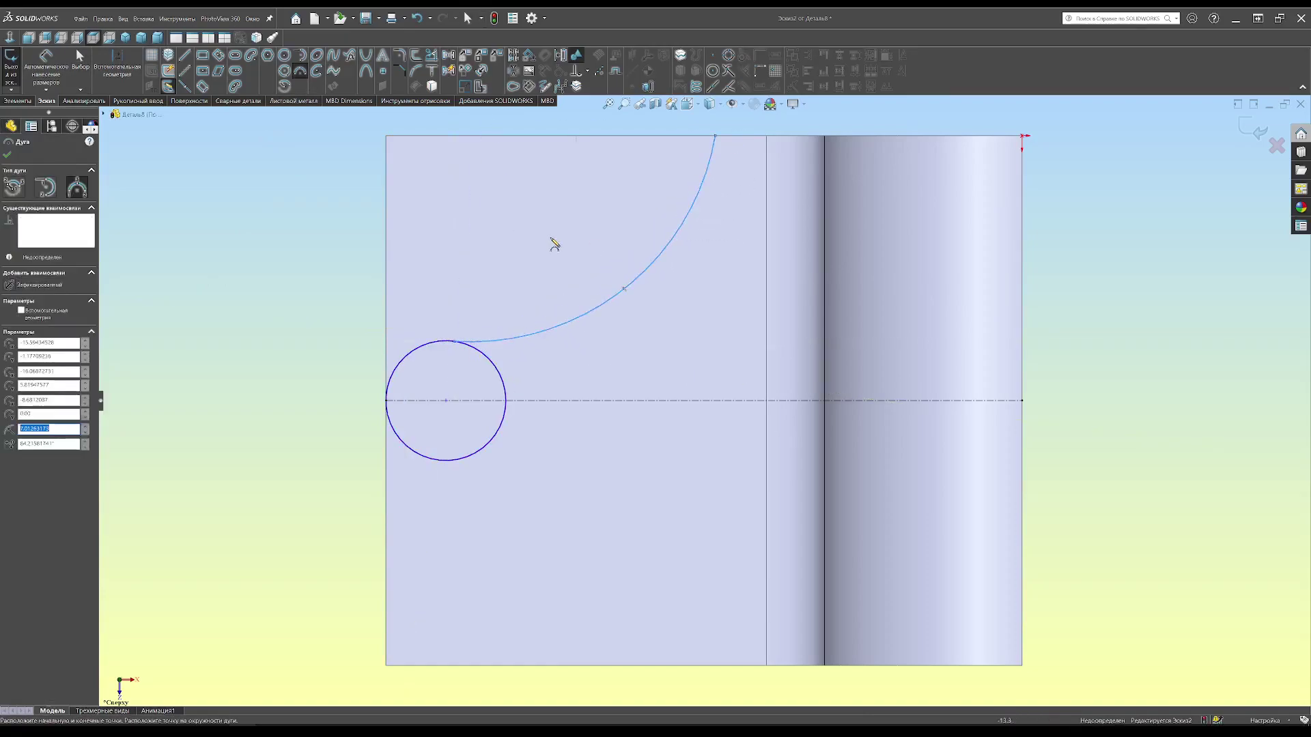
{"action": "key", "text": "Escape"}
- Dimension the circle Ø4, the arc R12 and the arc-end width 10
{"action": "left_click", "coordinate": [53, 53]}
{"action": "left_click", "coordinate": [409, 359]}
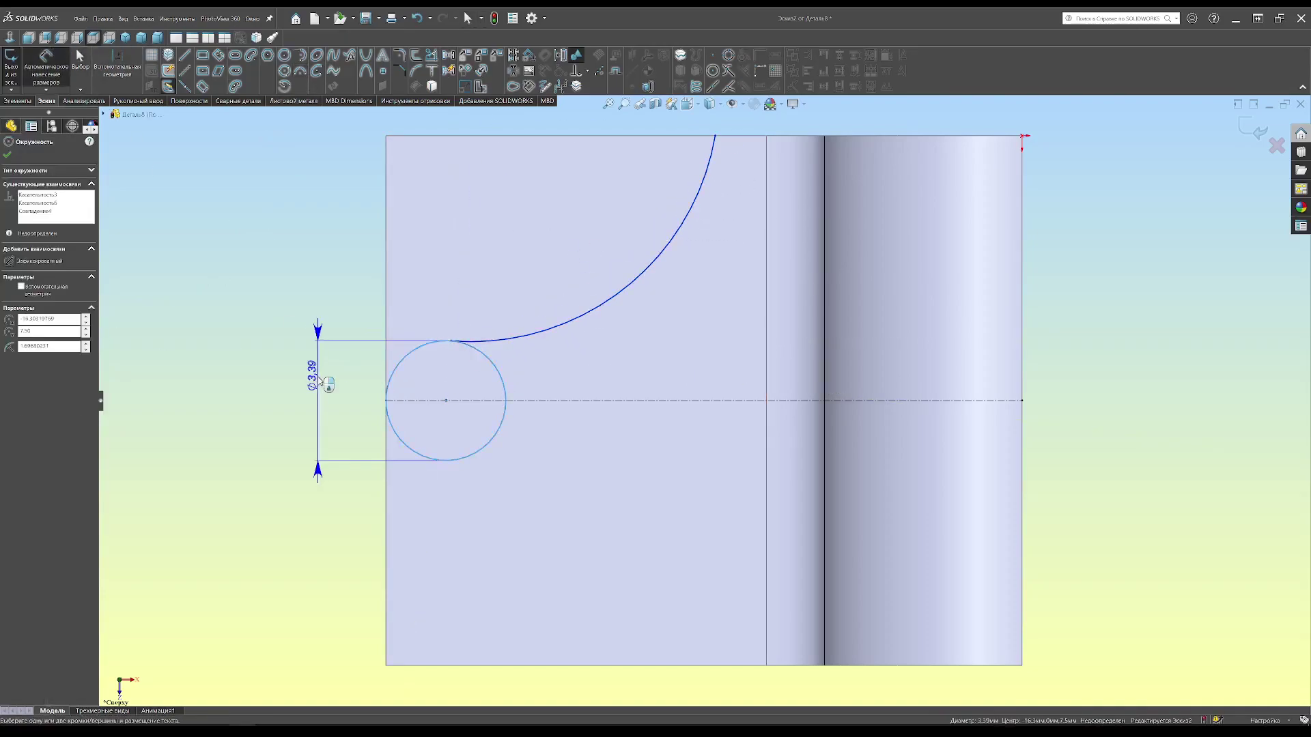
{"action": "left_click", "coordinate": [299, 360]}
{"action": "type", "text": "4"}
{"action": "key", "text": "Return"}
{"action": "left_click", "coordinate": [527, 322]}
{"action": "left_click", "coordinate": [674, 311]}
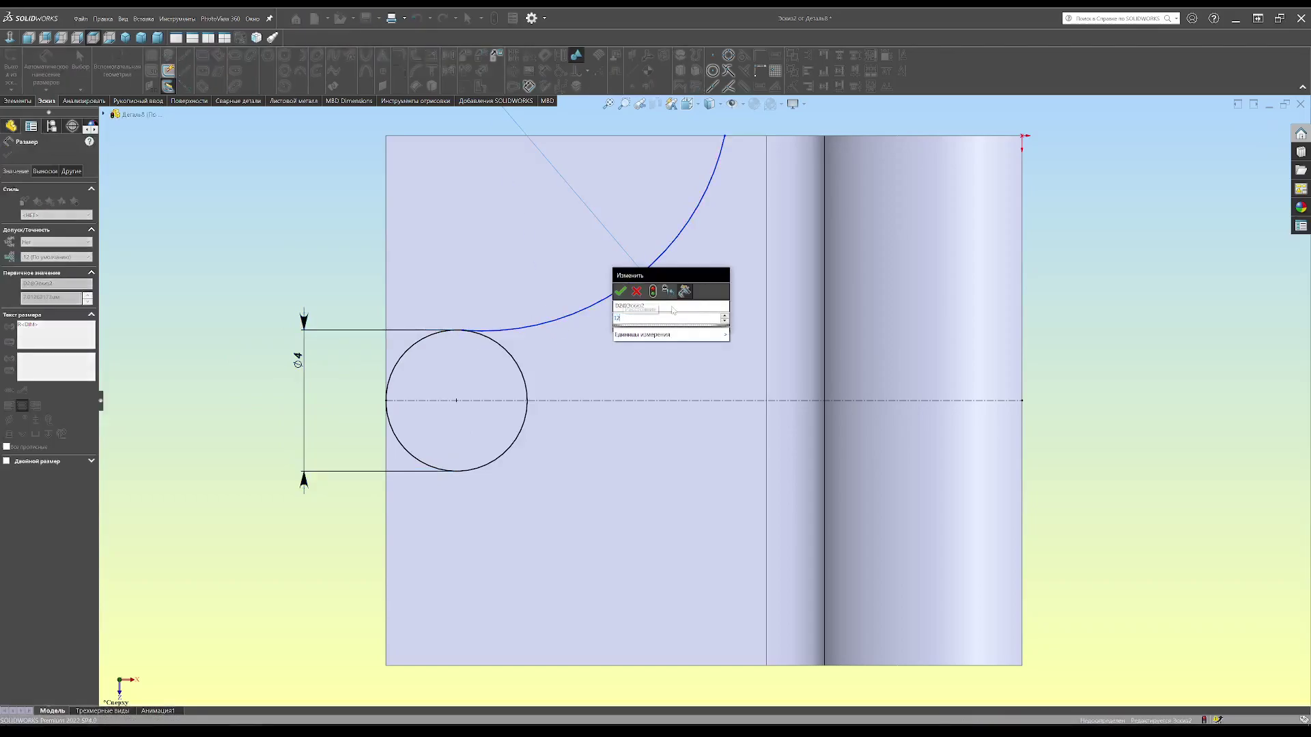
{"action": "type", "text": "12"}
{"action": "key", "text": "Return"}
{"action": "left_click", "coordinate": [502, 145]}
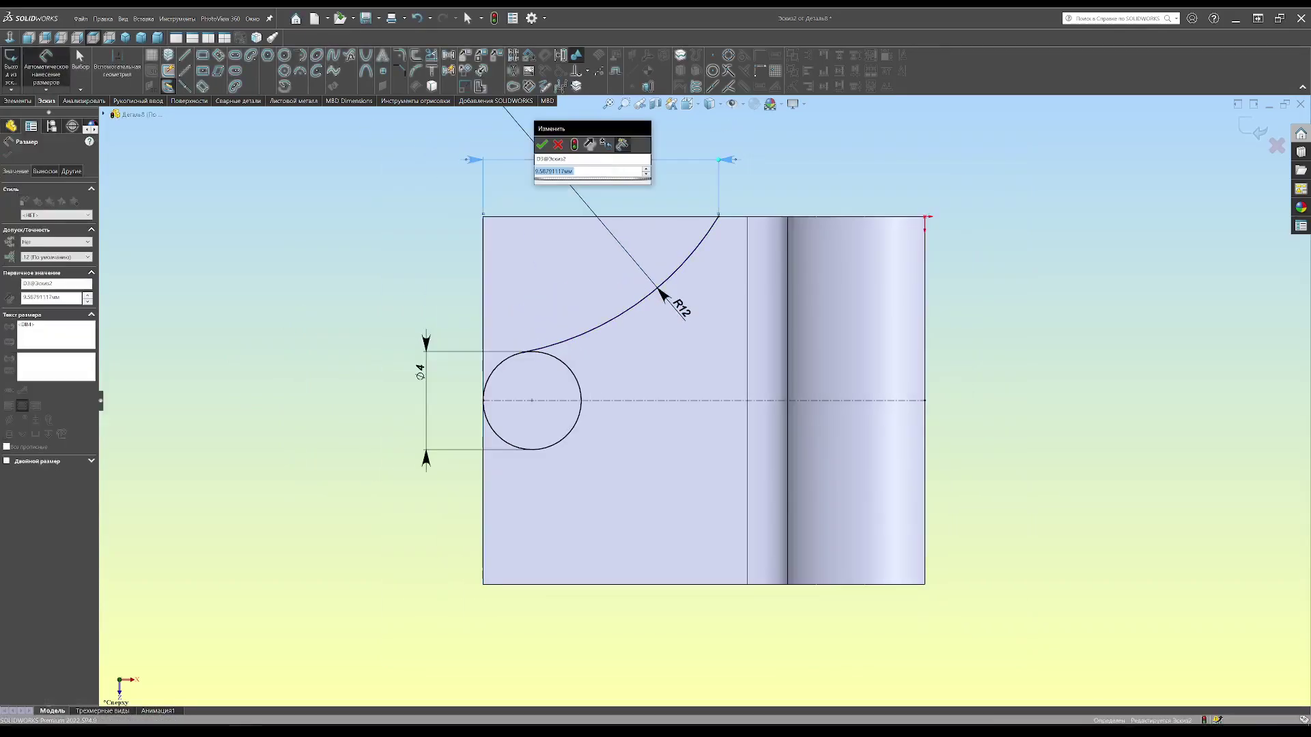
{"action": "type", "text": "10"}
{"action": "key", "text": "Return"}
{"action": "key", "text": "Escape"}
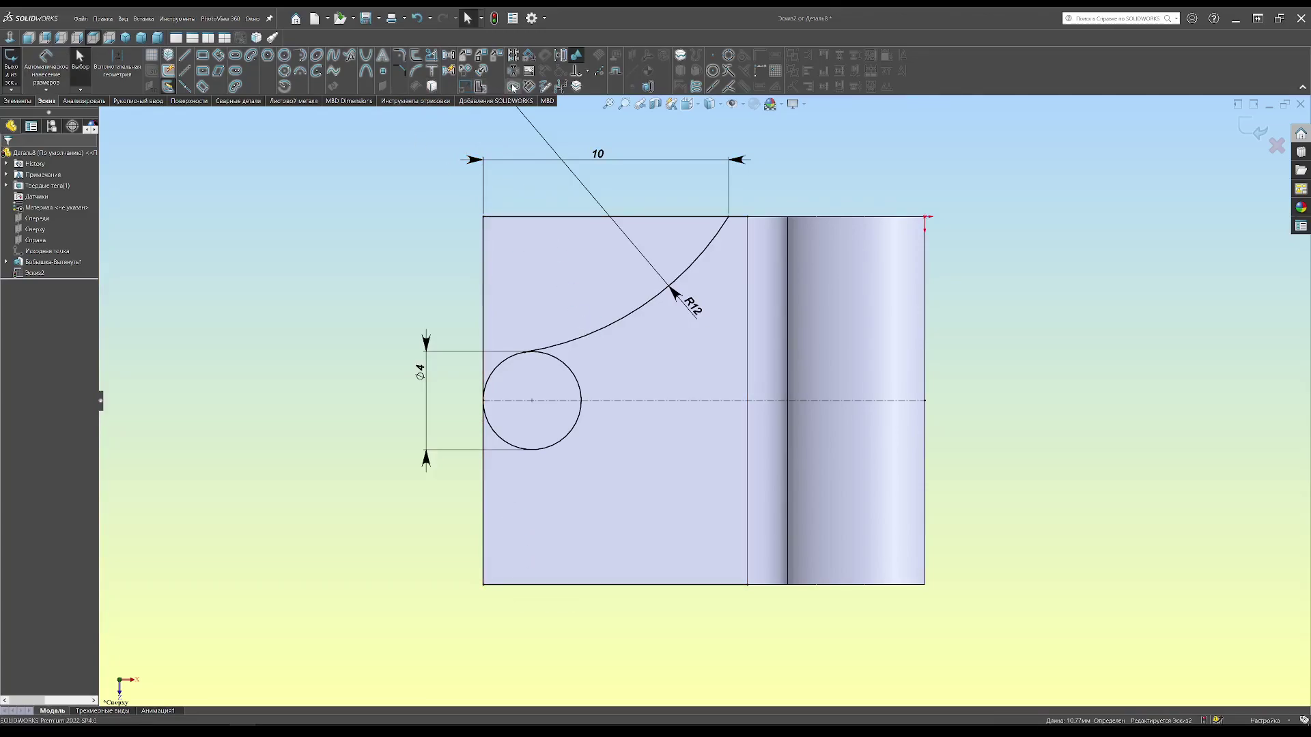
- Mirror the arc across the construction line
{"action": "left_click", "coordinate": [449, 72]}
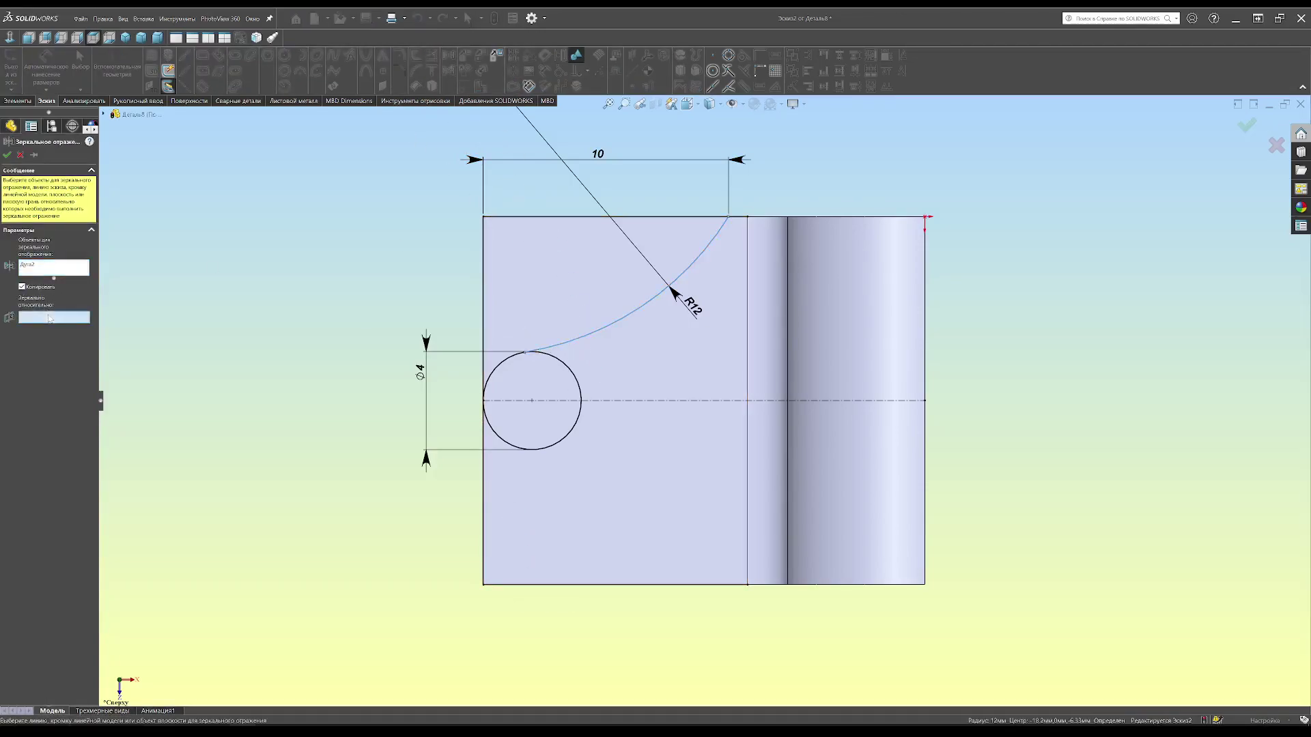
{"action": "left_click", "coordinate": [1255, 123]}
{"action": "key", "text": "t"}
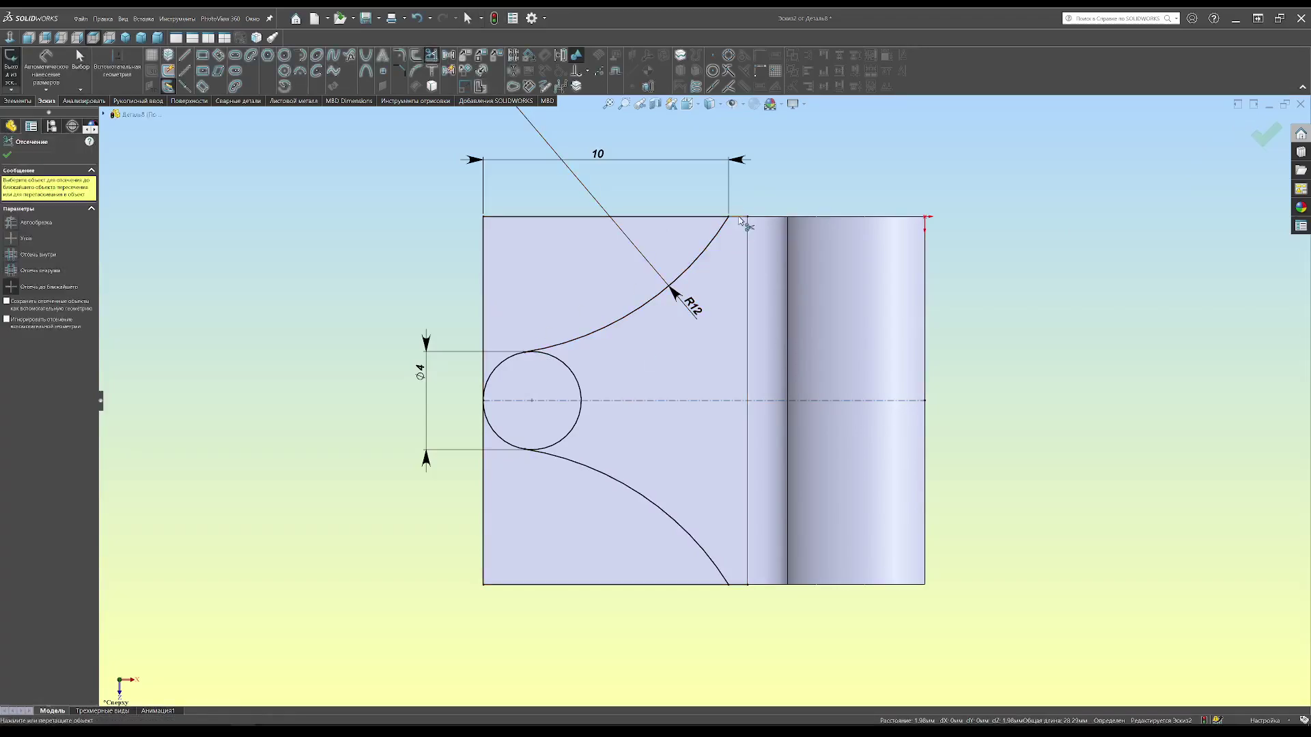
{"action": "left_click", "coordinate": [7, 155]}
- Extruded-cut the regions above and below the arcs to shape the tapered tab
{"action": "left_click", "coordinate": [18, 100]}
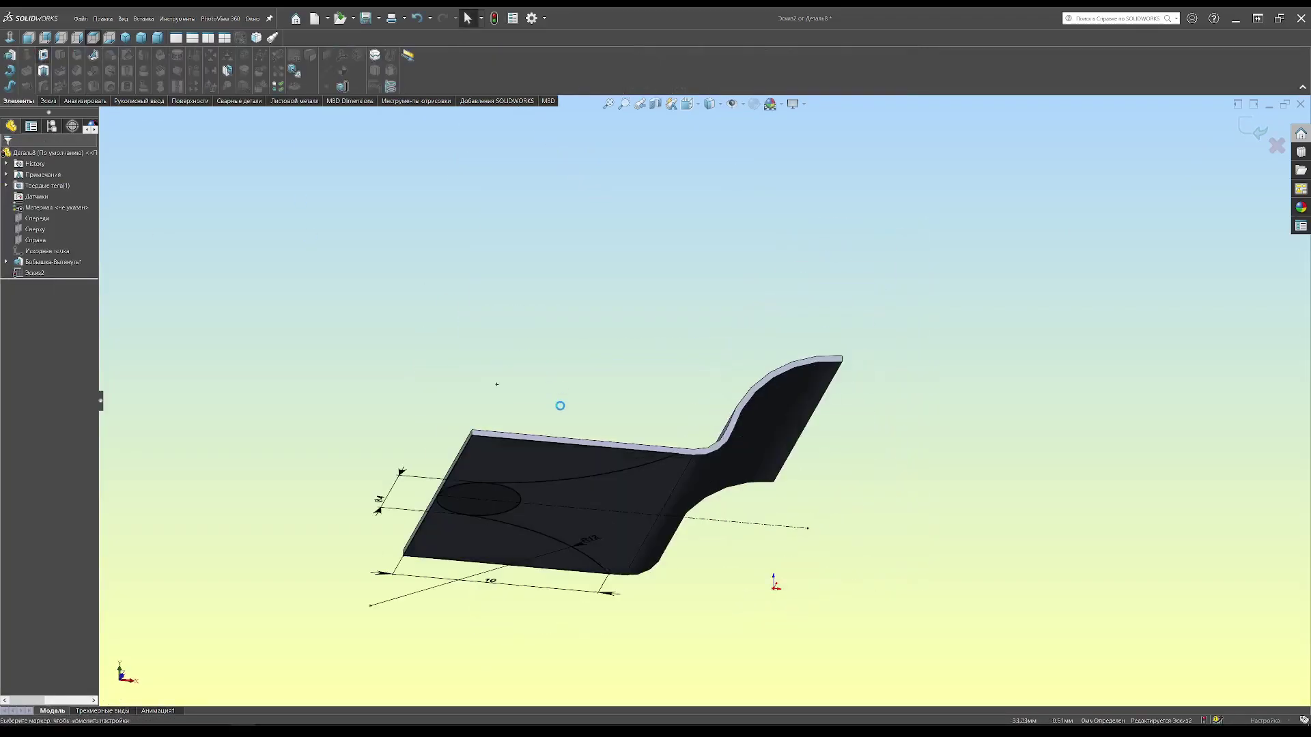
{"action": "left_click", "coordinate": [40, 57]}
{"action": "left_click", "coordinate": [468, 484]}
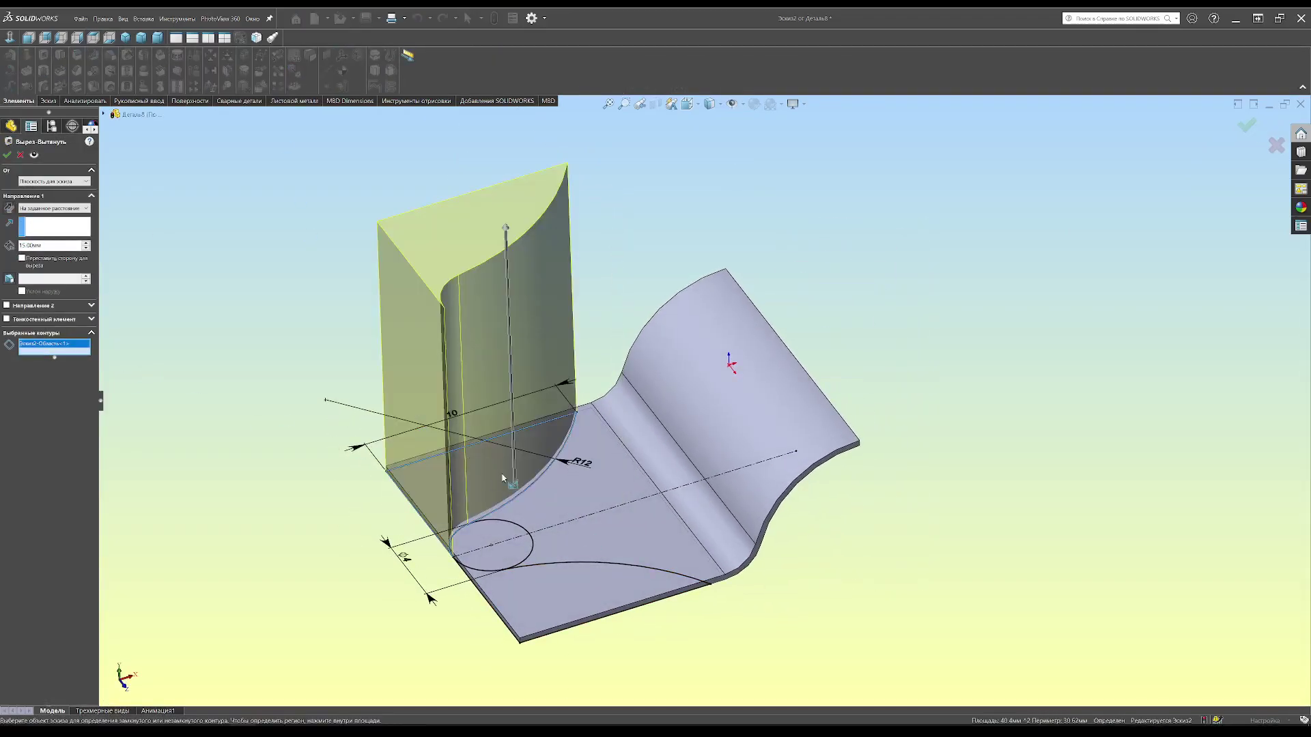
{"action": "left_click", "coordinate": [564, 598]}
{"action": "left_click", "coordinate": [6, 156]}
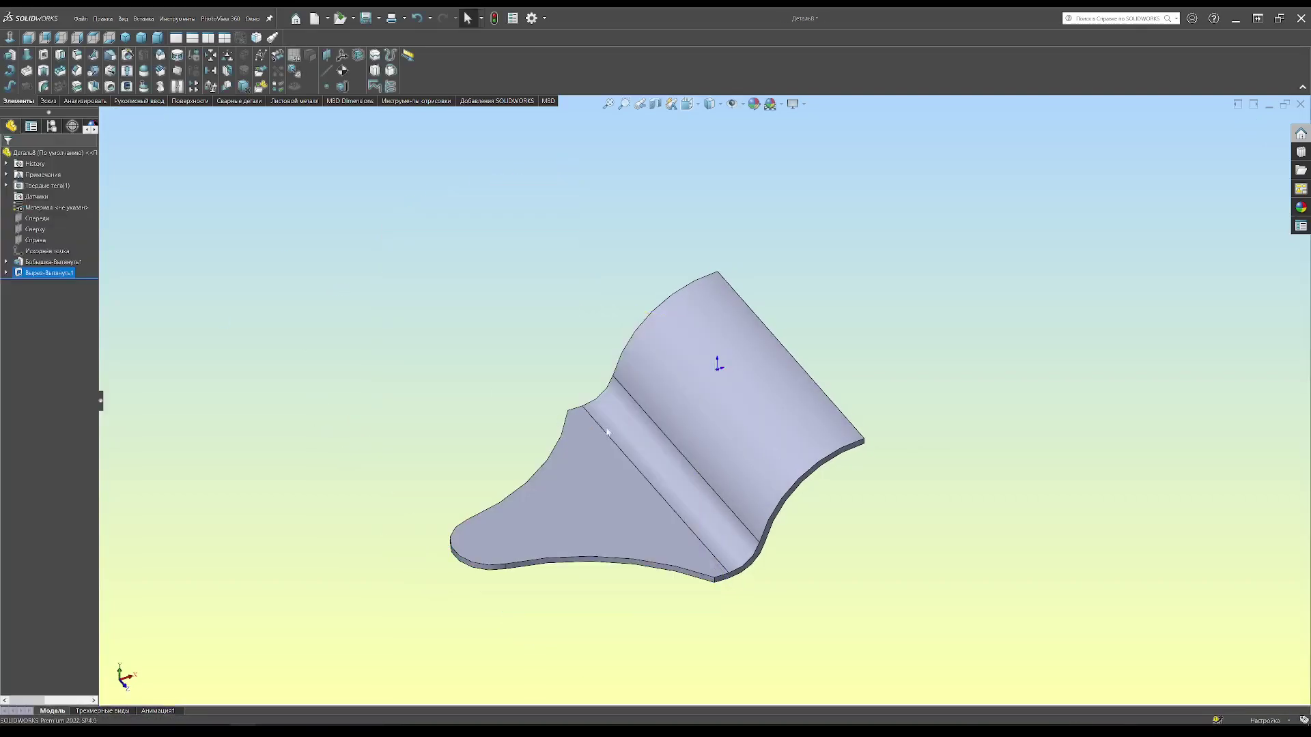
- Fillet the tab's edges at the bend
{"action": "left_click", "coordinate": [81, 57]}
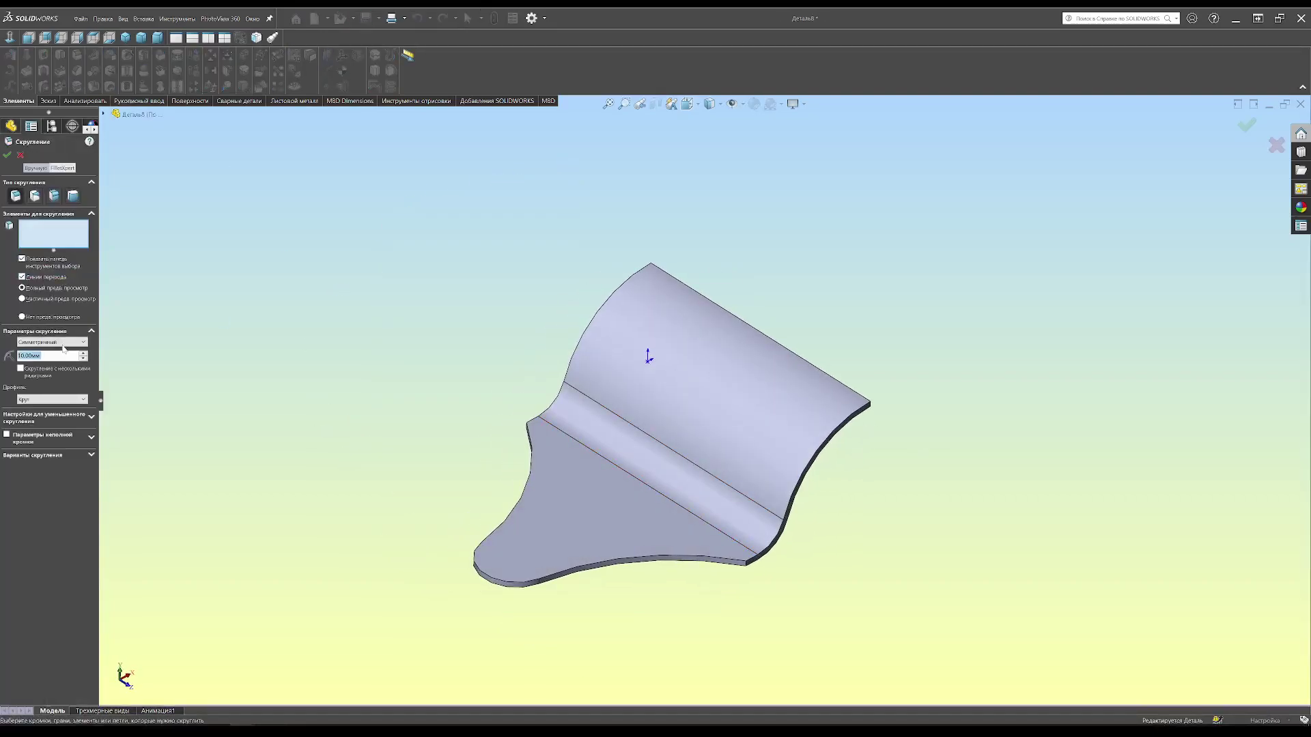
{"action": "scroll", "coordinate": [725, 546], "scroll_direction": "down", "scroll_amount": 3}
{"action": "middle_click_drag", "start_coordinate": [537, 374], "coordinate": [382, 342]}
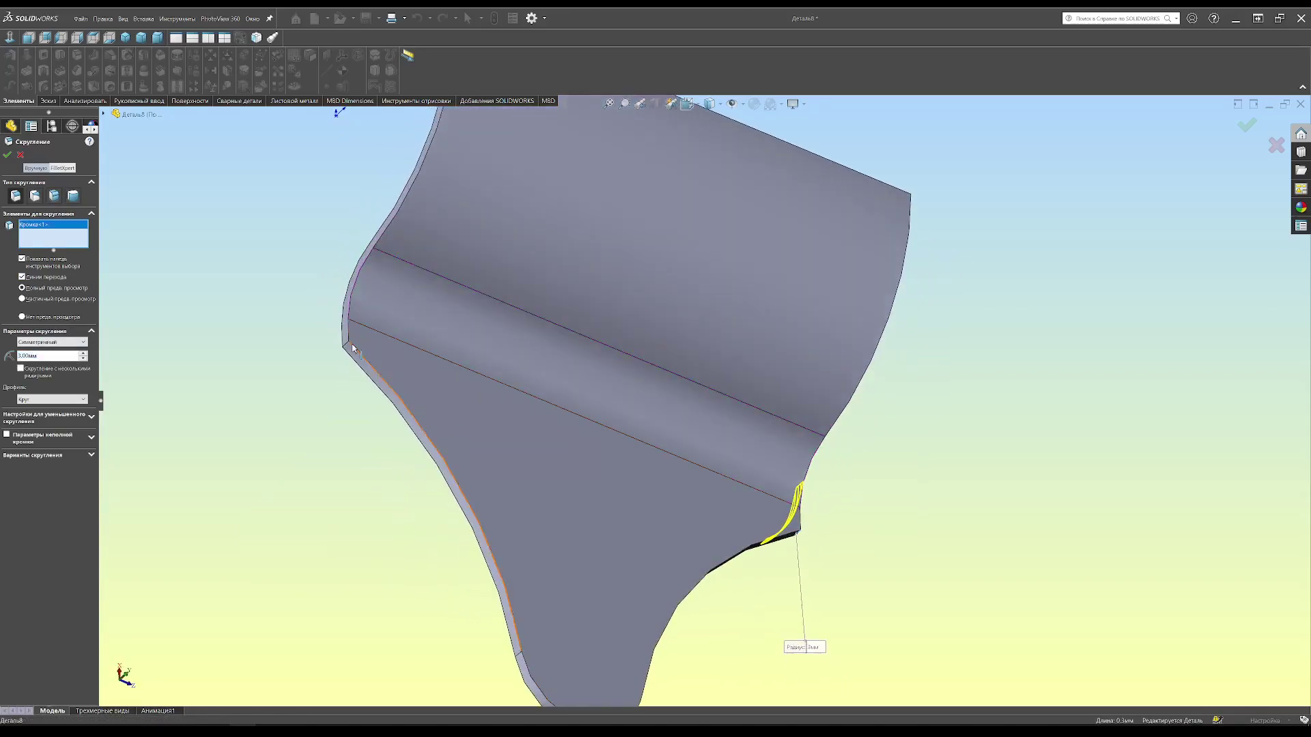
{"action": "left_click", "coordinate": [345, 304]}
{"action": "key", "text": "Return"}
- Sketch a Ø2 circle near the tab tip and cut it through as a hole
{"action": "left_click", "coordinate": [635, 566]}
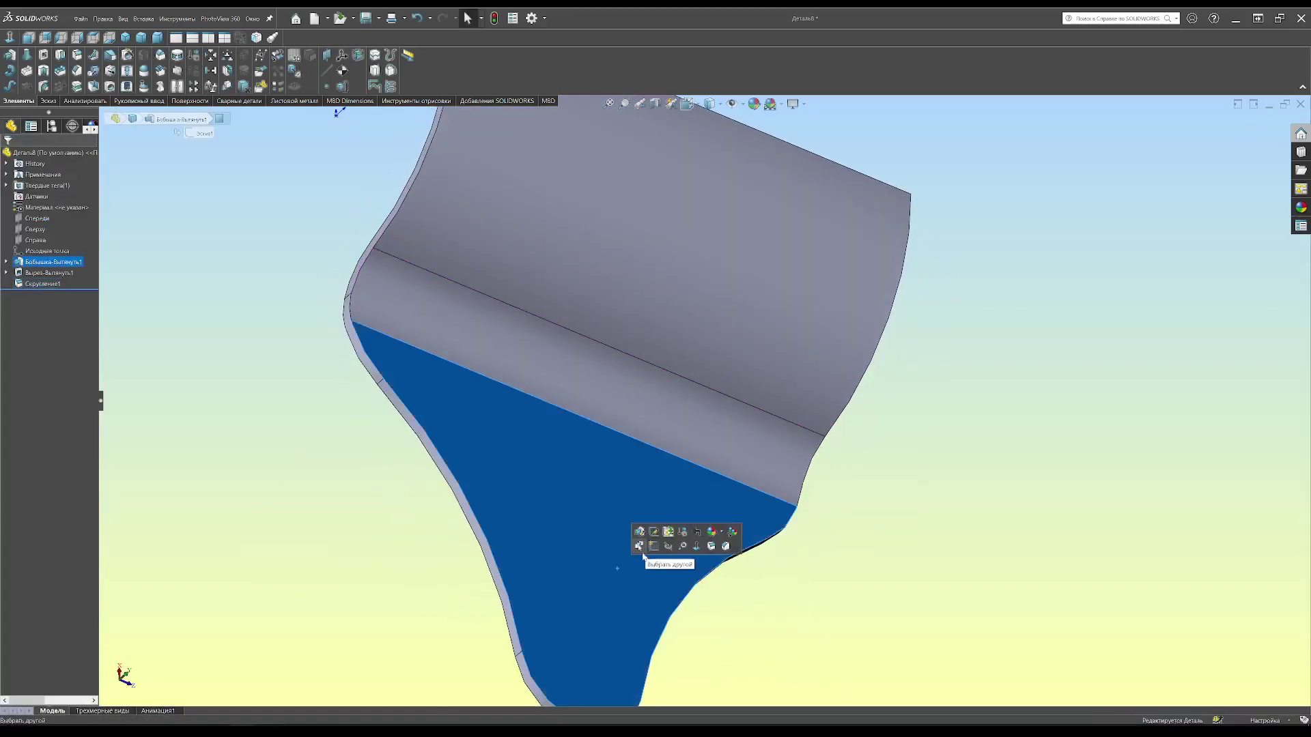
{"action": "left_click", "coordinate": [655, 535]}
{"action": "left_click", "coordinate": [456, 400]}
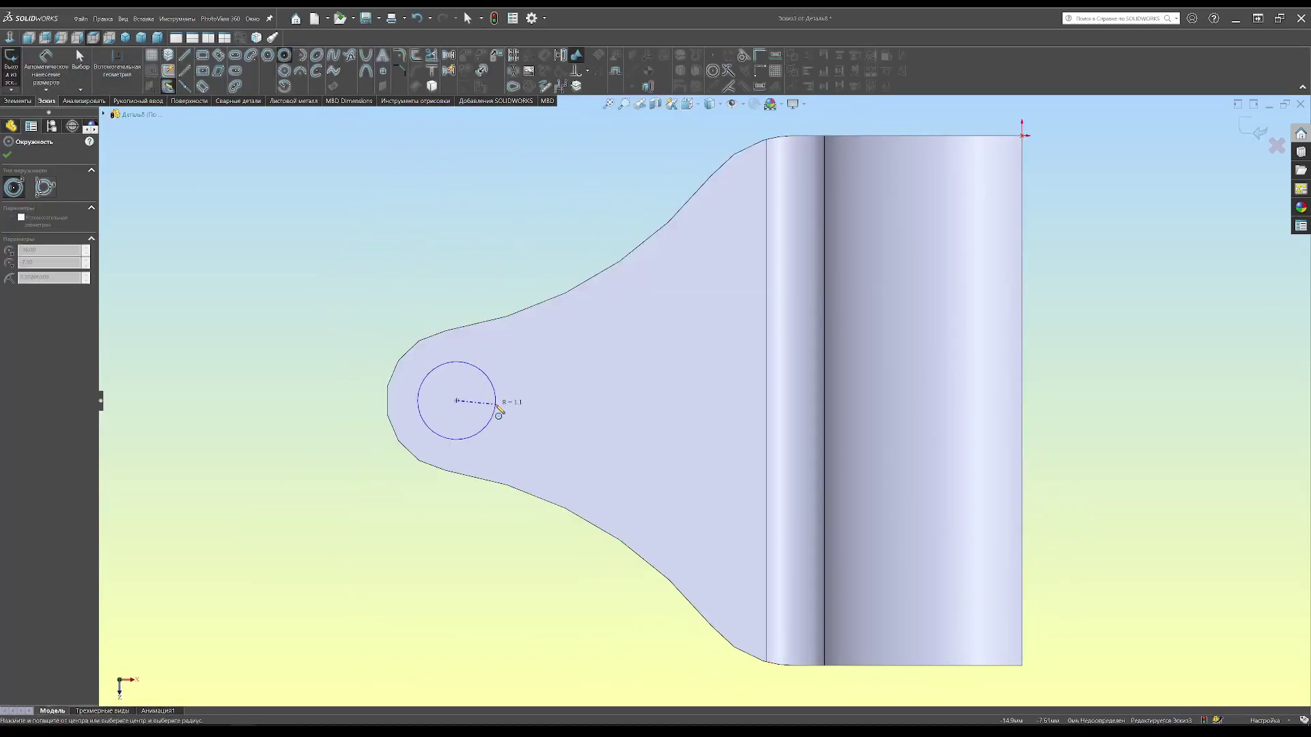
{"action": "left_click", "coordinate": [491, 413]}
{"action": "left_click", "coordinate": [46, 65]}
{"action": "left_click", "coordinate": [441, 368]}
{"action": "left_click", "coordinate": [399, 283]}
{"action": "left_click", "coordinate": [18, 100]}
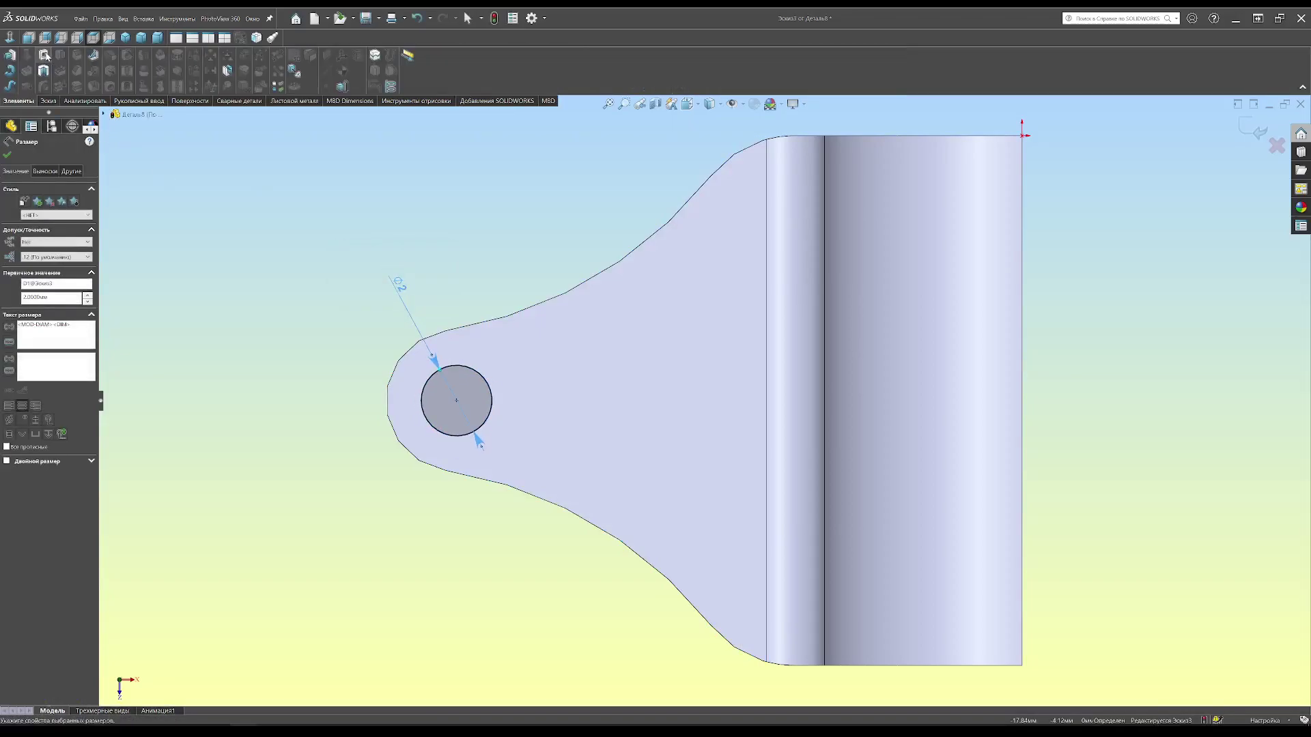
{"action": "left_click", "coordinate": [26, 71]}
{"action": "left_click", "coordinate": [6, 155]}
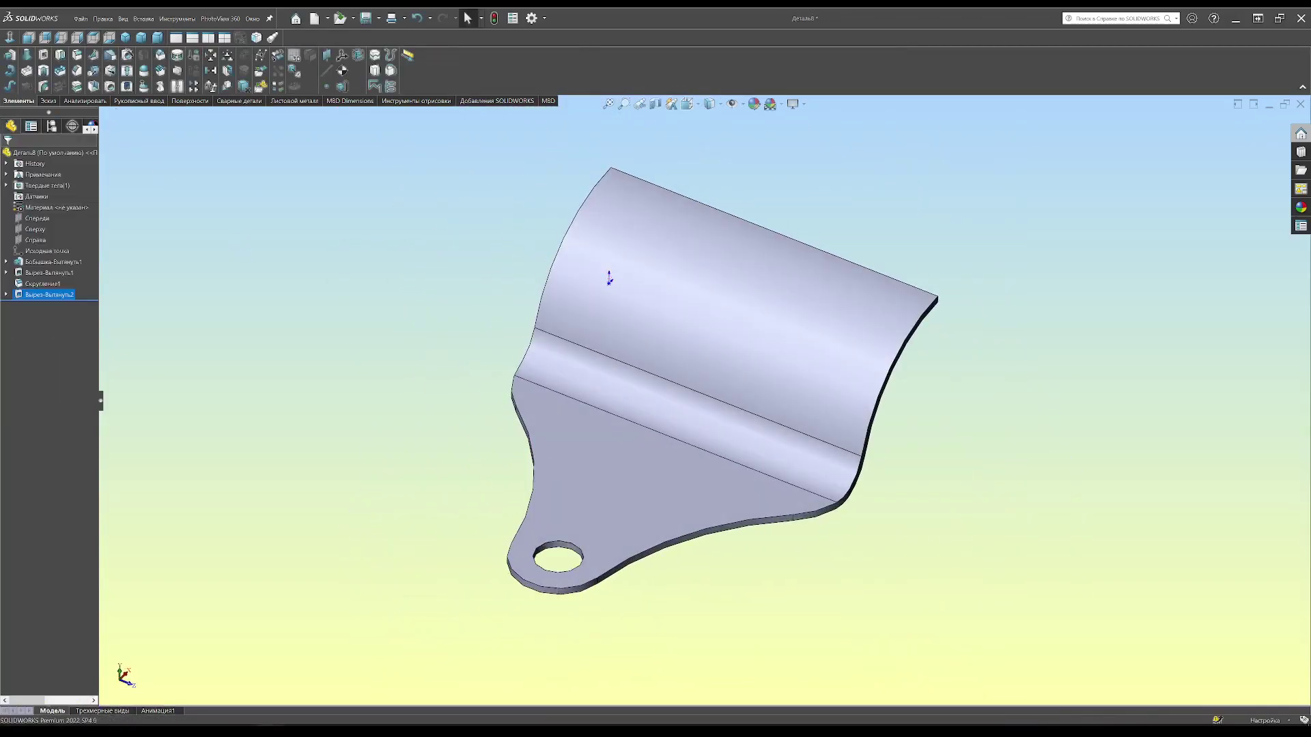
- Start a sketch on the Front Plane, viewed normal to it
{"action": "left_click", "coordinate": [37, 218]}
{"action": "left_click", "coordinate": [46, 101]}
{"action": "left_click", "coordinate": [11, 65]}
- Draw two centerlines from the origin and dimension the angle between them 60°
{"action": "left_click", "coordinate": [184, 70]}
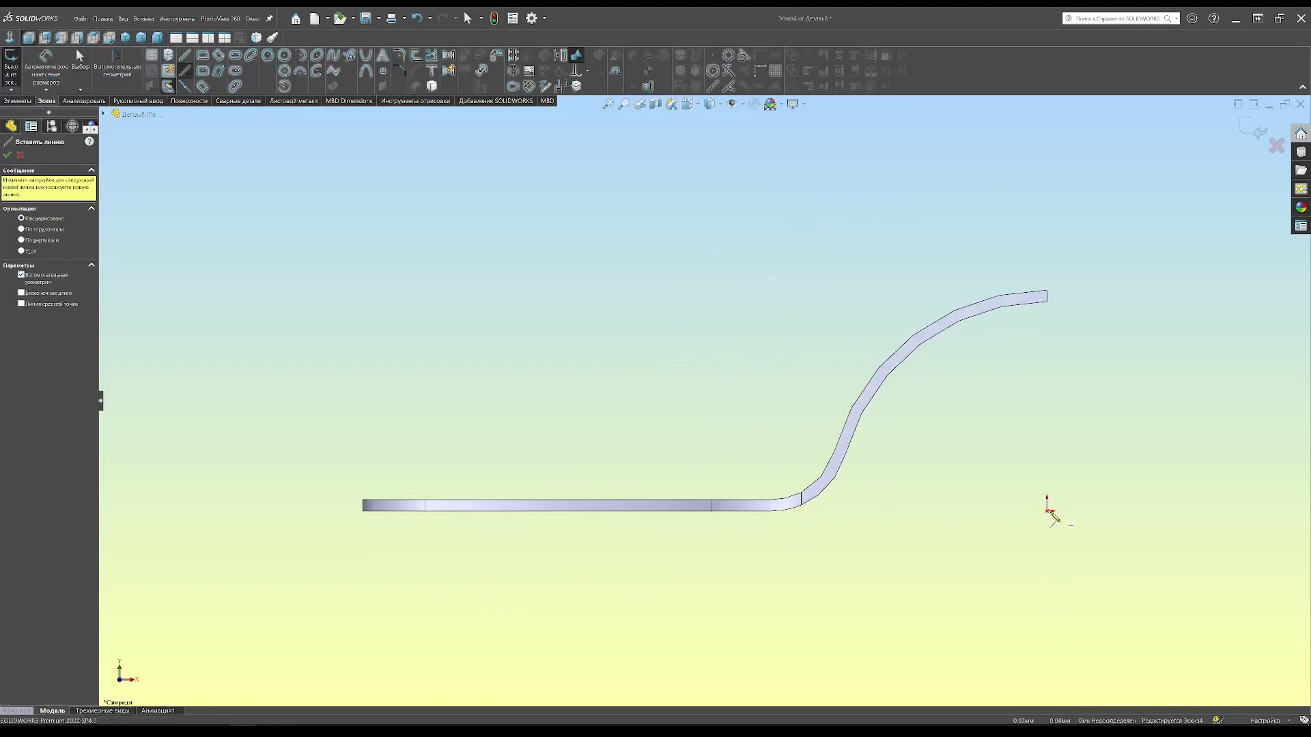
{"action": "left_click", "coordinate": [1047, 511]}
{"action": "double_click", "coordinate": [1046, 287]}
{"action": "left_click", "coordinate": [1047, 511]}
{"action": "left_click", "coordinate": [886, 376]}
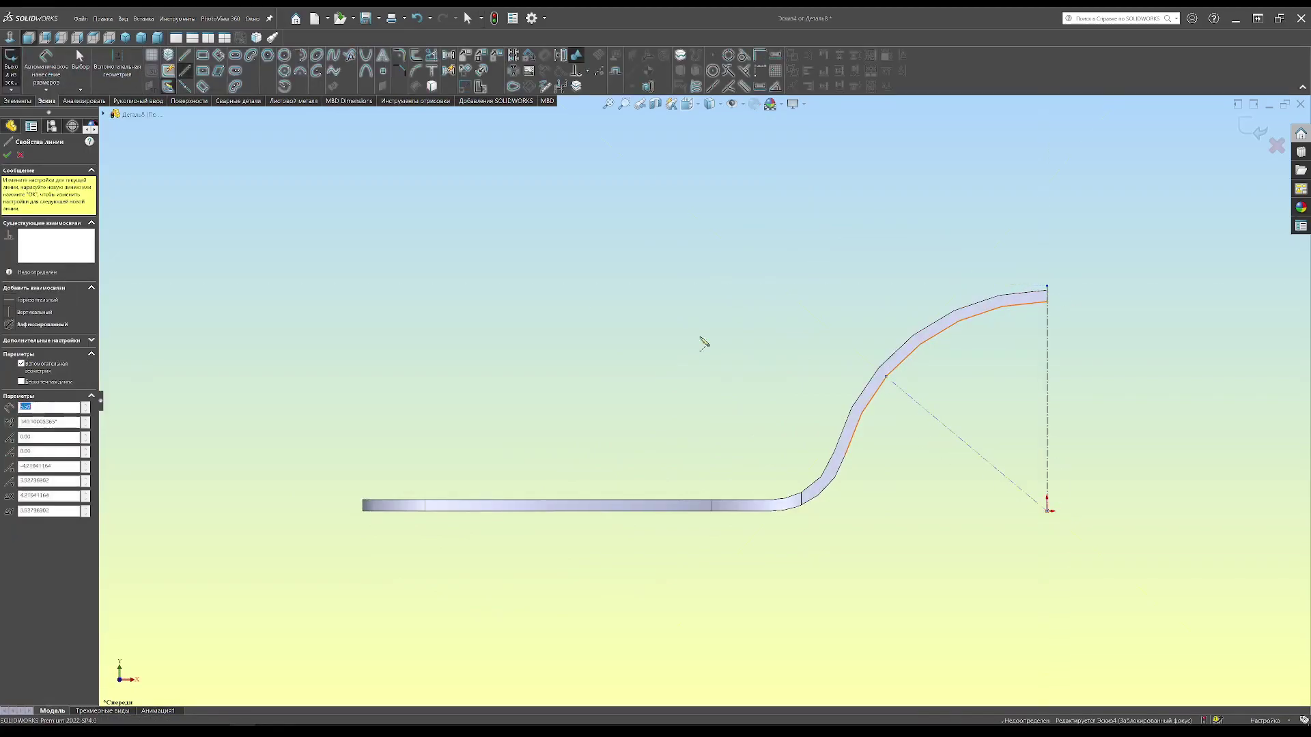
{"action": "key", "text": "Escape"}
{"action": "left_click", "coordinate": [955, 420]}
{"action": "left_click", "coordinate": [1047, 409]}
{"action": "left_click", "coordinate": [980, 462]}
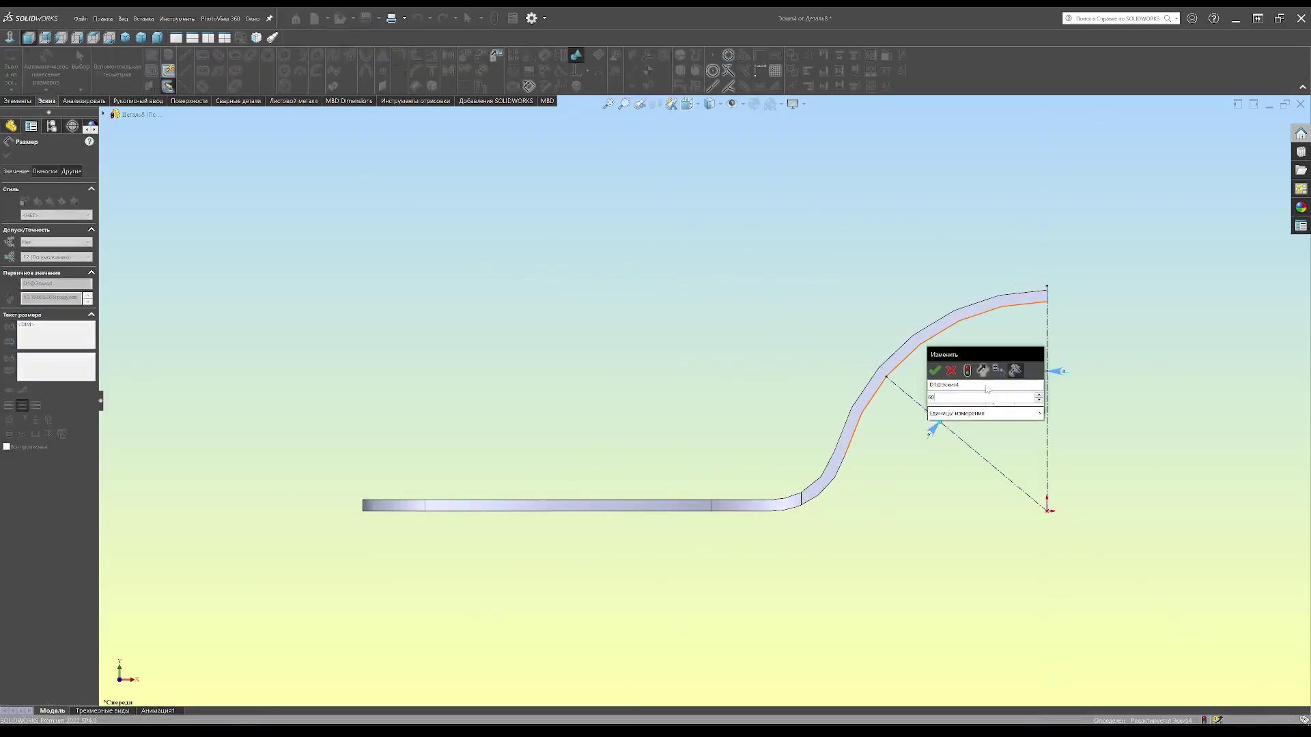
{"action": "type", "text": "60"}
{"action": "key", "text": "Return"}
{"action": "left_click", "coordinate": [11, 65]}
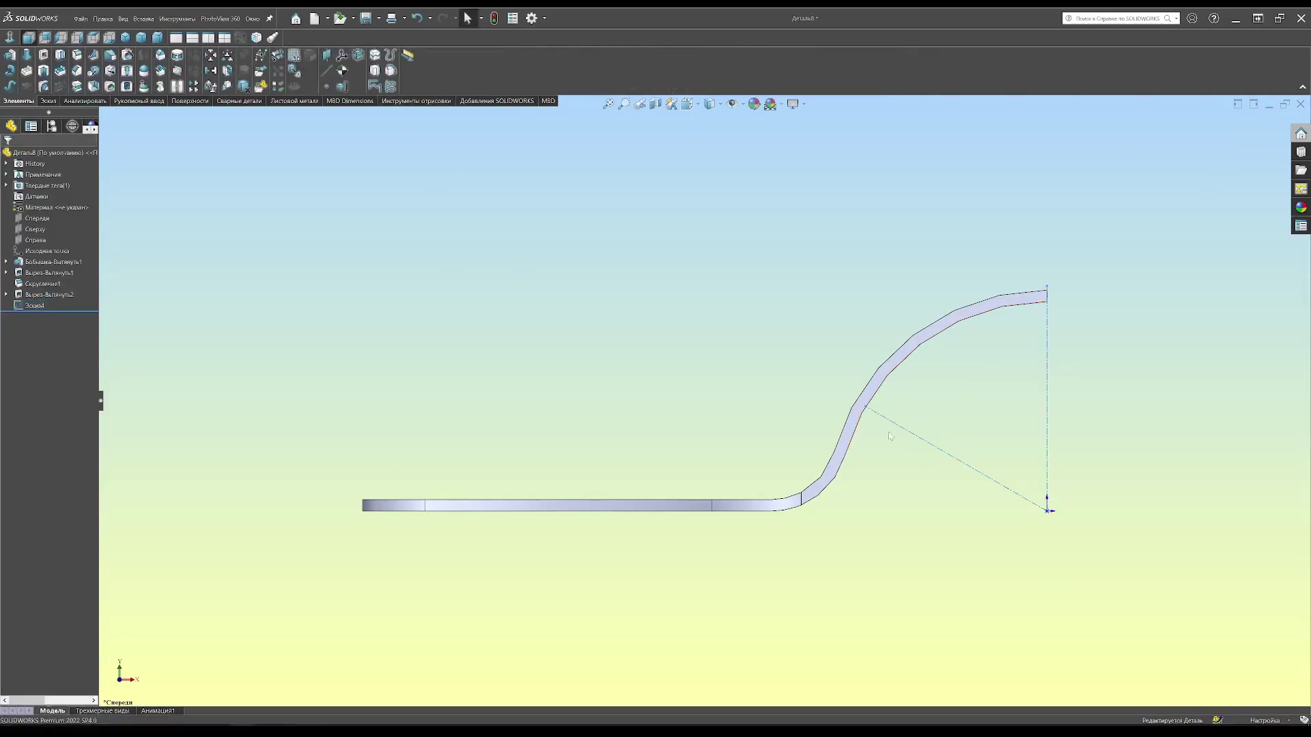
- Create a reference plane at the angled centerline's end and start a sketch on it
{"action": "left_click", "coordinate": [326, 55]}
{"action": "left_click", "coordinate": [961, 459]}
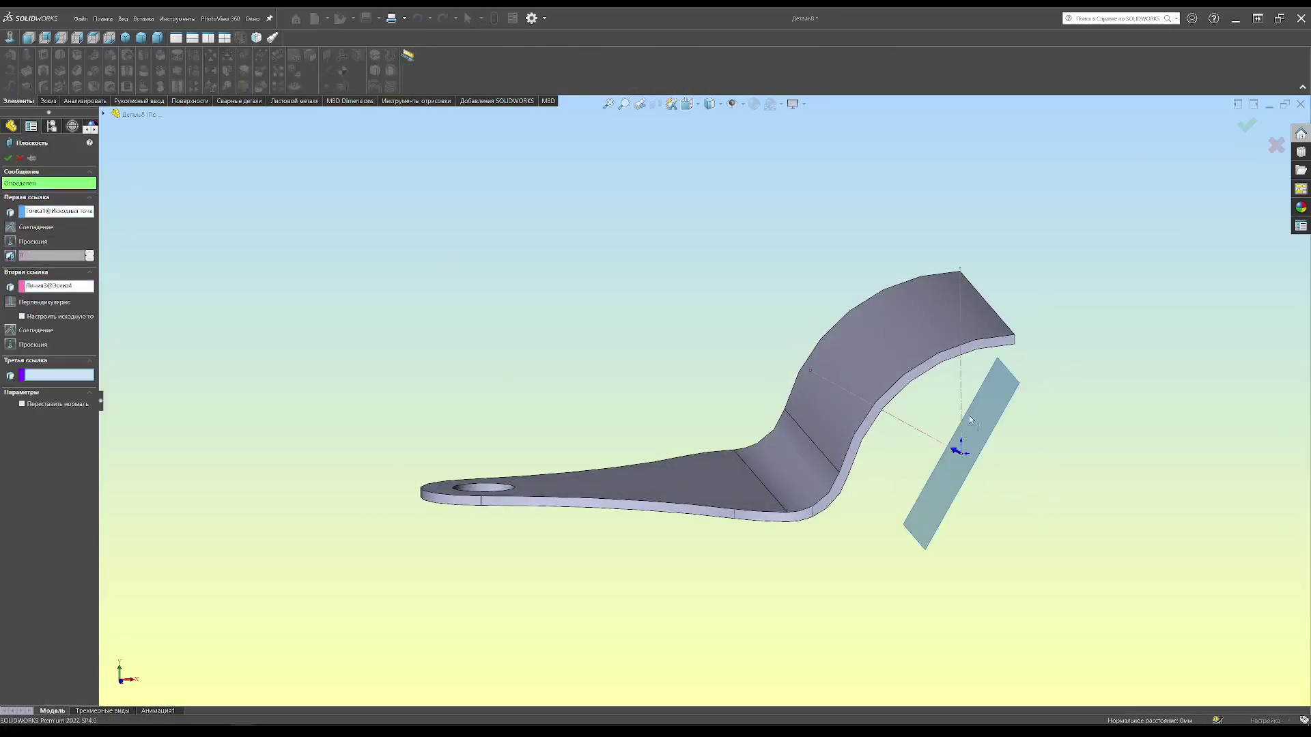
{"action": "key", "text": "Return"}
{"action": "right_click", "coordinate": [943, 501]}
{"action": "left_click", "coordinate": [955, 471]}
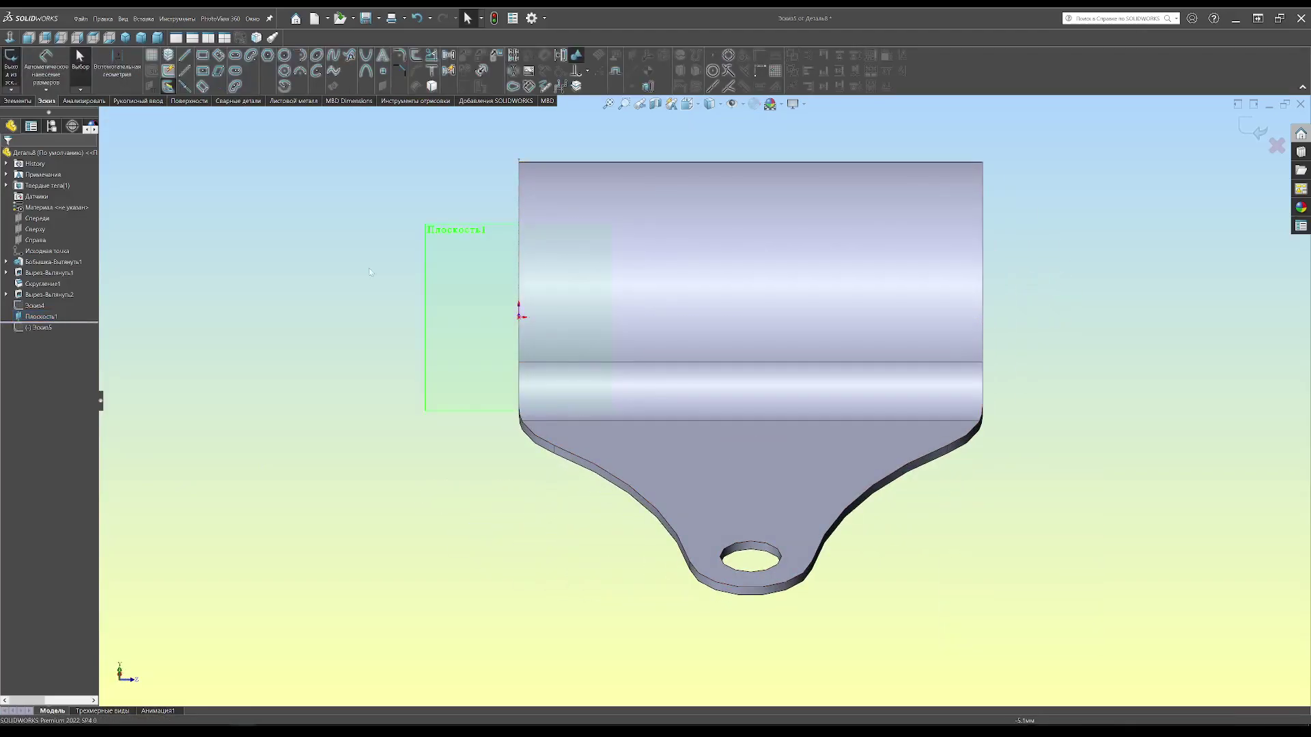
- Sketch a centerline with a circle at each end, made equal
{"action": "left_click", "coordinate": [184, 70]}
{"action": "left_click", "coordinate": [568, 326]}
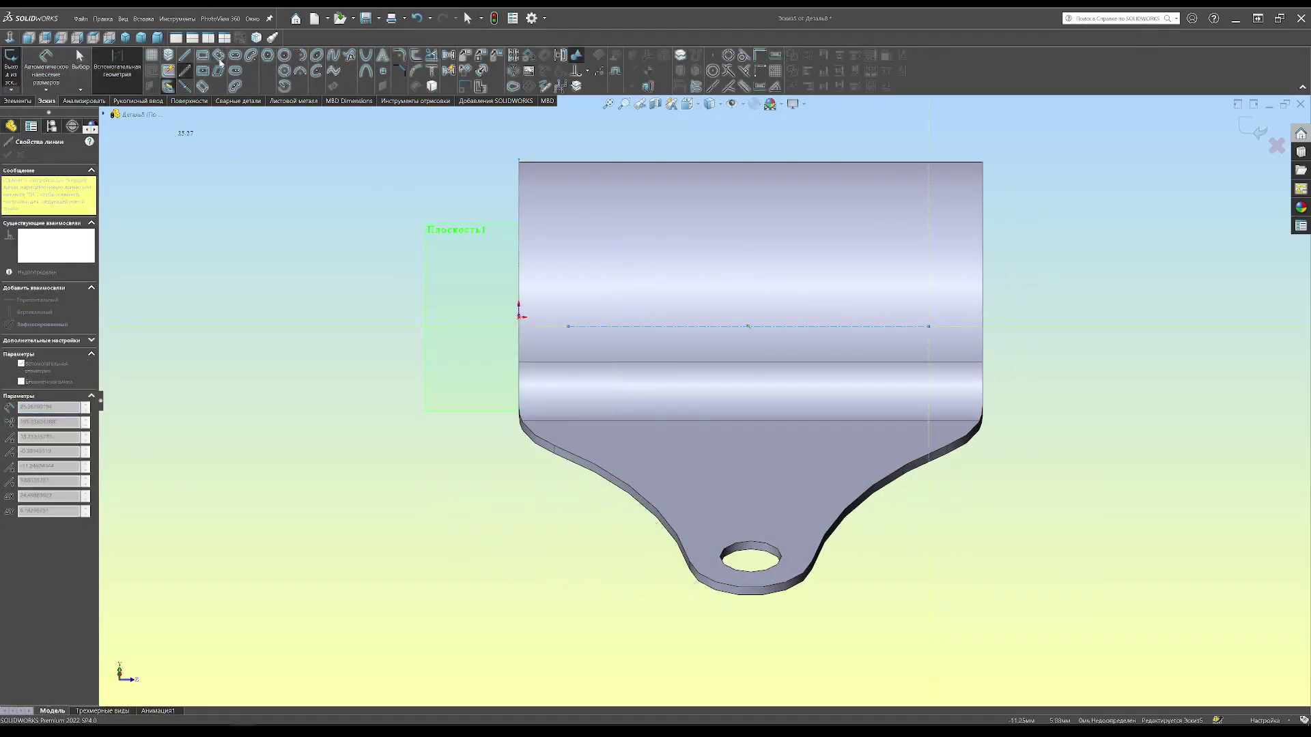
{"action": "left_click", "coordinate": [284, 55]}
{"action": "left_click", "coordinate": [568, 326]}
{"action": "left_click", "coordinate": [585, 330]}
{"action": "left_click", "coordinate": [928, 326]}
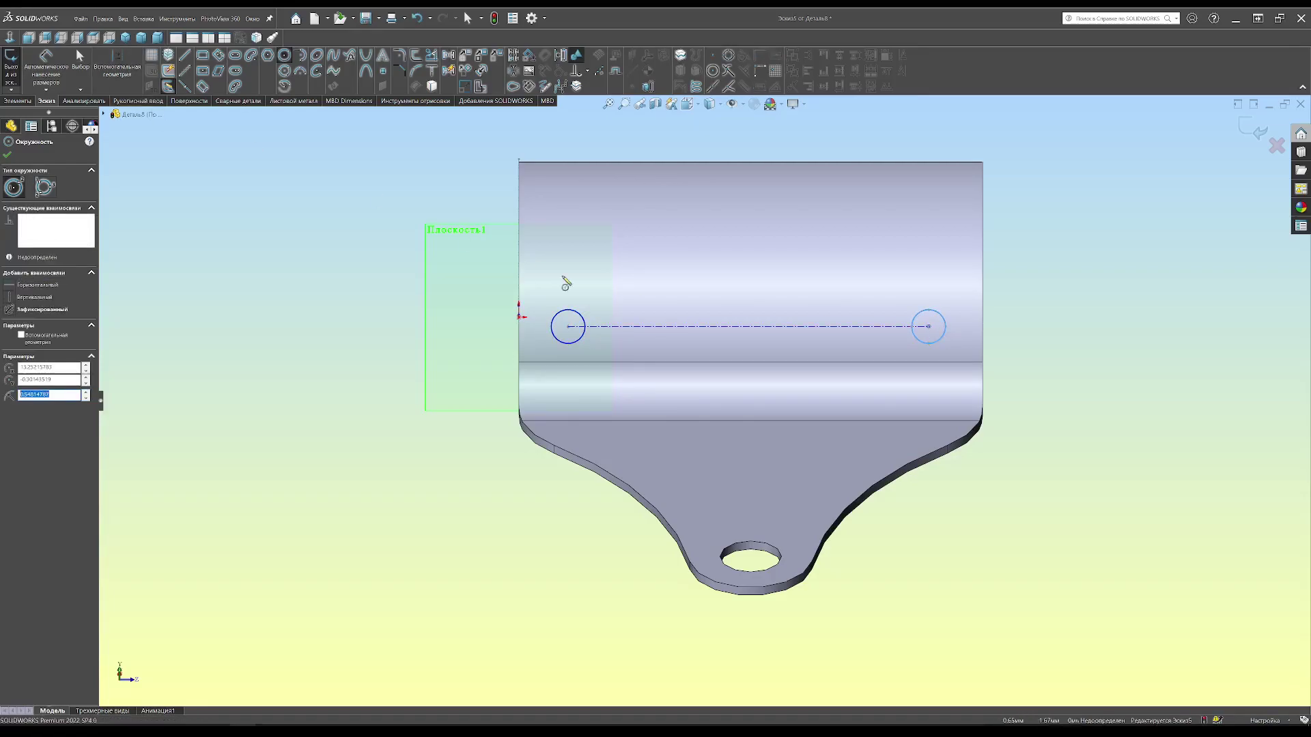
{"action": "left_click", "coordinate": [568, 309], "text": "ctrl"}
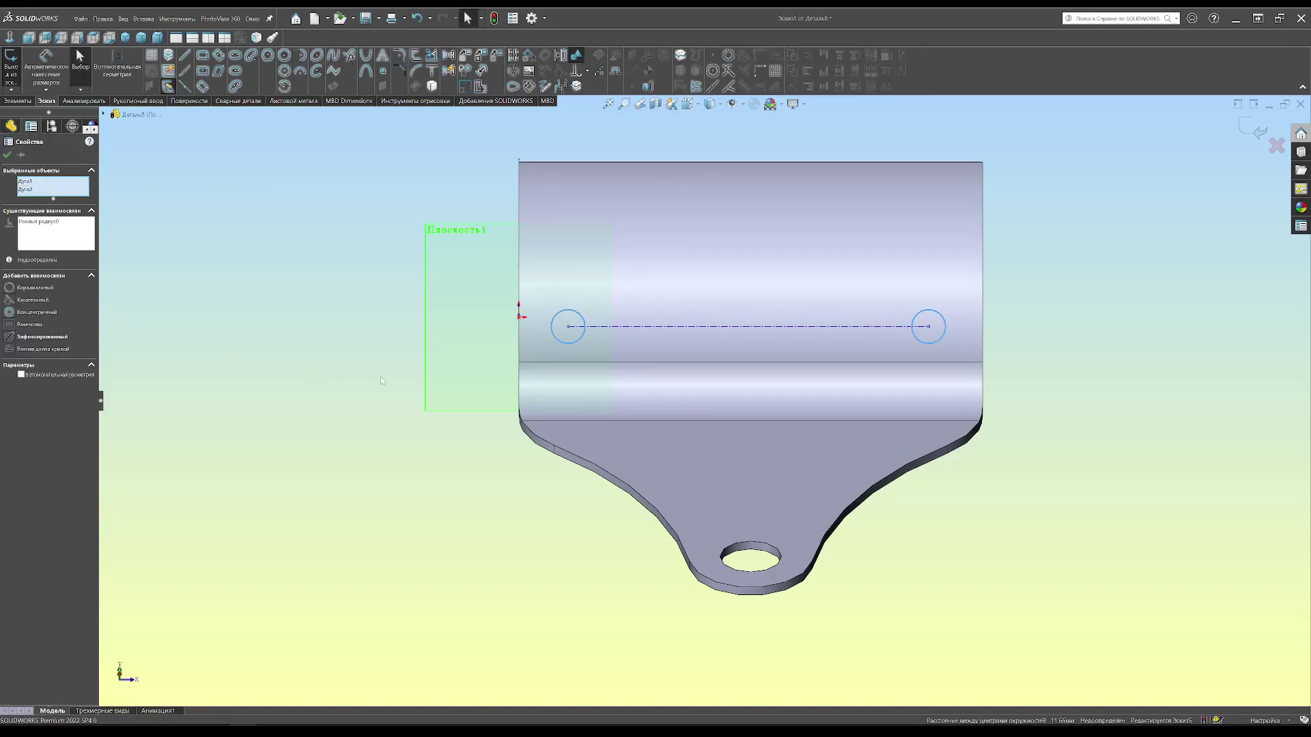
{"action": "key", "text": "Escape"}
- Dimension the holes 5.2 from the top edge, 10 apart, and Ø1.8
{"action": "left_click", "coordinate": [878, 327]}
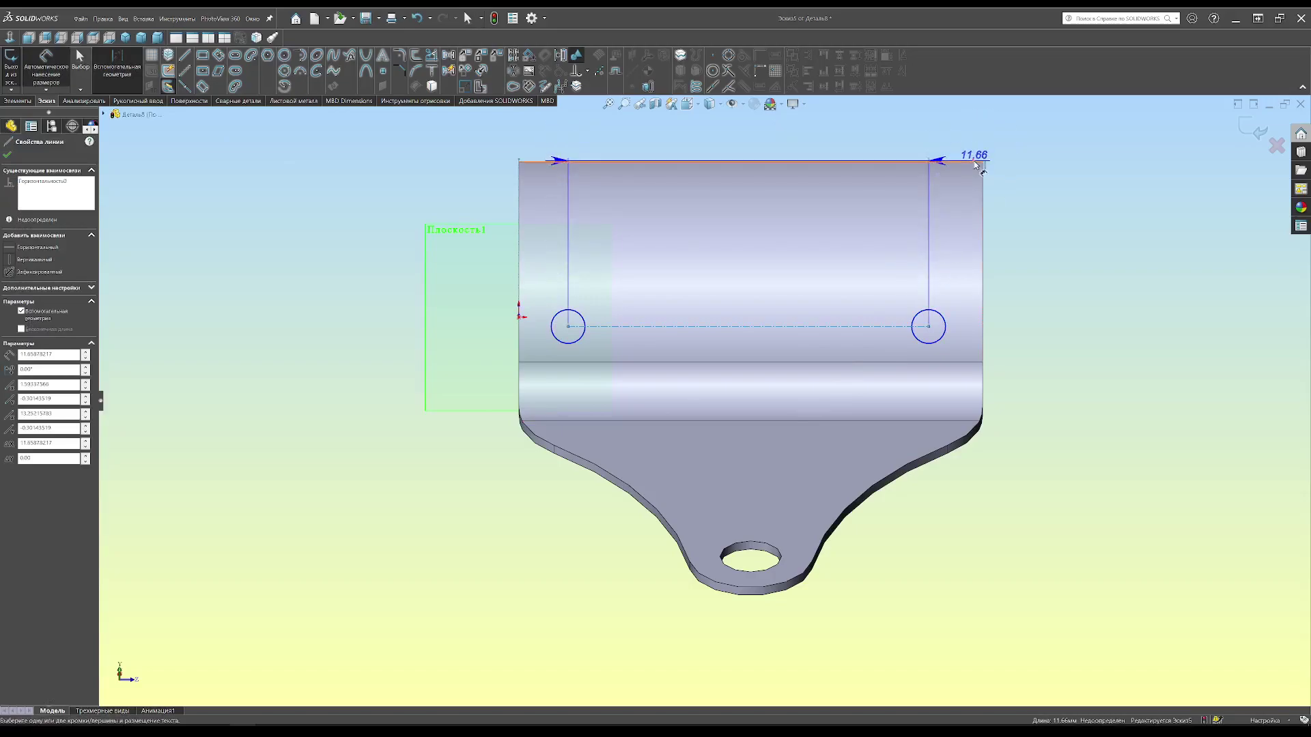
{"action": "left_click", "coordinate": [983, 162]}
{"action": "left_click", "coordinate": [1022, 239]}
{"action": "type", "text": "5.2"}
{"action": "key", "text": "Return"}
{"action": "left_click", "coordinate": [808, 323]}
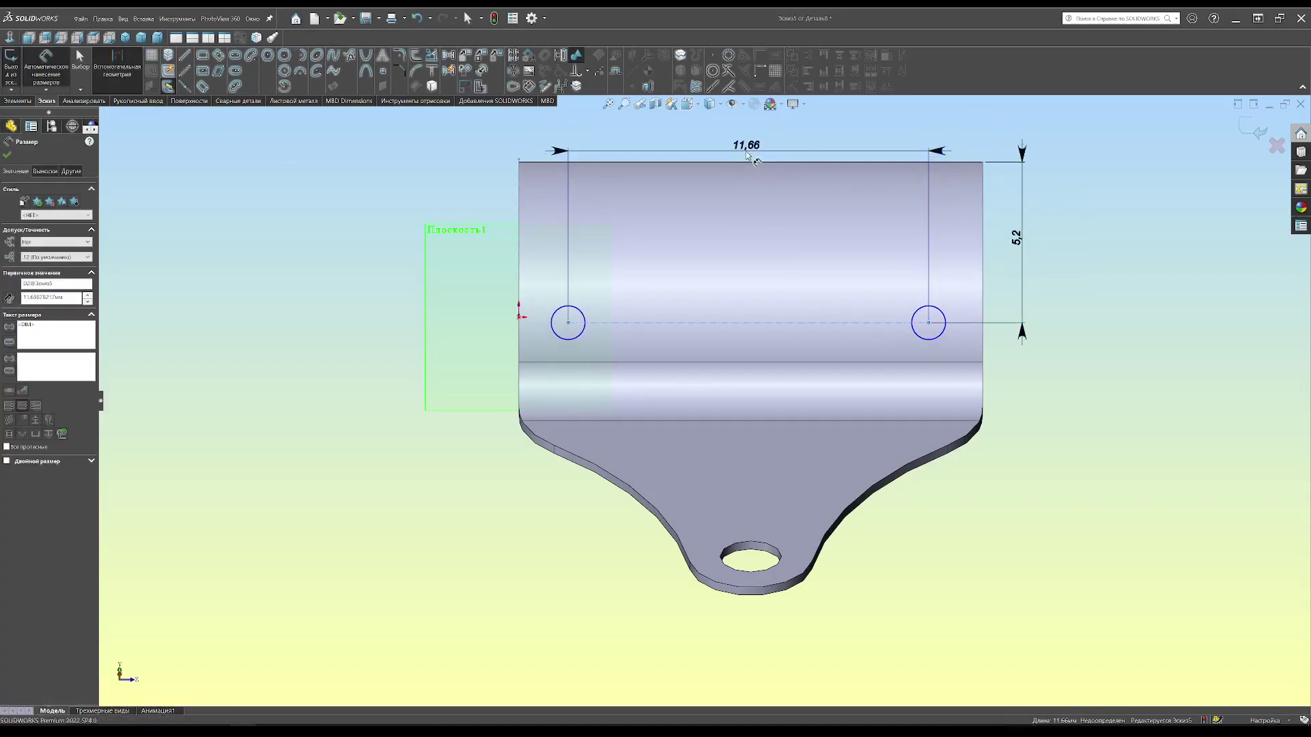
{"action": "left_click", "coordinate": [724, 145]}
{"action": "type", "text": "10"}
{"action": "key", "text": "Return"}
{"action": "left_click", "coordinate": [560, 309]}
{"action": "left_click", "coordinate": [549, 258]}
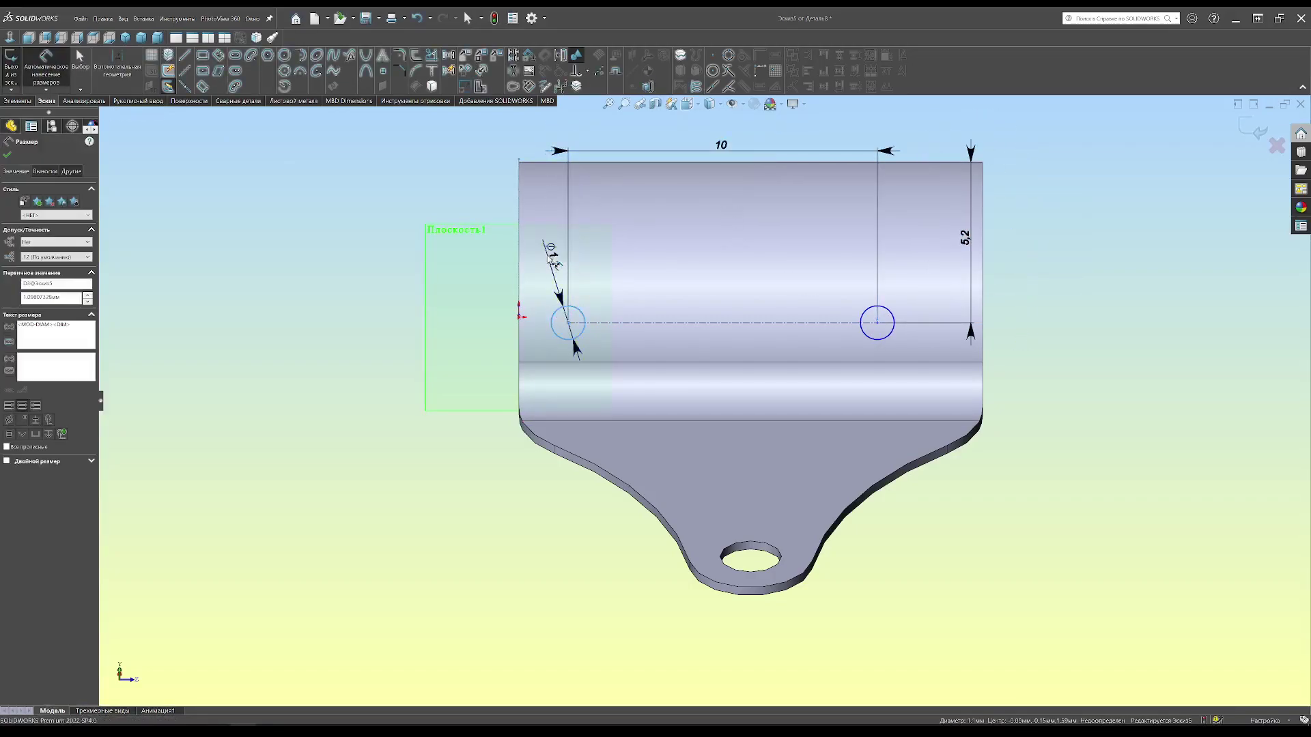
{"action": "key", "text": "Return"}
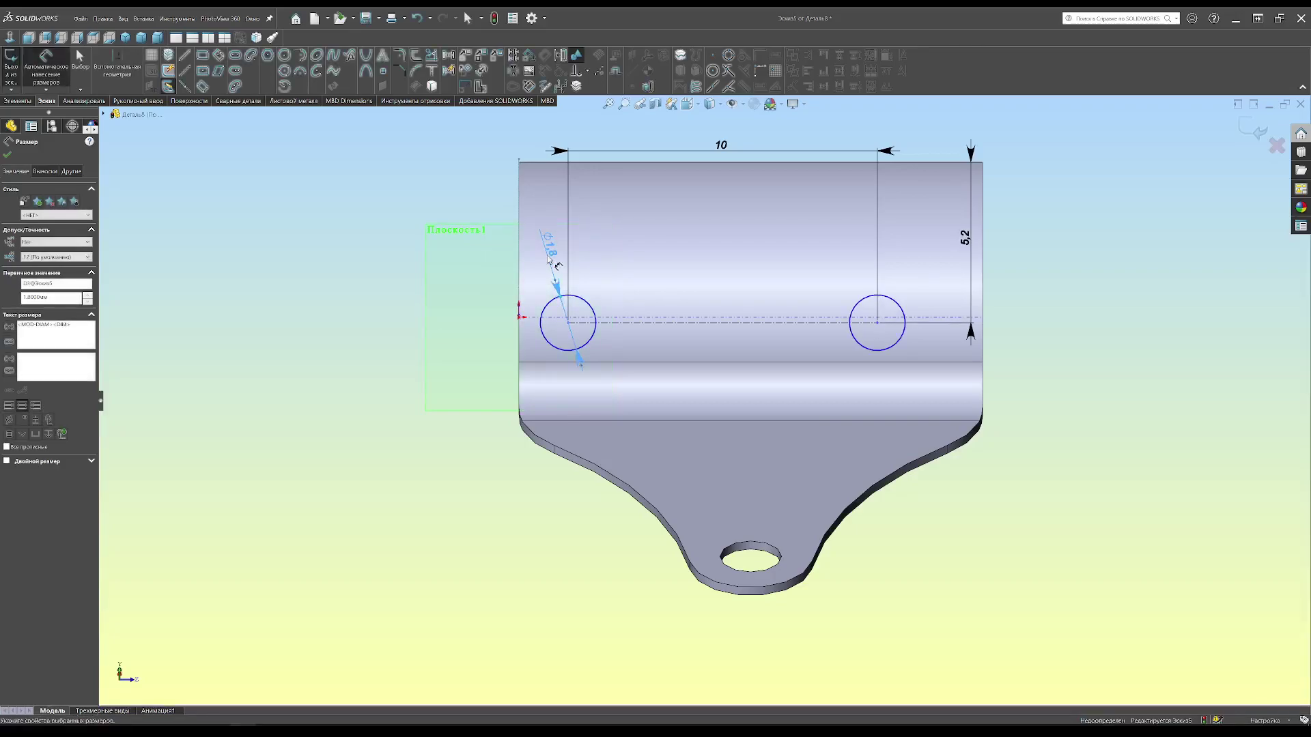
- Add a line to the top edge and extruded-cut the holes through the bracket
{"action": "left_click", "coordinate": [189, 72]}
{"action": "left_click", "coordinate": [723, 322]}
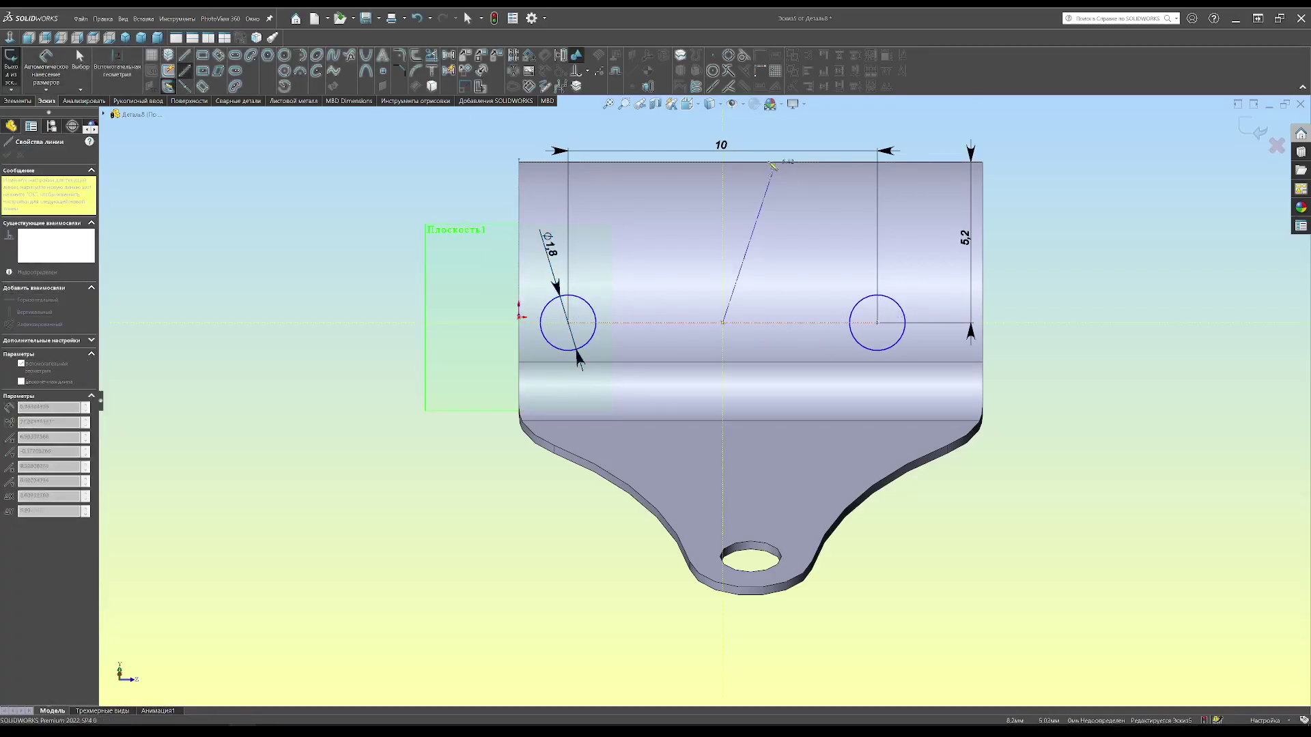
{"action": "double_click", "coordinate": [751, 162]}
{"action": "key", "text": "ctrl+e"}
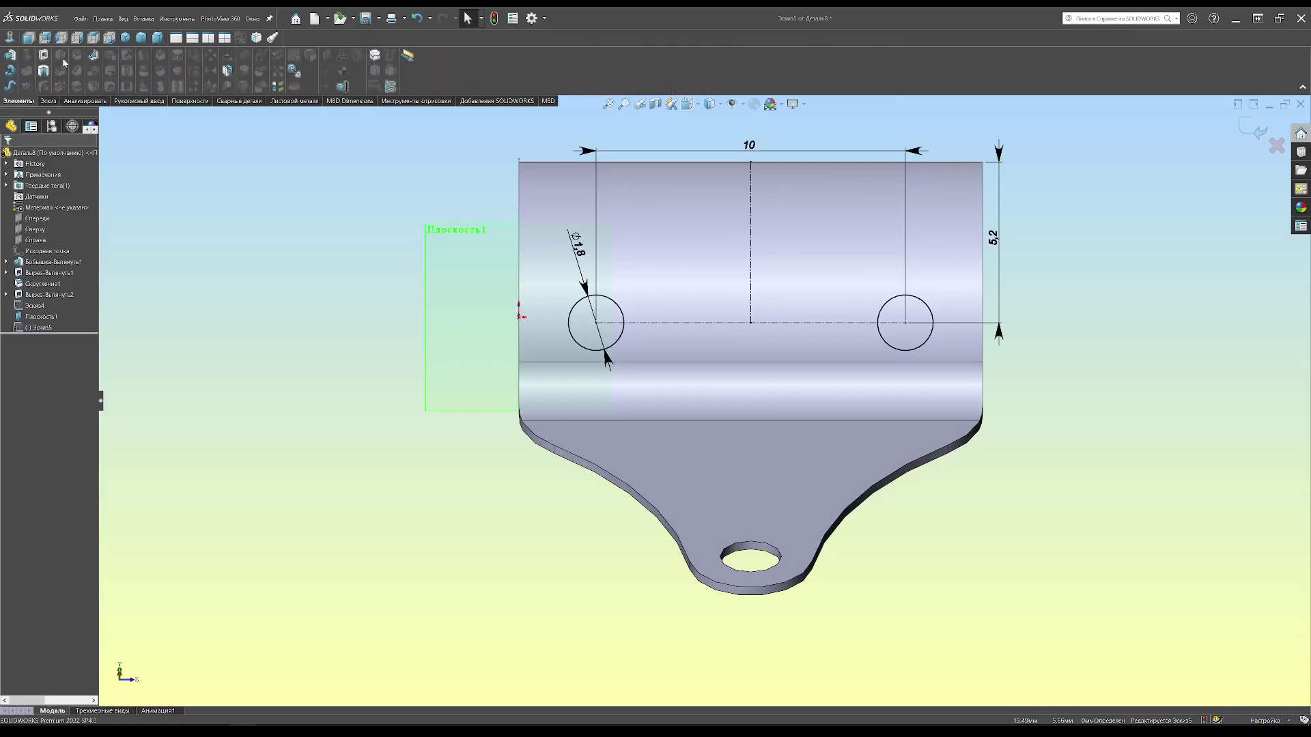
{"action": "left_click", "coordinate": [1246, 125]}
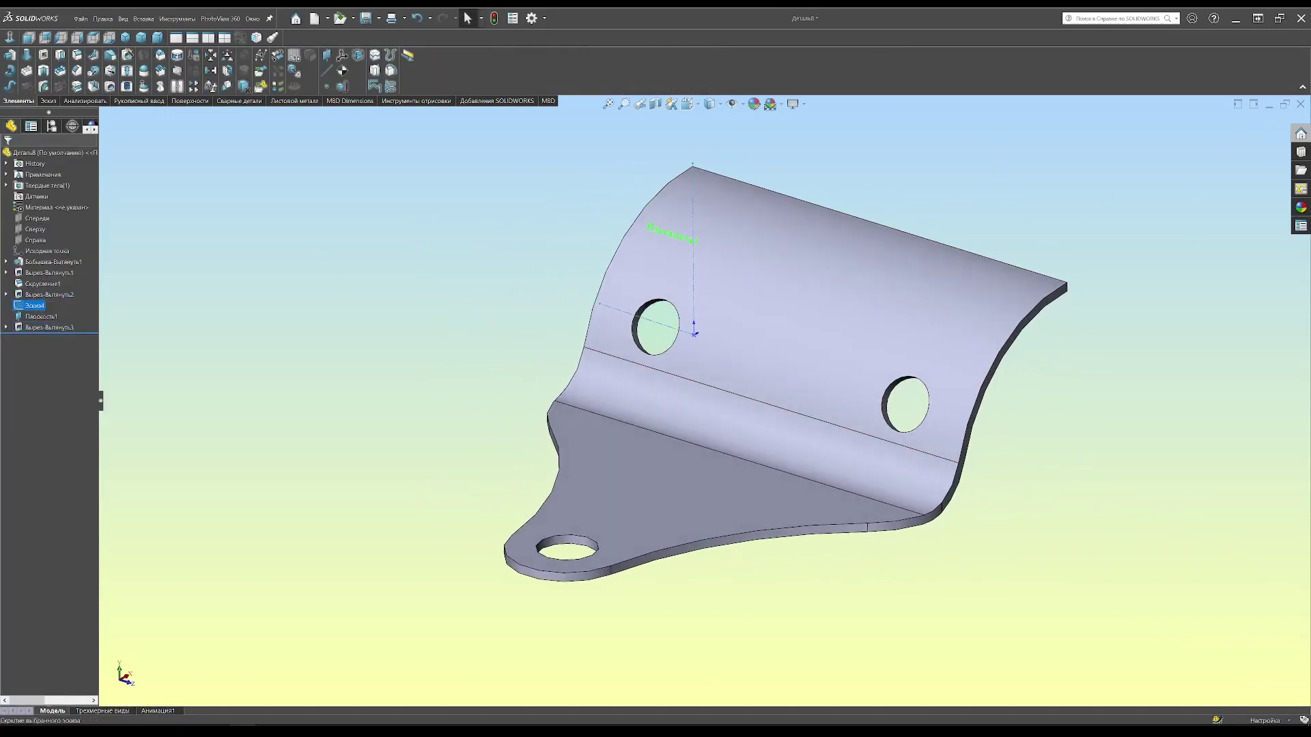
- Hide the bracket sketch and Plane1, and set the bracket material to Copper
{"action": "right_click", "coordinate": [34, 305]}
{"action": "left_click", "coordinate": [48, 287]}
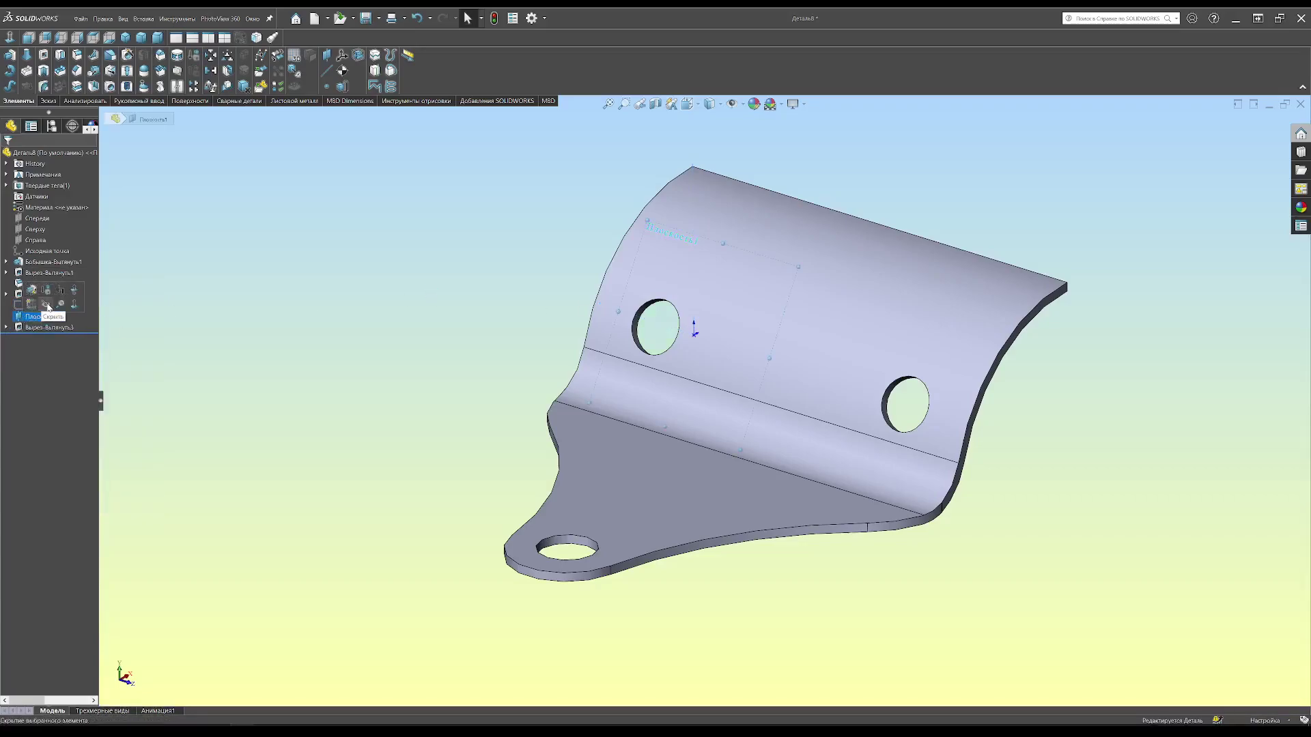
{"action": "left_click", "coordinate": [48, 307]}
{"action": "right_click", "coordinate": [61, 207]}
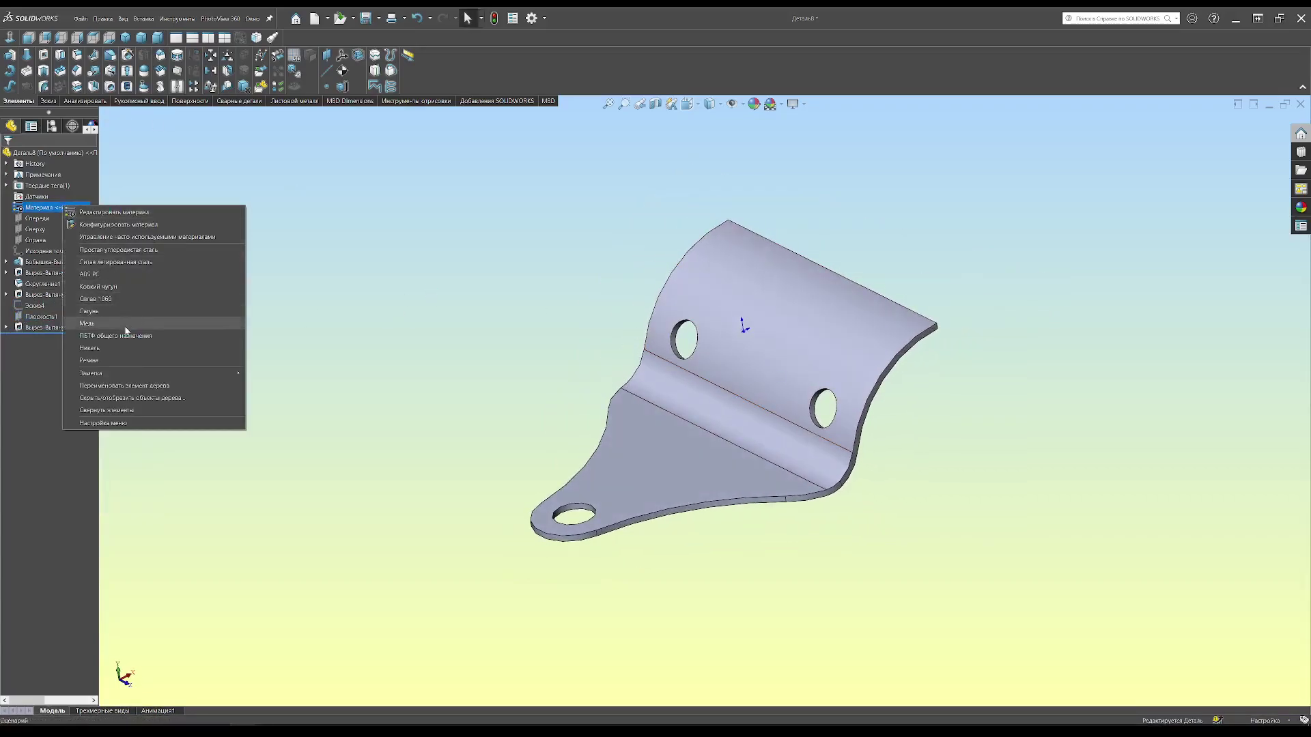
{"action": "left_click", "coordinate": [126, 329]}
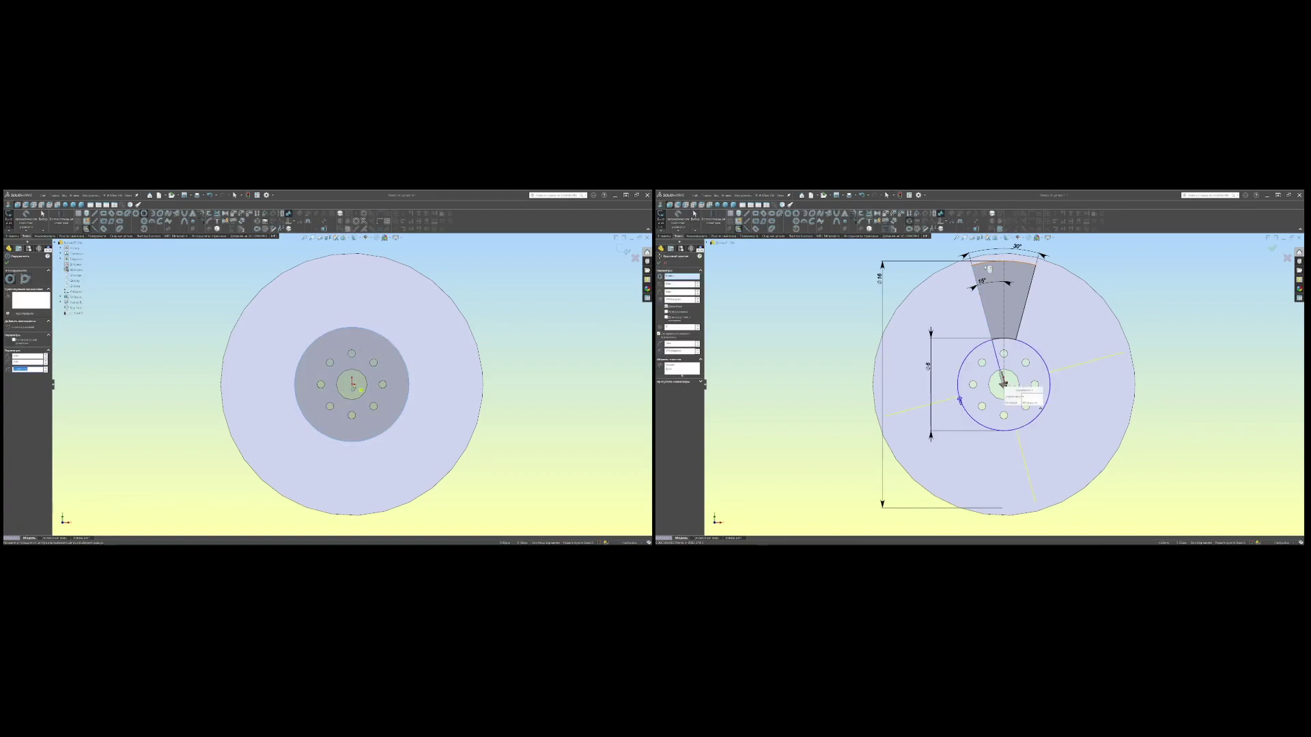
- Sketch the reel wheel with 44.02°, R47 and 30.66° spoke cutouts, circularly patterned
{"action": "left_click", "coordinate": [355, 269]}
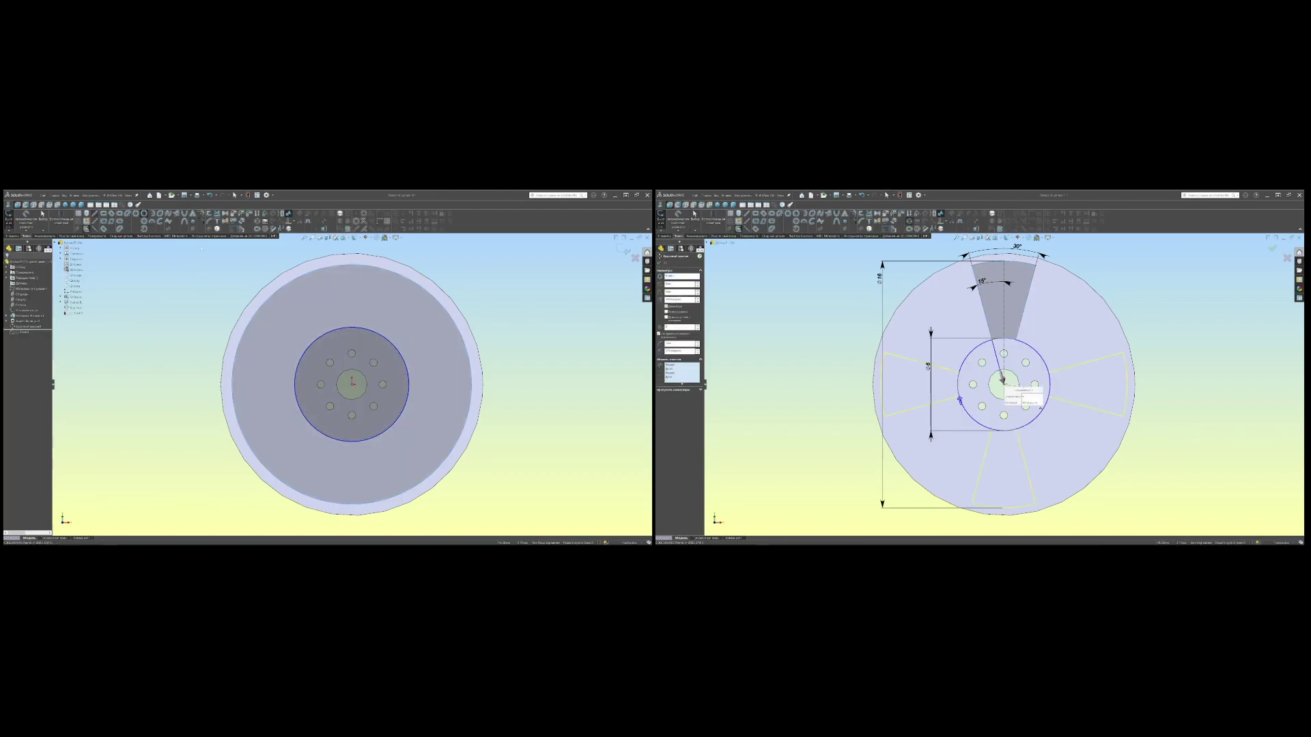
{"action": "left_click", "coordinate": [329, 277]}
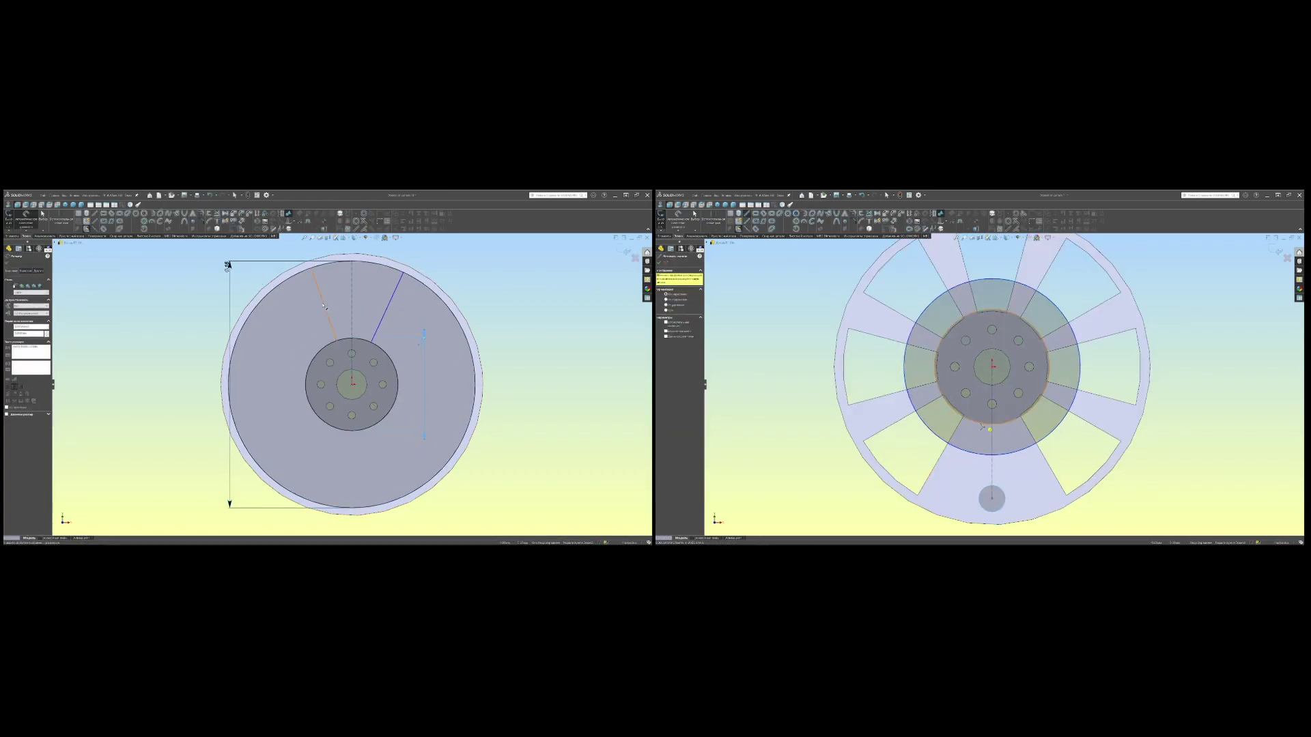
{"action": "left_click_drag", "start_coordinate": [324, 307], "coordinate": [391, 308]}
{"action": "left_click", "coordinate": [357, 252]}
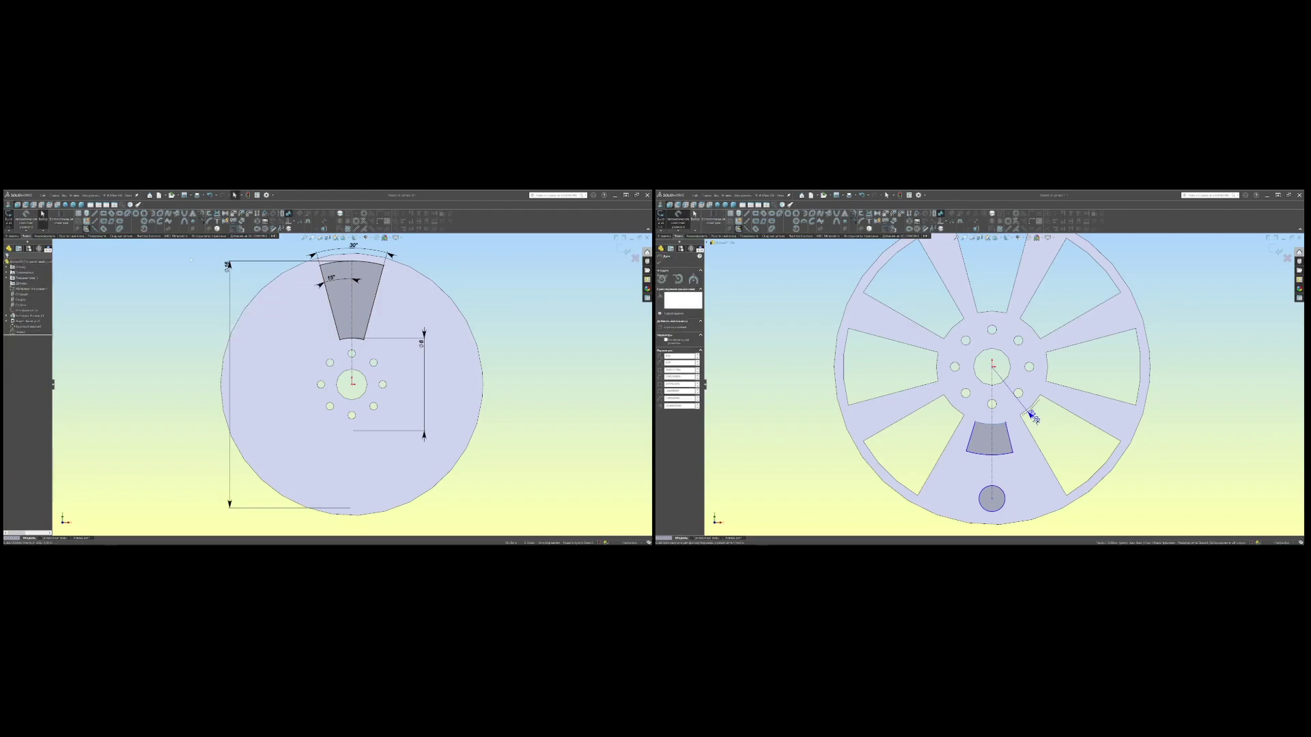
{"action": "left_click", "coordinate": [1031, 413]}
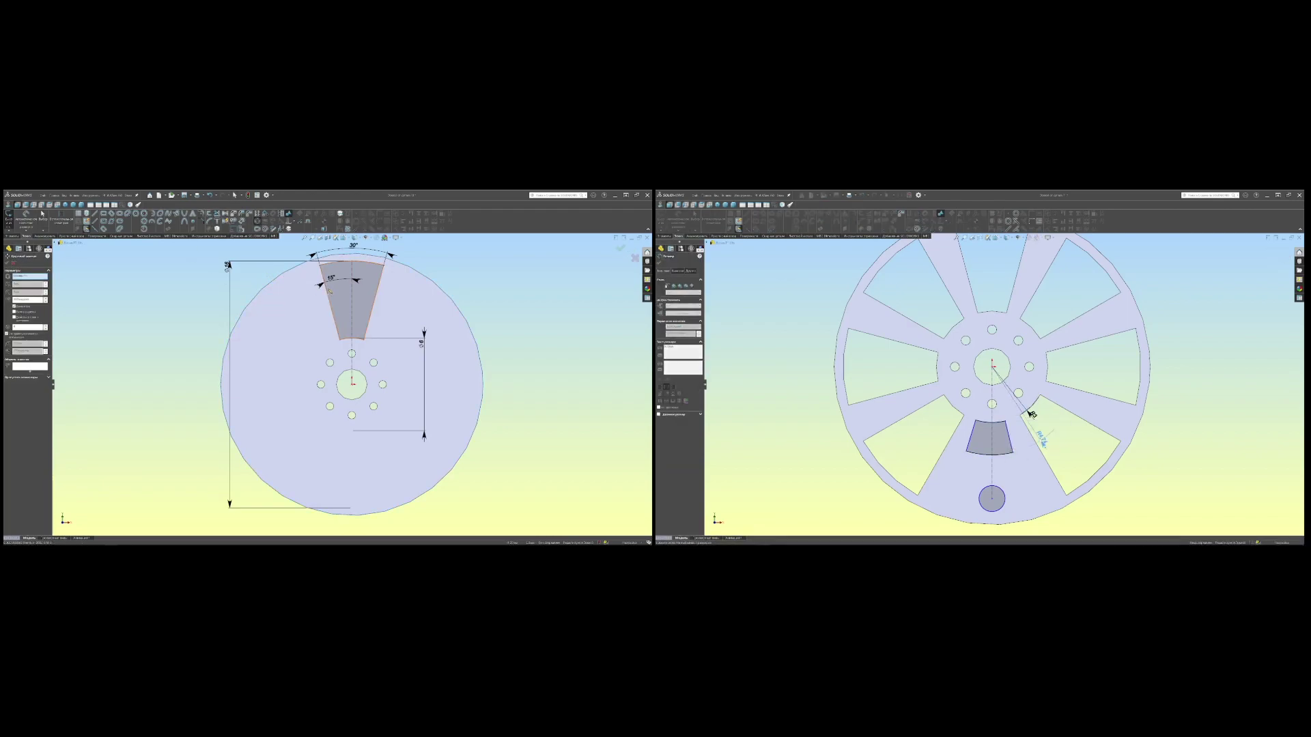
{"action": "left_click", "coordinate": [978, 475]}
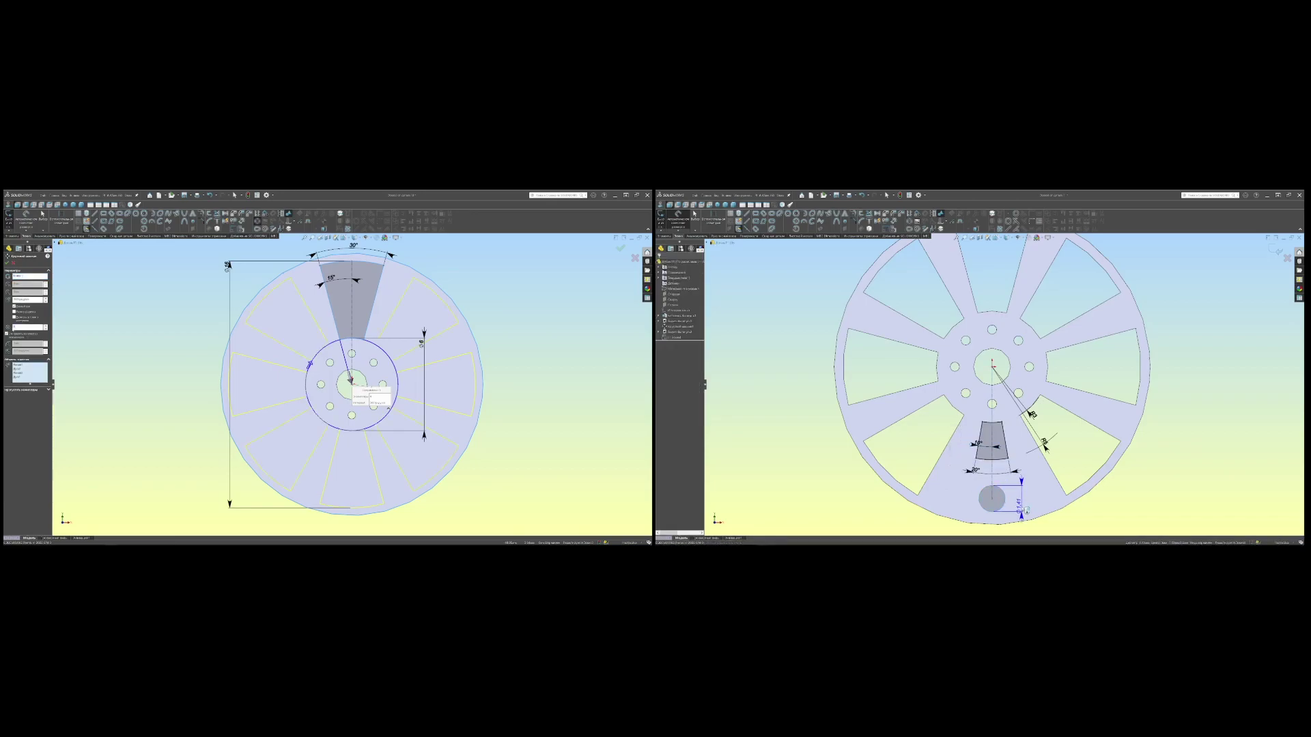
{"action": "key", "text": "Return"}
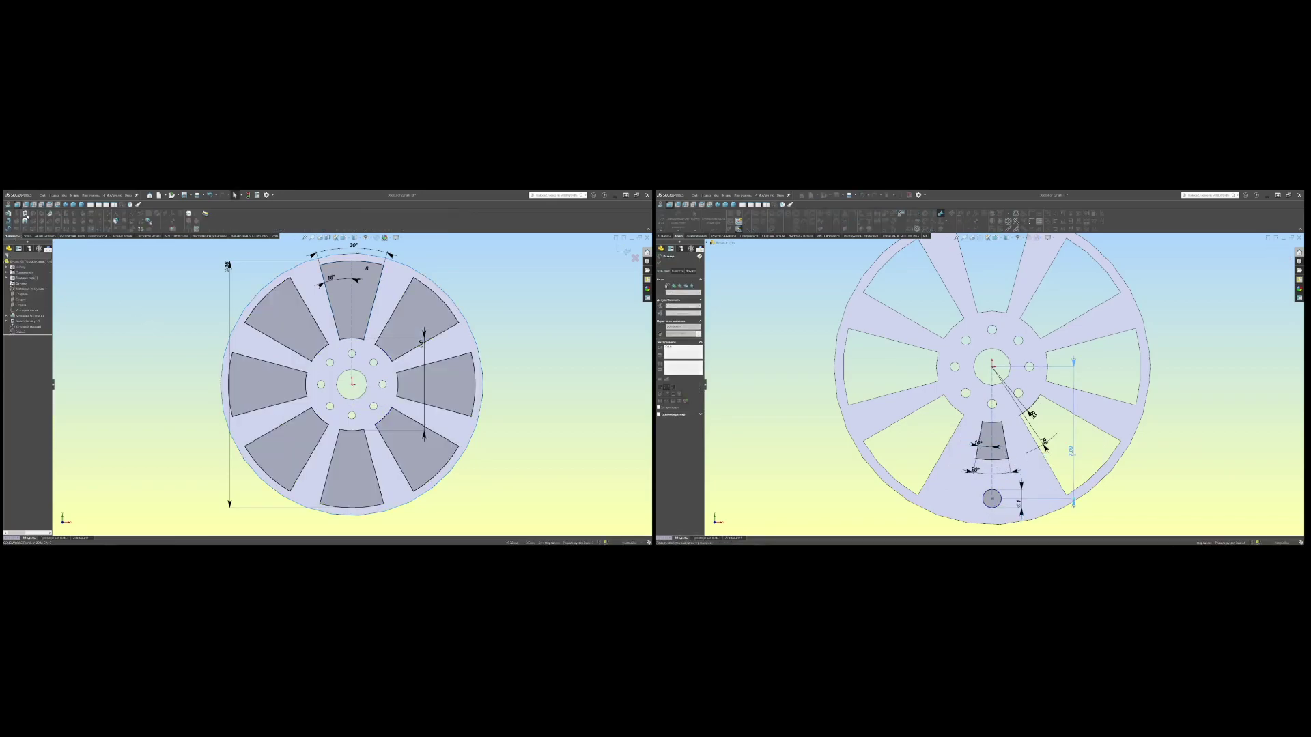
- Extrude the wheel sketch and make the wheel brass
{"action": "left_click", "coordinate": [9, 217]}
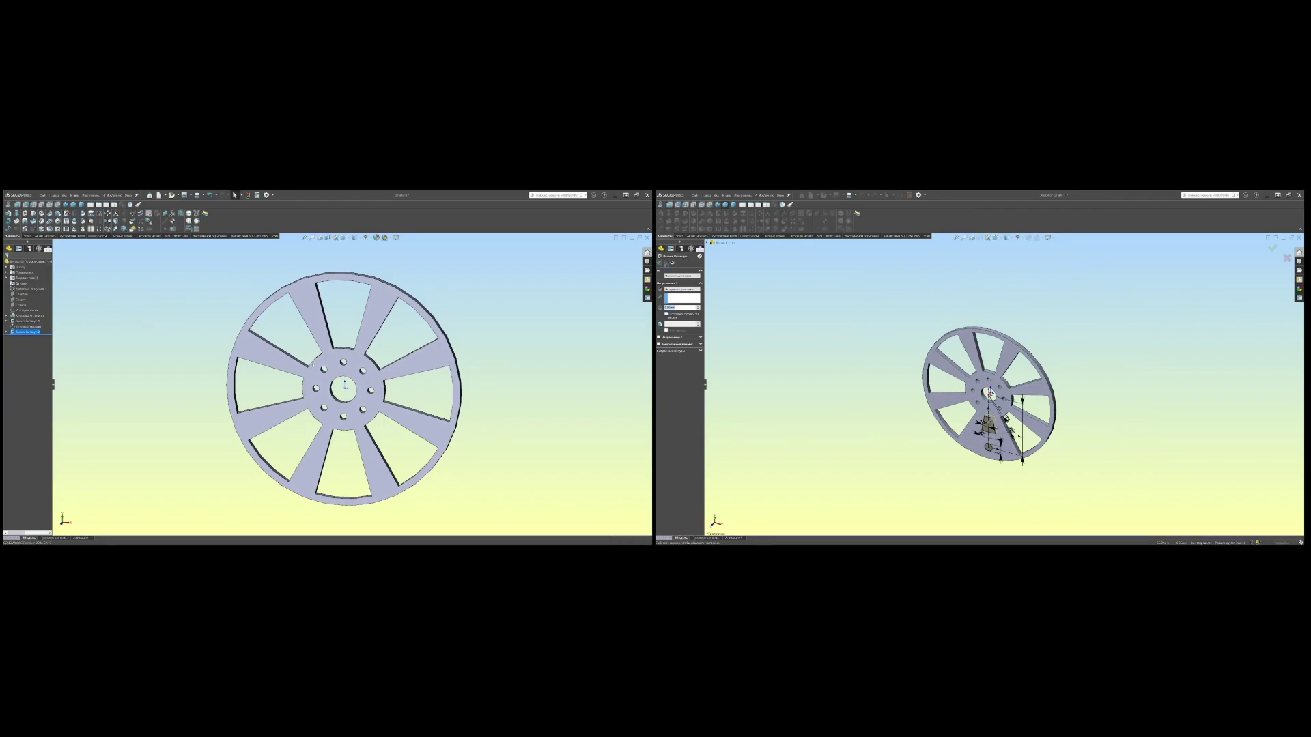
{"action": "right_click", "coordinate": [696, 290]}
{"action": "left_click", "coordinate": [695, 361]}
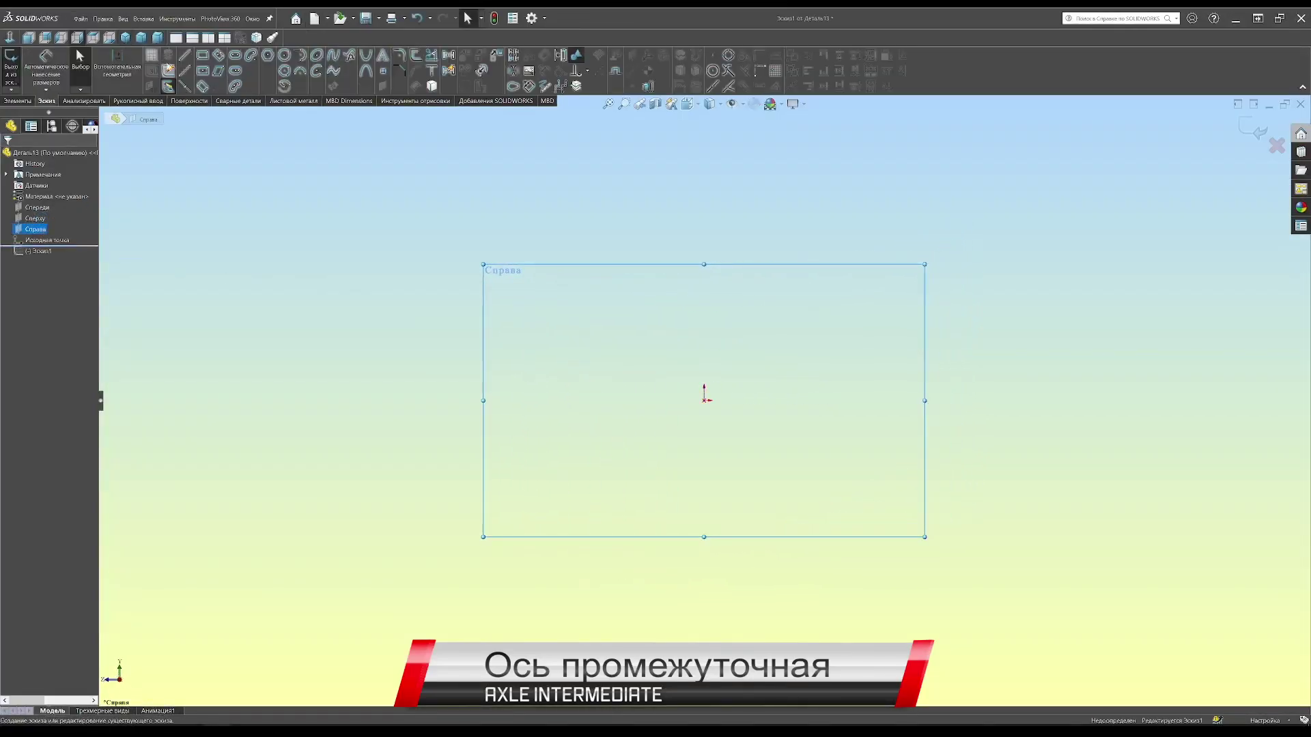
- Sketch concentric circles at the origin with Ø6 outer and Ø2 inner diameters
{"action": "left_click", "coordinate": [704, 401]}
{"action": "left_click", "coordinate": [704, 401]}
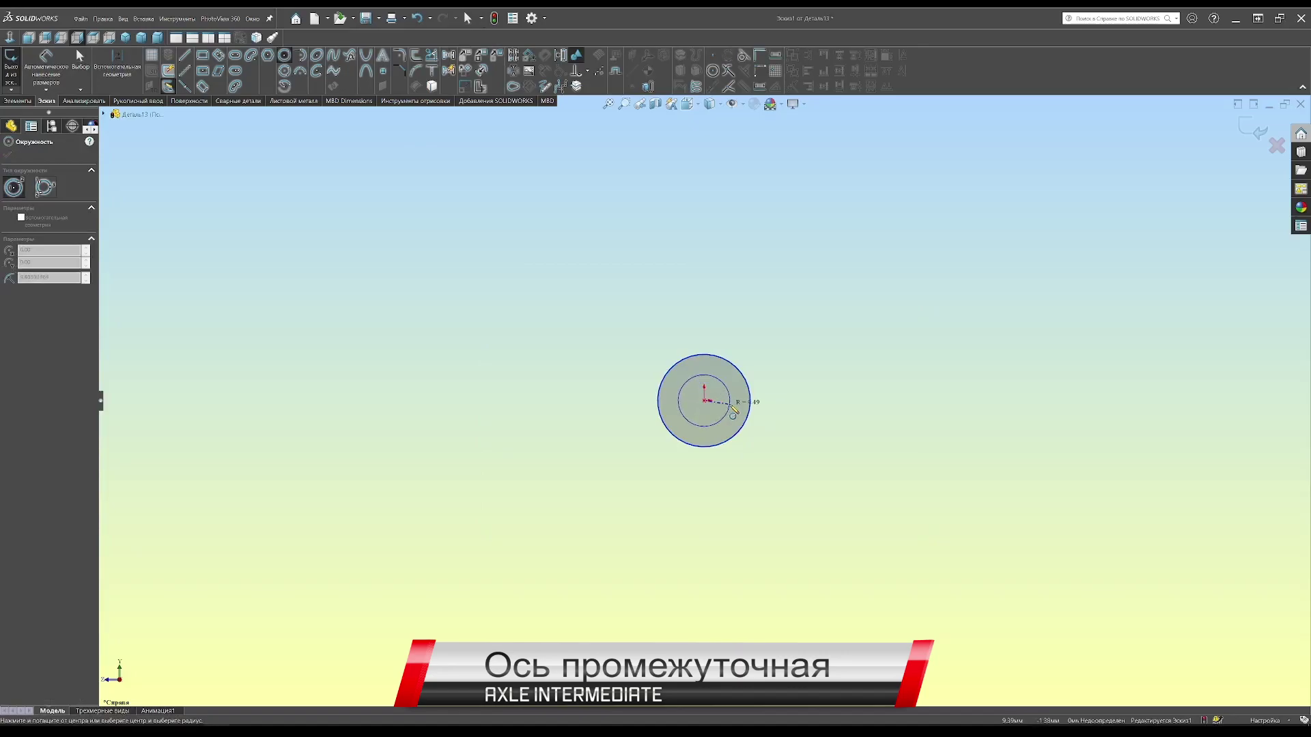
{"action": "left_click", "coordinate": [46, 58]}
{"action": "left_click", "coordinate": [736, 369]}
{"action": "left_click", "coordinate": [756, 336]}
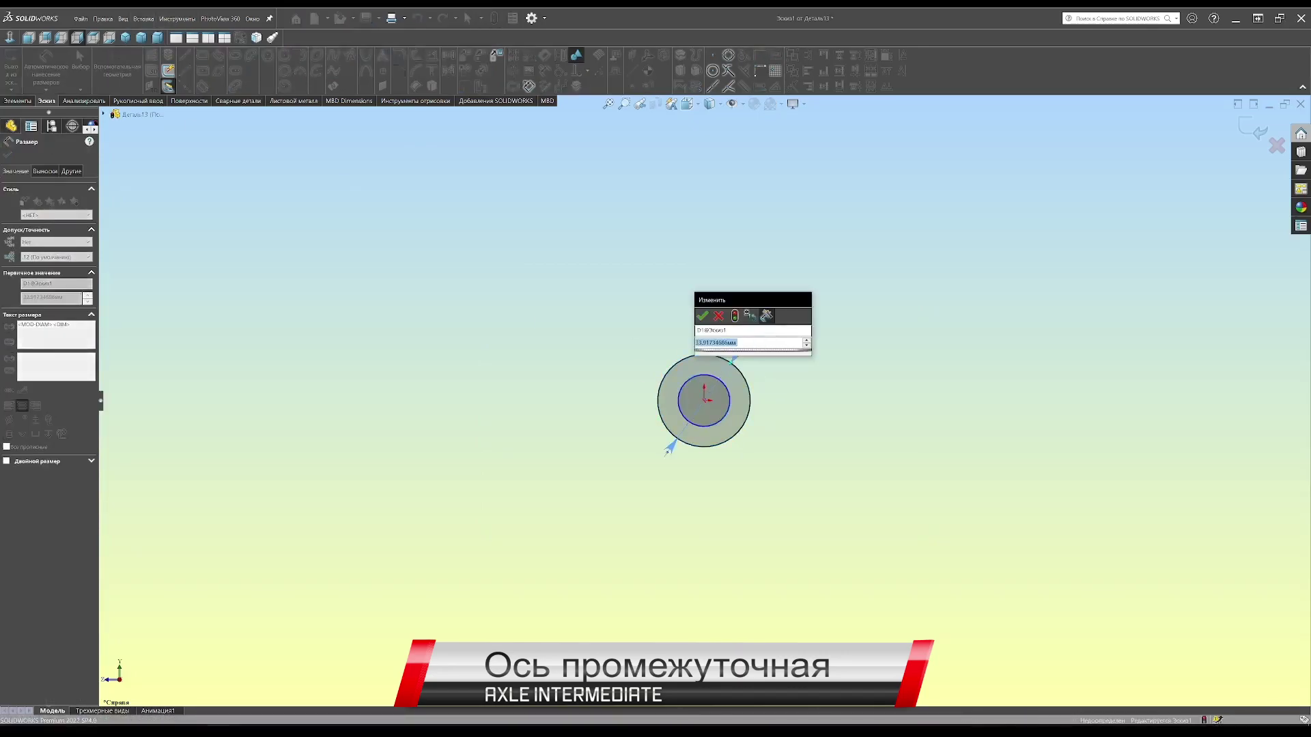
{"action": "type", "text": "6"}
{"action": "key", "text": "Return"}
{"action": "left_click", "coordinate": [686, 382]}
{"action": "left_click", "coordinate": [639, 360]}
{"action": "type", "text": "2"}
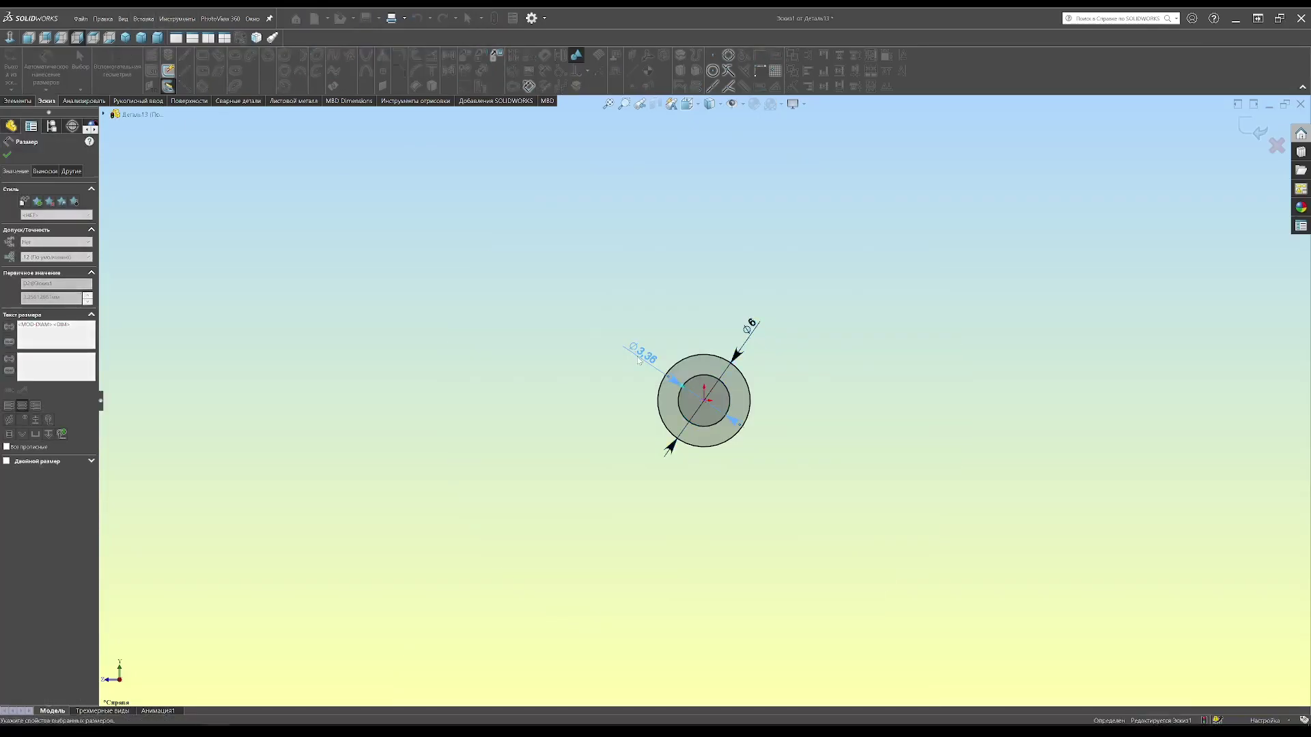
{"action": "key", "text": "Return"}
- Boss-extrude the ring sketch 5 deep and open the tube's material options
{"action": "left_click", "coordinate": [17, 101]}
{"action": "left_click", "coordinate": [43, 75]}
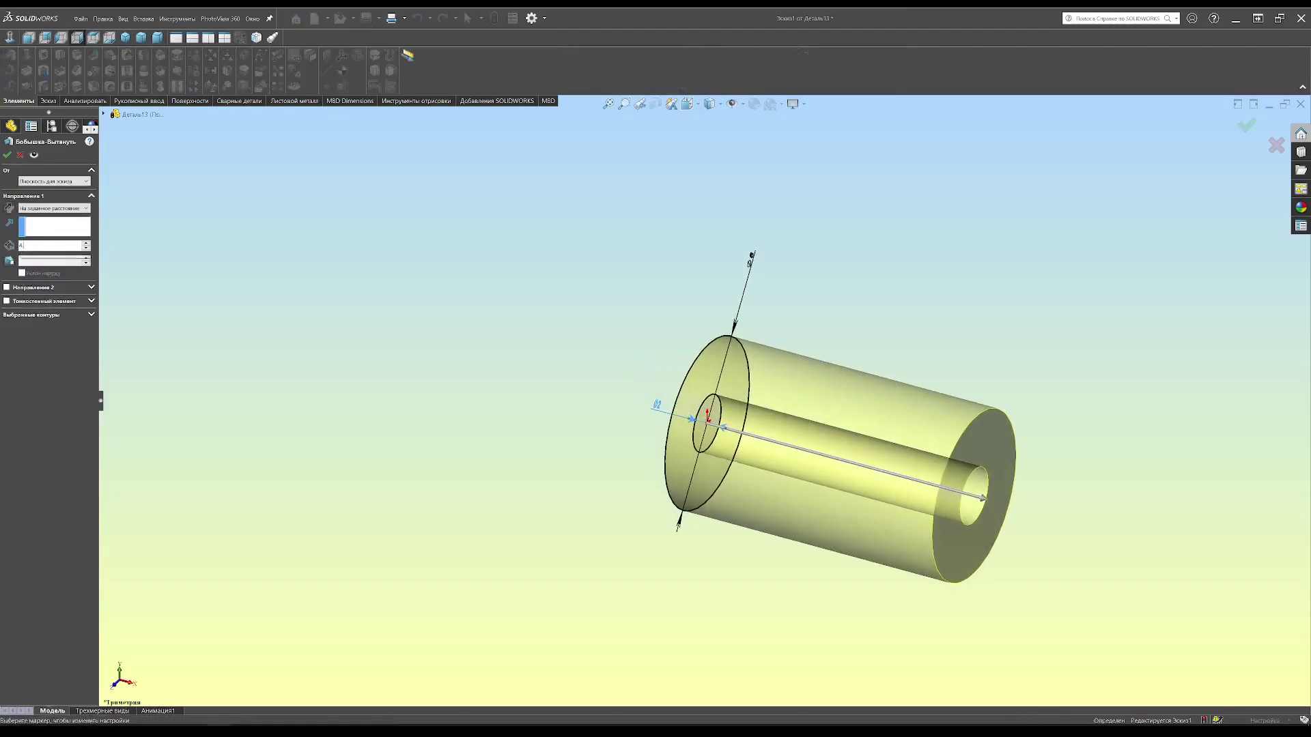
{"action": "type", "text": "50мм"}
{"action": "key", "text": "Return"}
{"action": "middle_click_drag", "start_coordinate": [878, 478], "coordinate": [858, 459]}
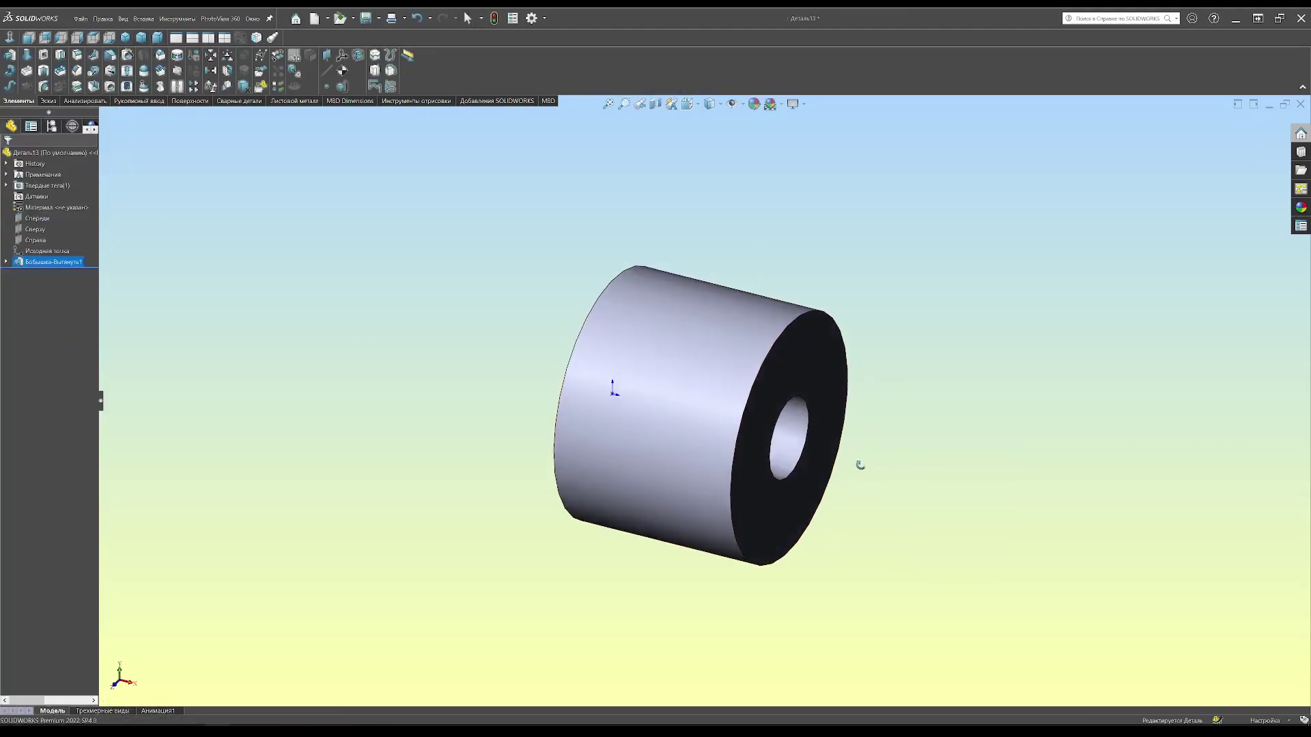
{"action": "right_click", "coordinate": [49, 211]}
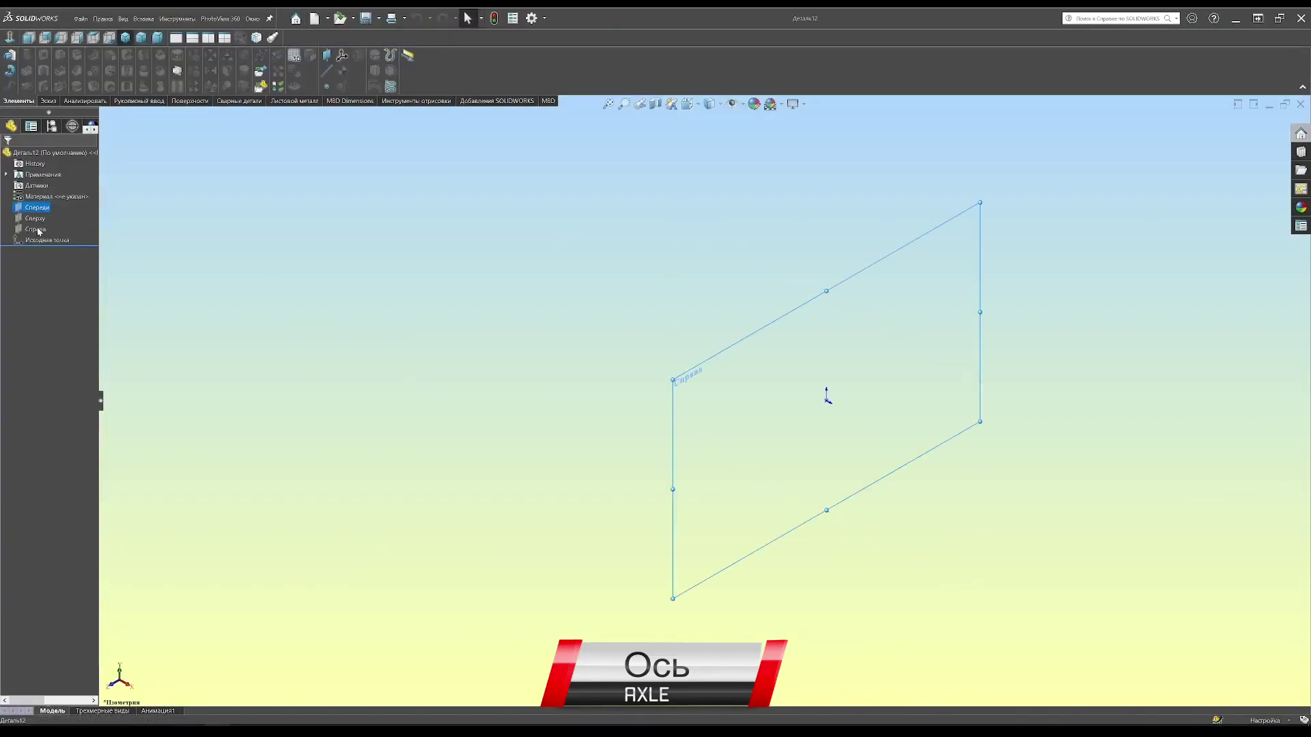
- Sketch and extrude the dimensioned flange disc and the long shaft cylinder on the Right plane
{"action": "left_click", "coordinate": [37, 231]}
{"action": "left_click_drag", "start_coordinate": [703, 400], "coordinate": [729, 400]}
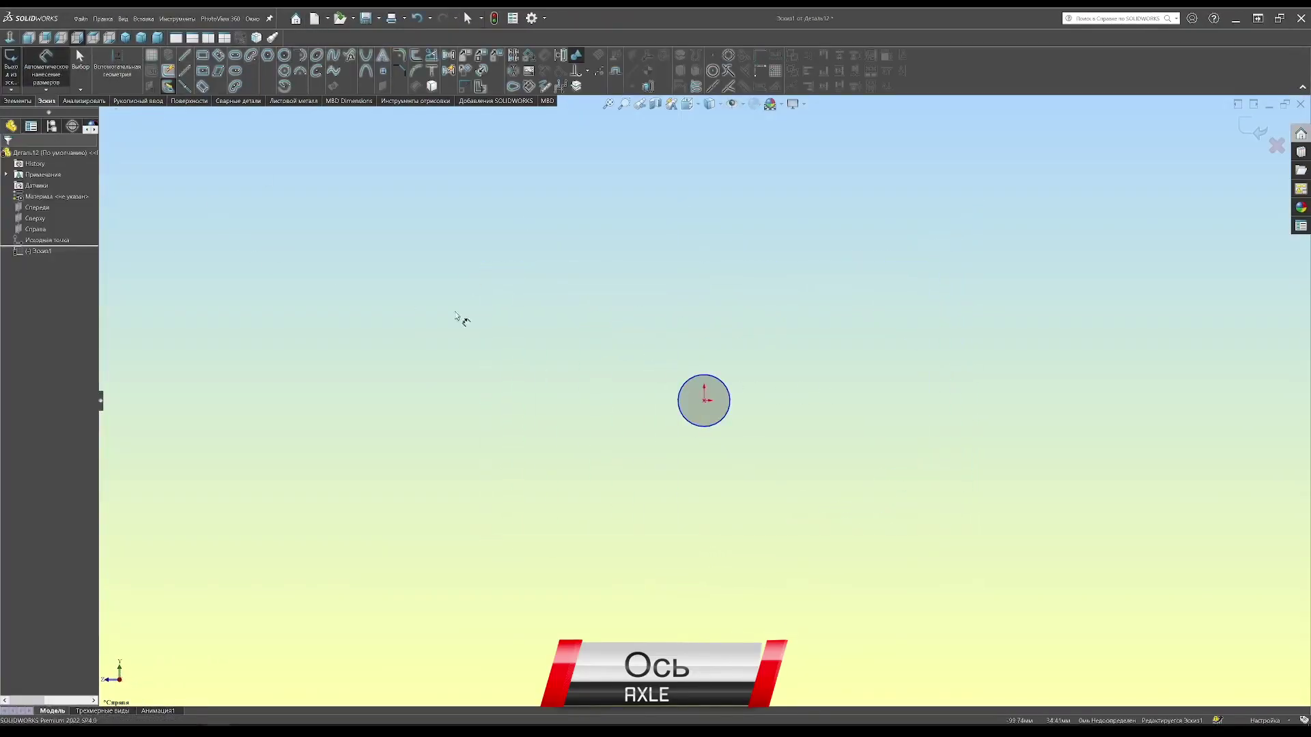
{"action": "left_click", "coordinate": [689, 382]}
{"action": "left_click", "coordinate": [730, 359]}
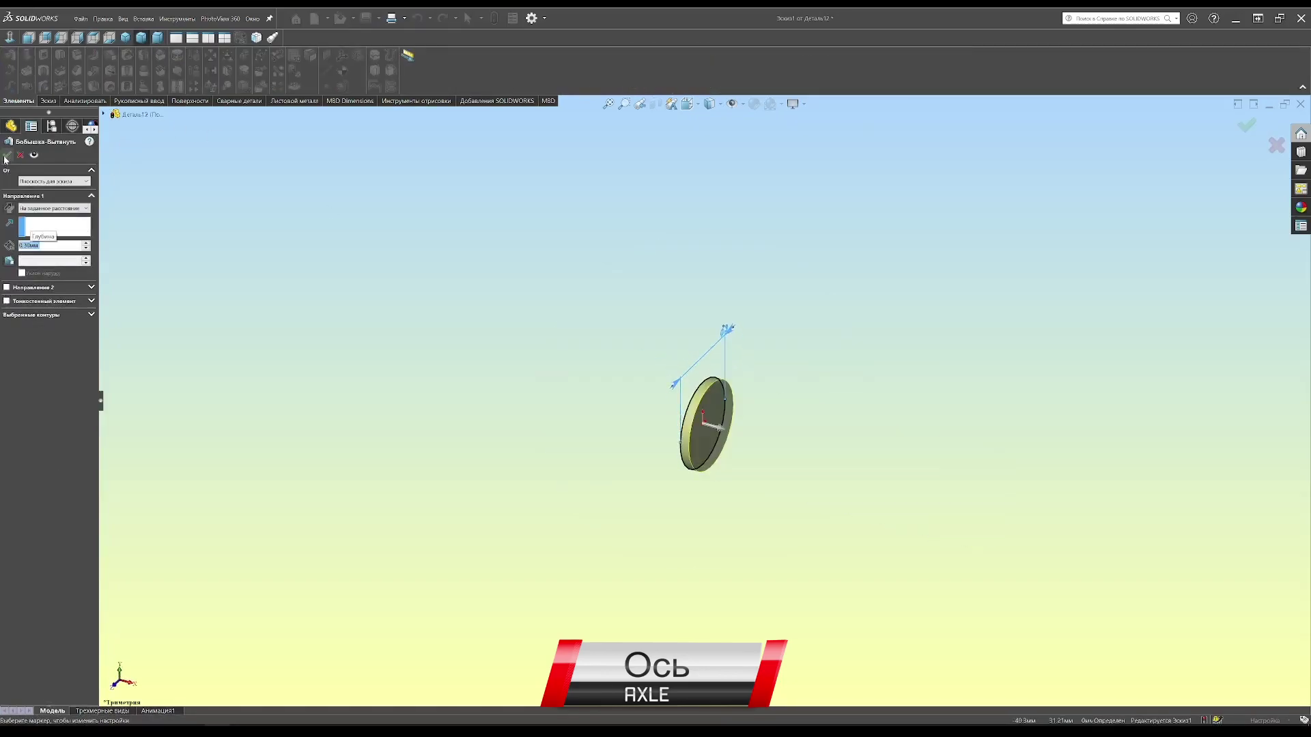
{"action": "left_click", "coordinate": [284, 55]}
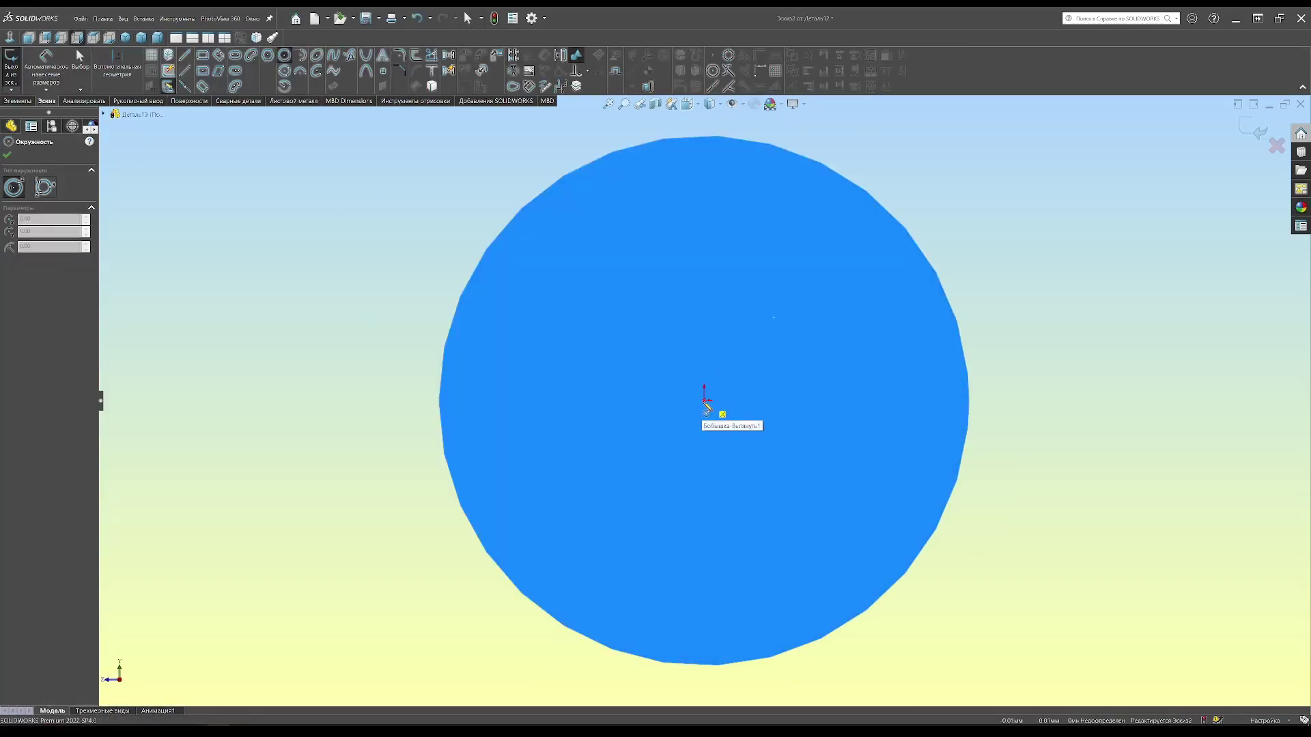
{"action": "left_click", "coordinate": [705, 399]}
{"action": "left_click", "coordinate": [776, 409]}
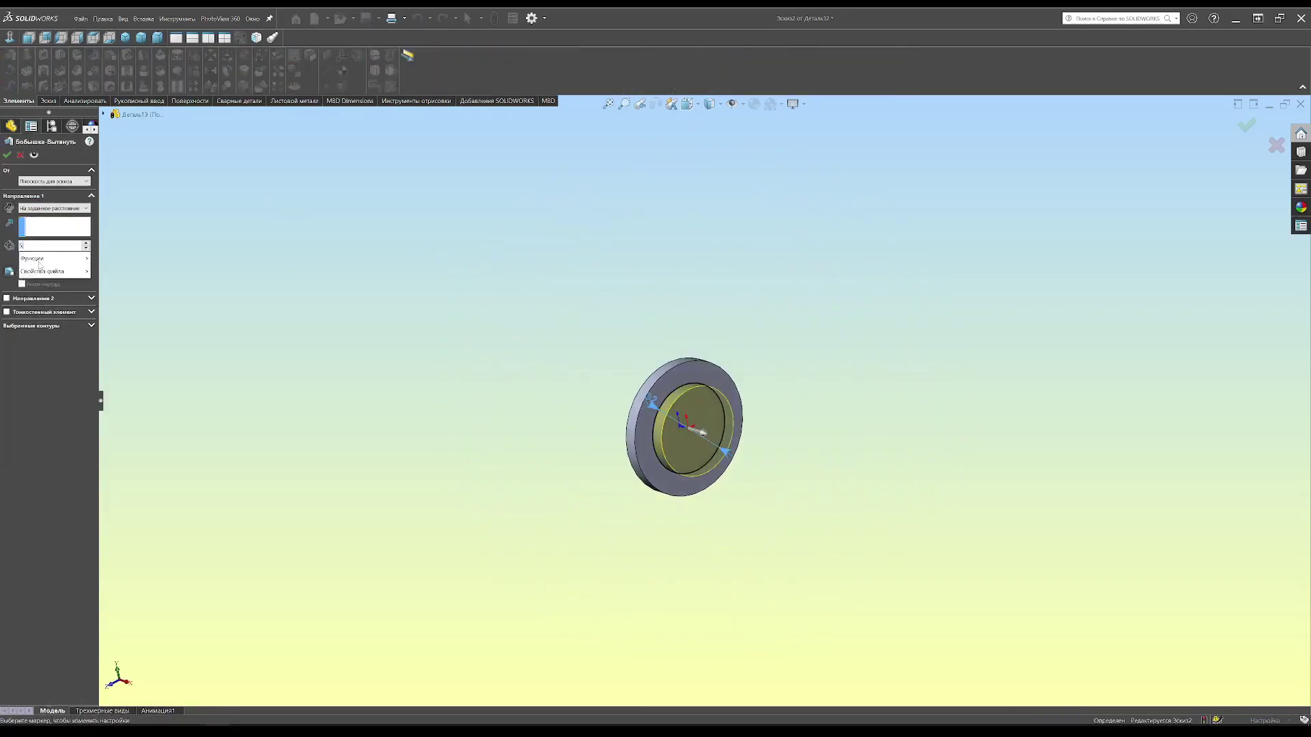
{"action": "key", "text": "Return"}
{"action": "left_click", "coordinate": [6, 155]}
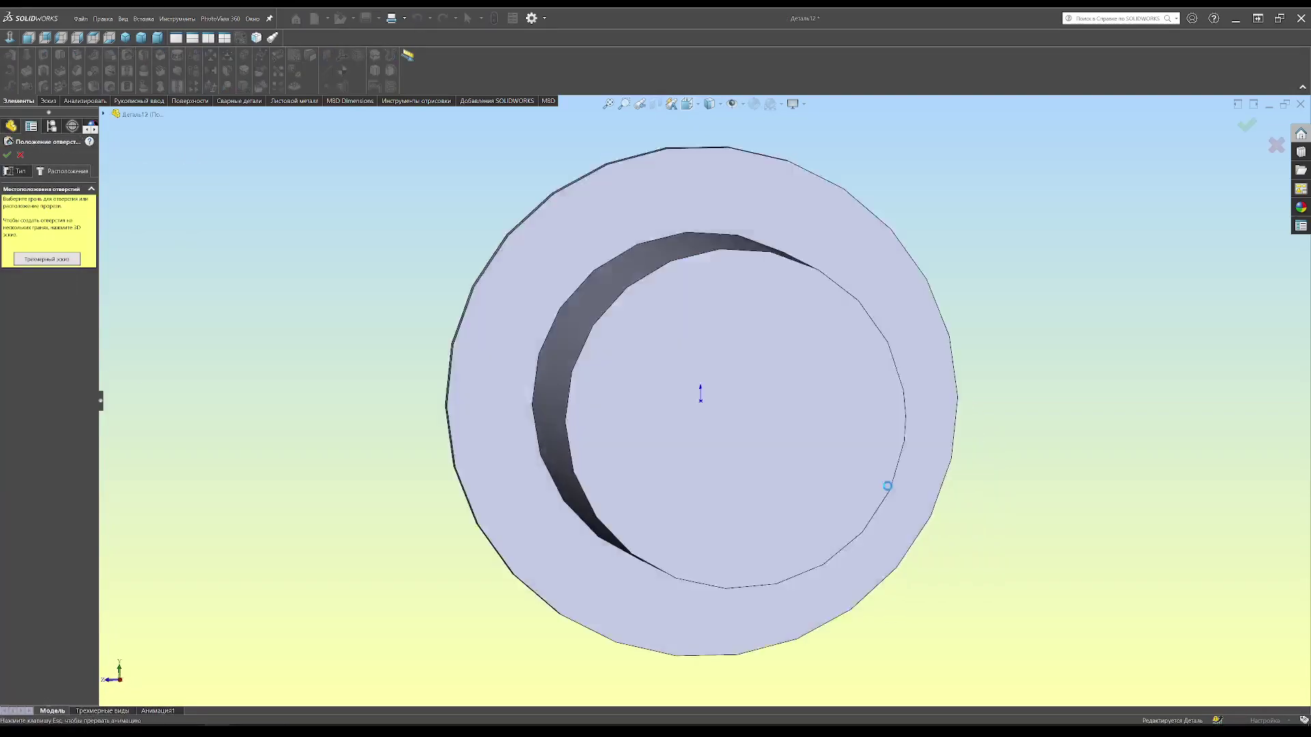
- Add a Hole Wizard tapped hole in the shaft end and chamfer its inner edge
{"action": "right_click", "coordinate": [705, 401]}
{"action": "left_click", "coordinate": [731, 432]}
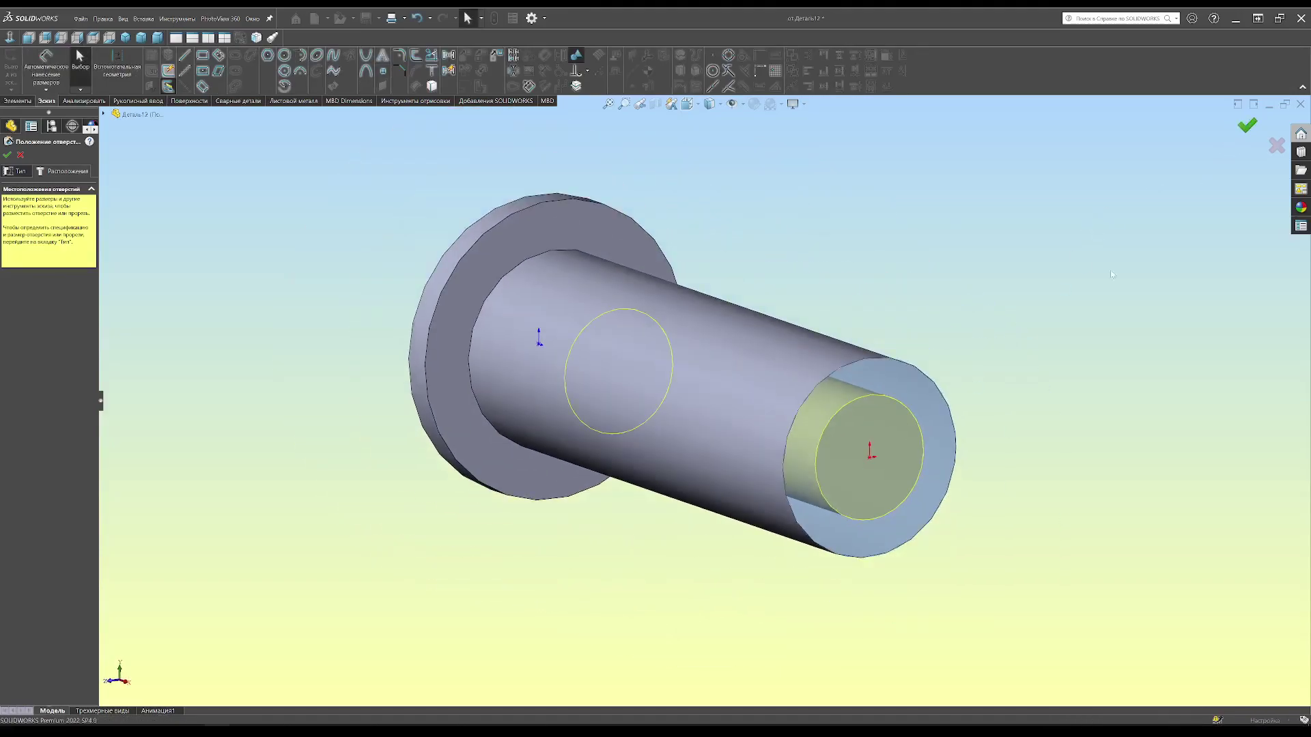
{"action": "key", "text": "Return"}
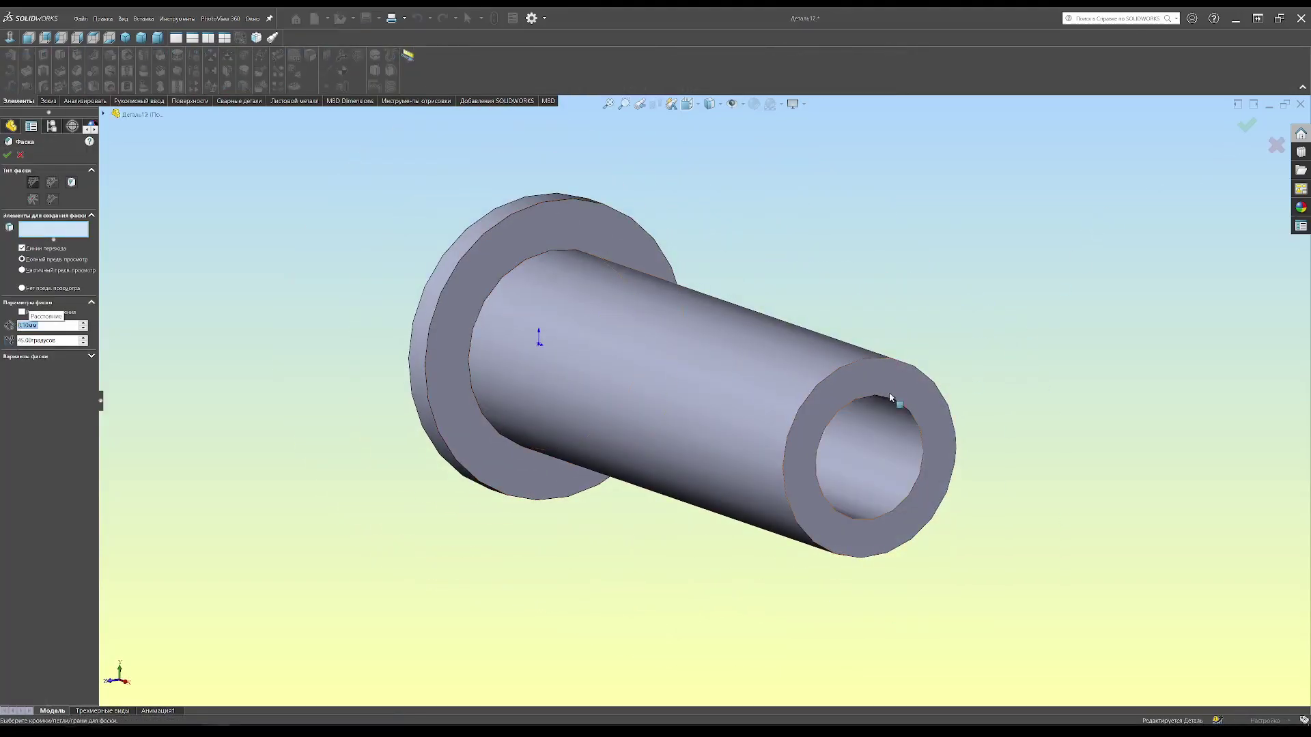
{"action": "left_click", "coordinate": [890, 397]}
{"action": "left_click", "coordinate": [1246, 125]}
- Add a cosmetic thread on the hole's end edge and assign Brass to the axle
{"action": "left_click", "coordinate": [143, 19]}
{"action": "left_click", "coordinate": [326, 519]}
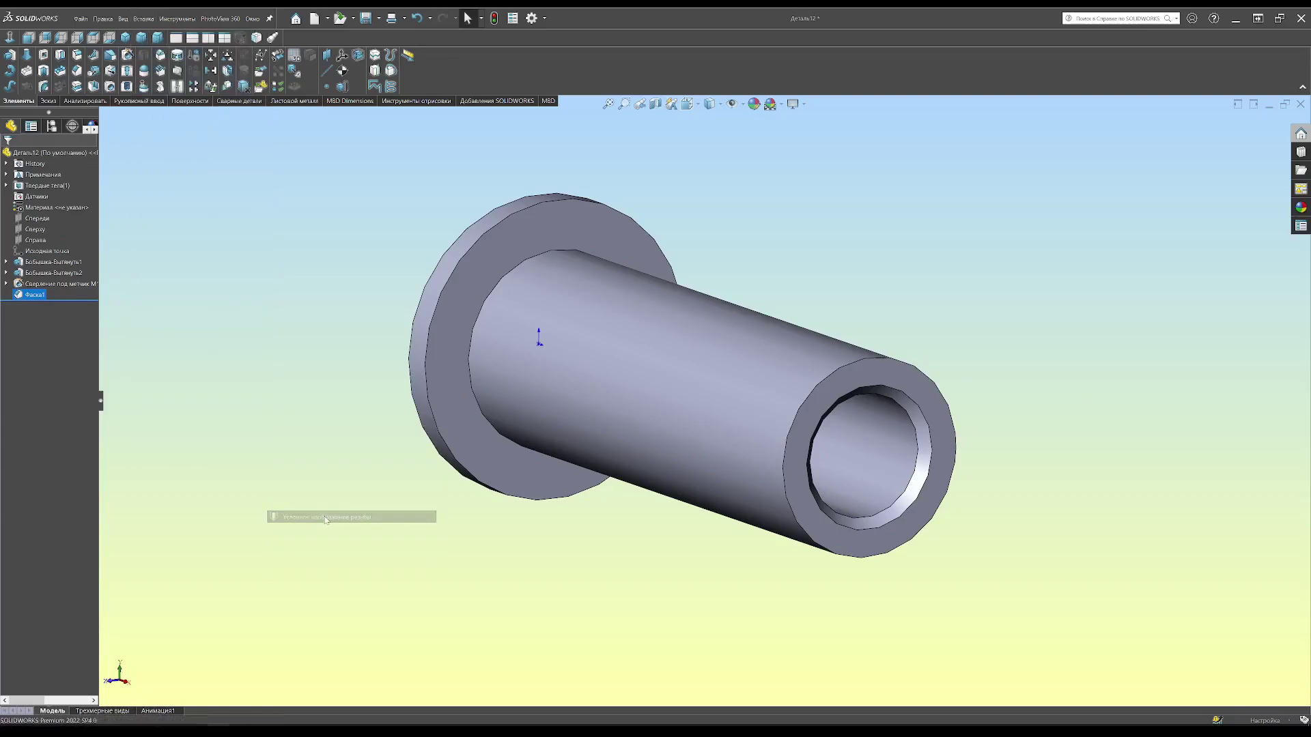
{"action": "left_click", "coordinate": [953, 447]}
{"action": "key", "text": "Return"}
{"action": "middle_click_drag", "start_coordinate": [990, 437], "coordinate": [959, 451]}
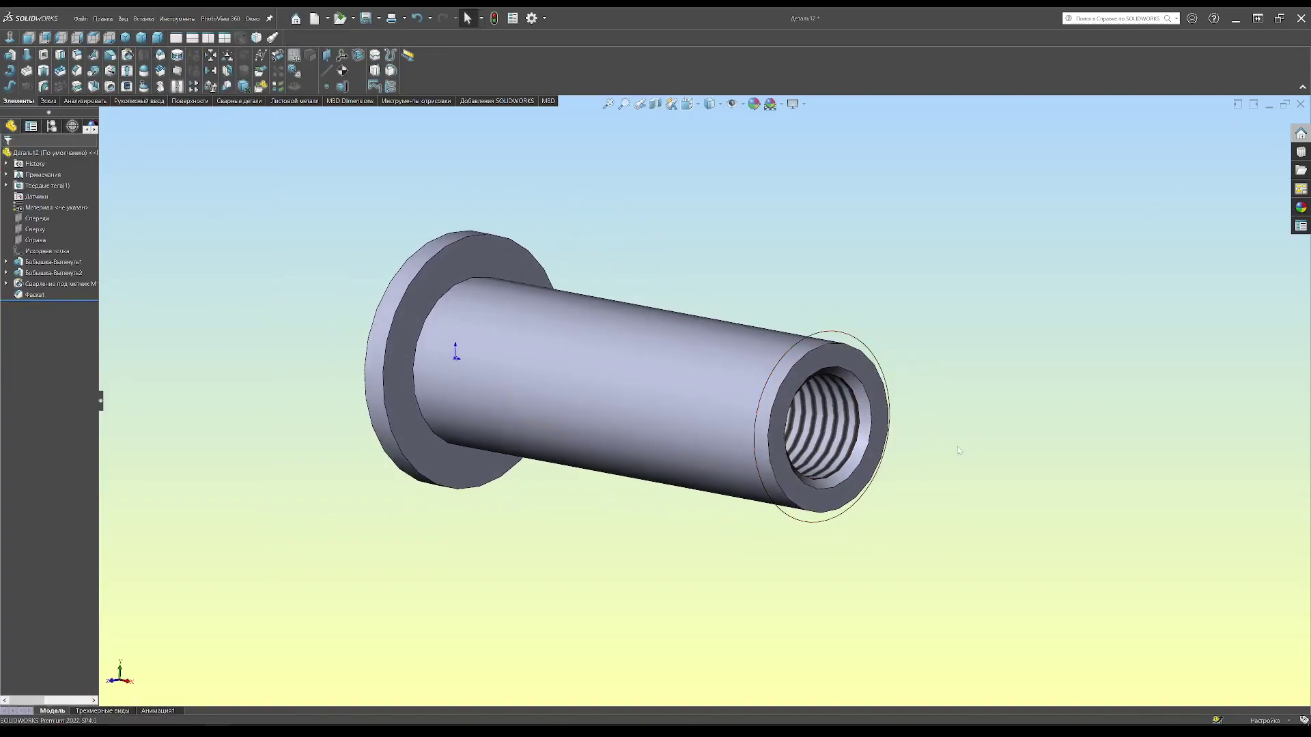
{"action": "right_click", "coordinate": [56, 207]}
{"action": "left_click", "coordinate": [103, 311]}
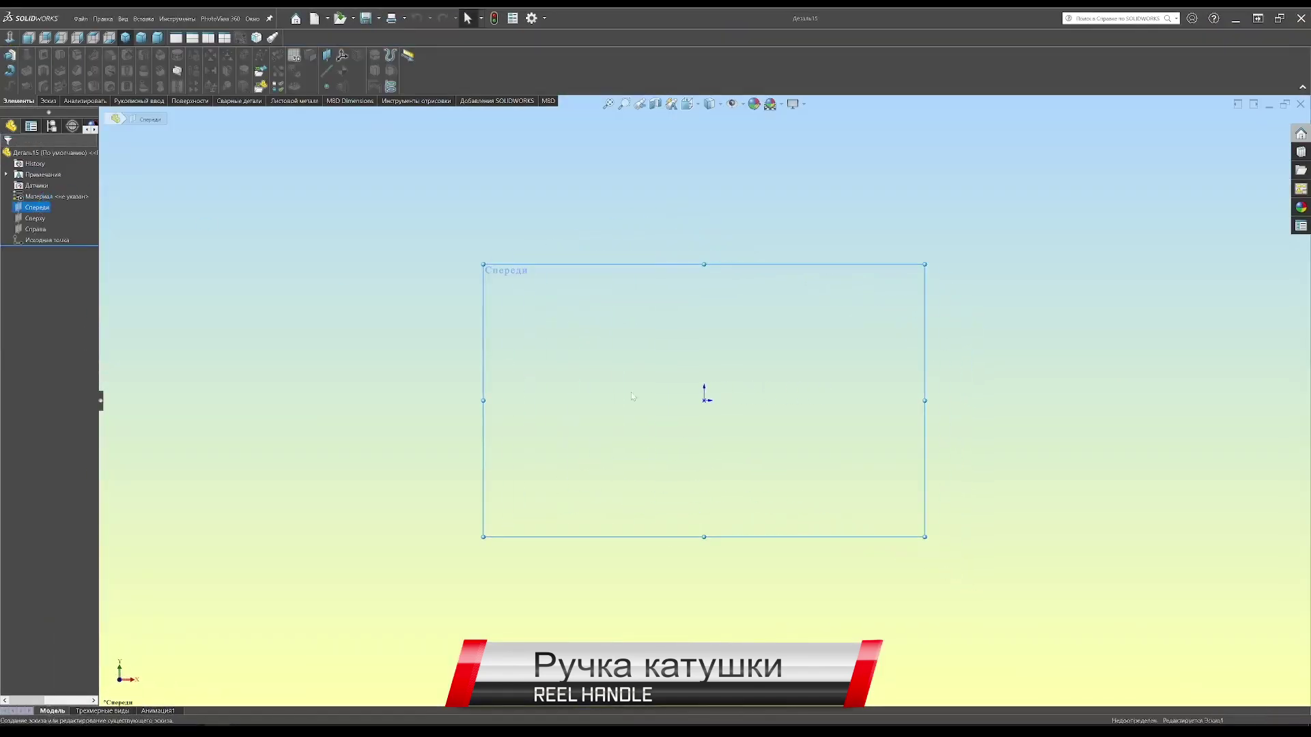
- Sketch the handle profile on the Front plane with lines, a vertical centerline and a tangent arc
{"action": "key", "text": "l"}
{"action": "left_click_drag", "start_coordinate": [697, 398], "coordinate": [811, 398]}
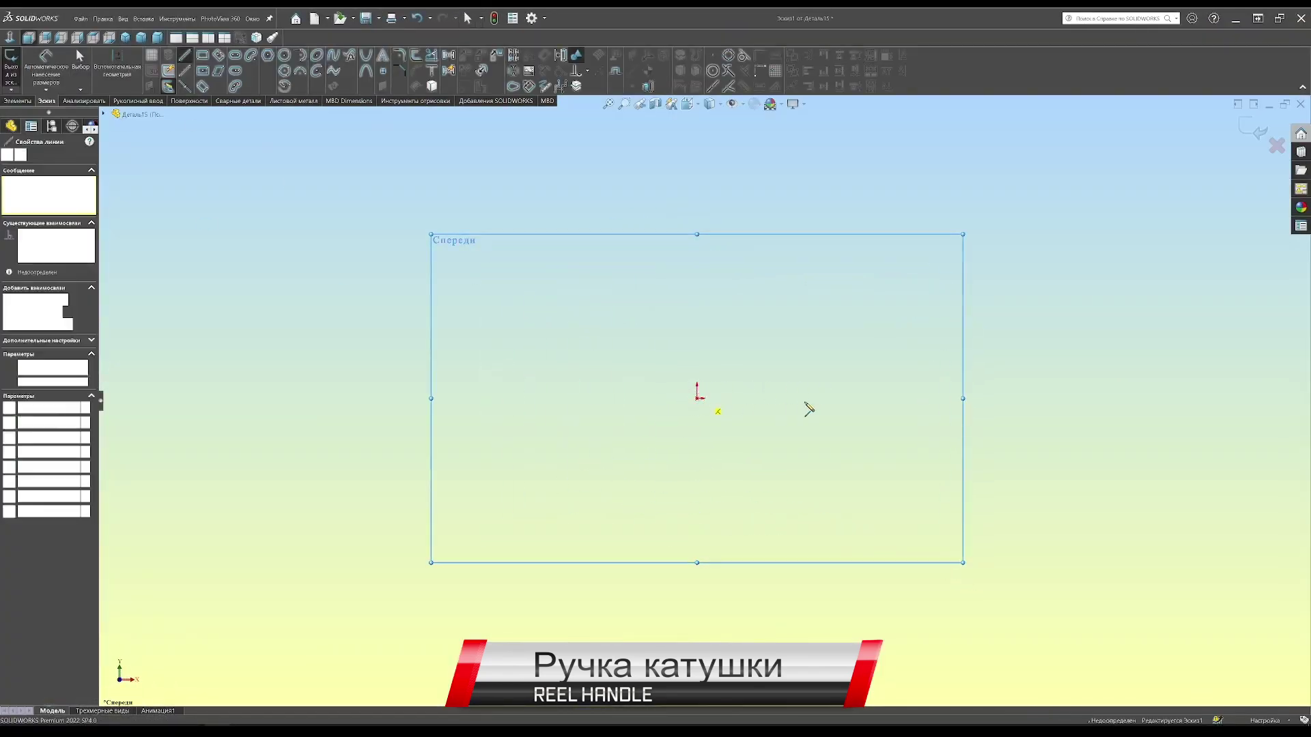
{"action": "double_click", "coordinate": [789, 431]}
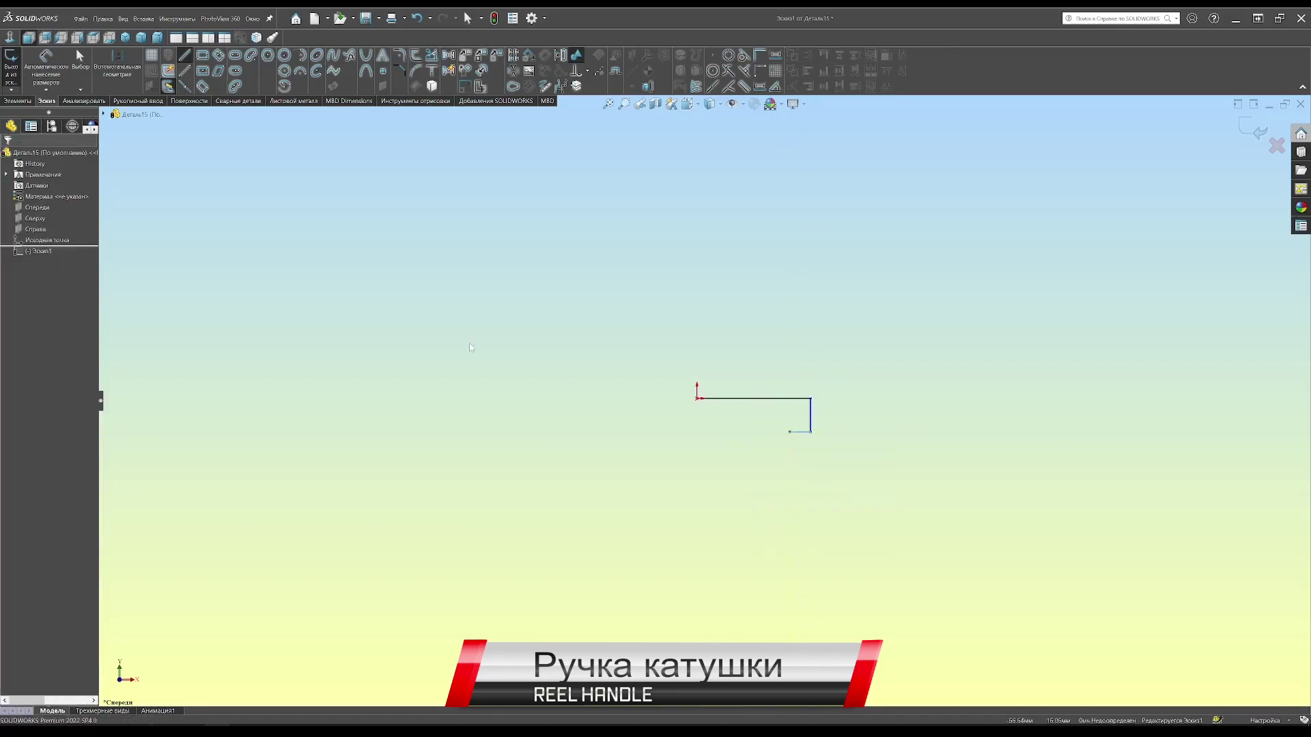
{"action": "left_click", "coordinate": [754, 398]}
{"action": "double_click", "coordinate": [753, 544]}
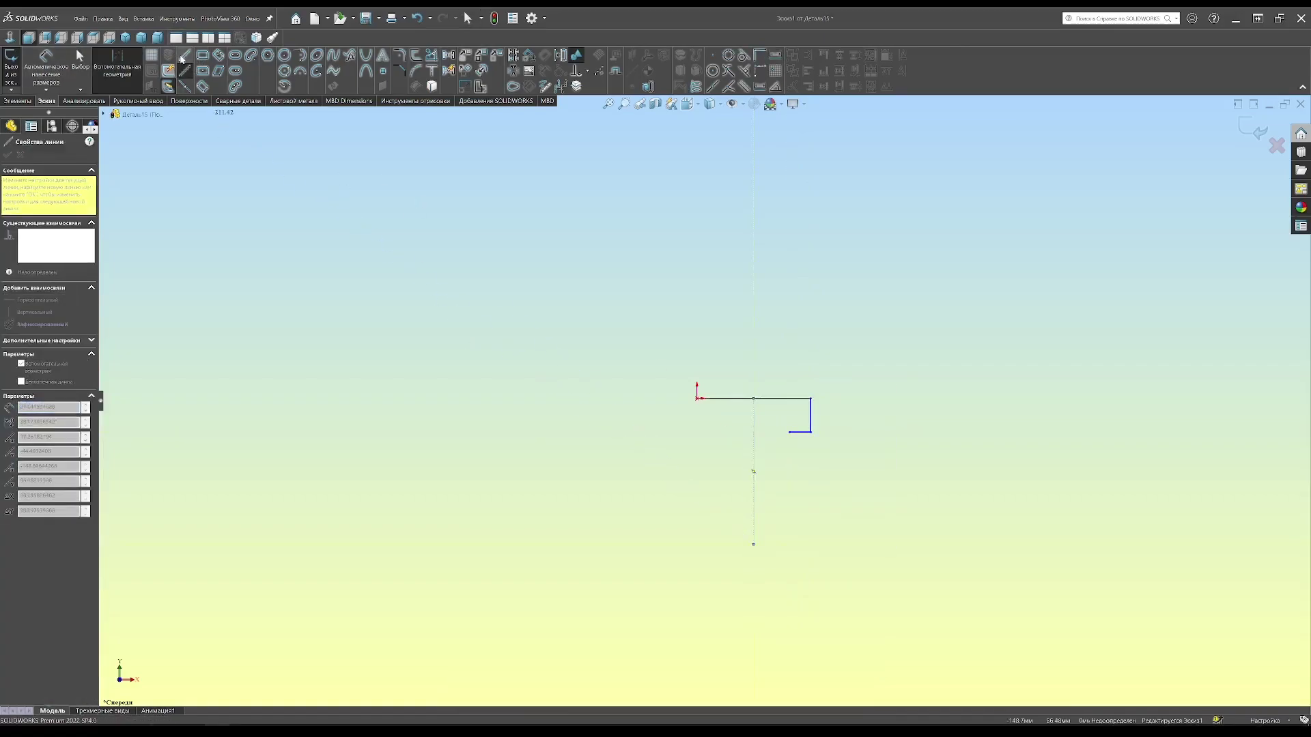
{"action": "left_click", "coordinate": [697, 398]}
{"action": "left_click", "coordinate": [696, 432]}
{"action": "left_click", "coordinate": [717, 432]}
{"action": "key", "text": "a"}
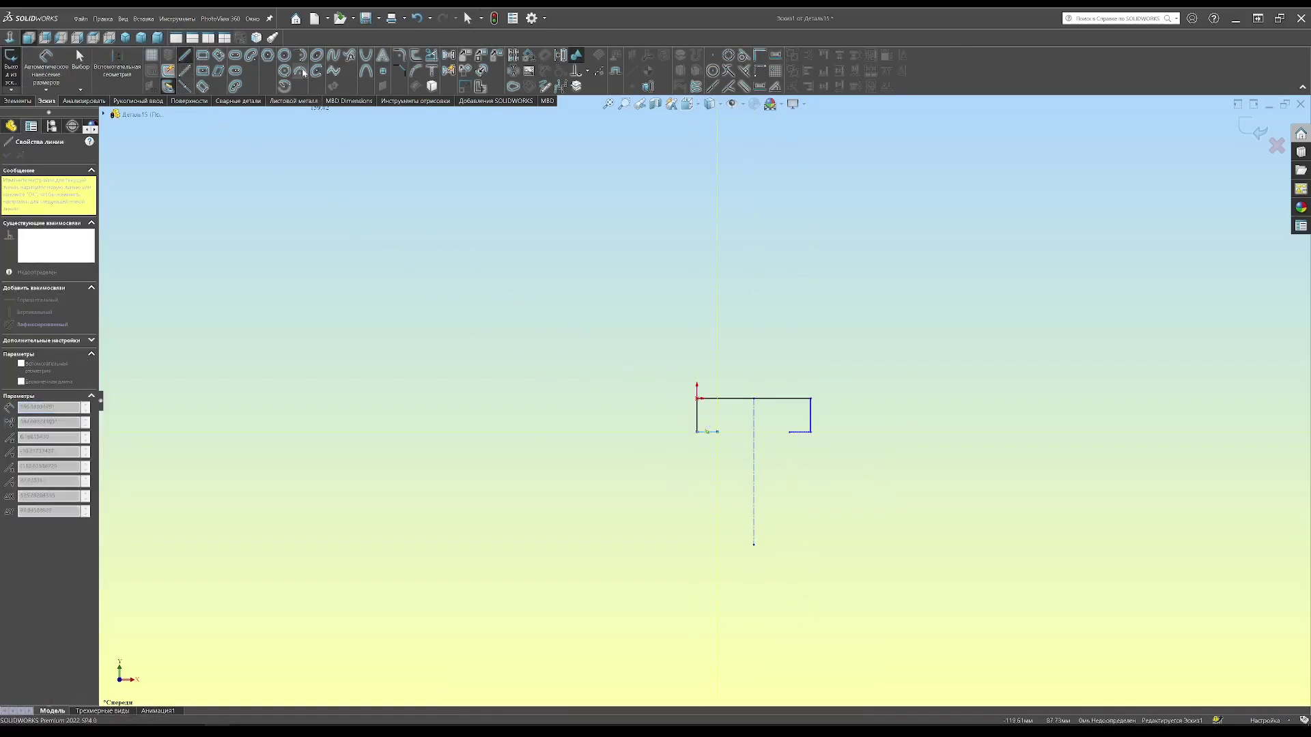
{"action": "left_click", "coordinate": [789, 431]}
{"action": "right_click", "coordinate": [789, 432]}
{"action": "left_click", "coordinate": [812, 413]}
- Make a profile point coincident with the centerline and dimension the shoulder width 0,5
{"action": "scroll", "coordinate": [775, 459], "scroll_direction": "down", "scroll_amount": 5}
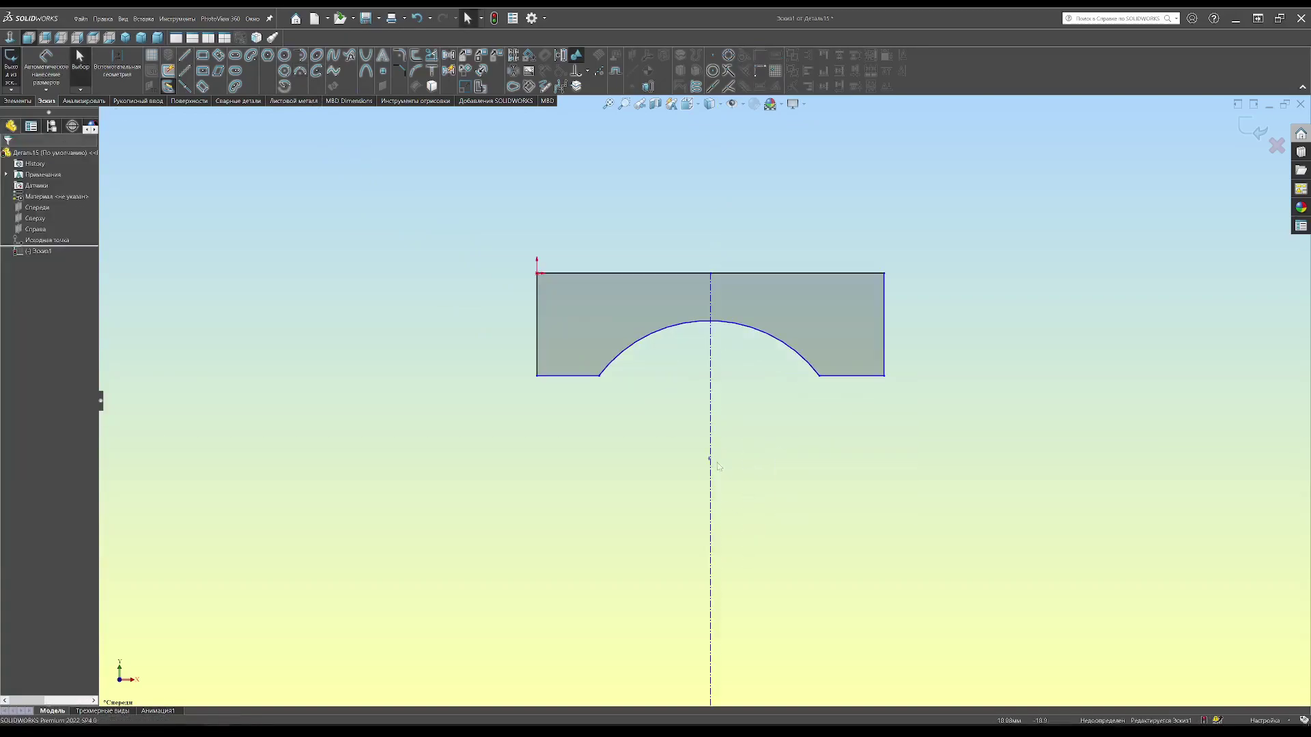
{"action": "left_click", "coordinate": [711, 440]}
{"action": "left_click", "coordinate": [28, 300]}
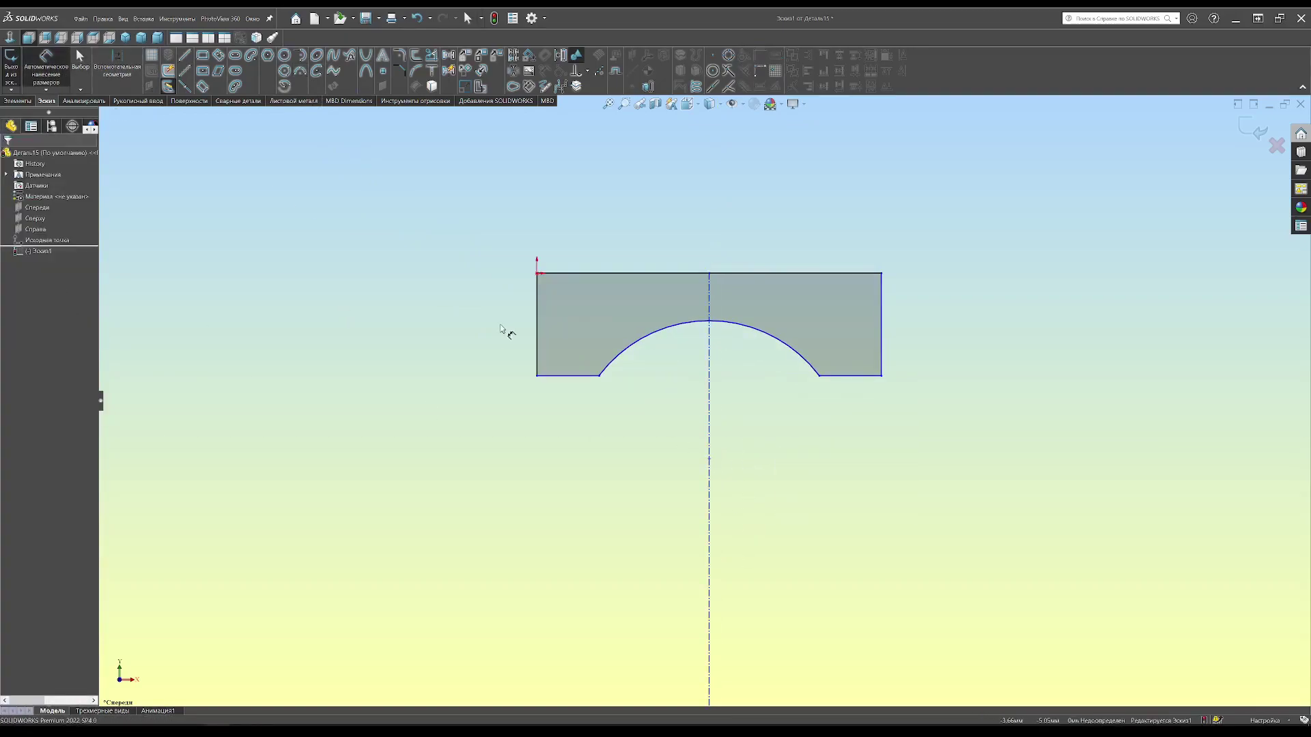
{"action": "left_click", "coordinate": [536, 334]}
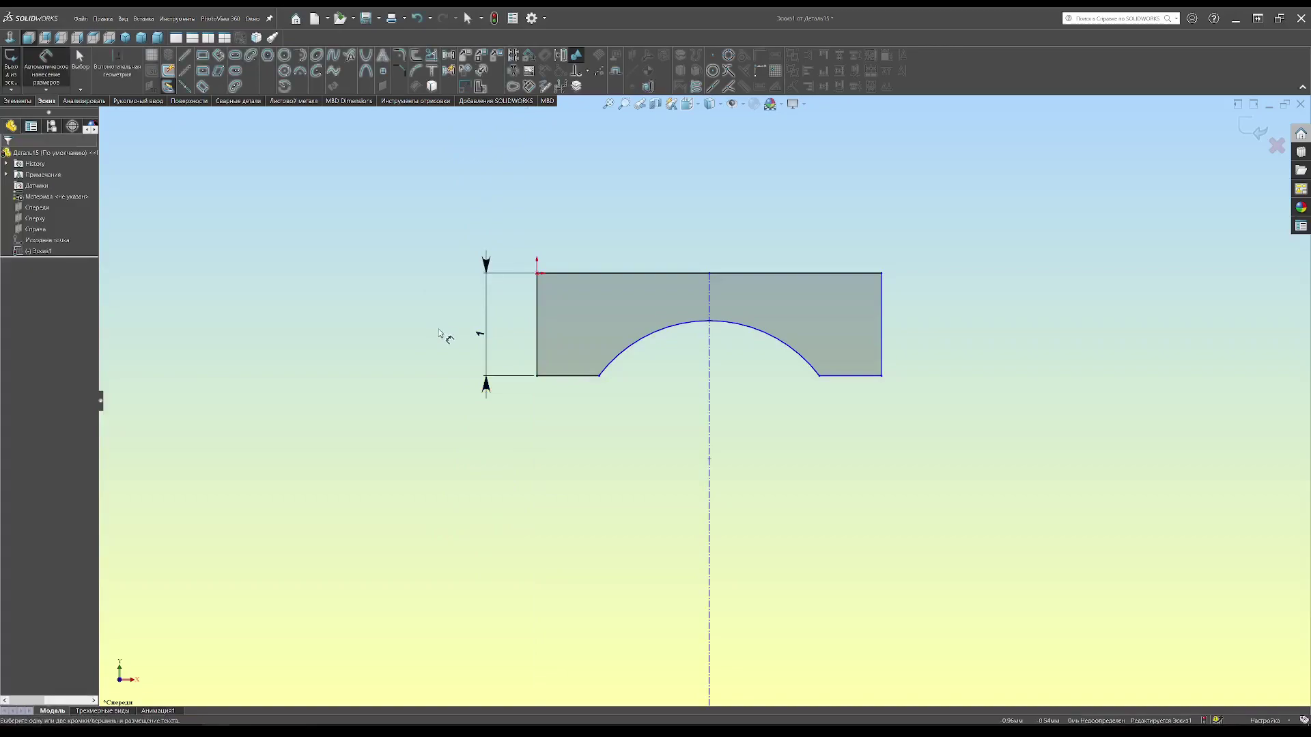
{"action": "left_click", "coordinate": [567, 375]}
{"action": "left_click", "coordinate": [577, 403]}
{"action": "type", "text": "0,5"}
{"action": "key", "text": "Return"}
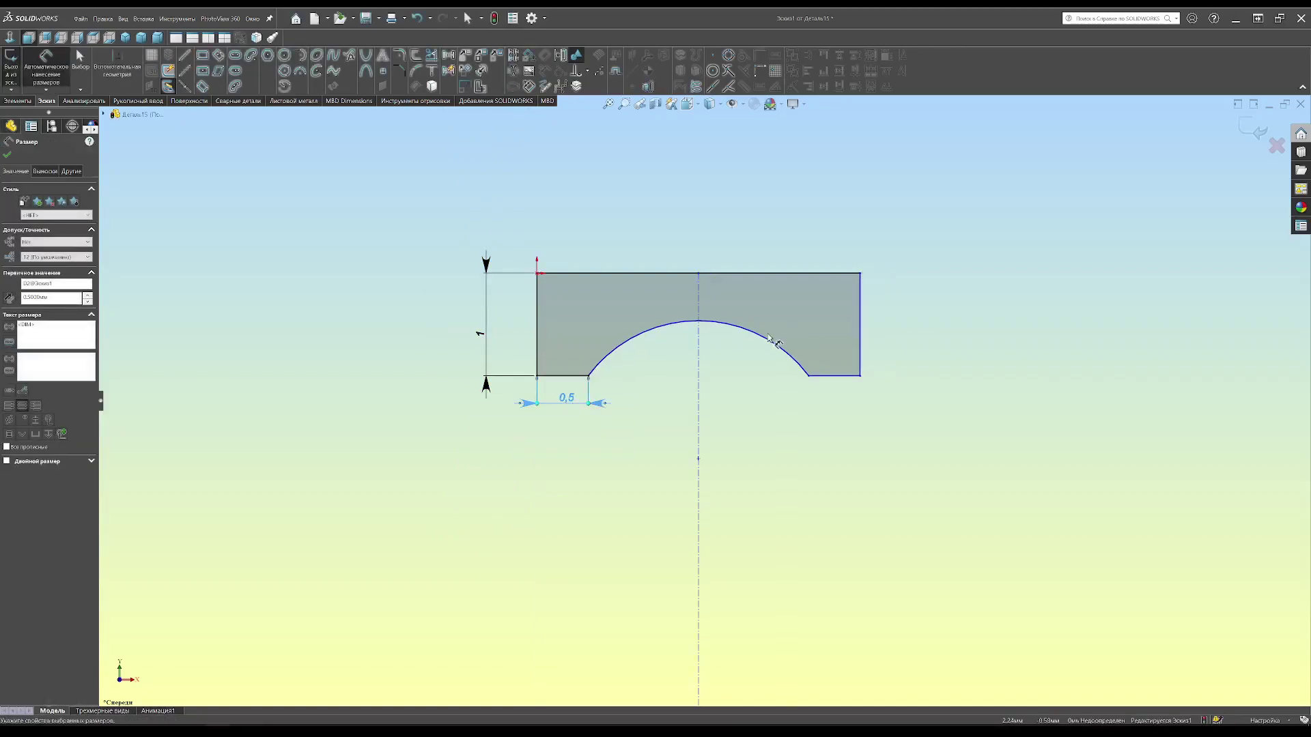
- Set the arc radius to R4, make the bottom lines collinear, and pull the arc end left
{"action": "left_click", "coordinate": [785, 353]}
{"action": "left_click", "coordinate": [932, 348]}
{"action": "type", "text": "4"}
{"action": "key", "text": "Return"}
{"action": "left_click", "coordinate": [1271, 376]}
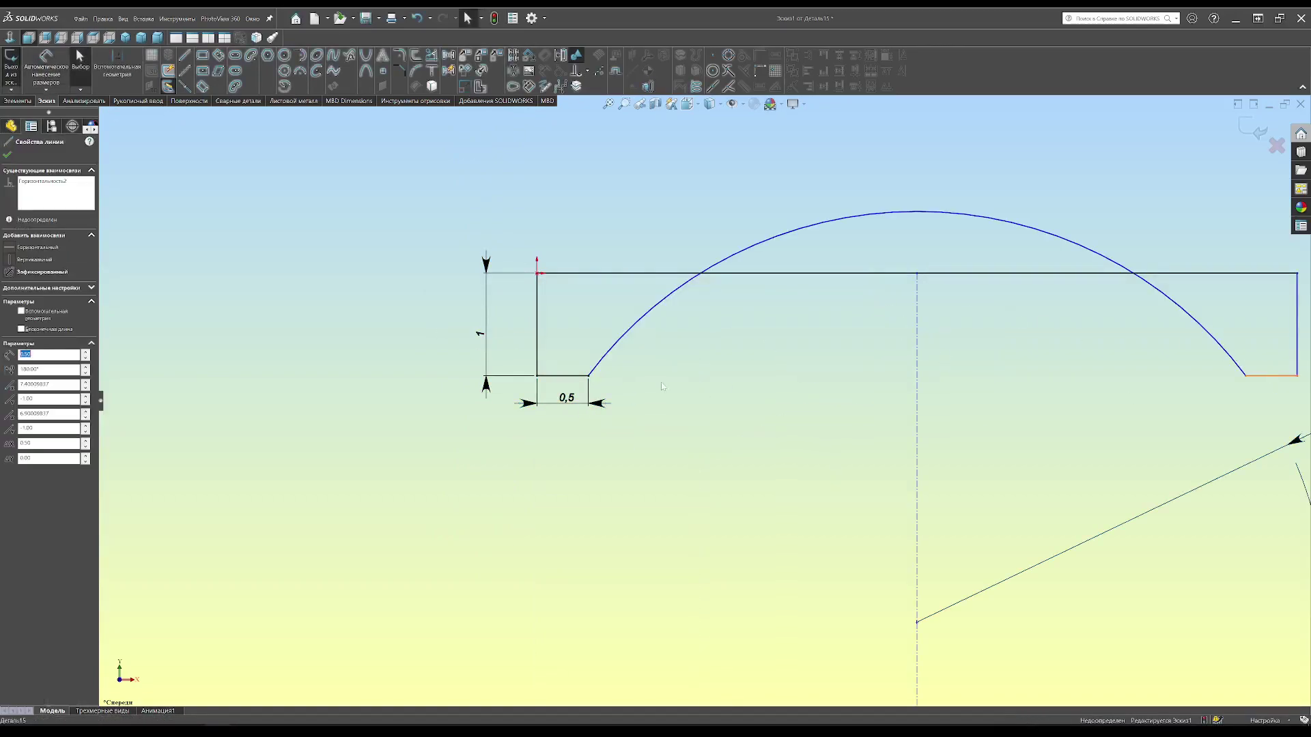
{"action": "left_click", "coordinate": [563, 376], "text": "ctrl"}
{"action": "left_click", "coordinate": [26, 312]}
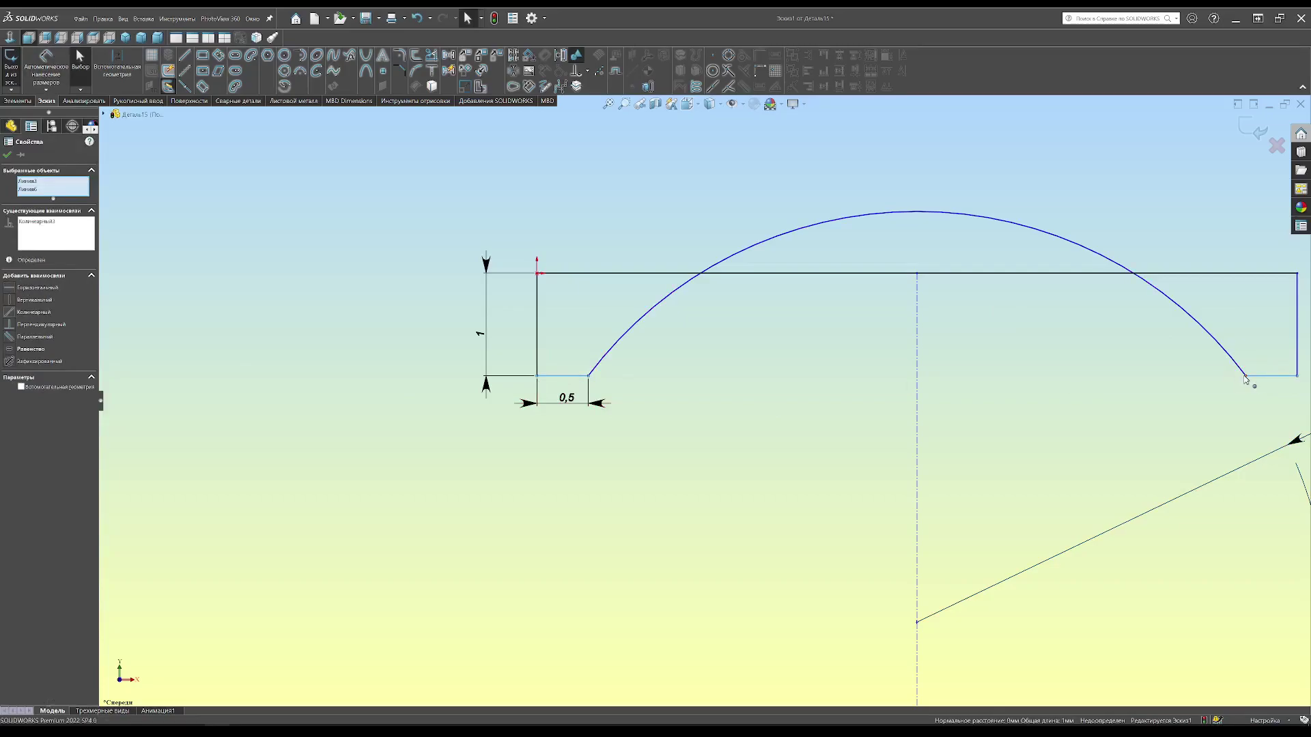
{"action": "scroll", "coordinate": [701, 395], "scroll_direction": "up", "scroll_amount": 4}
{"action": "left_click", "coordinate": [956, 390]}
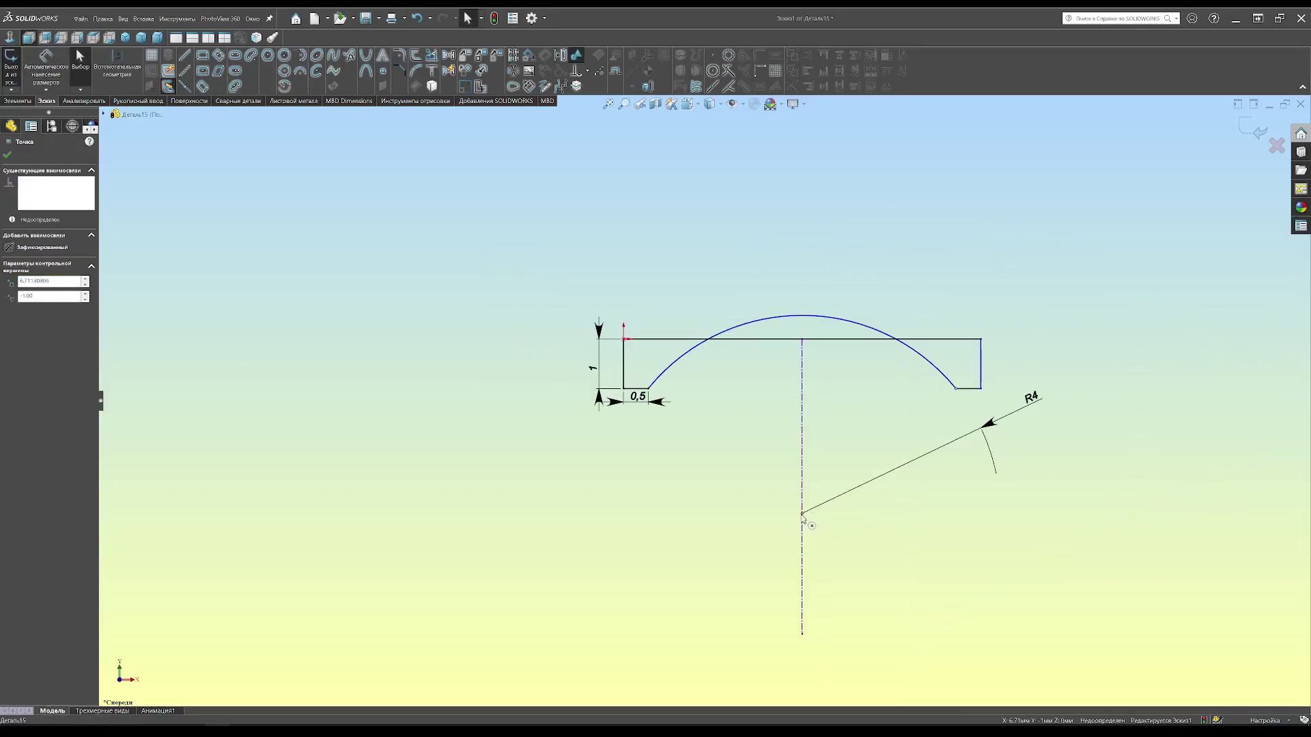
{"action": "left_click_drag", "start_coordinate": [957, 394], "coordinate": [807, 388]}
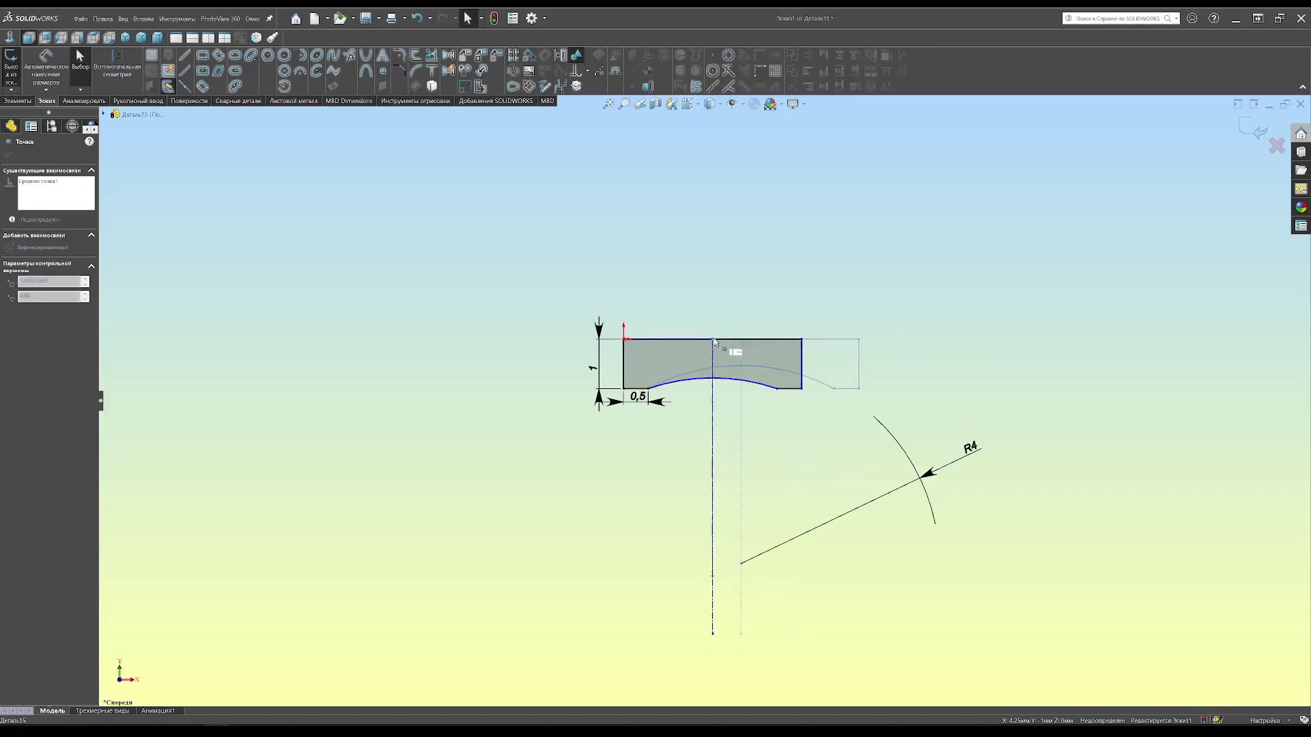
{"action": "key", "text": "Escape"}
- Dimension the profile's overall length as 4 and launch Revolve on it
{"action": "left_click", "coordinate": [46, 61]}
{"action": "left_click", "coordinate": [724, 339]}
{"action": "left_click", "coordinate": [710, 294]}
{"action": "type", "text": "4"}
{"action": "key", "text": "Return"}
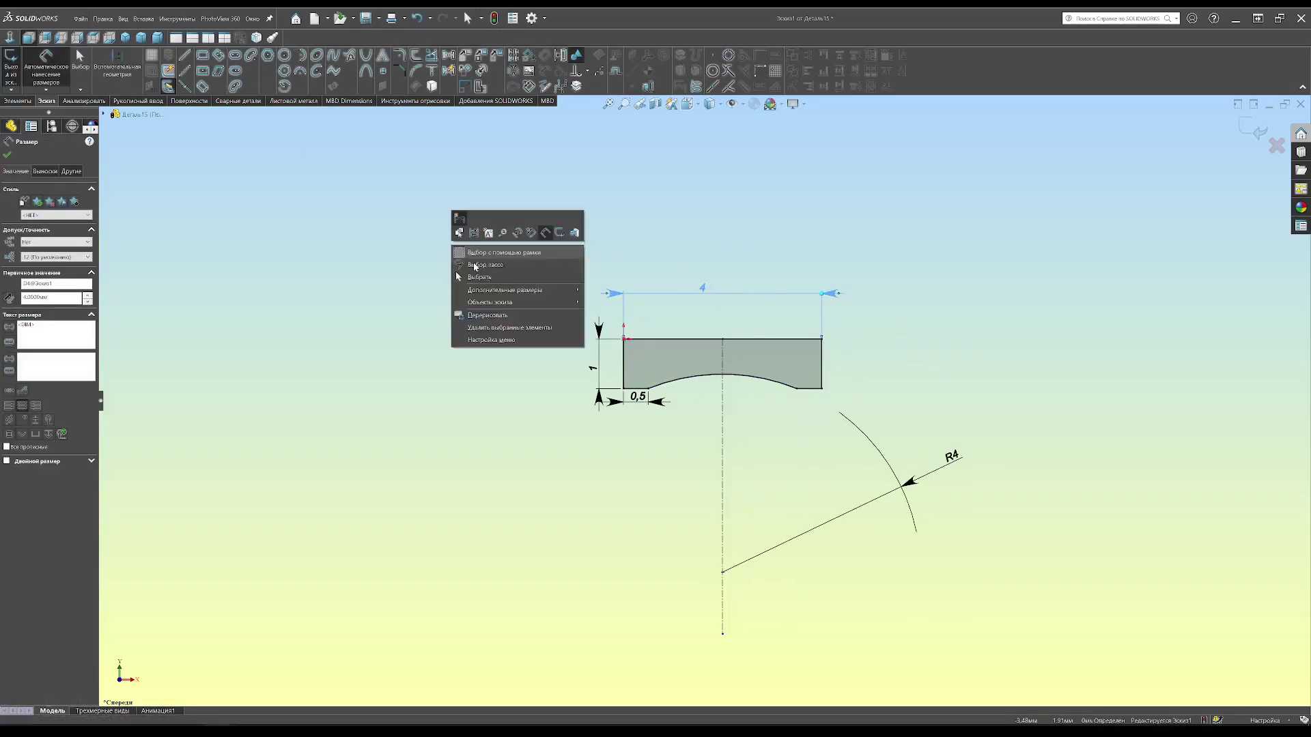
{"action": "key", "text": "Escape"}
{"action": "left_click", "coordinate": [14, 101]}
{"action": "left_click", "coordinate": [10, 71]}
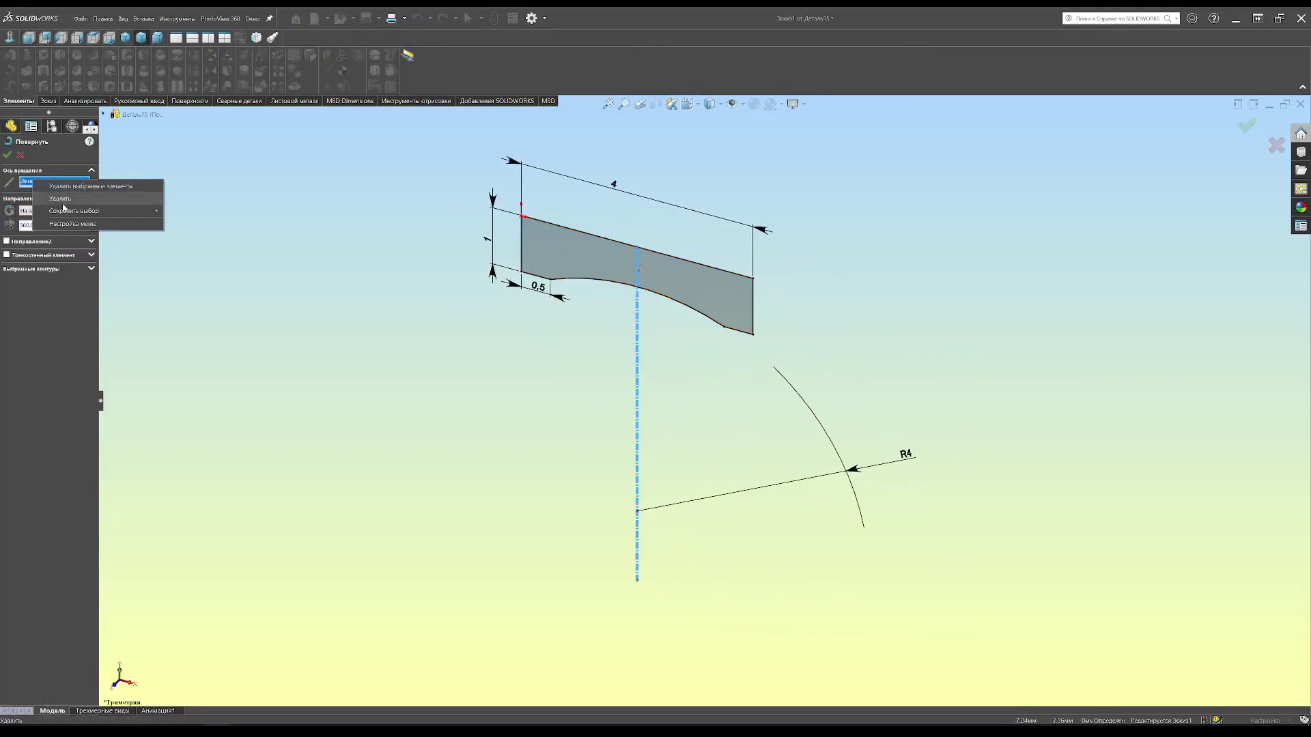
- Revolve the profile about its top edge and fillet the handle's end edge
{"action": "left_click", "coordinate": [61, 199]}
{"action": "left_click", "coordinate": [591, 235]}
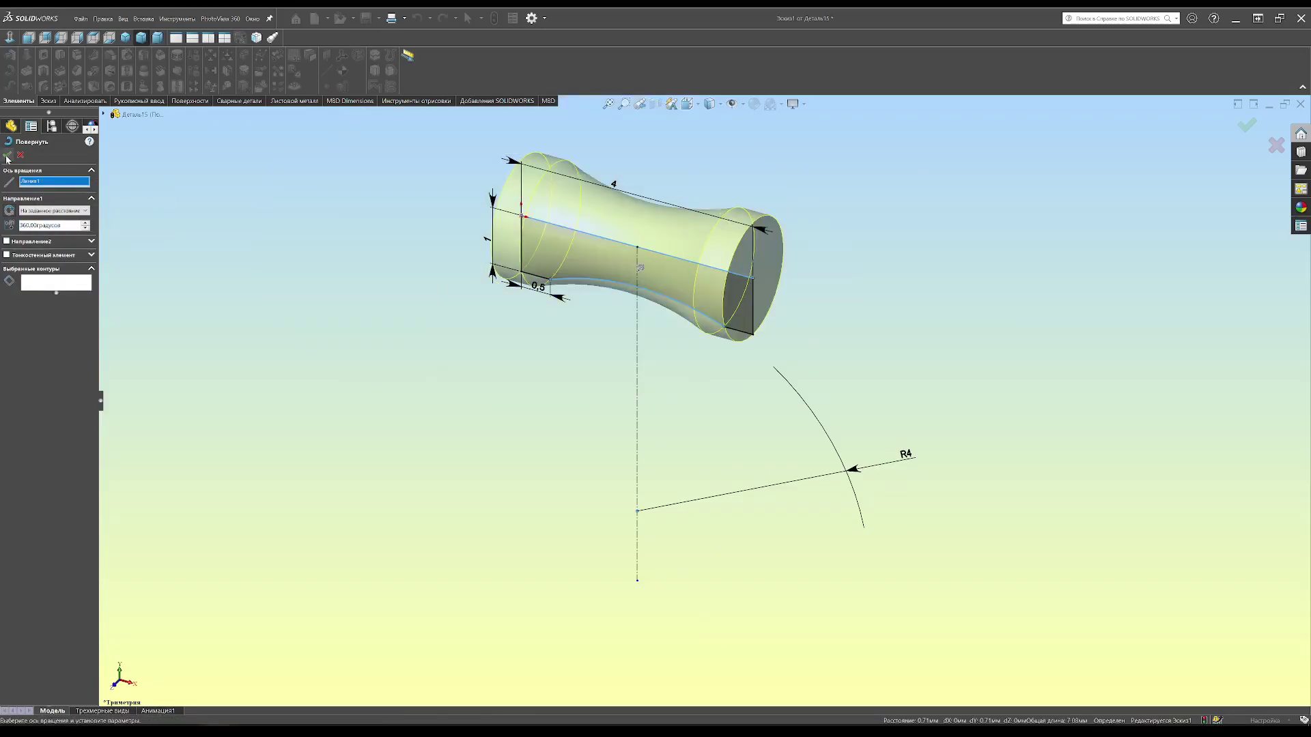
{"action": "left_click", "coordinate": [7, 156]}
{"action": "left_click", "coordinate": [155, 88]}
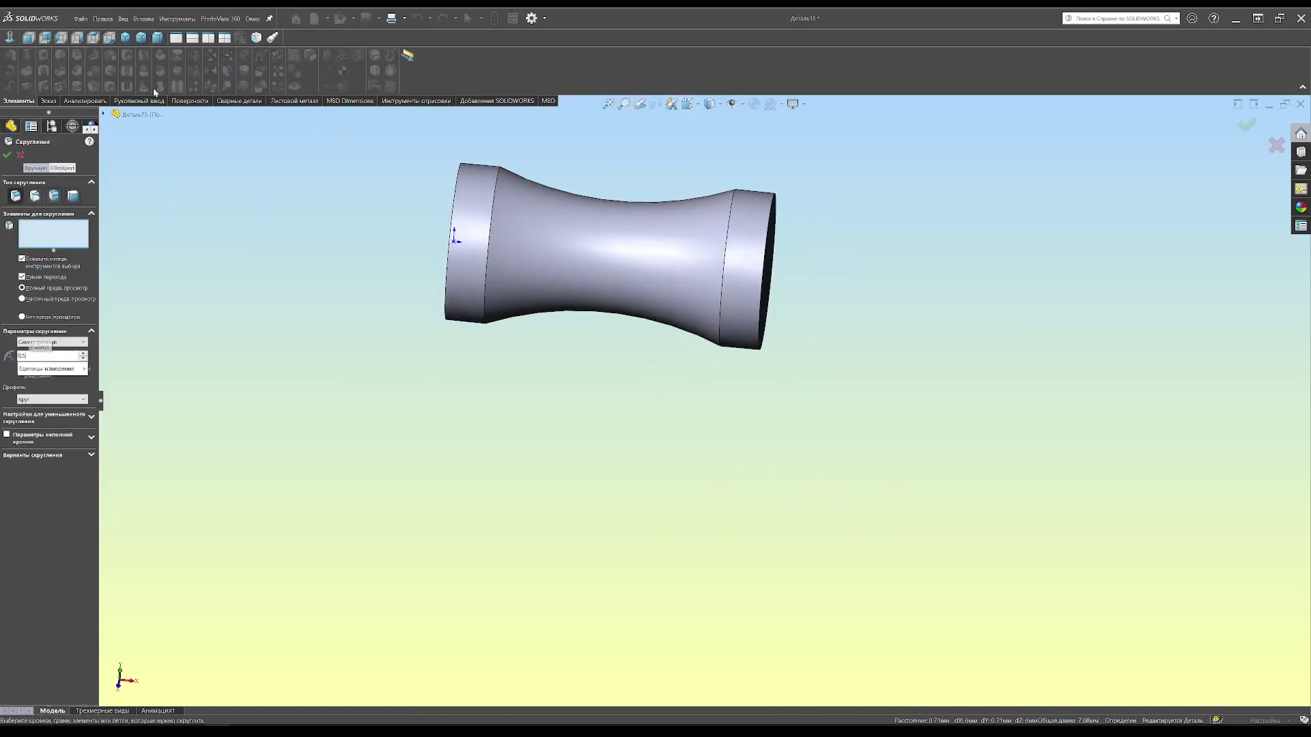
{"action": "left_click", "coordinate": [1246, 125]}
{"action": "middle_click_drag", "start_coordinate": [682, 410], "coordinate": [785, 382]}
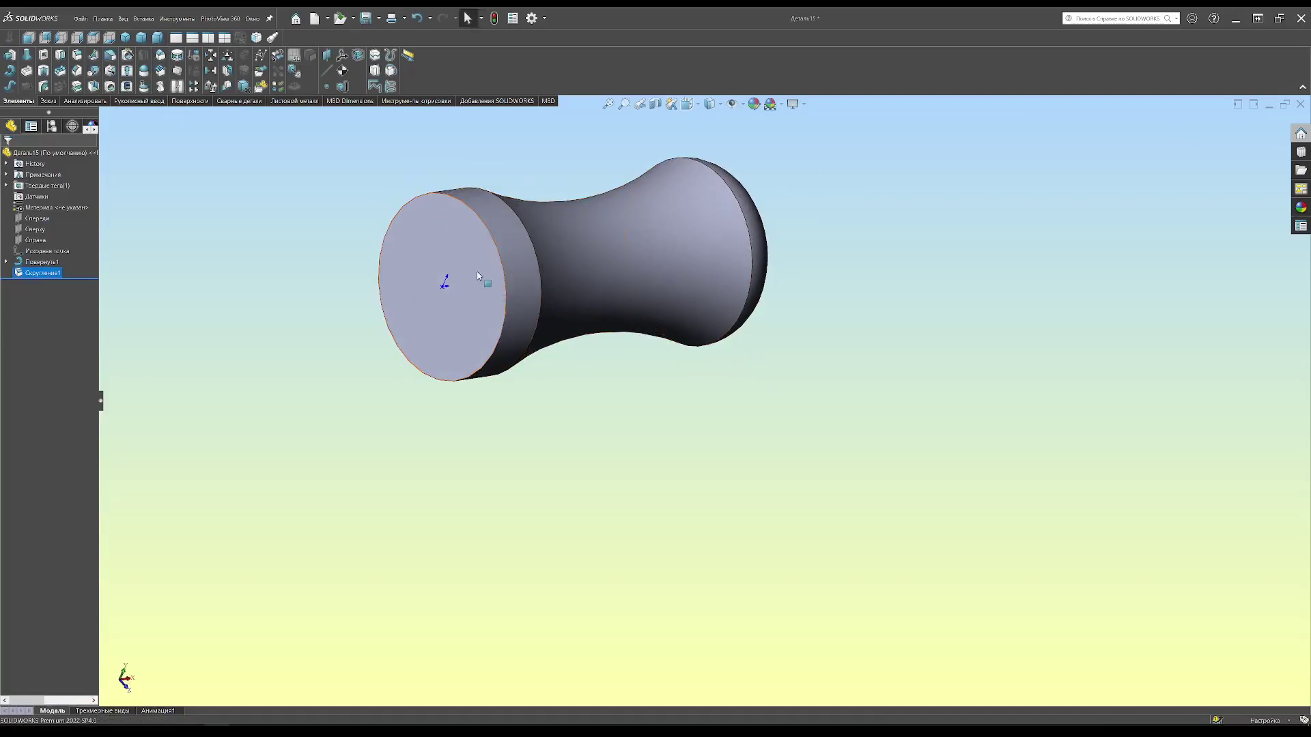
- Extrude a ⌀1 circle on the flat end face into a stub and apply Brass
{"action": "left_click", "coordinate": [453, 284]}
{"action": "left_click", "coordinate": [704, 400]}
{"action": "type", "text": "1"}
{"action": "key", "text": "Return"}
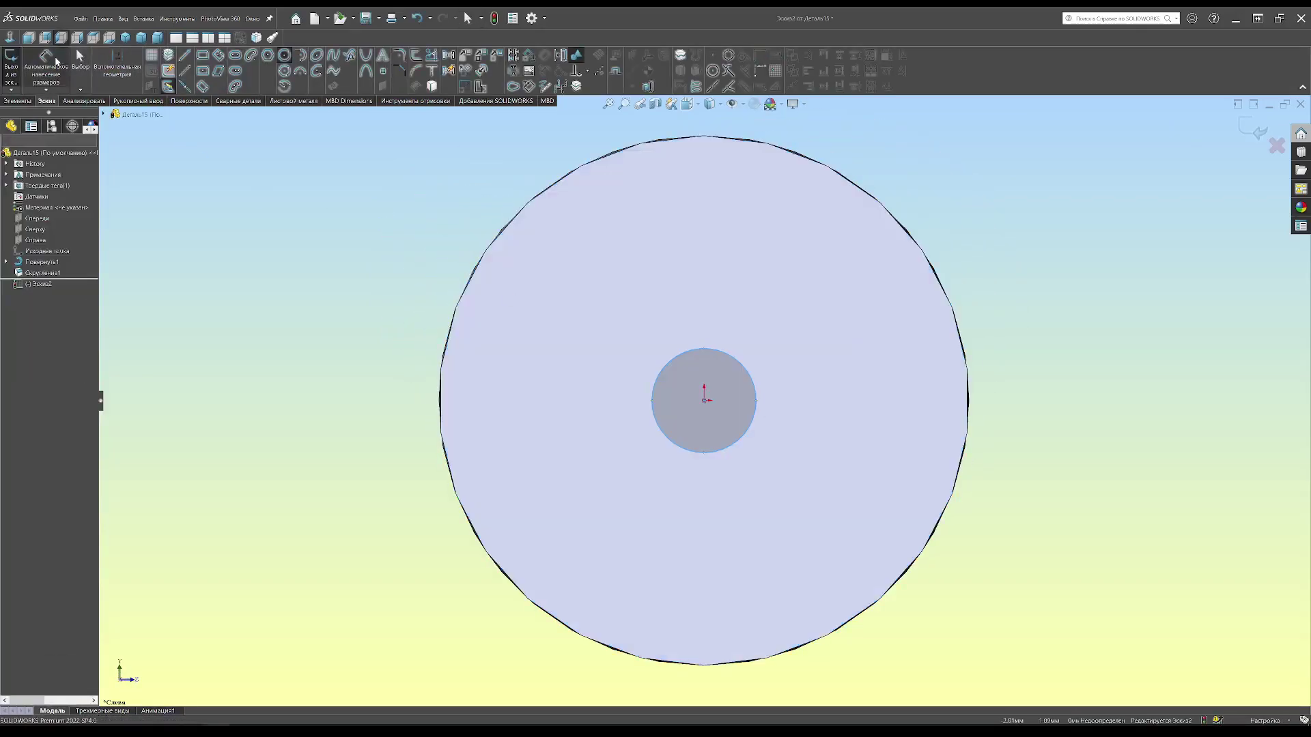
{"action": "left_click", "coordinate": [17, 100]}
{"action": "left_click", "coordinate": [11, 65]}
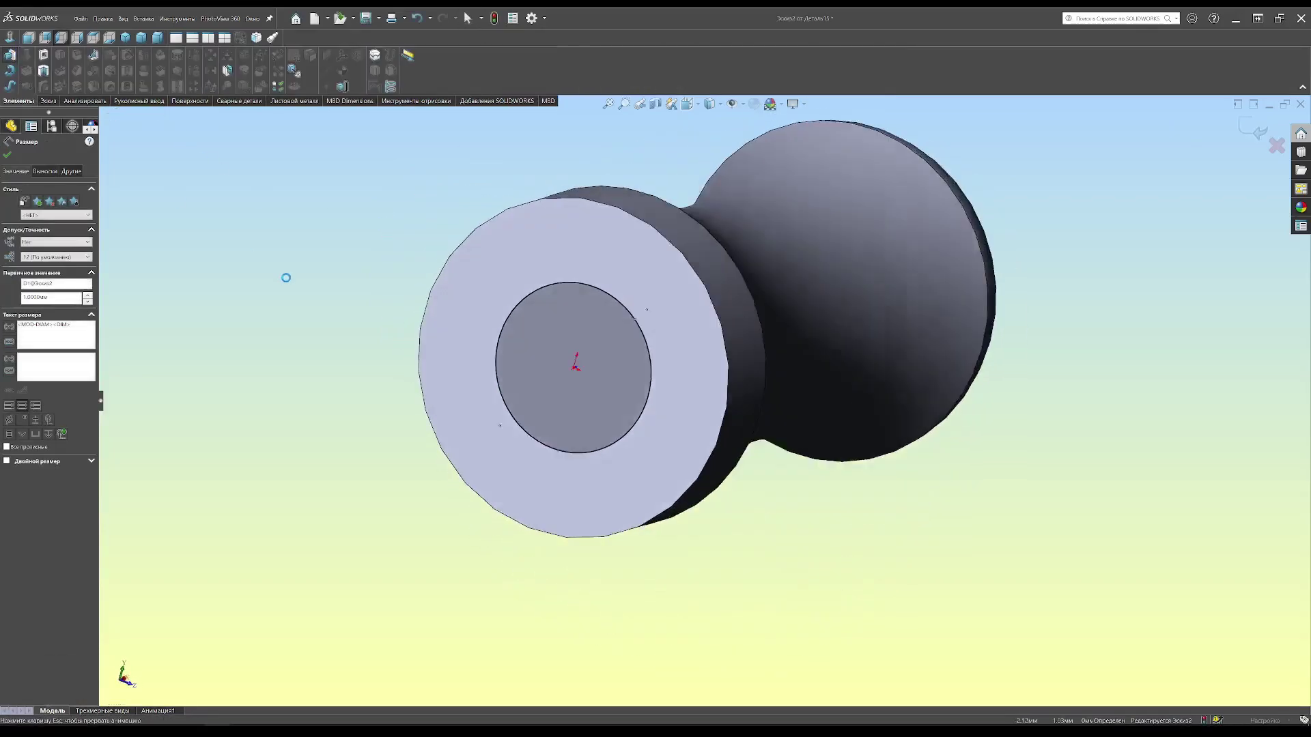
{"action": "key", "text": "Return"}
{"action": "middle_click_drag", "start_coordinate": [478, 444], "coordinate": [526, 503]}
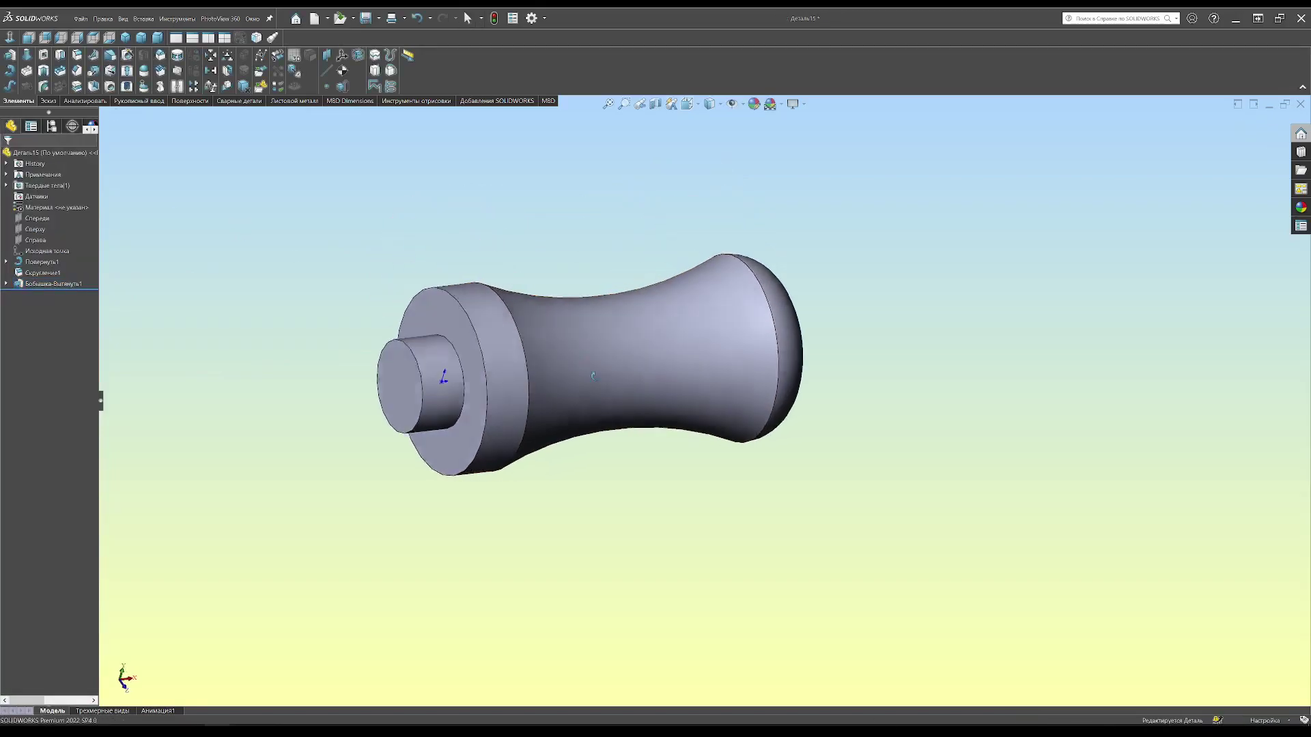
{"action": "right_click", "coordinate": [56, 212]}
{"action": "left_click", "coordinate": [151, 314]}
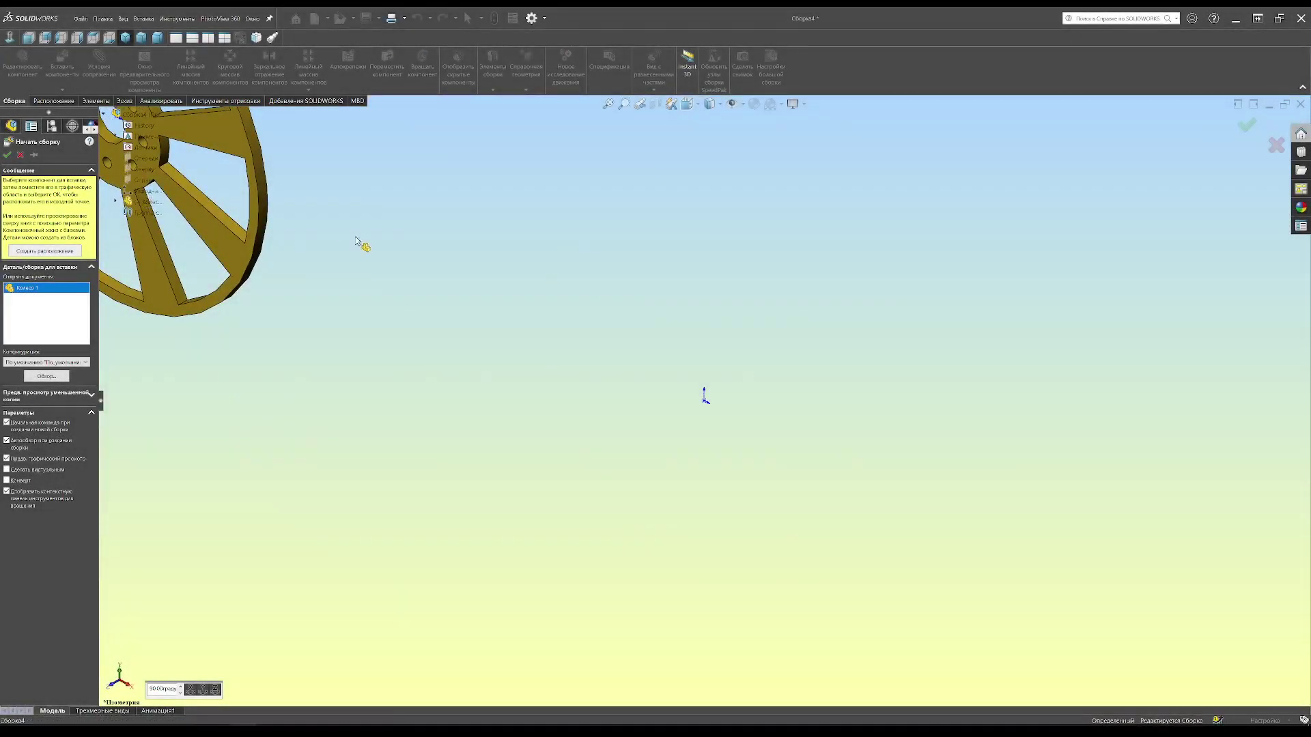
- Place the wheel, hub and handle in the reel assembly and rotate the hub toward the wheels
{"action": "key", "text": "Return"}
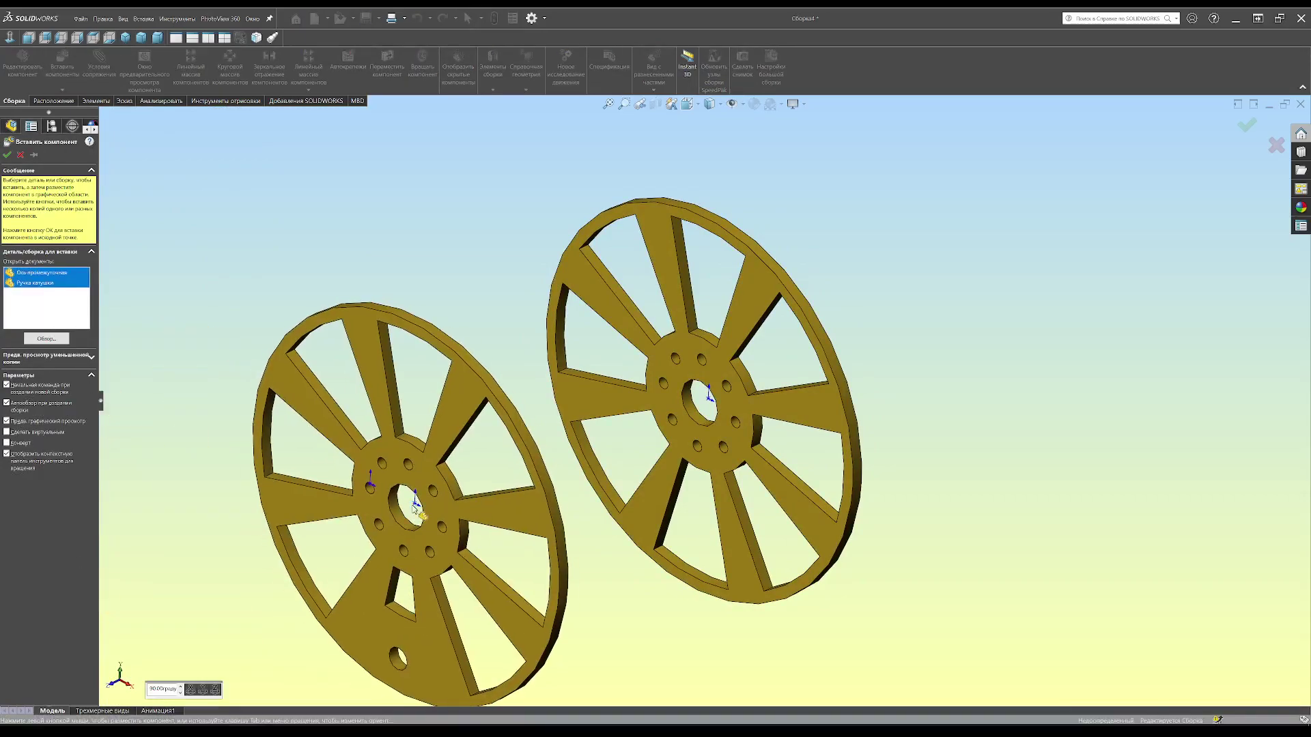
{"action": "left_click", "coordinate": [584, 509]}
{"action": "middle_click_drag", "start_coordinate": [584, 509], "coordinate": [583, 444]}
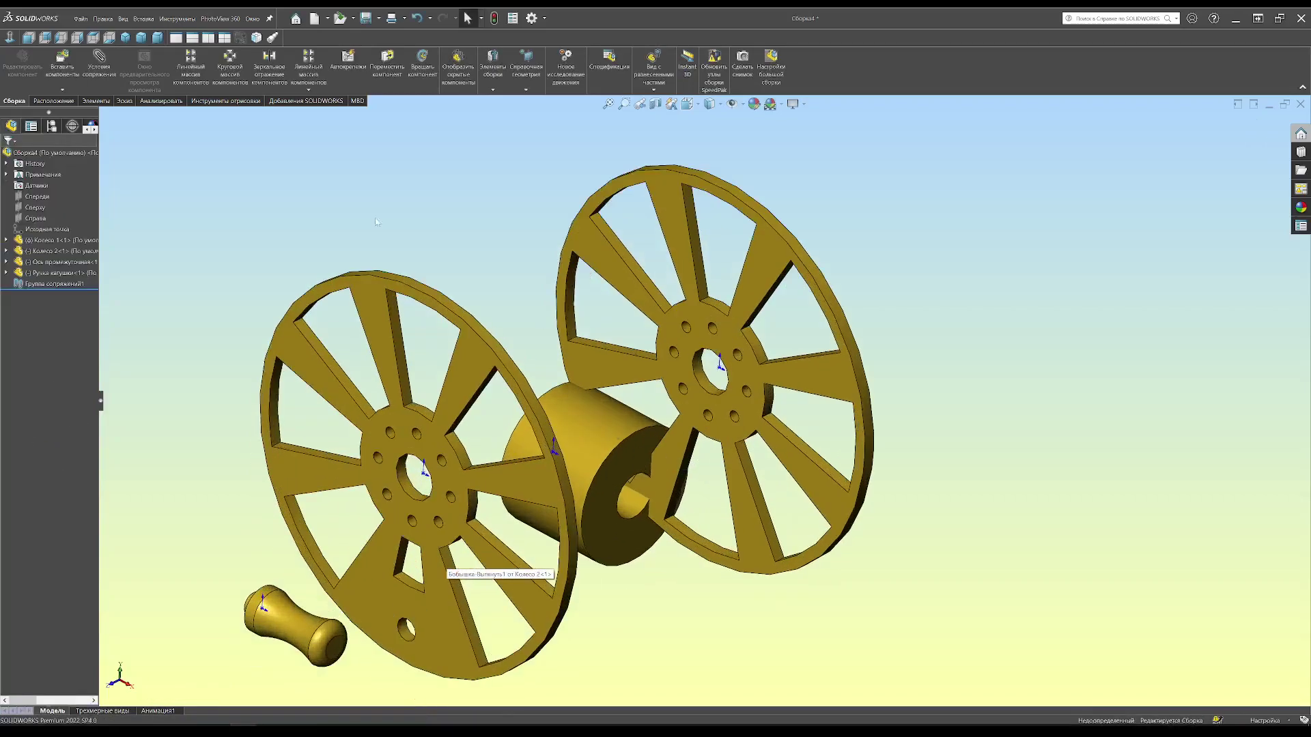
{"action": "left_click_drag", "start_coordinate": [584, 445], "coordinate": [635, 471]}
- Mate the hub concentric with and flush against the right spoked wheel
{"action": "left_click", "coordinate": [7, 154]}
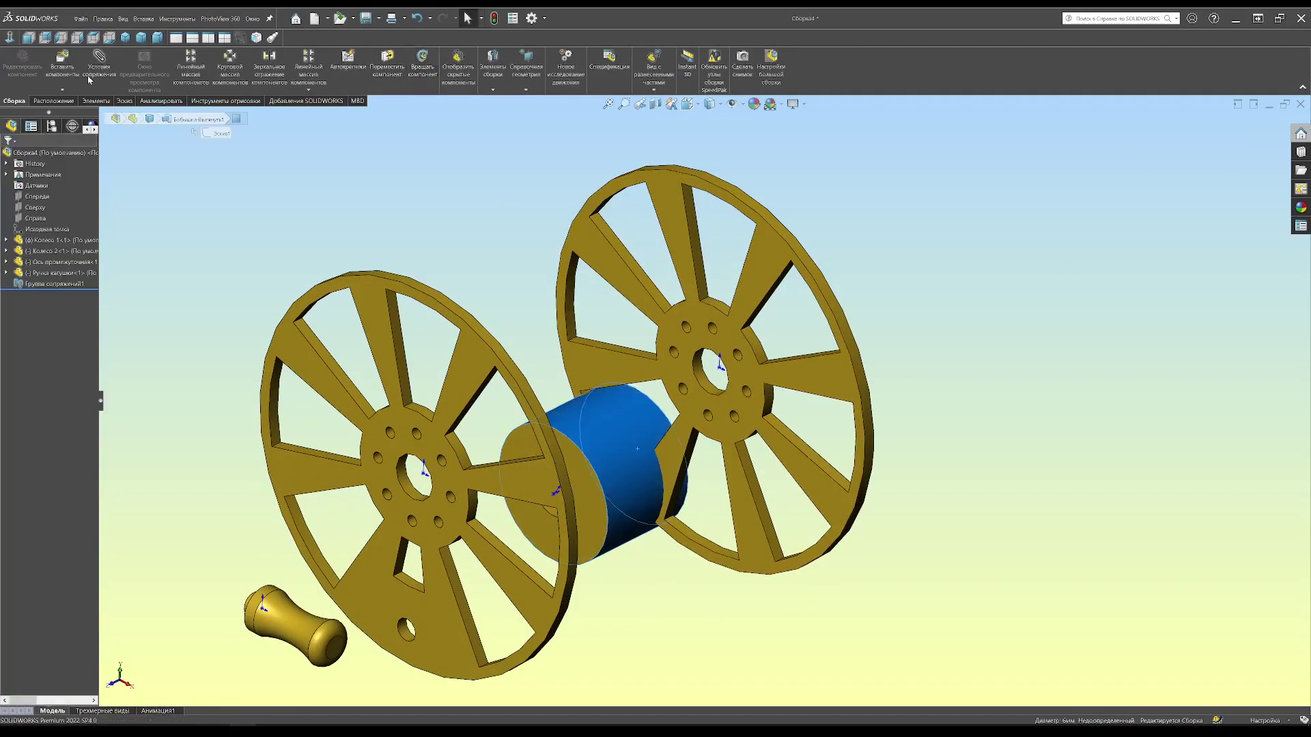
{"action": "left_click", "coordinate": [98, 66]}
{"action": "left_click", "coordinate": [785, 246]}
{"action": "left_click", "coordinate": [901, 239]}
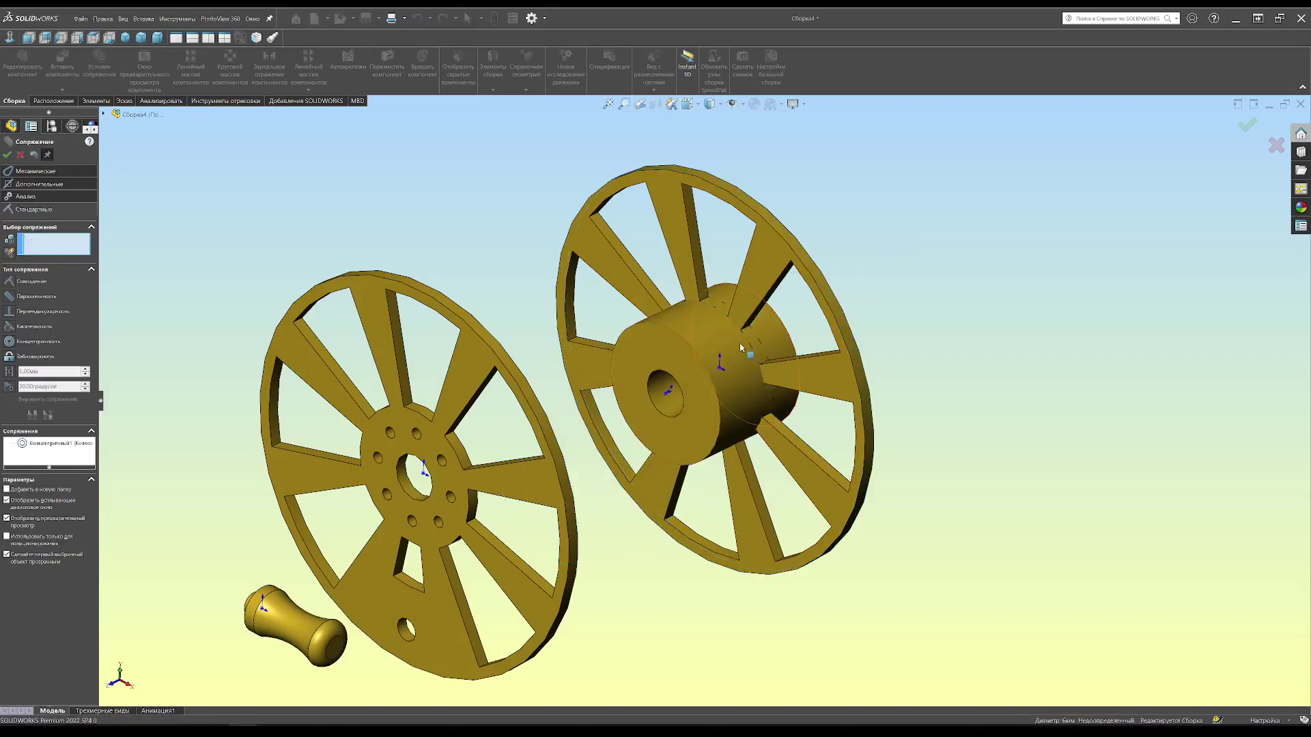
{"action": "left_click", "coordinate": [701, 321]}
{"action": "middle_click_drag", "start_coordinate": [702, 321], "coordinate": [785, 341]}
{"action": "left_click", "coordinate": [791, 369]}
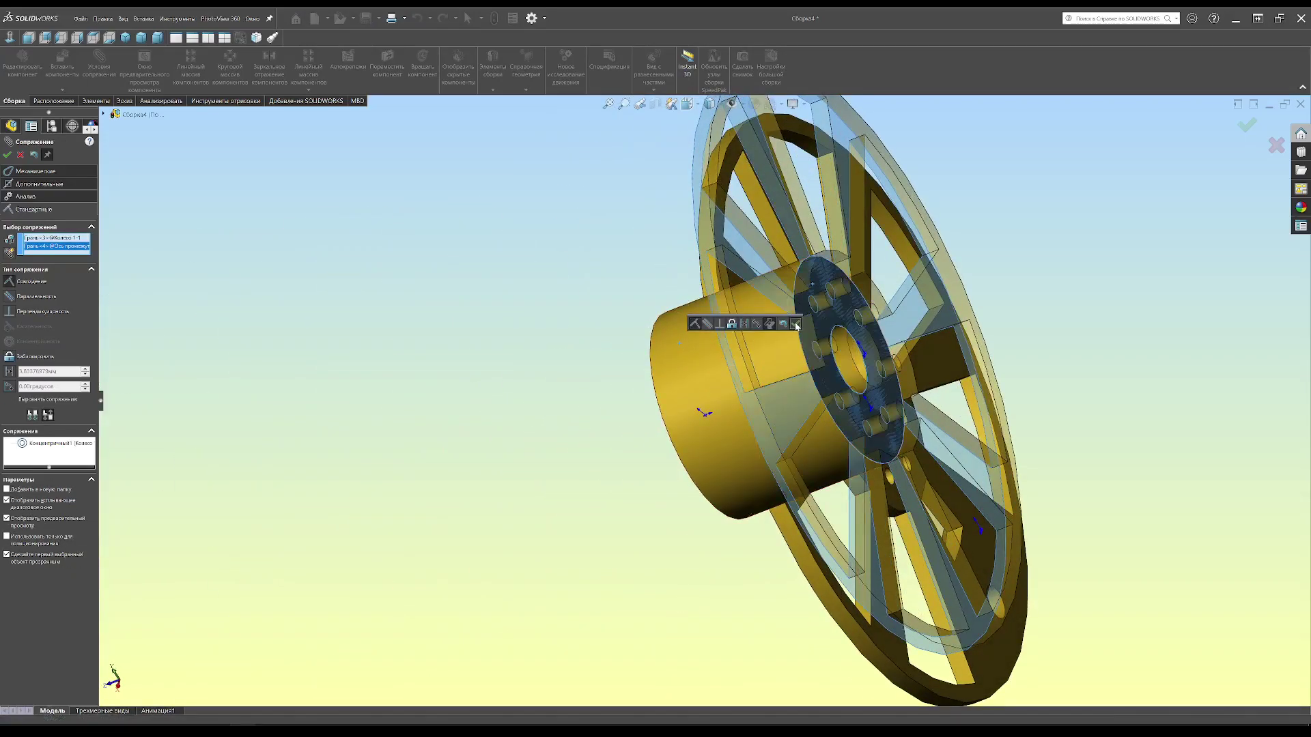
{"action": "left_click", "coordinate": [683, 322]}
- Center the left wheel on the hub and align the bolt holes of both wheels
{"action": "middle_click_drag", "start_coordinate": [683, 321], "coordinate": [759, 363]}
{"action": "left_click", "coordinate": [451, 273]}
{"action": "left_click", "coordinate": [847, 232]}
{"action": "left_click", "coordinate": [924, 230]}
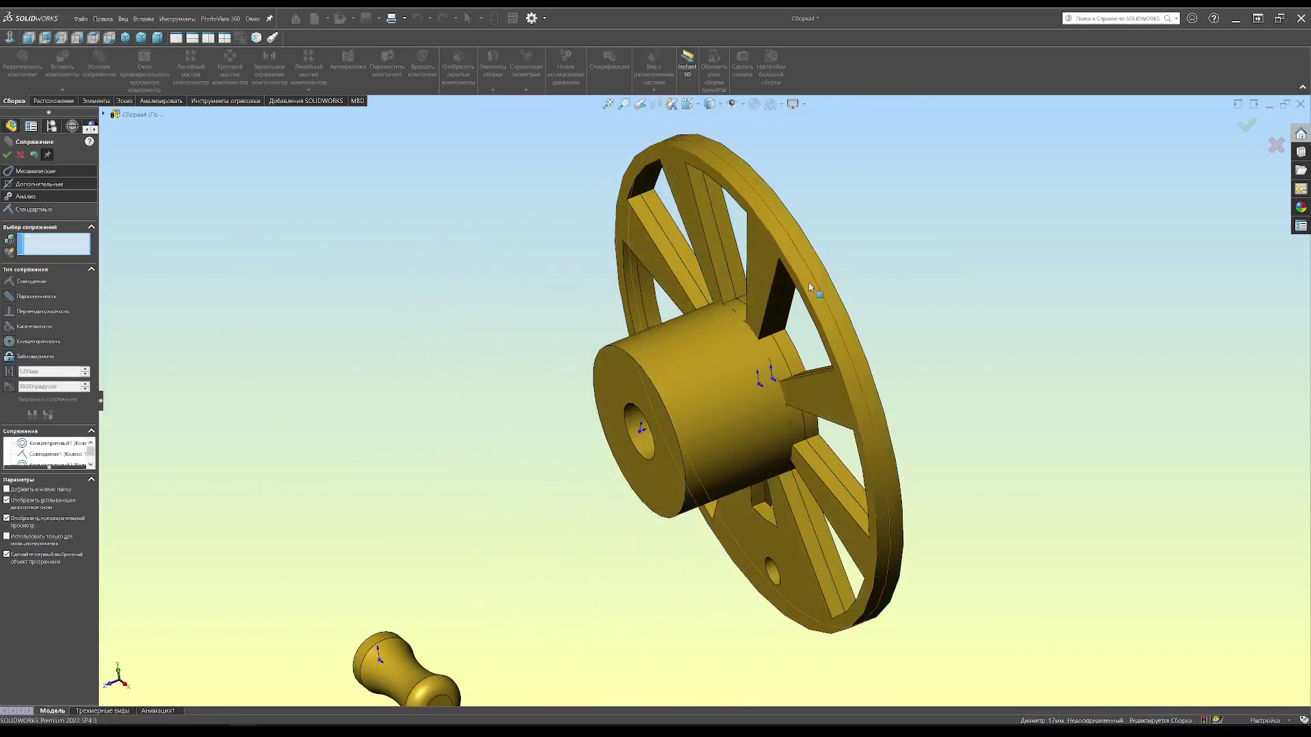
{"action": "left_click", "coordinate": [574, 372]}
{"action": "middle_click_drag", "start_coordinate": [573, 372], "coordinate": [887, 307]}
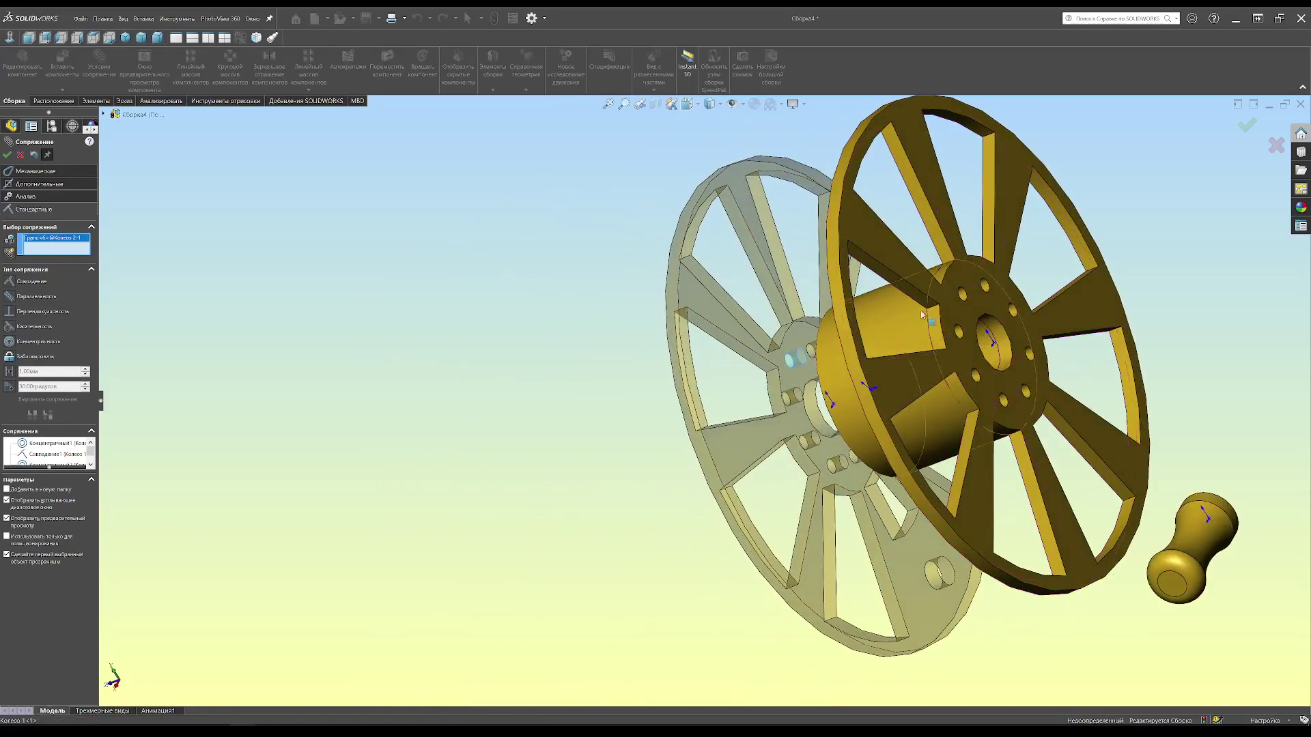
{"action": "left_click", "coordinate": [956, 295]}
{"action": "left_click", "coordinate": [1055, 315]}
- Seat the left wheel flush against the hub's other end face
{"action": "middle_click_drag", "start_coordinate": [1055, 315], "coordinate": [842, 358]}
{"action": "left_click", "coordinate": [842, 358]}
{"action": "left_click", "coordinate": [847, 328]}
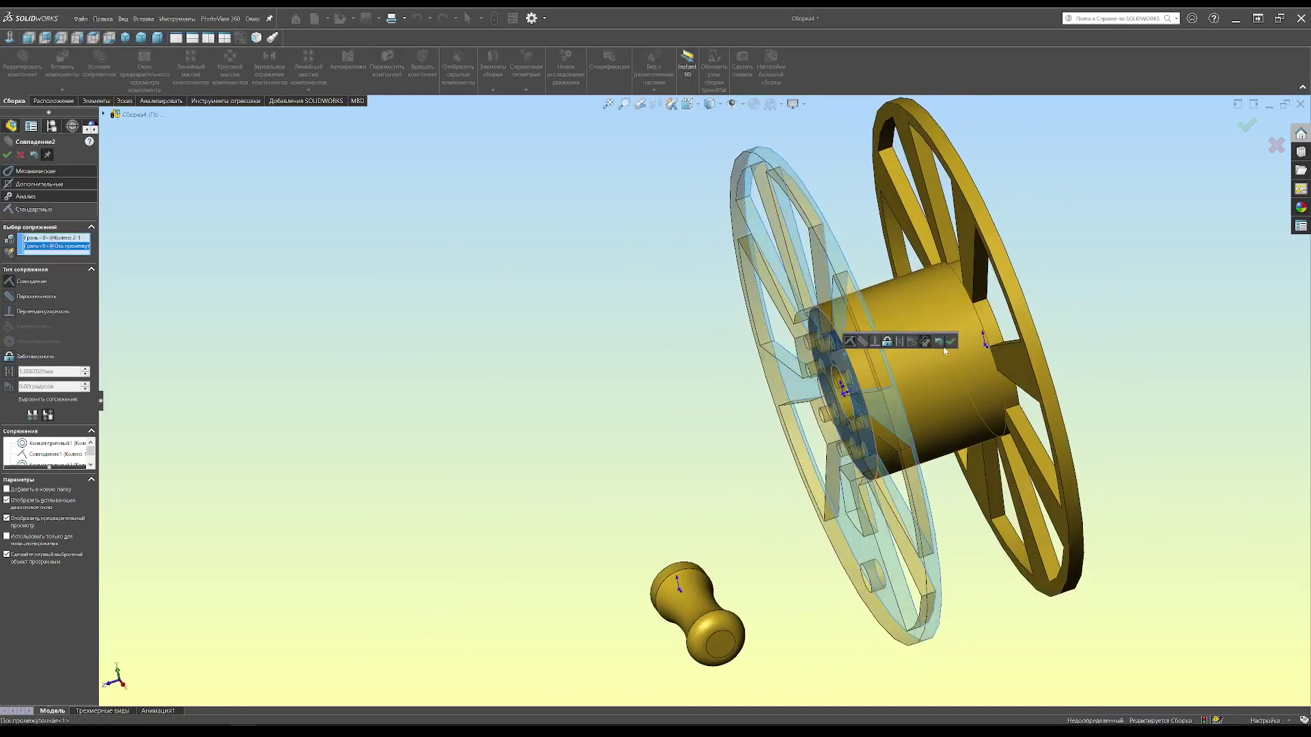
{"action": "left_click", "coordinate": [953, 340]}
{"action": "middle_click_drag", "start_coordinate": [864, 422], "coordinate": [505, 587]}
- Rotate the handle and mate it concentric and flush in the near wheel's outer hole
{"action": "left_click", "coordinate": [8, 154]}
{"action": "left_click", "coordinate": [422, 65]}
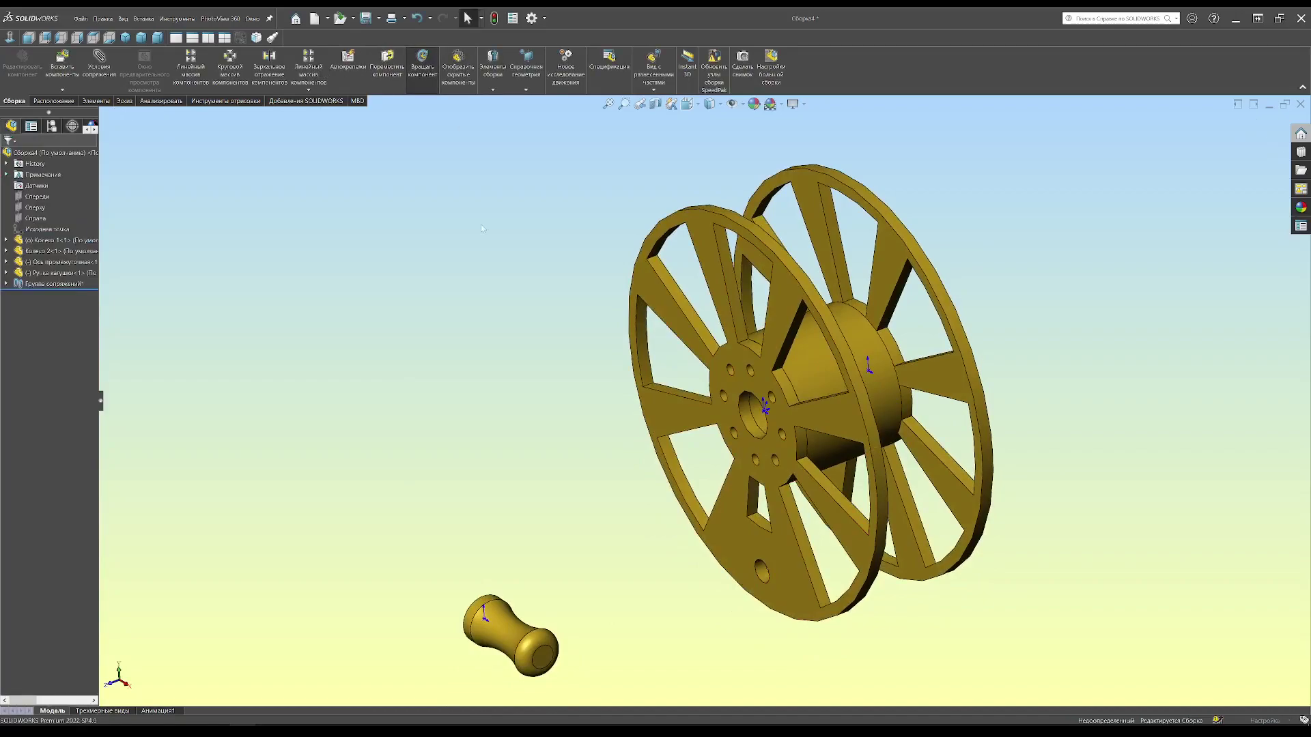
{"action": "left_click_drag", "start_coordinate": [509, 635], "coordinate": [328, 667]}
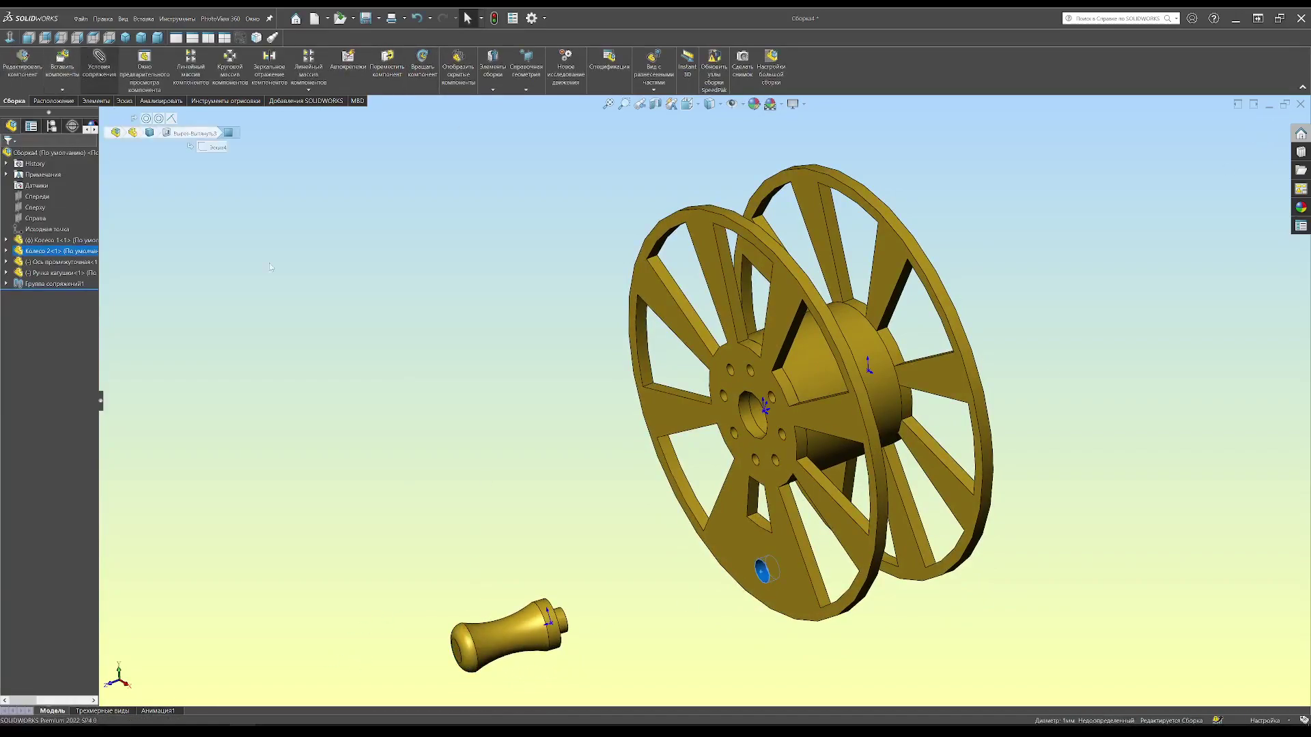
{"action": "left_click", "coordinate": [99, 65]}
{"action": "left_click", "coordinate": [554, 624]}
{"action": "scroll", "coordinate": [763, 535], "scroll_direction": "down", "scroll_amount": 5}
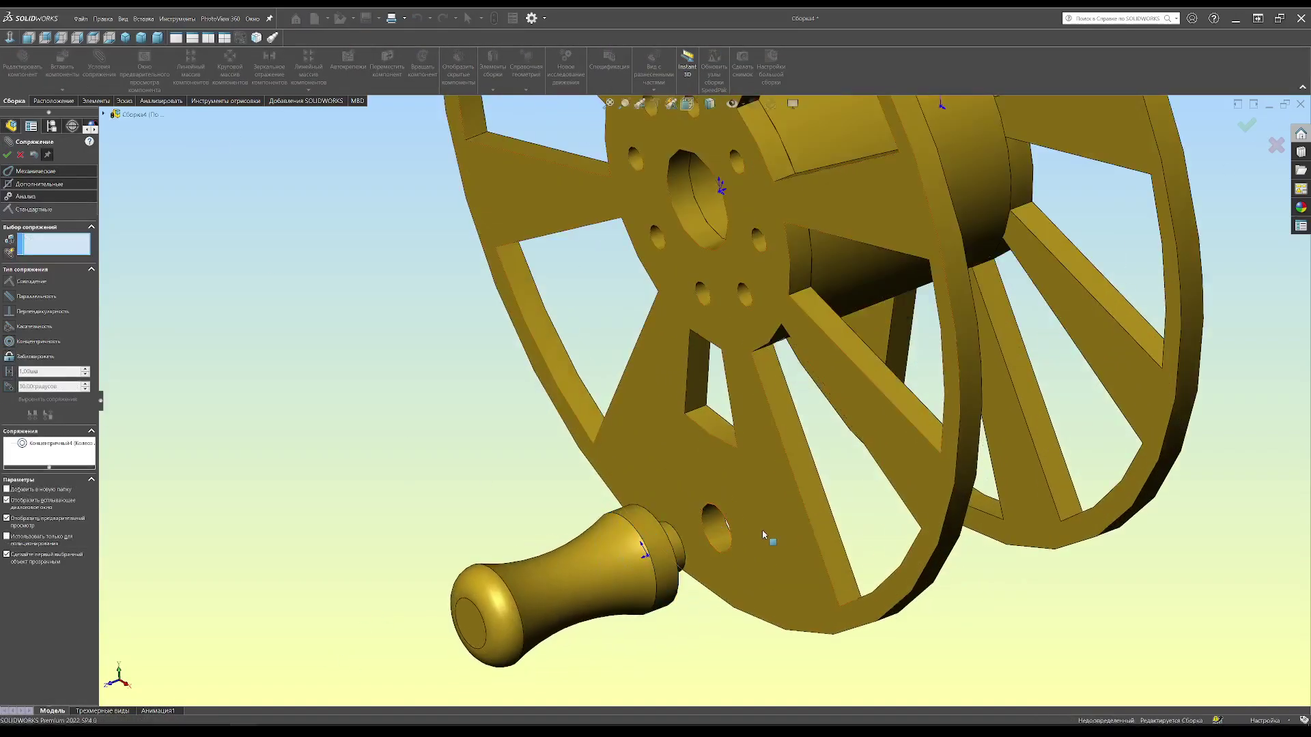
{"action": "left_click", "coordinate": [763, 535]}
{"action": "left_click", "coordinate": [647, 577]}
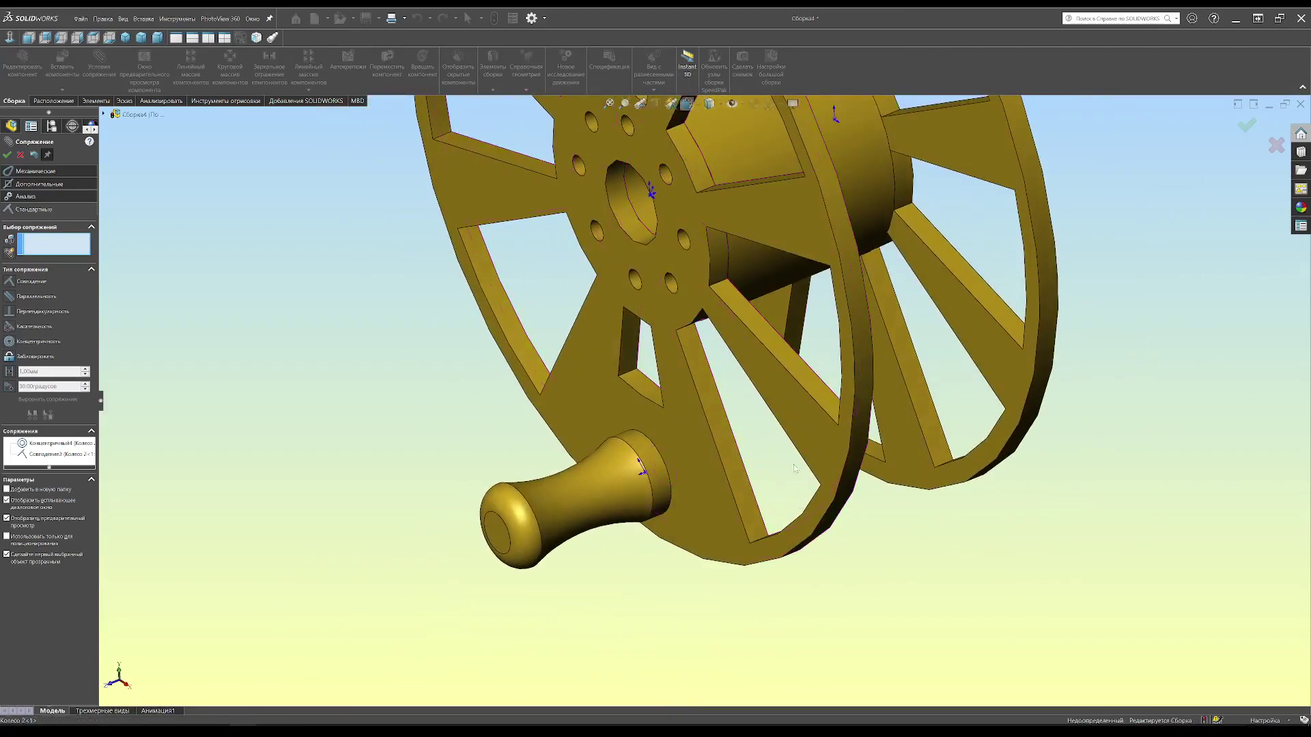
{"action": "scroll", "coordinate": [793, 469], "scroll_direction": "up", "scroll_amount": 5}
- Mate the telescopic rod concentric inside the knurled handle's bore in the rod assembly
{"action": "key", "text": "Return"}
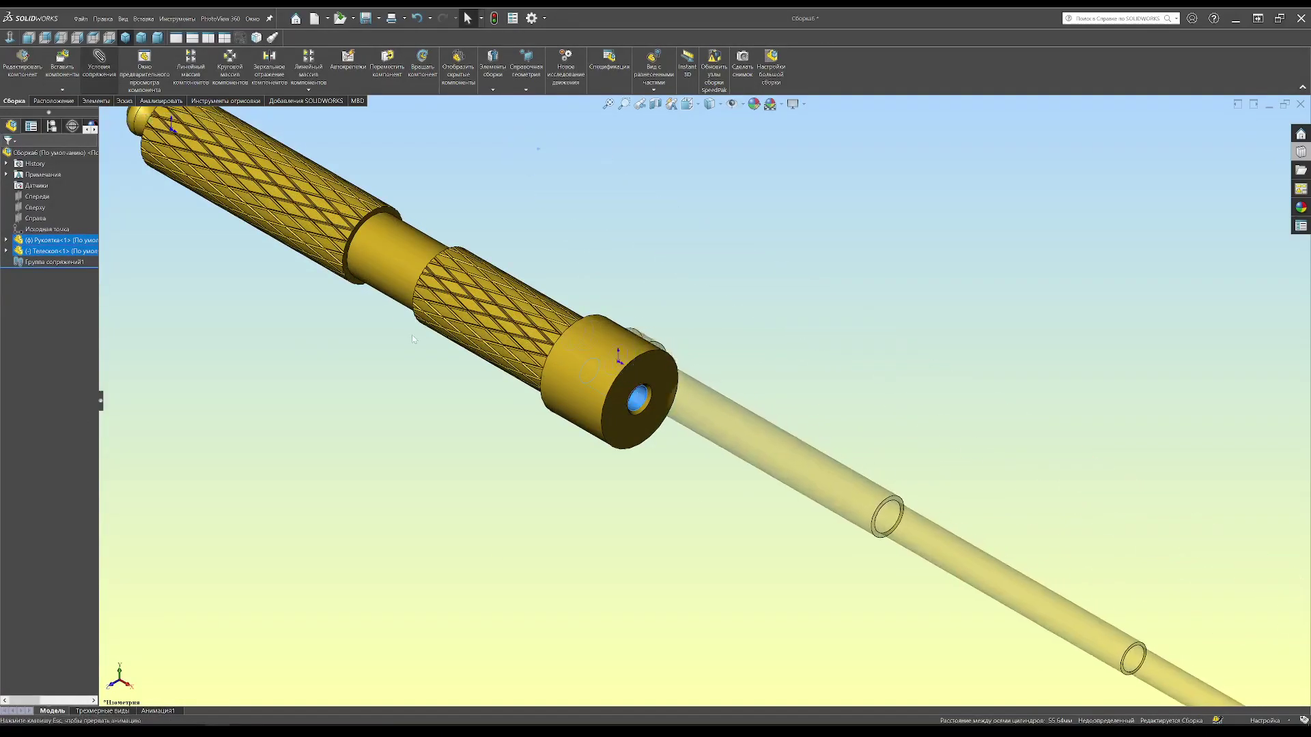
{"action": "left_click", "coordinate": [412, 338]}
{"action": "left_click", "coordinate": [694, 433], "text": "ctrl"}
{"action": "left_click", "coordinate": [372, 335]}
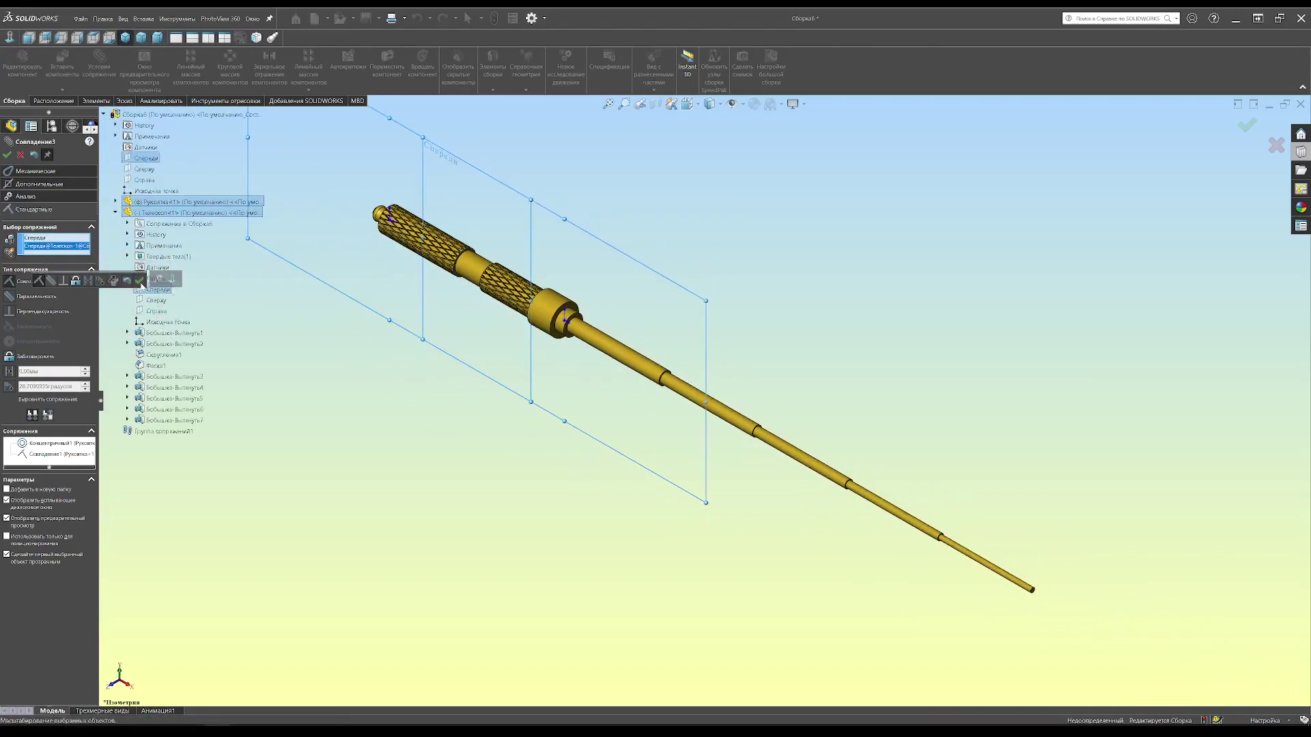
{"action": "left_click", "coordinate": [140, 280]}
{"action": "left_click", "coordinate": [62, 61]}
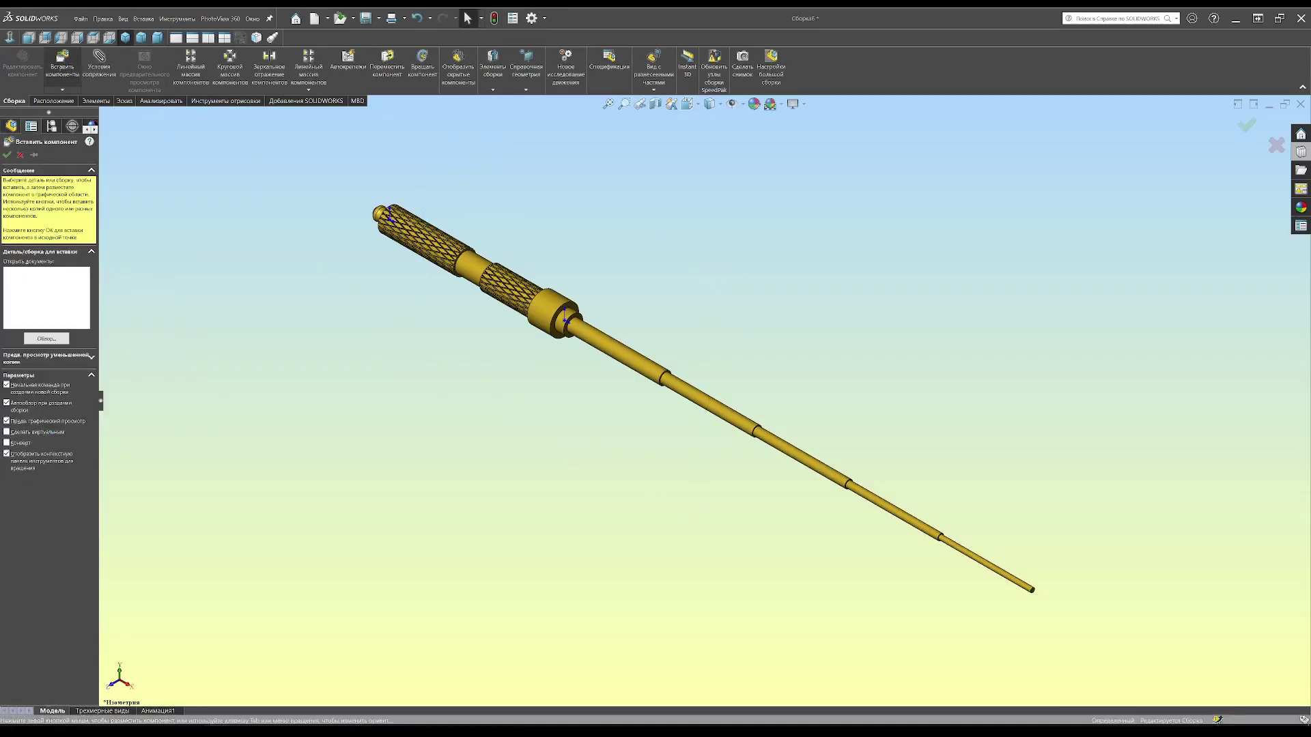
- Insert the guide rings and mate the first ring concentric and flush against its rod step
{"action": "left_click", "coordinate": [659, 410]}
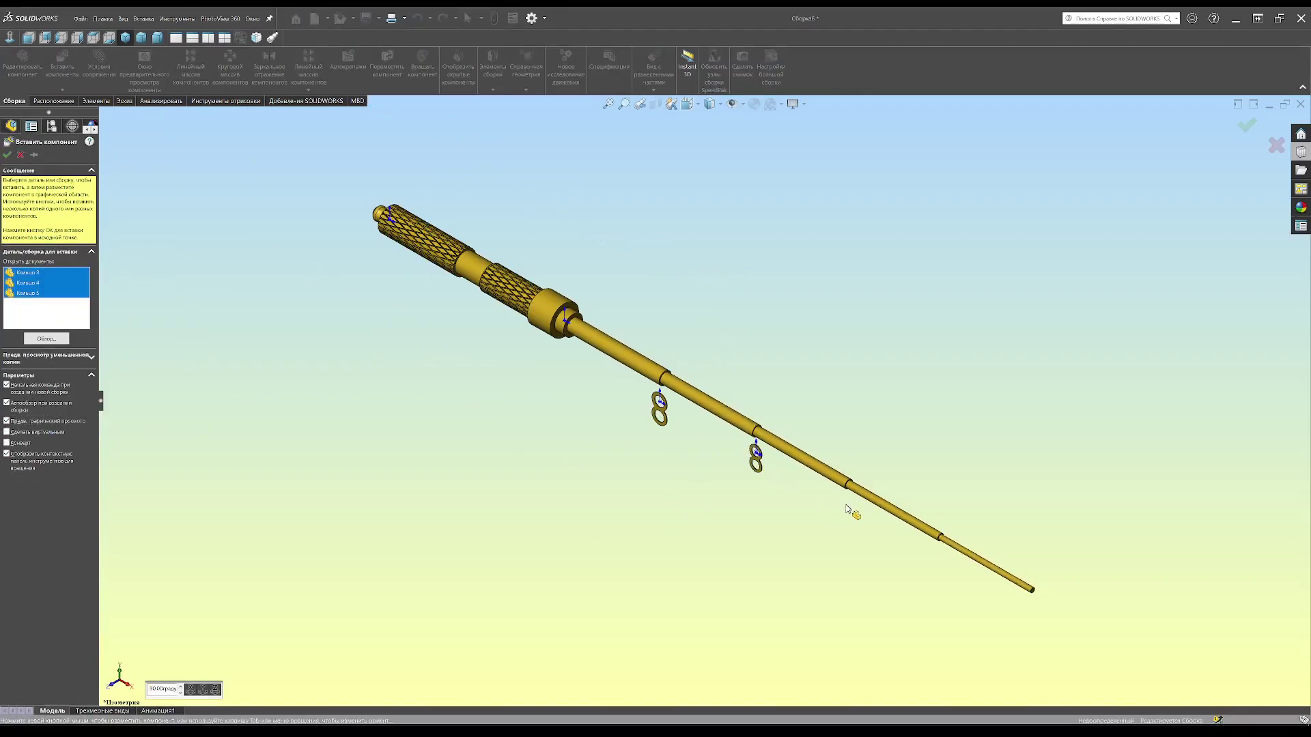
{"action": "left_click", "coordinate": [1030, 600]}
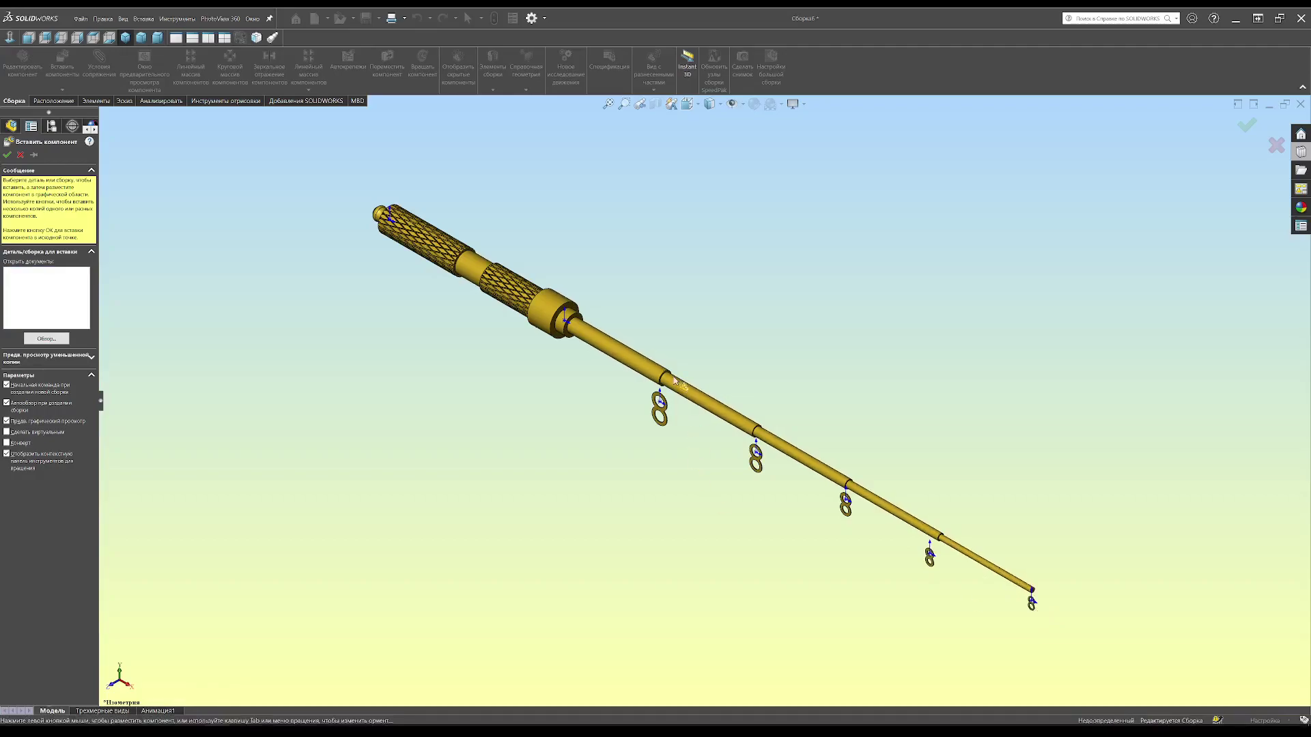
{"action": "left_click", "coordinate": [662, 523], "text": "ctrl"}
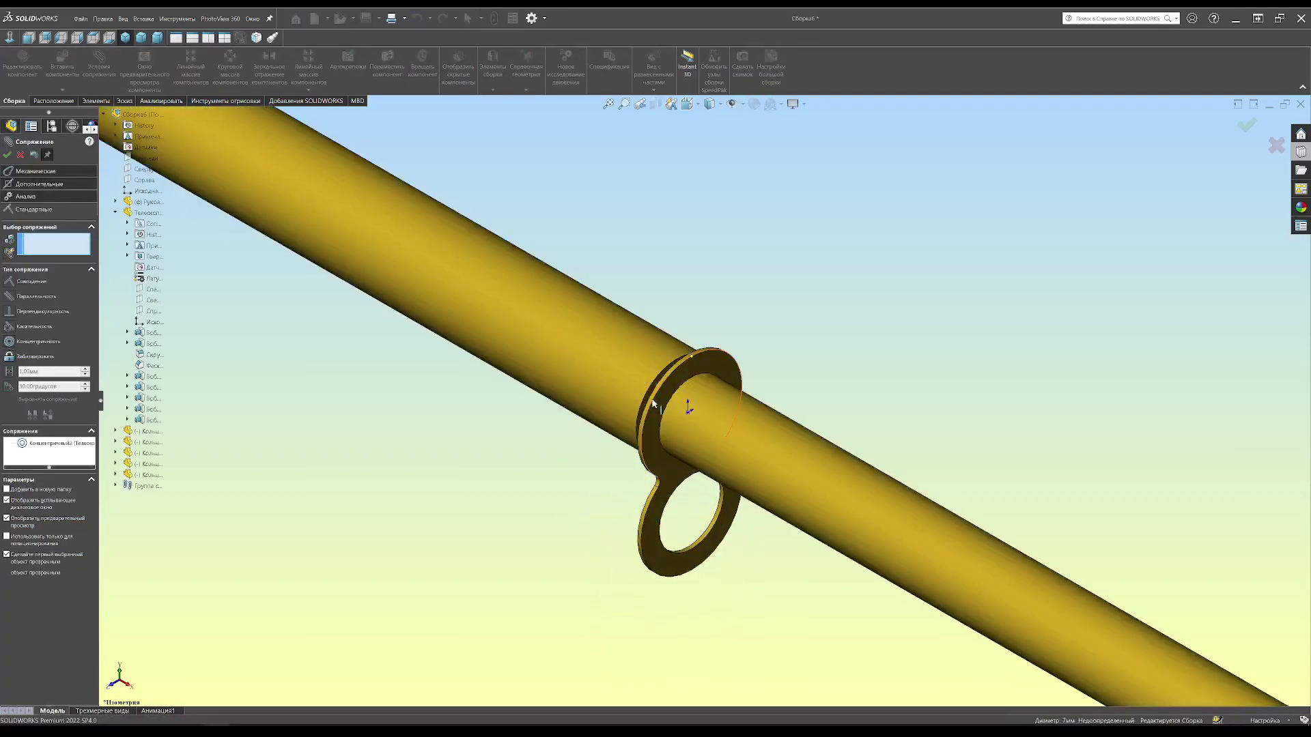
{"action": "left_click", "coordinate": [652, 395]}
{"action": "left_click", "coordinate": [804, 366]}
{"action": "left_click", "coordinate": [813, 329]}
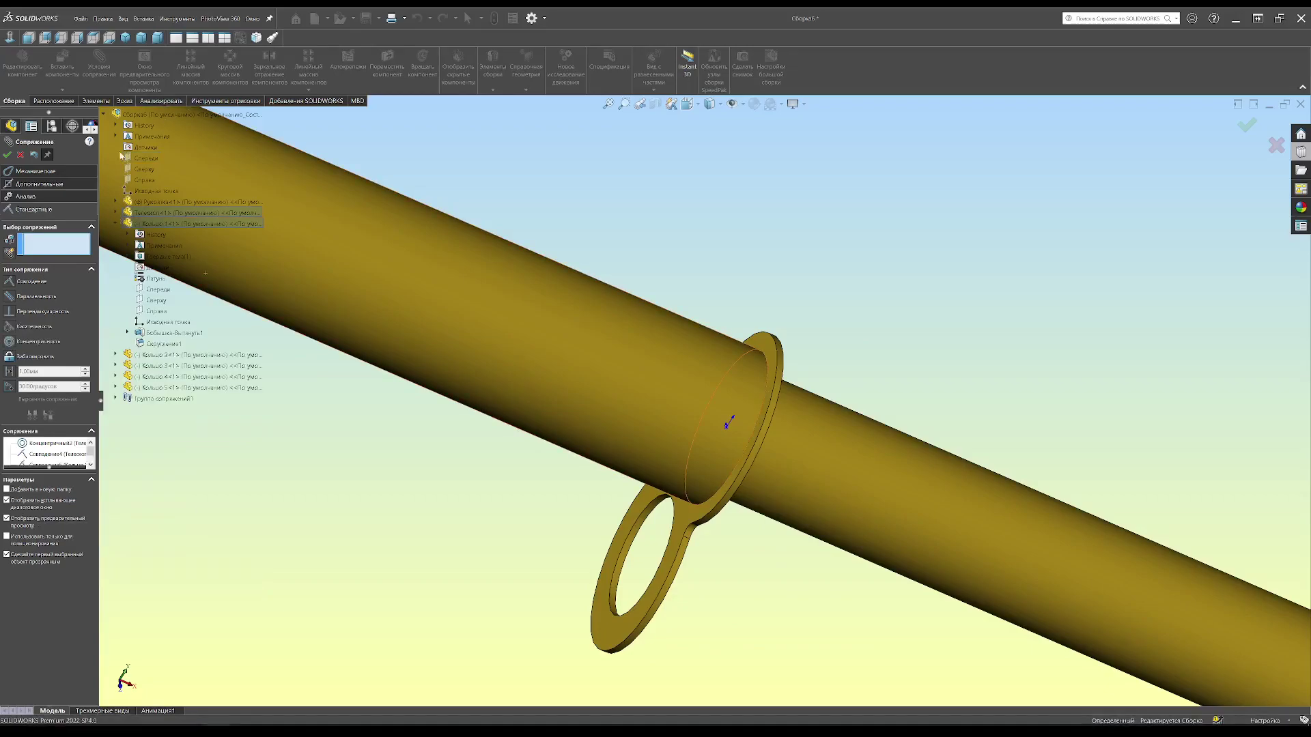
- Mate the second ring concentric on the rod and seated against its step
{"action": "key", "text": "f"}
{"action": "scroll", "coordinate": [683, 396], "scroll_direction": "down", "scroll_amount": 5}
{"action": "left_click", "coordinate": [663, 294]}
{"action": "left_click", "coordinate": [731, 374]}
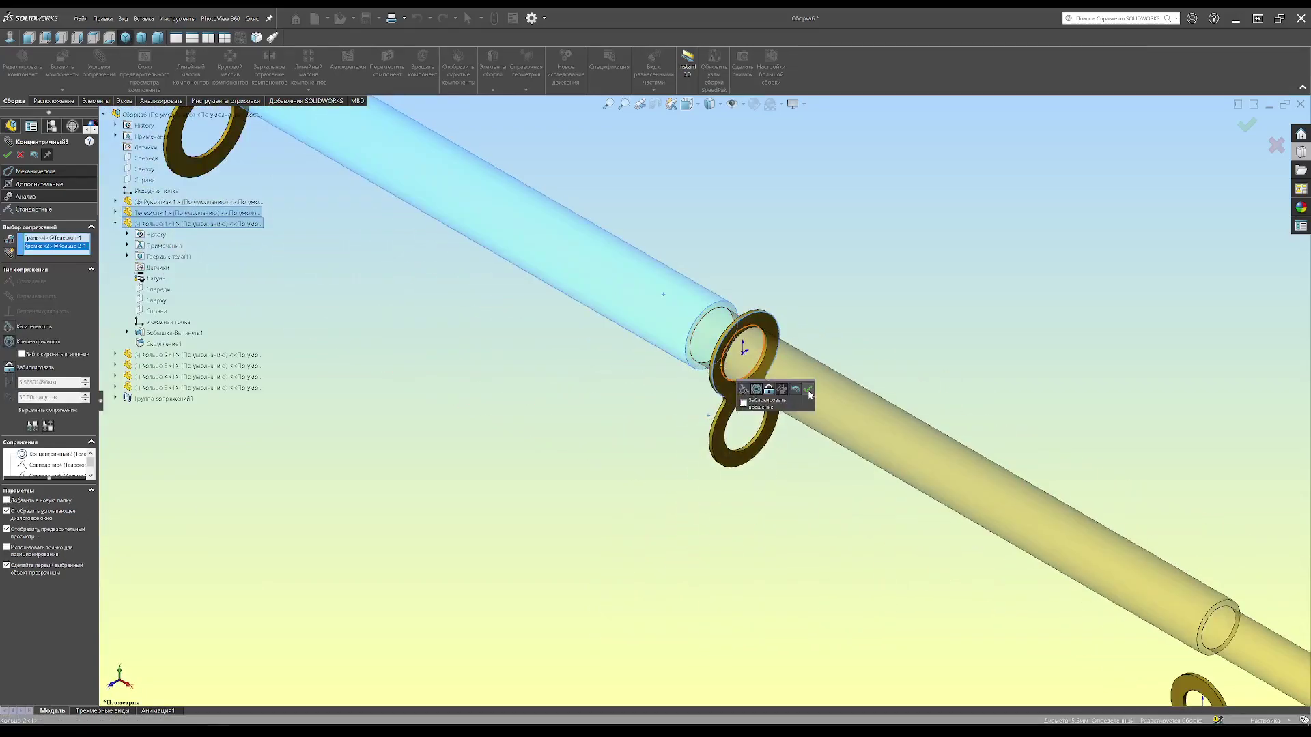
{"action": "left_click", "coordinate": [807, 389]}
{"action": "scroll", "coordinate": [682, 395], "scroll_direction": "down", "scroll_amount": 3}
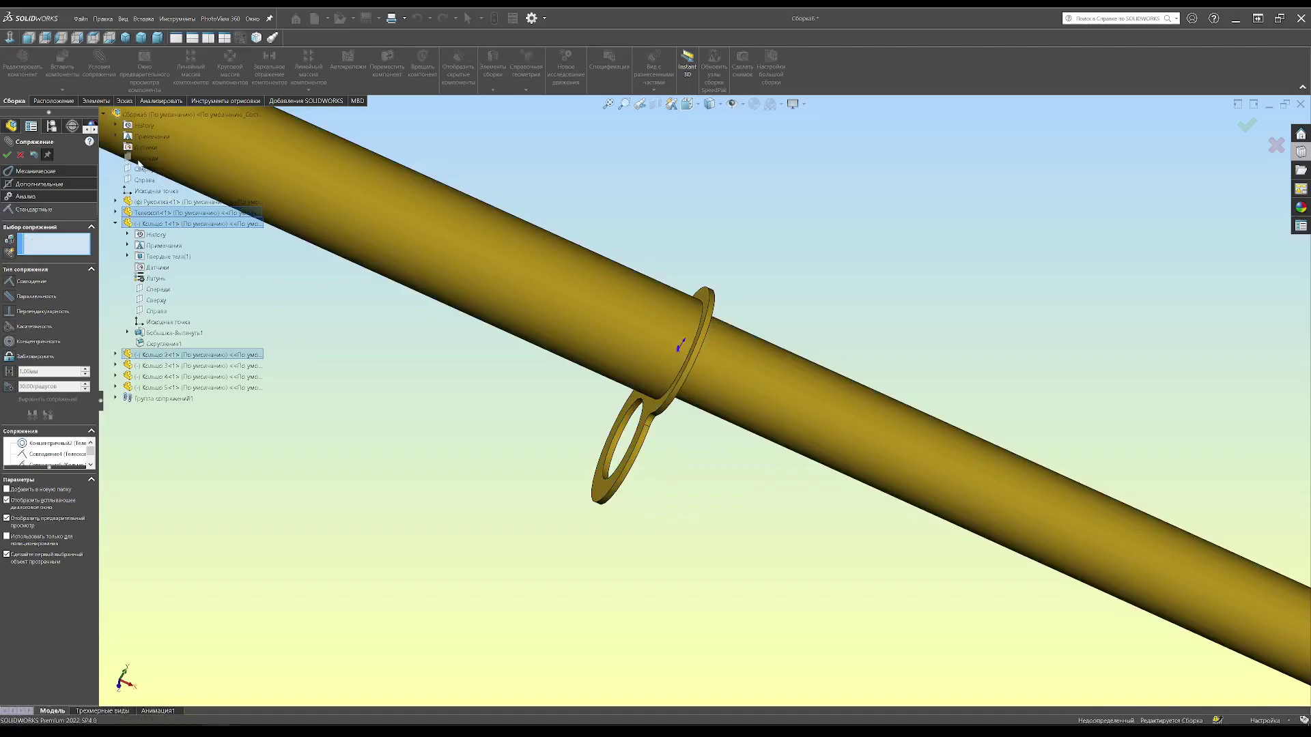
{"action": "left_click", "coordinate": [144, 456]}
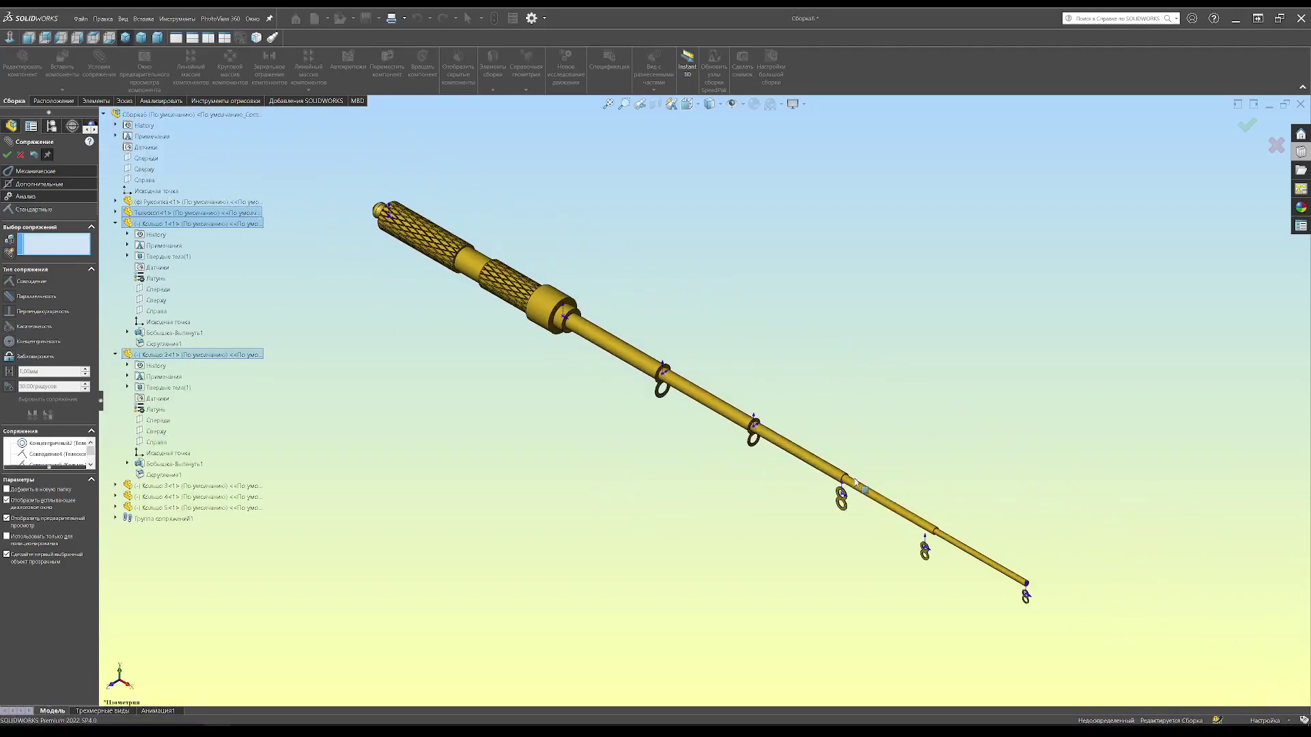
- Center the third and fourth rings concentrically on the rod
{"action": "left_click", "coordinate": [619, 510]}
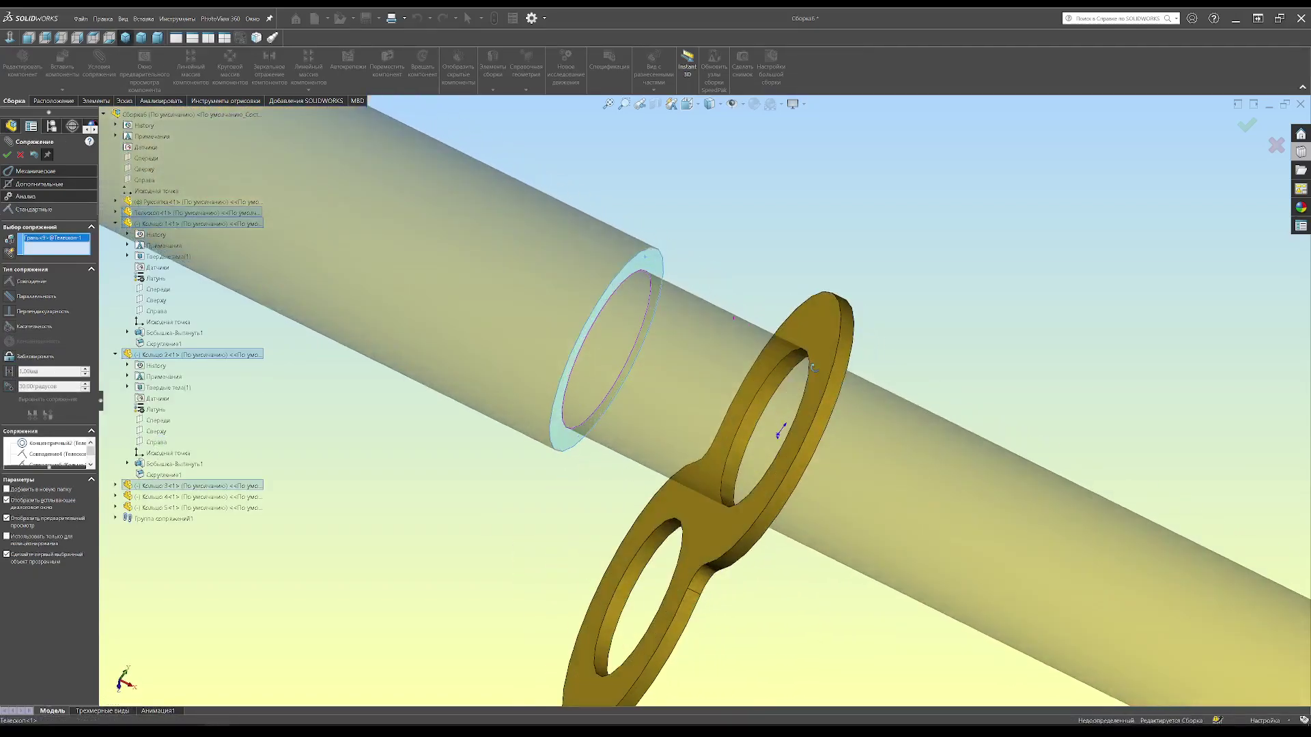
{"action": "left_click", "coordinate": [807, 296]}
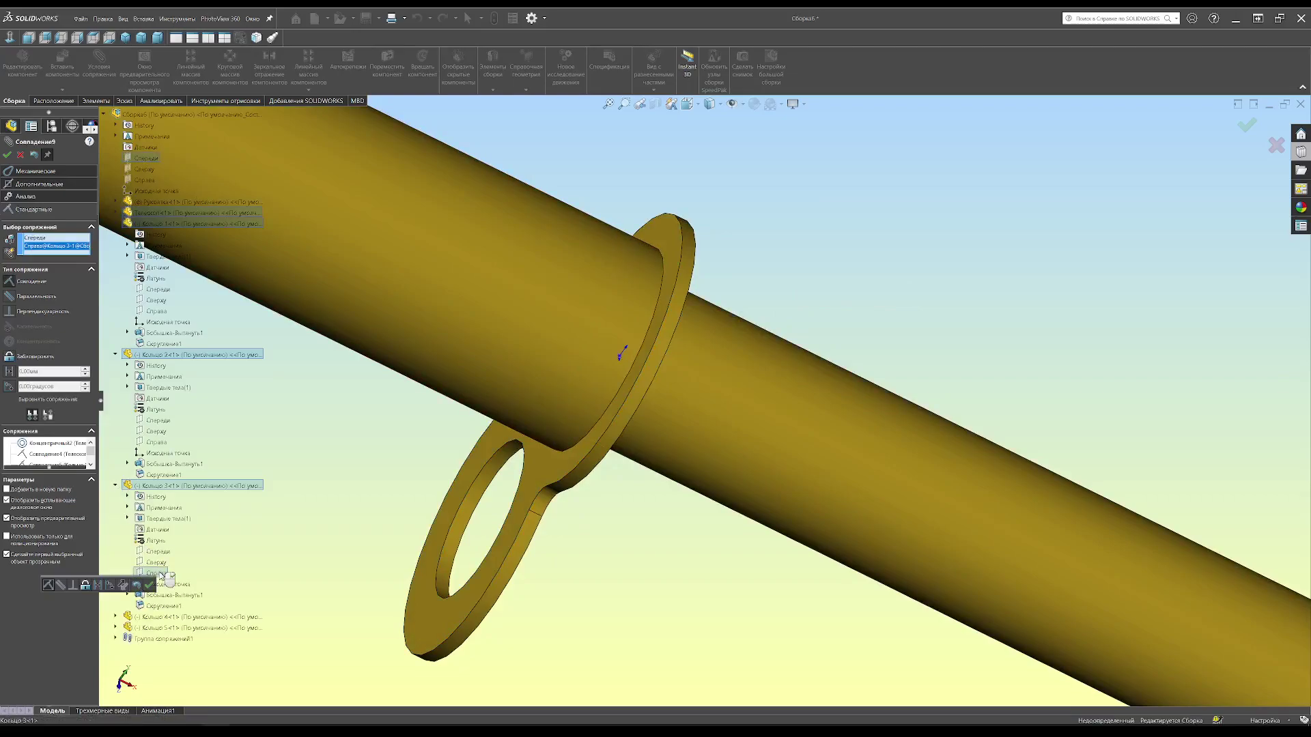
{"action": "key", "text": "Return"}
{"action": "scroll", "coordinate": [696, 564], "scroll_direction": "up", "scroll_amount": 10}
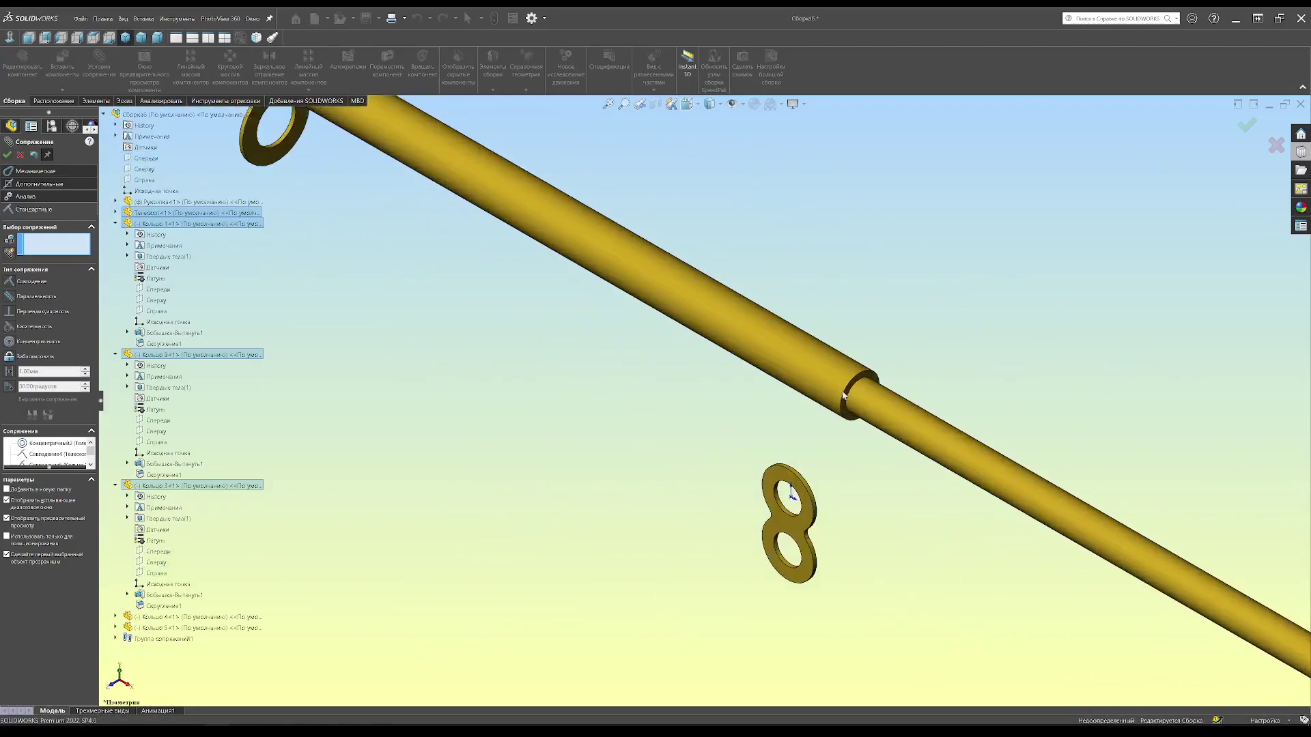
{"action": "left_click", "coordinate": [696, 563]}
{"action": "key", "text": "Return"}
- Seat the fourth ring flush against the rod's annular step, flipping its orientation
{"action": "left_click", "coordinate": [815, 382]}
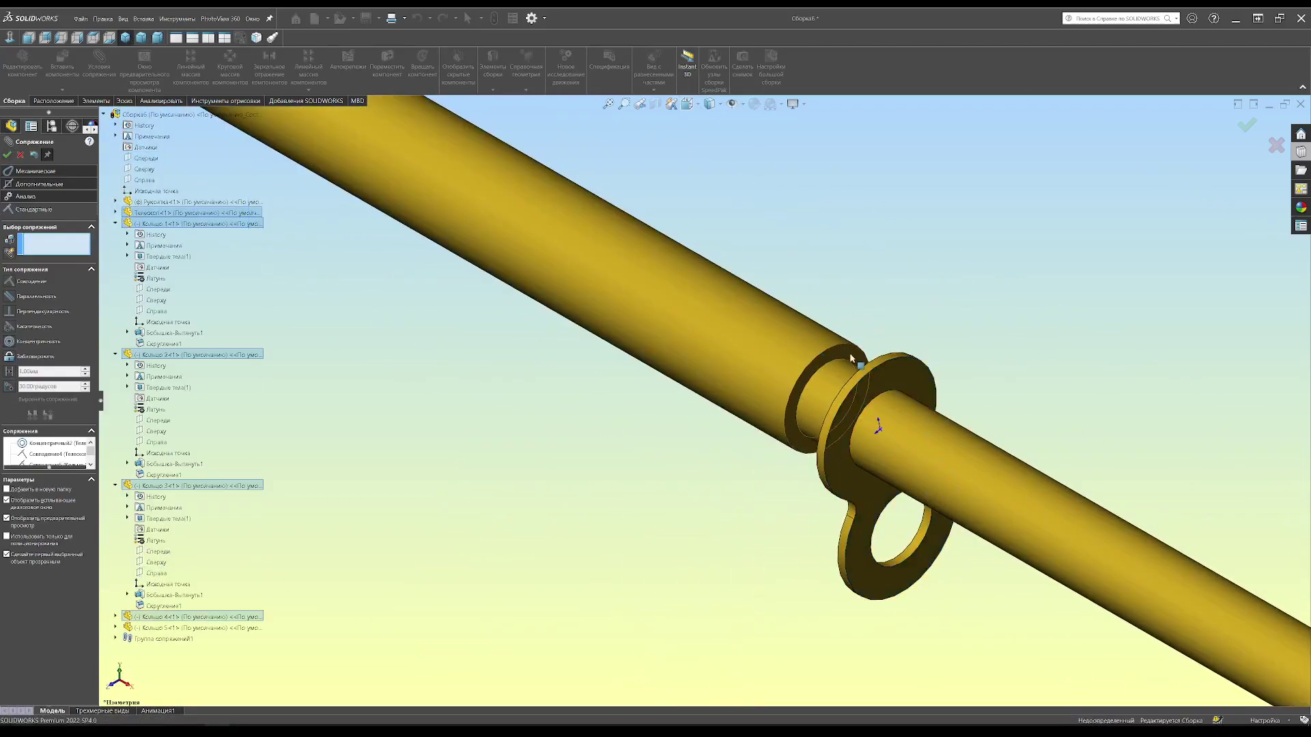
{"action": "left_click", "coordinate": [887, 409]}
{"action": "key", "text": "Return"}
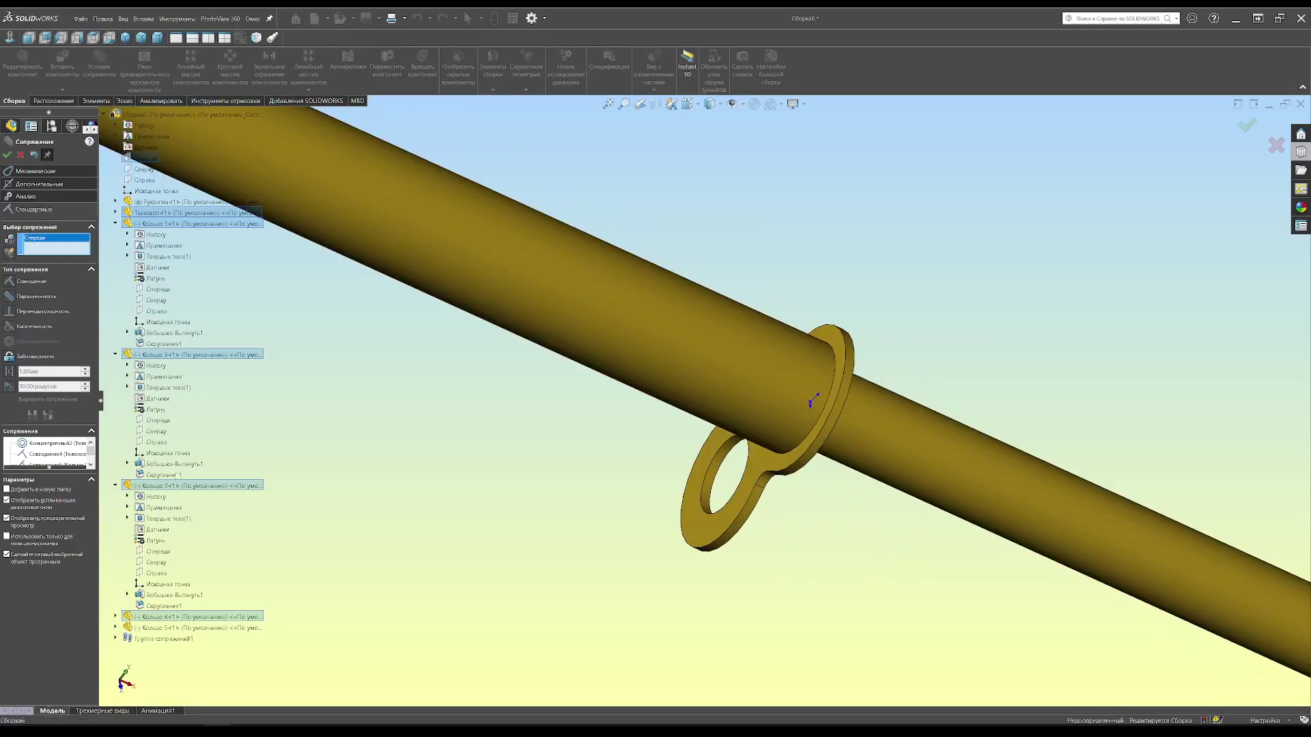
{"action": "key", "text": "Return"}
{"action": "scroll", "coordinate": [498, 351], "scroll_direction": "down", "scroll_amount": 3}
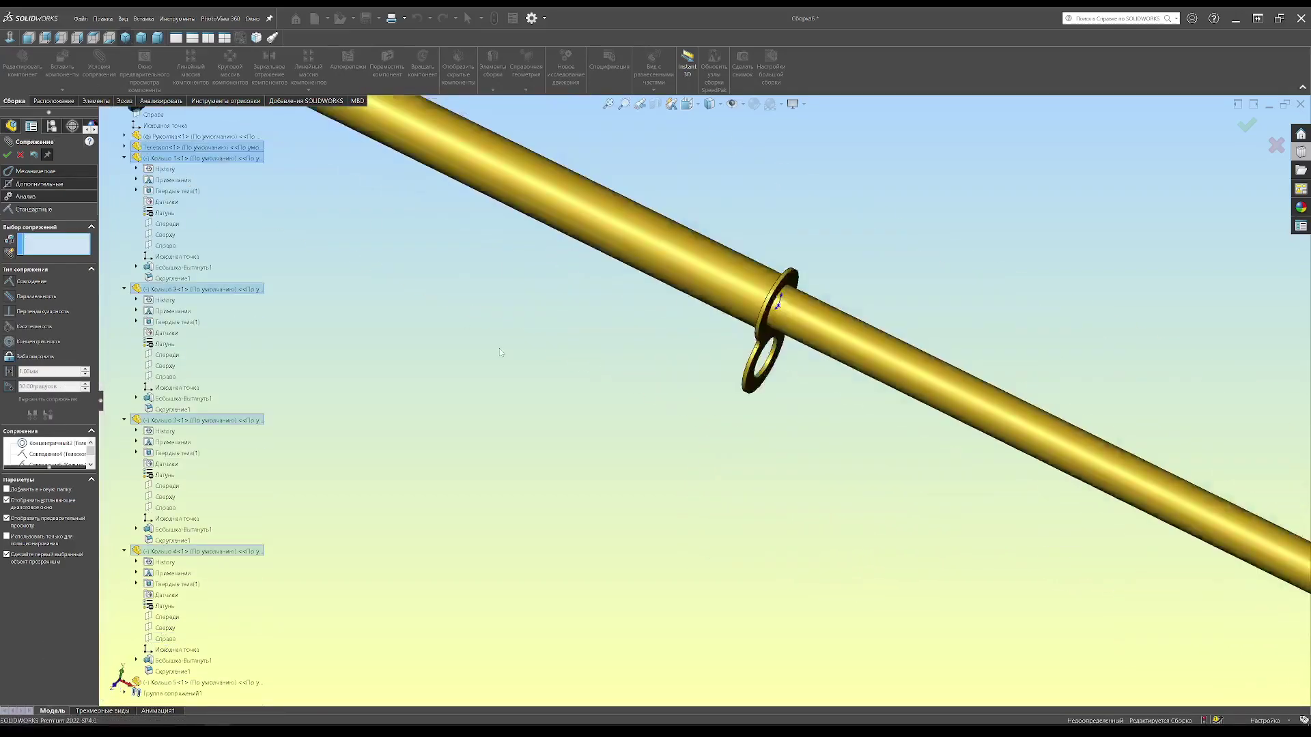
{"action": "scroll", "coordinate": [501, 382], "scroll_direction": "up", "scroll_amount": 3}
{"action": "scroll", "coordinate": [921, 599], "scroll_direction": "down", "scroll_amount": 5}
- Mate the tip ring concentric on the rod's end, oriented to a reference plane
{"action": "left_click", "coordinate": [655, 382]}
{"action": "left_click", "coordinate": [705, 547]}
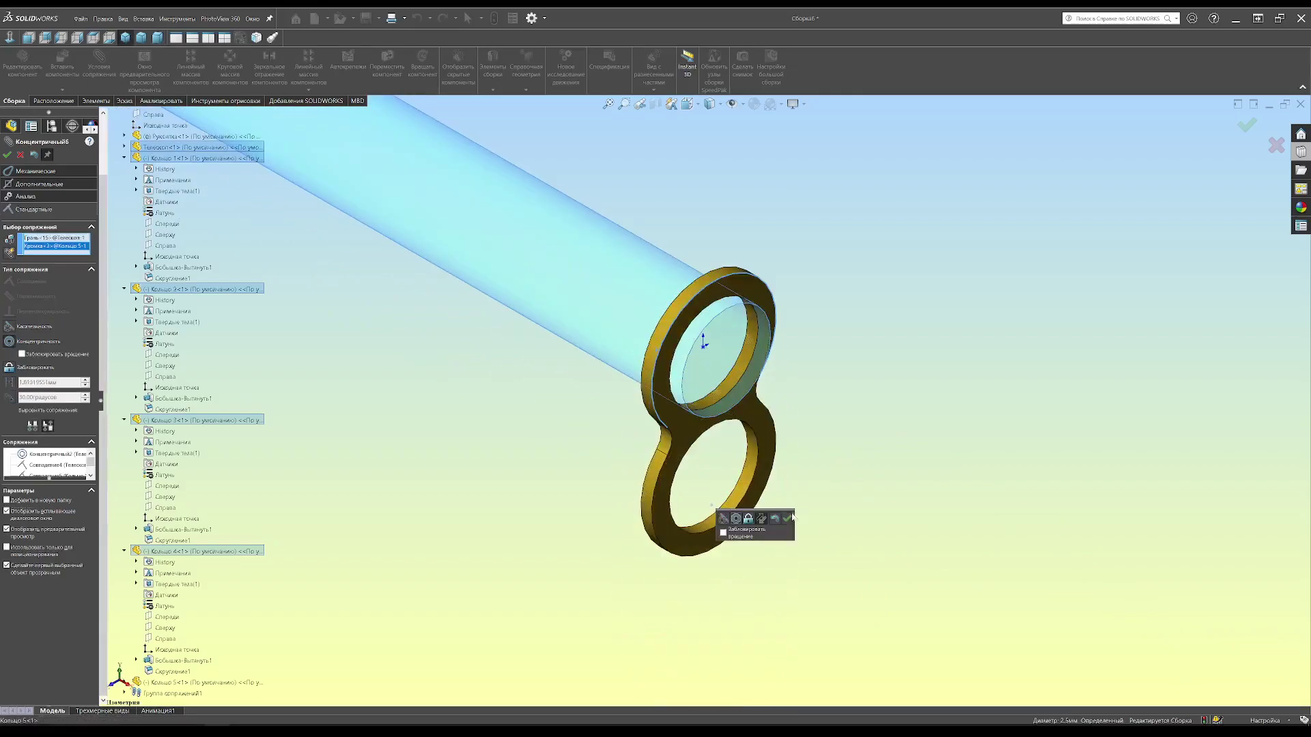
{"action": "left_click", "coordinate": [789, 517]}
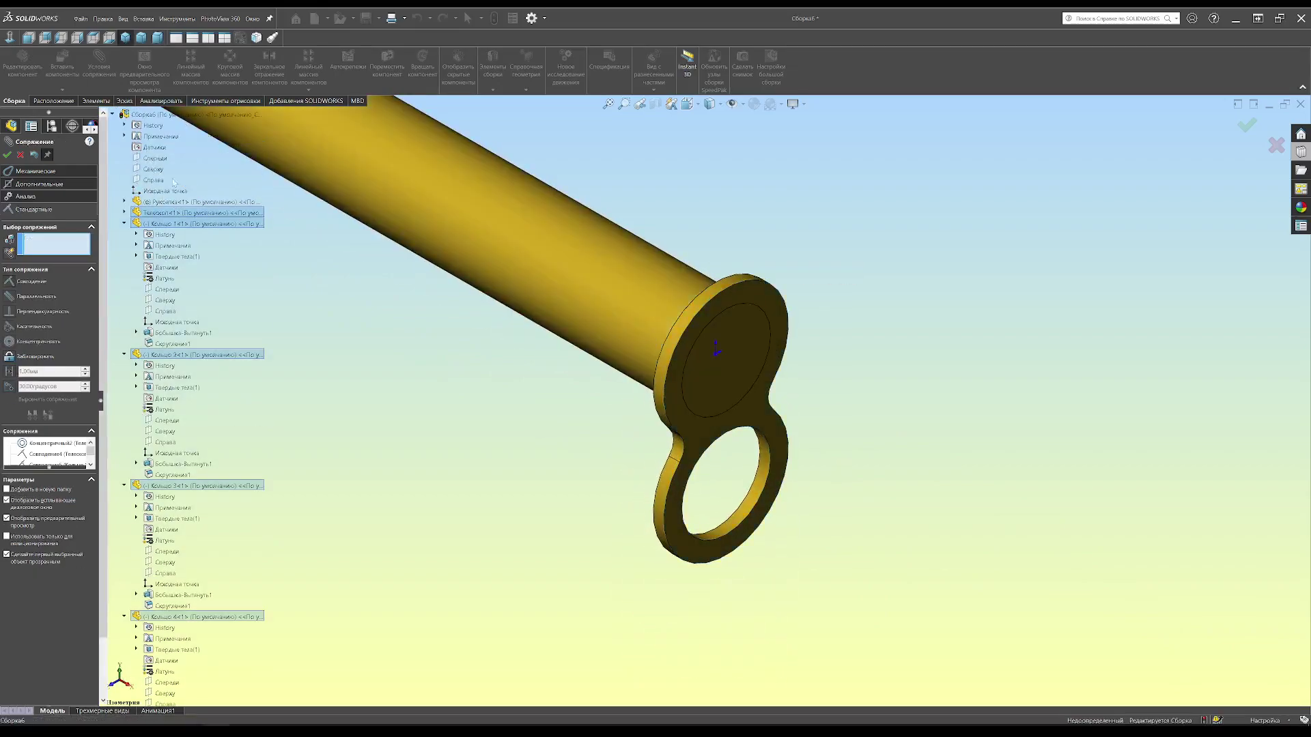
{"action": "left_click", "coordinate": [155, 158]}
{"action": "scroll", "coordinate": [170, 689], "scroll_direction": "down", "scroll_amount": 5}
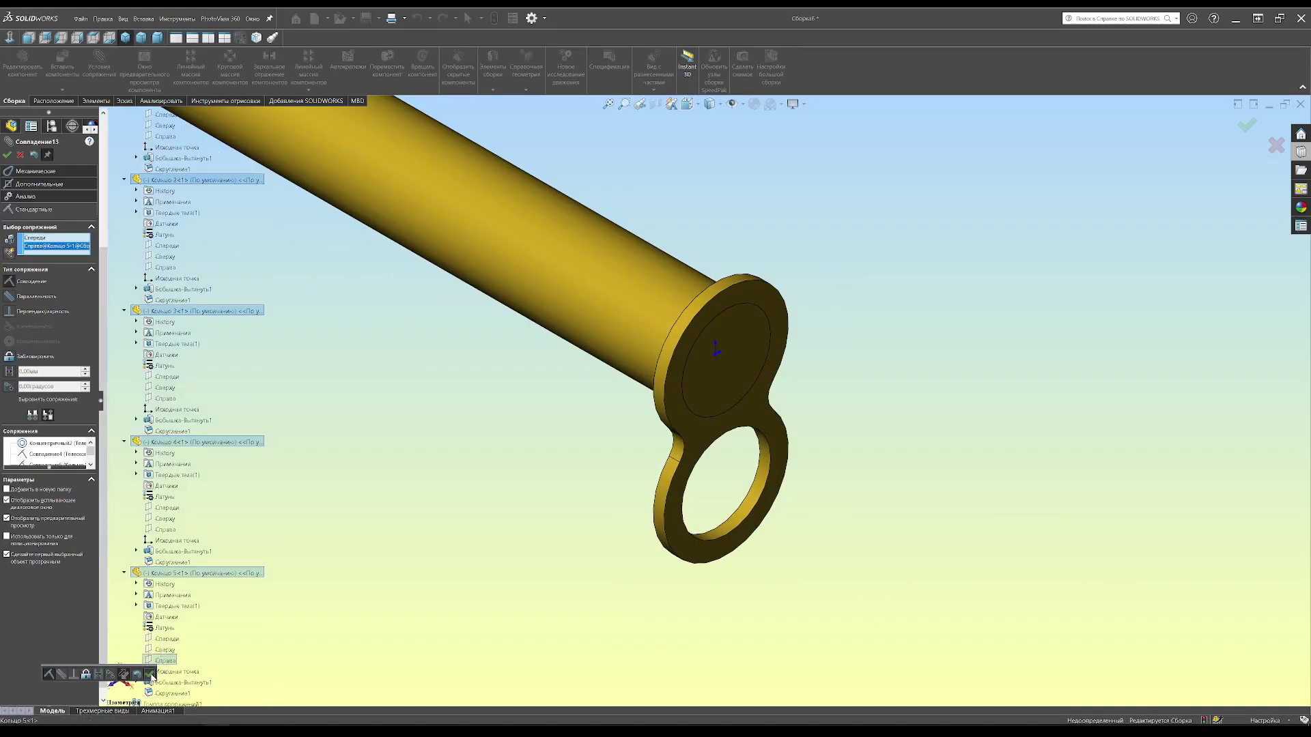
{"action": "key", "text": "Escape"}
{"action": "key", "text": "f"}
{"action": "left_click", "coordinate": [62, 61]}
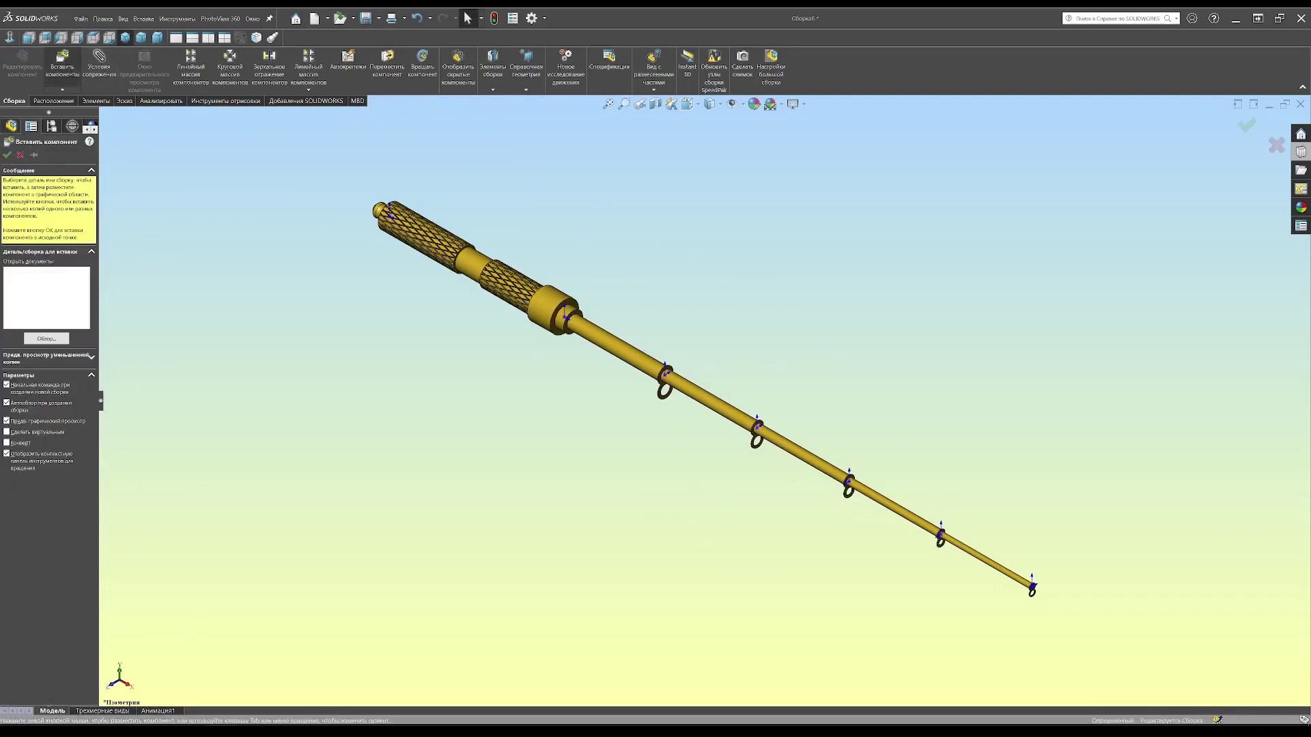
- Insert the bracket part beside the rod and rotate it into a new orientation
{"action": "left_click", "coordinate": [456, 302]}
{"action": "scroll", "coordinate": [437, 294], "scroll_direction": "down", "scroll_amount": 5}
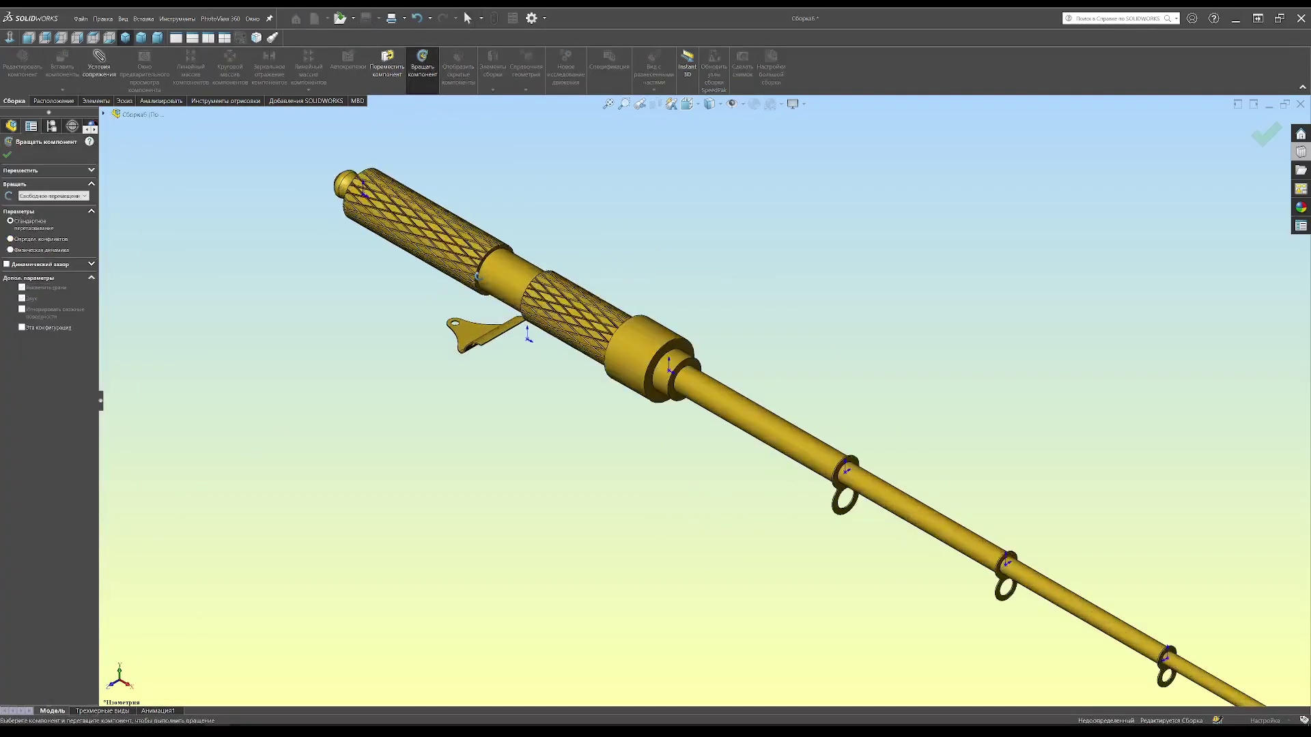
{"action": "left_click_drag", "start_coordinate": [436, 362], "coordinate": [477, 454]}
{"action": "key", "text": "Escape"}
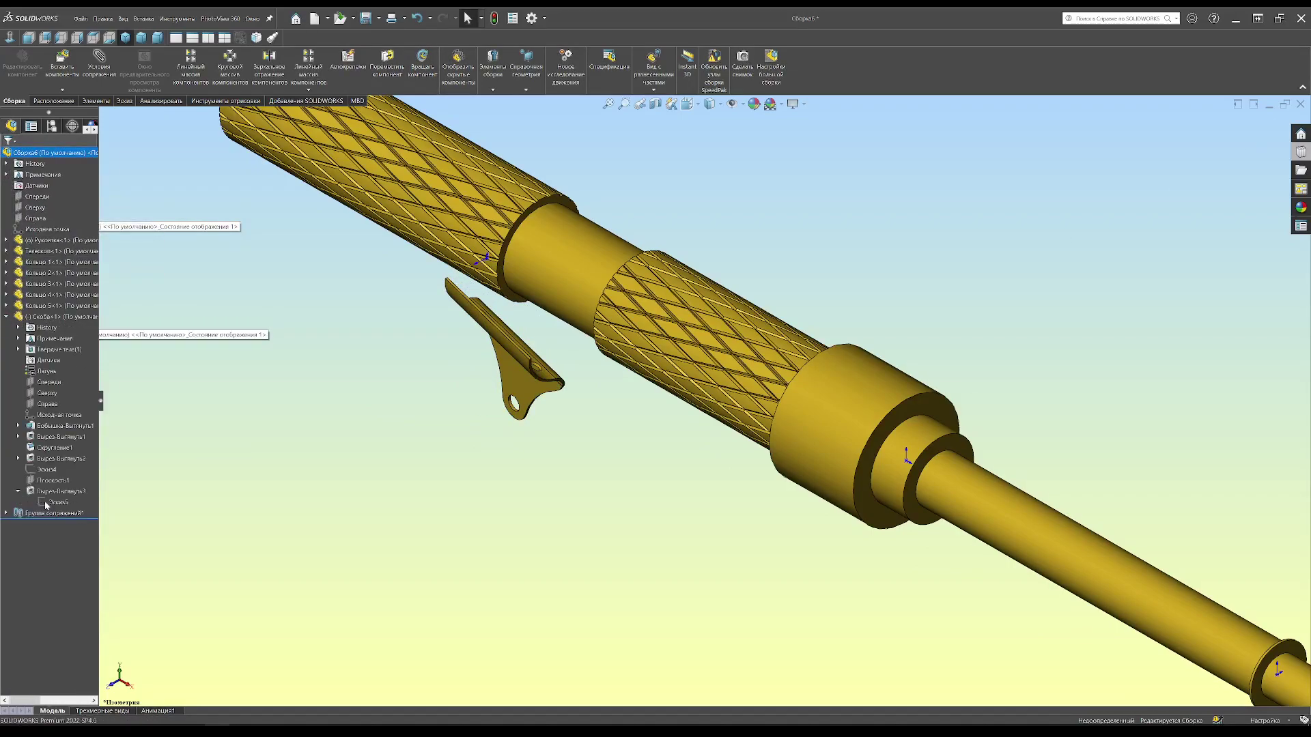
{"action": "scroll", "coordinate": [604, 246], "scroll_direction": "down", "scroll_amount": 5}
{"action": "middle_click_drag", "start_coordinate": [403, 332], "coordinate": [348, 341]}
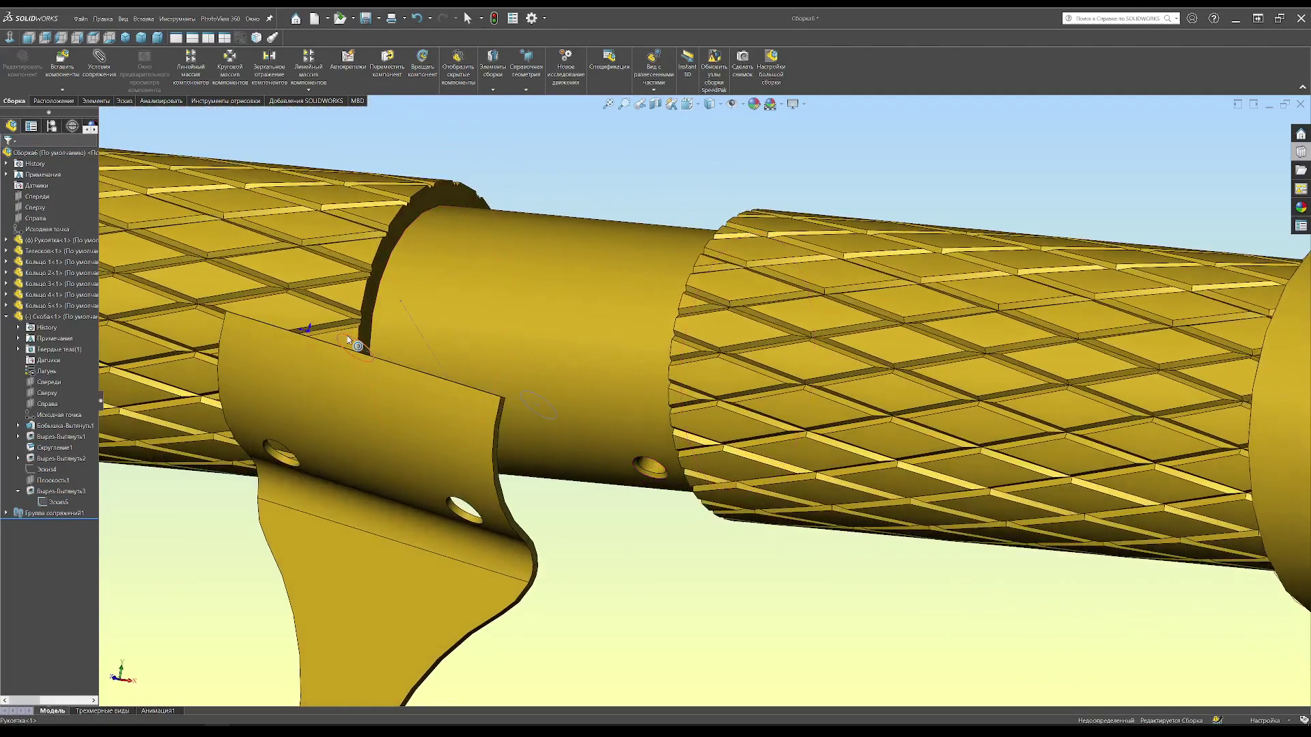
- Add two concentric mates between the bracket's curved saddle and the knurled handle
{"action": "left_click", "coordinate": [99, 65]}
{"action": "left_click", "coordinate": [464, 509]}
{"action": "left_click", "coordinate": [648, 467]}
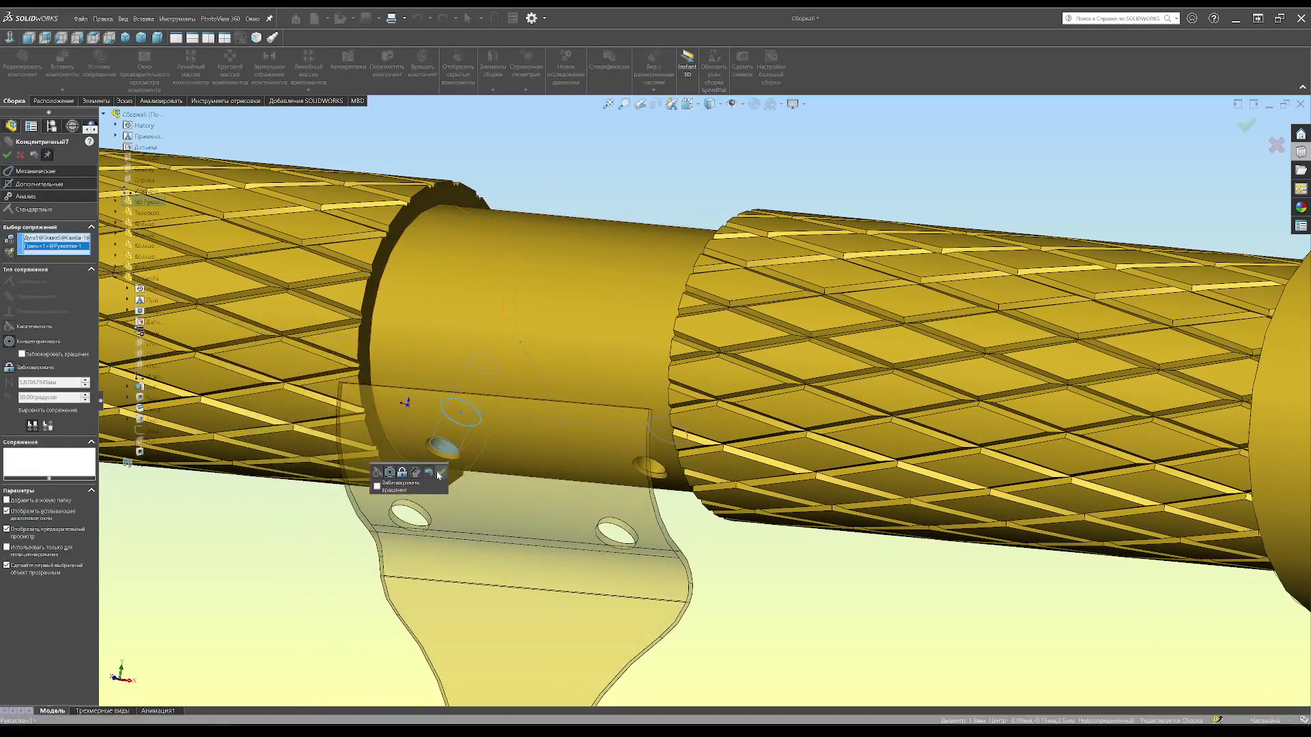
{"action": "key", "text": "Return"}
{"action": "left_click", "coordinate": [655, 419]}
{"action": "left_click", "coordinate": [652, 463]}
{"action": "key", "text": "Return"}
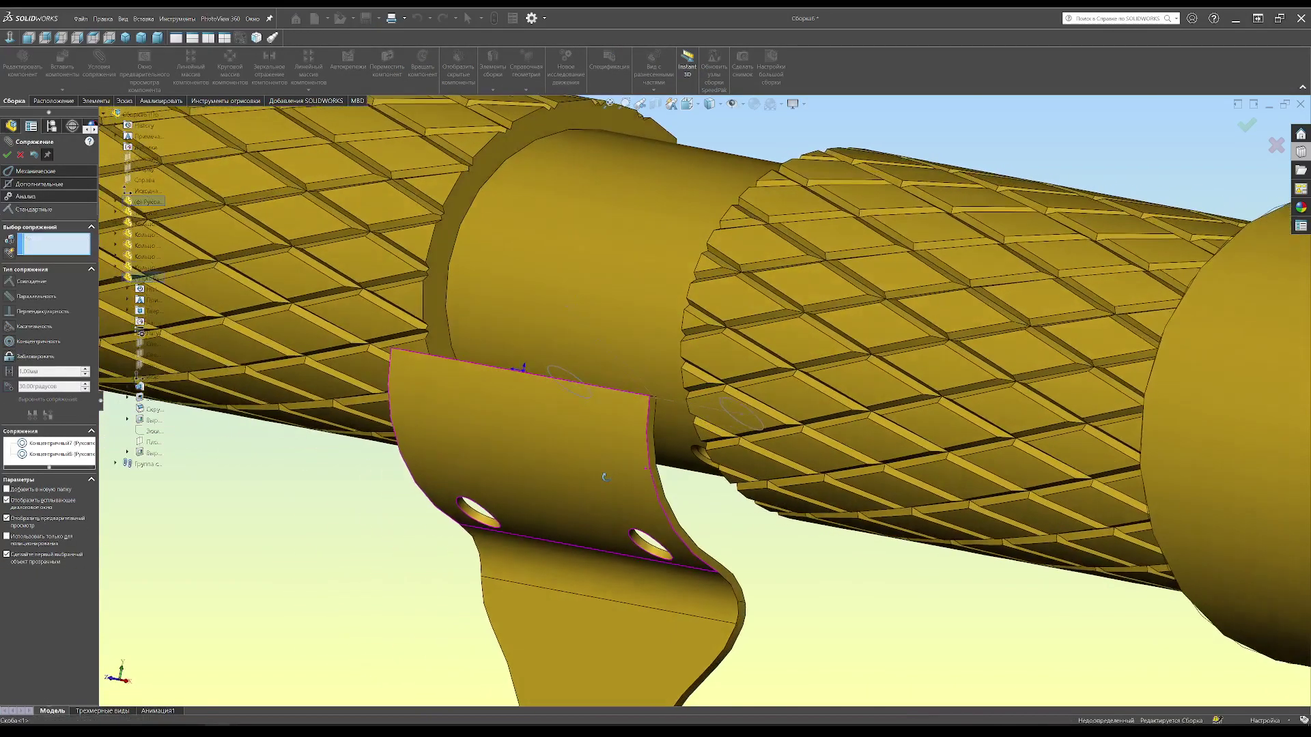
- Mate the bracket's end face coincident to the handle shoulder and align it to the origin
{"action": "left_click", "coordinate": [652, 425]}
{"action": "middle_click_drag", "start_coordinate": [652, 424], "coordinate": [669, 345]}
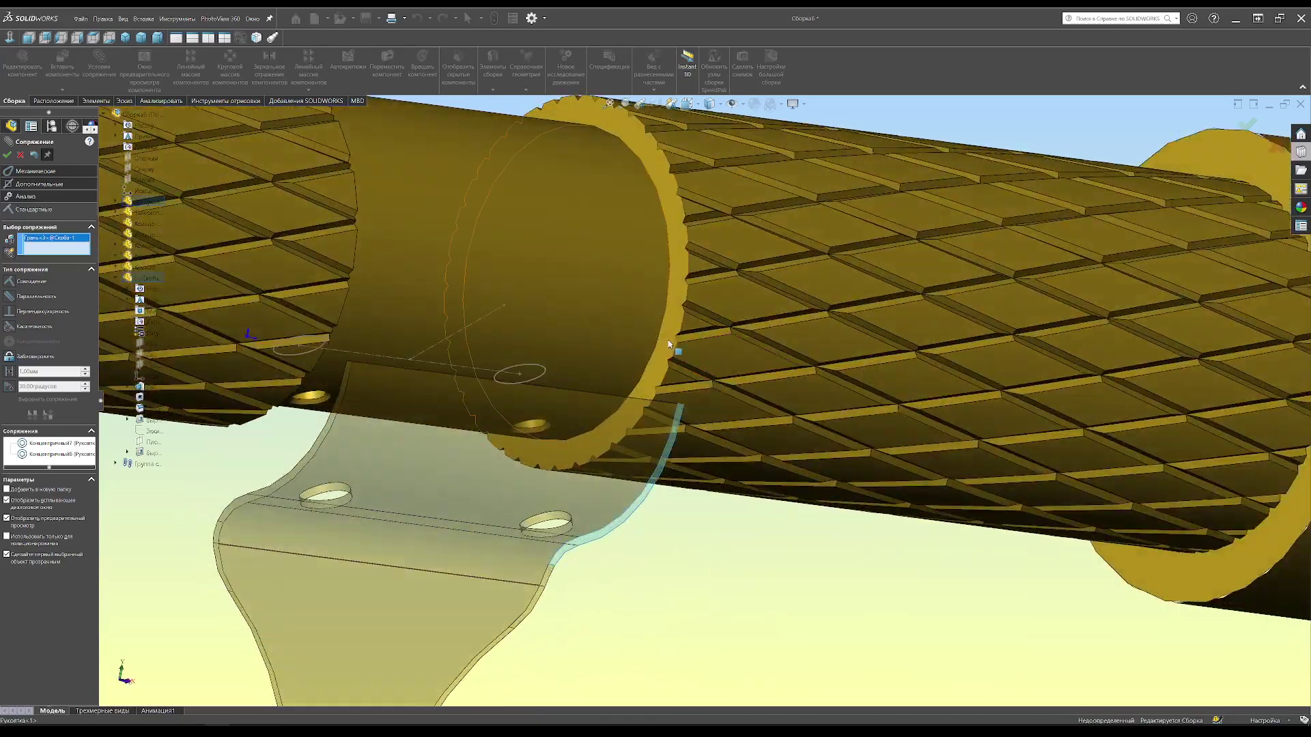
{"action": "left_click", "coordinate": [774, 313]}
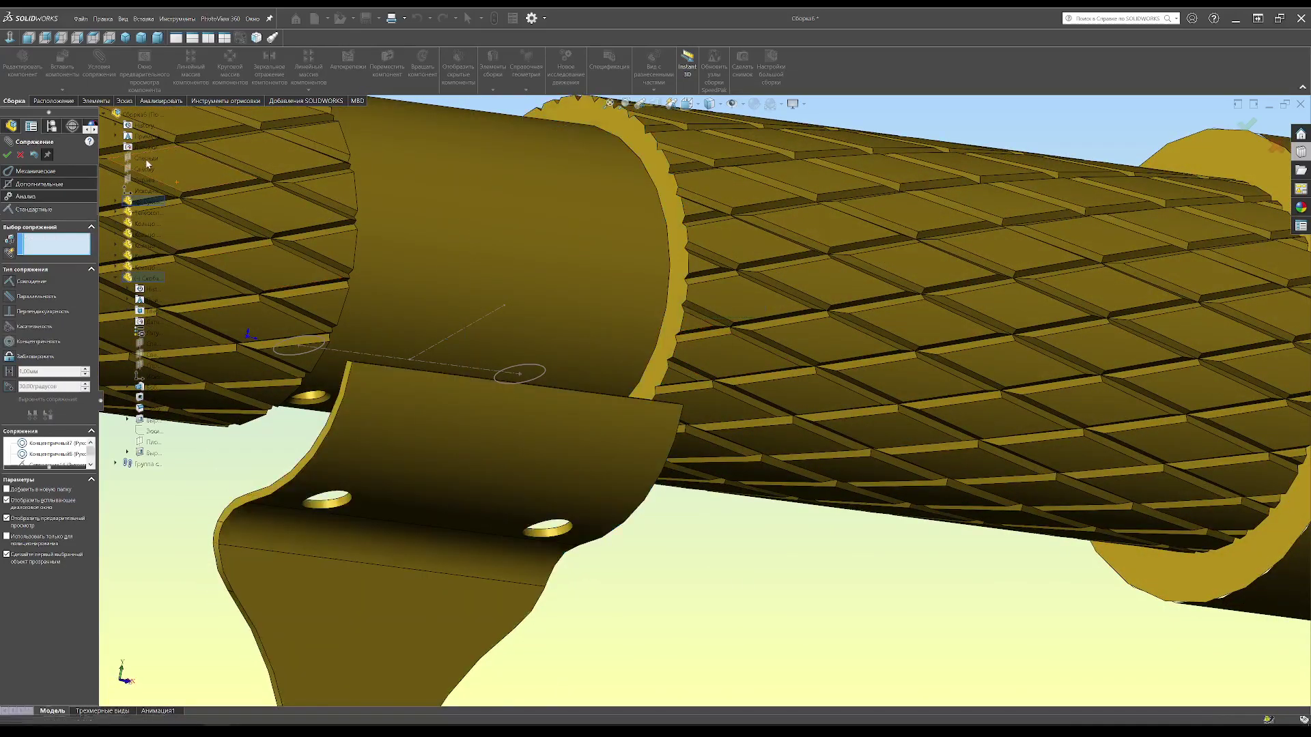
{"action": "left_click", "coordinate": [164, 377]}
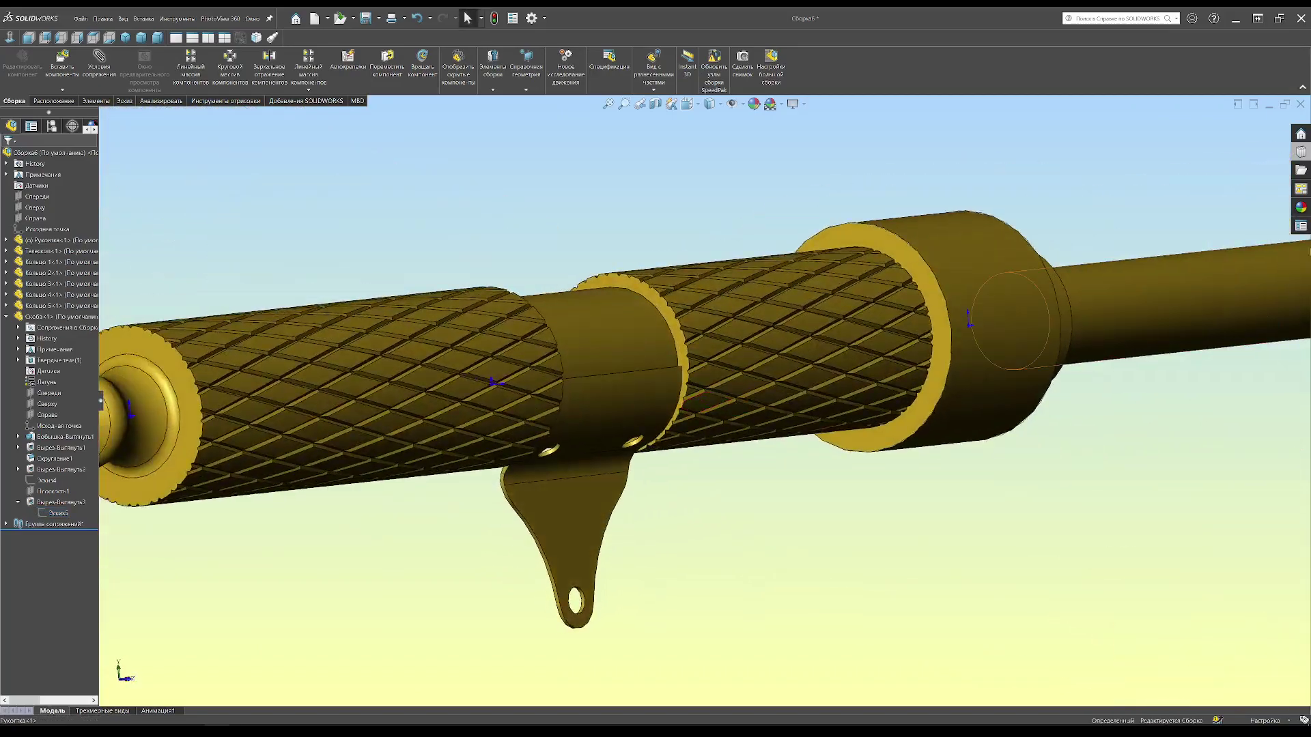
- Insert two countersunk screws from the Design Library into the assembly
{"action": "left_click", "coordinate": [1300, 170]}
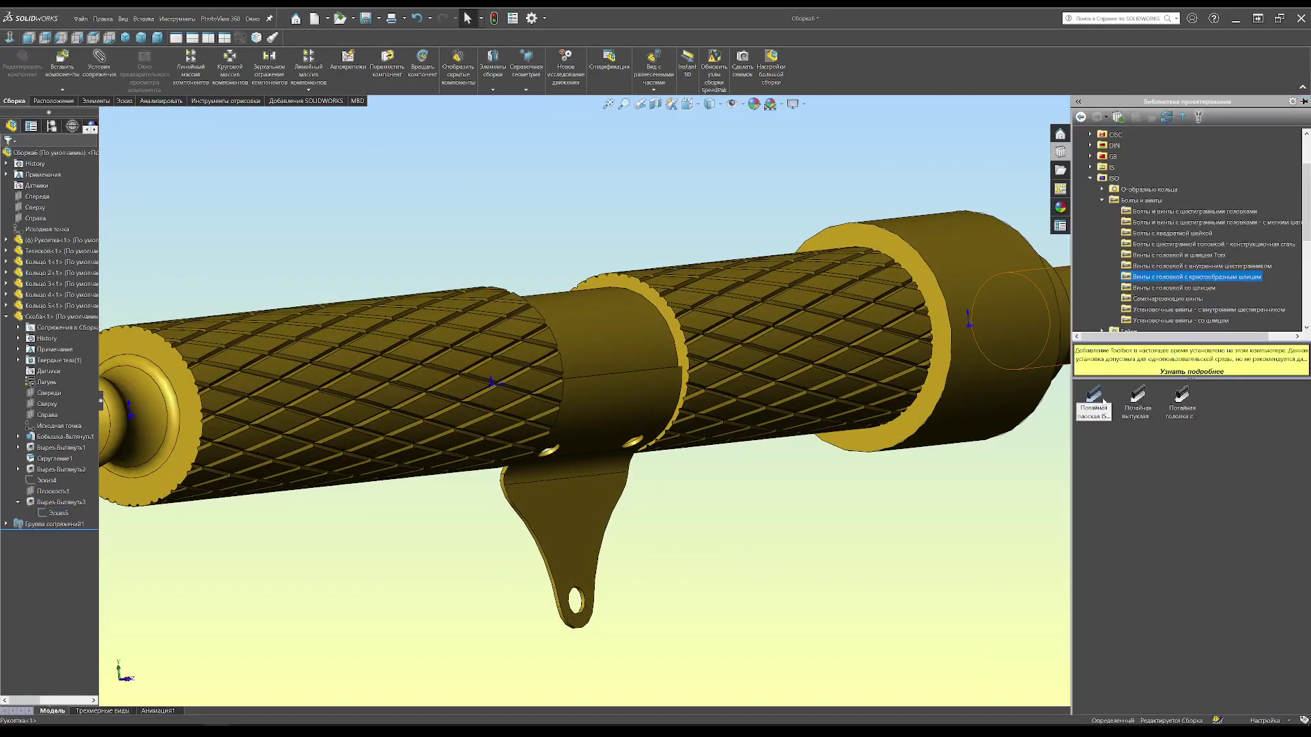
{"action": "left_click_drag", "start_coordinate": [1092, 403], "coordinate": [727, 515]}
{"action": "left_click", "coordinate": [8, 156]}
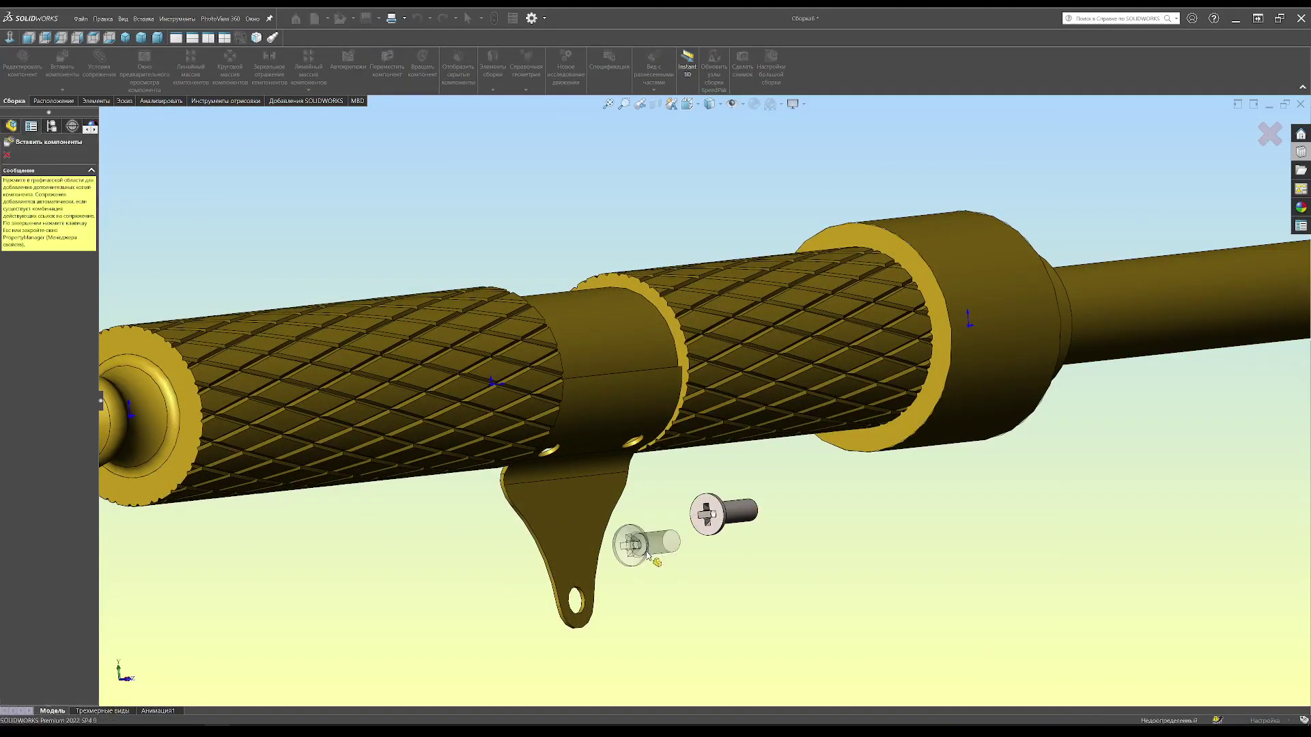
{"action": "key", "text": "Escape"}
{"action": "left_click", "coordinate": [422, 60]}
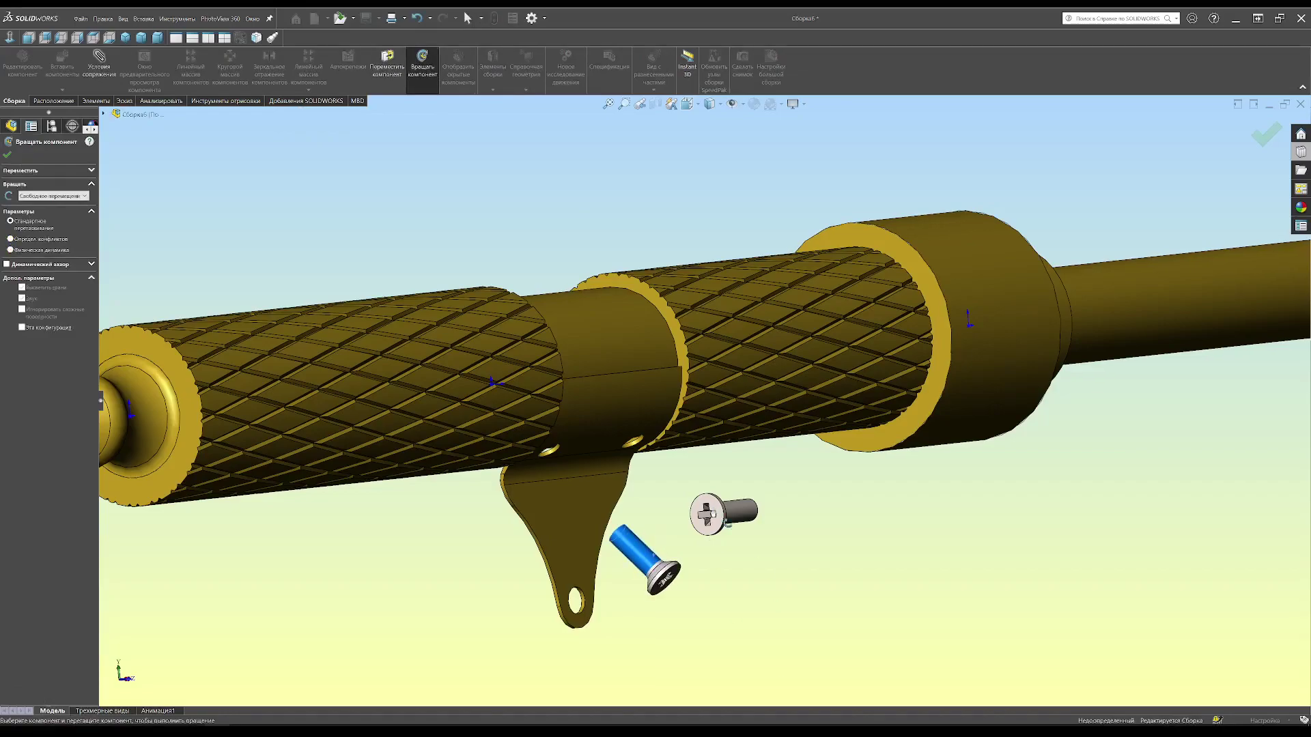
{"action": "key", "text": "Escape"}
- Mate both screws concentric with the bracket's two holes
{"action": "left_click", "coordinate": [99, 60]}
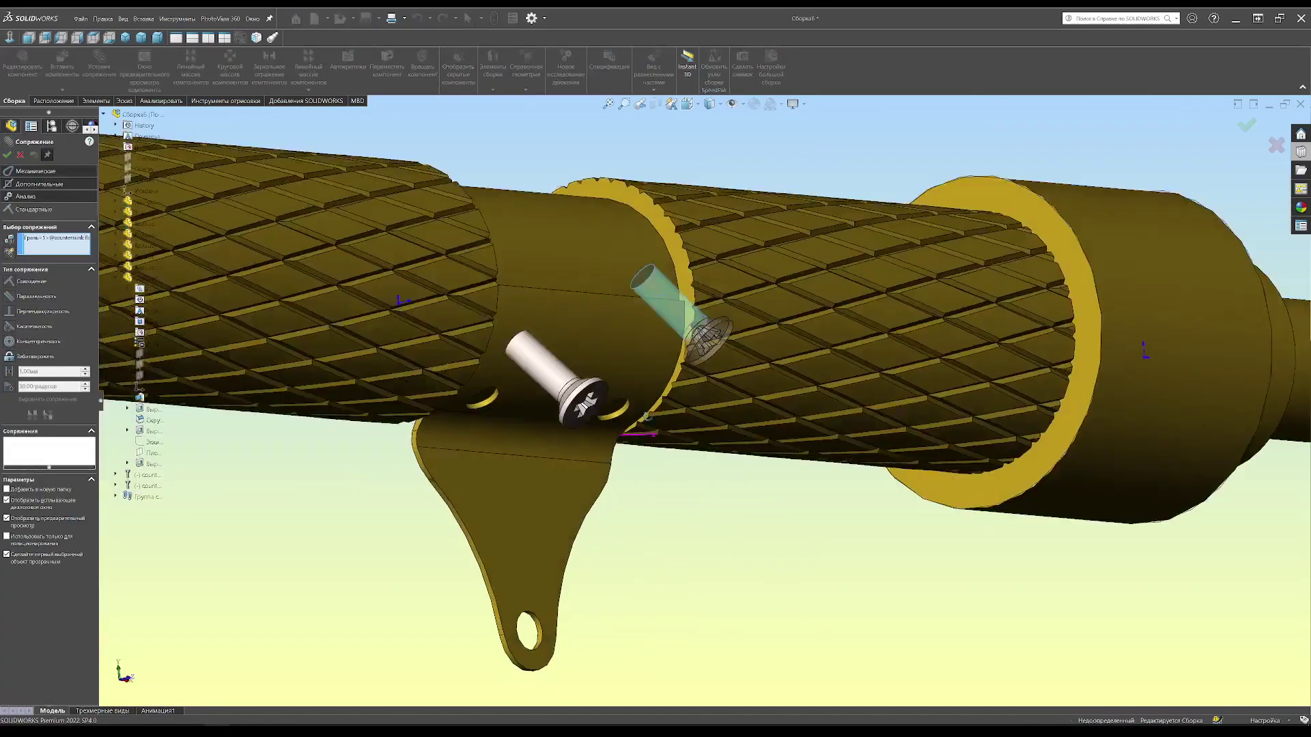
{"action": "scroll", "coordinate": [614, 389], "scroll_direction": "up", "scroll_amount": 5}
{"action": "left_click", "coordinate": [611, 383]}
{"action": "key", "text": "Return"}
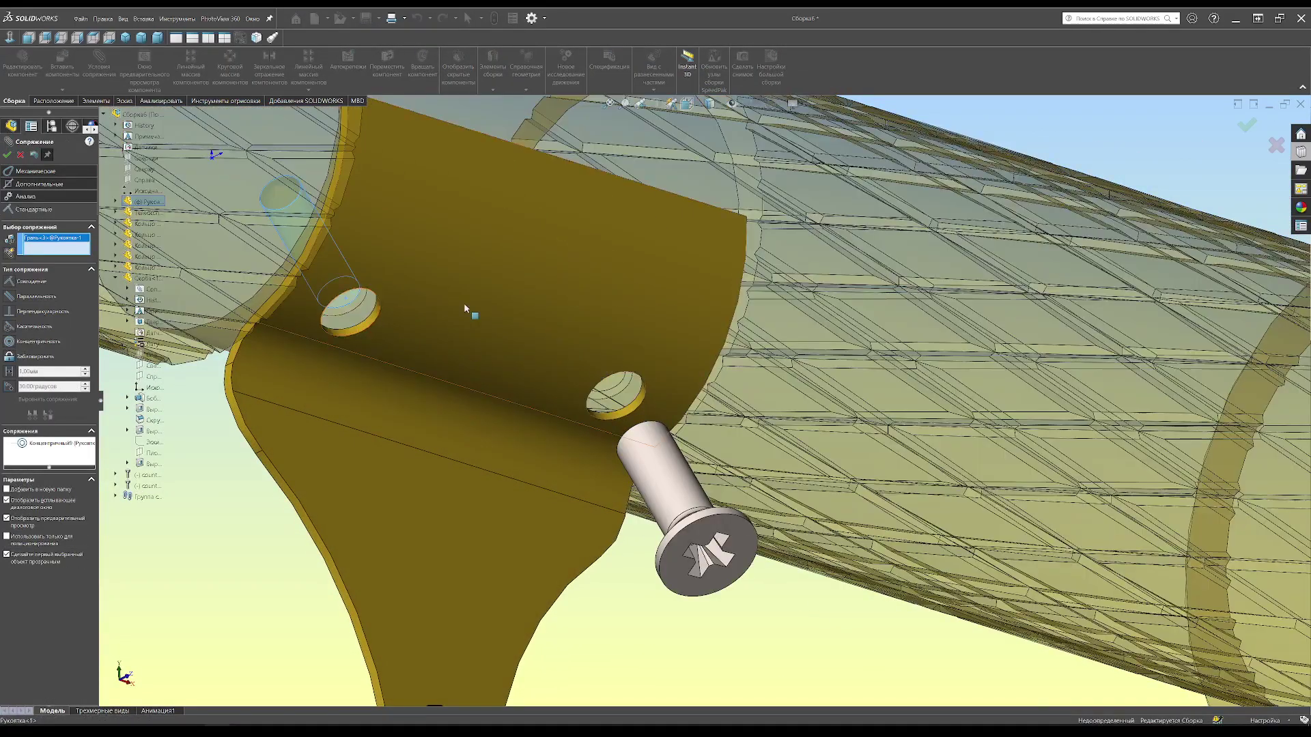
{"action": "scroll", "coordinate": [471, 307], "scroll_direction": "down", "scroll_amount": 5}
{"action": "left_click", "coordinate": [585, 423]}
{"action": "key", "text": "Return"}
- Add tangent mates seating both screw heads flush against the bracket, then view isometric
{"action": "scroll", "coordinate": [513, 433], "scroll_direction": "up", "scroll_amount": 3}
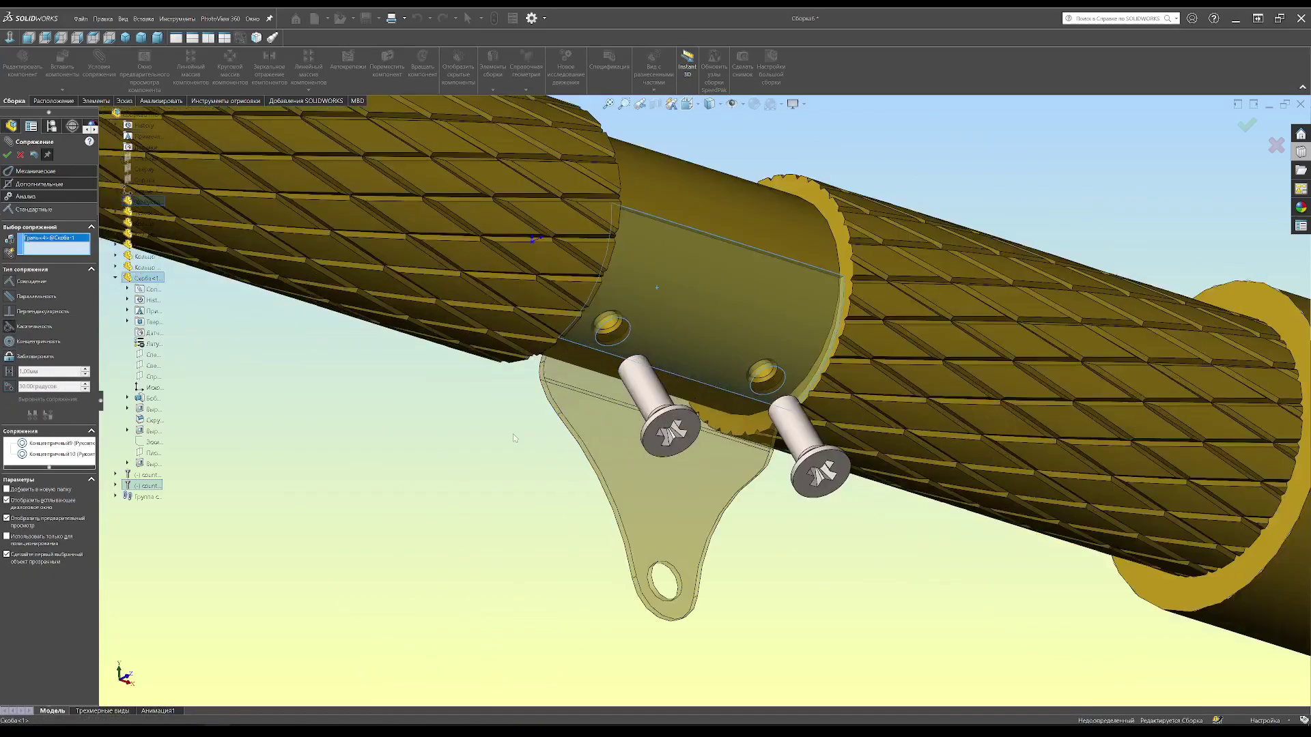
{"action": "middle_click_drag", "start_coordinate": [513, 433], "coordinate": [751, 383]}
{"action": "left_click", "coordinate": [766, 377]}
{"action": "key", "text": "Return"}
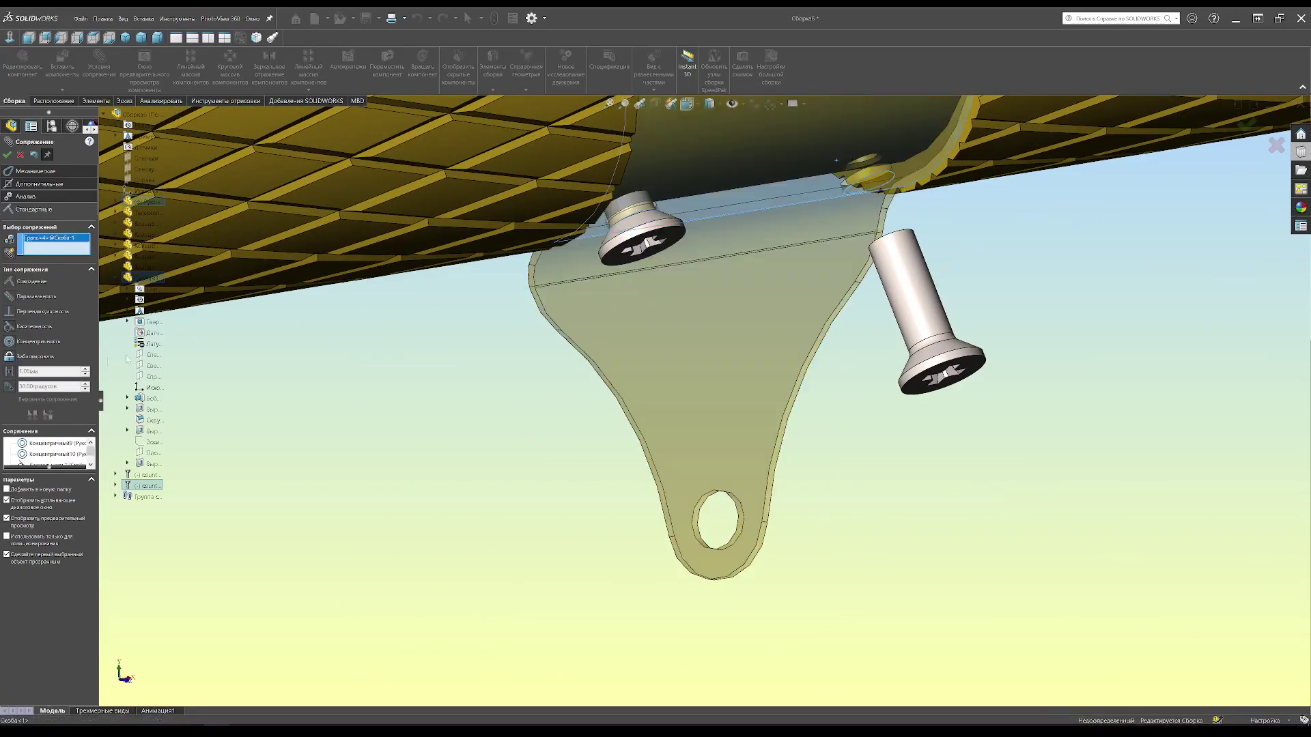
{"action": "left_click", "coordinate": [952, 345]}
{"action": "key", "text": "Return"}
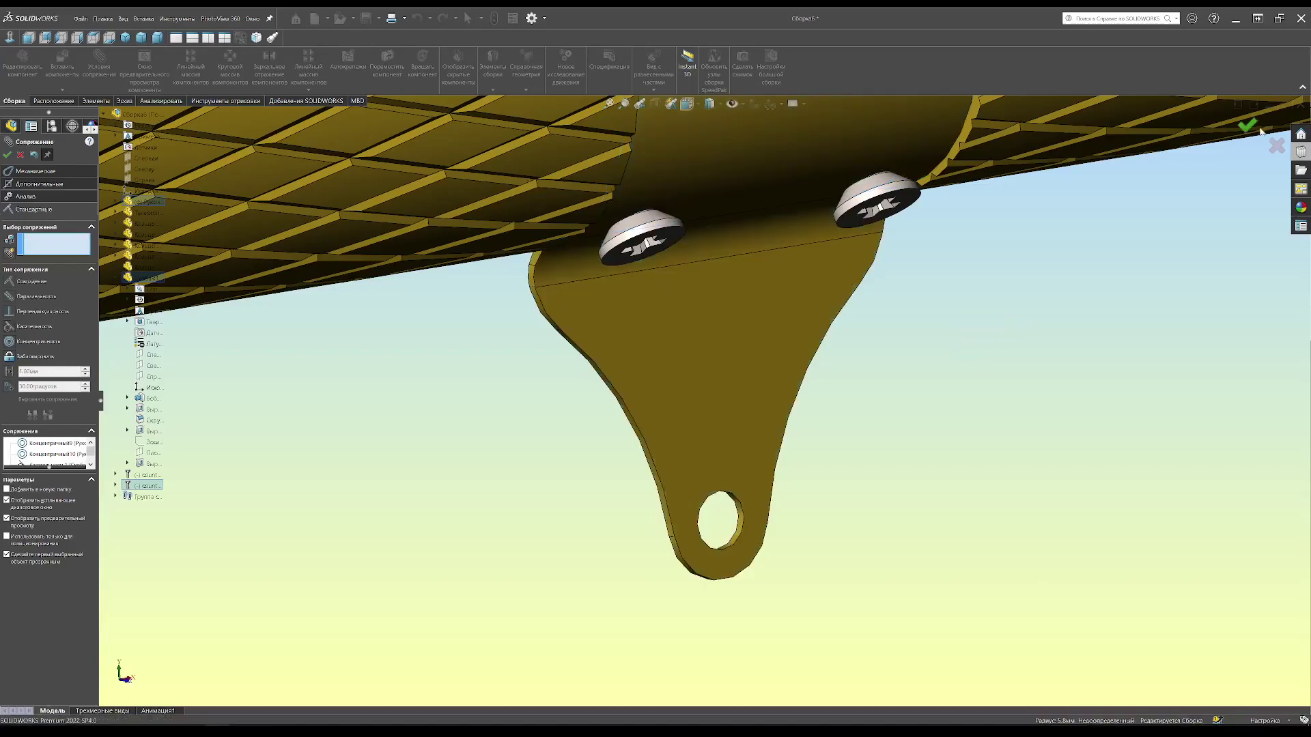
{"action": "key", "text": "Return"}
{"action": "key", "text": "ctrl+7"}
- Place the spoked reel below the bracket and hide the origin markers
{"action": "left_click", "coordinate": [62, 62]}
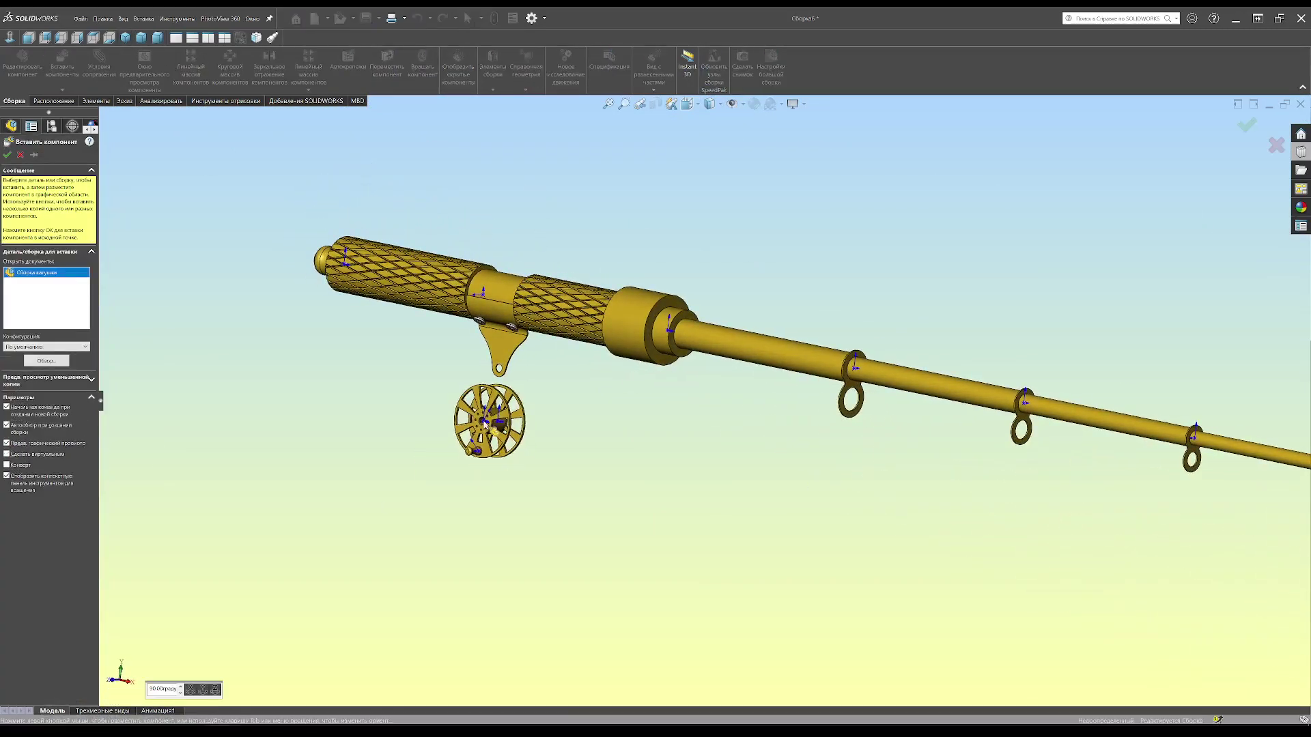
{"action": "left_click", "coordinate": [489, 426]}
{"action": "scroll", "coordinate": [491, 369], "scroll_direction": "down", "scroll_amount": 3}
{"action": "left_click", "coordinate": [122, 18]}
{"action": "left_click", "coordinate": [271, 110]}
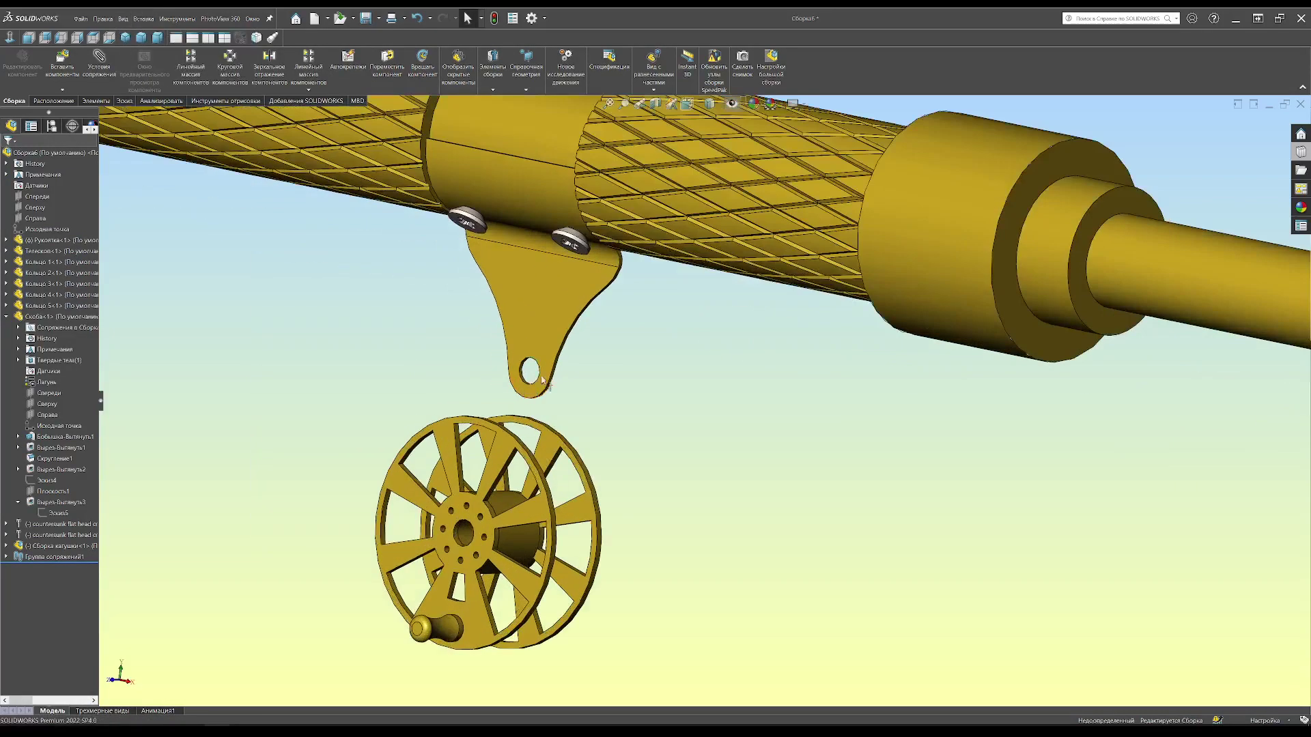
{"action": "middle_click_drag", "start_coordinate": [656, 369], "coordinate": [683, 287]}
{"action": "left_click", "coordinate": [62, 63]}
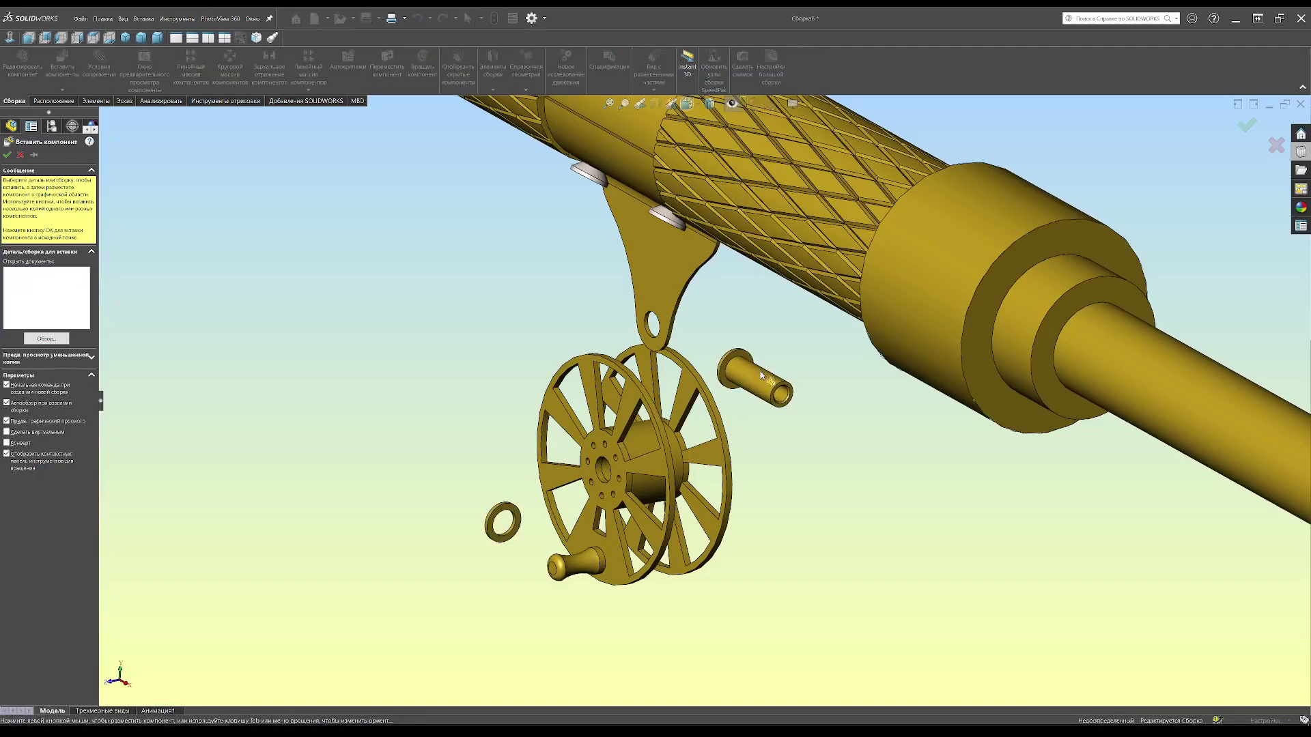
- Rotate the pin so it faces the bracket's hole
{"action": "key", "text": "Escape"}
{"action": "left_click", "coordinate": [422, 63]}
{"action": "left_click_drag", "start_coordinate": [758, 378], "coordinate": [1184, 148]}
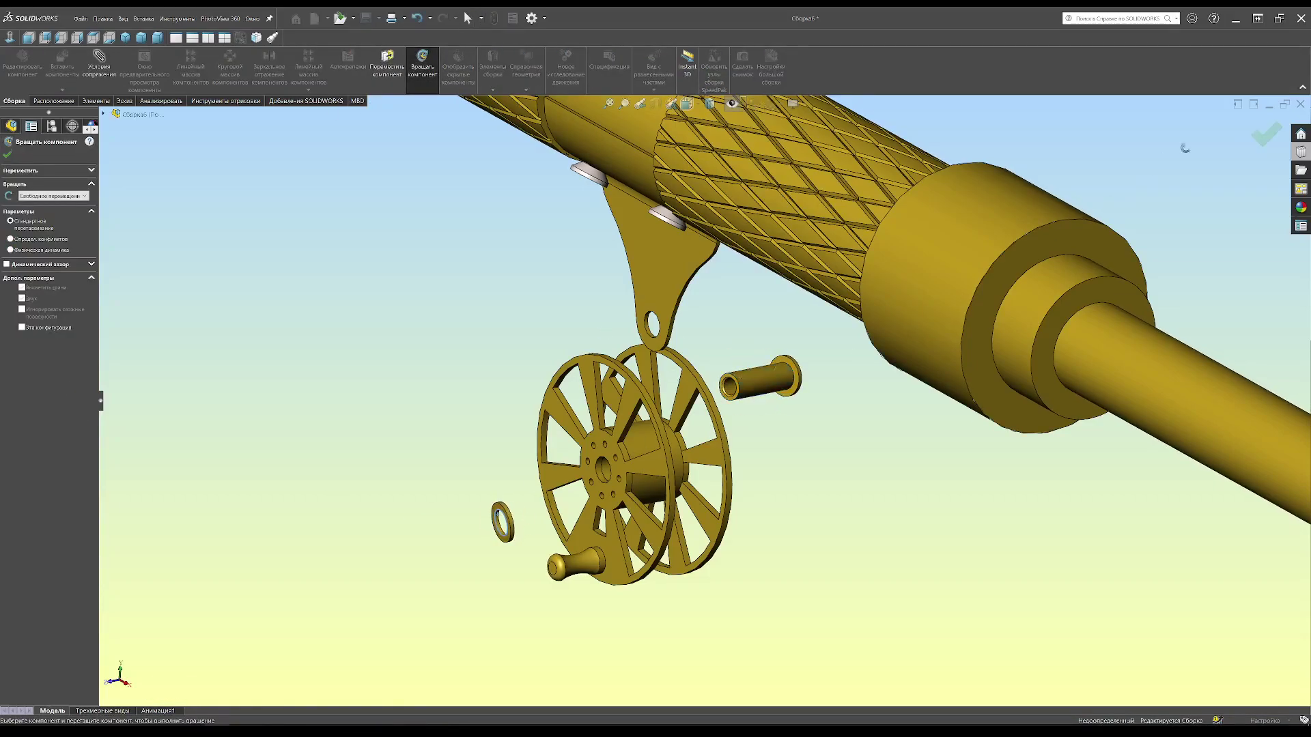
{"action": "left_click", "coordinate": [1267, 135]}
{"action": "left_click", "coordinate": [758, 378]}
- Mate the pin concentric in the bracket's lower hole and flush with its side face
{"action": "left_click", "coordinate": [98, 63]}
{"action": "left_click", "coordinate": [649, 327]}
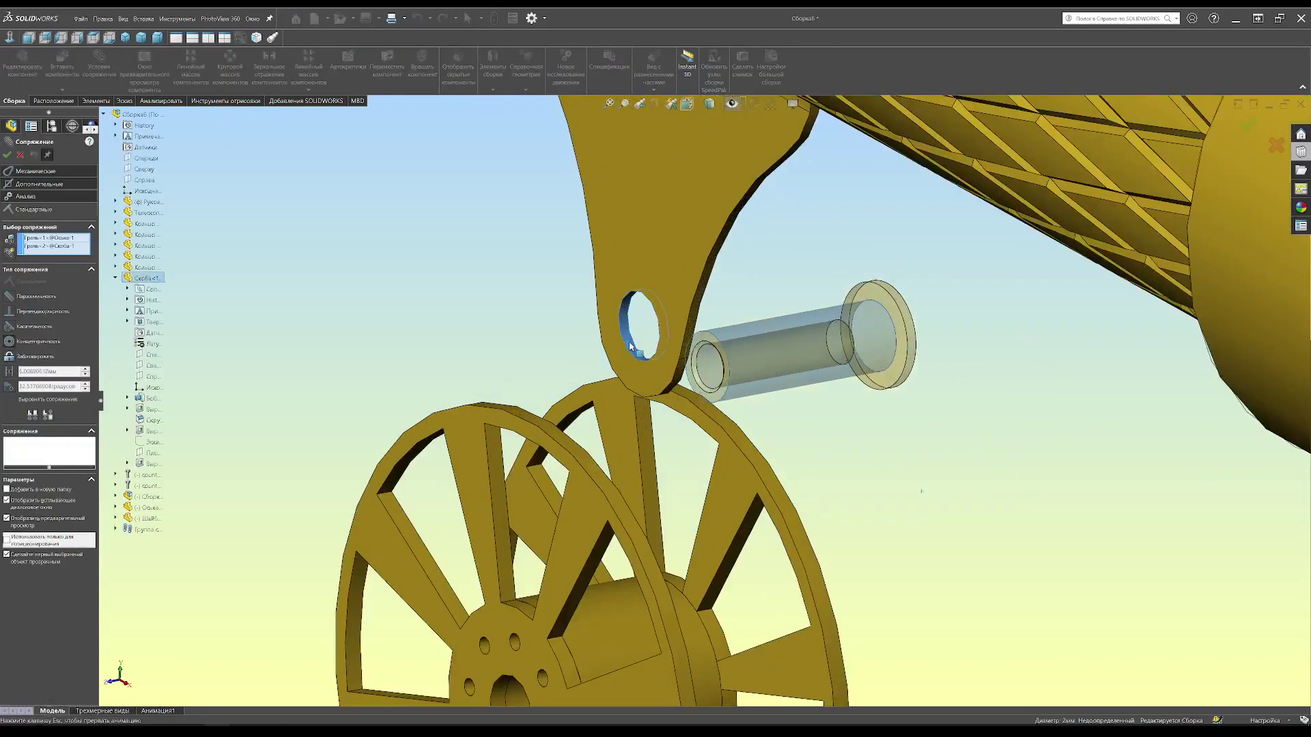
{"action": "key", "text": "Return"}
{"action": "middle_click_drag", "start_coordinate": [631, 347], "coordinate": [663, 277]}
{"action": "left_click", "coordinate": [664, 277]}
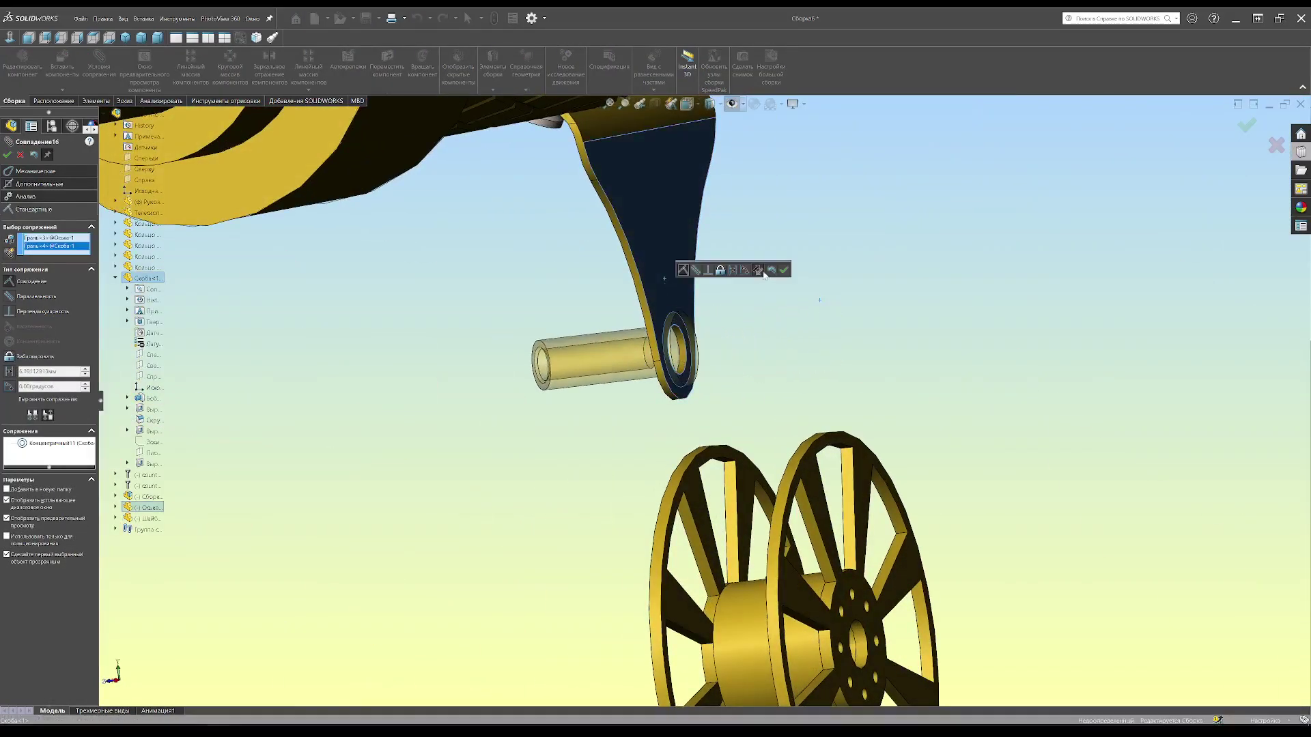
{"action": "left_click", "coordinate": [783, 271]}
- Mate the reel hub's bore concentric on the pin with its side face flush
{"action": "left_click", "coordinate": [601, 358]}
{"action": "left_click", "coordinate": [797, 557]}
{"action": "key", "text": "Return"}
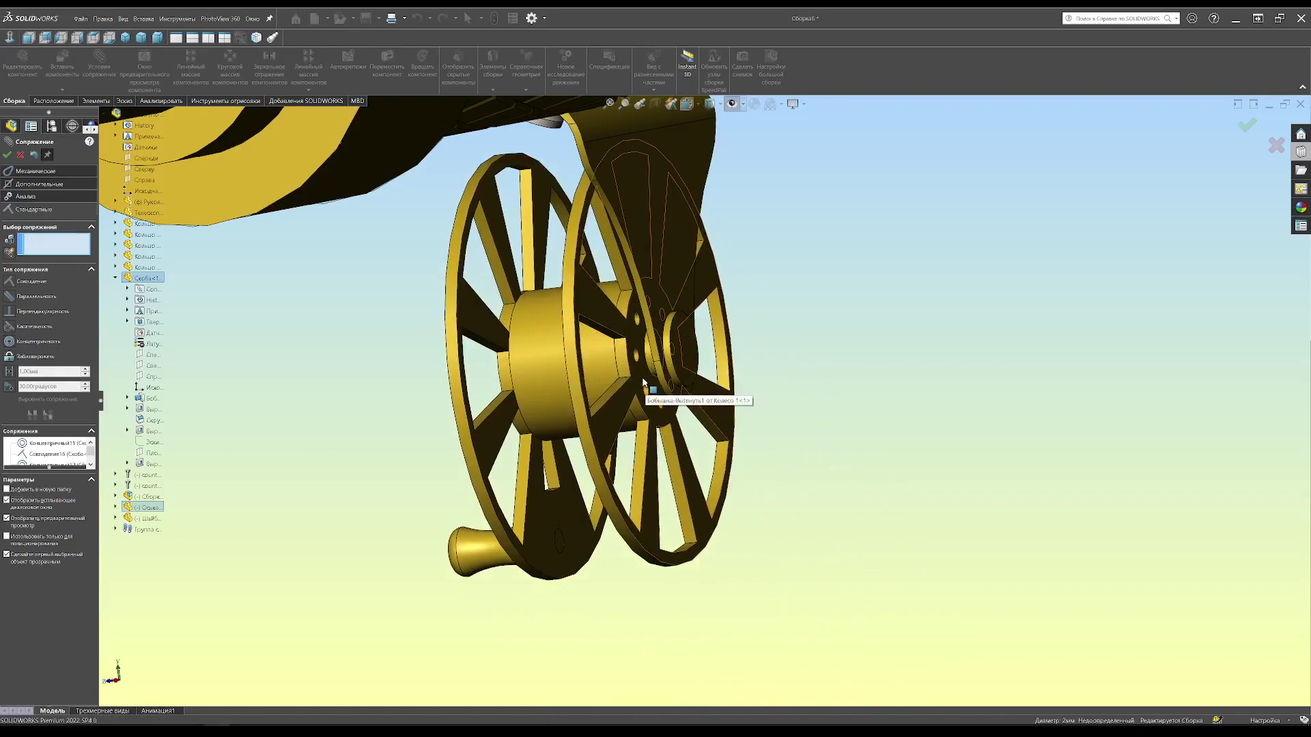
{"action": "left_click", "coordinate": [643, 382]}
{"action": "key", "text": "Return"}
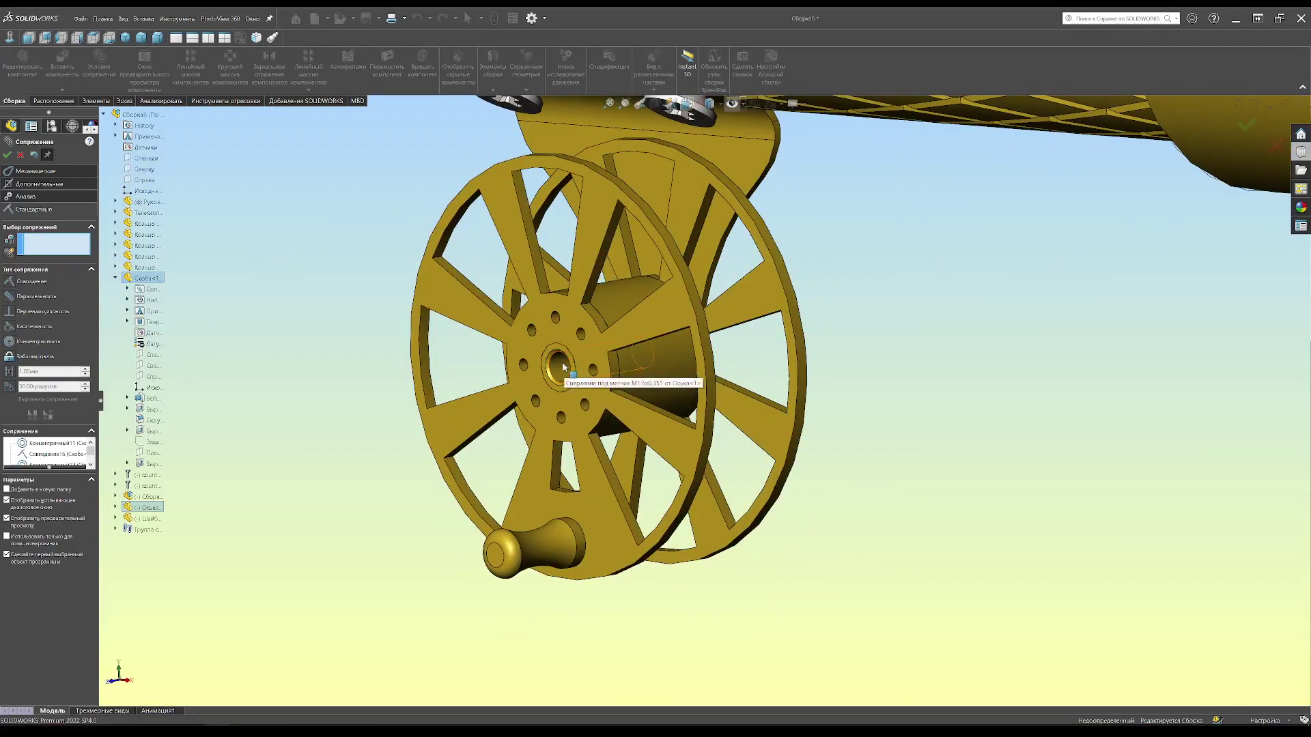
{"action": "left_click_drag", "start_coordinate": [564, 367], "coordinate": [498, 686]}
{"action": "scroll", "coordinate": [537, 572], "scroll_direction": "down", "scroll_amount": 2}
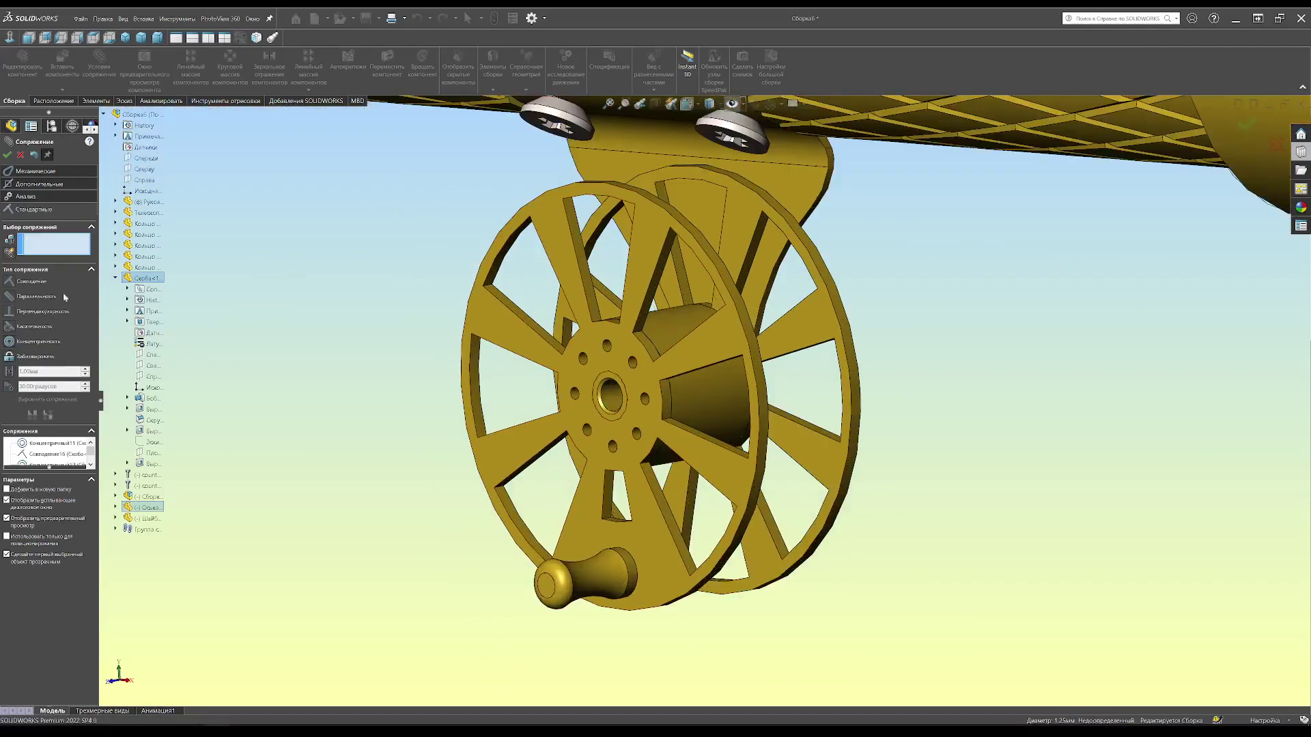
{"action": "key", "text": "Return"}
- Mate the washer against the reel hub's outer face
{"action": "left_click", "coordinate": [384, 66]}
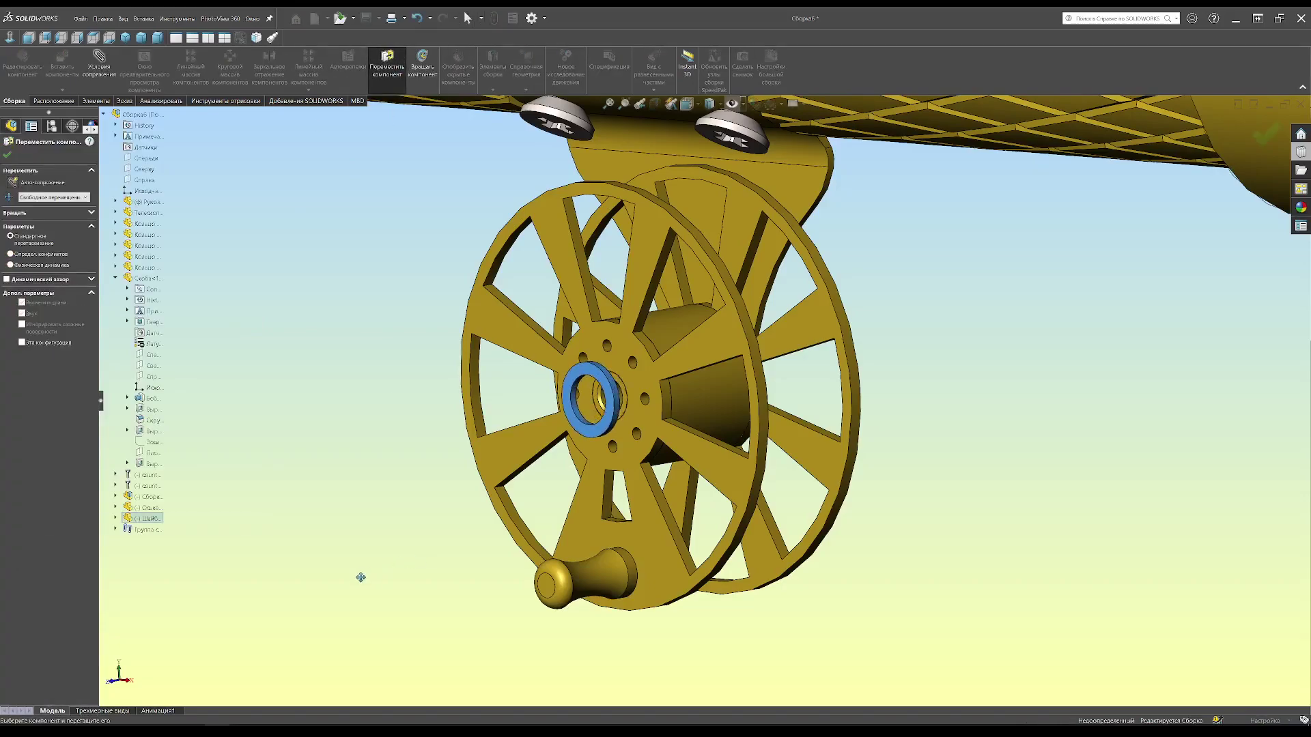
{"action": "left_click", "coordinate": [7, 154]}
{"action": "left_click", "coordinate": [99, 66]}
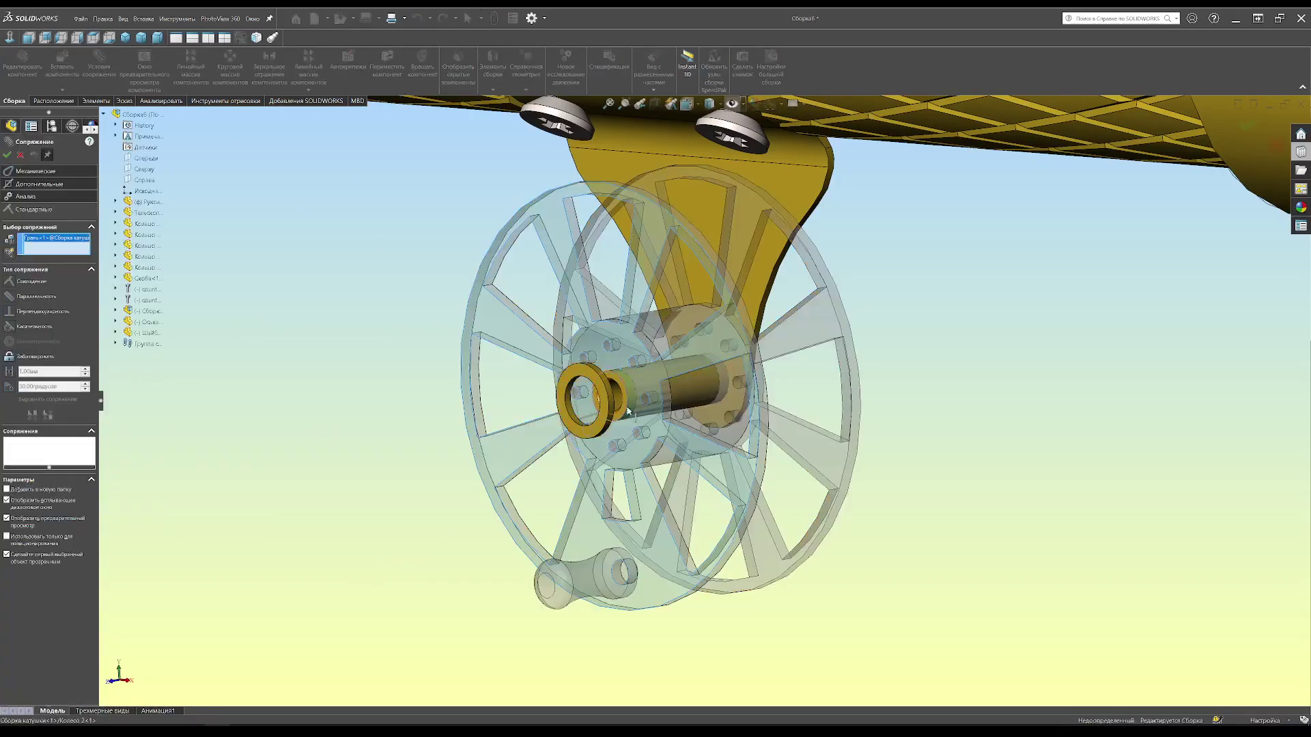
{"action": "middle_click_drag", "start_coordinate": [423, 368], "coordinate": [546, 371]}
{"action": "left_click", "coordinate": [574, 363]}
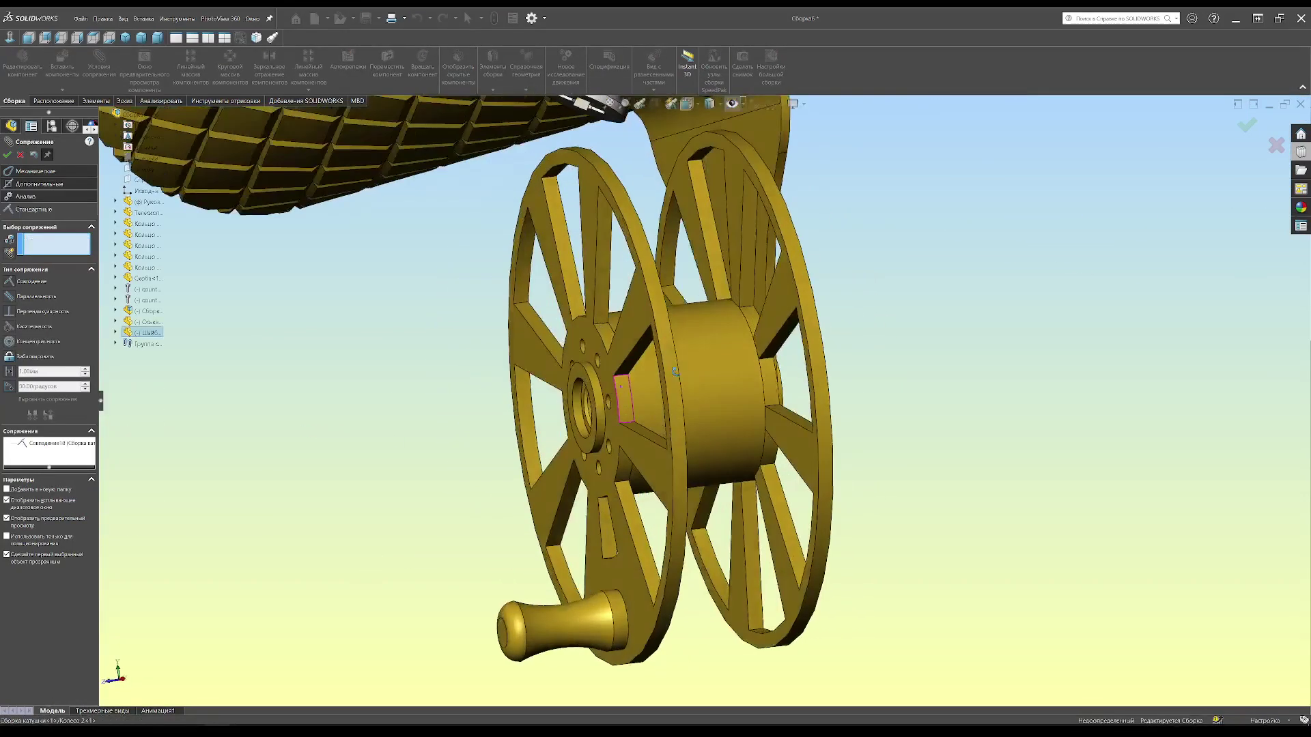
{"action": "key", "text": "Return"}
- Insert a countersunk screw from the Design Library and turn it toward the reel hub
{"action": "left_click", "coordinate": [1300, 170]}
{"action": "mouse_move", "coordinate": [1093, 395]}
{"action": "left_mouse_down"}
{"action": "mouse_move", "coordinate": [345, 505]}
{"action": "mouse_move", "coordinate": [483, 482]}
{"action": "left_mouse_up"}
{"action": "left_click", "coordinate": [7, 155]}
{"action": "left_click", "coordinate": [422, 66]}
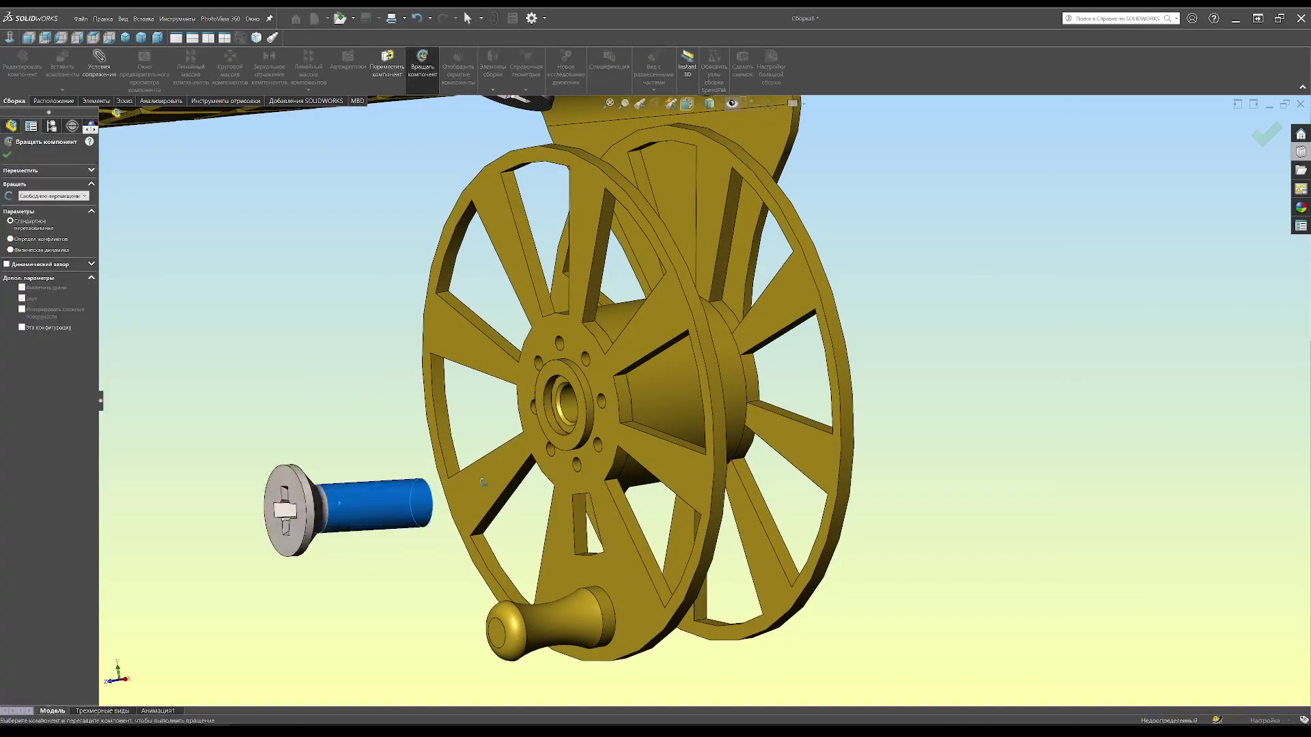
{"action": "key", "text": "Return"}
- Mate the screw concentric in the reel axle bore and the washer coincident to it
{"action": "left_click", "coordinate": [559, 403]}
{"action": "left_click", "coordinate": [383, 492], "text": "ctrl"}
{"action": "left_click", "coordinate": [99, 66]}
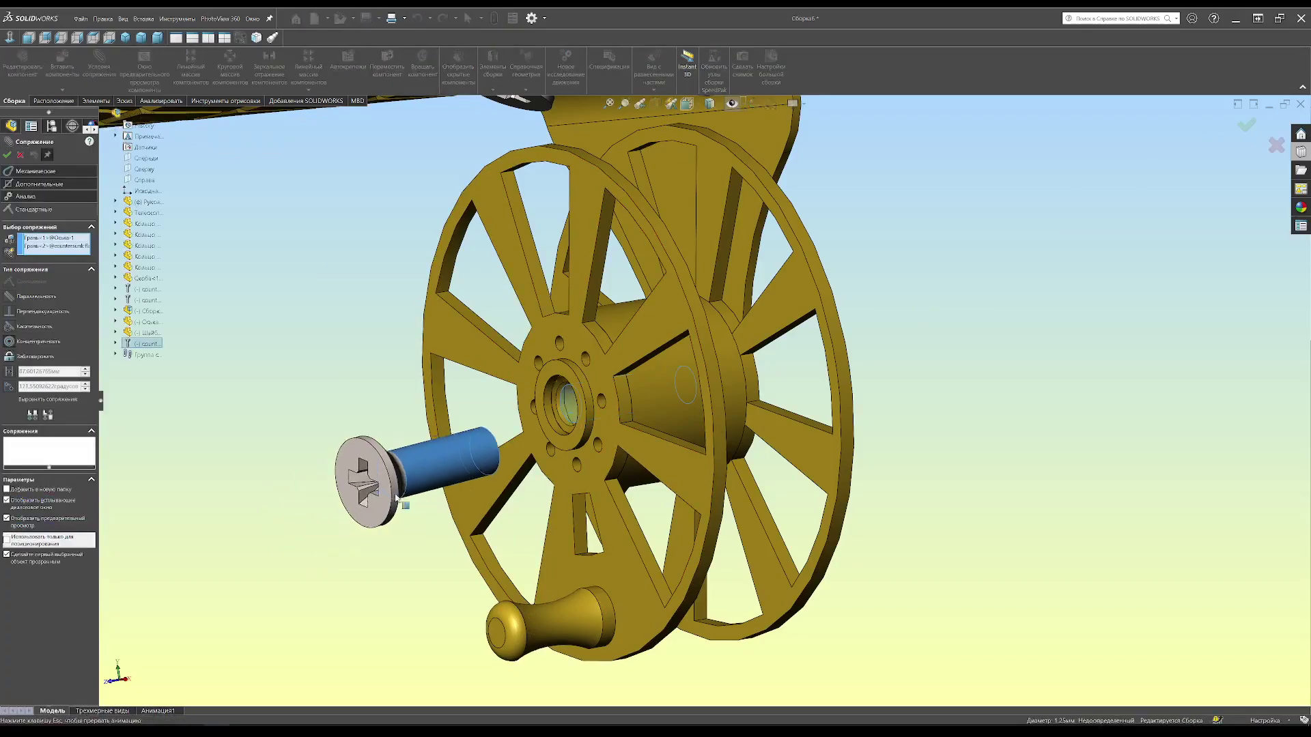
{"action": "key", "text": "Return"}
{"action": "middle_click_drag", "start_coordinate": [467, 489], "coordinate": [587, 409]}
{"action": "left_click", "coordinate": [580, 410]}
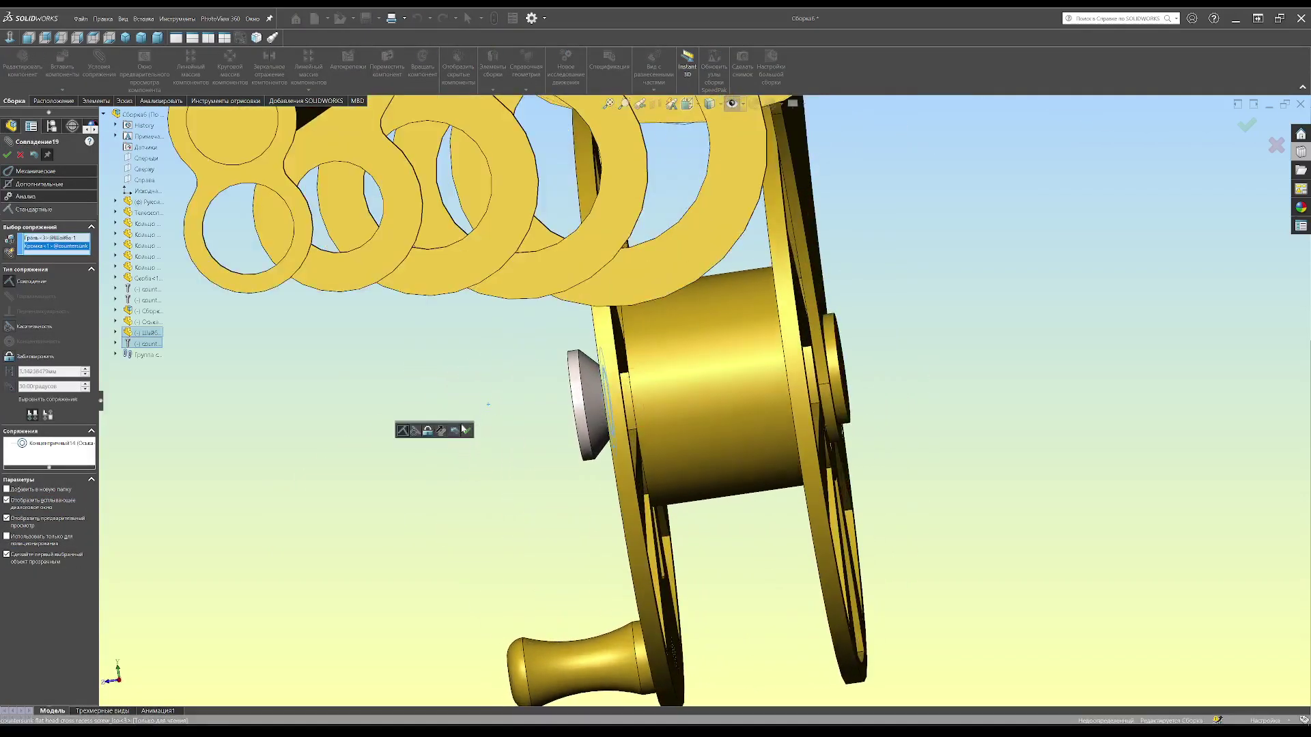
{"action": "key", "text": "Return"}
{"action": "key", "text": "Return"}
{"action": "key", "text": "ctrl+7"}
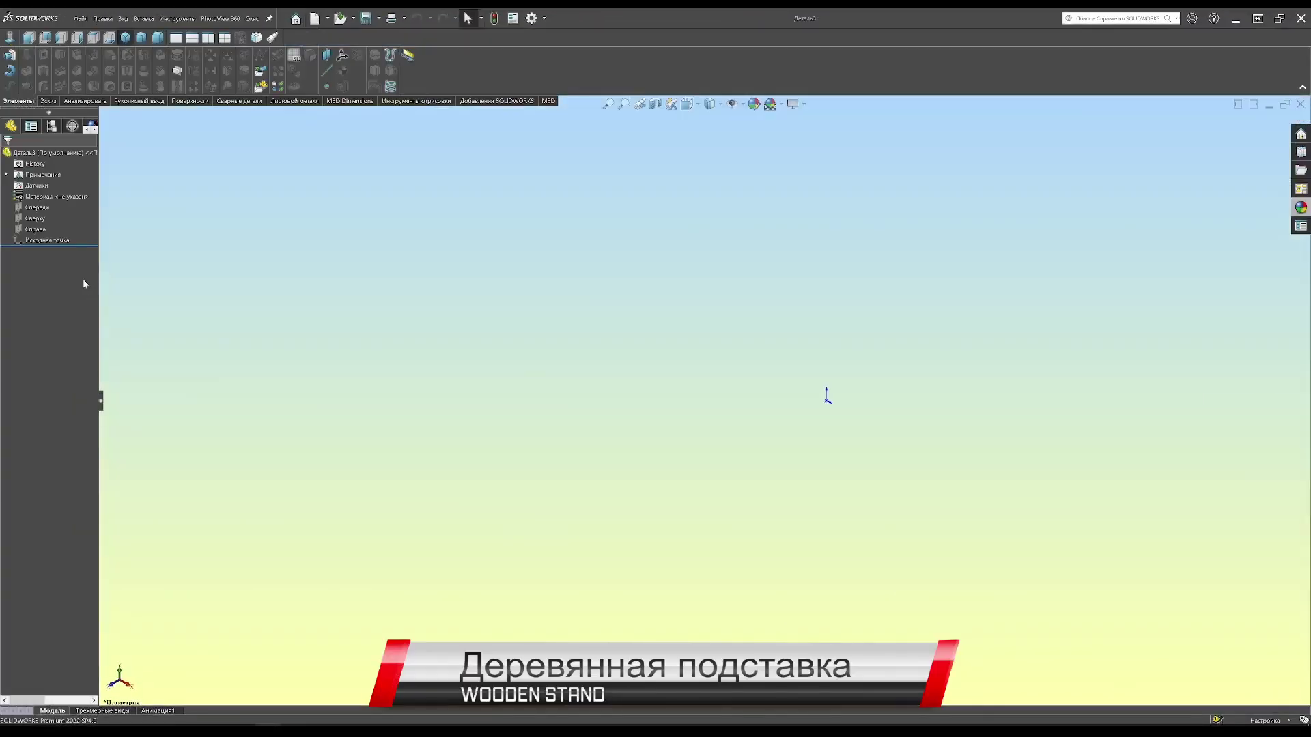
- Sketch a rectangle on the Front plane dimensioned 390 wide by 50 high
{"action": "left_click", "coordinate": [45, 198]}
{"action": "left_click", "coordinate": [704, 401]}
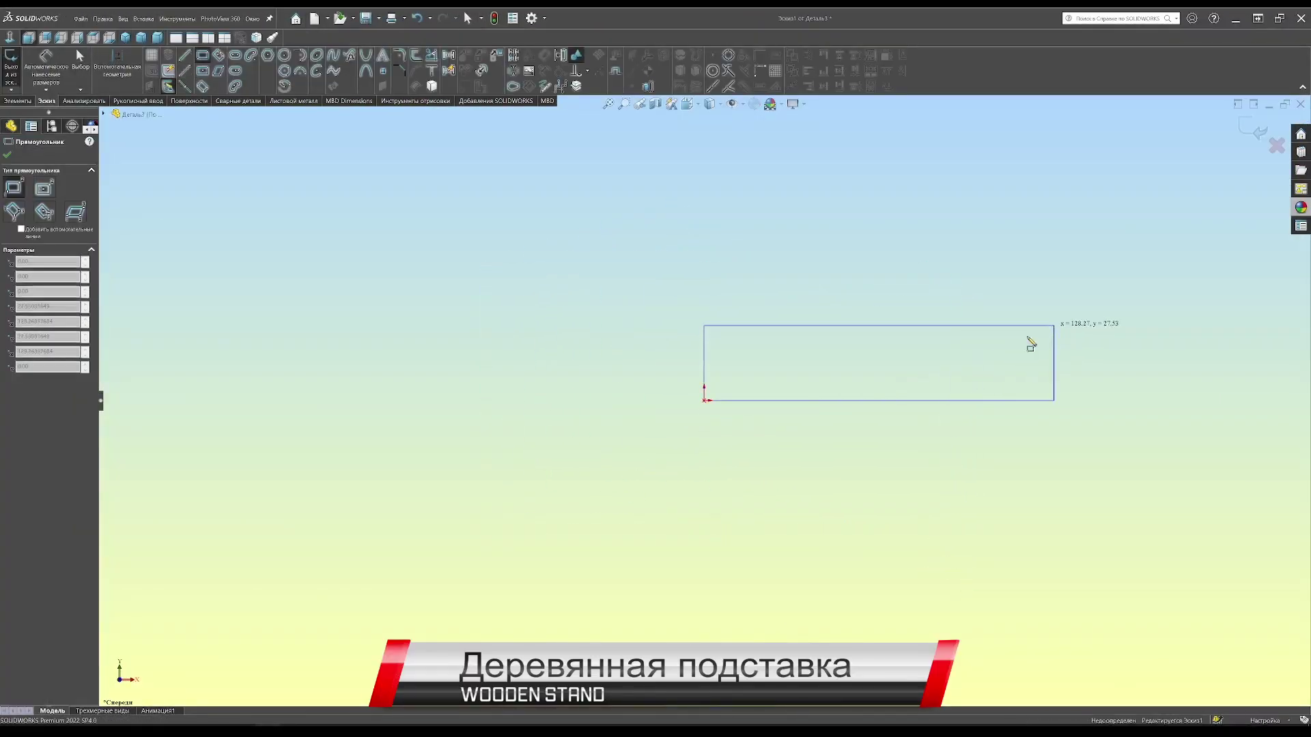
{"action": "left_click", "coordinate": [1053, 325]}
{"action": "left_click", "coordinate": [764, 401]}
{"action": "left_click", "coordinate": [826, 440]}
{"action": "type", "text": "390"}
{"action": "key", "text": "Return"}
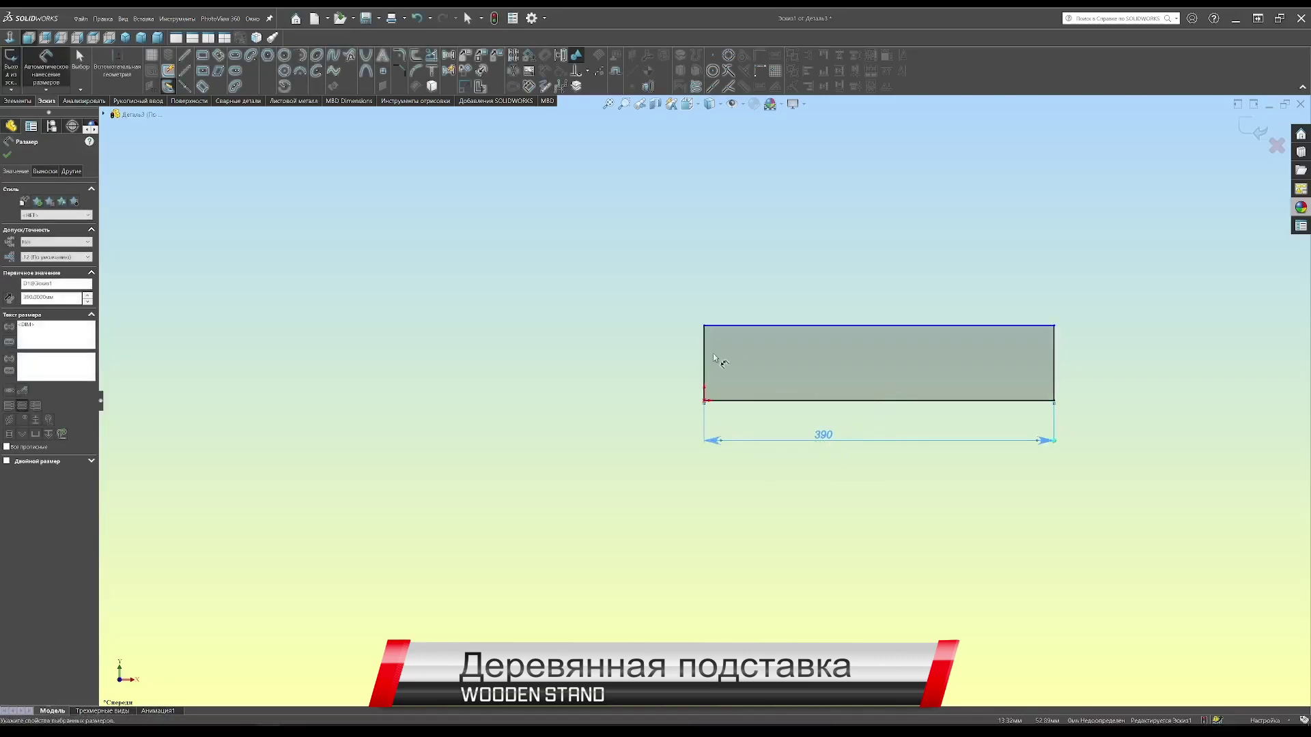
{"action": "left_click", "coordinate": [704, 362]}
{"action": "type", "text": "50"}
{"action": "key", "text": "Return"}
{"action": "left_click", "coordinate": [19, 101]}
- Extrude the rectangle 50 mm into a solid bar
{"action": "left_click", "coordinate": [10, 62]}
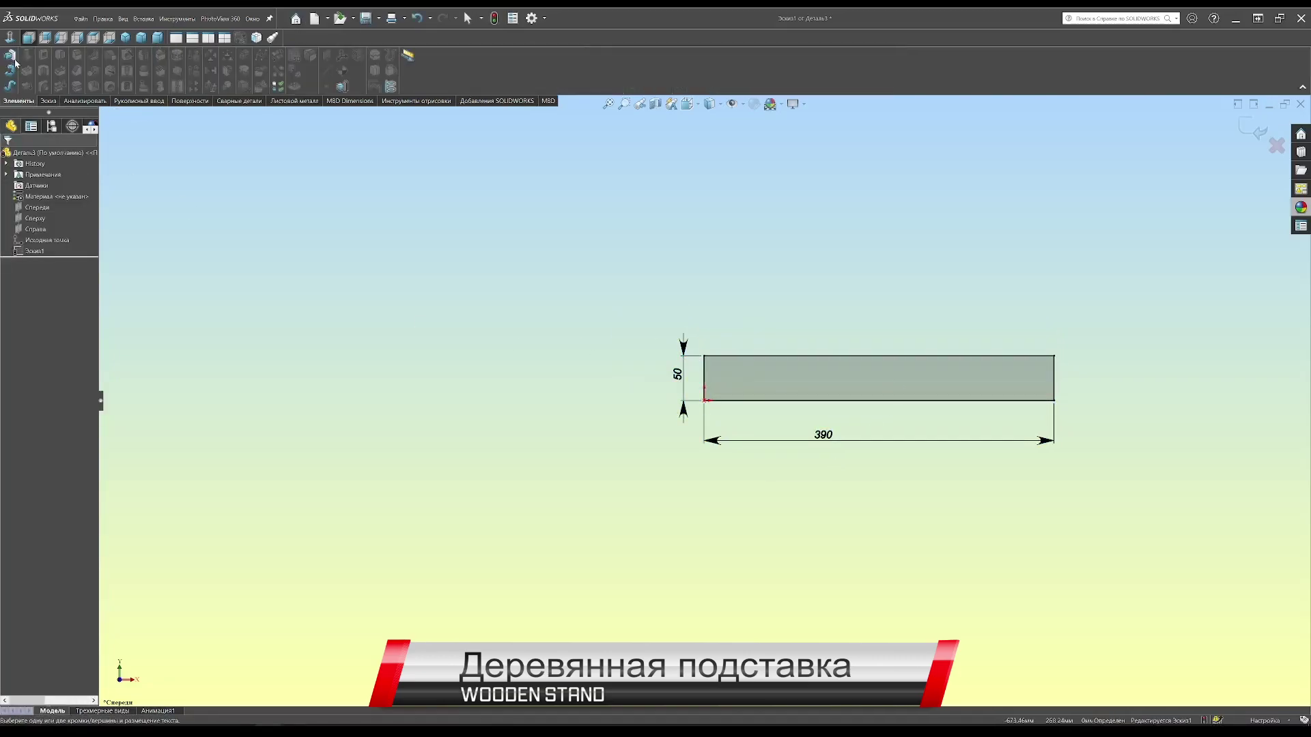
{"action": "type", "text": "50.00мм"}
{"action": "key", "text": "Return"}
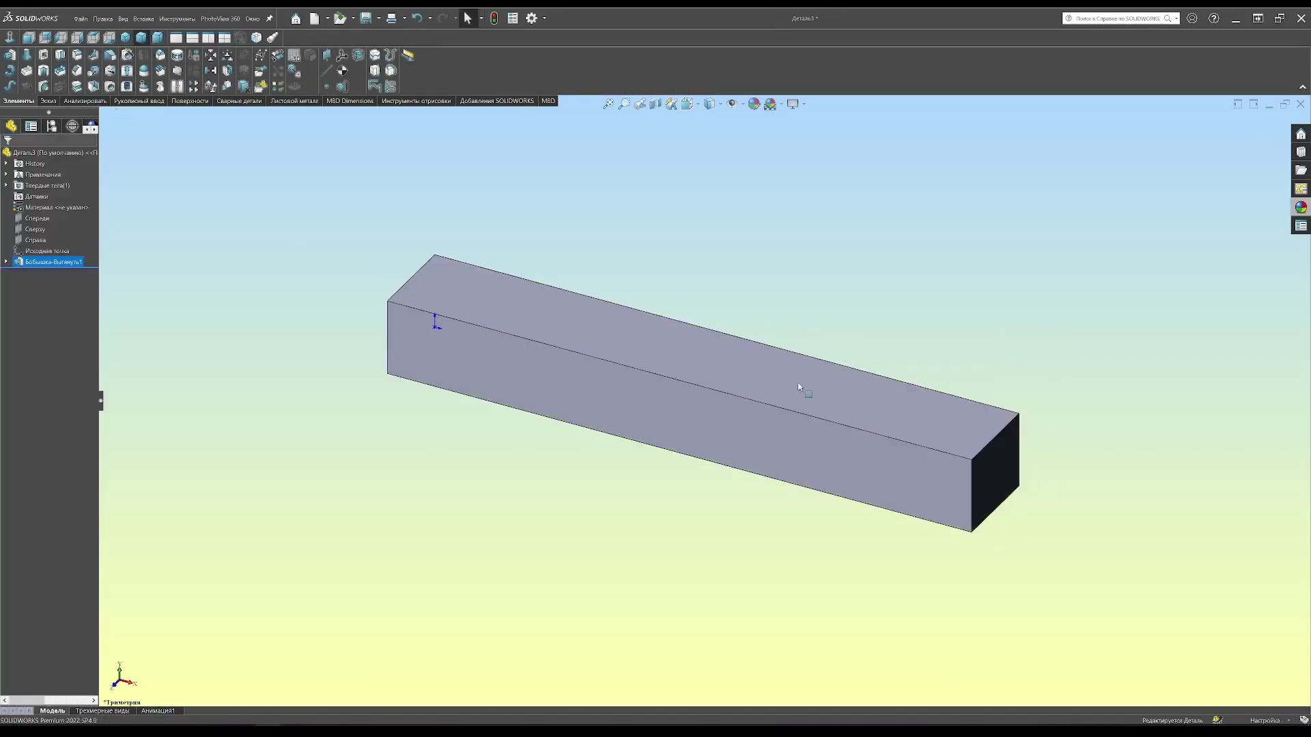
- Sketch a centerline and a ⌀3 circle on the bar's top face
{"action": "left_click", "coordinate": [459, 290]}
{"action": "left_click", "coordinate": [488, 264]}
{"action": "key", "text": "l"}
{"action": "left_click", "coordinate": [361, 400]}
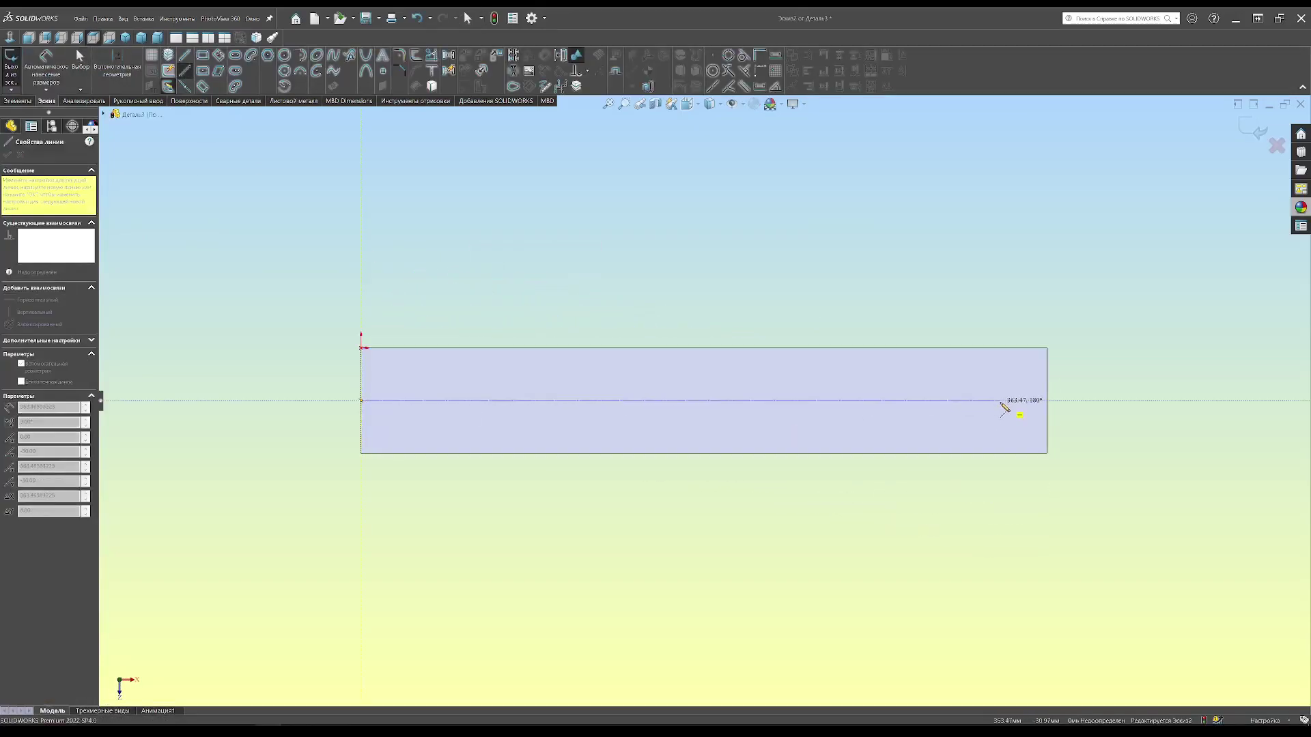
{"action": "left_click", "coordinate": [1000, 401]}
{"action": "key", "text": "Escape"}
{"action": "left_click", "coordinate": [427, 400]}
{"action": "left_click", "coordinate": [1000, 400]}
{"action": "key", "text": "Escape"}
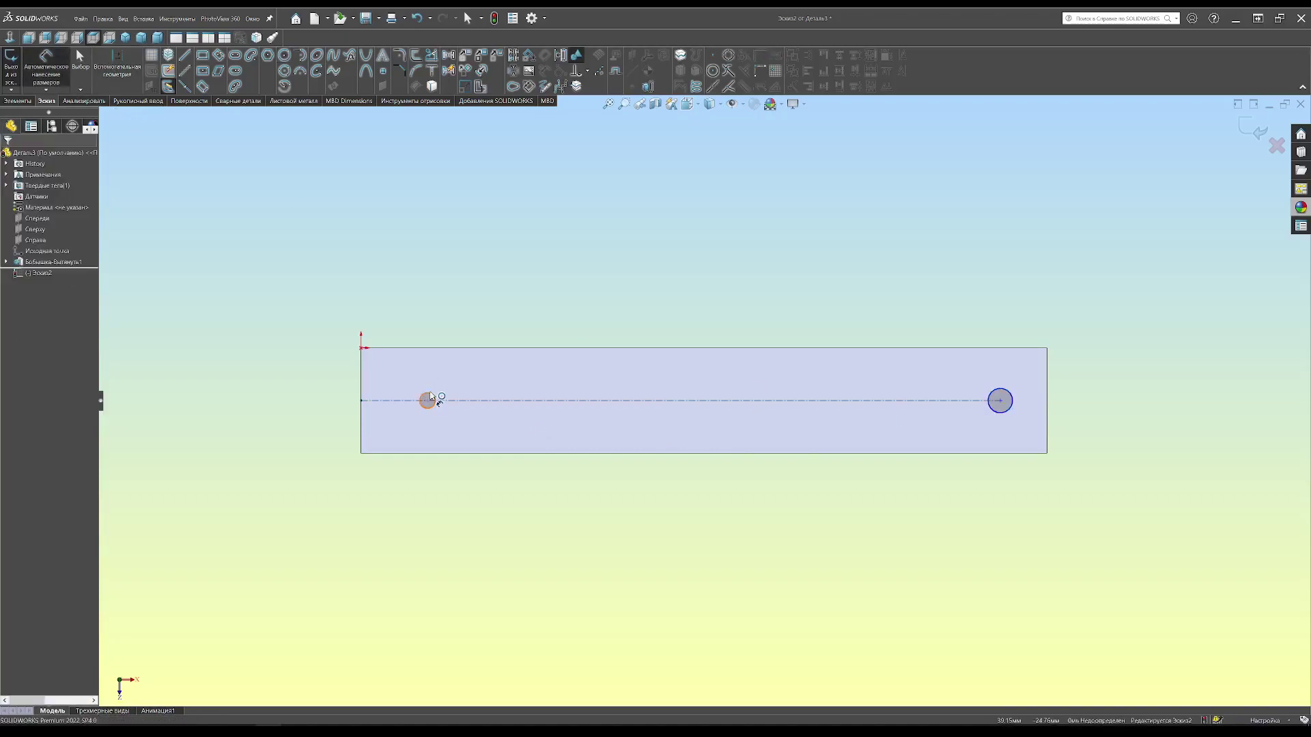
{"action": "left_click", "coordinate": [427, 401]}
{"action": "left_click", "coordinate": [466, 320]}
{"action": "type", "text": "3"}
{"action": "key", "text": "Return"}
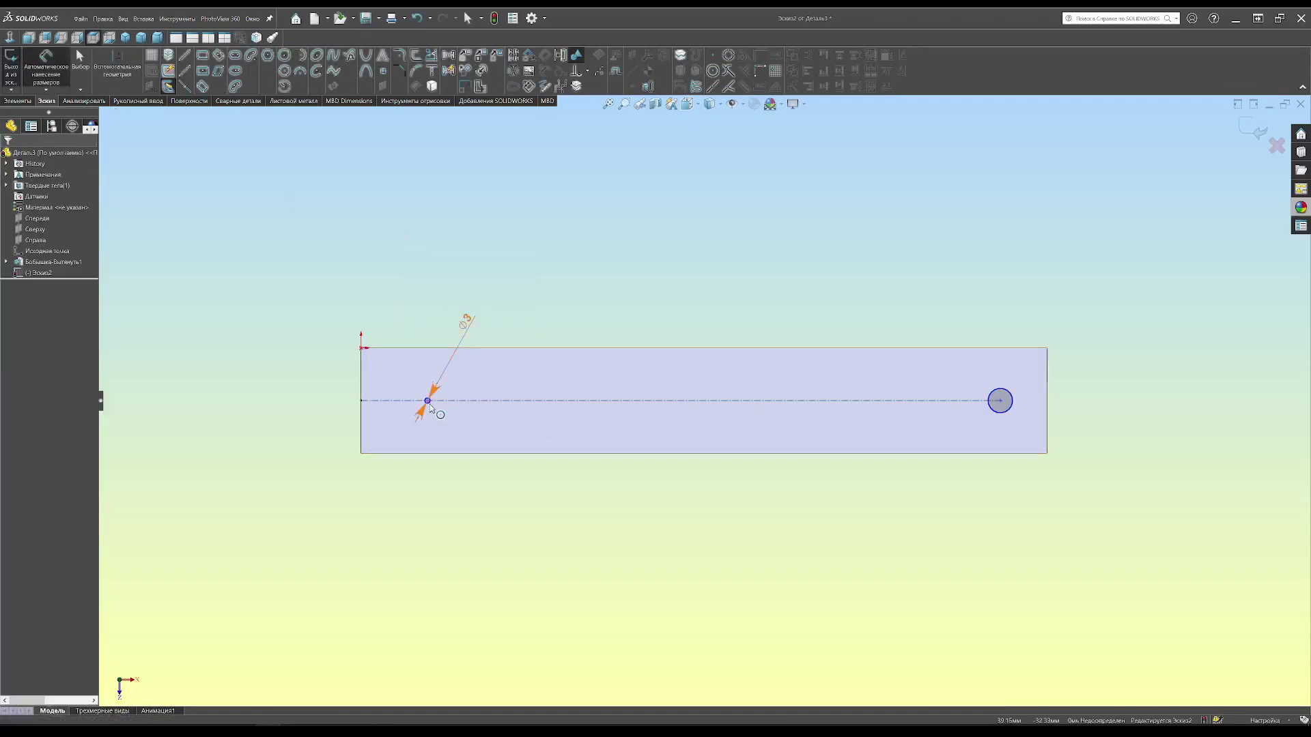
- Delete the extra circle and dimension the hole 330 from the centerline's right end
{"action": "left_click", "coordinate": [1009, 413]}
{"action": "key", "text": "Delete"}
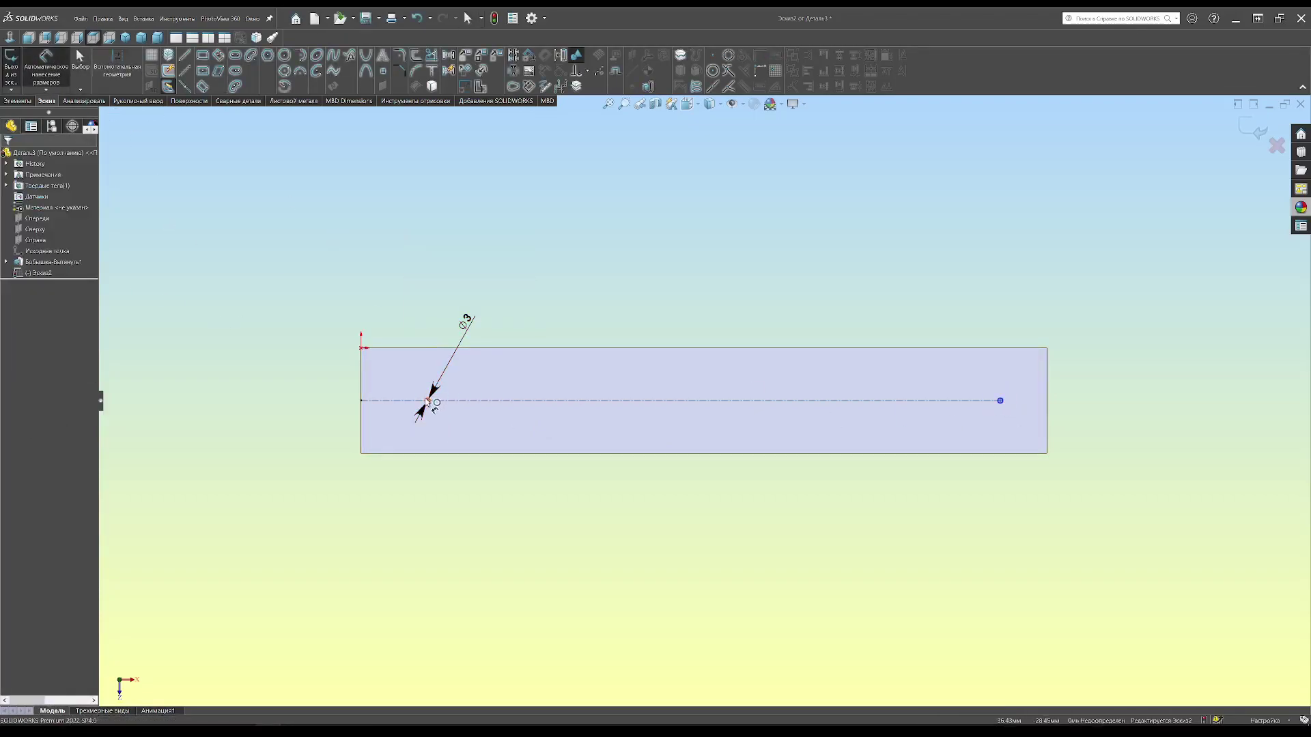
{"action": "left_click", "coordinate": [428, 400]}
{"action": "left_click", "coordinate": [1000, 401]}
{"action": "left_click", "coordinate": [735, 489]}
{"action": "type", "text": "330"}
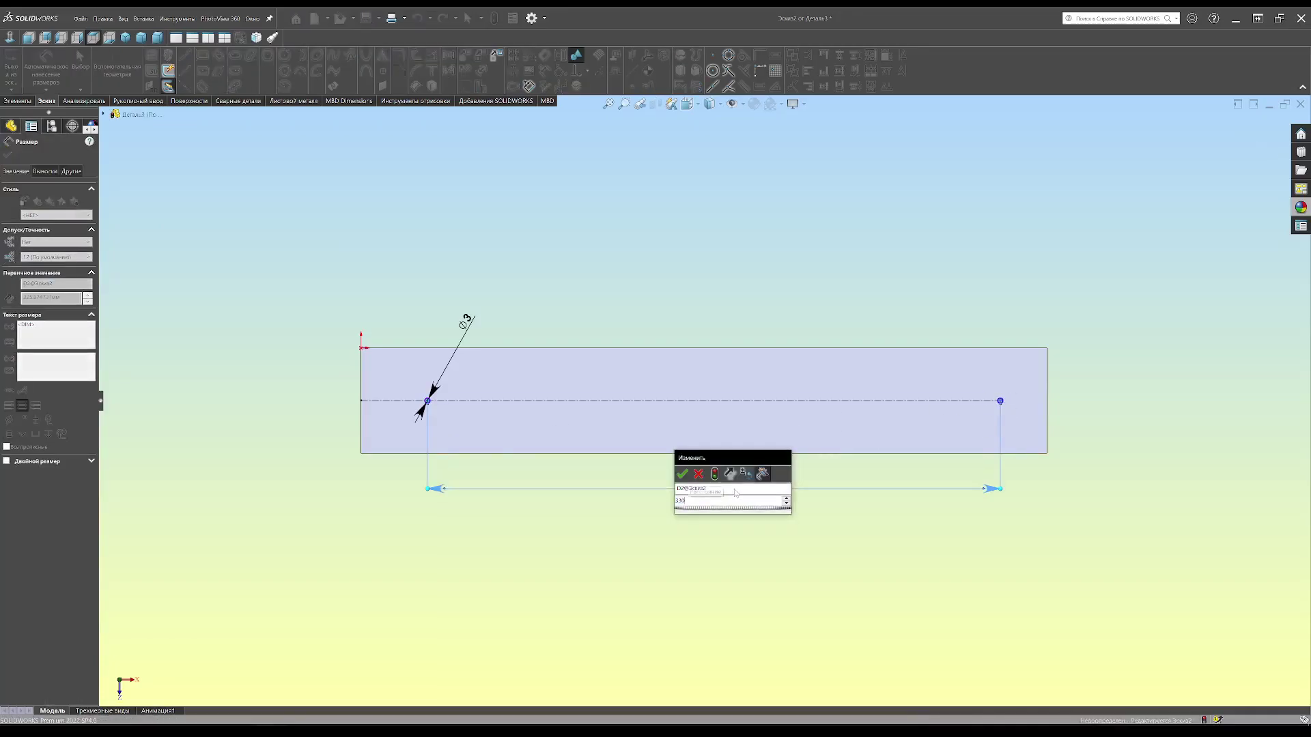
{"action": "key", "text": "Return"}
- Locate the hole 40 from the bar's left edge and cut-extrude it through the top
{"action": "scroll", "coordinate": [369, 406], "scroll_direction": "down", "scroll_amount": 3}
{"action": "left_click", "coordinate": [353, 424]}
{"action": "left_click", "coordinate": [468, 401]}
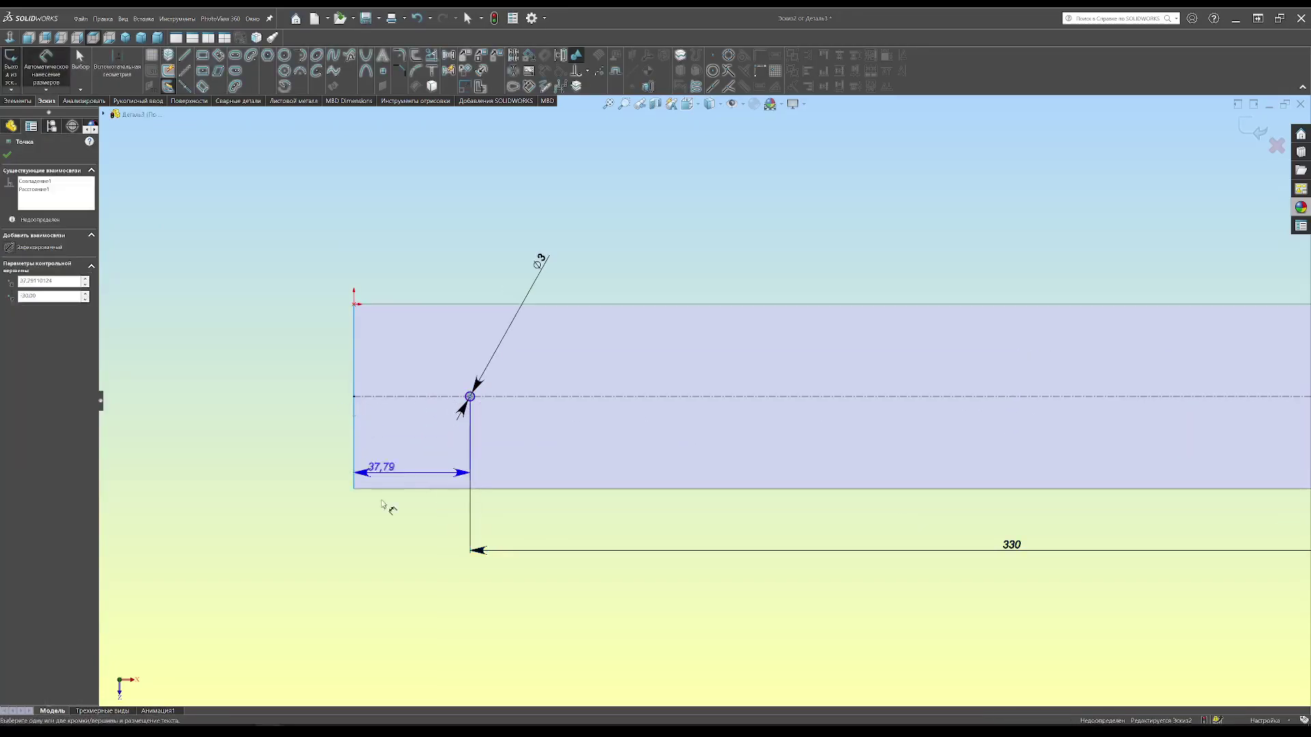
{"action": "left_click", "coordinate": [388, 505]}
{"action": "type", "text": "40"}
{"action": "key", "text": "Return"}
{"action": "key", "text": "Escape"}
{"action": "left_click", "coordinate": [17, 101]}
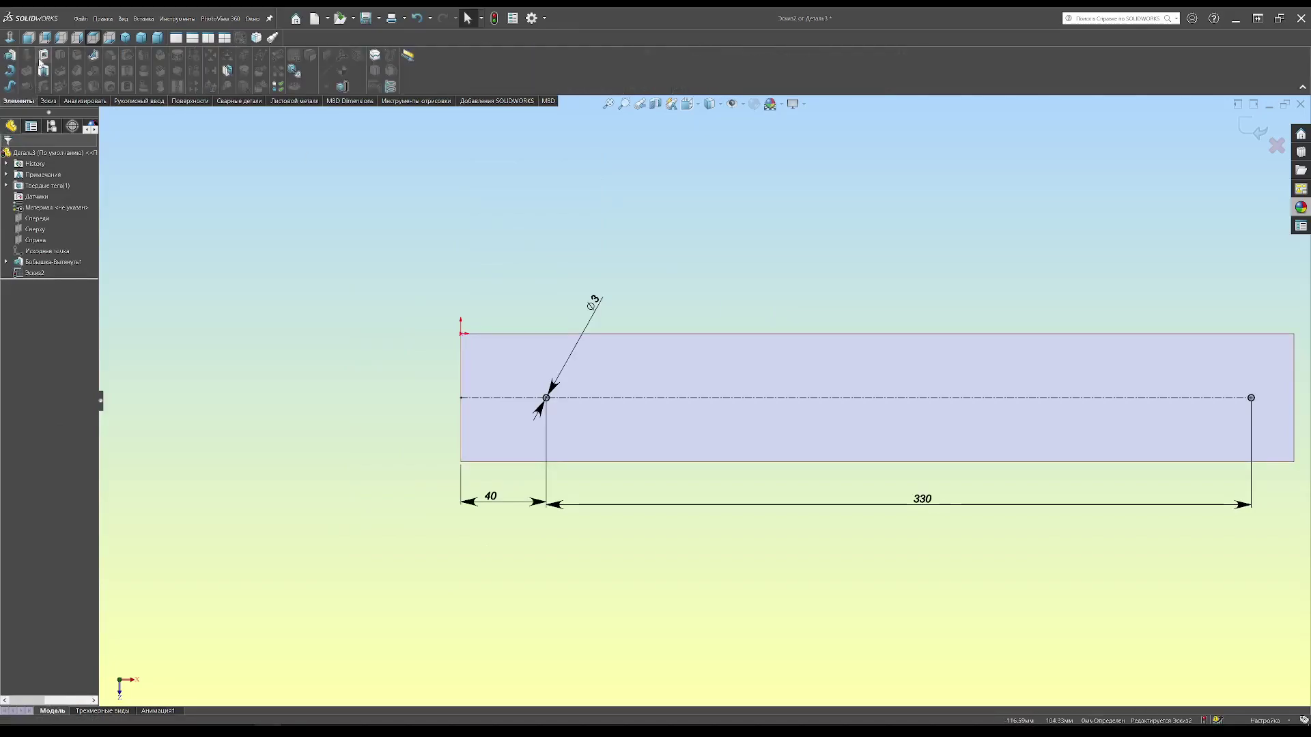
{"action": "left_click", "coordinate": [43, 55]}
{"action": "left_click", "coordinate": [12, 158]}
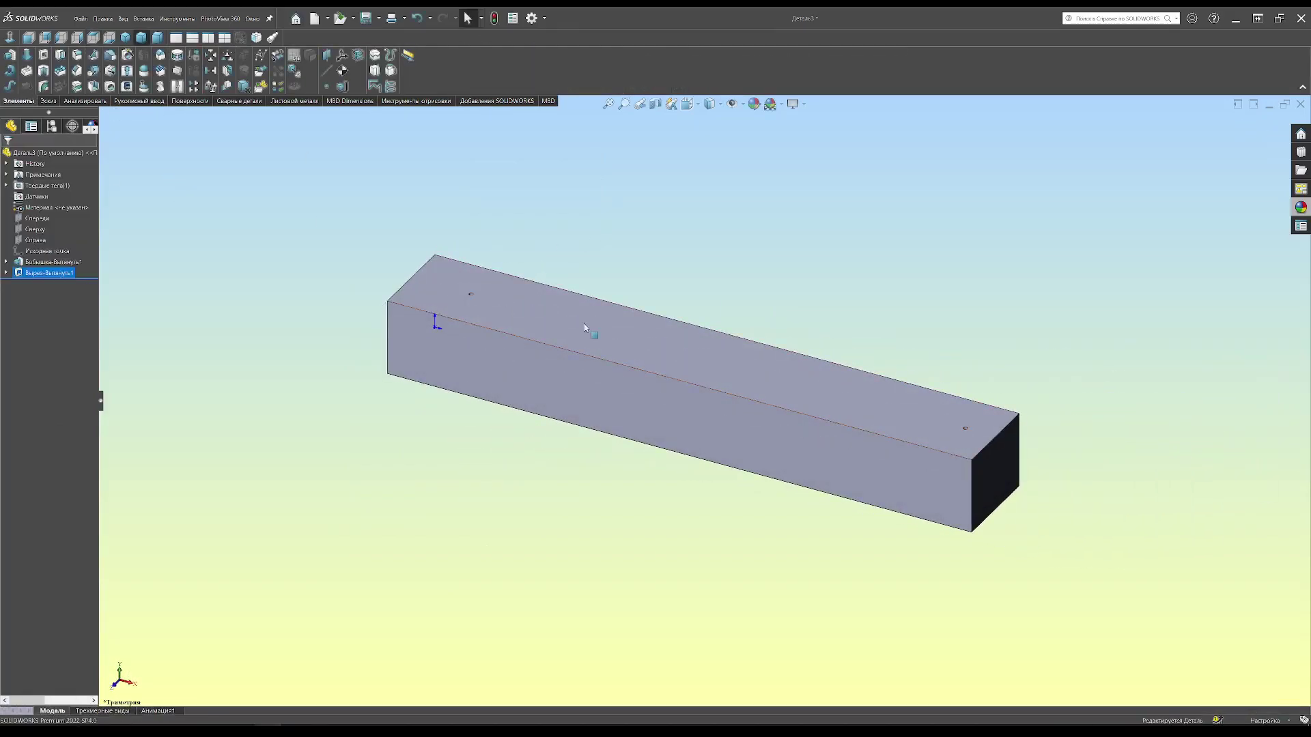
- Sketch two circles on the bar's side face, sizing them ⌀1.5
{"action": "left_click", "coordinate": [452, 379]}
{"action": "left_click", "coordinate": [471, 345]}
{"action": "left_click", "coordinate": [284, 55]}
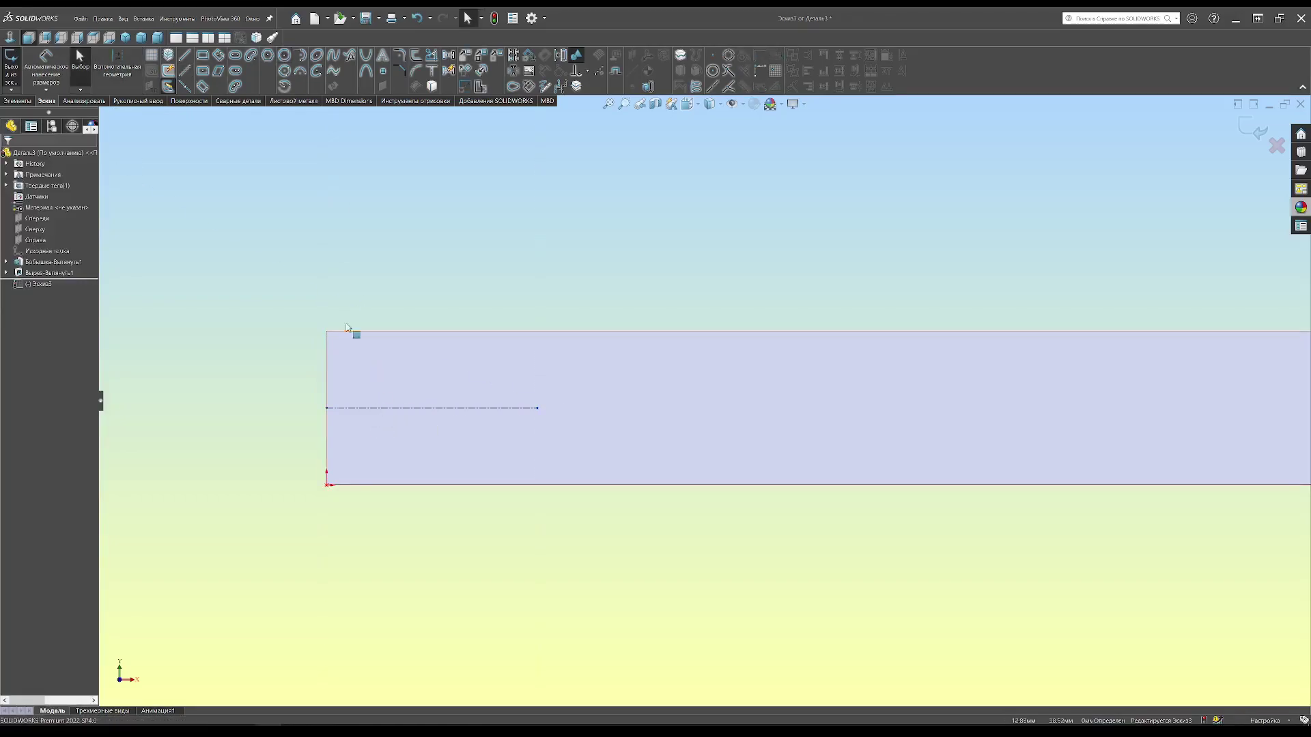
{"action": "left_click_drag", "start_coordinate": [376, 408], "coordinate": [387, 408]}
{"action": "left_click_drag", "start_coordinate": [536, 407], "coordinate": [550, 407]}
{"action": "key", "text": "Escape"}
{"action": "left_click", "coordinate": [384, 398]}
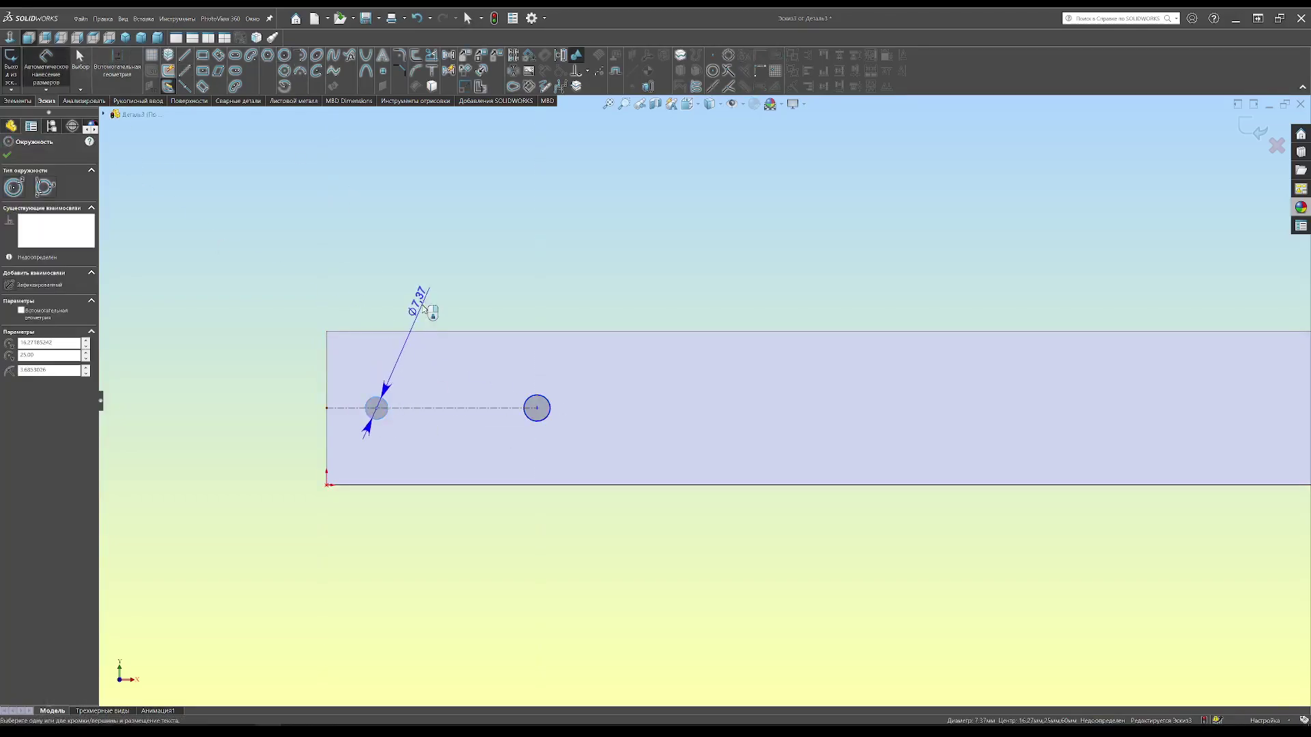
{"action": "left_click", "coordinate": [417, 297]}
{"action": "type", "text": ",5"}
{"action": "key", "text": "Return"}
- Dimension the first side circle 30 from the bar's left edge
{"action": "scroll", "coordinate": [310, 414], "scroll_direction": "down", "scroll_amount": 3}
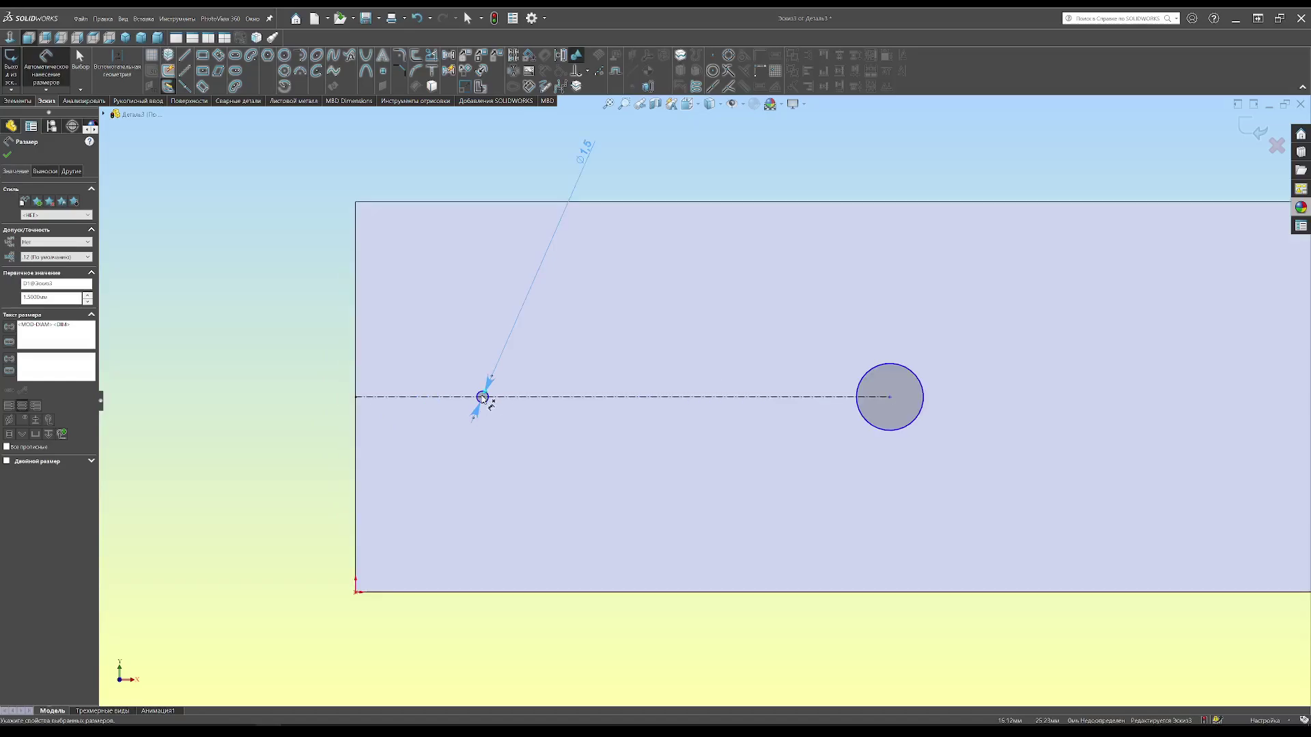
{"action": "left_click", "coordinate": [483, 396]}
{"action": "left_click", "coordinate": [355, 431]}
{"action": "left_click", "coordinate": [418, 466]}
{"action": "type", "text": "30"}
{"action": "key", "text": "Return"}
- Space the two side circles 60 apart and start the Cut-Extrude for them
{"action": "left_click", "coordinate": [590, 396]}
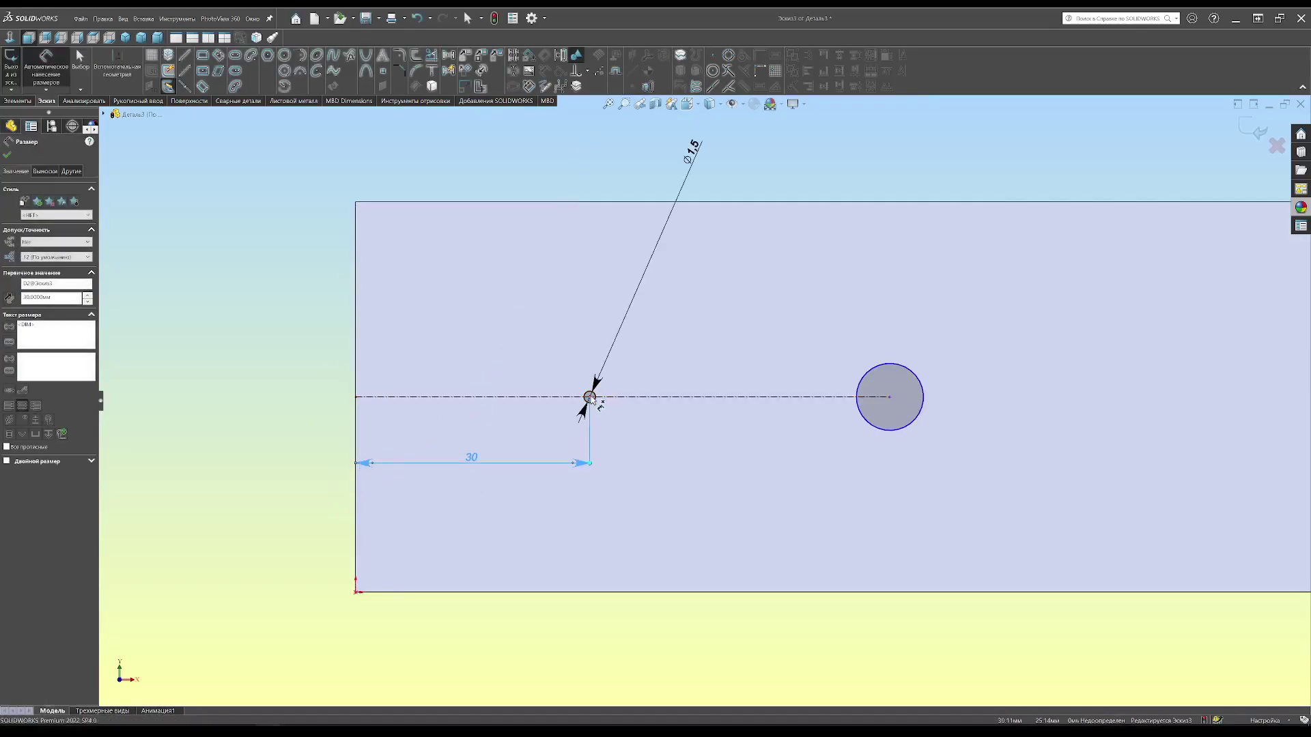
{"action": "left_click", "coordinate": [889, 397]}
{"action": "left_click", "coordinate": [733, 483]}
{"action": "type", "text": "60"}
{"action": "key", "text": "Return"}
{"action": "key", "text": "Escape"}
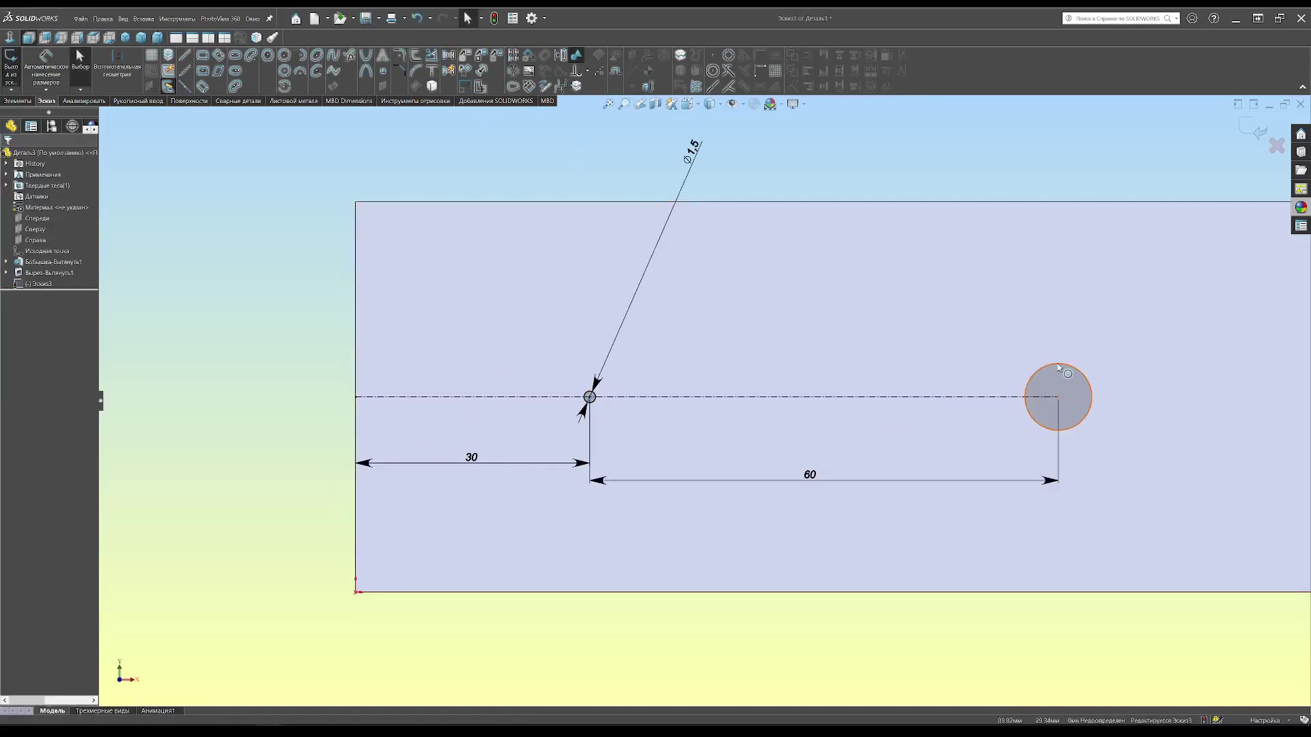
{"action": "key", "text": "Escape"}
{"action": "left_click", "coordinate": [18, 100]}
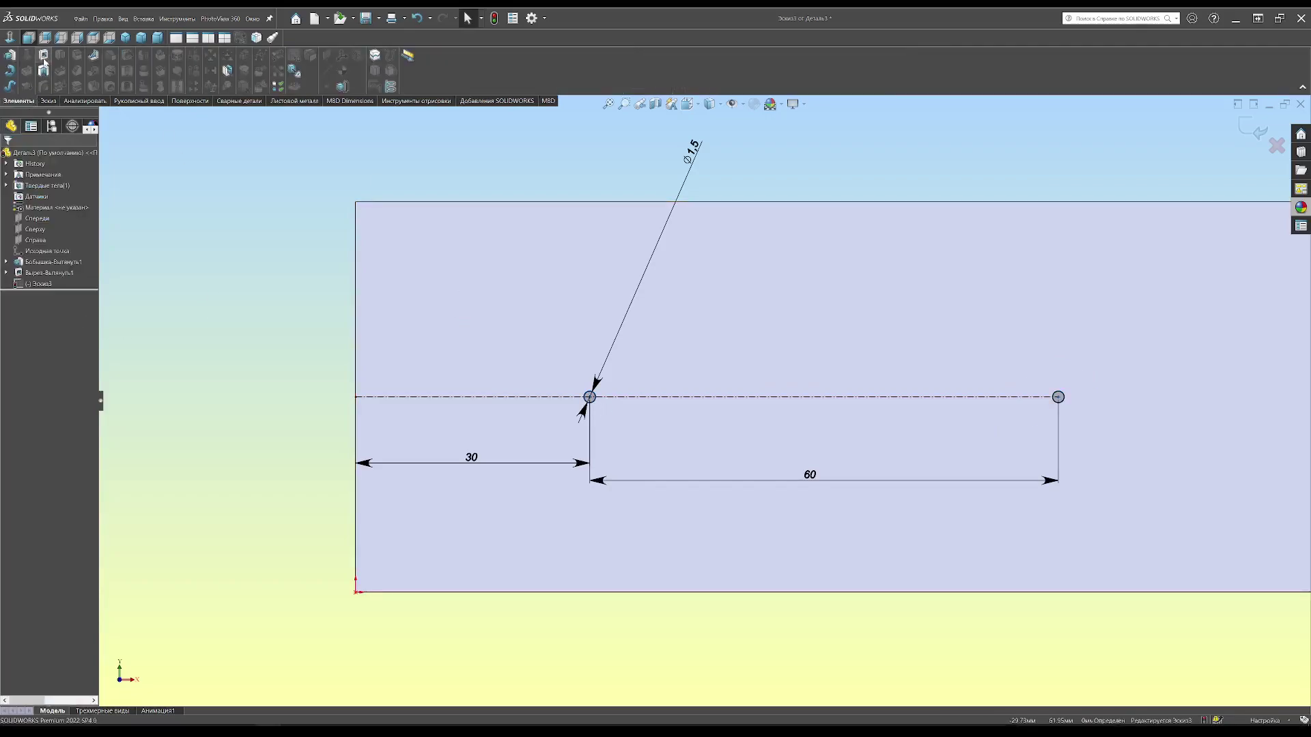
- Finish the side hole cut, fillet the bar's edges, and move Fillet1 up the tree
{"action": "left_click", "coordinate": [7, 155]}
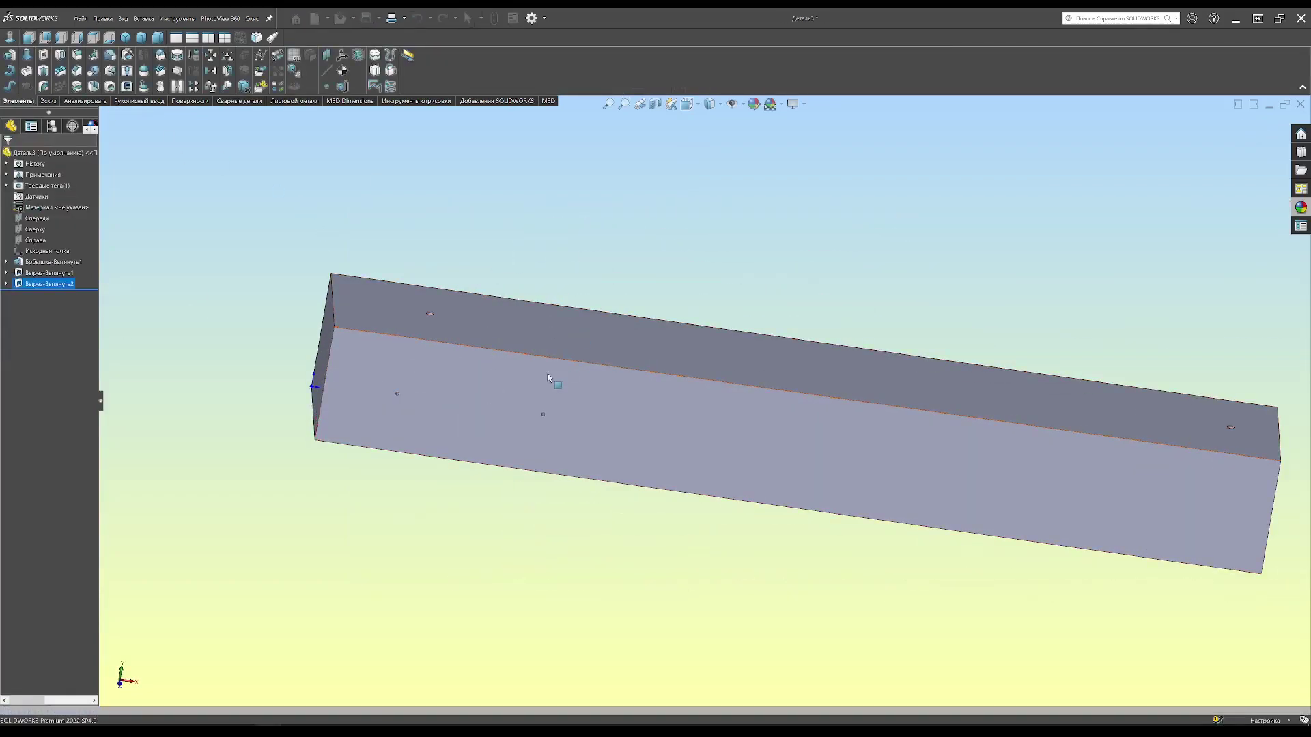
{"action": "key", "text": "f"}
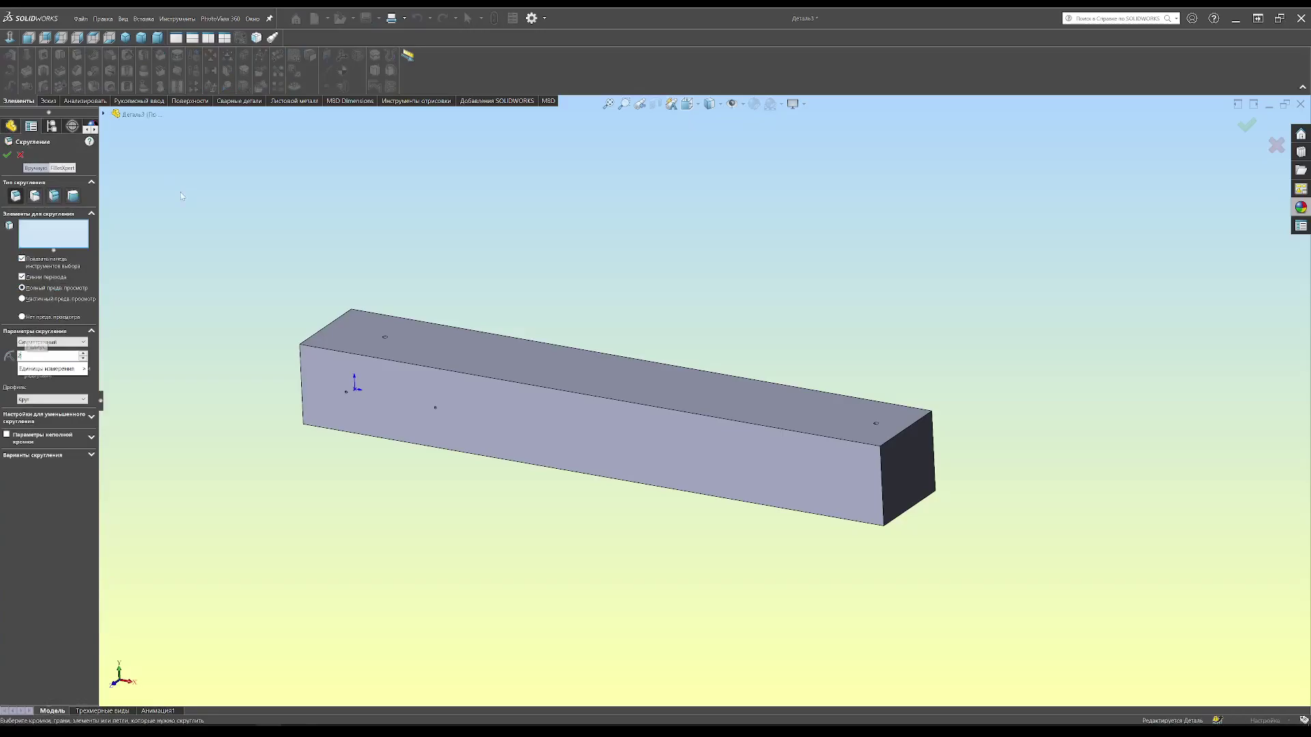
{"action": "left_click", "coordinate": [452, 370]}
{"action": "middle_click_drag", "start_coordinate": [452, 369], "coordinate": [631, 442]}
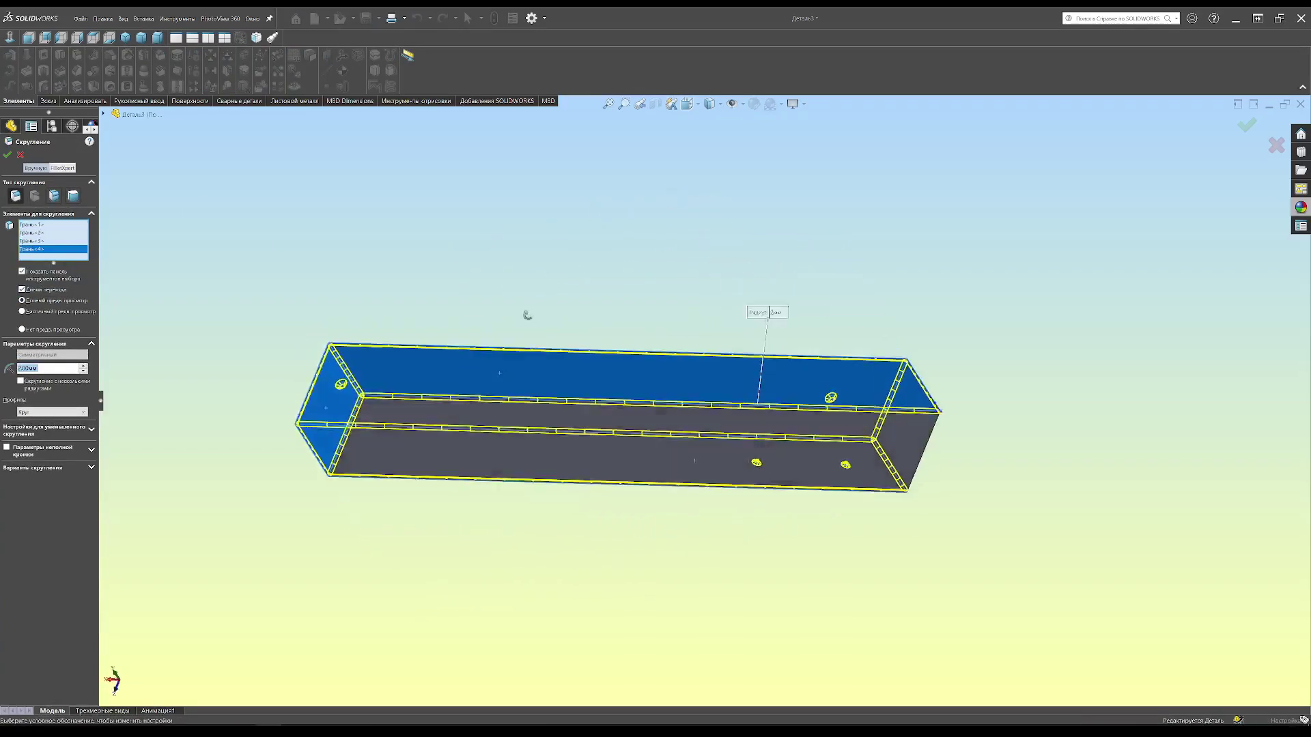
{"action": "key", "text": "Return"}
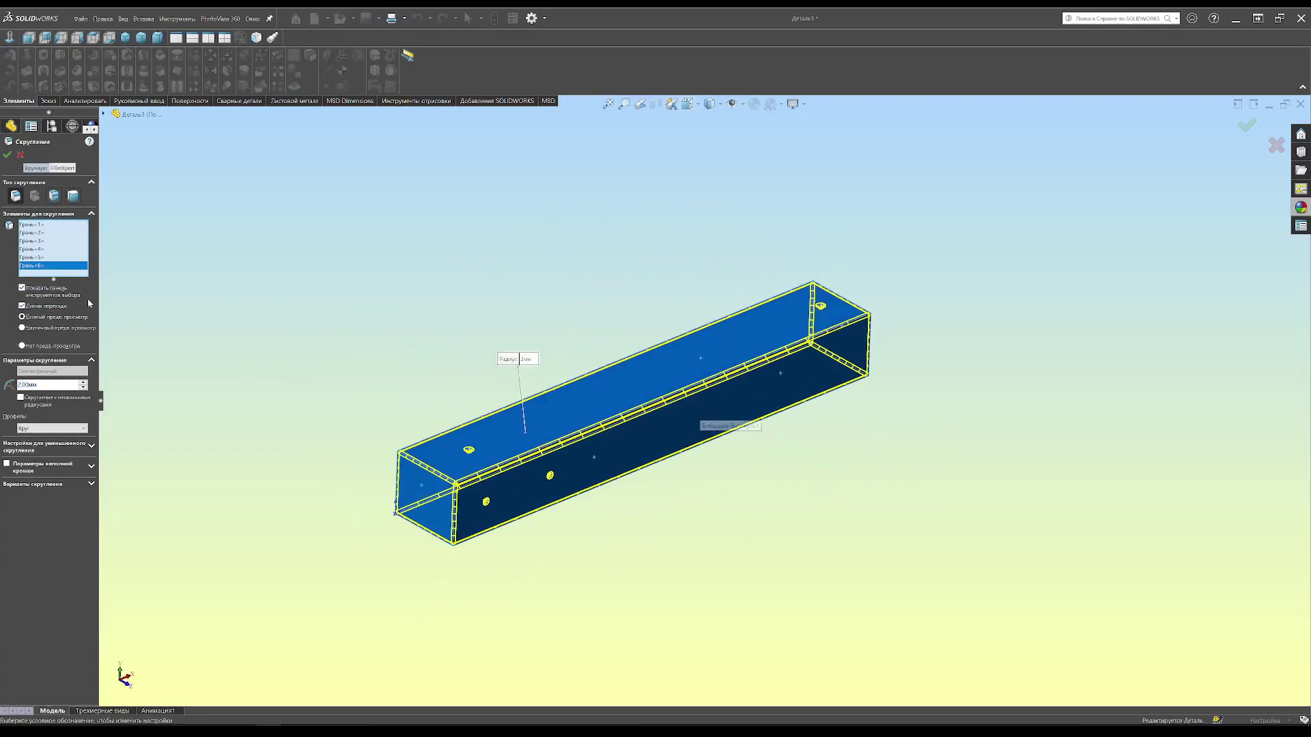
{"action": "scroll", "coordinate": [697, 442], "scroll_direction": "down", "scroll_amount": 2}
{"action": "scroll", "coordinate": [456, 452], "scroll_direction": "down", "scroll_amount": 2}
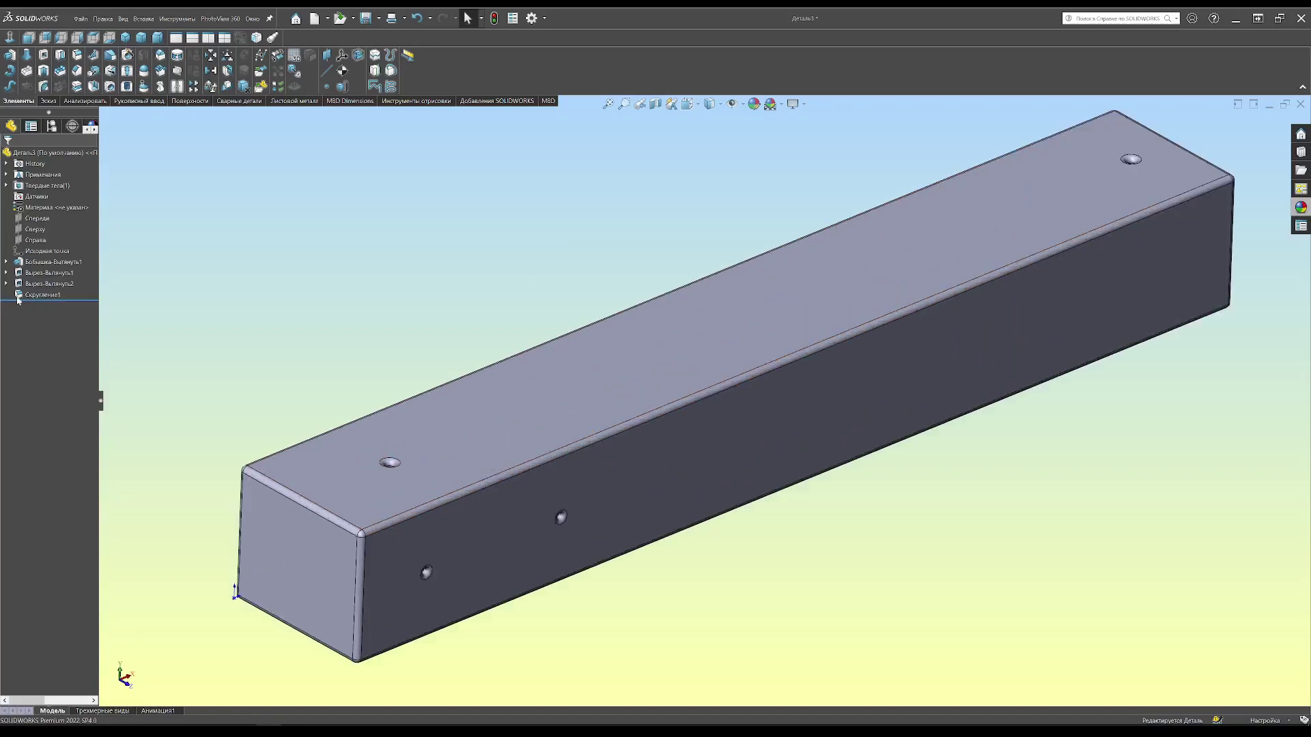
{"action": "left_click_drag", "start_coordinate": [18, 294], "coordinate": [27, 265]}
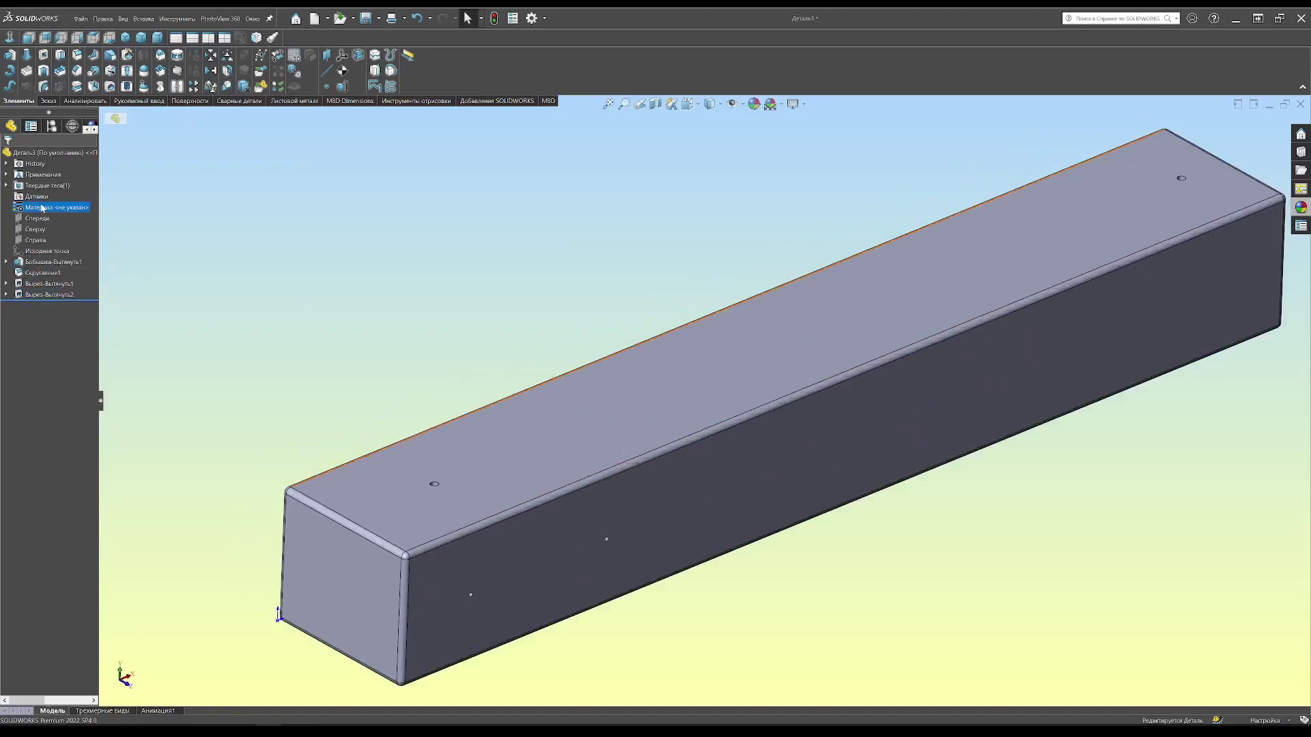
- Assign Дуб (Oak) as the bar's material to give it a wood texture
{"action": "right_click", "coordinate": [43, 208]}
{"action": "left_click", "coordinate": [75, 212]}
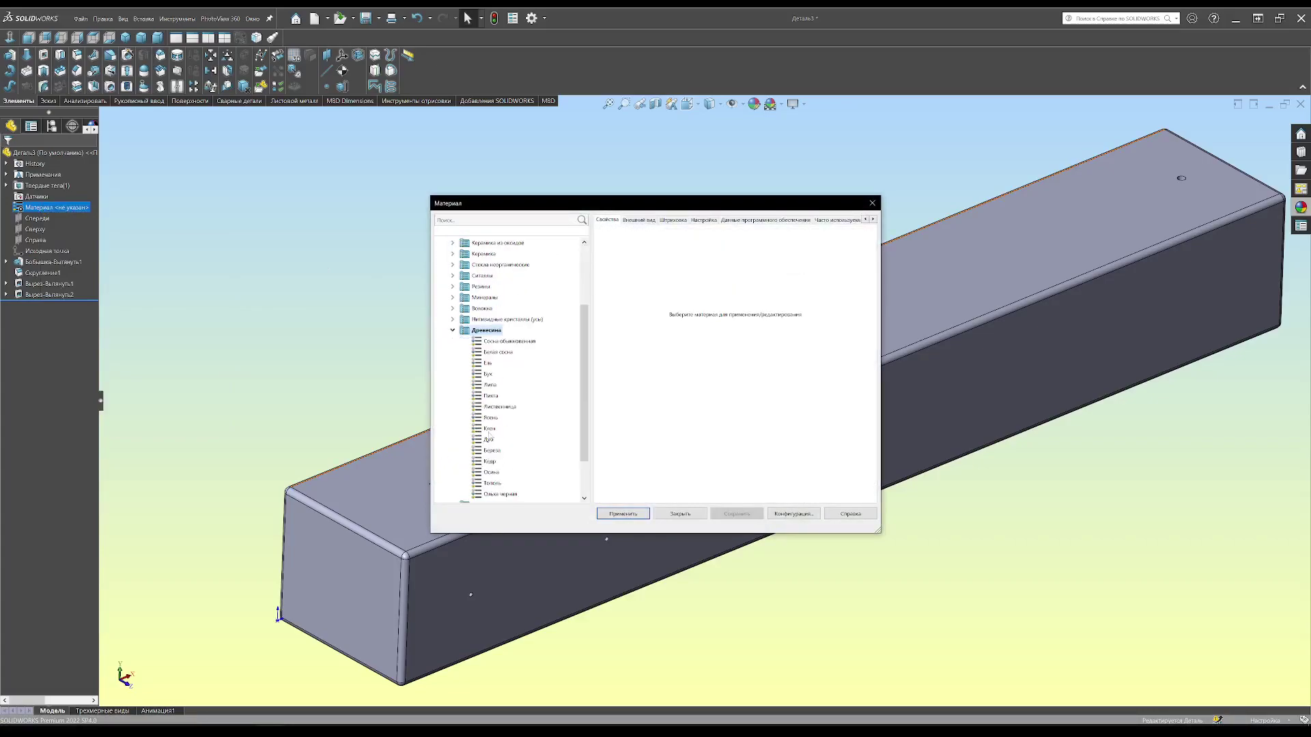
{"action": "left_click", "coordinate": [488, 439]}
{"action": "left_click", "coordinate": [622, 513]}
{"action": "left_click", "coordinate": [680, 513]}
{"action": "scroll", "coordinate": [676, 477], "scroll_direction": "up", "scroll_amount": 2}
{"action": "scroll", "coordinate": [764, 413], "scroll_direction": "down", "scroll_amount": 2}
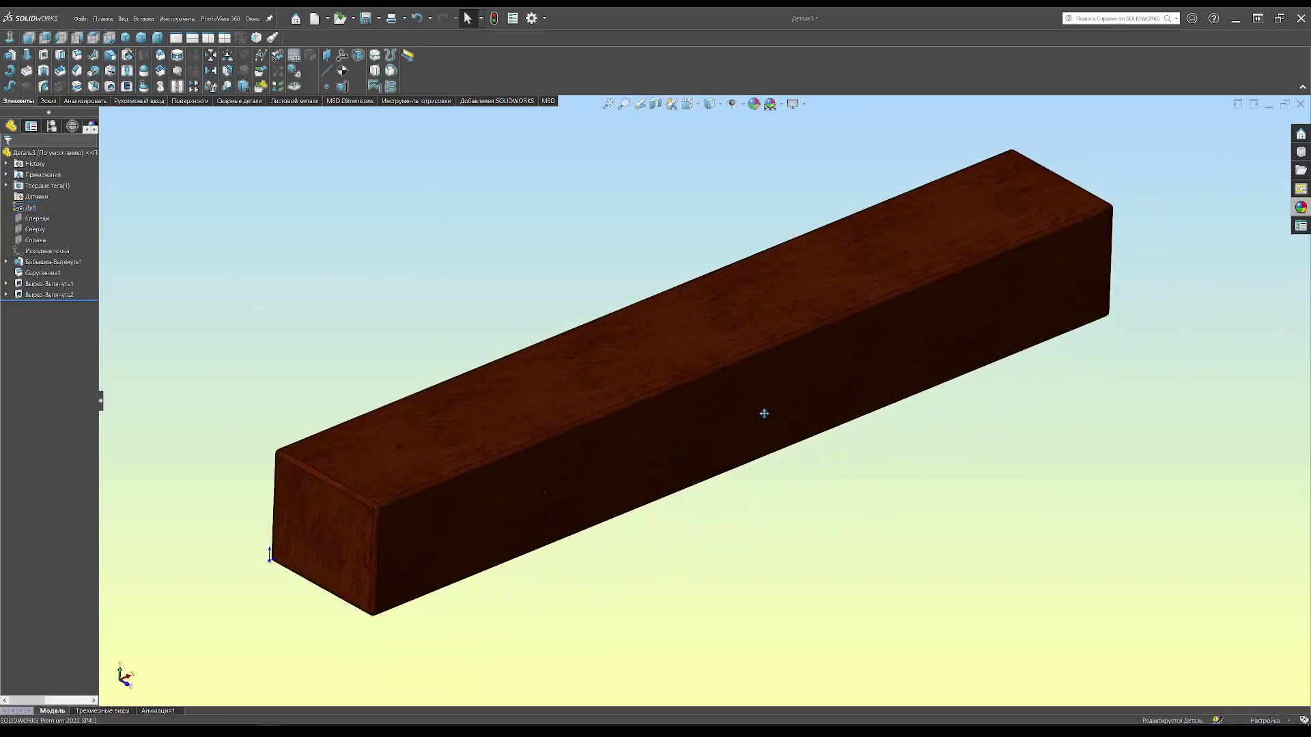
{"action": "middle_click_drag", "start_coordinate": [763, 414], "coordinate": [753, 407], "text": "ctrl"}
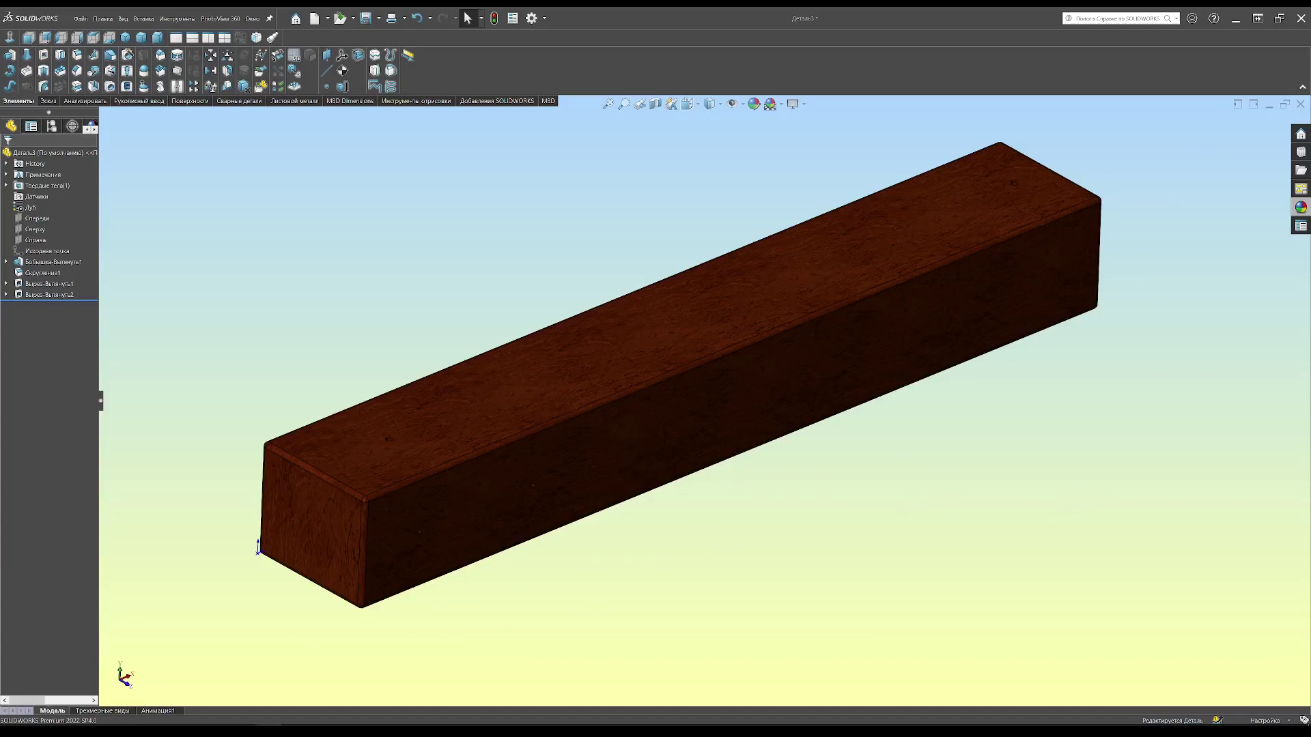
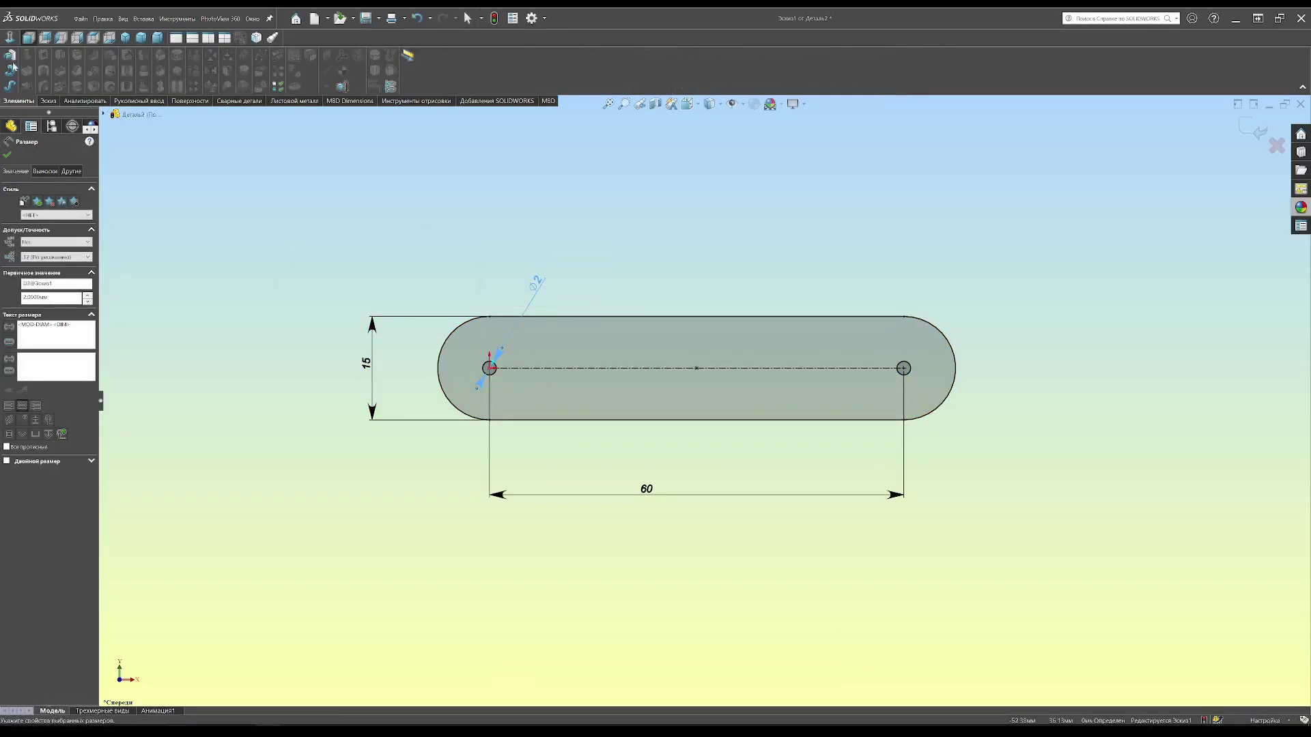
- Accept the slot plate extrusion and dimension the centreline start 8 from the origin
{"action": "left_click", "coordinate": [7, 154]}
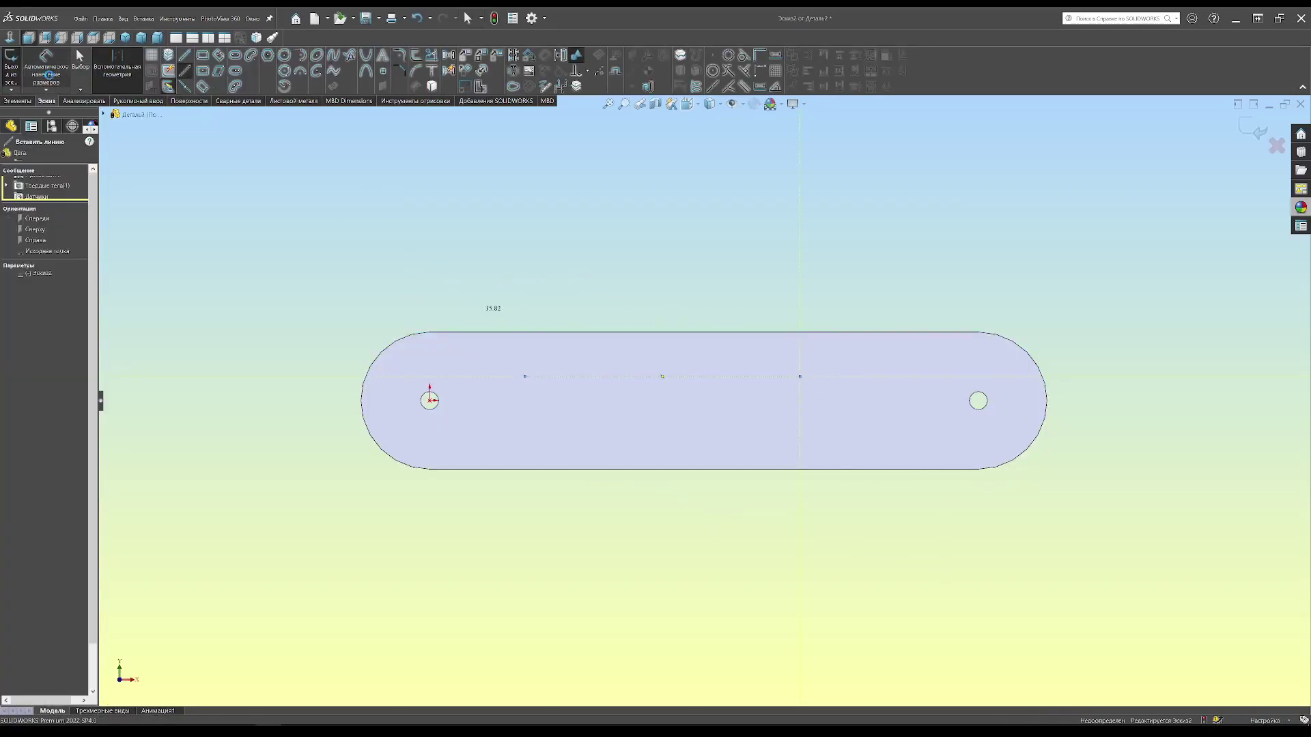
{"action": "left_click", "coordinate": [430, 401]}
{"action": "left_click", "coordinate": [478, 488]}
{"action": "type", "text": "8"}
{"action": "key", "text": "Return"}
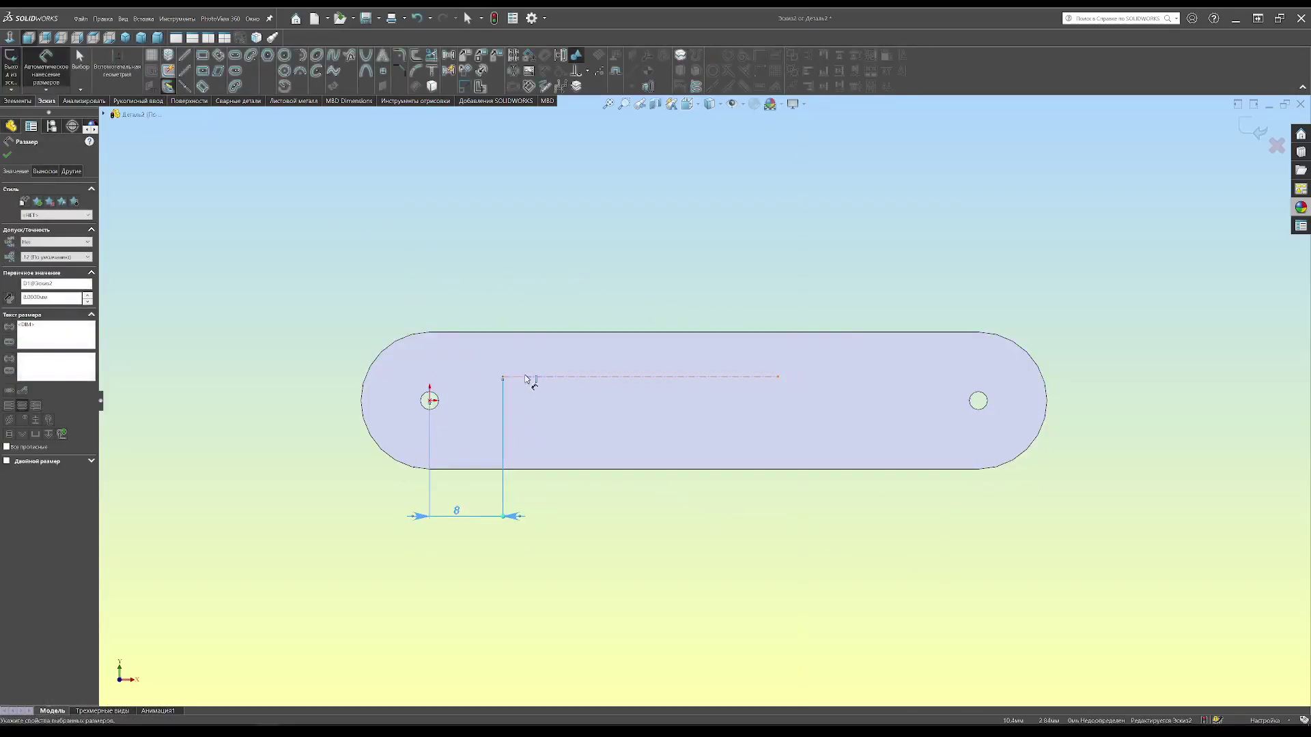
{"action": "left_click", "coordinate": [503, 376]}
- Dimension the centreline 5.5 from the top edge, stretch it across the plate, and exit the sketch
{"action": "left_click", "coordinate": [423, 332]}
{"action": "left_click", "coordinate": [325, 362]}
{"action": "type", "text": "5,5"}
{"action": "key", "text": "Return"}
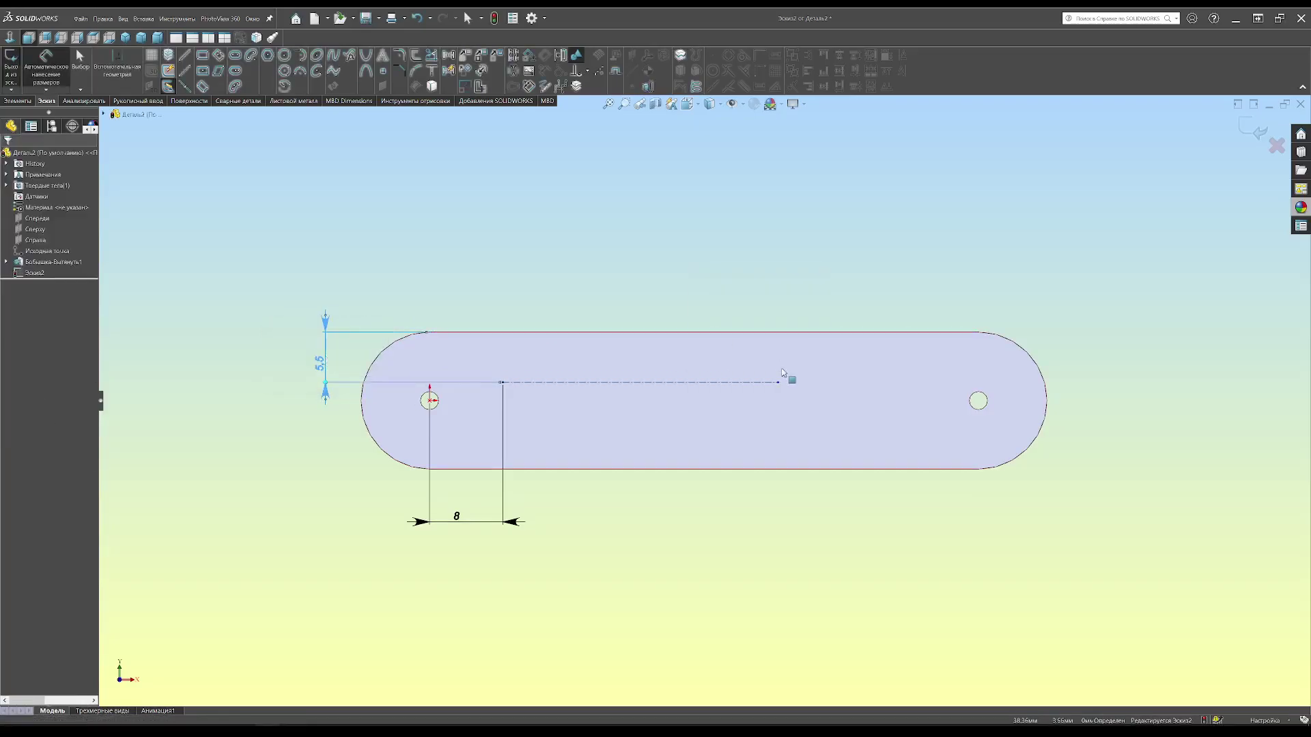
{"action": "left_click_drag", "start_coordinate": [778, 377], "coordinate": [921, 382]}
{"action": "left_click", "coordinate": [605, 356]}
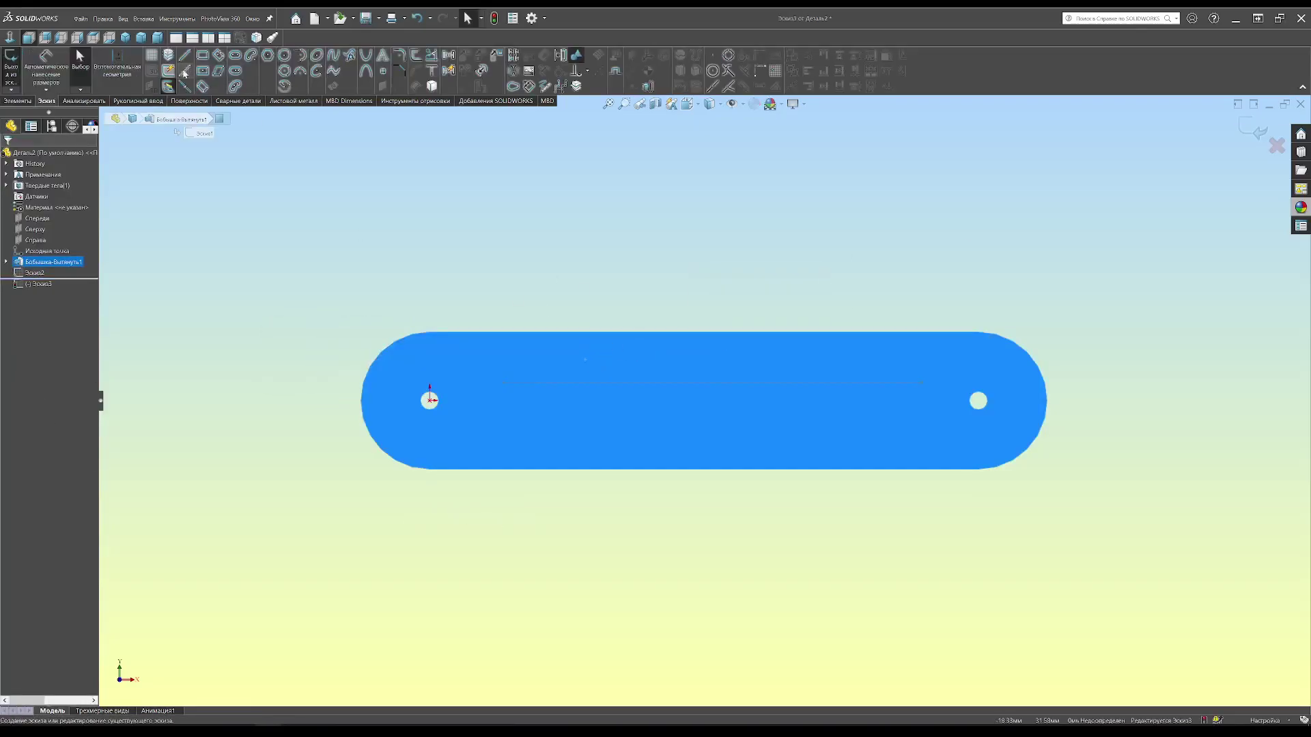
- Add the two-line YouTube Channel sketch text following the plate's centreline
{"action": "left_click", "coordinate": [382, 55]}
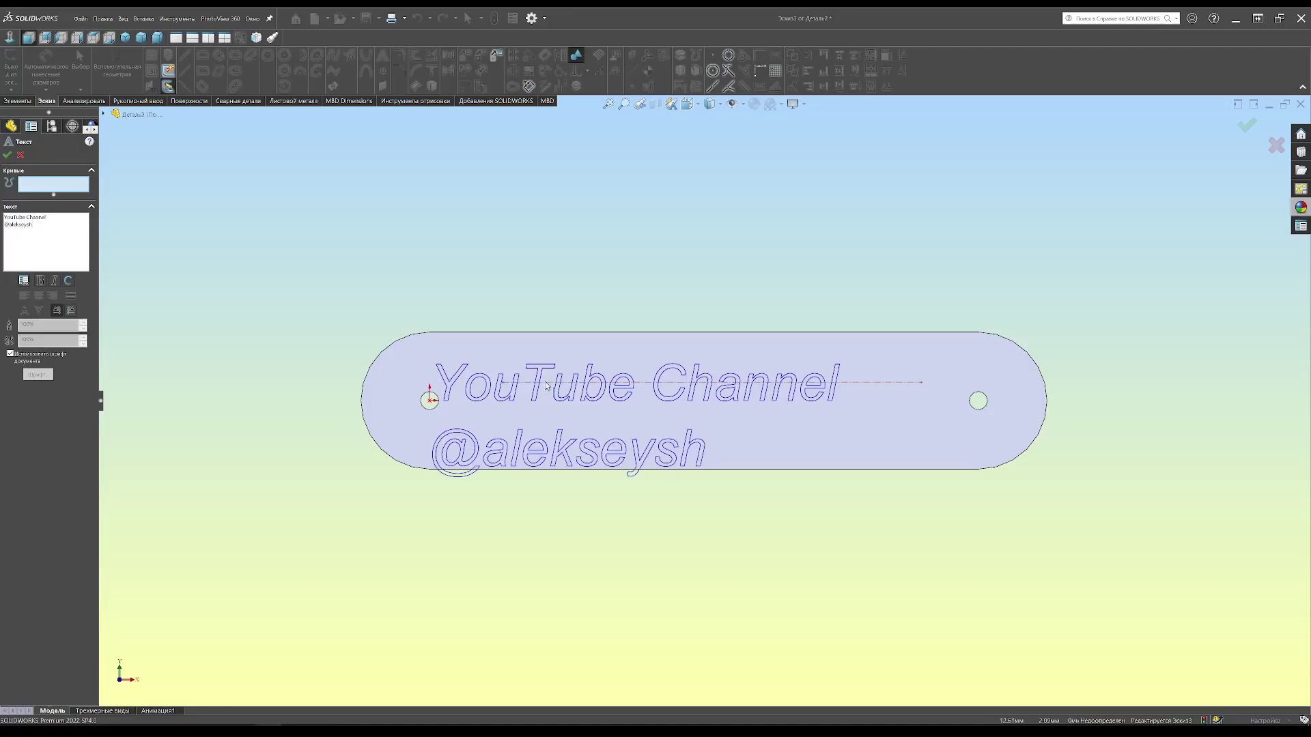
{"action": "left_click", "coordinate": [546, 387]}
{"action": "left_click", "coordinate": [7, 154]}
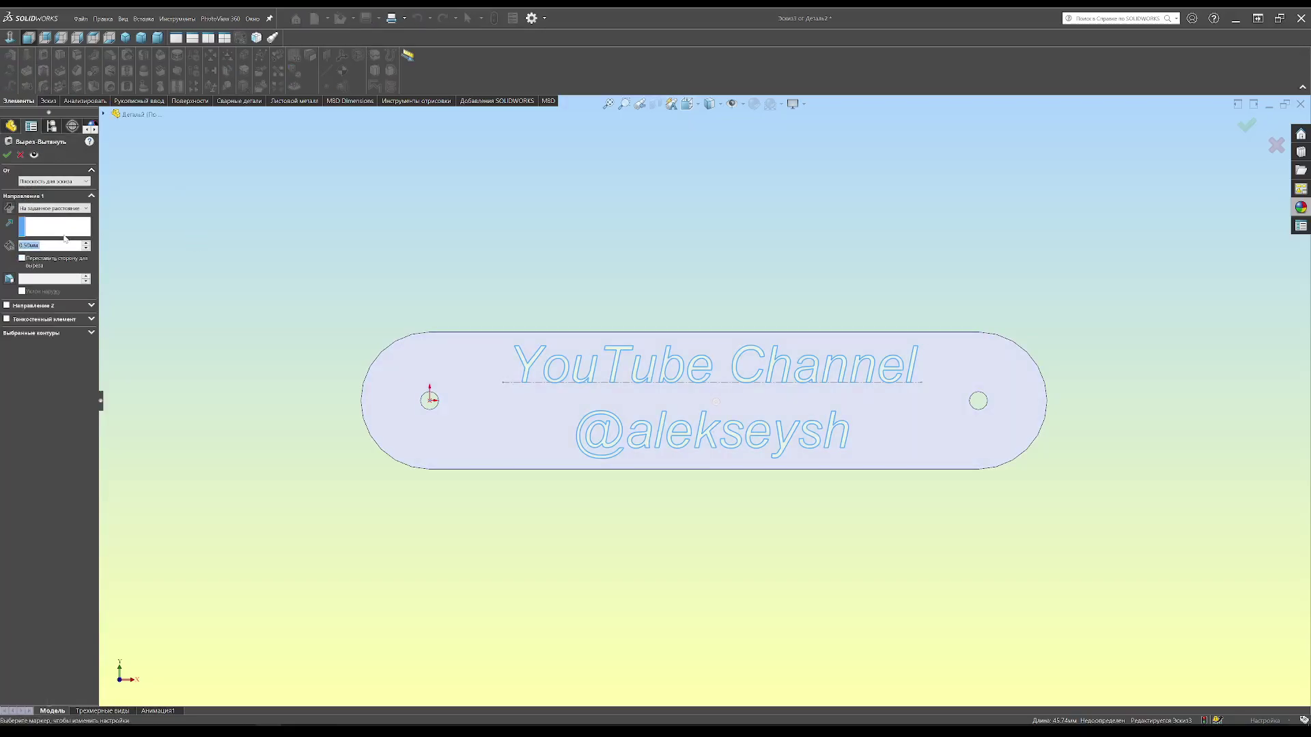
- Confirm the text cut and give the nameplate a brass appearance
{"action": "left_click", "coordinate": [7, 154]}
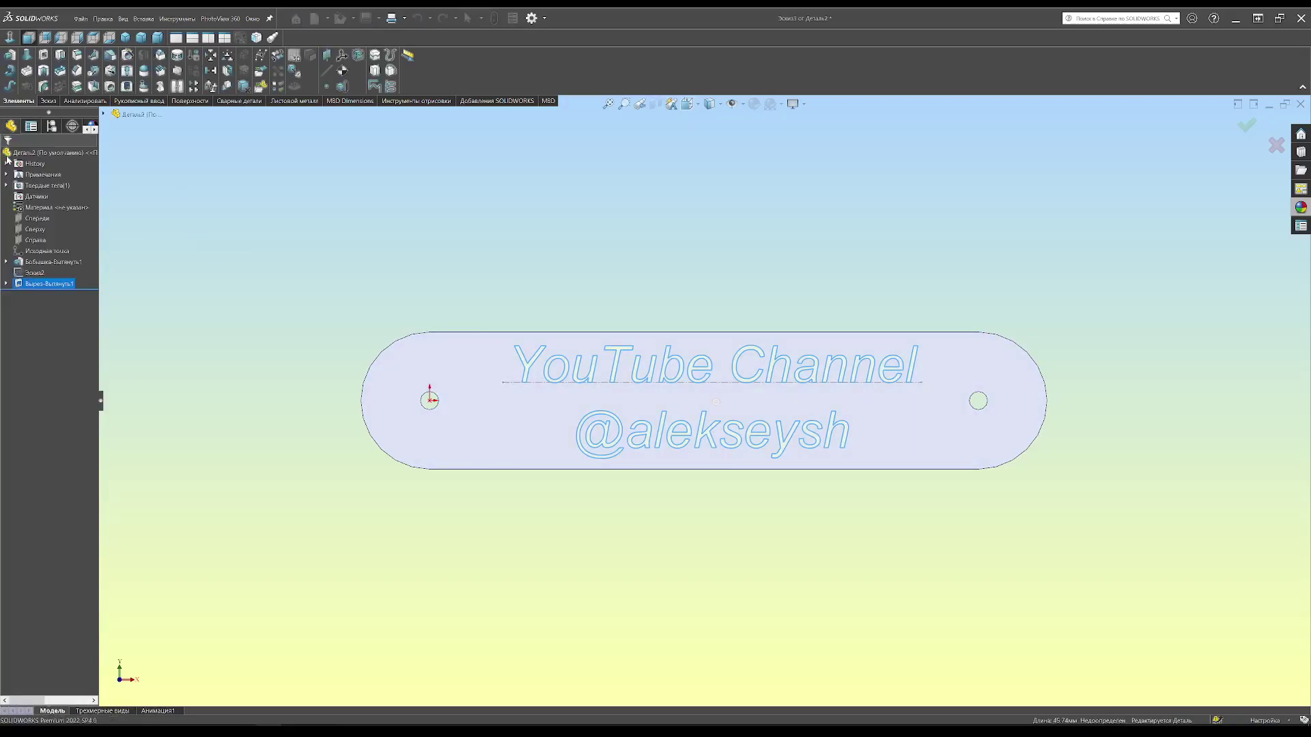
{"action": "right_click", "coordinate": [34, 207]}
{"action": "left_click", "coordinate": [102, 303]}
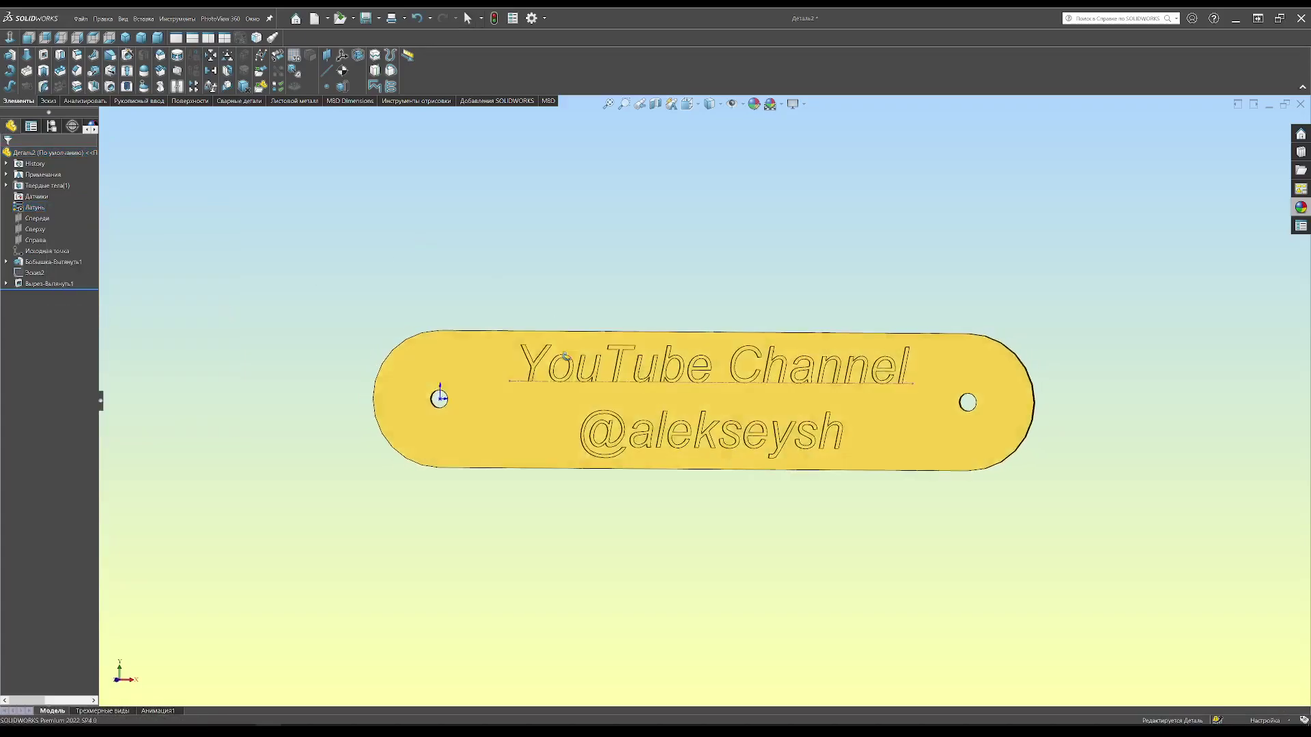
{"action": "middle_click_drag", "start_coordinate": [546, 304], "coordinate": [195, 298]}
- Colour the engraved Cut-Extrude1 lettering black
{"action": "left_click", "coordinate": [72, 126]}
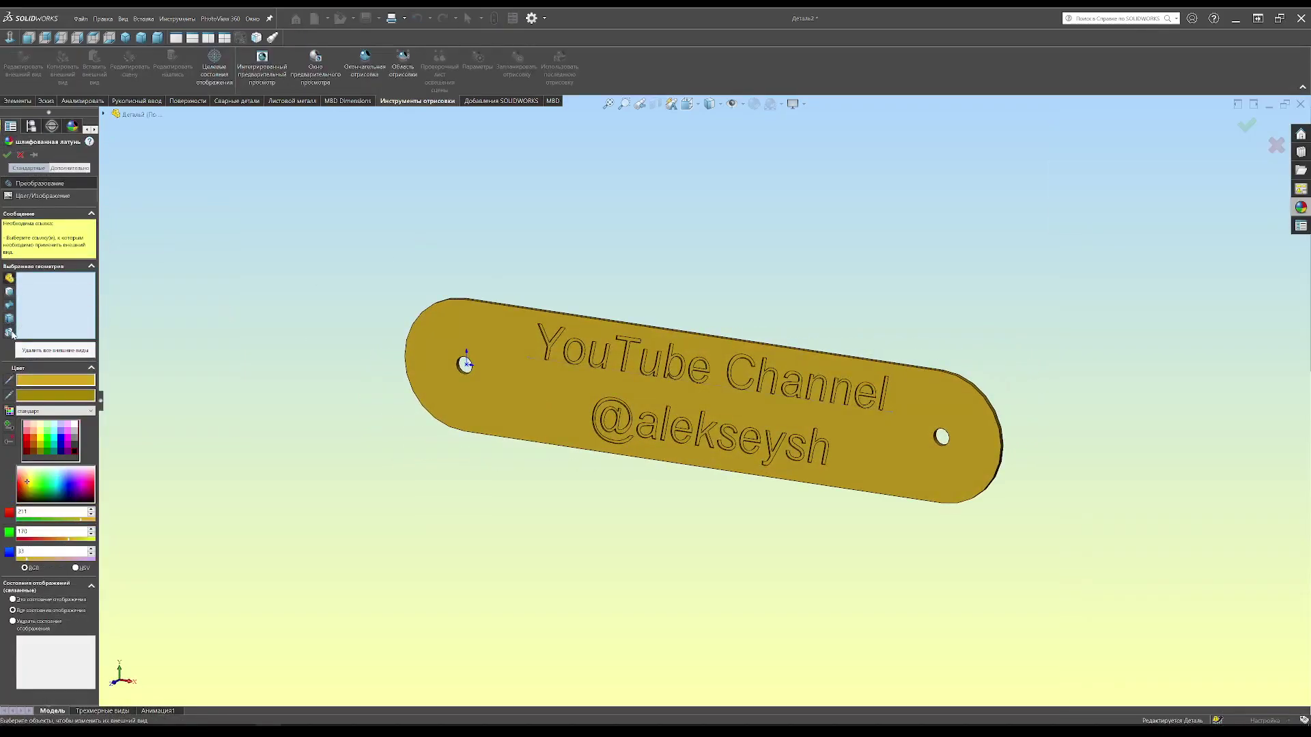
{"action": "left_click", "coordinate": [142, 244]}
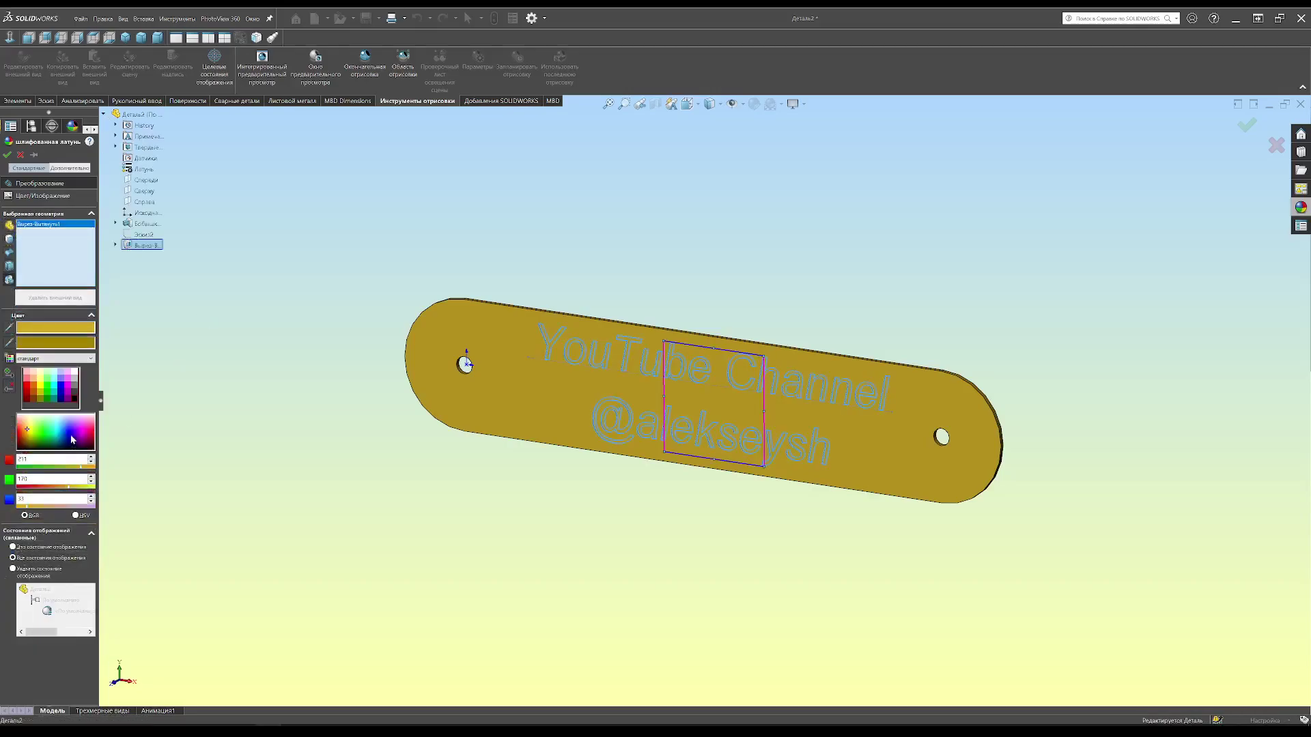
{"action": "left_click", "coordinate": [75, 401]}
{"action": "left_click", "coordinate": [7, 154]}
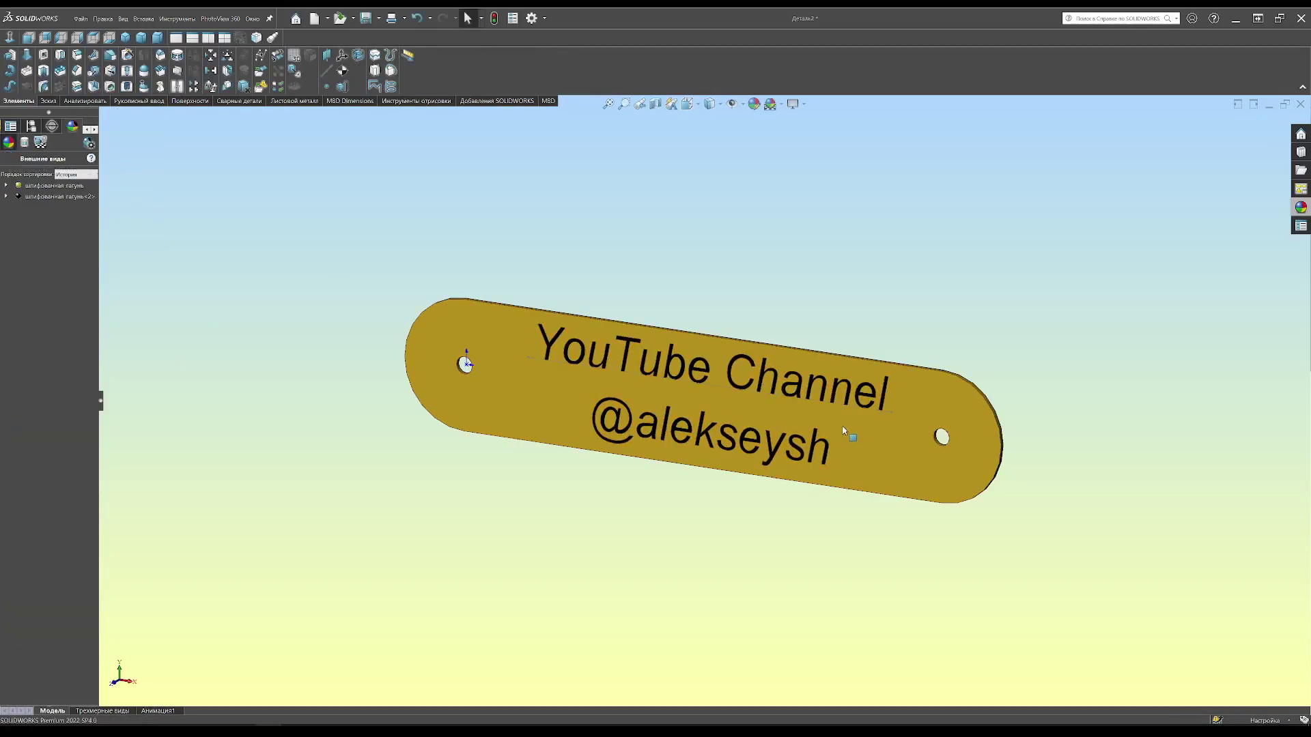
{"action": "scroll", "coordinate": [781, 408], "scroll_direction": "down", "scroll_amount": 2}
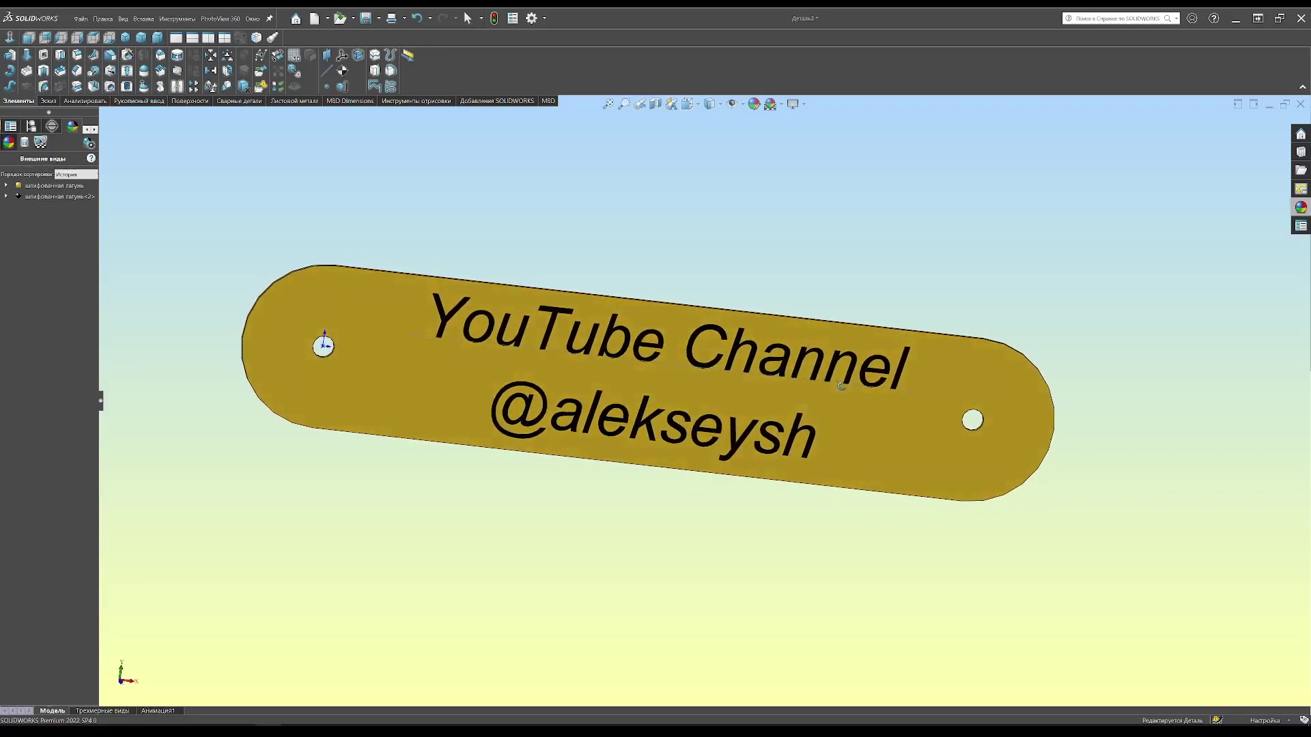
{"action": "middle_click_drag", "start_coordinate": [782, 408], "coordinate": [799, 396]}
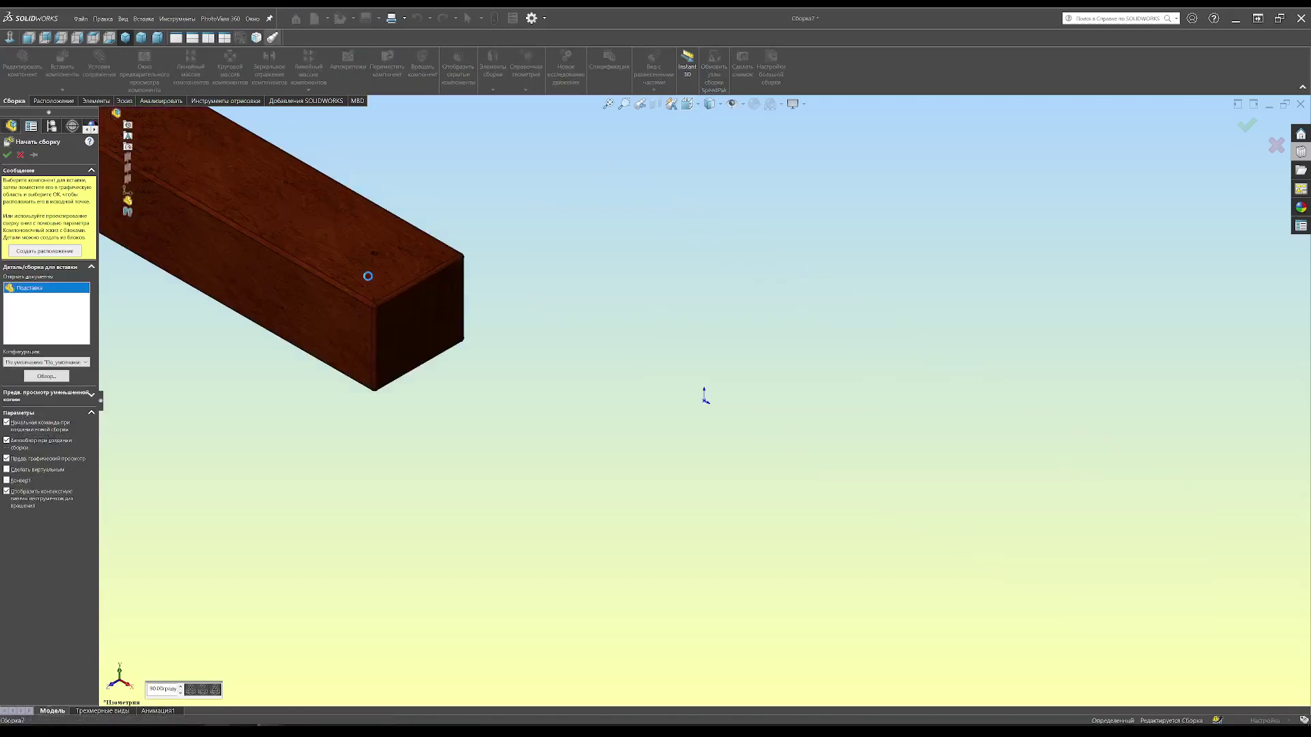
- Place the wooden beam and the second hook in the new assembly
{"action": "left_click", "coordinate": [368, 276]}
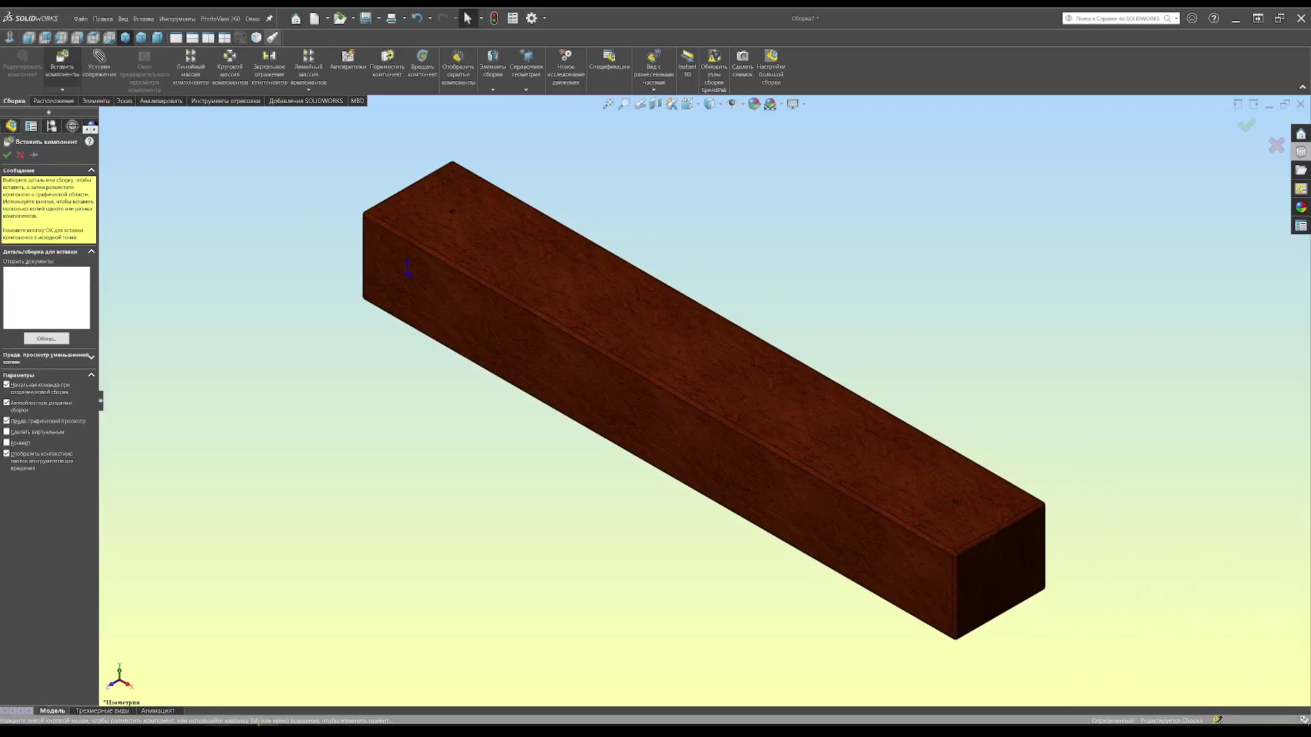
{"action": "left_click", "coordinate": [790, 612]}
{"action": "scroll", "coordinate": [468, 258], "scroll_direction": "down", "scroll_amount": 2}
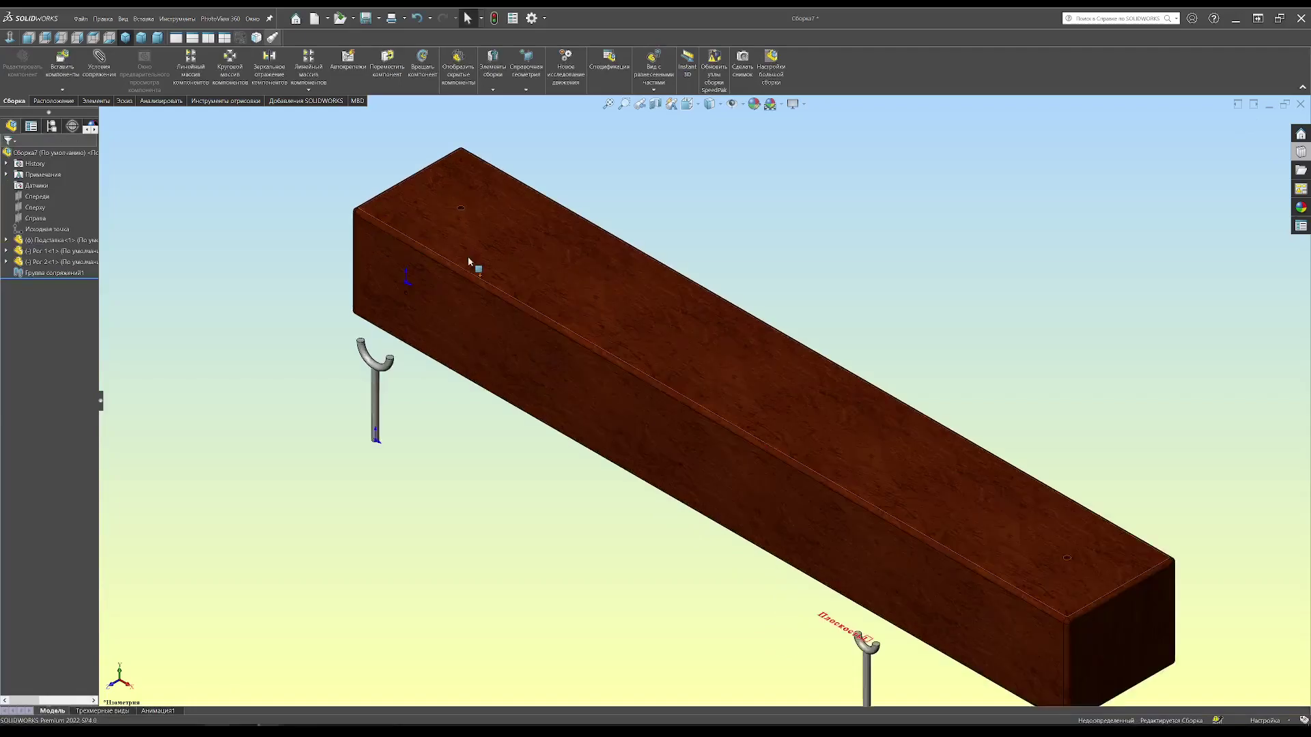
{"action": "scroll", "coordinate": [499, 234], "scroll_direction": "down", "scroll_amount": 2}
{"action": "mouse_move", "coordinate": [499, 234]}
{"action": "middle_mouse_down"}
{"action": "mouse_move", "coordinate": [468, 240]}
{"action": "mouse_move", "coordinate": [577, 213]}
{"action": "middle_mouse_up"}
{"action": "scroll", "coordinate": [572, 195], "scroll_direction": "down", "scroll_amount": 2}
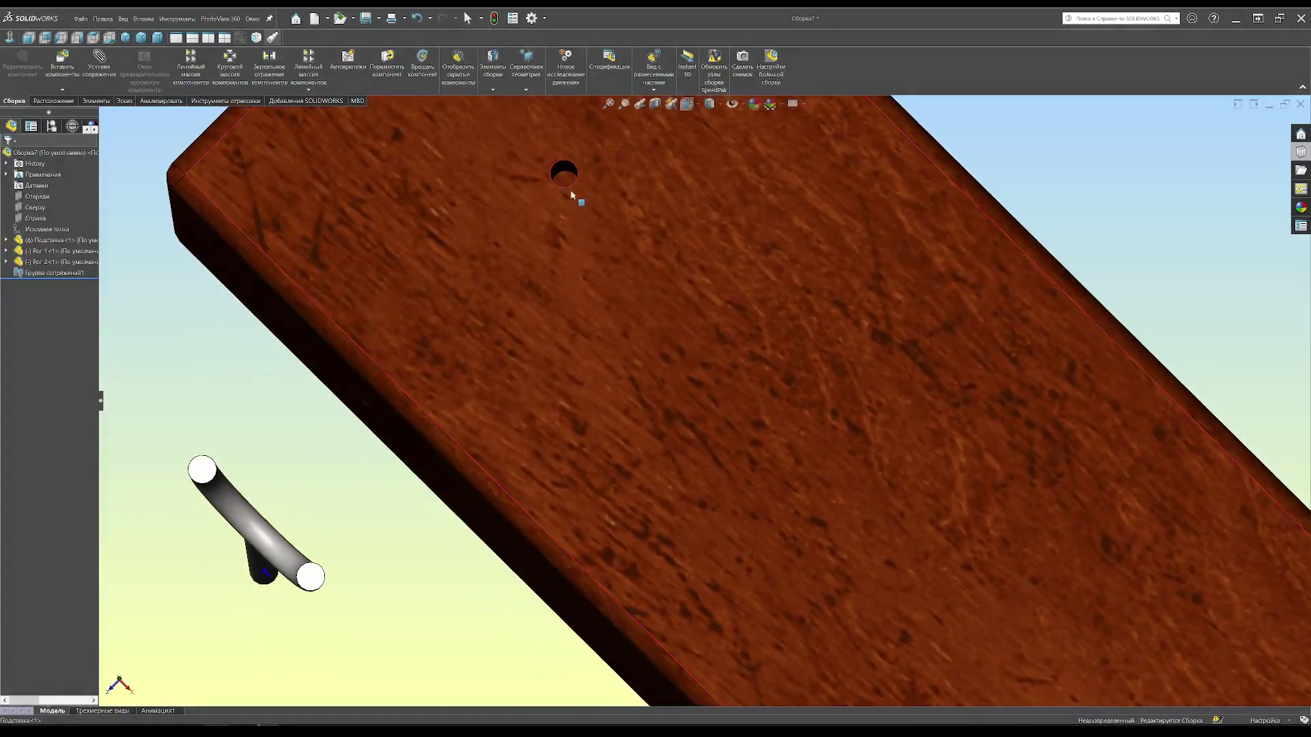
- Seat the first hook's rod end in a beam-top hole with coincident and concentric mates
{"action": "left_click", "coordinate": [340, 370]}
{"action": "left_click", "coordinate": [386, 408]}
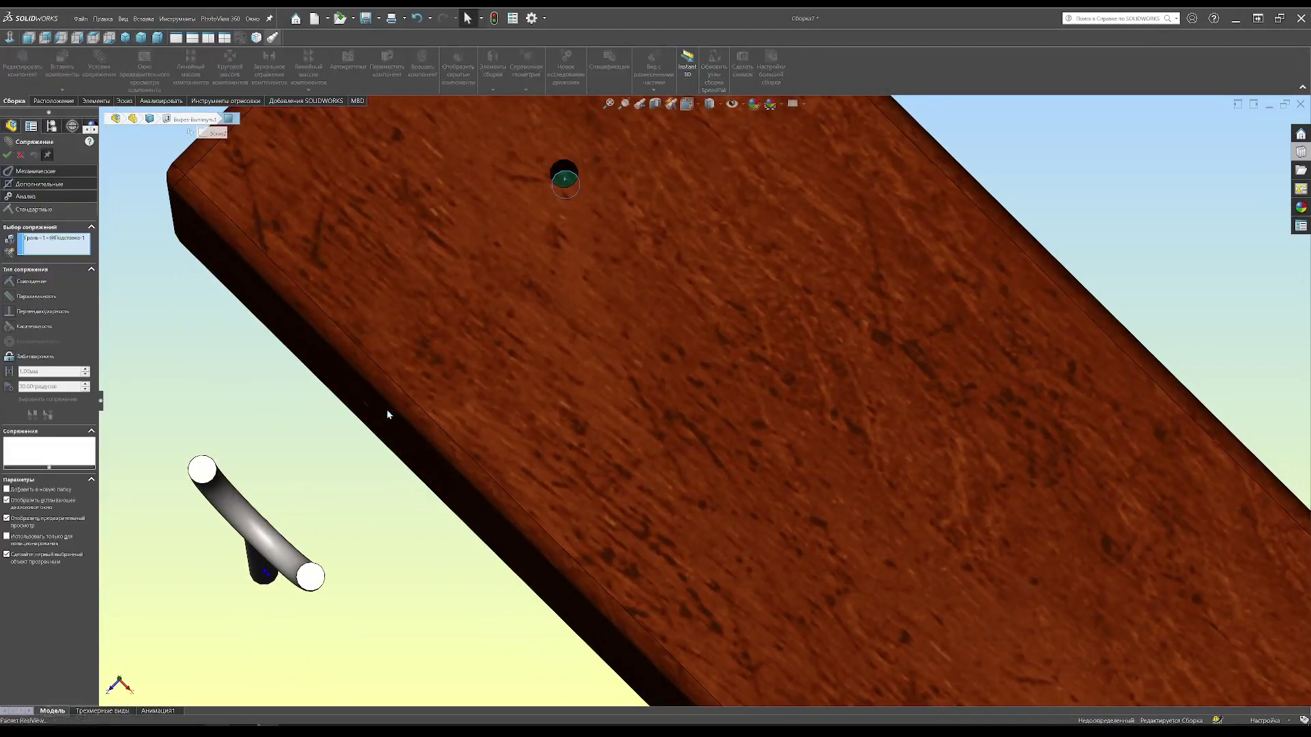
{"action": "mouse_move", "coordinate": [387, 408]}
{"action": "middle_mouse_down"}
{"action": "mouse_move", "coordinate": [453, 395]}
{"action": "mouse_move", "coordinate": [374, 570]}
{"action": "middle_mouse_up"}
{"action": "scroll", "coordinate": [427, 591], "scroll_direction": "down", "scroll_amount": 3}
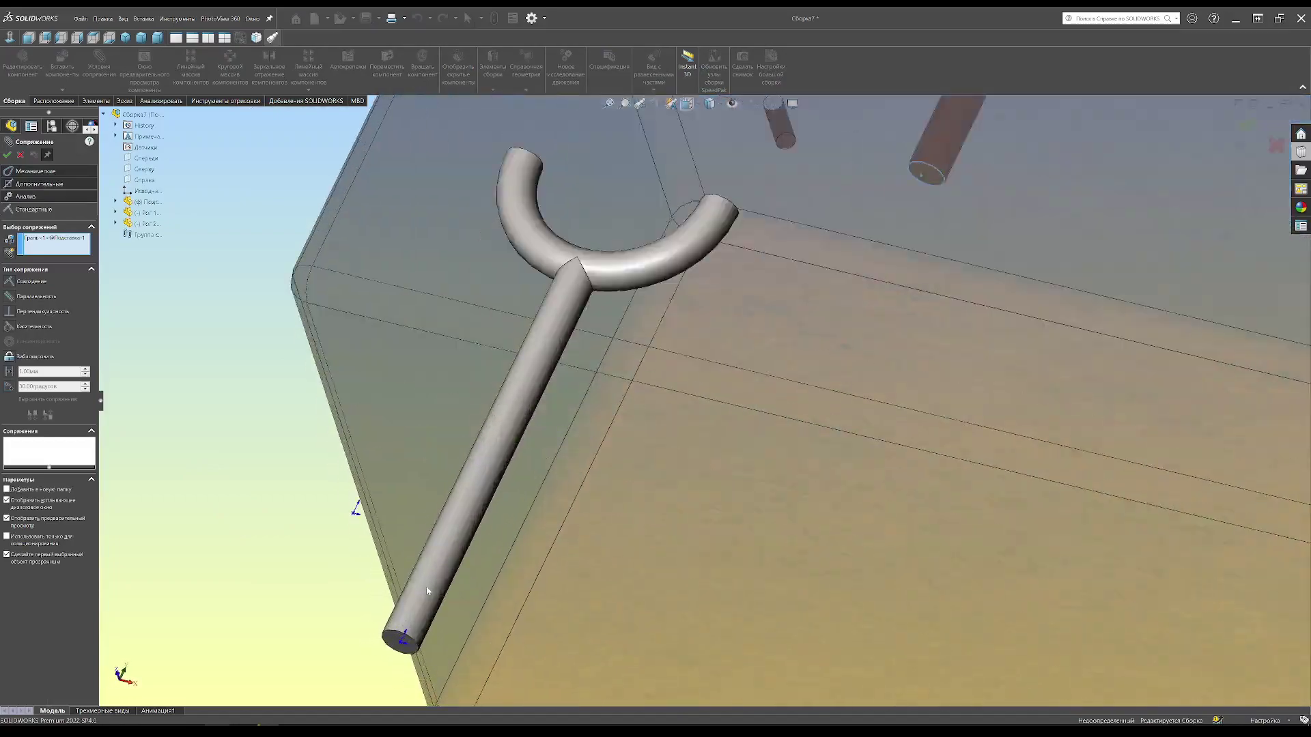
{"action": "left_click", "coordinate": [392, 647]}
{"action": "left_click", "coordinate": [380, 521]}
{"action": "mouse_move", "coordinate": [380, 521]}
{"action": "middle_mouse_down"}
{"action": "mouse_move", "coordinate": [834, 216]}
{"action": "mouse_move", "coordinate": [782, 296]}
{"action": "mouse_move", "coordinate": [746, 413]}
{"action": "mouse_move", "coordinate": [600, 371]}
{"action": "mouse_move", "coordinate": [609, 418]}
{"action": "mouse_move", "coordinate": [674, 396]}
{"action": "middle_mouse_up"}
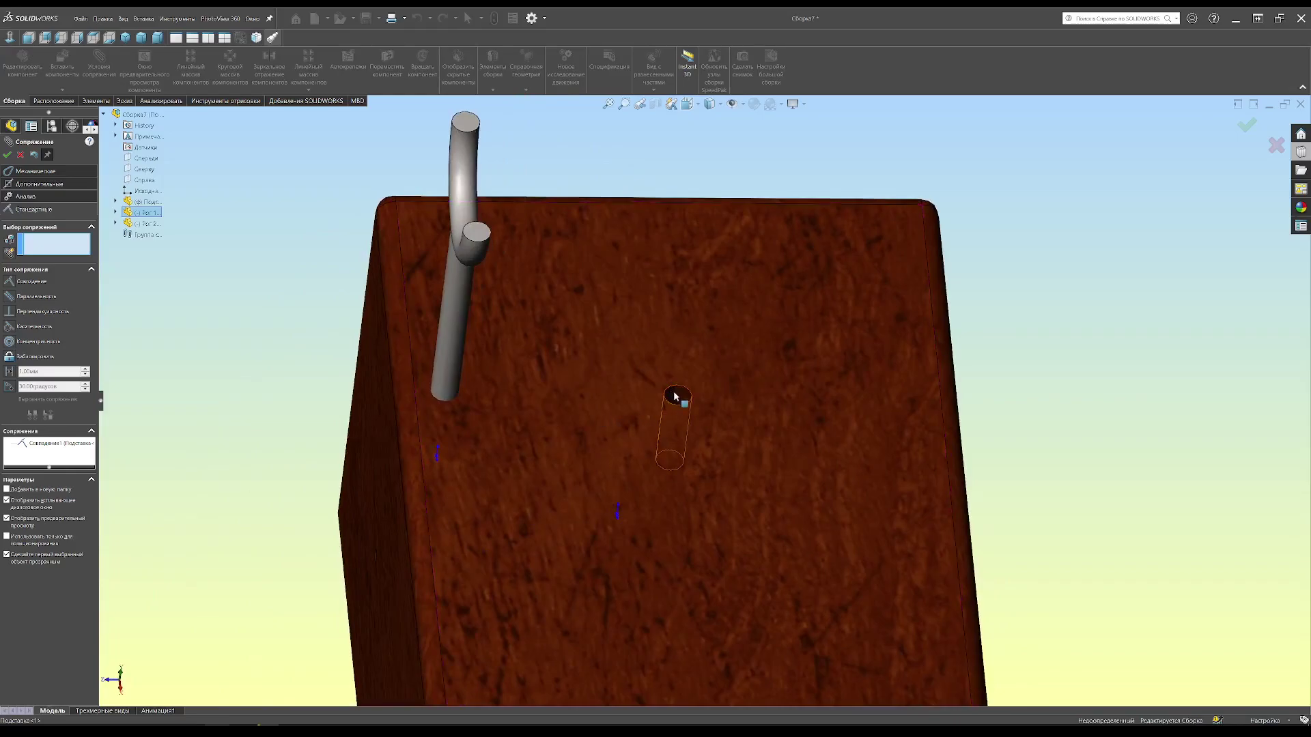
{"action": "left_click", "coordinate": [675, 396]}
{"action": "left_click", "coordinate": [509, 355]}
- Seat the second hook's rod end in its beam hole with coincident and concentric mates
{"action": "scroll", "coordinate": [679, 456], "scroll_direction": "up", "scroll_amount": 3}
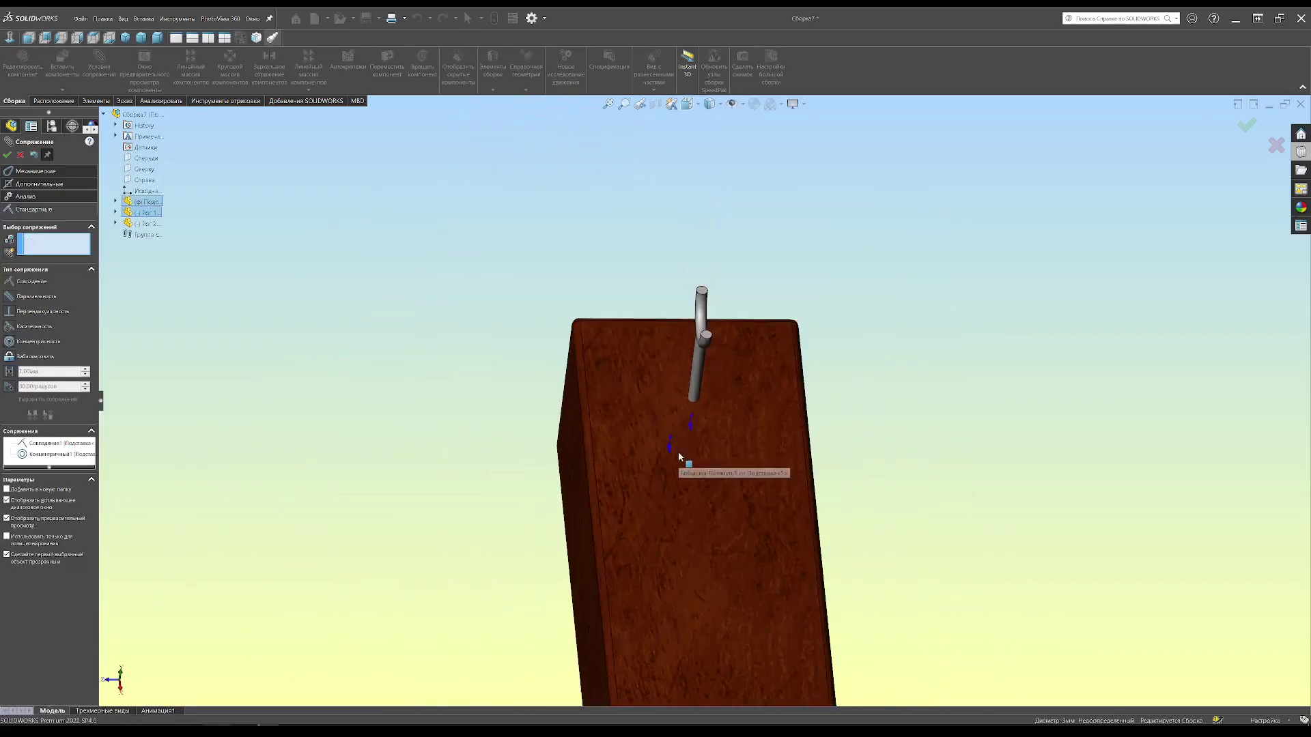
{"action": "mouse_move", "coordinate": [679, 455]}
{"action": "middle_mouse_down"}
{"action": "mouse_move", "coordinate": [585, 307]}
{"action": "mouse_move", "coordinate": [489, 243]}
{"action": "mouse_move", "coordinate": [526, 419]}
{"action": "middle_mouse_up"}
{"action": "scroll", "coordinate": [579, 477], "scroll_direction": "down", "scroll_amount": 3}
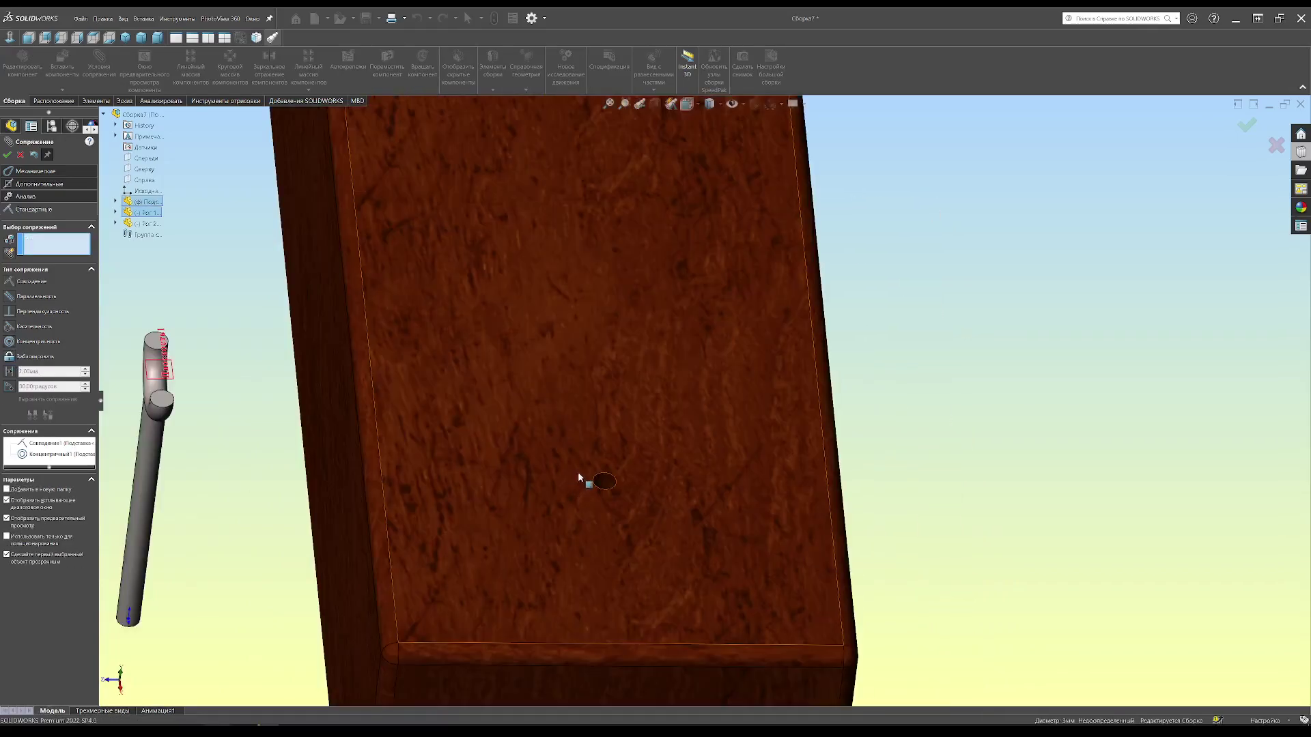
{"action": "middle_click_drag", "start_coordinate": [579, 478], "coordinate": [625, 544]}
{"action": "left_click", "coordinate": [587, 502]}
{"action": "scroll", "coordinate": [582, 498], "scroll_direction": "up", "scroll_amount": 3}
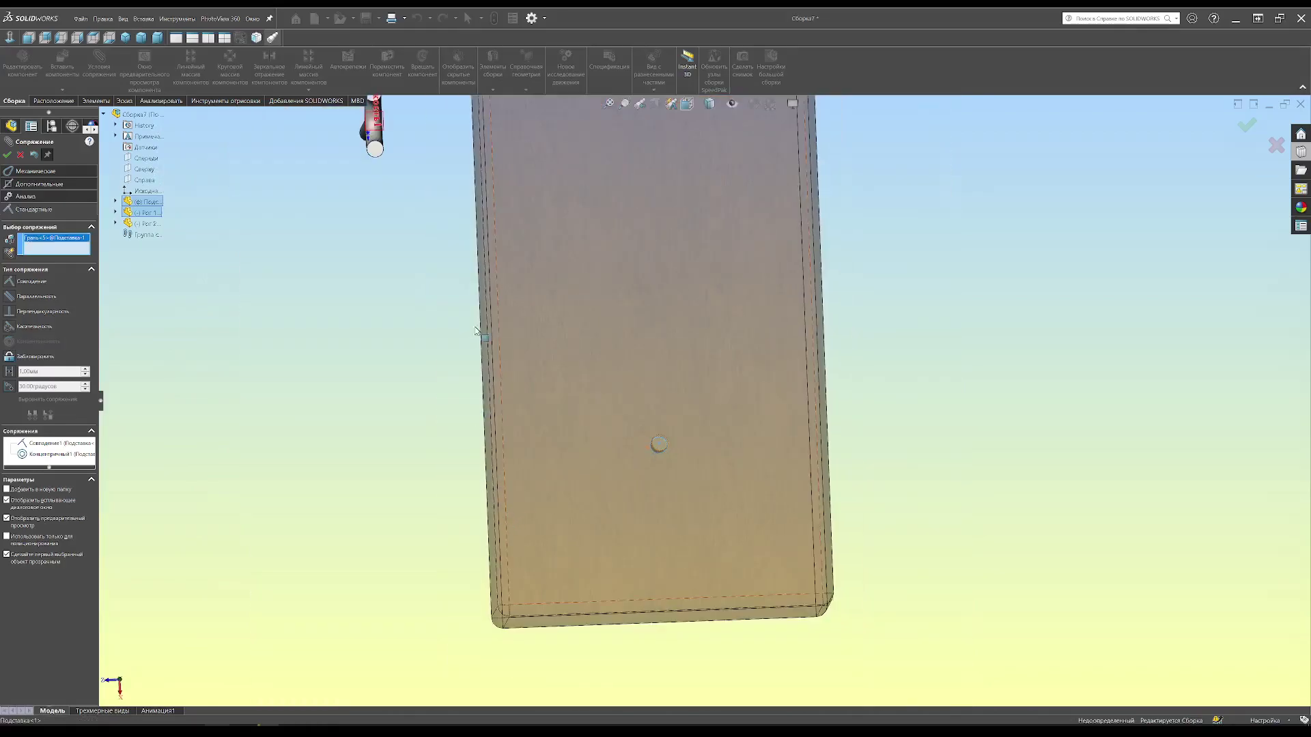
{"action": "mouse_move", "coordinate": [476, 332]}
{"action": "middle_mouse_down"}
{"action": "mouse_move", "coordinate": [515, 185]}
{"action": "mouse_move", "coordinate": [693, 169]}
{"action": "mouse_move", "coordinate": [497, 292]}
{"action": "middle_mouse_up"}
{"action": "scroll", "coordinate": [480, 300], "scroll_direction": "down", "scroll_amount": 3}
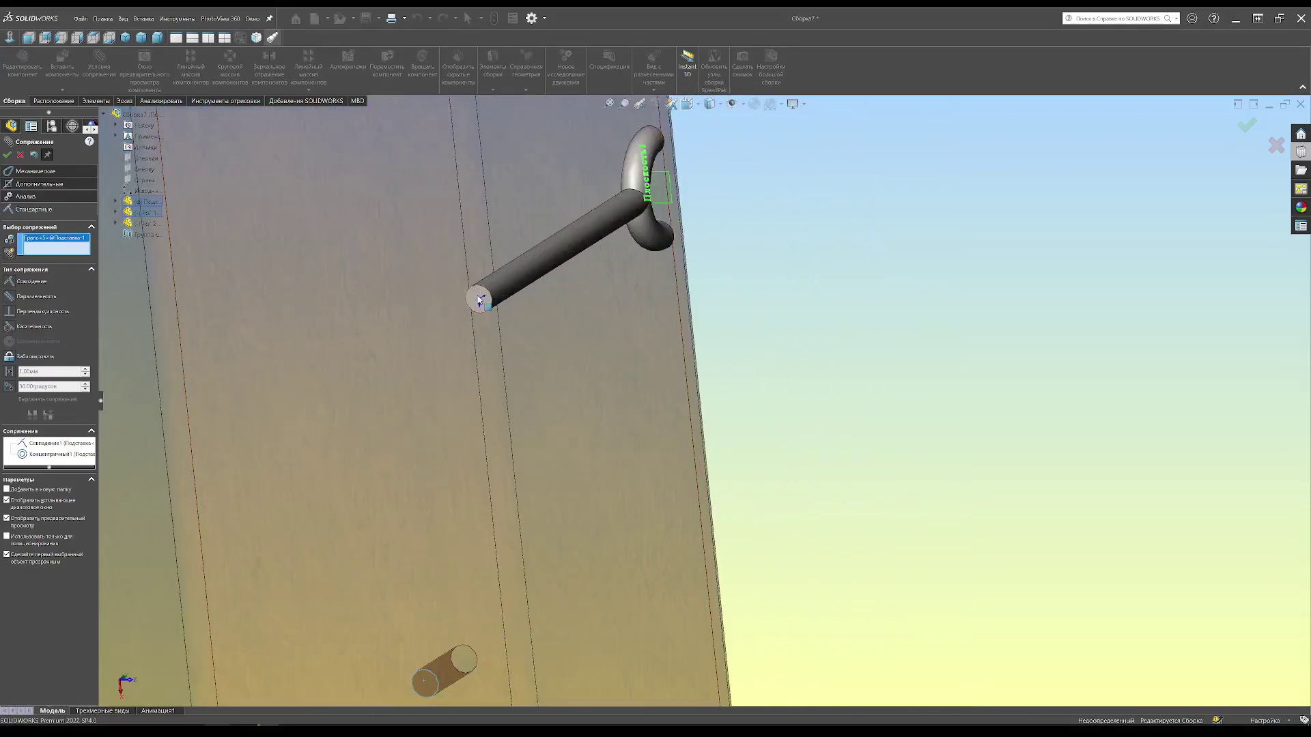
{"action": "left_click", "coordinate": [480, 300]}
{"action": "key", "text": "Return"}
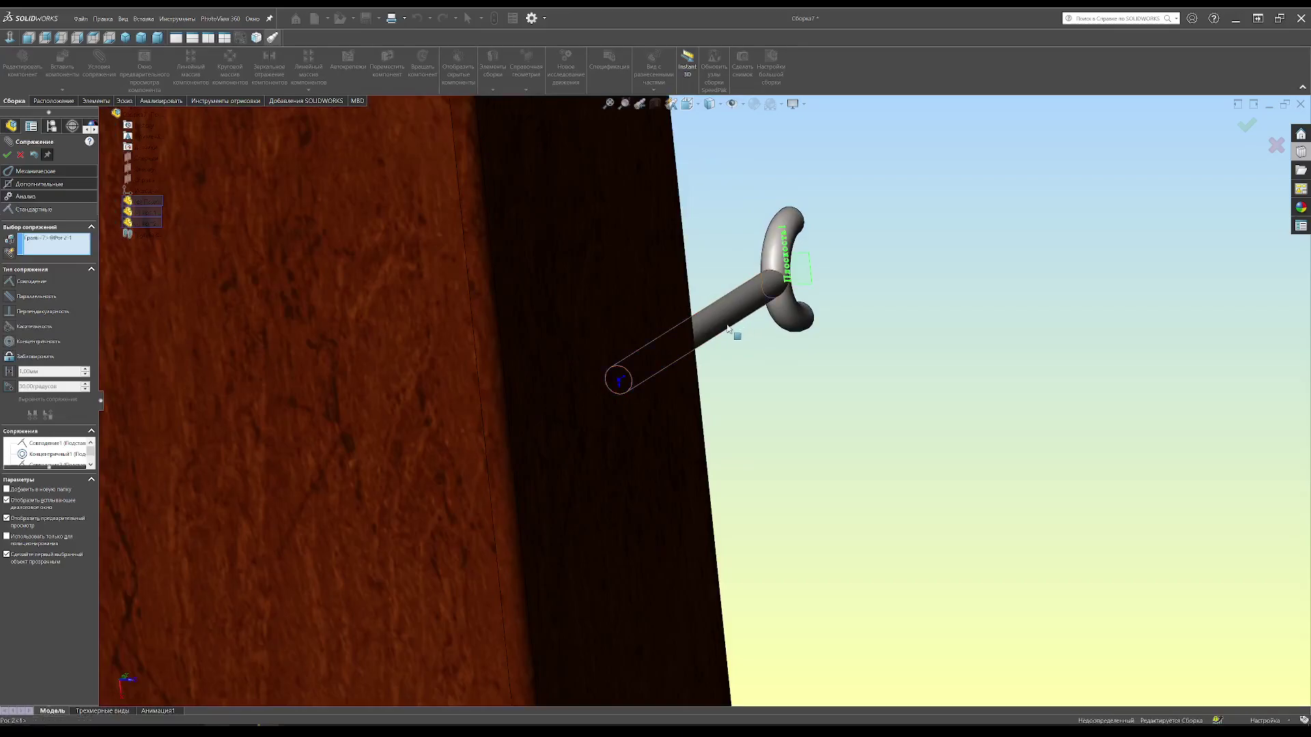
{"action": "mouse_move", "coordinate": [727, 329]}
{"action": "middle_mouse_down"}
{"action": "mouse_move", "coordinate": [617, 427]}
{"action": "mouse_move", "coordinate": [451, 445]}
{"action": "middle_mouse_up"}
{"action": "left_click", "coordinate": [617, 428]}
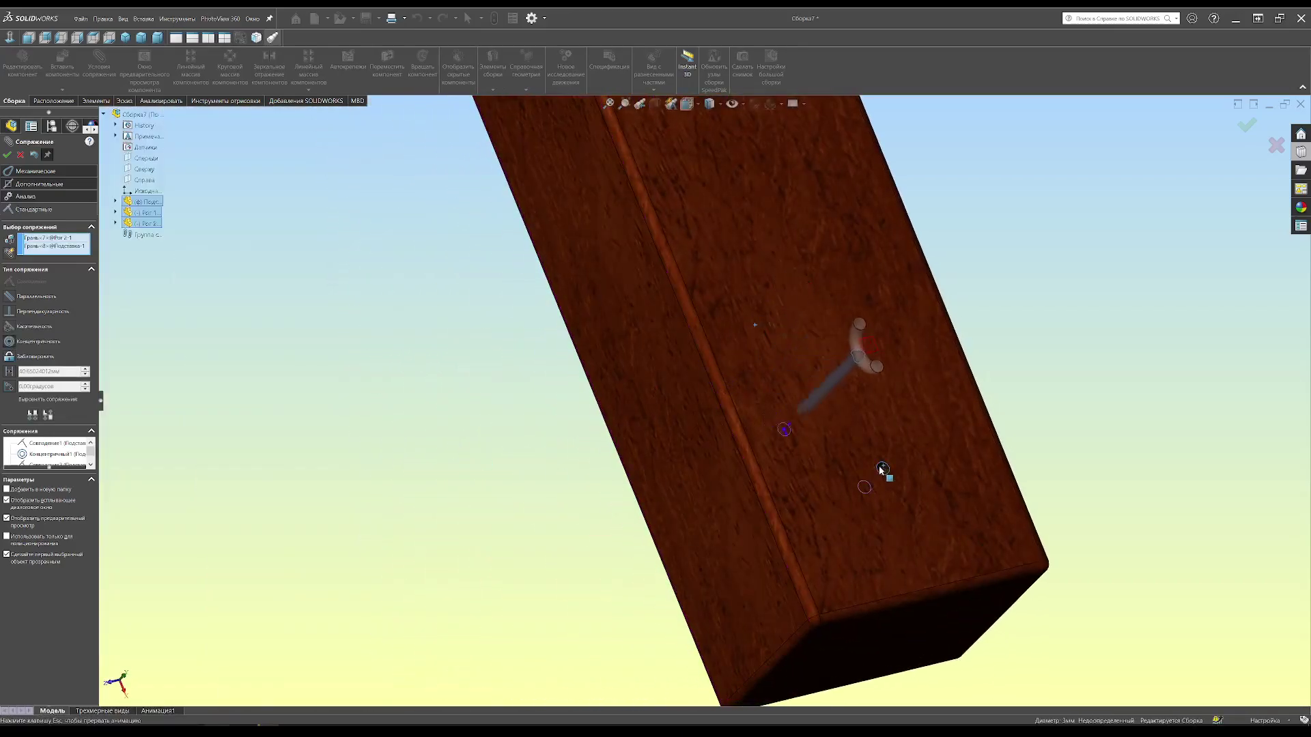
{"action": "key", "text": "Return"}
{"action": "key", "text": "ctrl+7"}
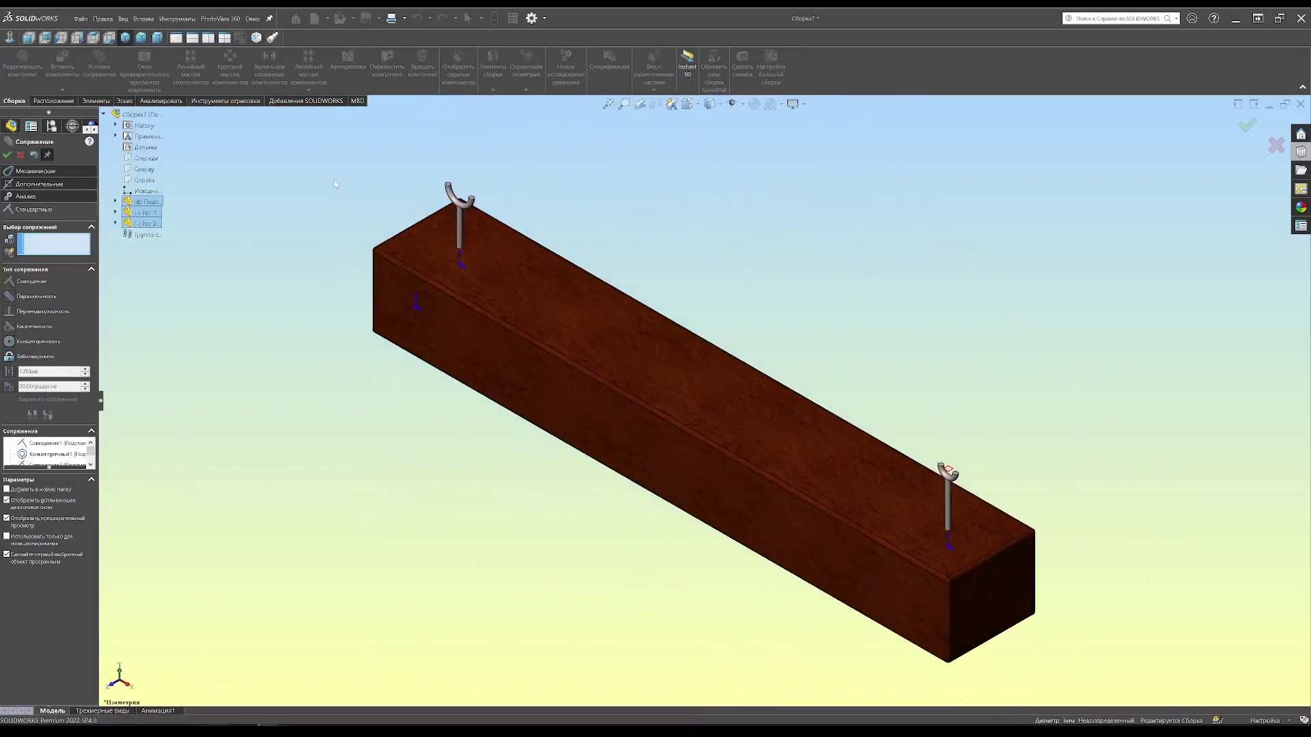
- Mate the hook's Right plane coincident with Рог 2's Right plane to align both hooks
{"action": "left_click", "coordinate": [116, 213]}
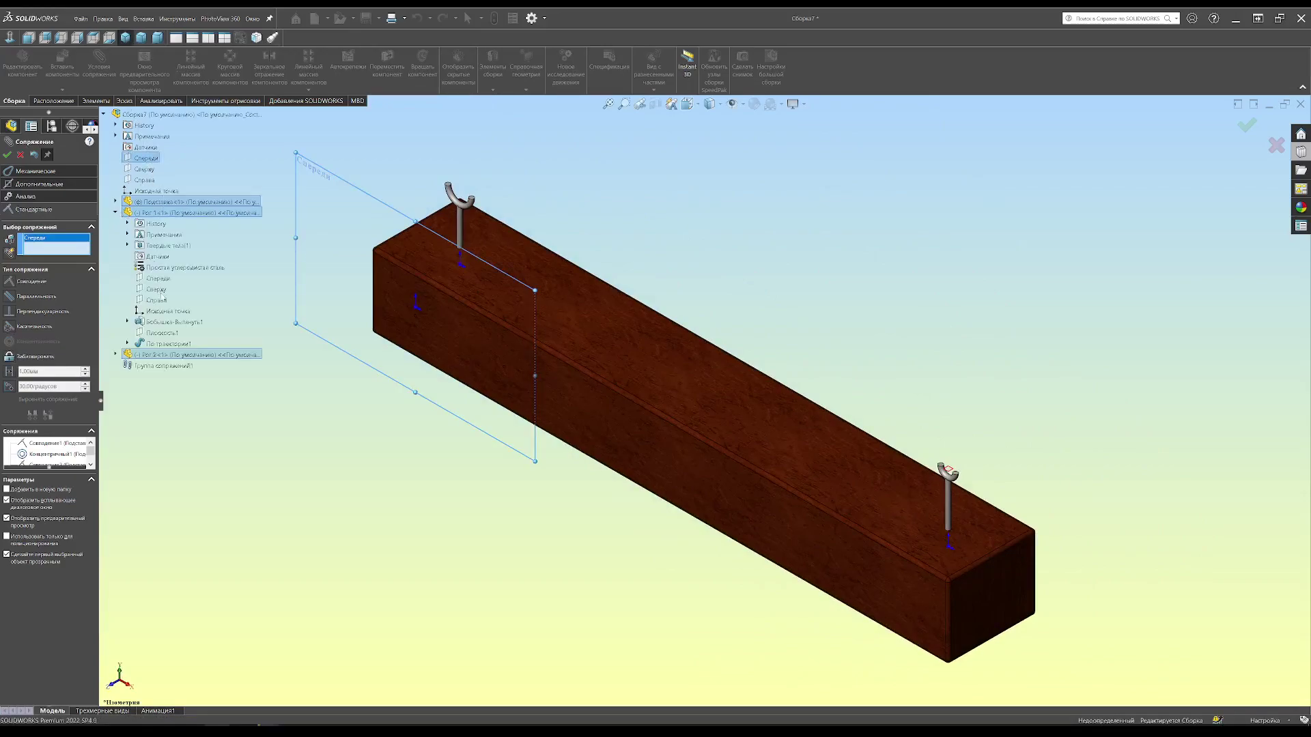
{"action": "left_click", "coordinate": [157, 279]}
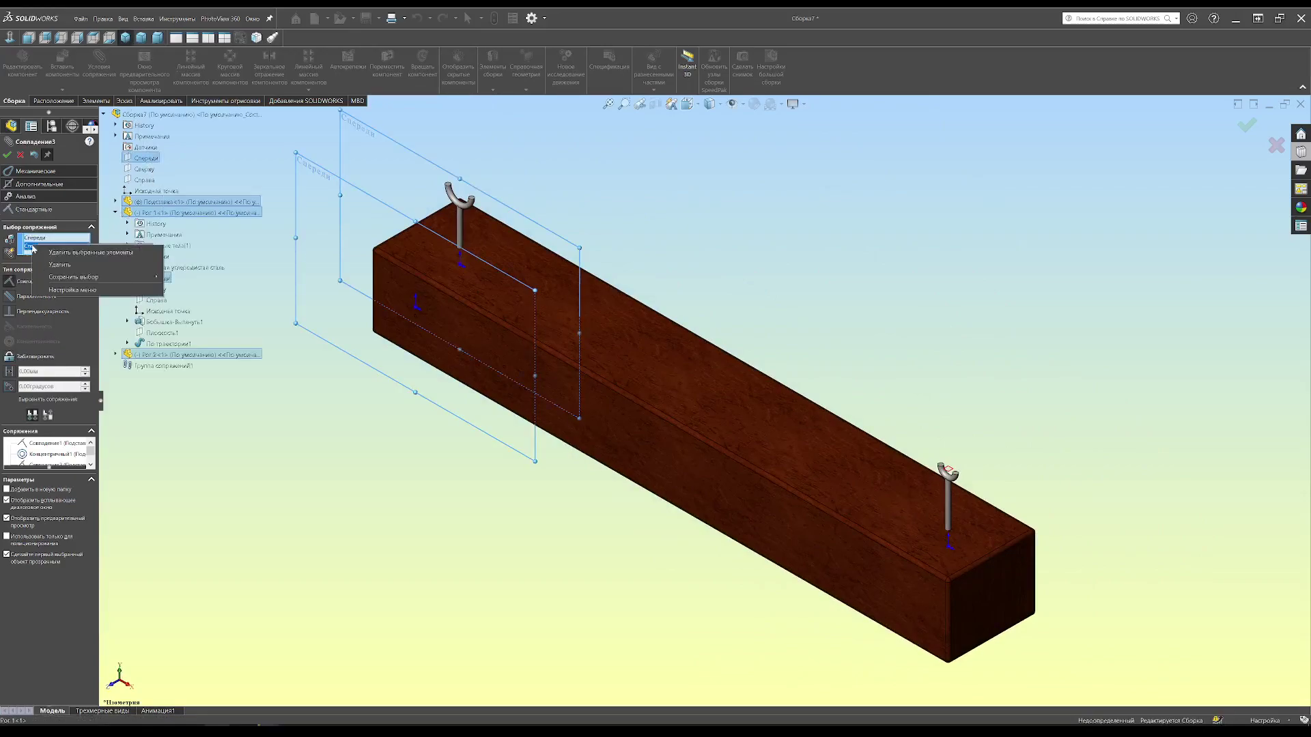
{"action": "left_click", "coordinate": [59, 264]}
{"action": "left_click", "coordinate": [155, 301]}
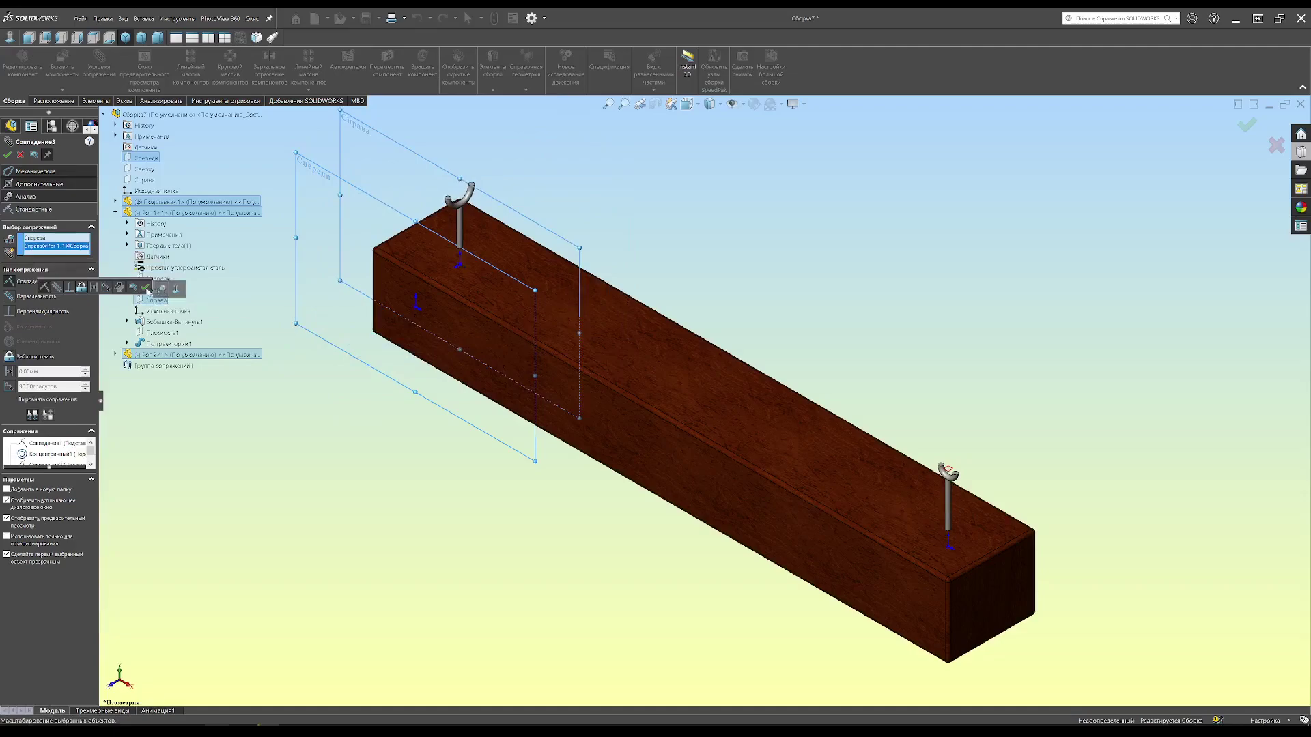
{"action": "left_click", "coordinate": [144, 286]}
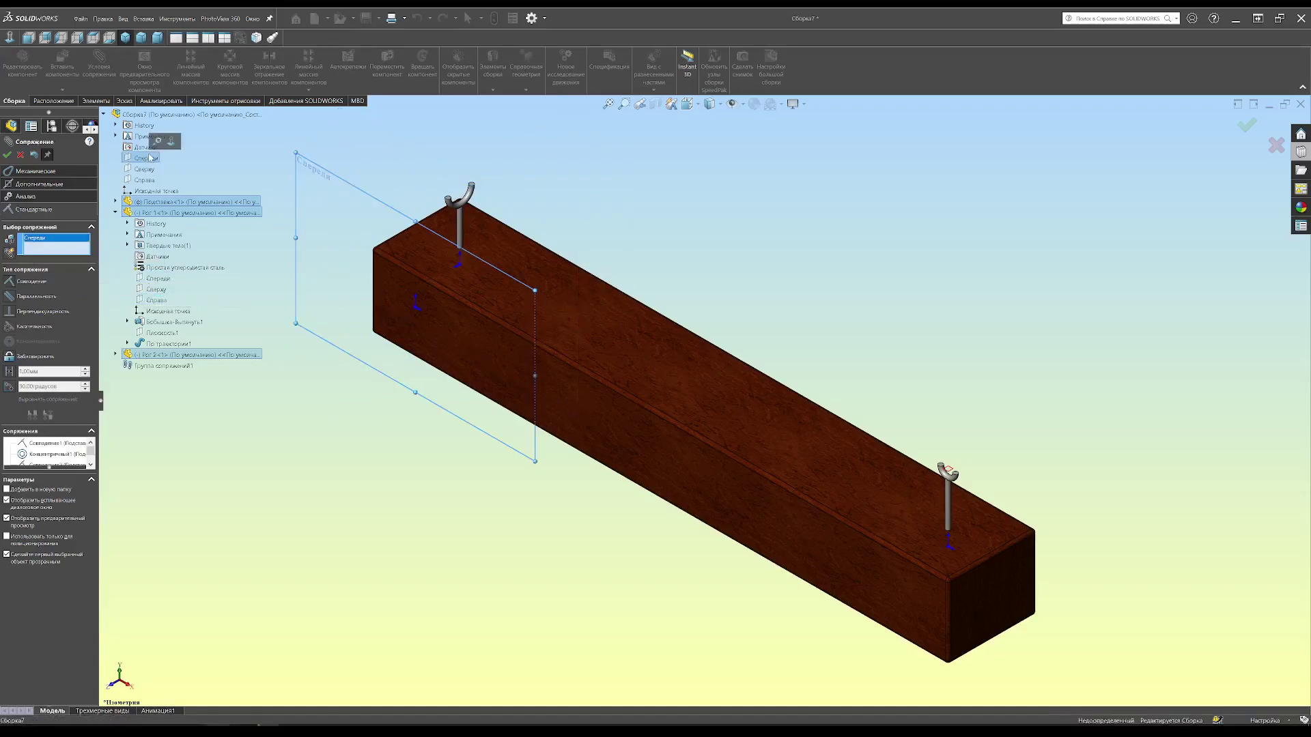
{"action": "left_click", "coordinate": [157, 442]}
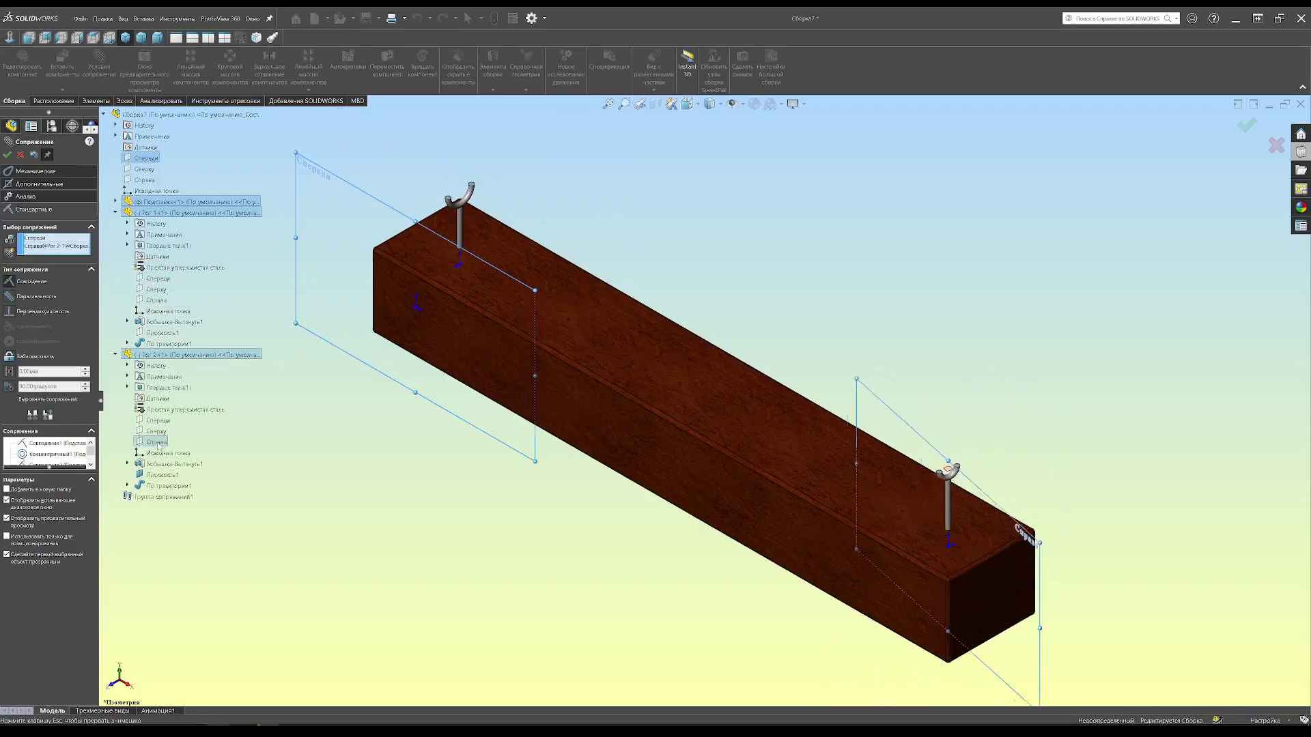
{"action": "left_click", "coordinate": [8, 155]}
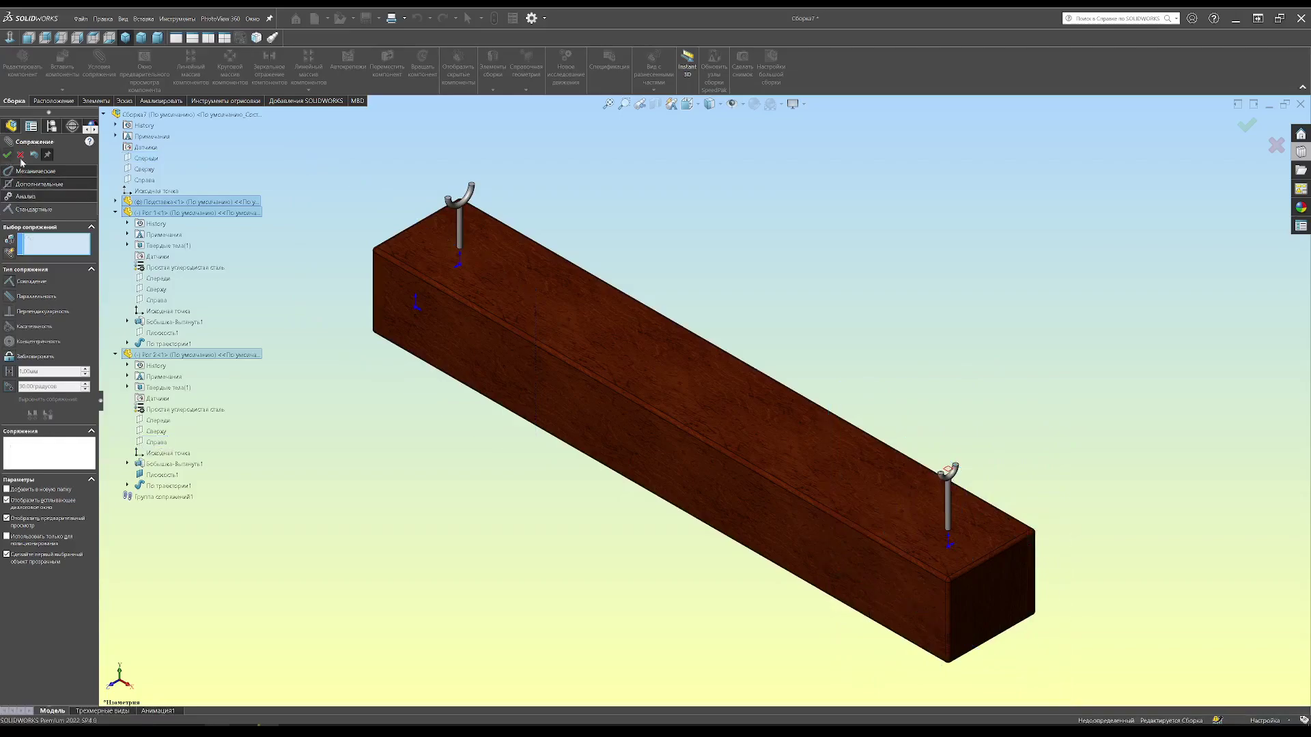
{"action": "left_click", "coordinate": [122, 19]}
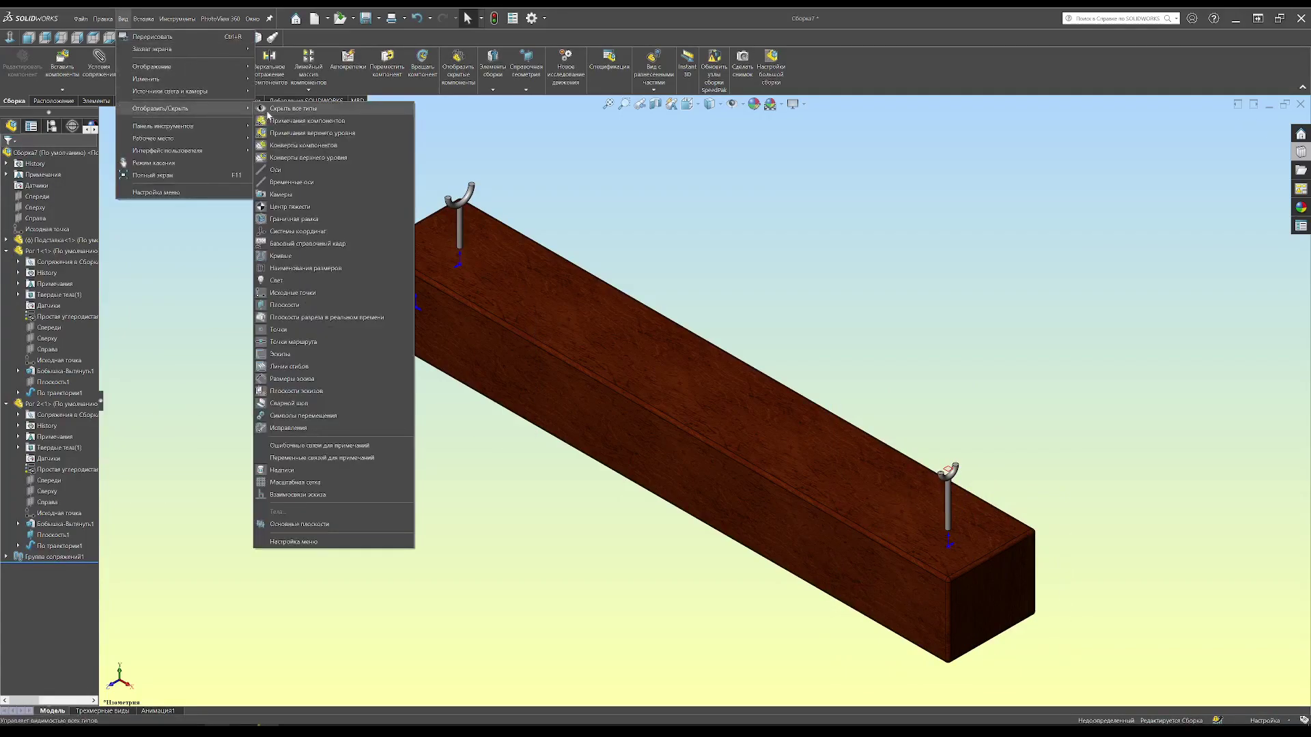
- Hide all reference types and insert the brass fishing rod assembly
{"action": "left_click", "coordinate": [269, 111]}
{"action": "left_click", "coordinate": [74, 53]}
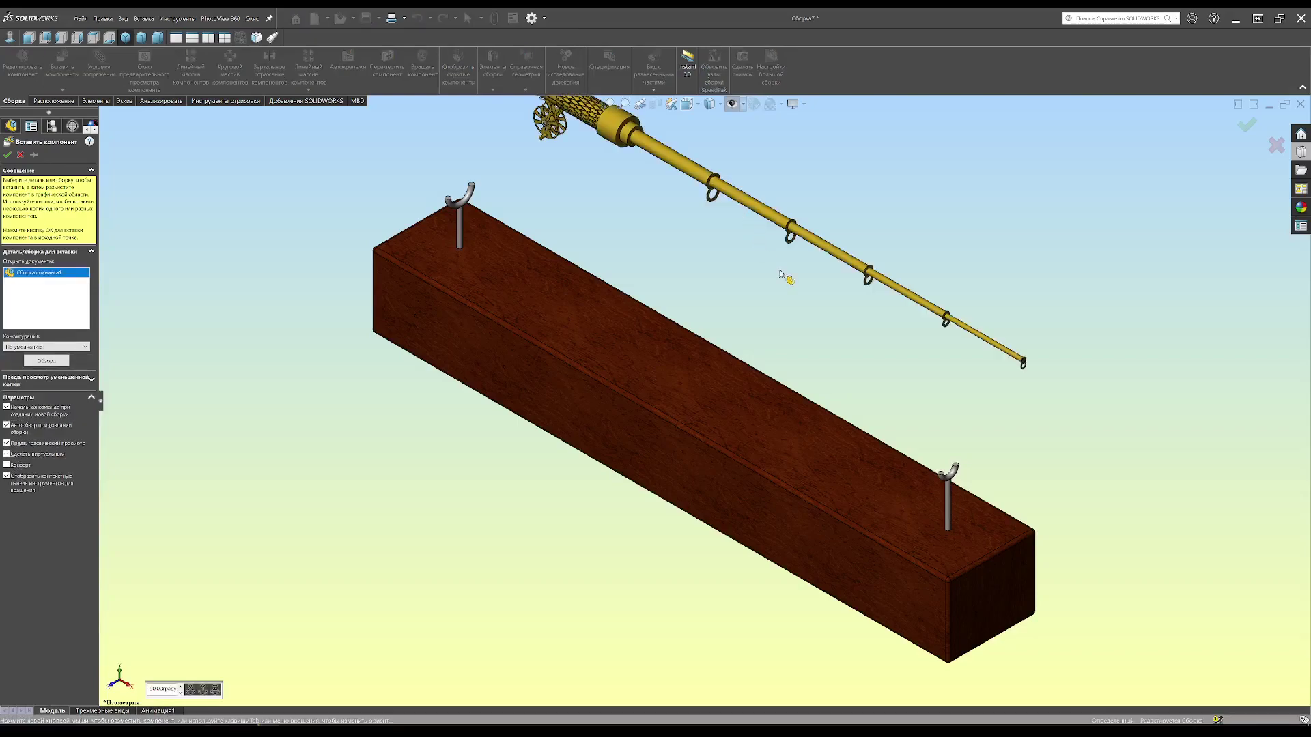
{"action": "left_click", "coordinate": [727, 262]}
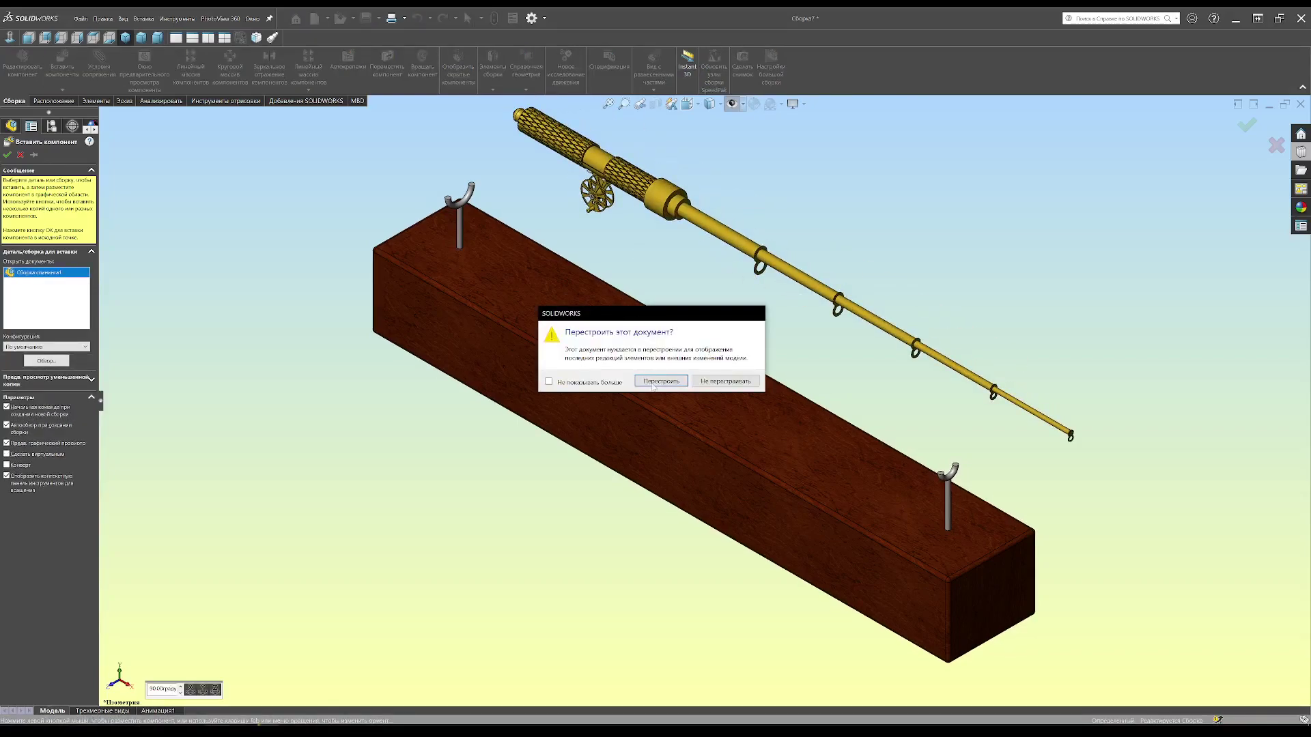
{"action": "left_click", "coordinate": [656, 379]}
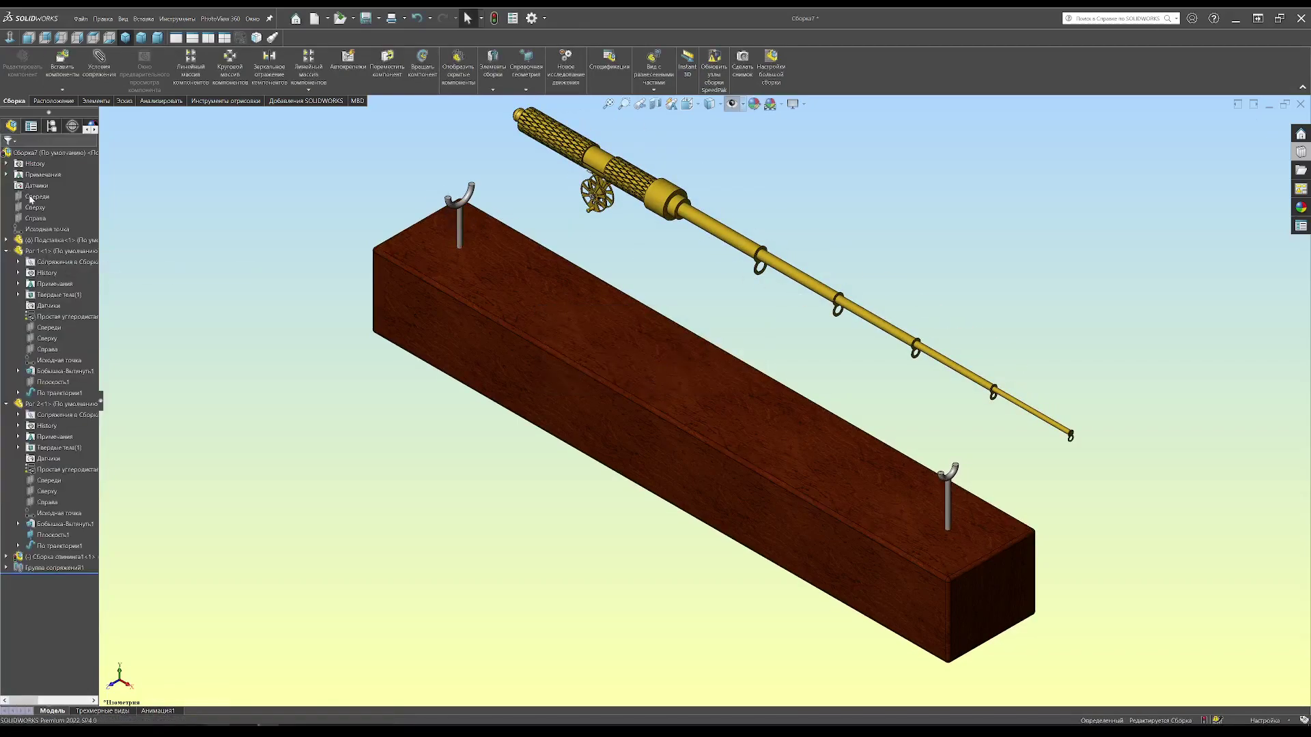
{"action": "left_click", "coordinate": [7, 251]}
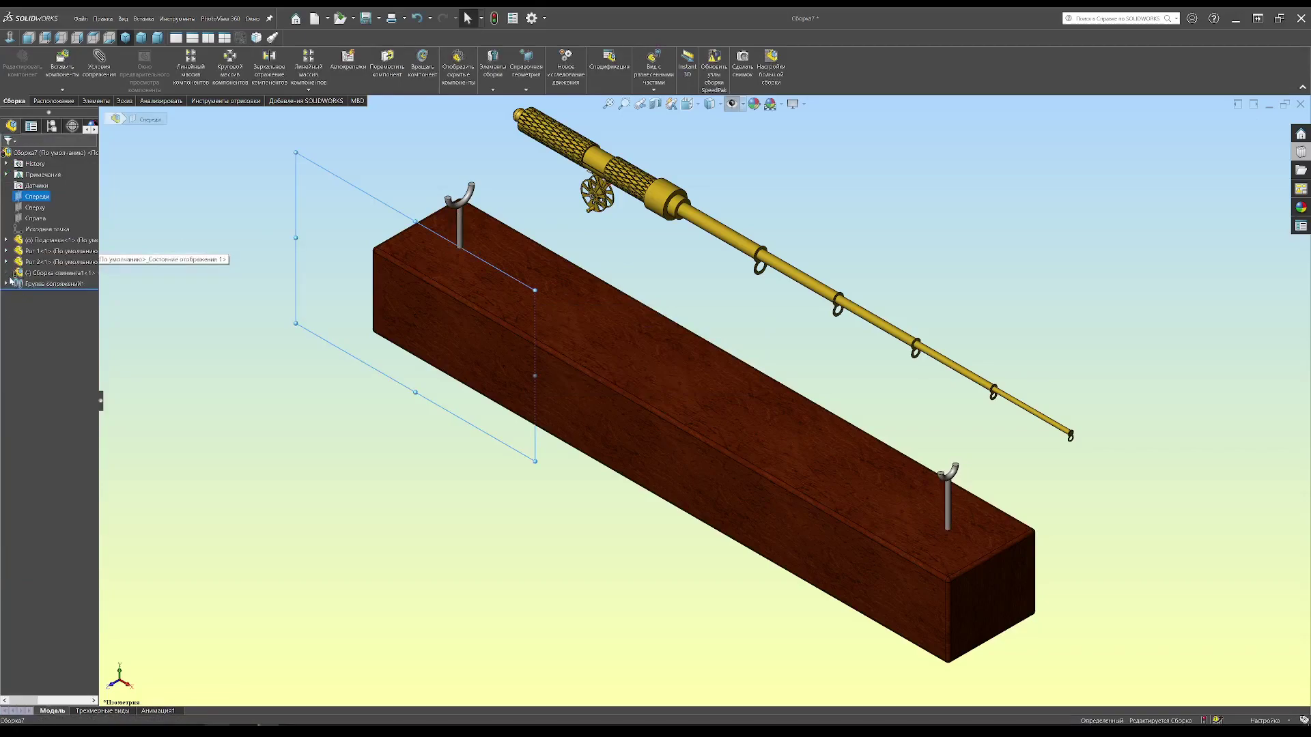
{"action": "left_click", "coordinate": [7, 274]}
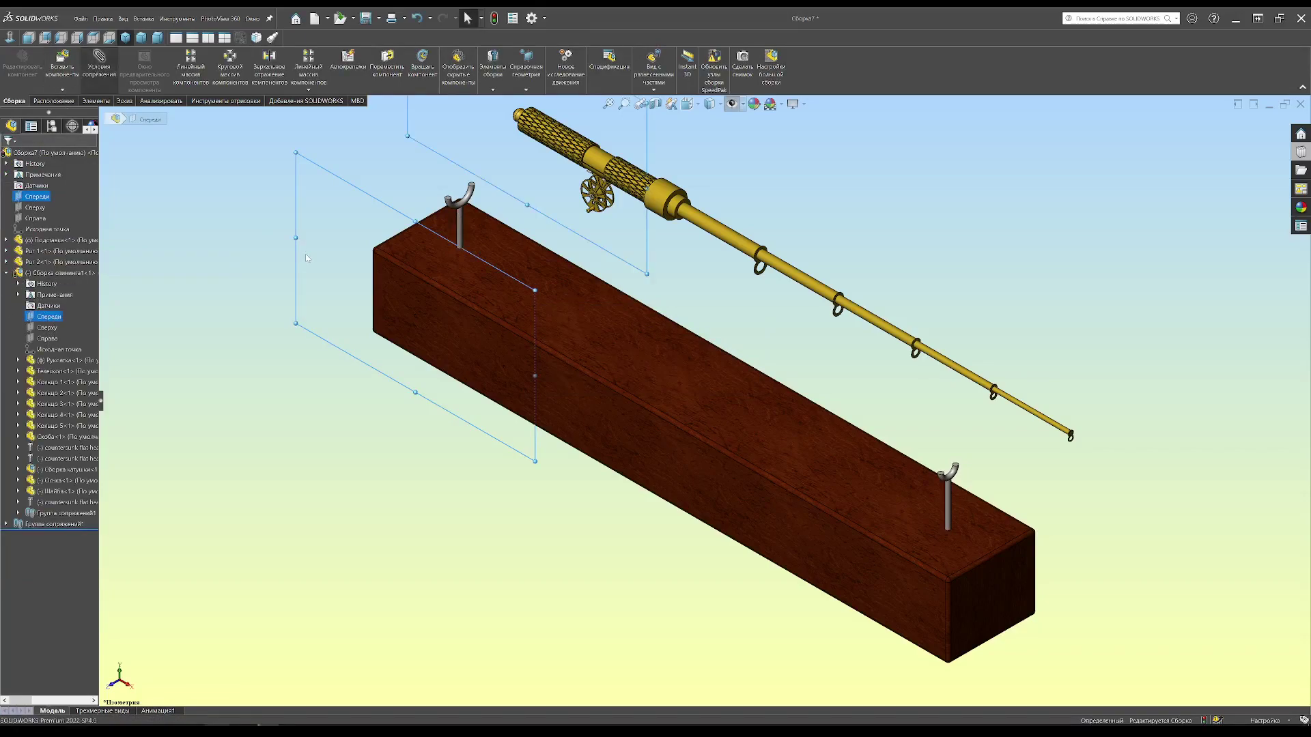
- Add a coincident mate on the rod's front plane to centre it
{"action": "key", "text": "ctrl"}
{"action": "left_click", "coordinate": [295, 243]}
{"action": "middle_click_drag", "start_coordinate": [623, 169], "coordinate": [738, 181]}
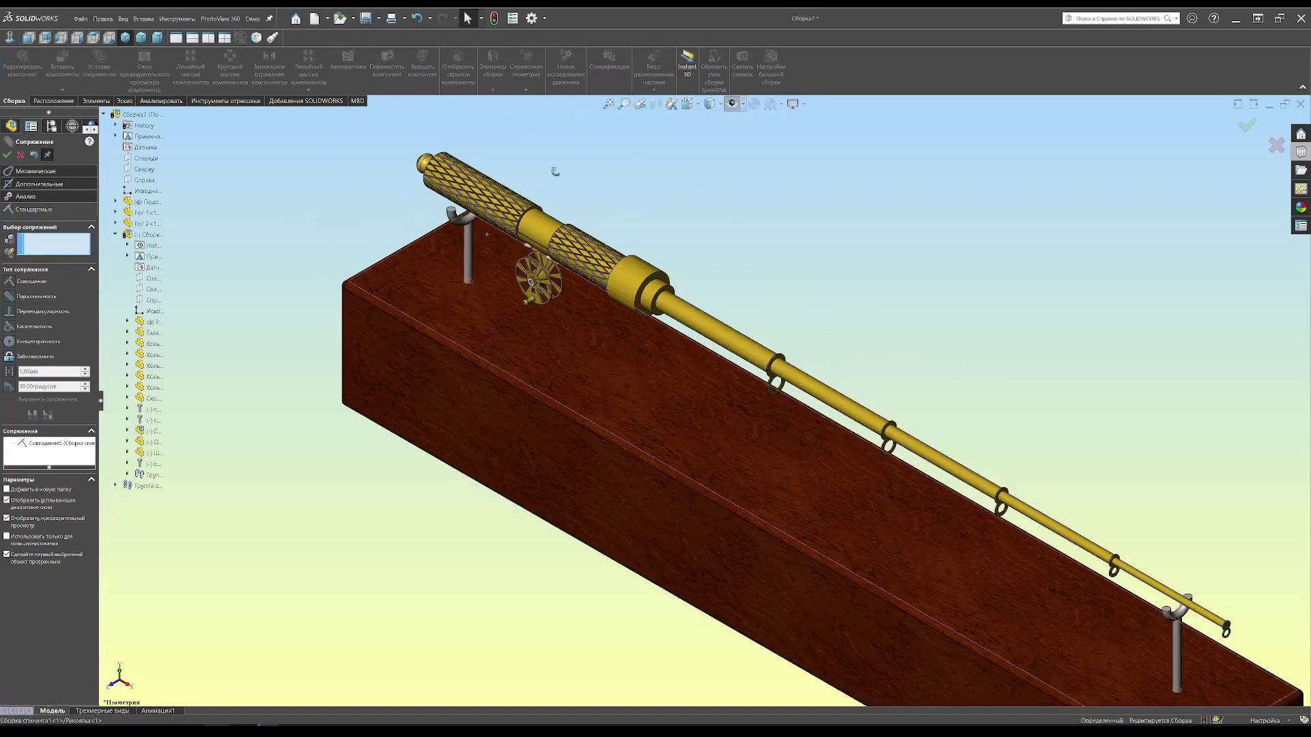
{"action": "scroll", "coordinate": [597, 171], "scroll_direction": "down", "scroll_amount": 2}
{"action": "scroll", "coordinate": [587, 177], "scroll_direction": "down", "scroll_amount": 3}
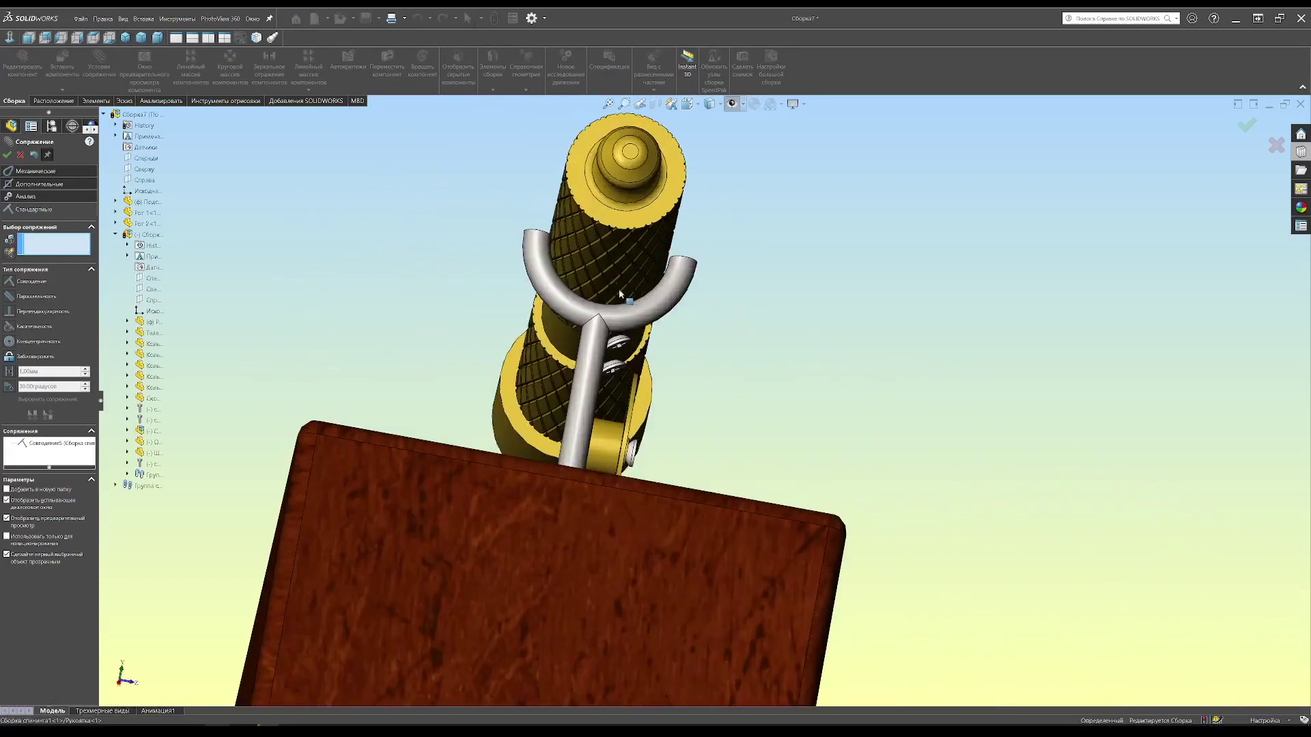
{"action": "scroll", "coordinate": [625, 301], "scroll_direction": "down", "scroll_amount": 3}
{"action": "scroll", "coordinate": [593, 326], "scroll_direction": "down", "scroll_amount": 2}
- Make the rod handle tangent to the hook's curve and slide it onto both hooks
{"action": "left_click", "coordinate": [593, 326]}
{"action": "middle_click_drag", "start_coordinate": [593, 326], "coordinate": [523, 443]}
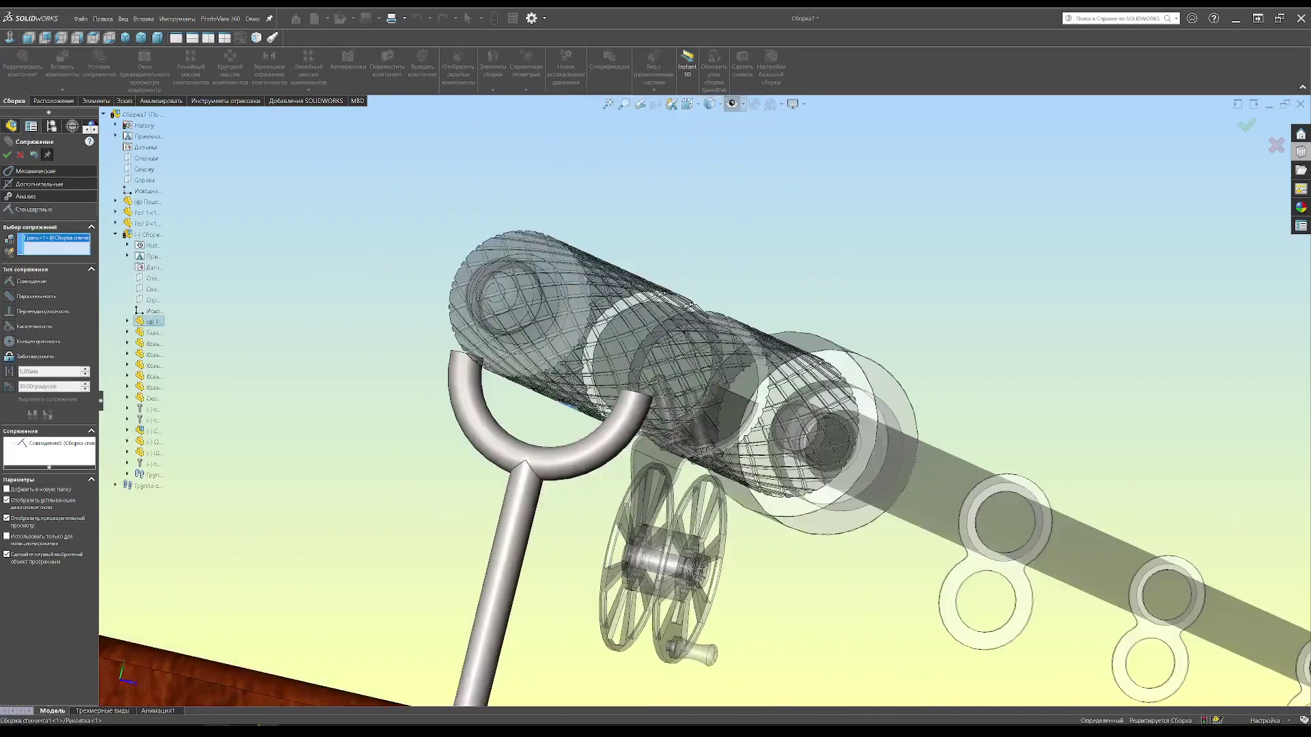
{"action": "left_click", "coordinate": [403, 563]}
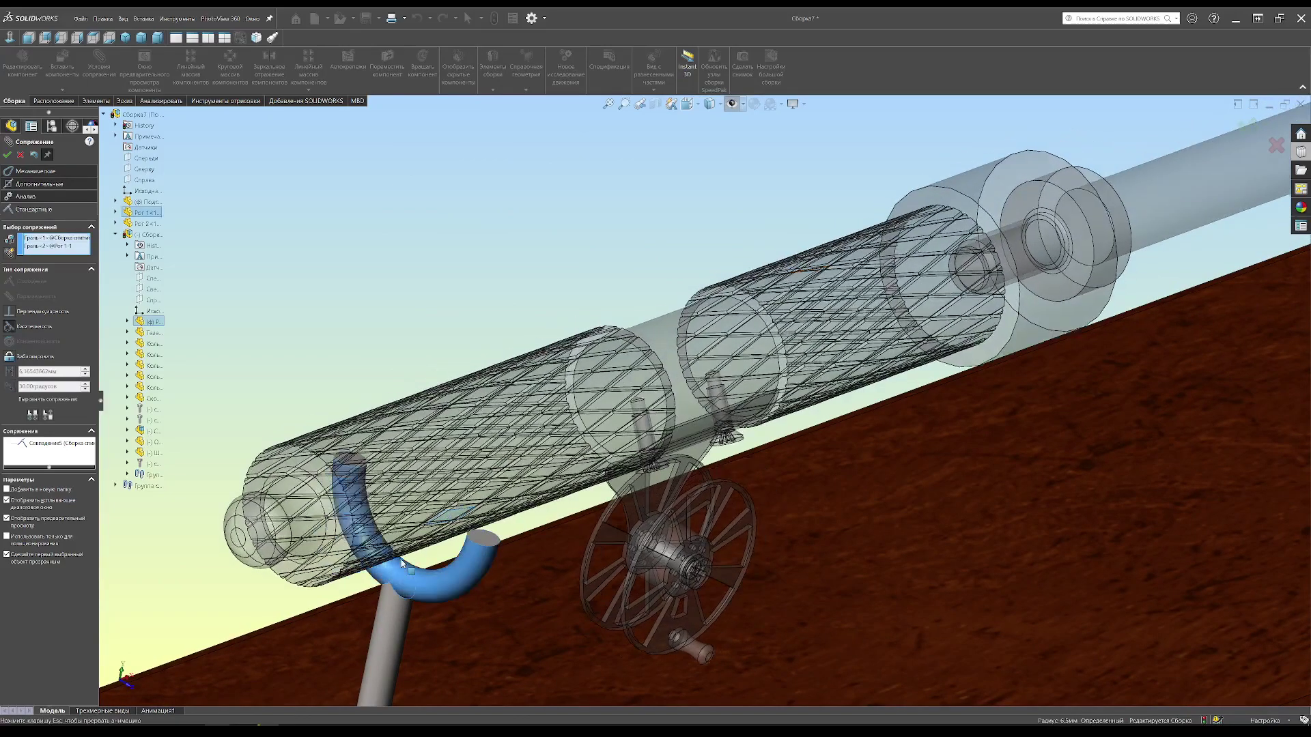
{"action": "left_click", "coordinate": [341, 572]}
{"action": "mouse_move", "coordinate": [341, 572]}
{"action": "middle_mouse_down"}
{"action": "mouse_move", "coordinate": [528, 497]}
{"action": "mouse_move", "coordinate": [722, 511]}
{"action": "middle_mouse_up"}
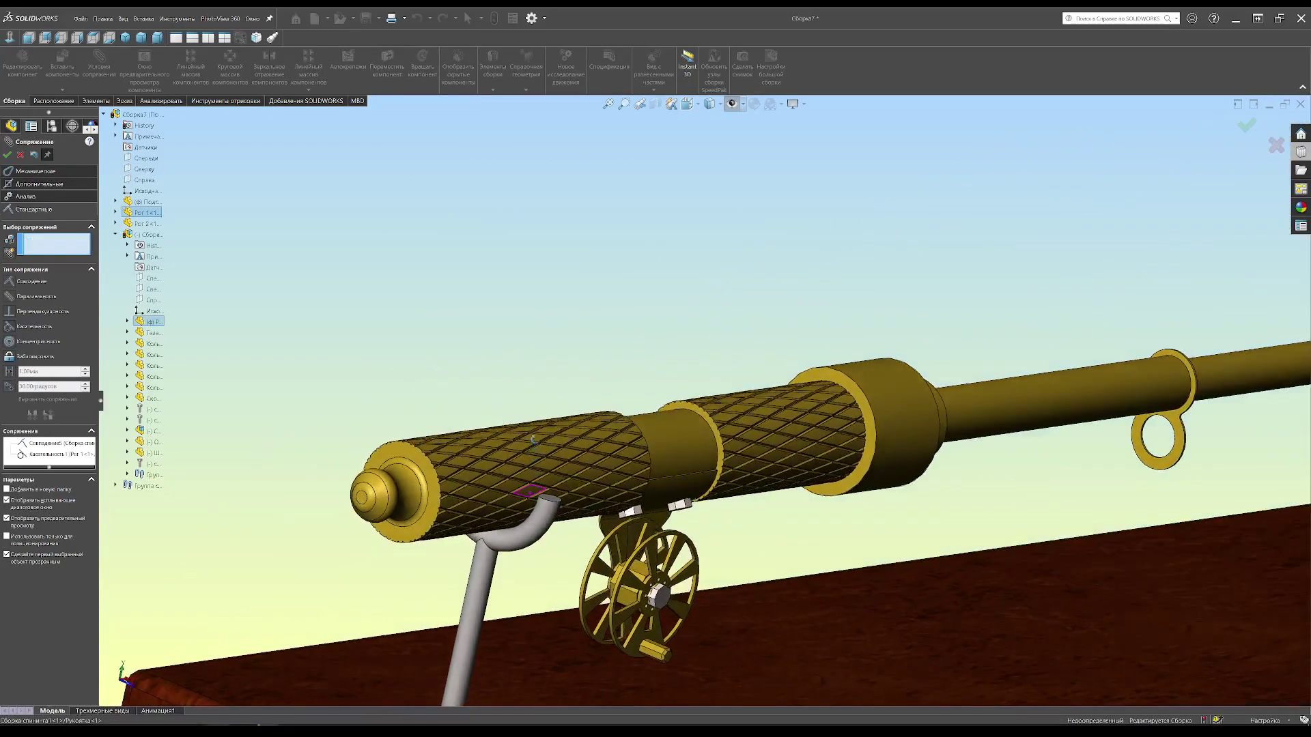
{"action": "scroll", "coordinate": [722, 511], "scroll_direction": "up", "scroll_amount": 5}
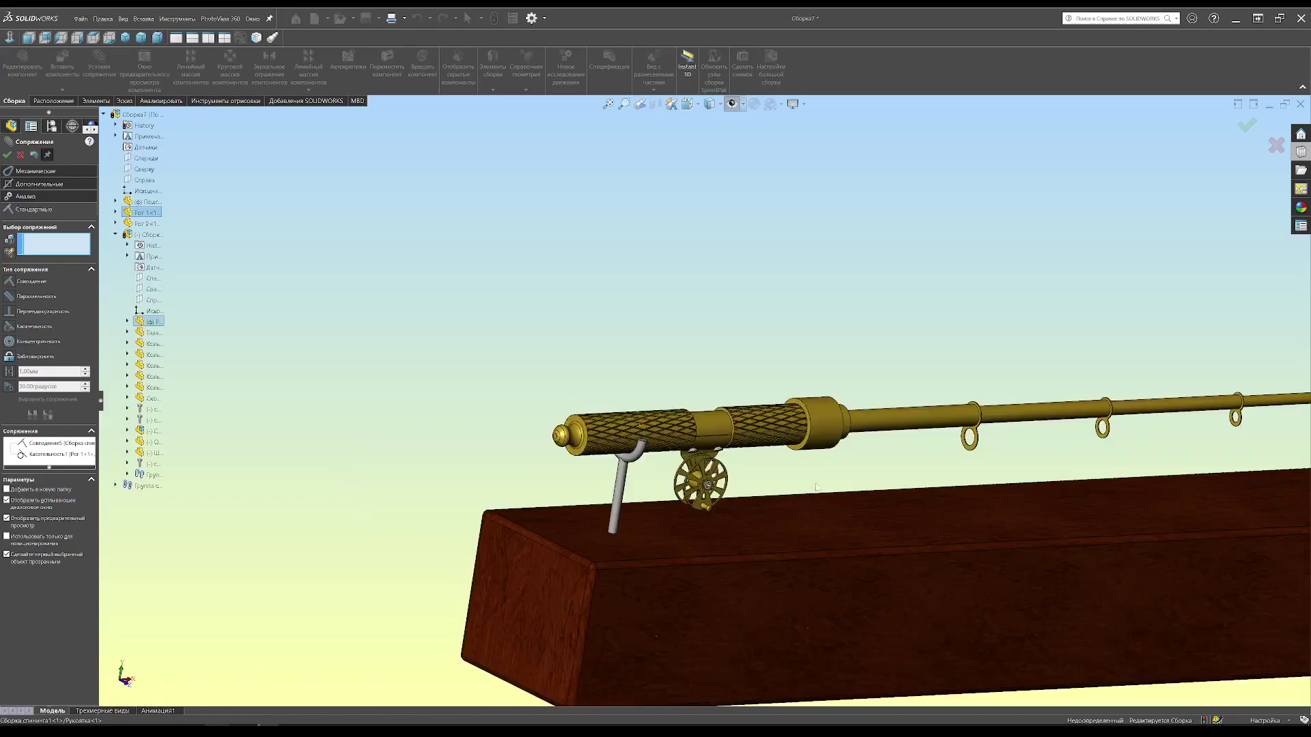
{"action": "middle_click_drag", "start_coordinate": [723, 510], "coordinate": [1237, 155]}
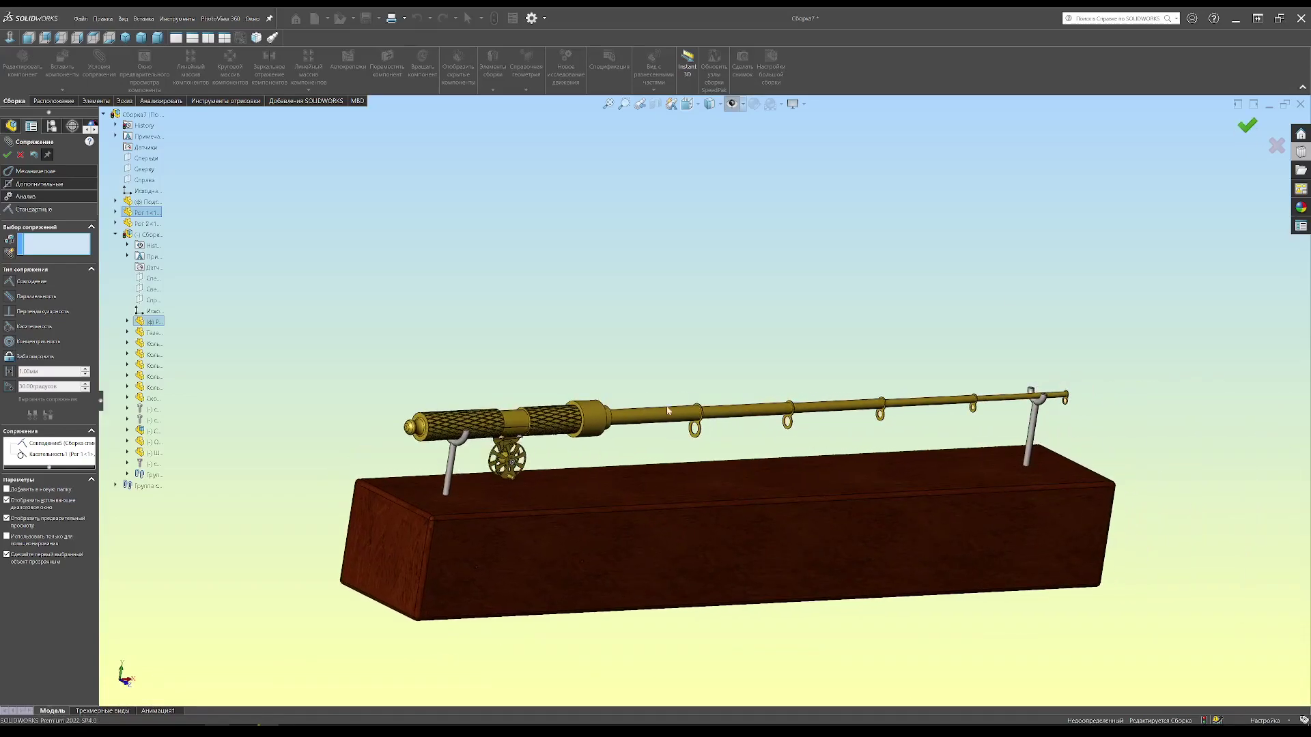
{"action": "key", "text": "Return"}
{"action": "mouse_move", "coordinate": [667, 410]}
{"action": "left_mouse_down"}
{"action": "mouse_move", "coordinate": [649, 427]}
{"action": "mouse_move", "coordinate": [608, 404]}
{"action": "left_mouse_up"}
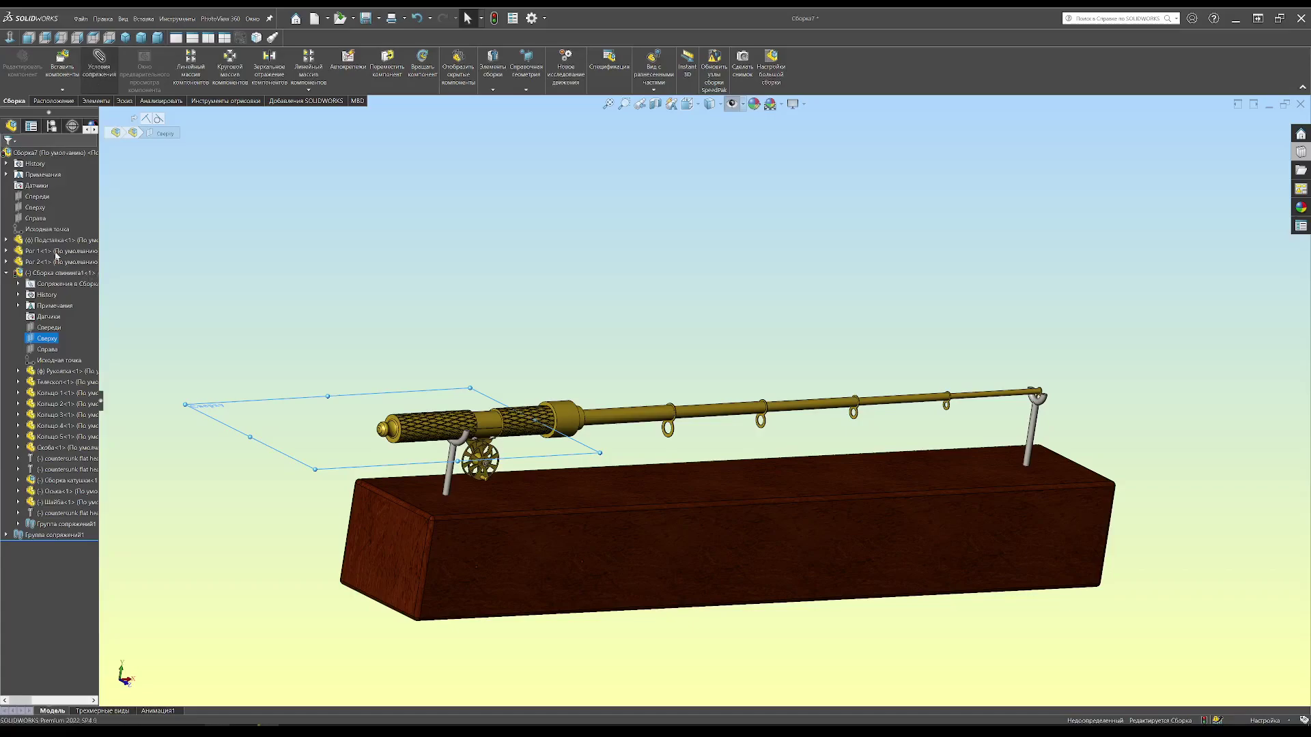
- Make the rod's Top plane parallel to the base's top face
{"action": "key", "text": "m"}
{"action": "left_click", "coordinate": [522, 491]}
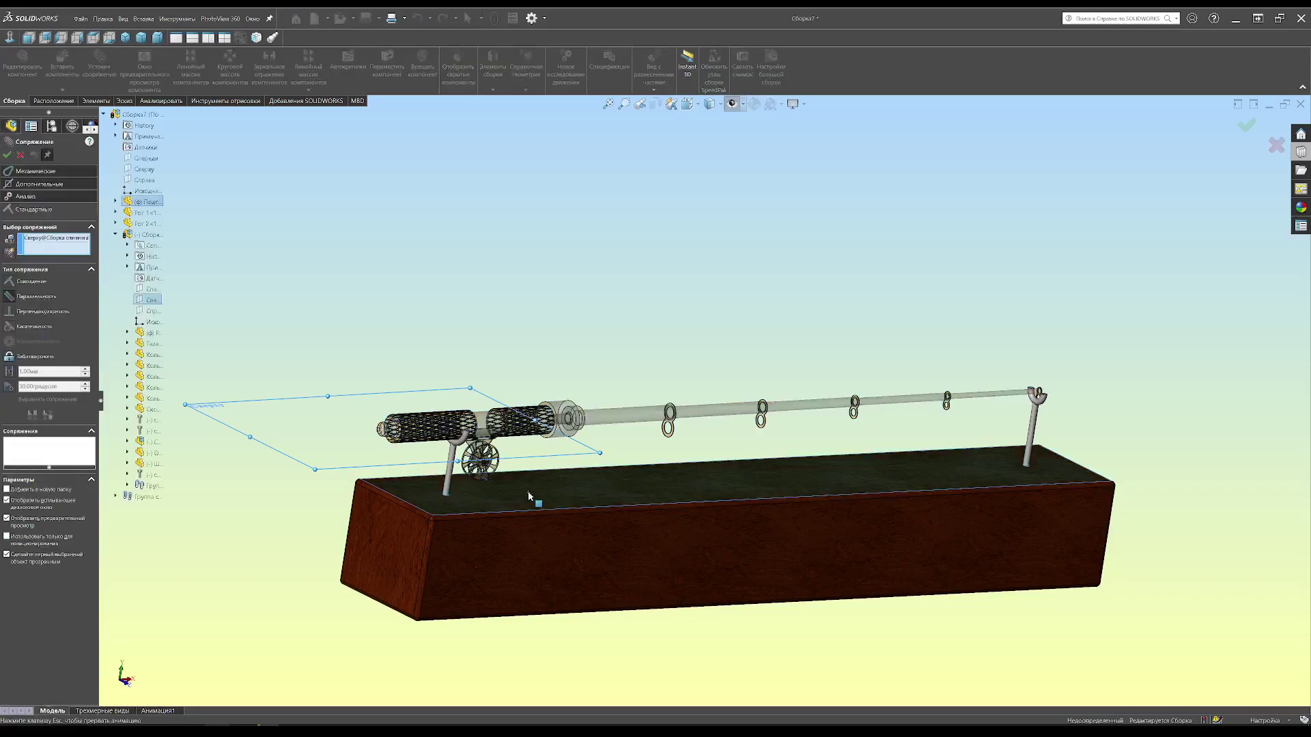
{"action": "left_click", "coordinate": [522, 503]}
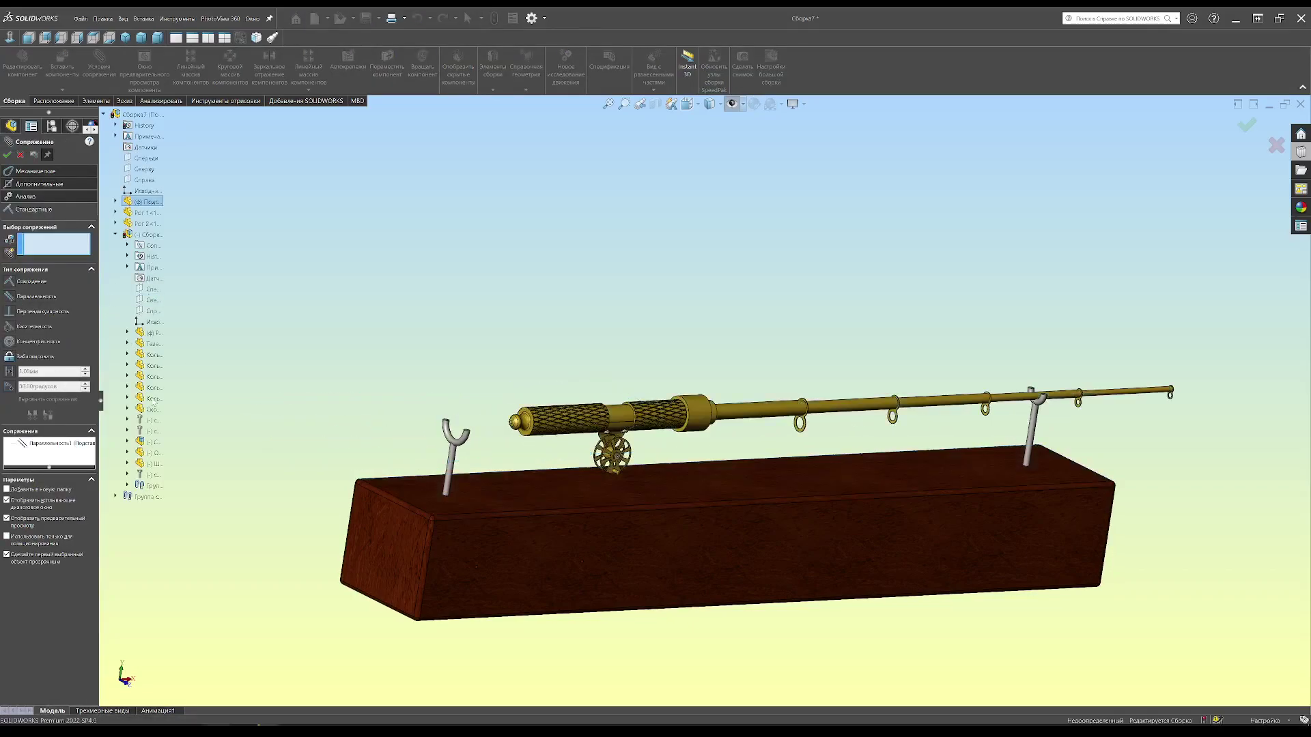
- Add a flipped 10 mm distance mate between the rod and the base's end face
{"action": "left_click", "coordinate": [385, 539]}
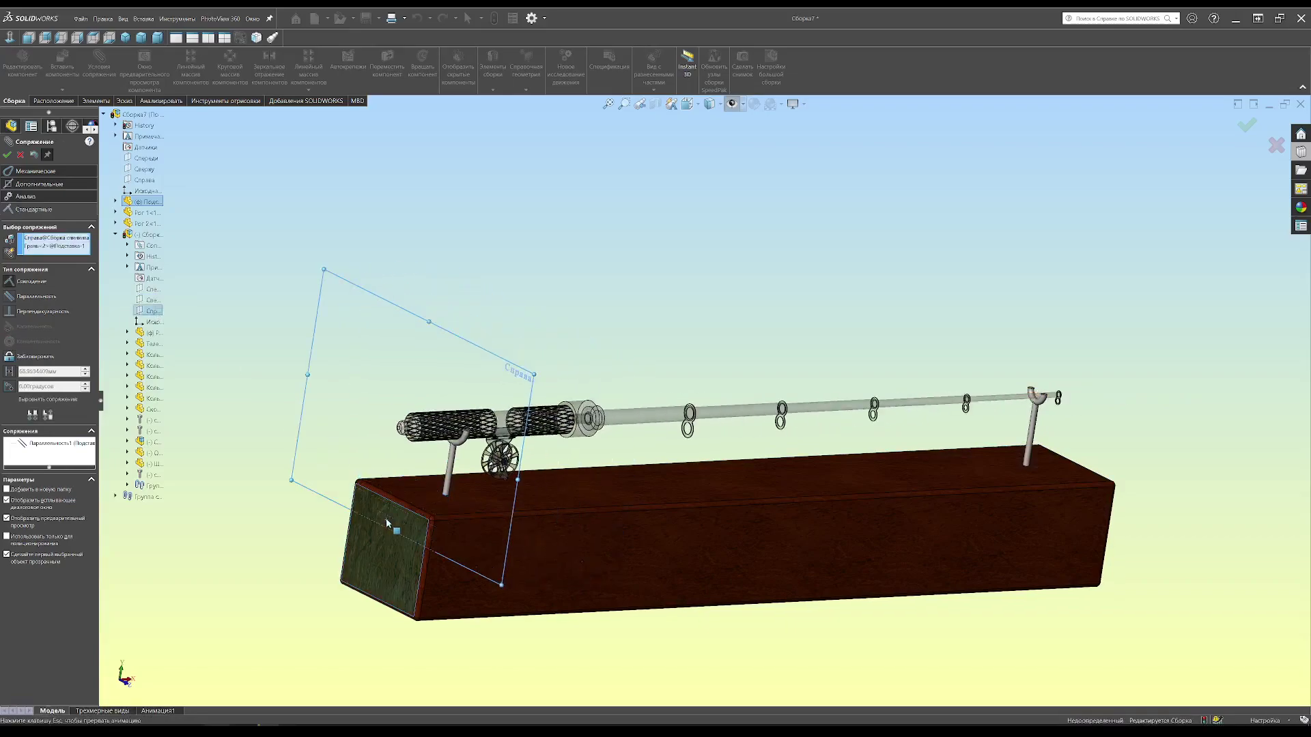
{"action": "type", "text": "10"}
{"action": "key", "text": "Return"}
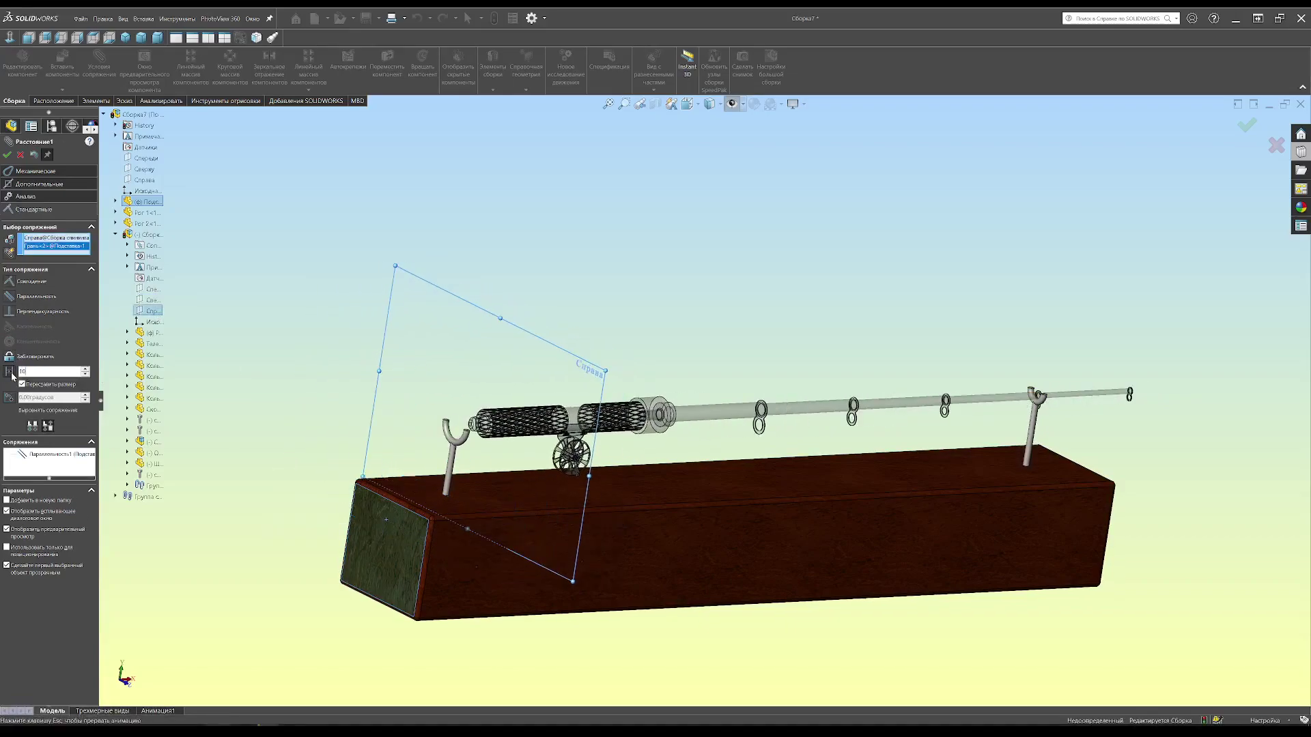
{"action": "left_click", "coordinate": [22, 384]}
{"action": "left_click", "coordinate": [7, 155]}
{"action": "key", "text": "ctrl+1"}
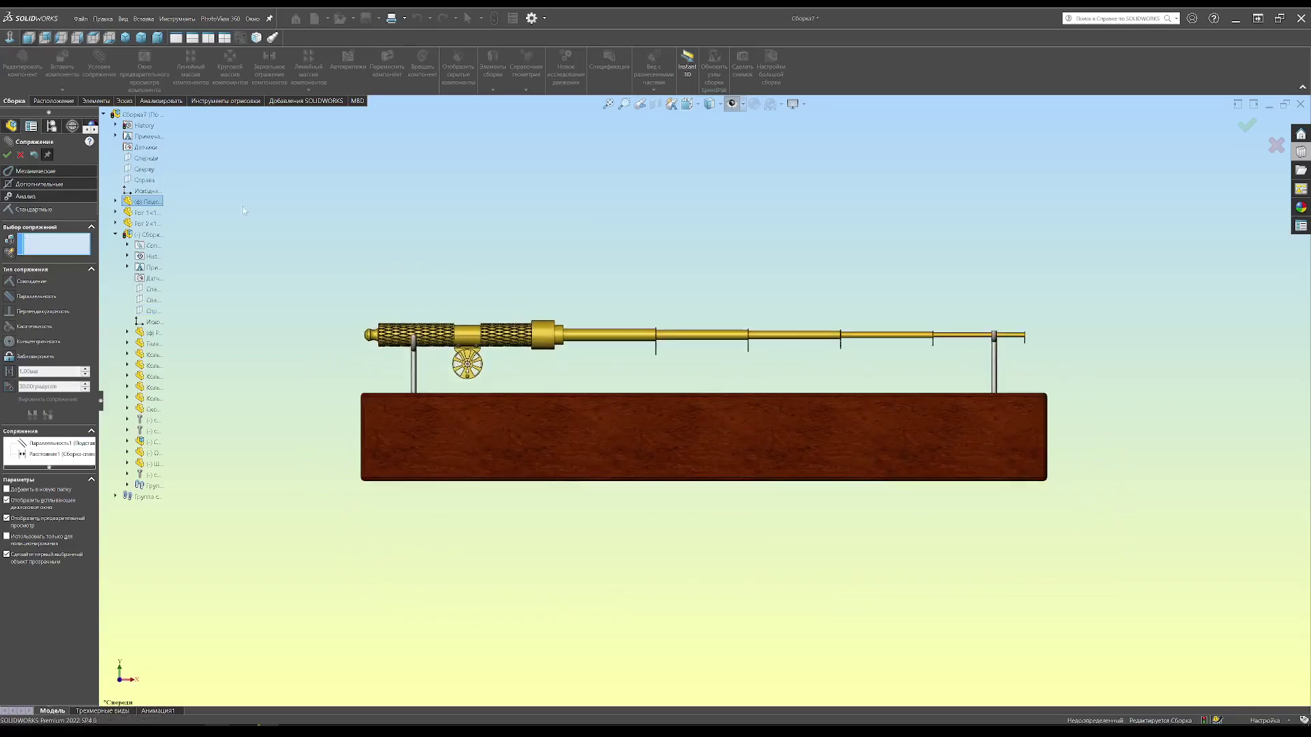
{"action": "scroll", "coordinate": [788, 369], "scroll_direction": "down", "scroll_amount": 2}
{"action": "left_click", "coordinate": [7, 159]}
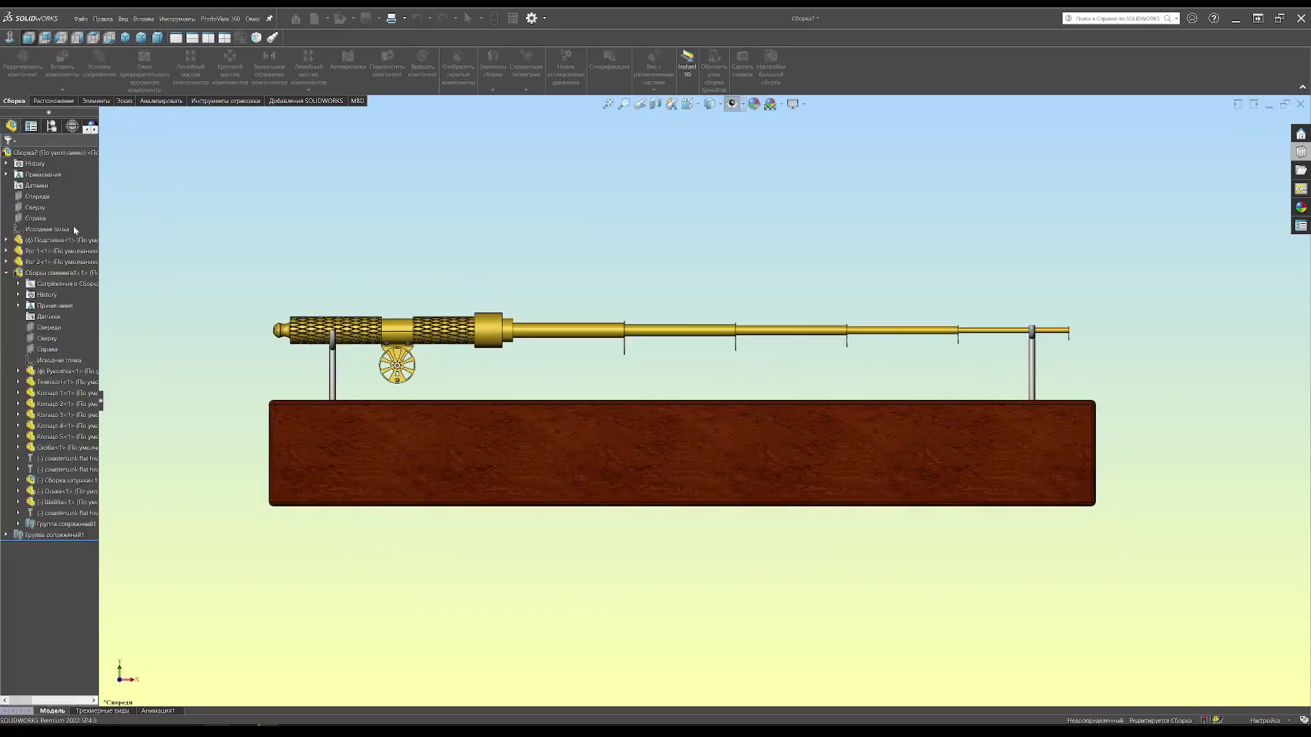
{"action": "middle_click_drag", "start_coordinate": [560, 355], "coordinate": [612, 405]}
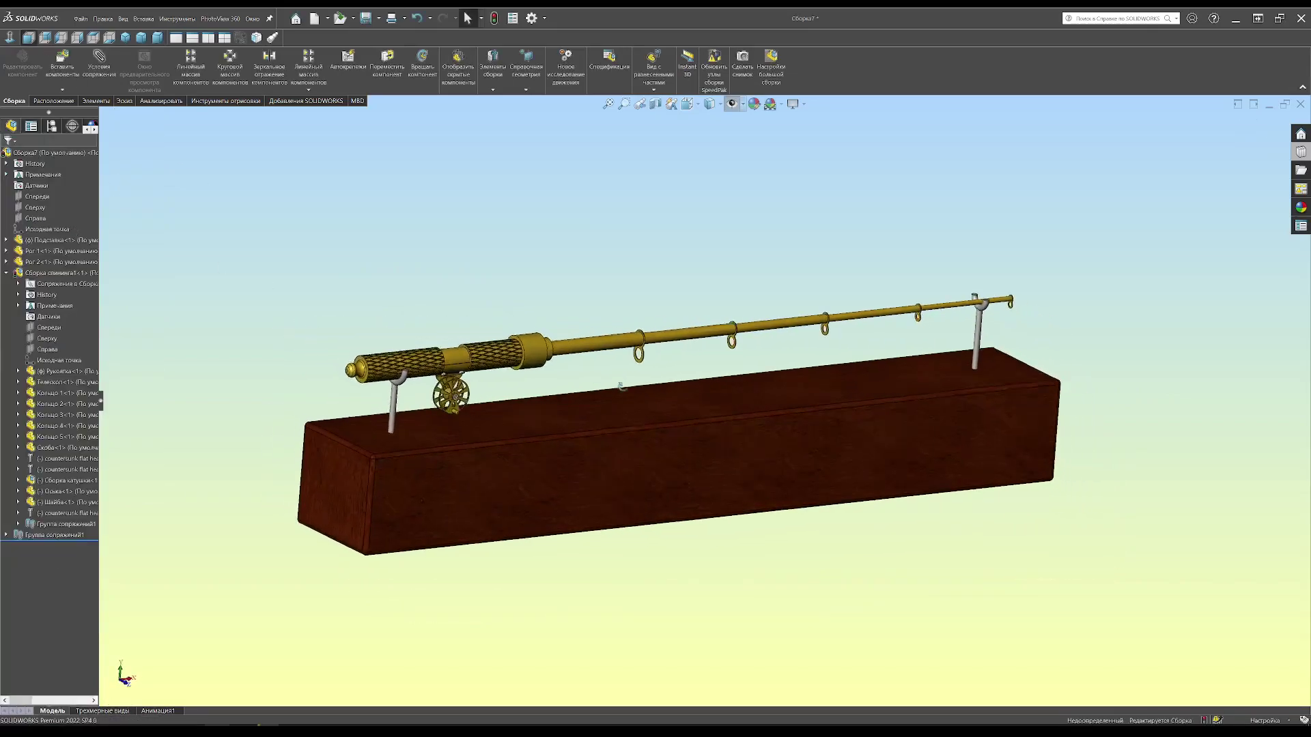
- Insert the brass nameplate and mate its back flat against the base's front face
{"action": "left_click", "coordinate": [61, 63]}
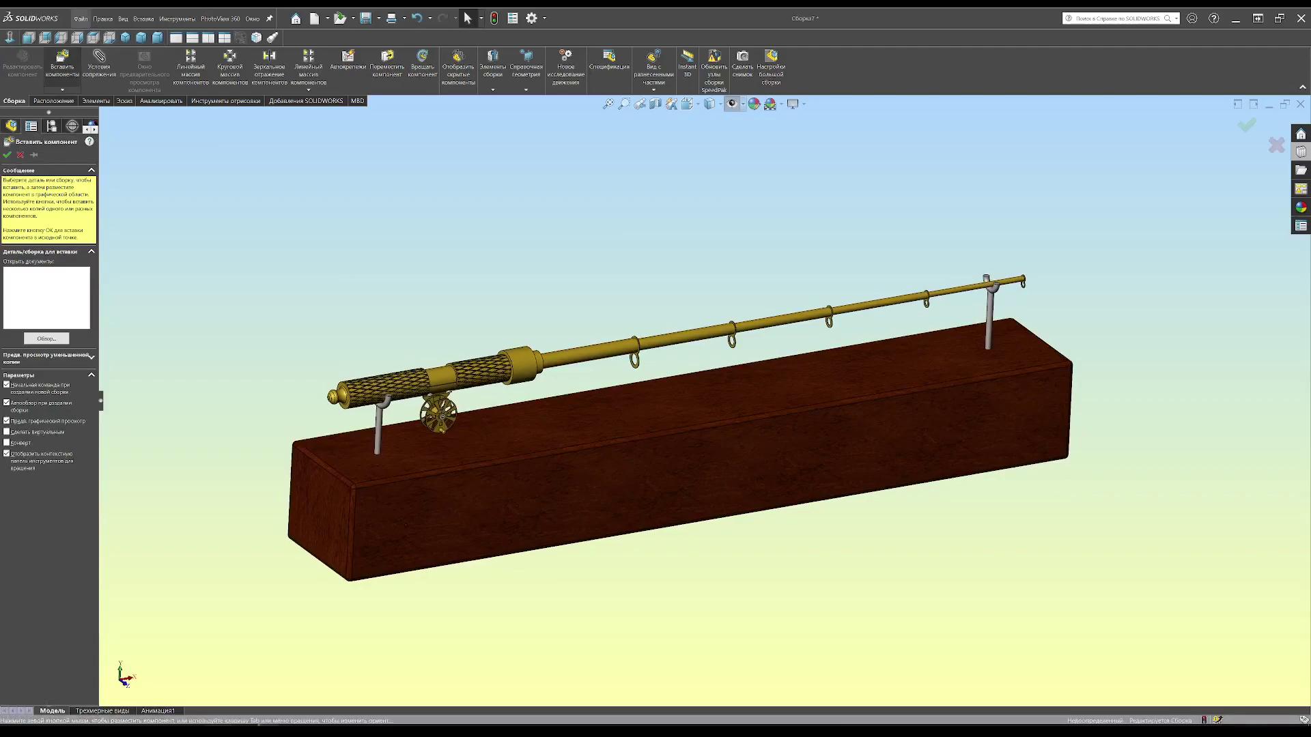
{"action": "left_click", "coordinate": [432, 535]}
{"action": "left_click", "coordinate": [431, 533]}
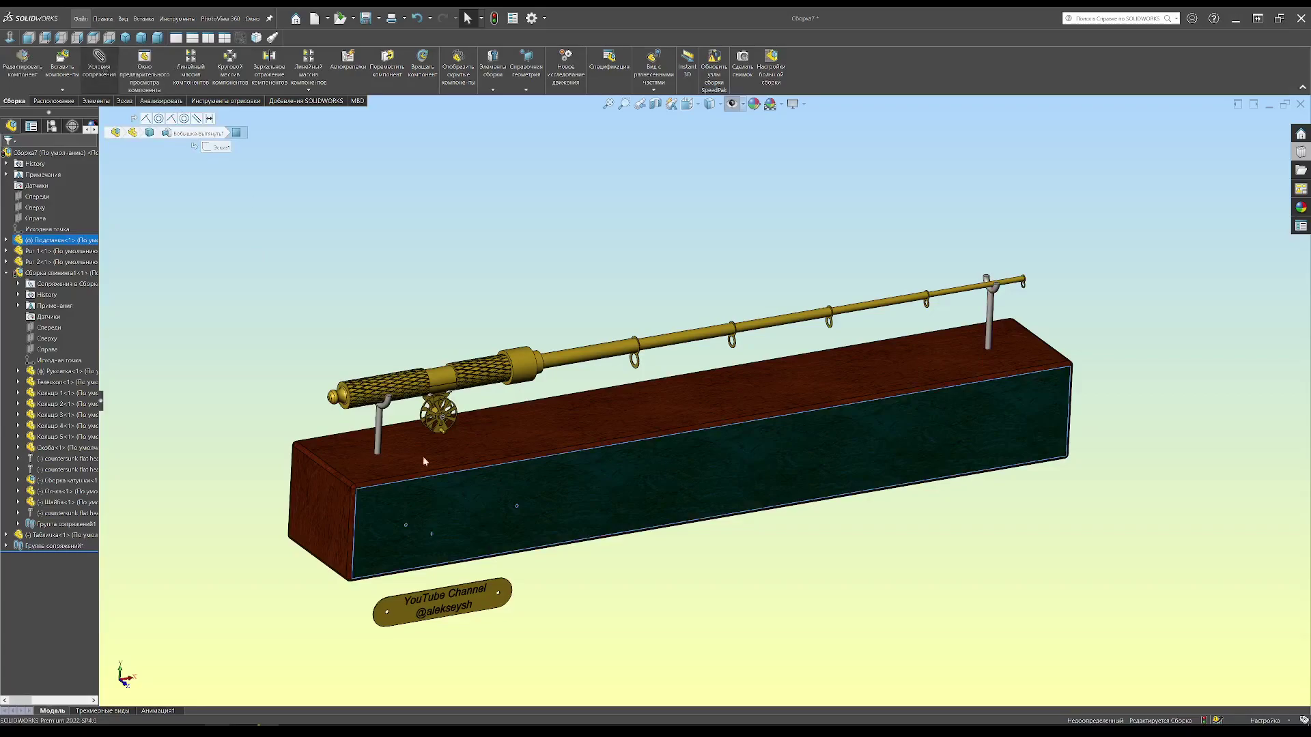
{"action": "key", "text": "m"}
{"action": "scroll", "coordinate": [461, 589], "scroll_direction": "up", "scroll_amount": 3}
{"action": "middle_click_drag", "start_coordinate": [461, 589], "coordinate": [932, 580]}
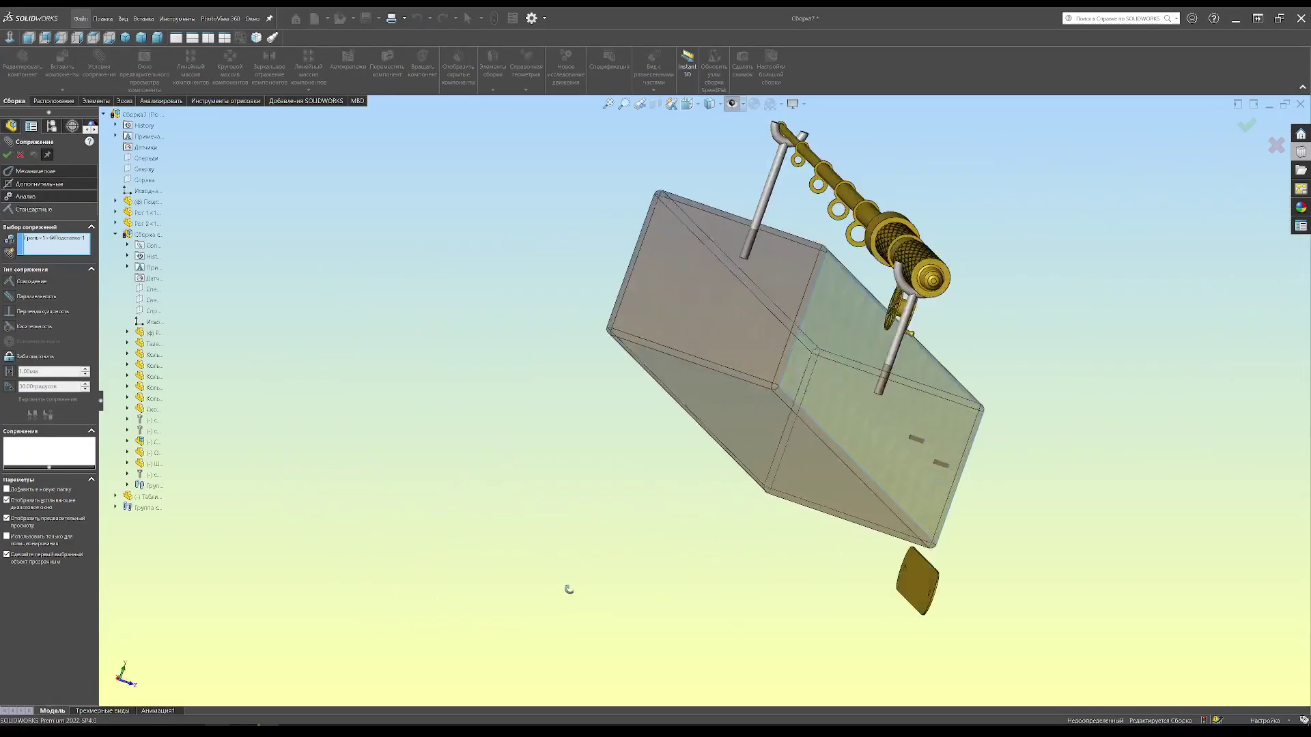
{"action": "left_click", "coordinate": [917, 598]}
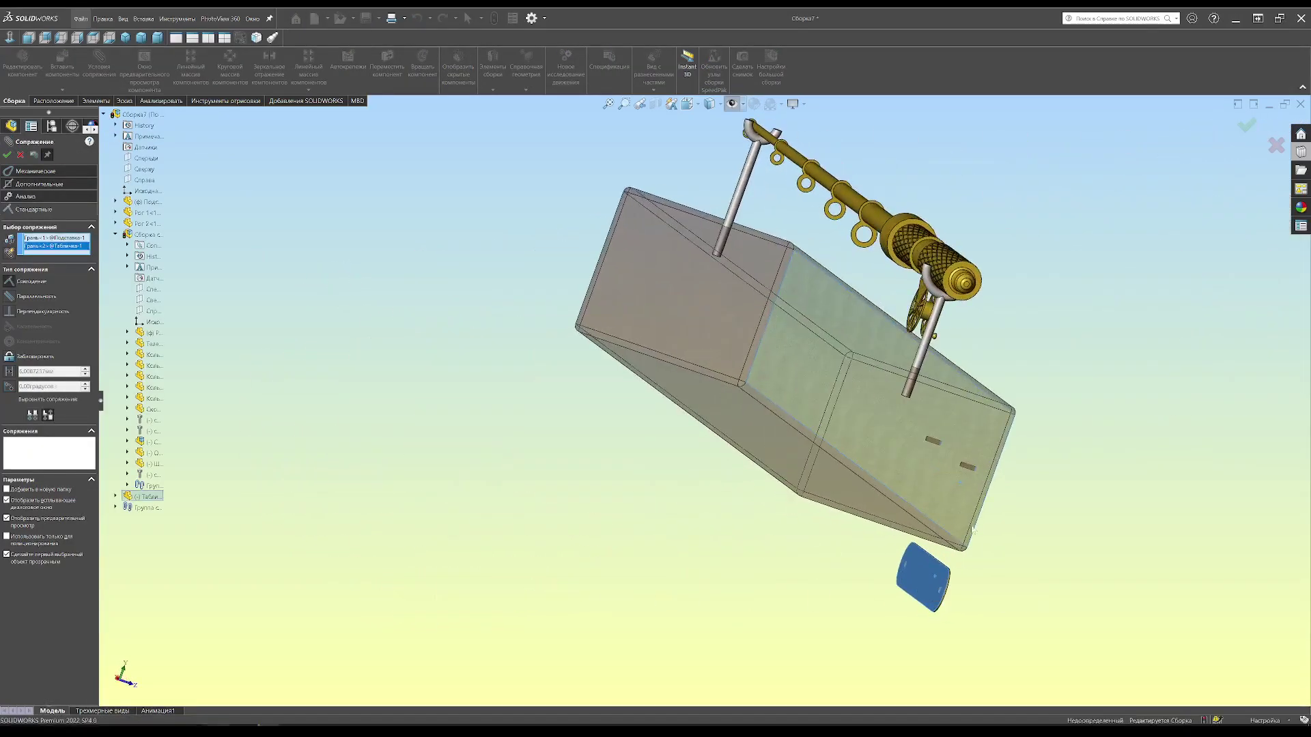
- Align the nameplate's left hole concentric with the base's left hole
{"action": "left_click", "coordinate": [806, 471]}
{"action": "scroll", "coordinate": [476, 471], "scroll_direction": "down", "scroll_amount": 3}
{"action": "scroll", "coordinate": [497, 433], "scroll_direction": "down", "scroll_amount": 3}
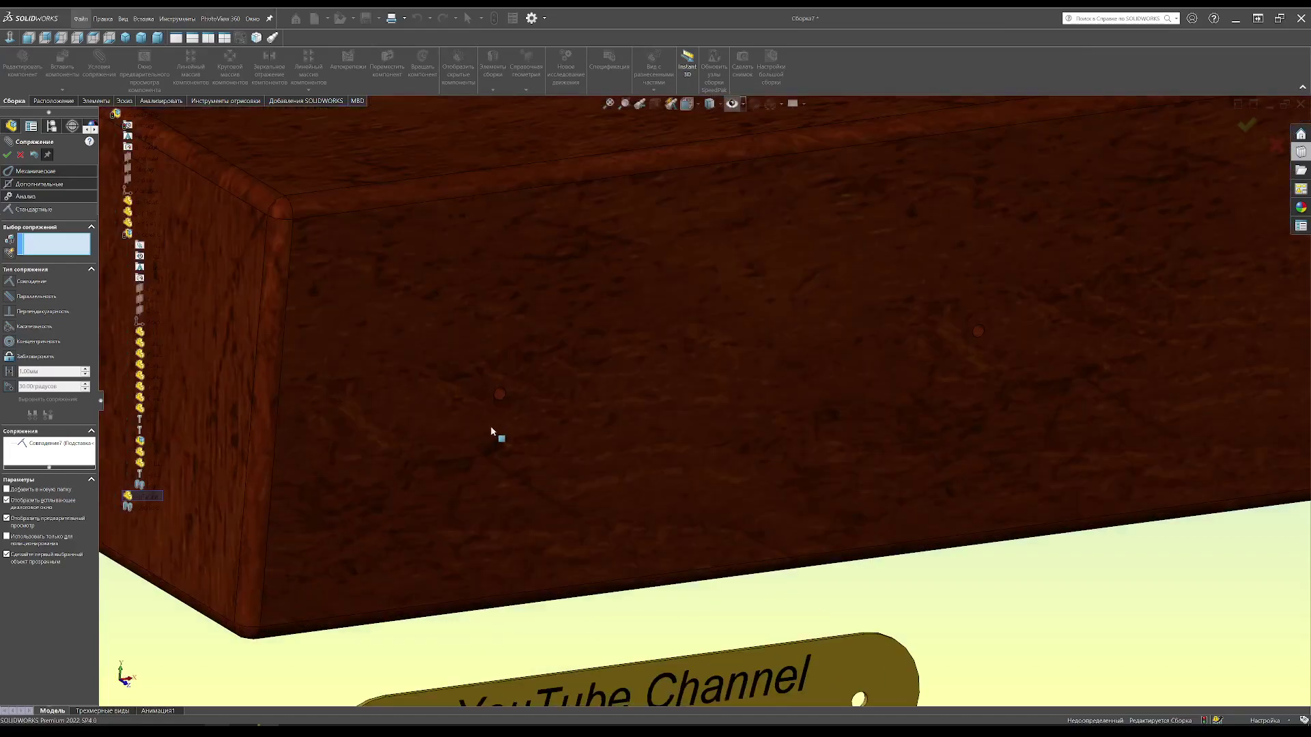
{"action": "scroll", "coordinate": [526, 398], "scroll_direction": "down", "scroll_amount": 2}
{"action": "scroll", "coordinate": [559, 409], "scroll_direction": "up", "scroll_amount": 5}
{"action": "left_click", "coordinate": [550, 624]}
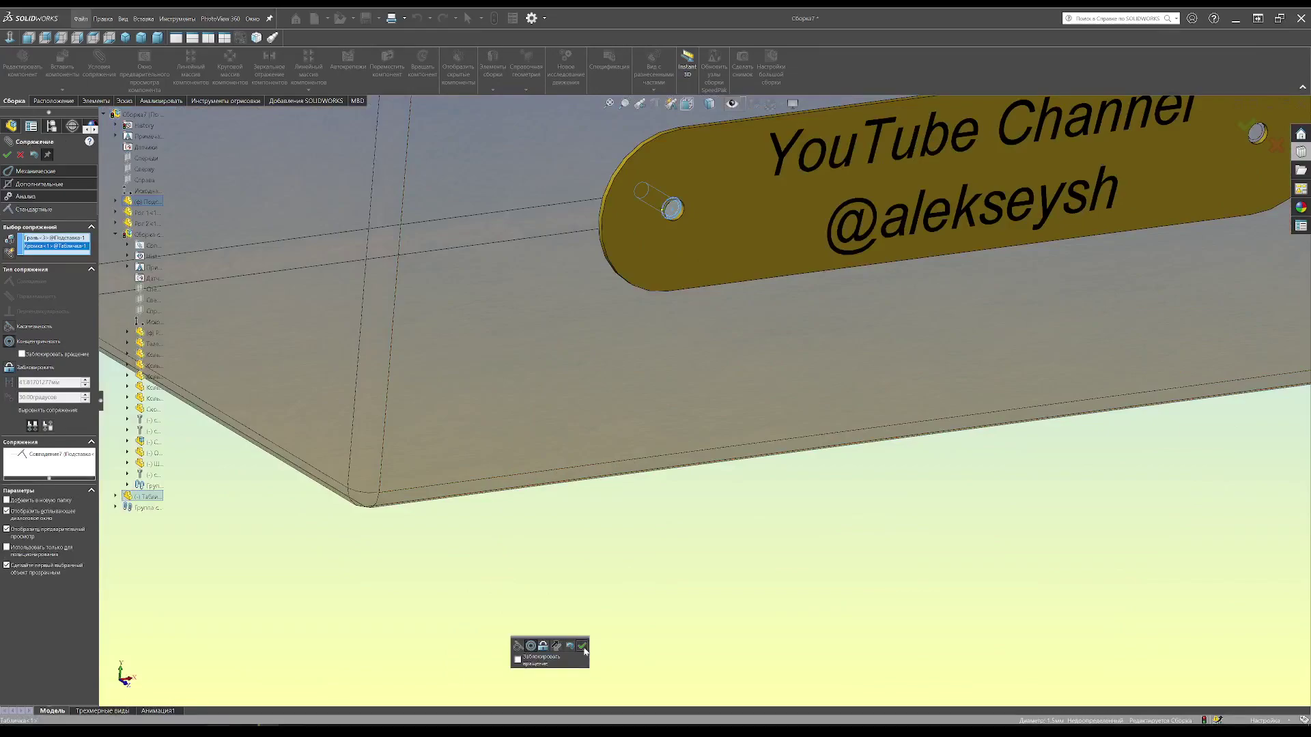
{"action": "left_click", "coordinate": [588, 642]}
{"action": "left_click_drag", "start_coordinate": [690, 428], "coordinate": [686, 550]}
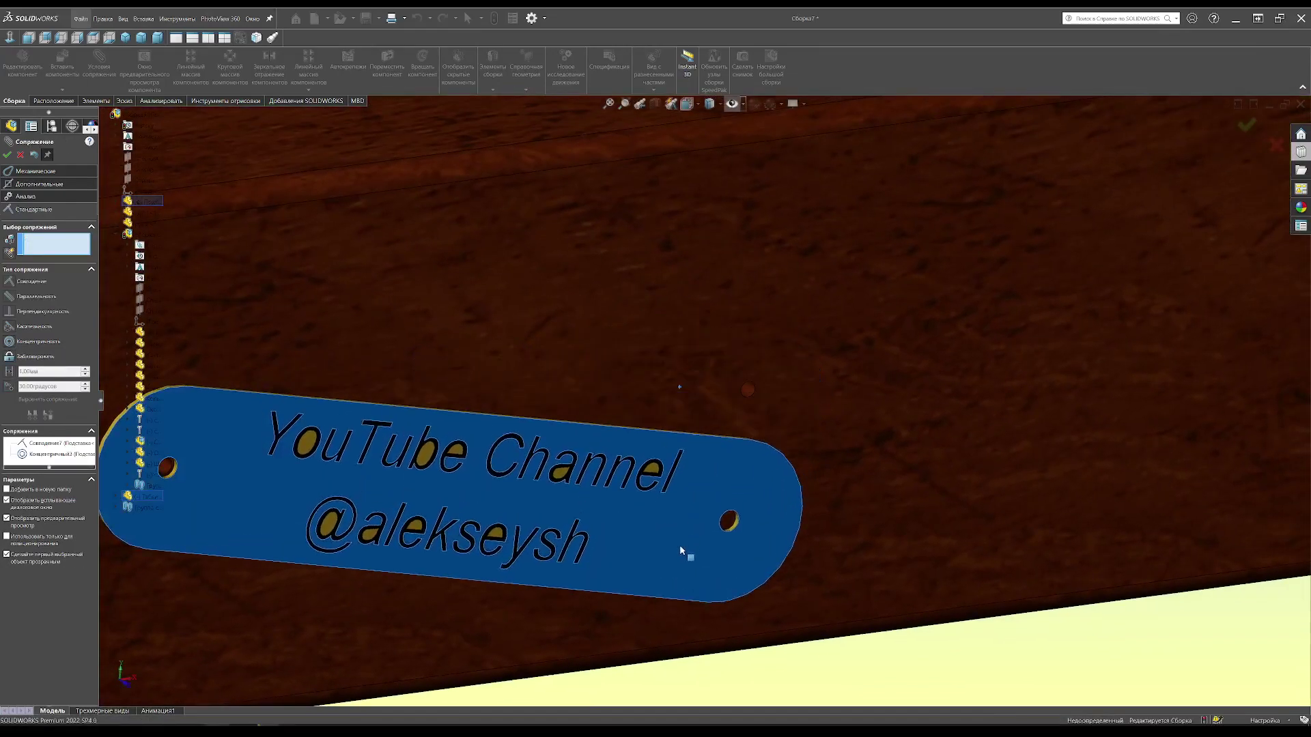
- Align the nameplate's right hole with the base's right hole and close Mate
{"action": "left_click", "coordinate": [751, 388]}
{"action": "left_click", "coordinate": [721, 558]}
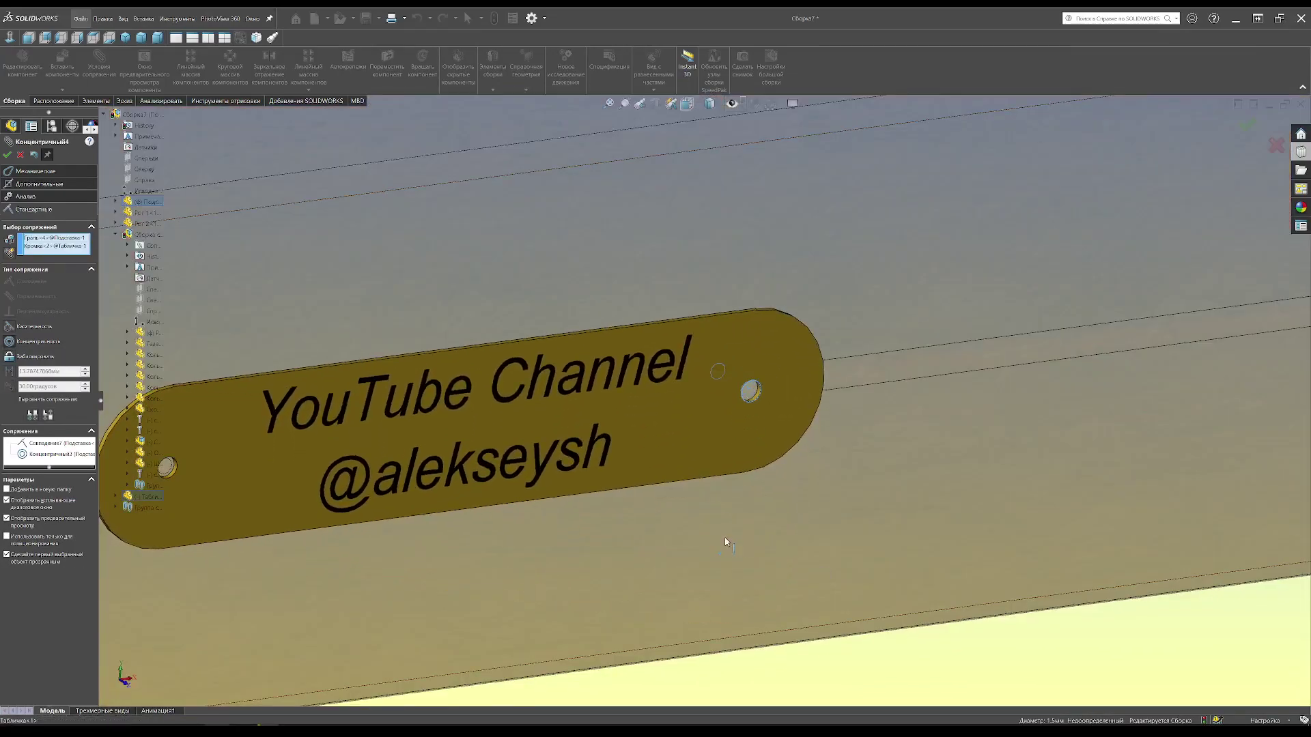
{"action": "left_click", "coordinate": [737, 547]}
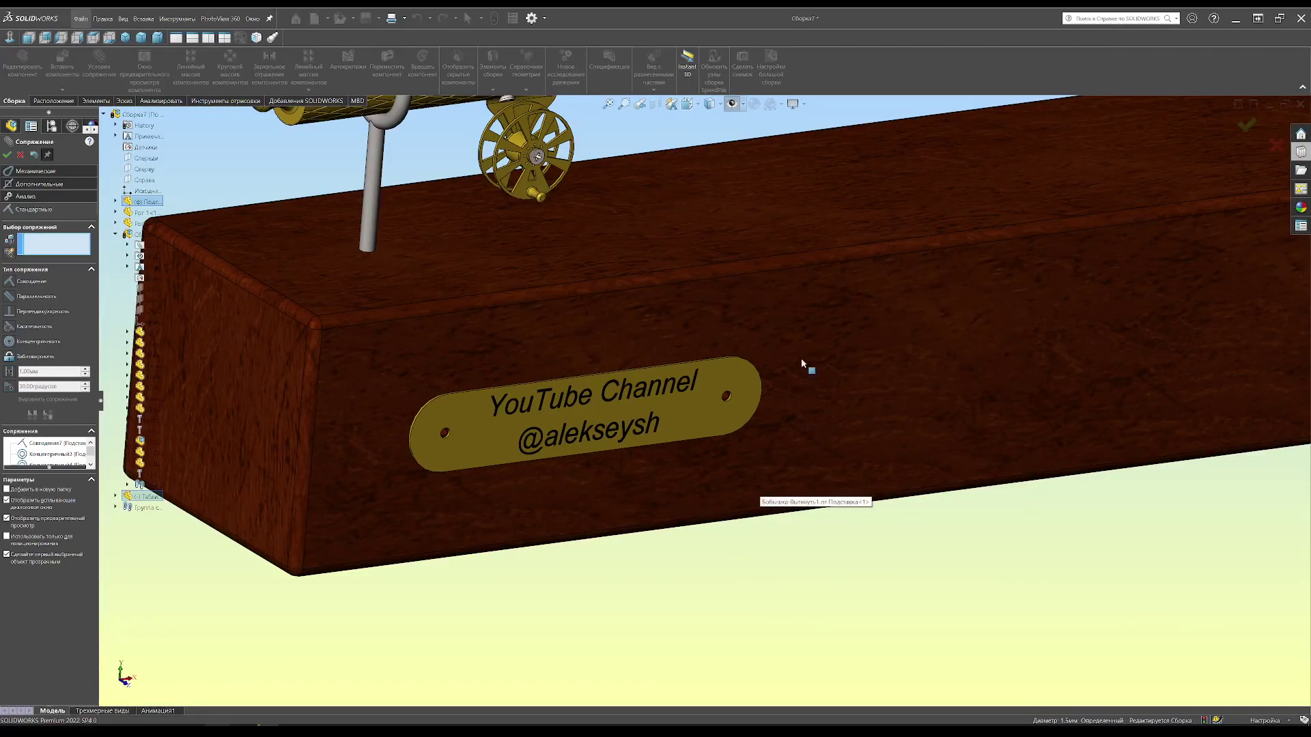
{"action": "left_click", "coordinate": [1246, 124]}
- Insert two countersunk flat-head screws from the Design Library into the assembly
{"action": "left_click", "coordinate": [1300, 152]}
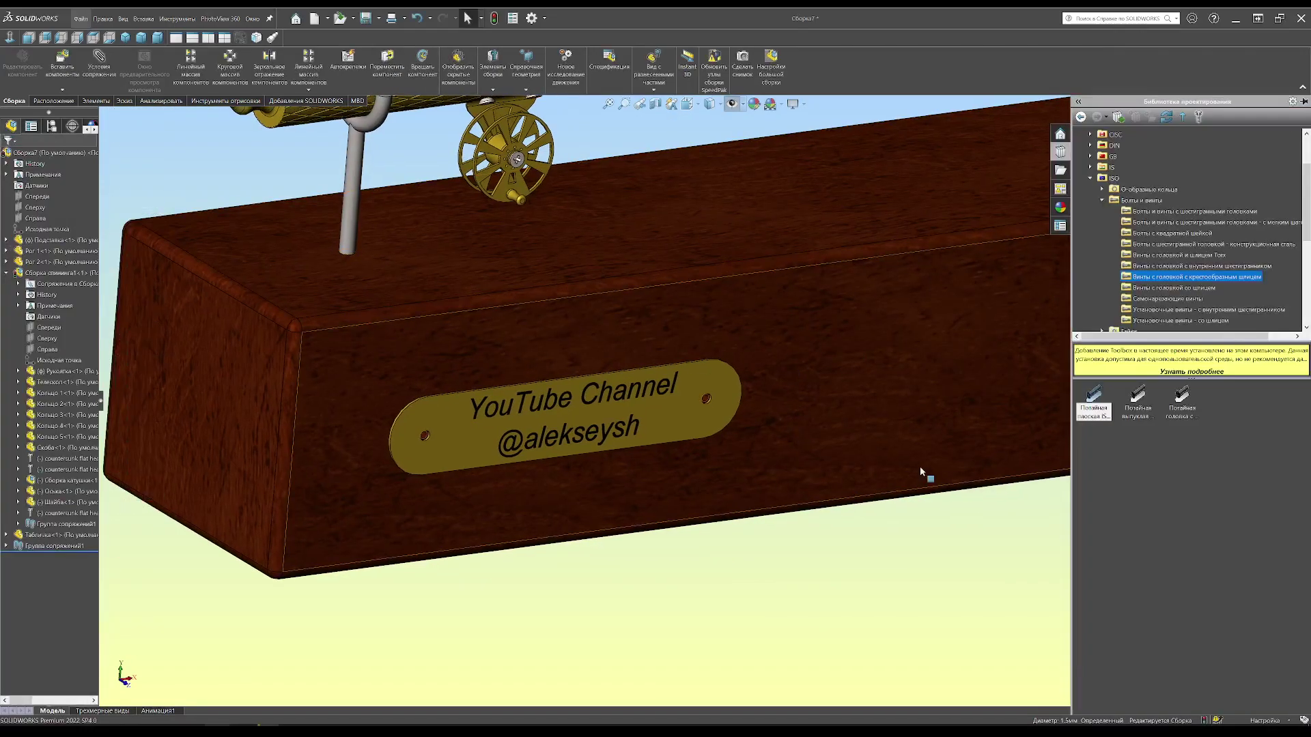
{"action": "left_click_drag", "start_coordinate": [1096, 397], "coordinate": [733, 573]}
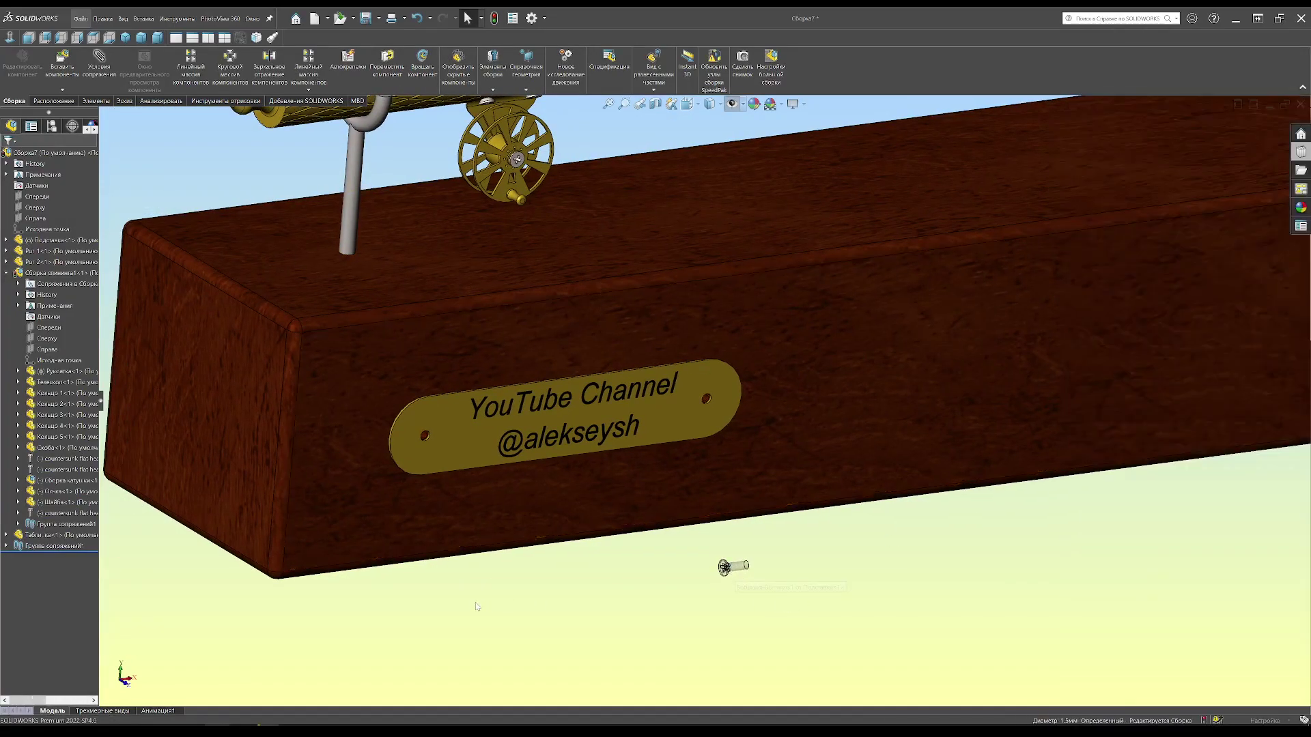
{"action": "key", "text": "Return"}
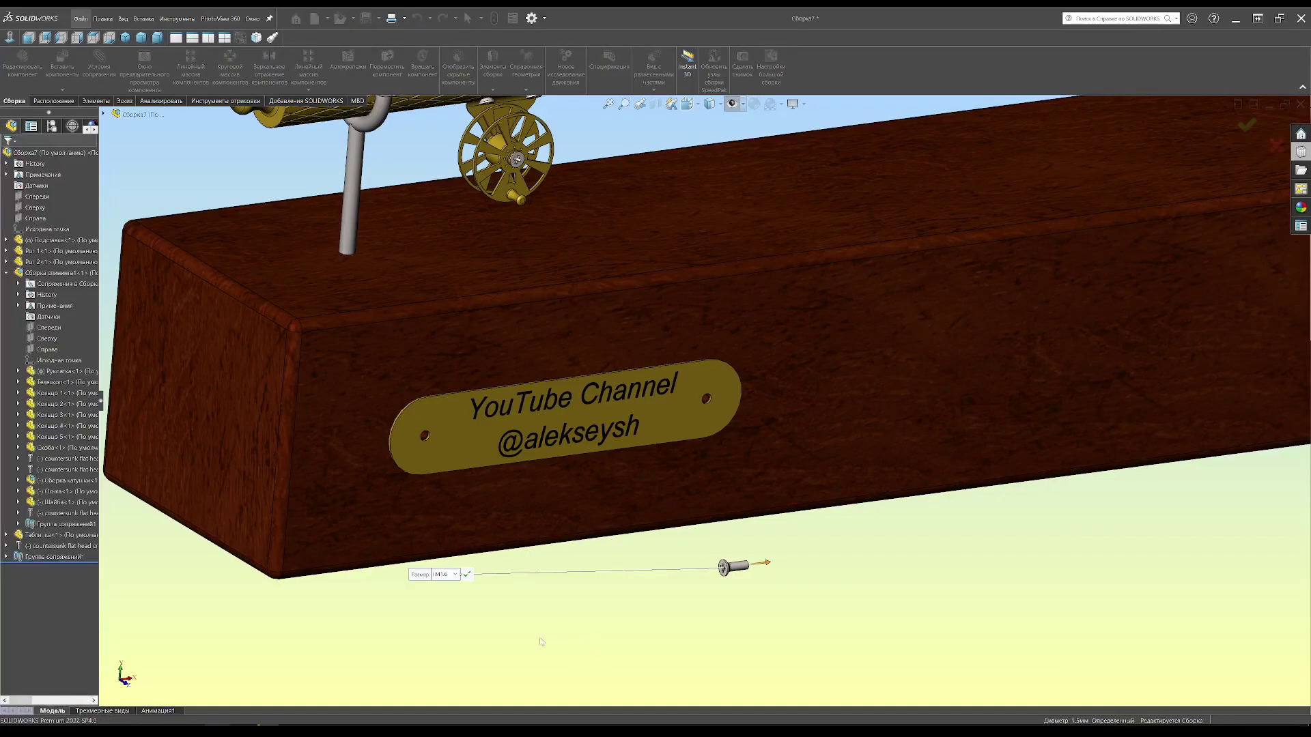
{"action": "key", "text": "Escape"}
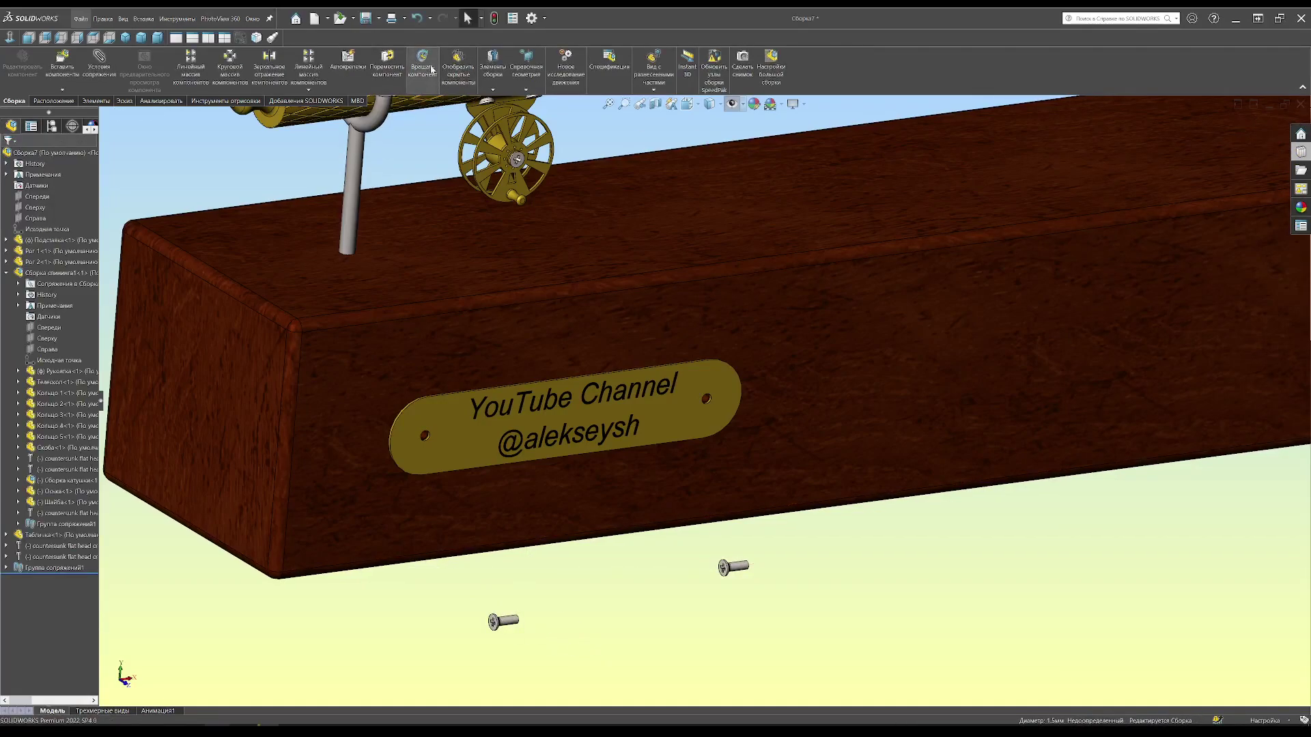
- Rotate and move the second screw so it points toward the nameplate
{"action": "left_click", "coordinate": [423, 62]}
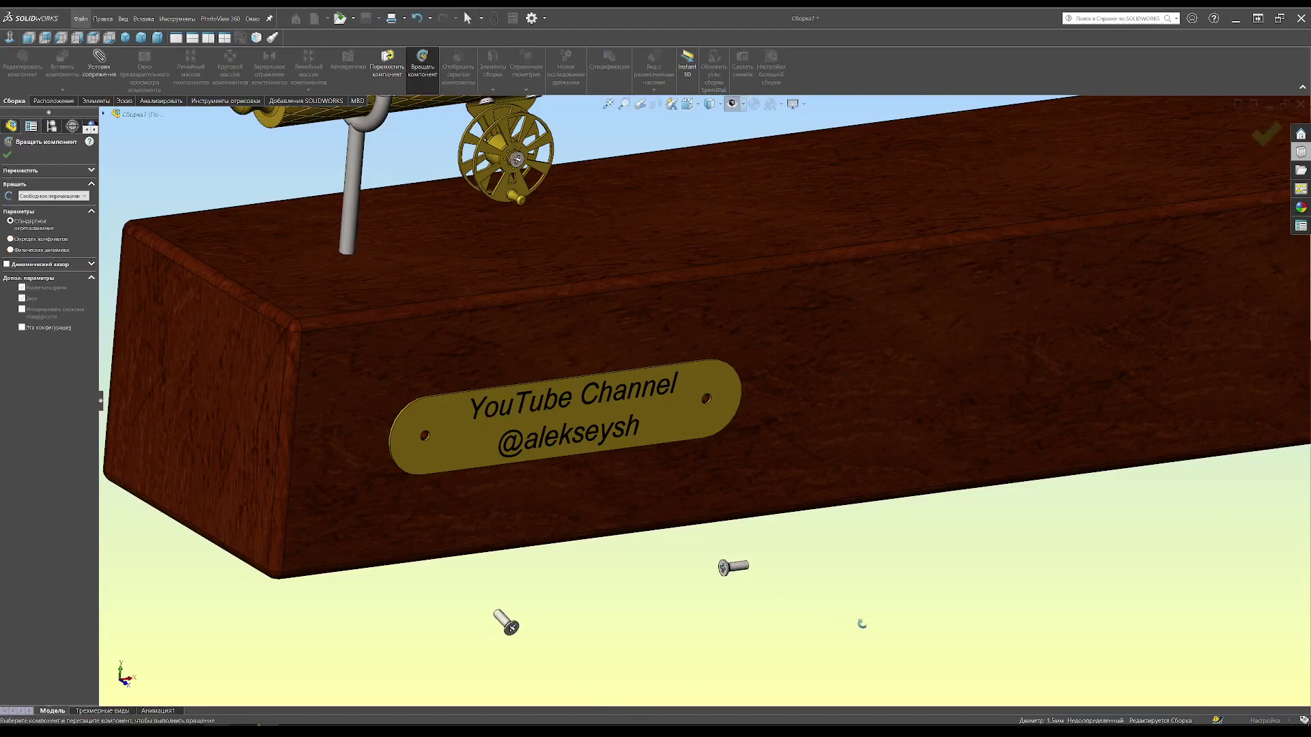
{"action": "key", "text": "Escape"}
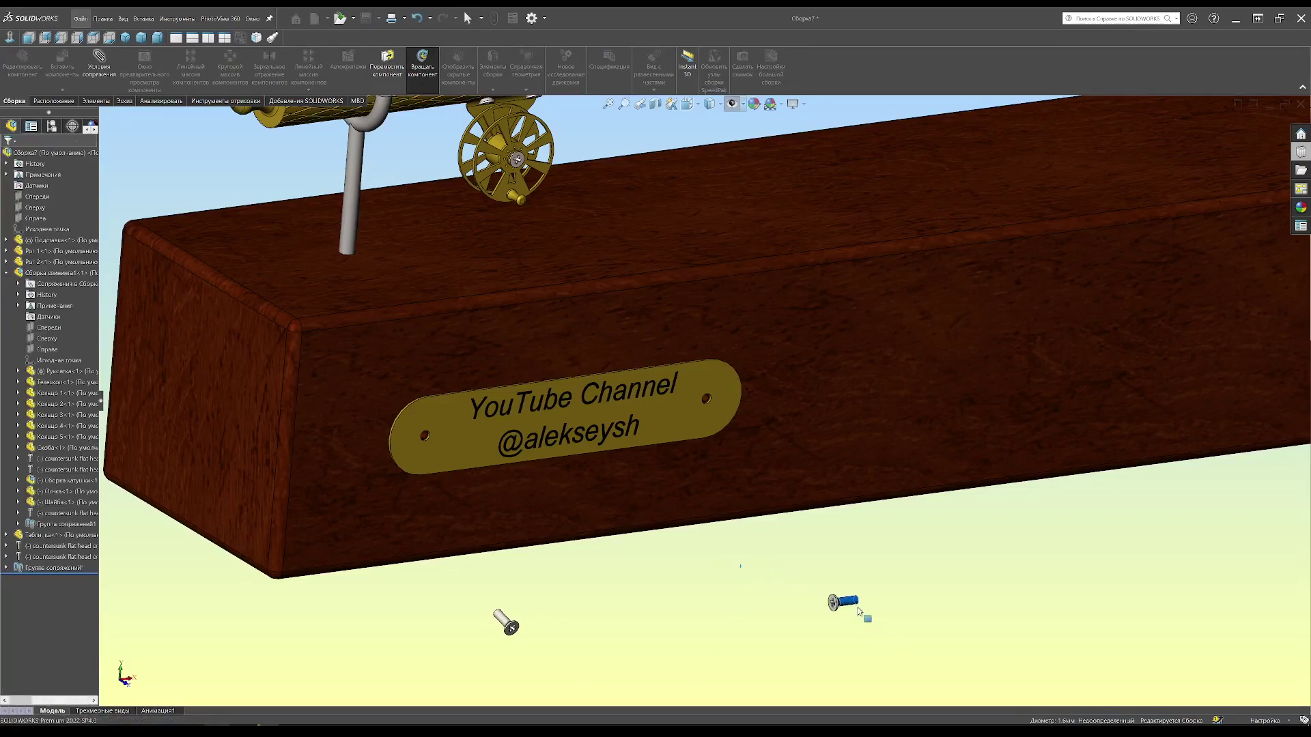
{"action": "left_click_drag", "start_coordinate": [847, 603], "coordinate": [735, 582]}
{"action": "left_click", "coordinate": [423, 61]}
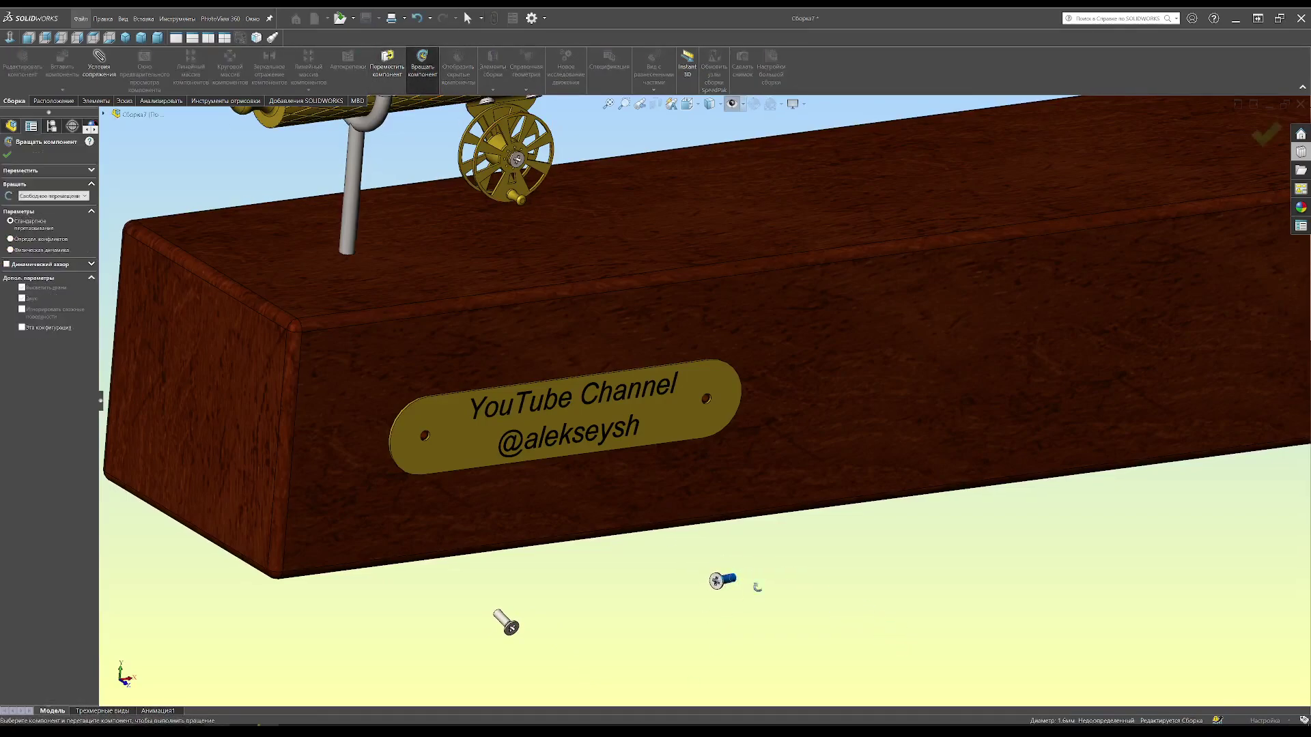
{"action": "key", "text": "Escape"}
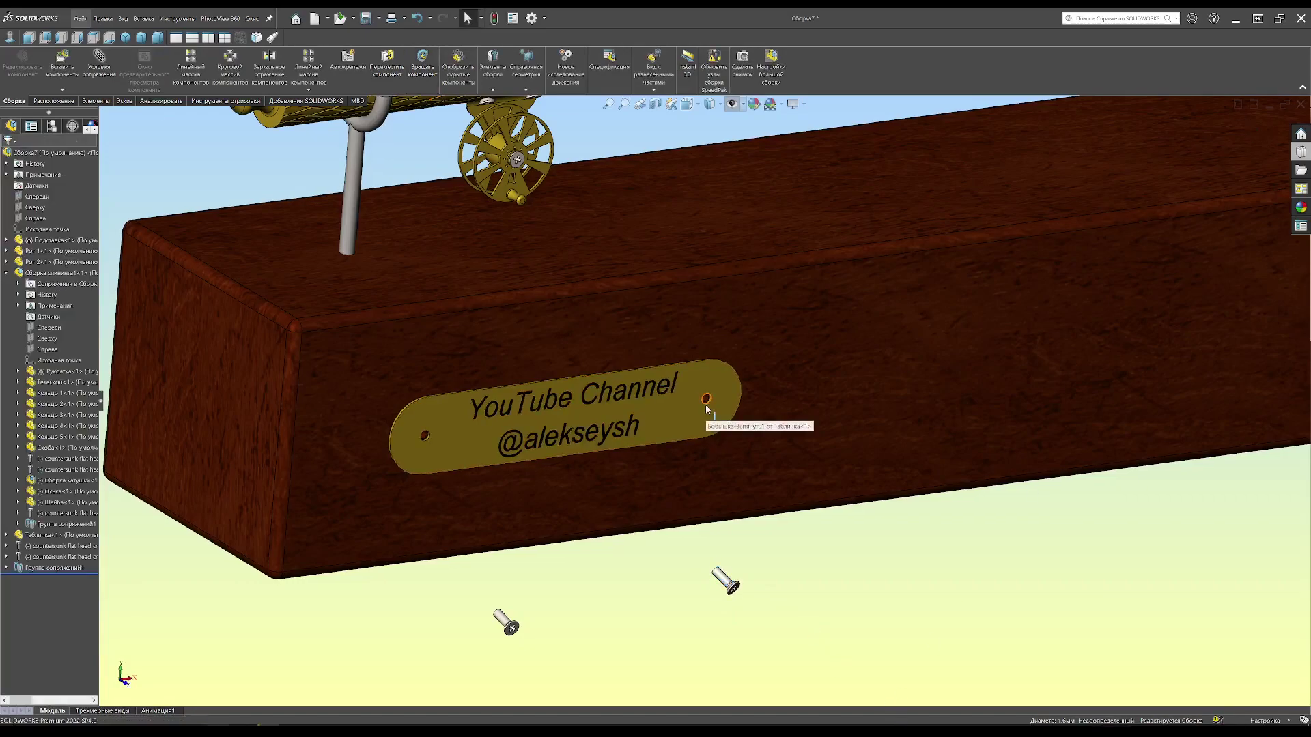
- Mate each countersunk screw concentric with the nameplate's right and left holes
{"action": "left_click", "coordinate": [705, 399]}
{"action": "left_click", "coordinate": [99, 61]}
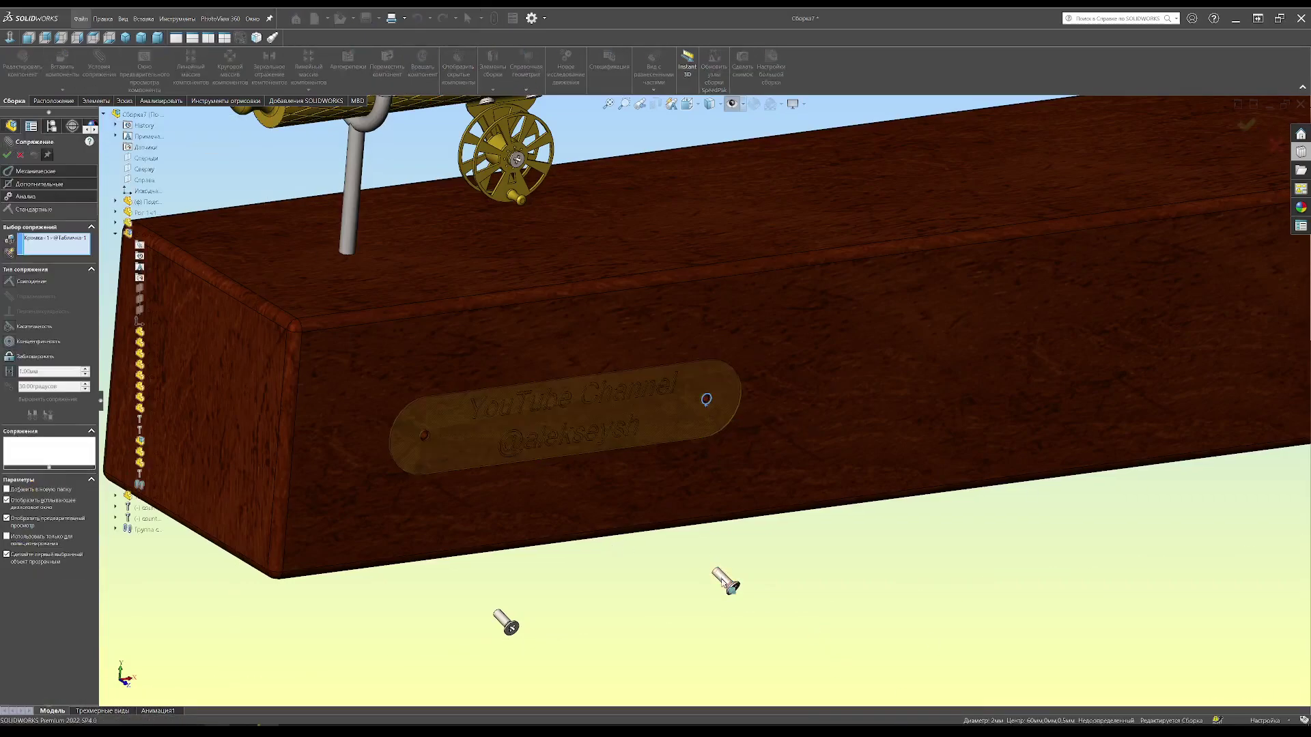
{"action": "left_click", "coordinate": [720, 579]}
{"action": "left_click", "coordinate": [796, 596]}
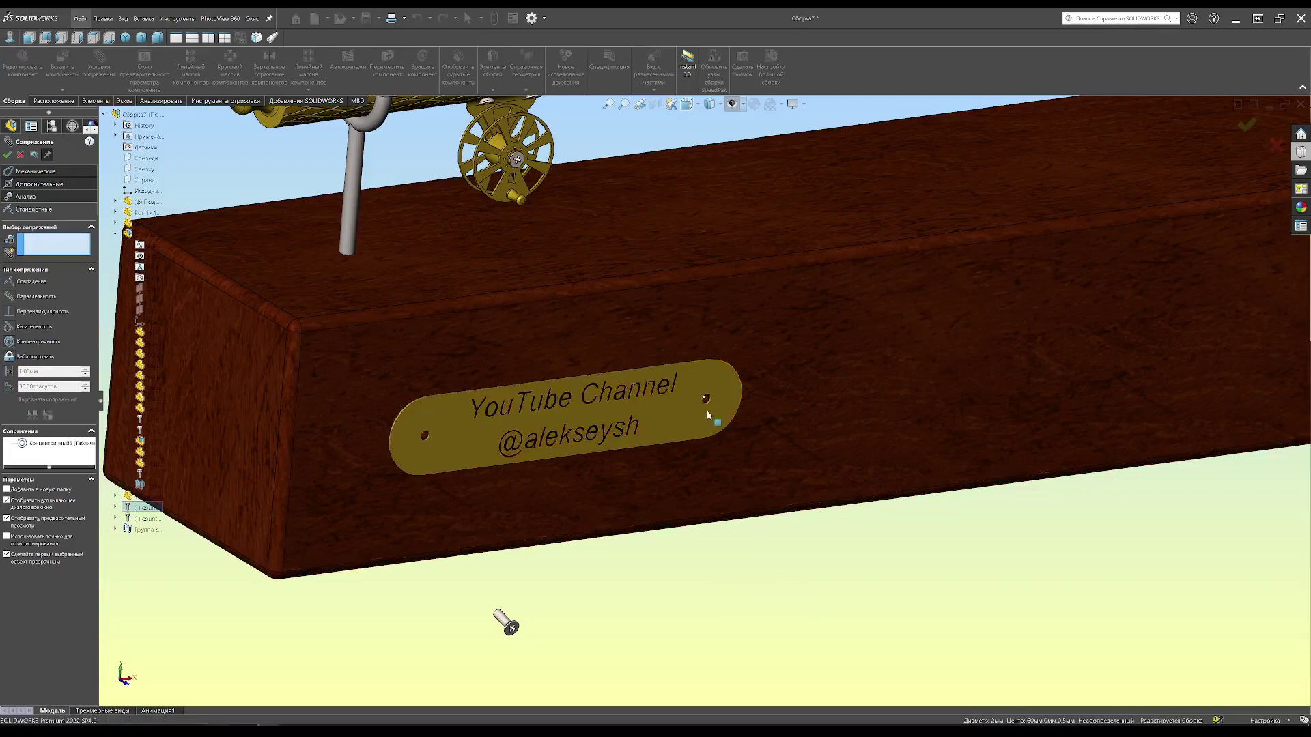
{"action": "left_click", "coordinate": [425, 435]}
{"action": "left_click", "coordinate": [505, 623]}
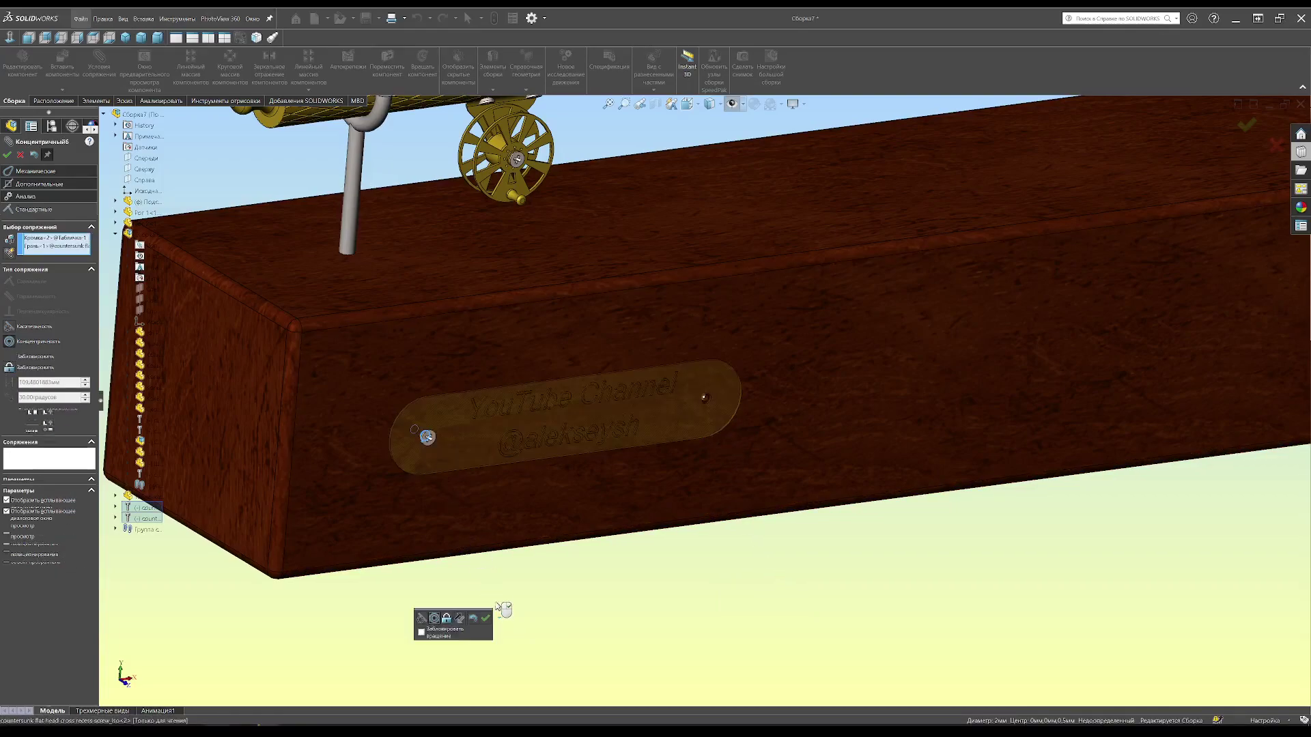
{"action": "left_click", "coordinate": [496, 614]}
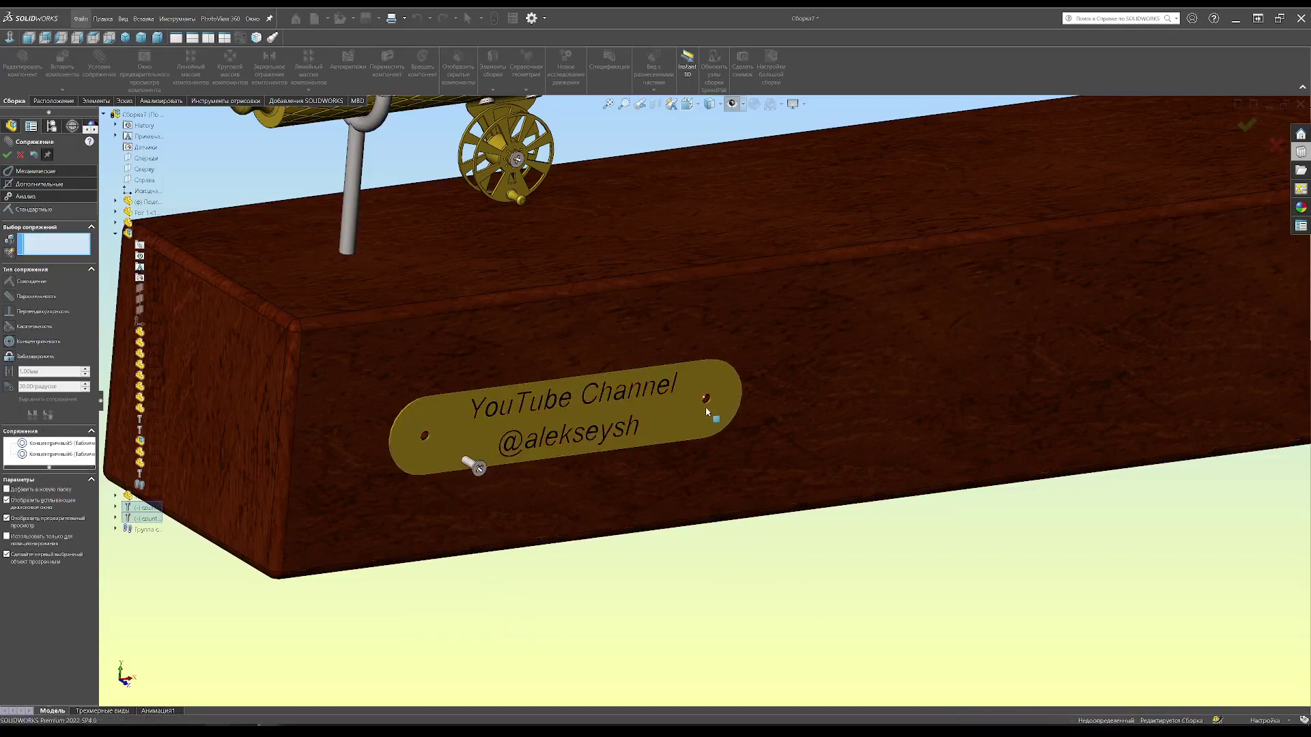
- Seat the screw heads flush in the nameplate's countersinks with coincident mates
{"action": "scroll", "coordinate": [704, 395], "scroll_direction": "down", "scroll_amount": 3}
{"action": "scroll", "coordinate": [704, 394], "scroll_direction": "down", "scroll_amount": 2}
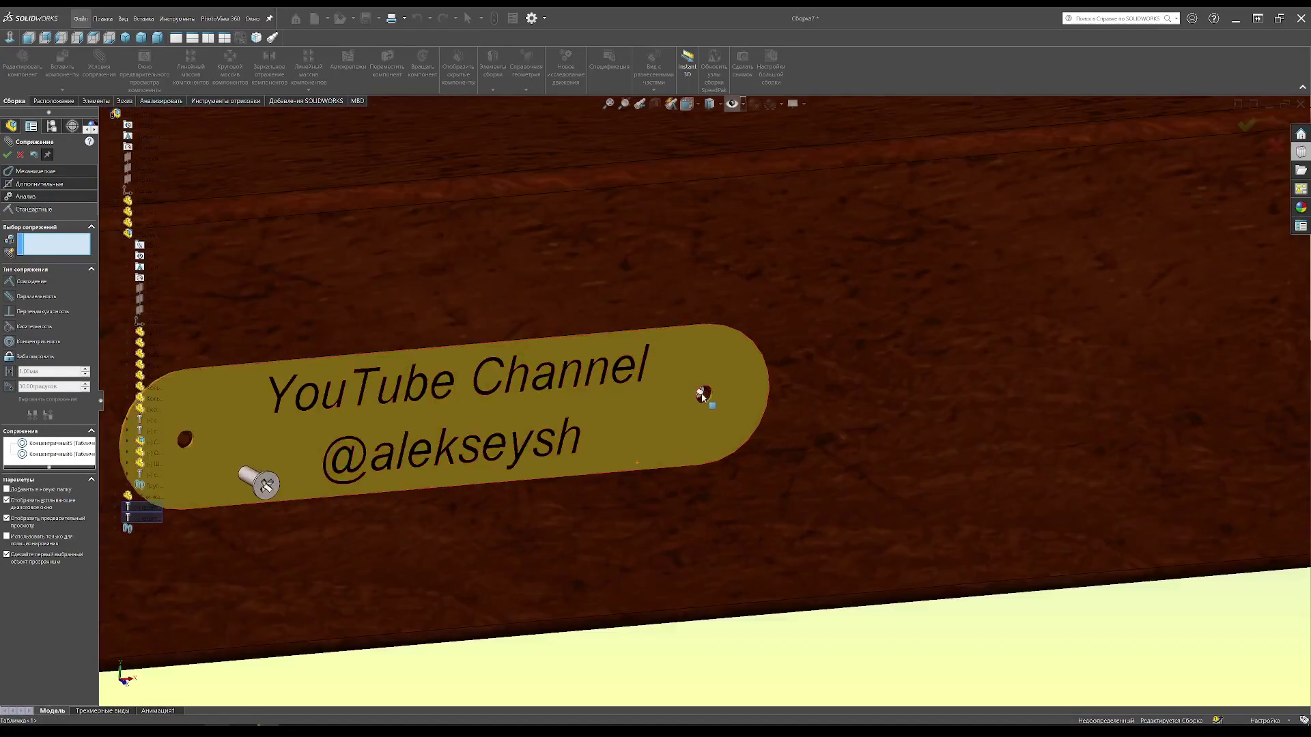
{"action": "left_click", "coordinate": [769, 435]}
{"action": "middle_click_drag", "start_coordinate": [773, 434], "coordinate": [824, 483]}
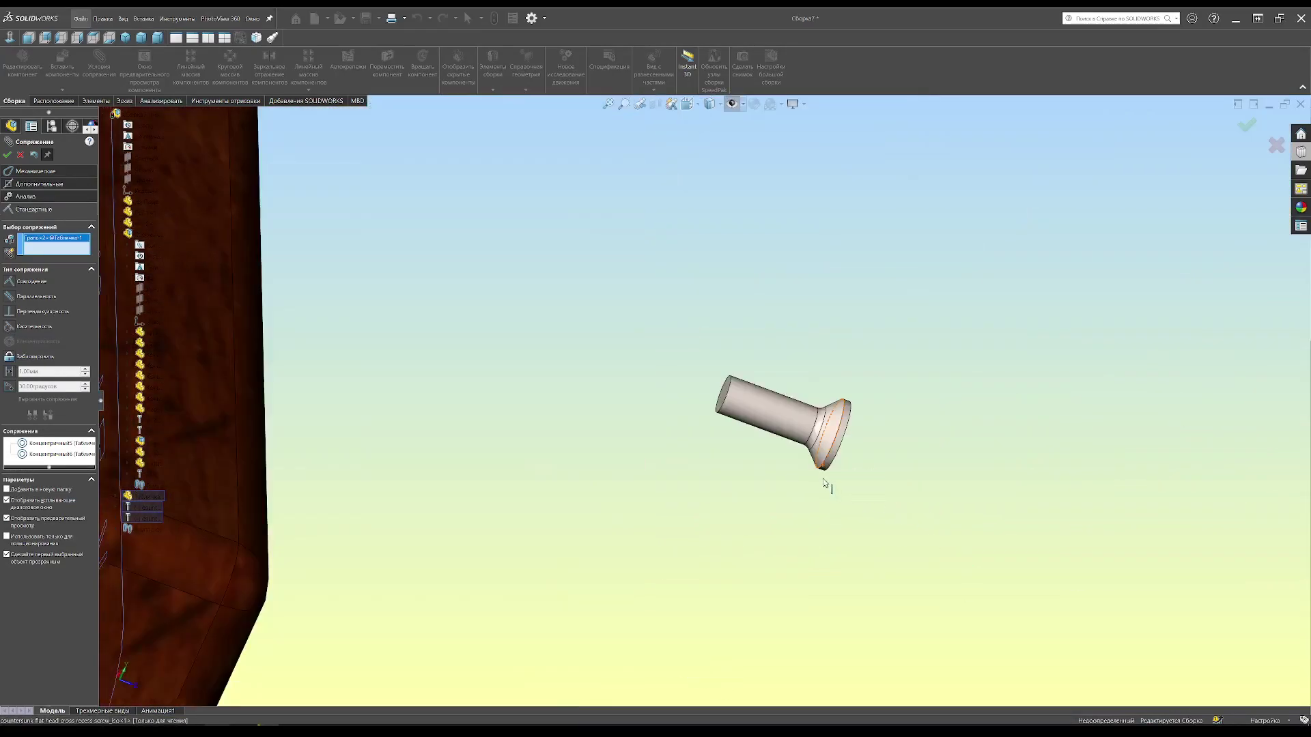
{"action": "left_click", "coordinate": [814, 451]}
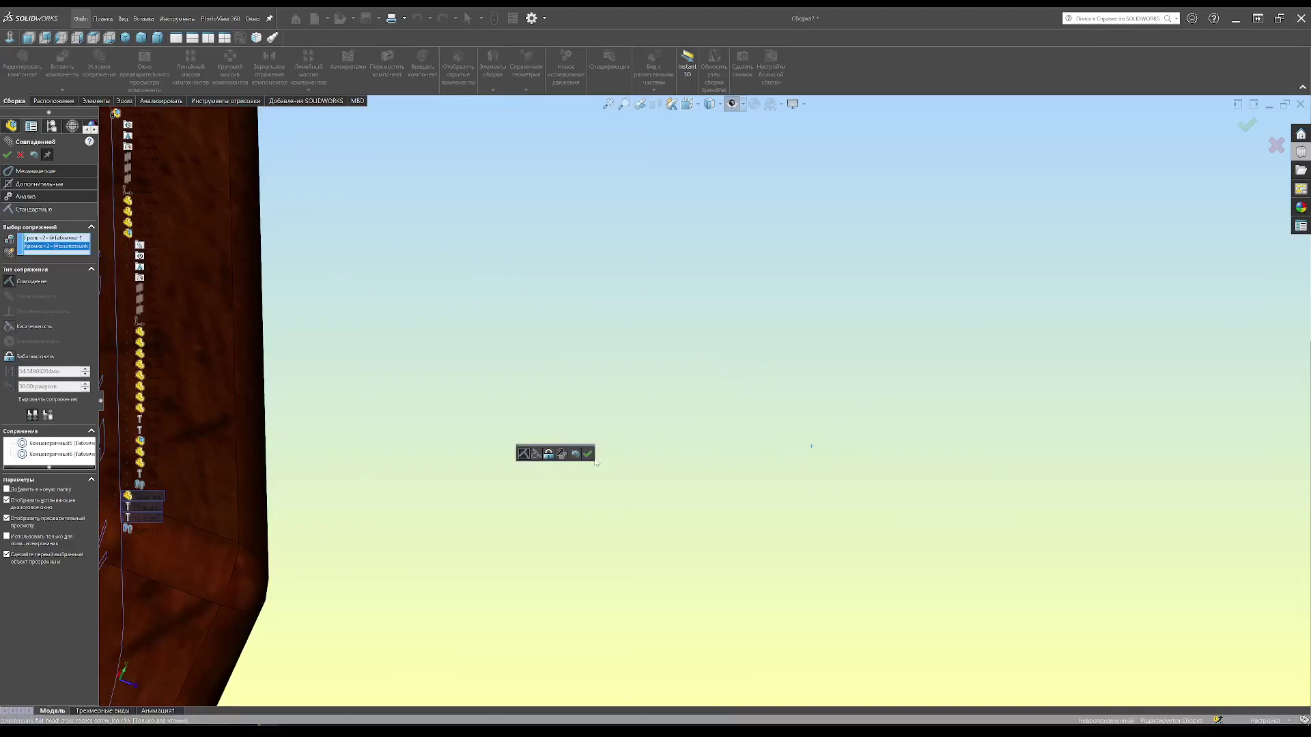
{"action": "left_click", "coordinate": [522, 454]}
{"action": "scroll", "coordinate": [617, 550], "scroll_direction": "up", "scroll_amount": 5}
{"action": "scroll", "coordinate": [598, 627], "scroll_direction": "down", "scroll_amount": 2}
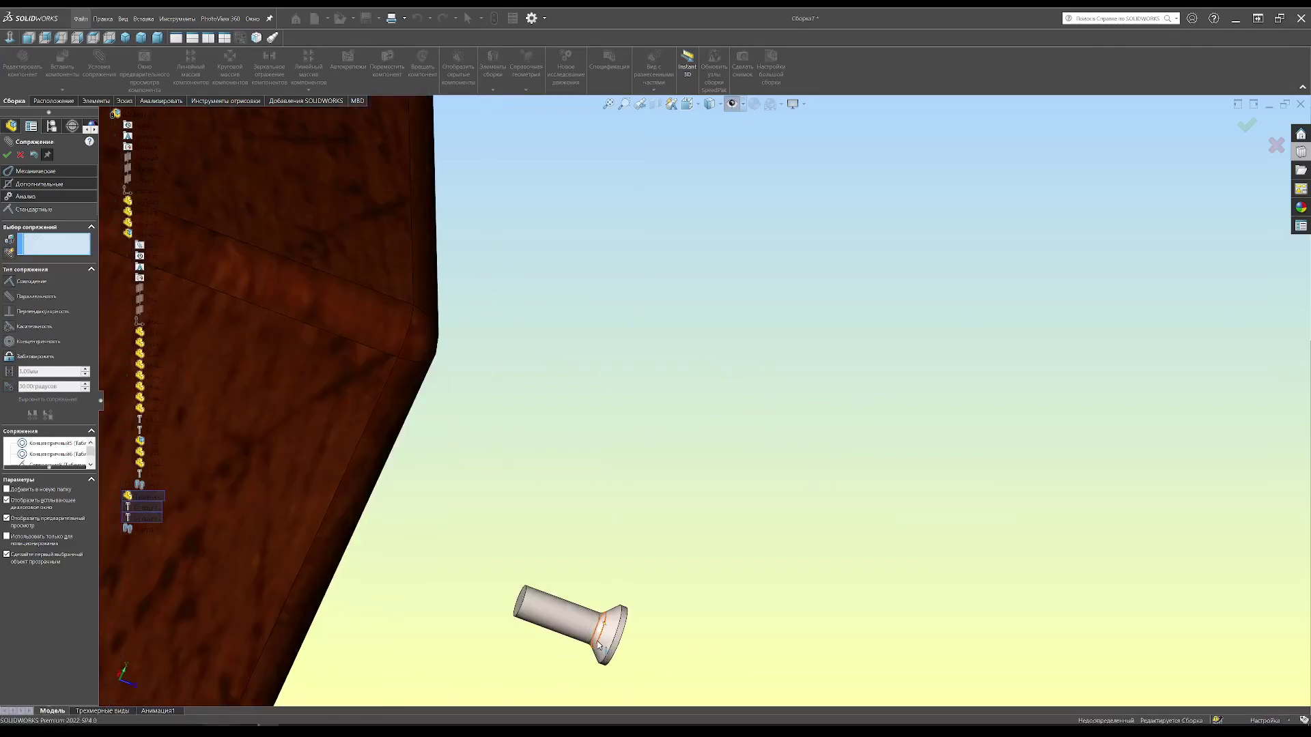
{"action": "left_click", "coordinate": [598, 644]}
{"action": "scroll", "coordinate": [498, 535], "scroll_direction": "up", "scroll_amount": 5}
{"action": "scroll", "coordinate": [691, 514], "scroll_direction": "down", "scroll_amount": 5}
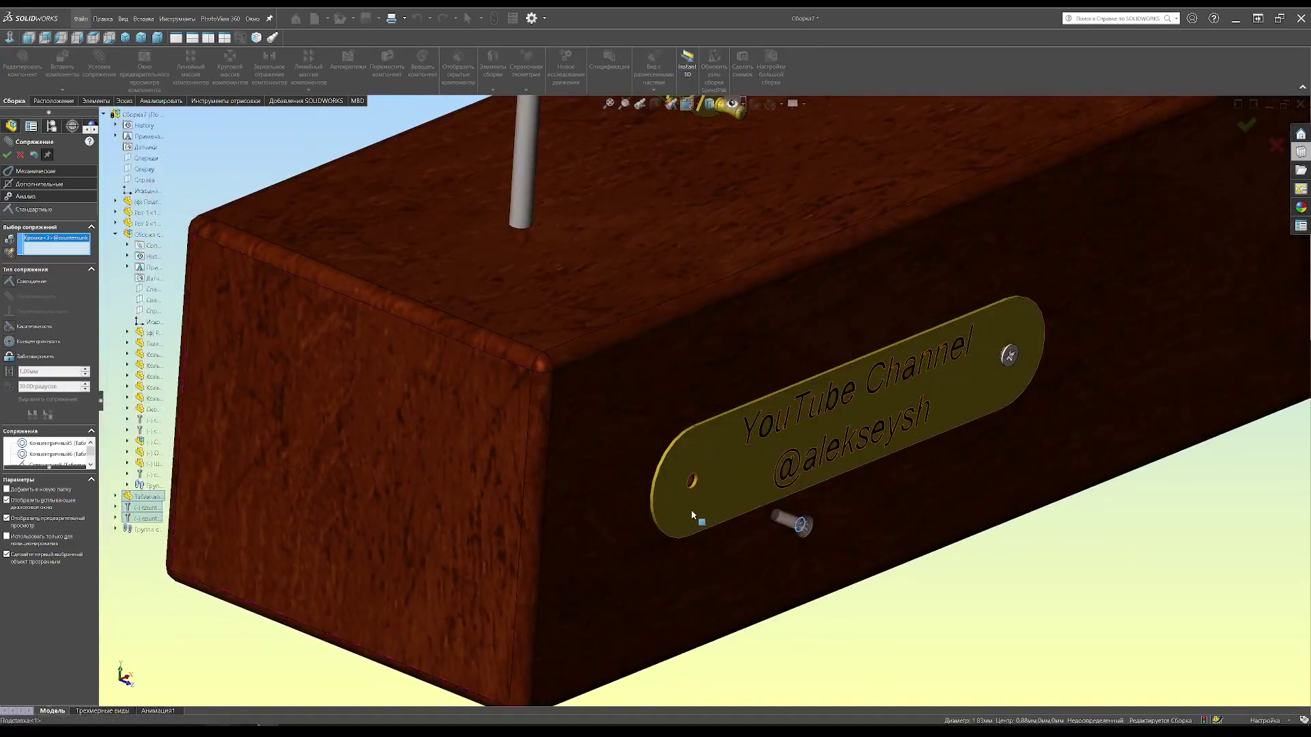
{"action": "left_click", "coordinate": [691, 483]}
{"action": "left_click", "coordinate": [766, 525]}
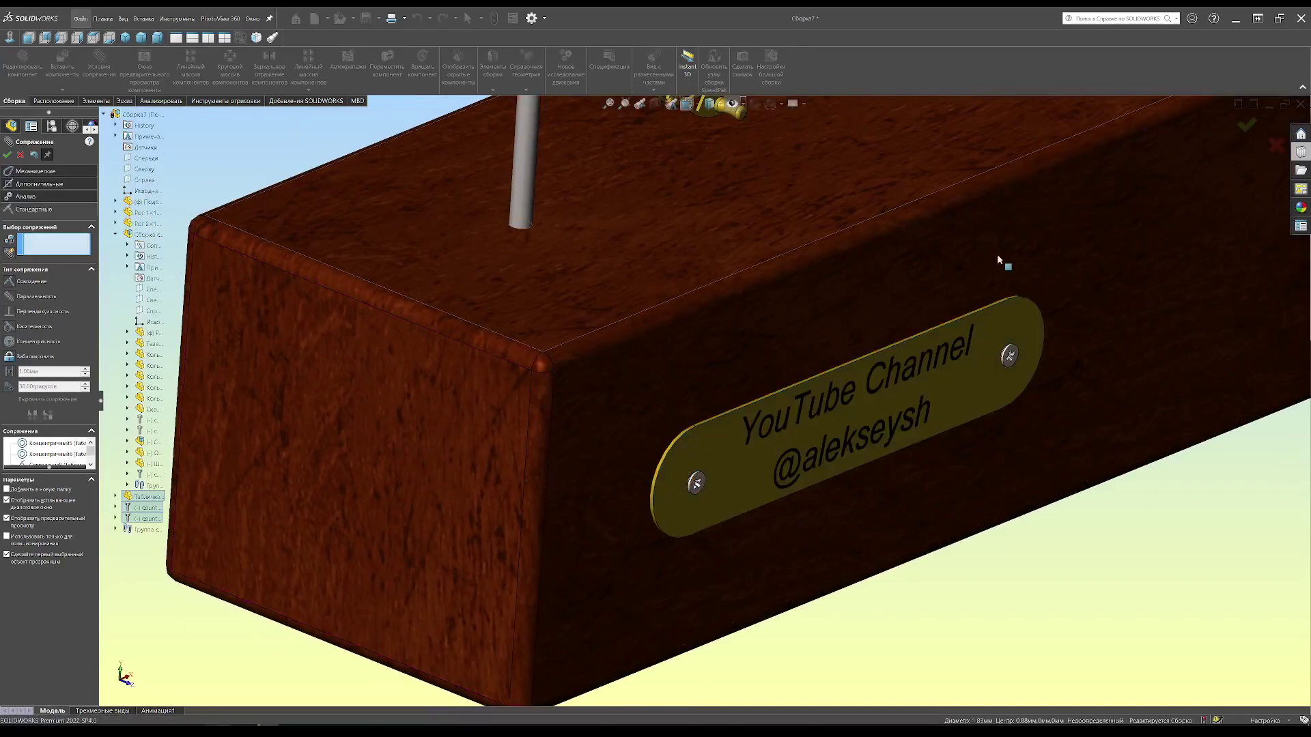
- Finish the mates and view the whole stand isometrically from a lower angle
{"action": "left_click", "coordinate": [1245, 129]}
{"action": "key", "text": "ctrl+7"}
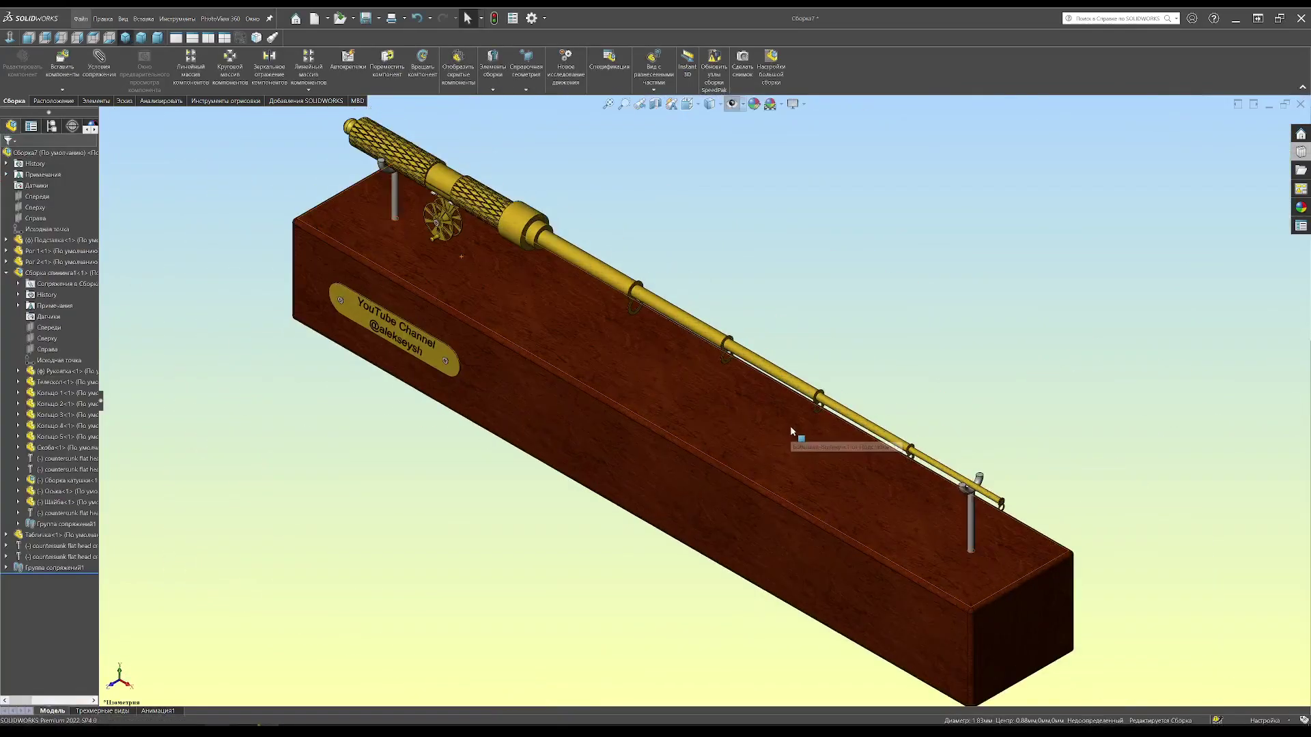
{"action": "middle_click_drag", "start_coordinate": [790, 431], "coordinate": [553, 318]}
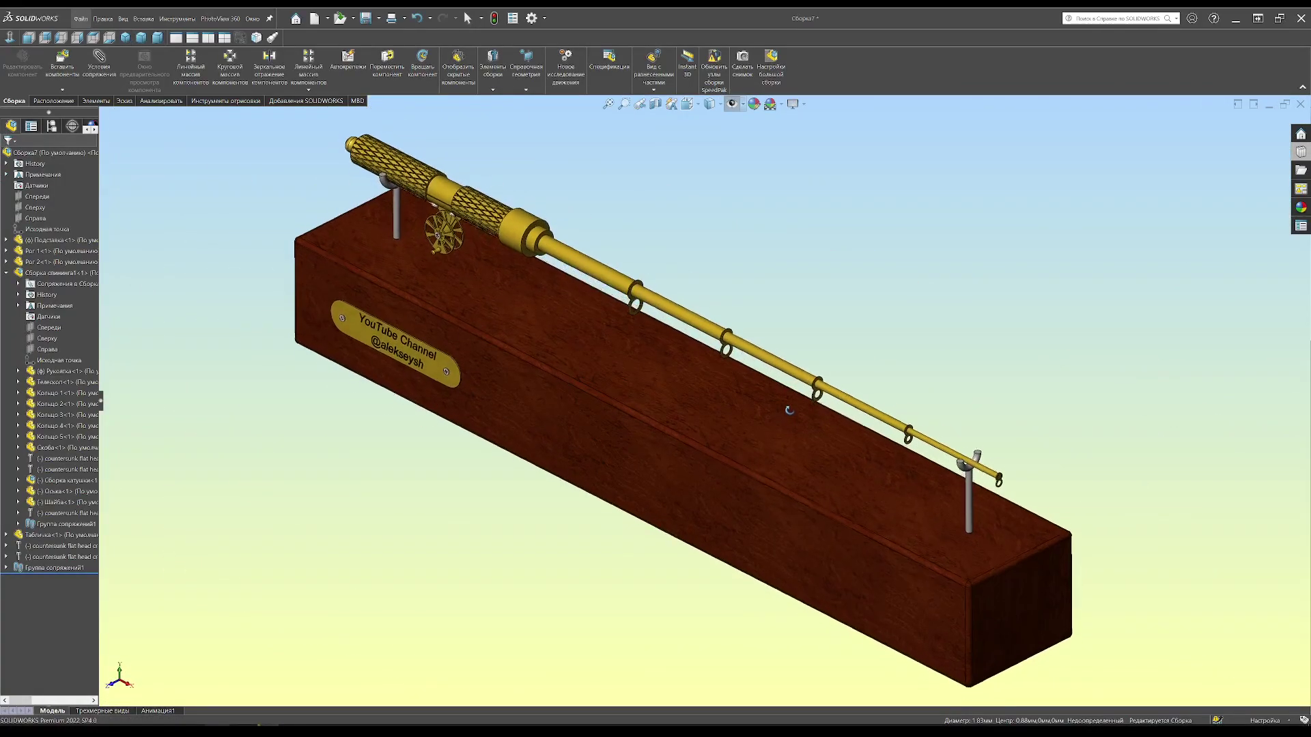
- Insert the Shark part on the base, rotate it to face forward, and expand its tree
{"action": "left_click", "coordinate": [49, 62]}
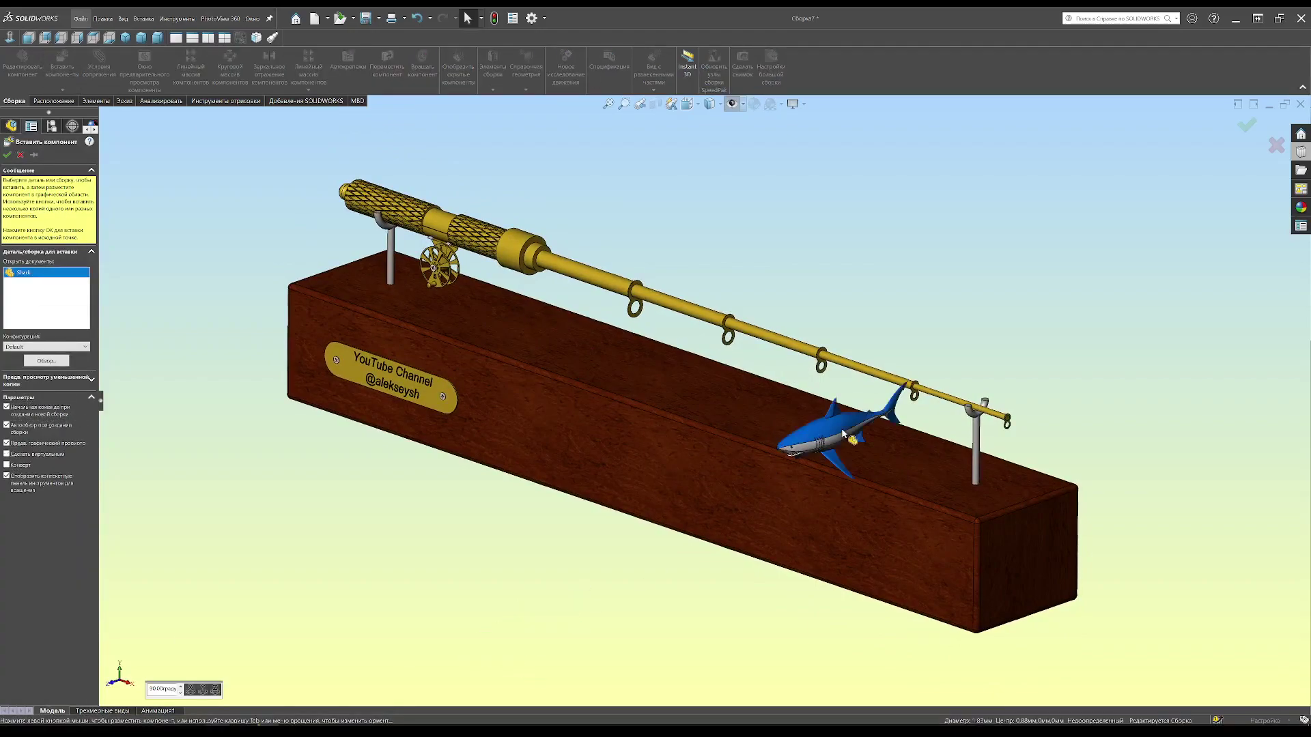
{"action": "left_click", "coordinate": [841, 429]}
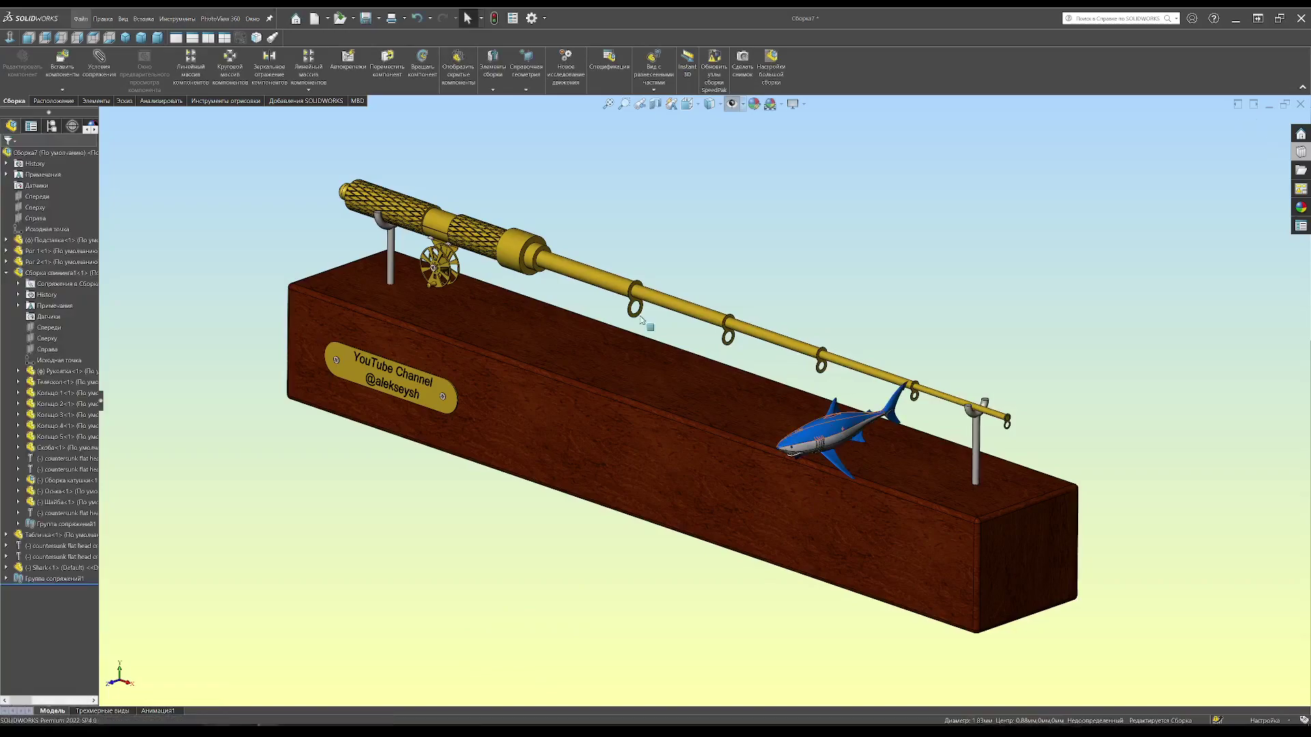
{"action": "left_click", "coordinate": [423, 65]}
{"action": "left_click_drag", "start_coordinate": [836, 428], "coordinate": [847, 420]}
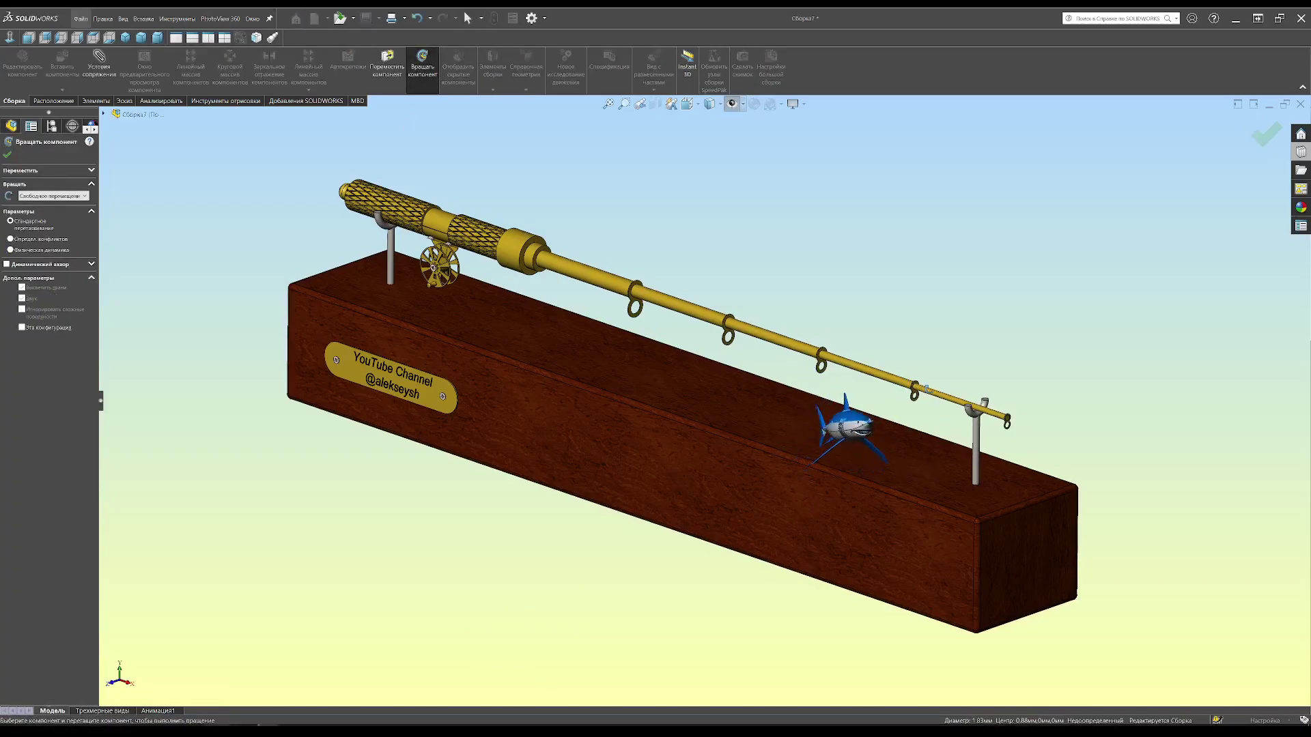
{"action": "left_click_drag", "start_coordinate": [933, 411], "coordinate": [1189, 163]}
{"action": "key", "text": "Escape"}
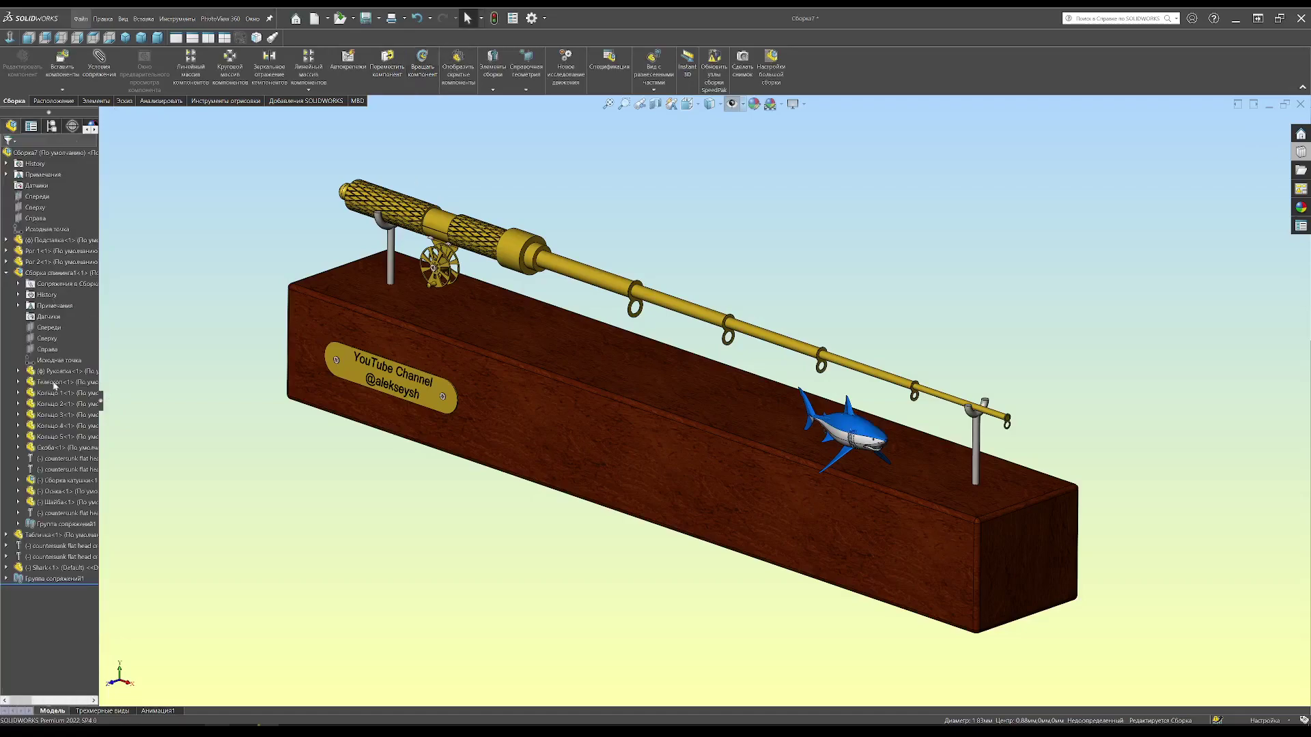
{"action": "left_click", "coordinate": [7, 568]}
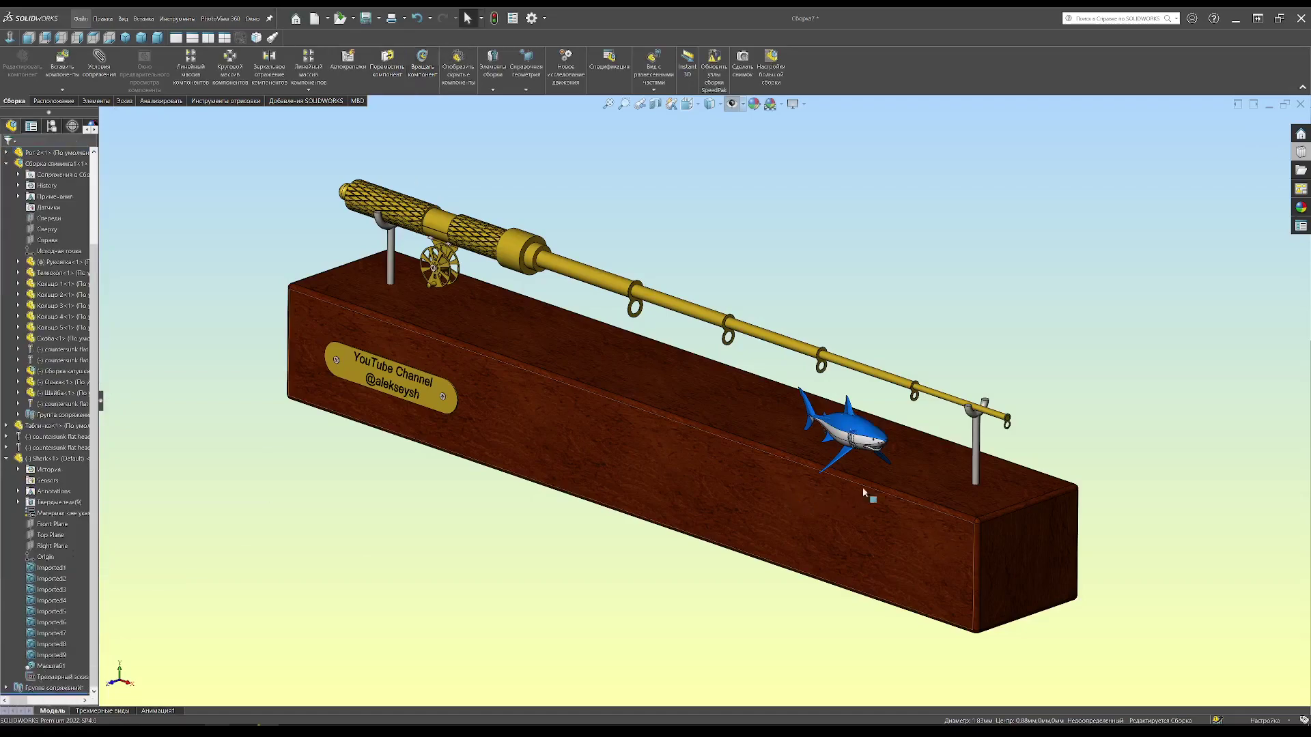
{"action": "left_click", "coordinate": [123, 19]}
{"action": "mouse_move", "coordinate": [161, 108]}
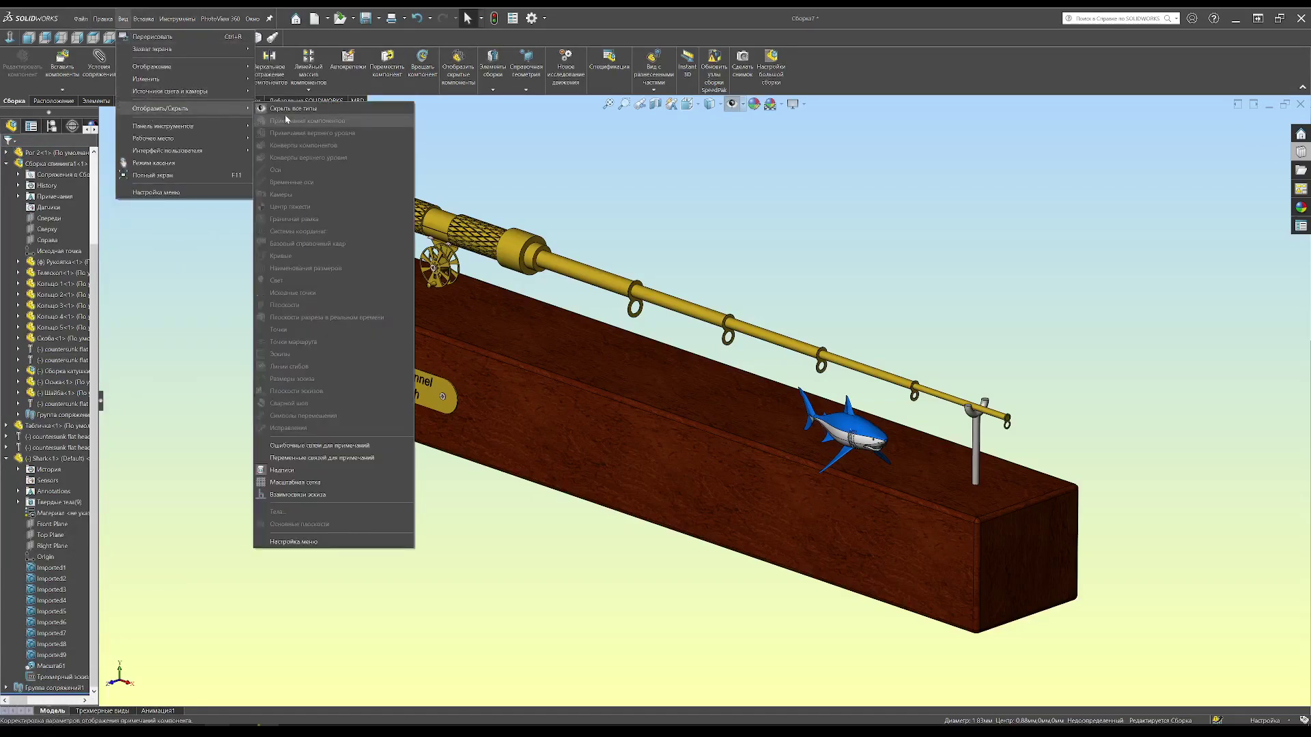
- Hide all reference geometry and select the shark's sketch line and the base's top face
{"action": "left_click", "coordinate": [276, 112]}
{"action": "scroll", "coordinate": [824, 455], "scroll_direction": "down", "scroll_amount": 3}
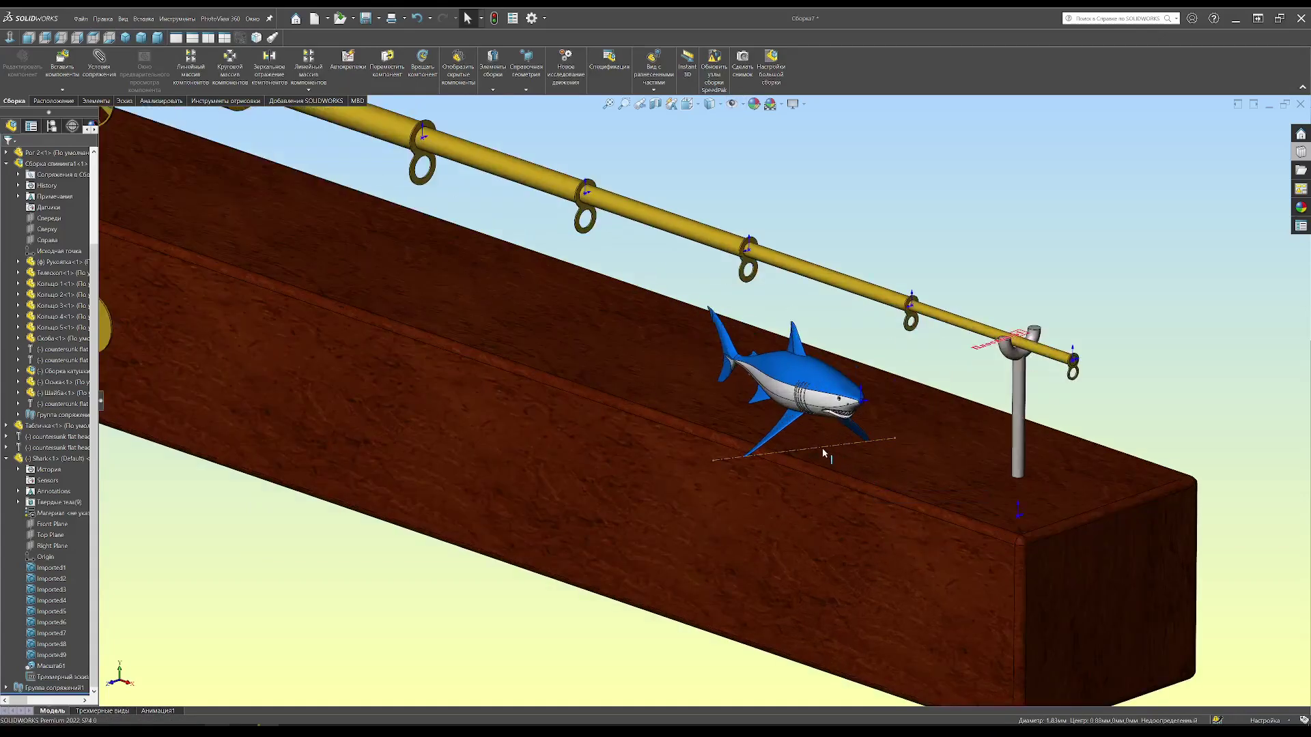
{"action": "left_click", "coordinate": [824, 451]}
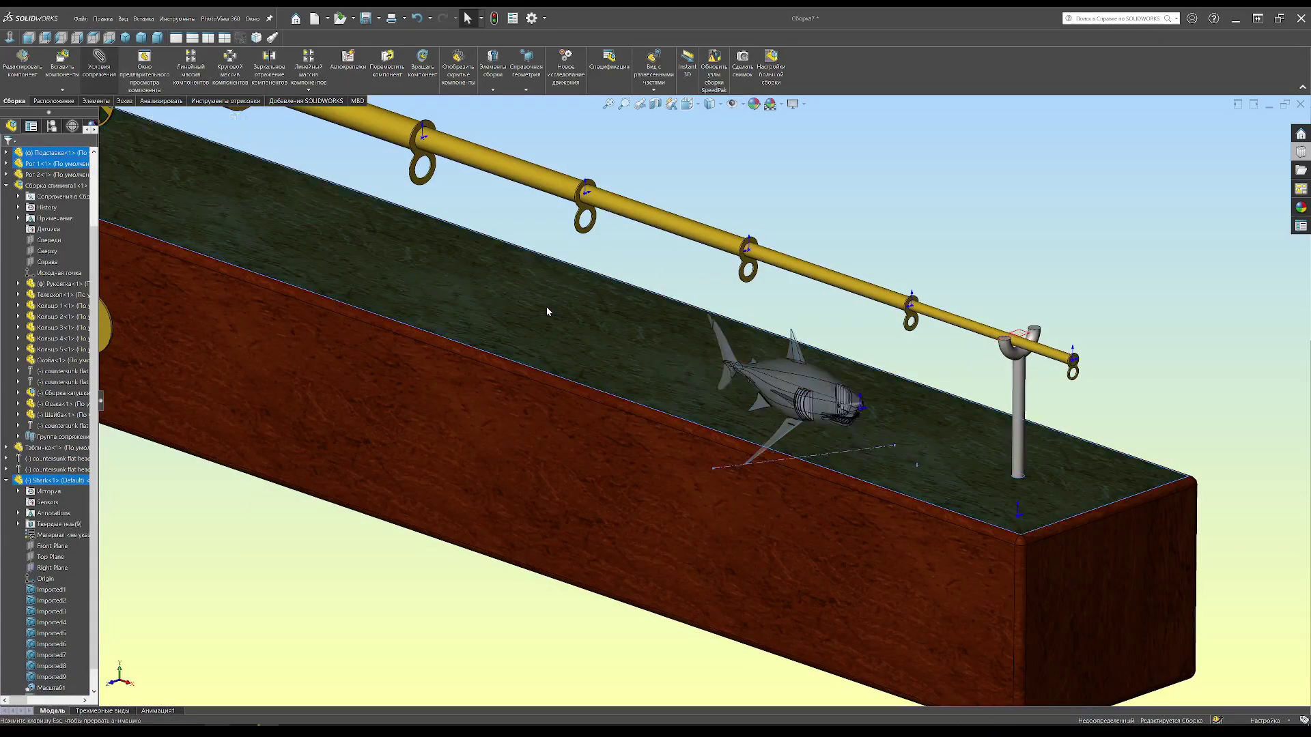
{"action": "left_click", "coordinate": [546, 306]}
- Apply a tangent mate between the shark's lower tail fin and the base's top face
{"action": "left_click", "coordinate": [537, 298]}
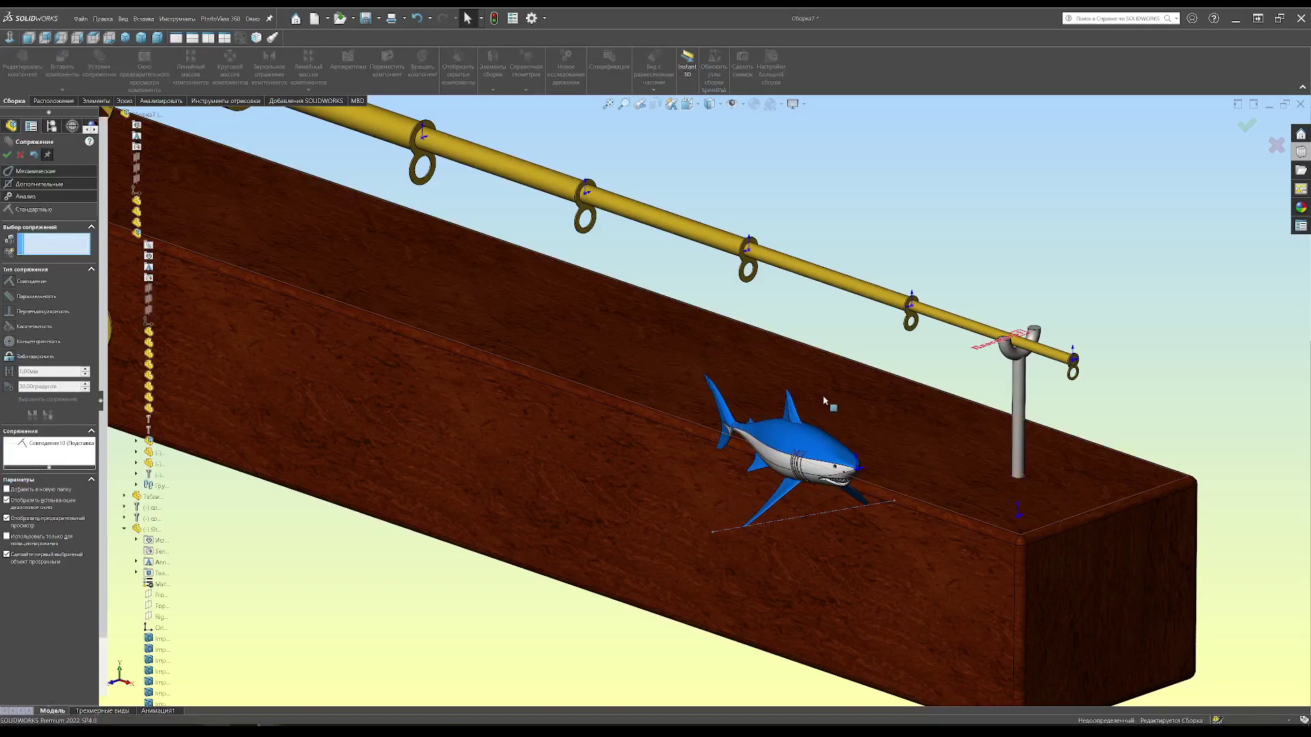
{"action": "left_click", "coordinate": [824, 401]}
{"action": "scroll", "coordinate": [719, 394], "scroll_direction": "down", "scroll_amount": 10}
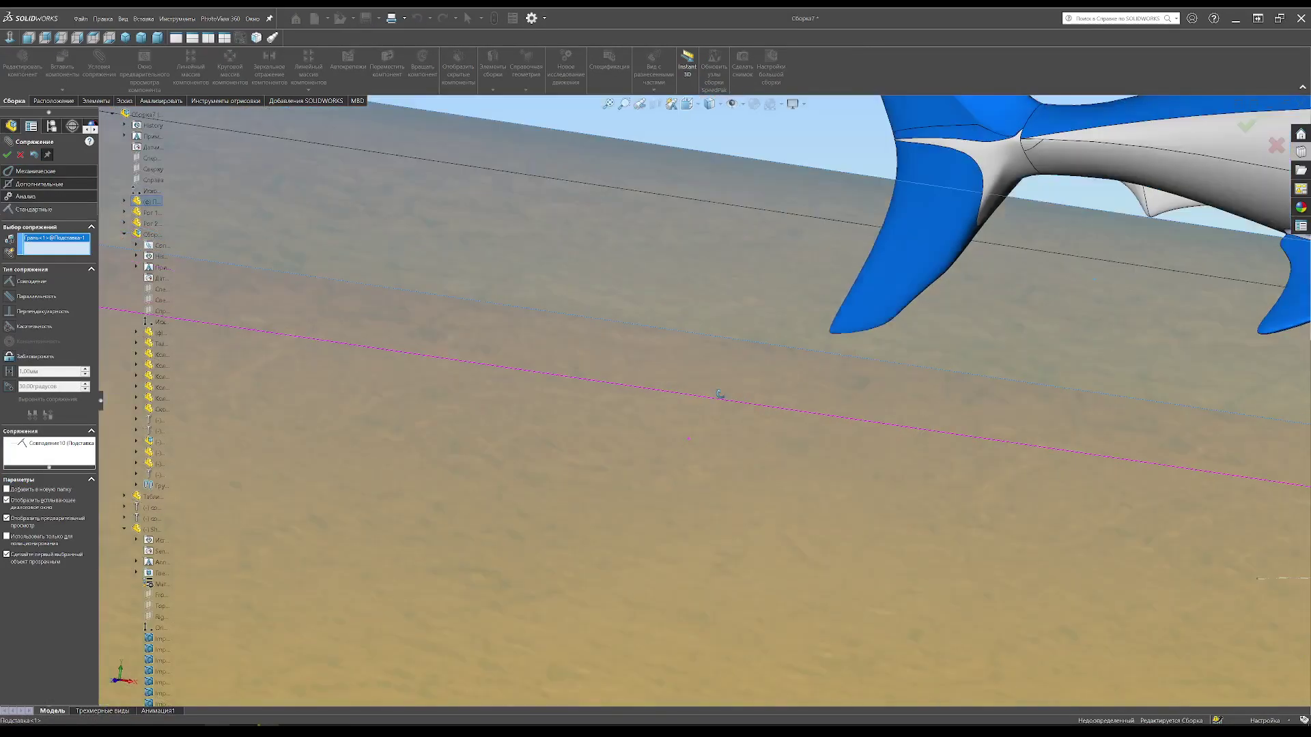
{"action": "scroll", "coordinate": [571, 503], "scroll_direction": "up", "scroll_amount": 5}
{"action": "scroll", "coordinate": [513, 453], "scroll_direction": "down", "scroll_amount": 4}
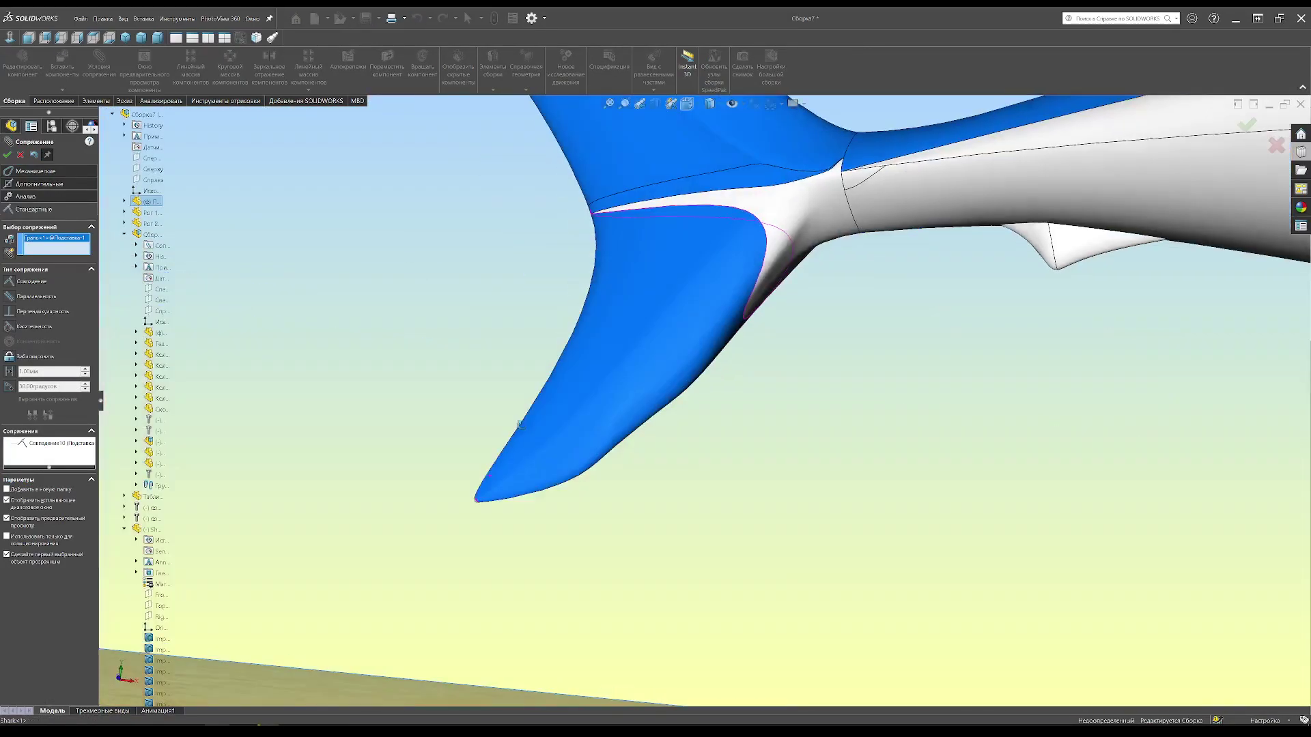
{"action": "scroll", "coordinate": [680, 316], "scroll_direction": "down", "scroll_amount": 3}
{"action": "left_click", "coordinate": [652, 309]}
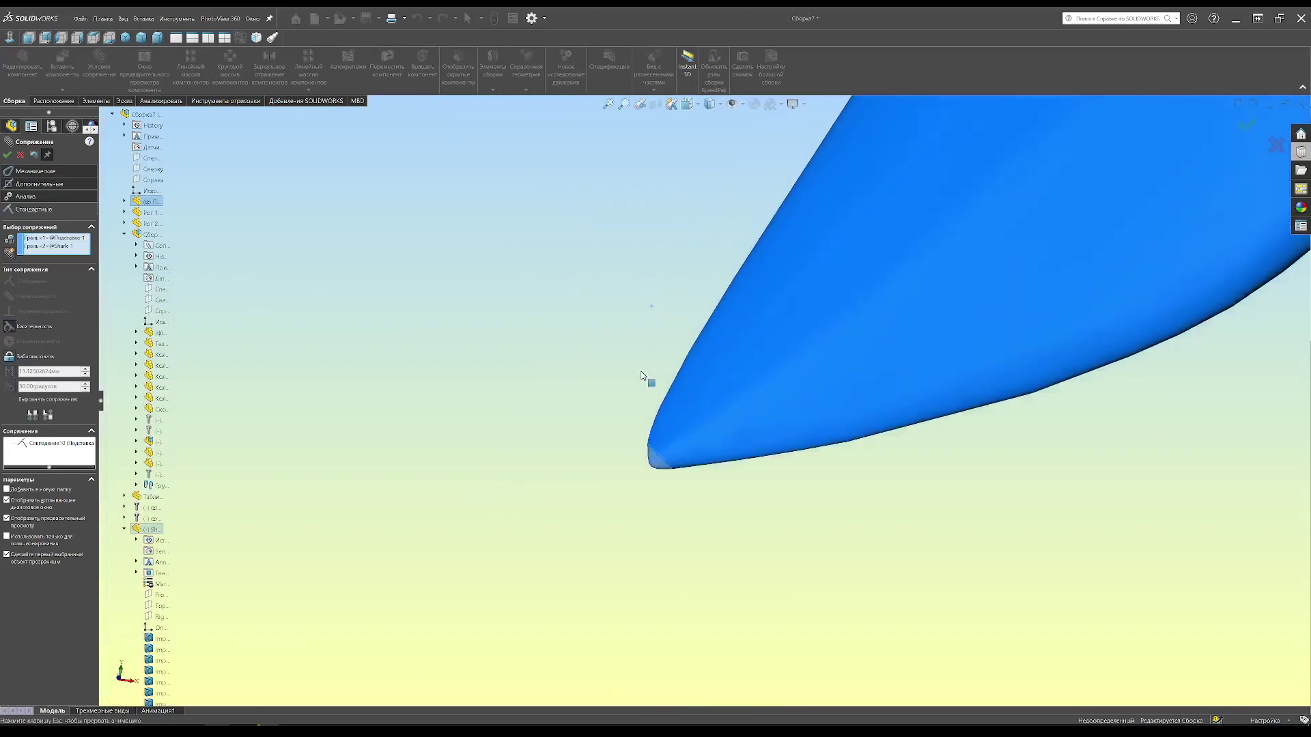
{"action": "scroll", "coordinate": [645, 369], "scroll_direction": "up", "scroll_amount": 3}
{"action": "left_click", "coordinate": [625, 357]}
- Set up a reversed 30° angle mate between the shark's Right Plane and the stand face
{"action": "key", "text": "ctrl+7"}
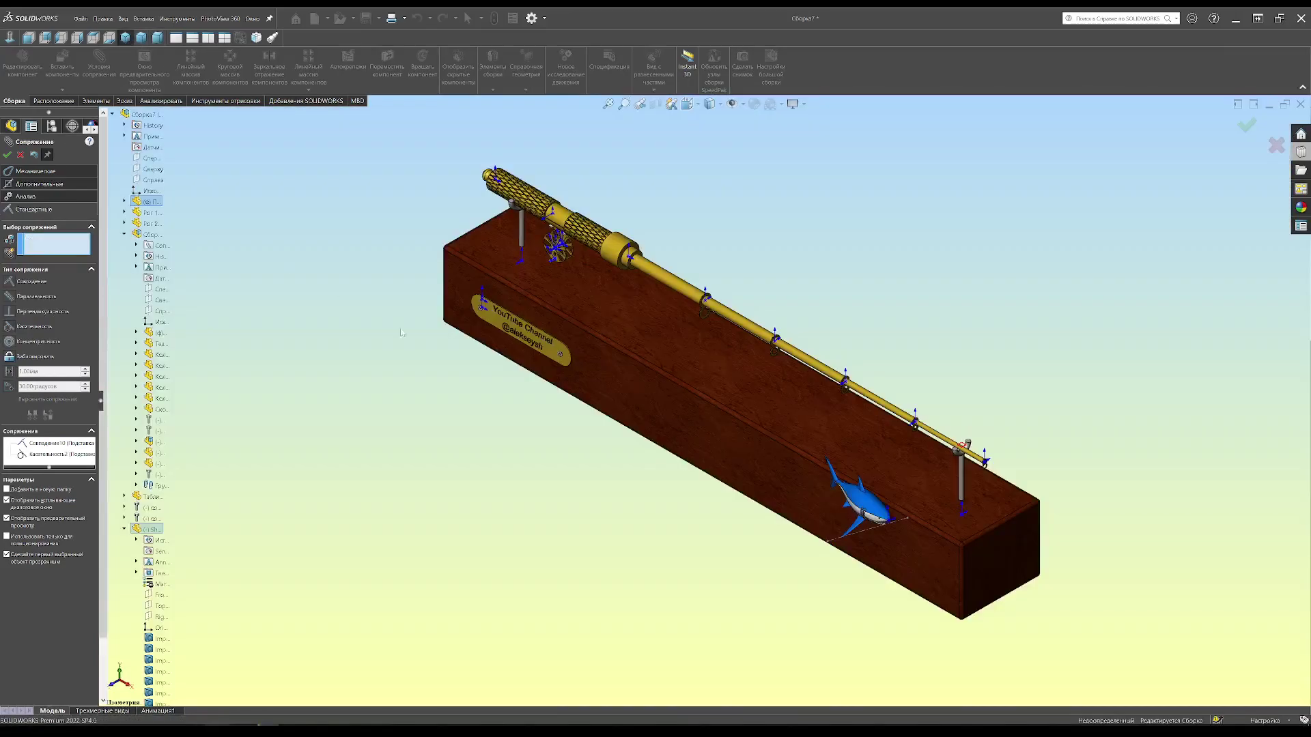
{"action": "scroll", "coordinate": [935, 508], "scroll_direction": "down", "scroll_amount": 2}
{"action": "scroll", "coordinate": [872, 492], "scroll_direction": "down", "scroll_amount": 2}
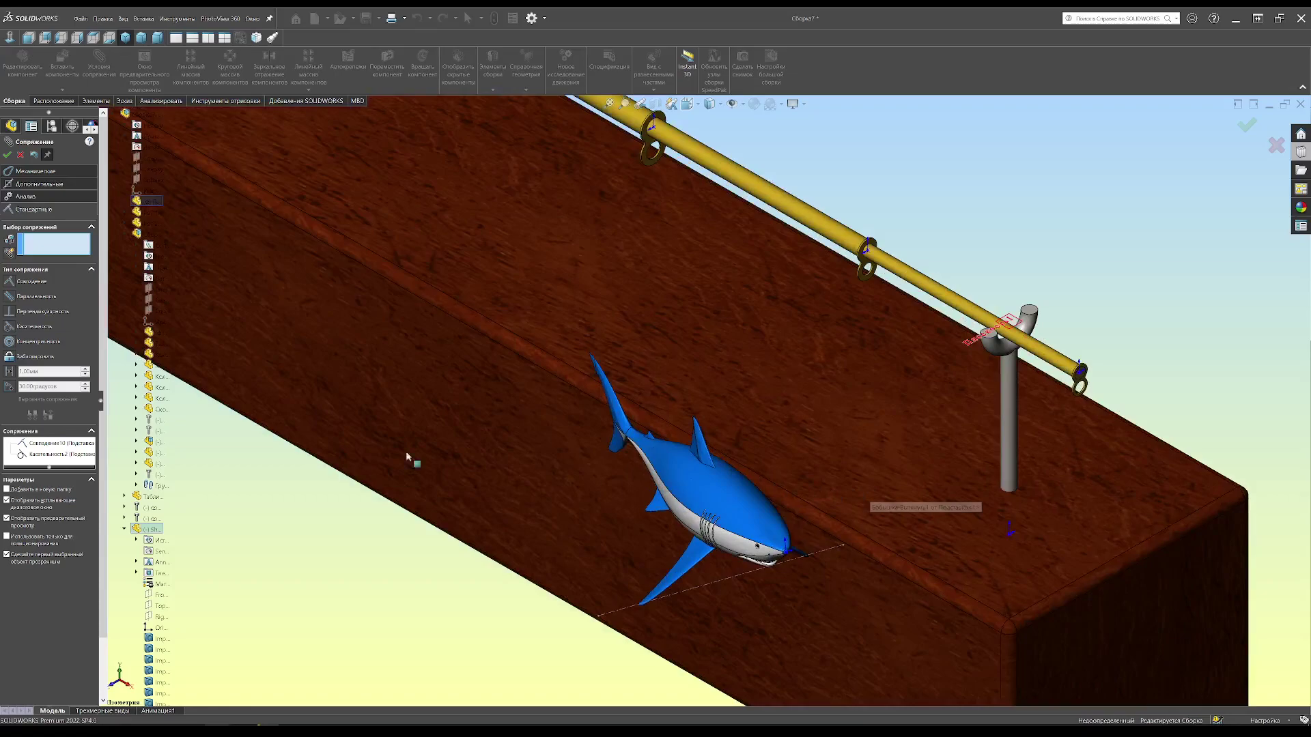
{"action": "scroll", "coordinate": [410, 459], "scroll_direction": "down", "scroll_amount": 1}
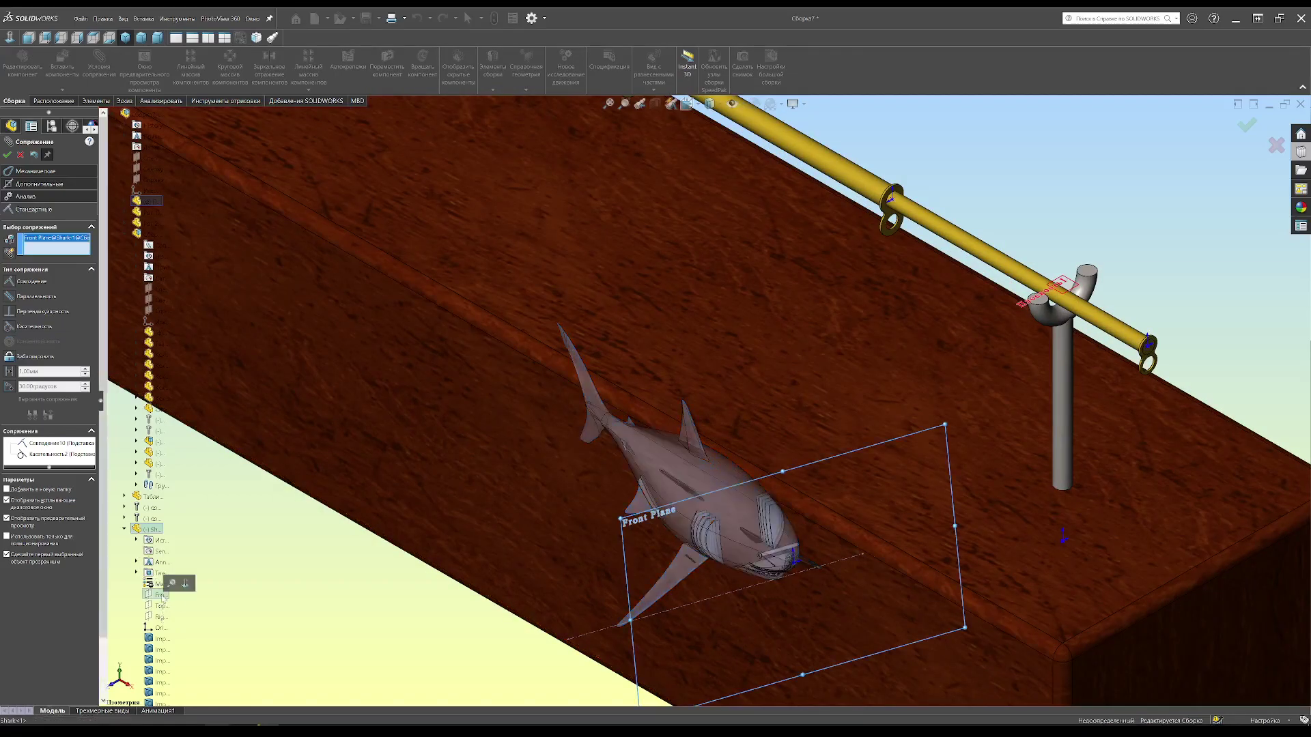
{"action": "left_click", "coordinate": [159, 616]}
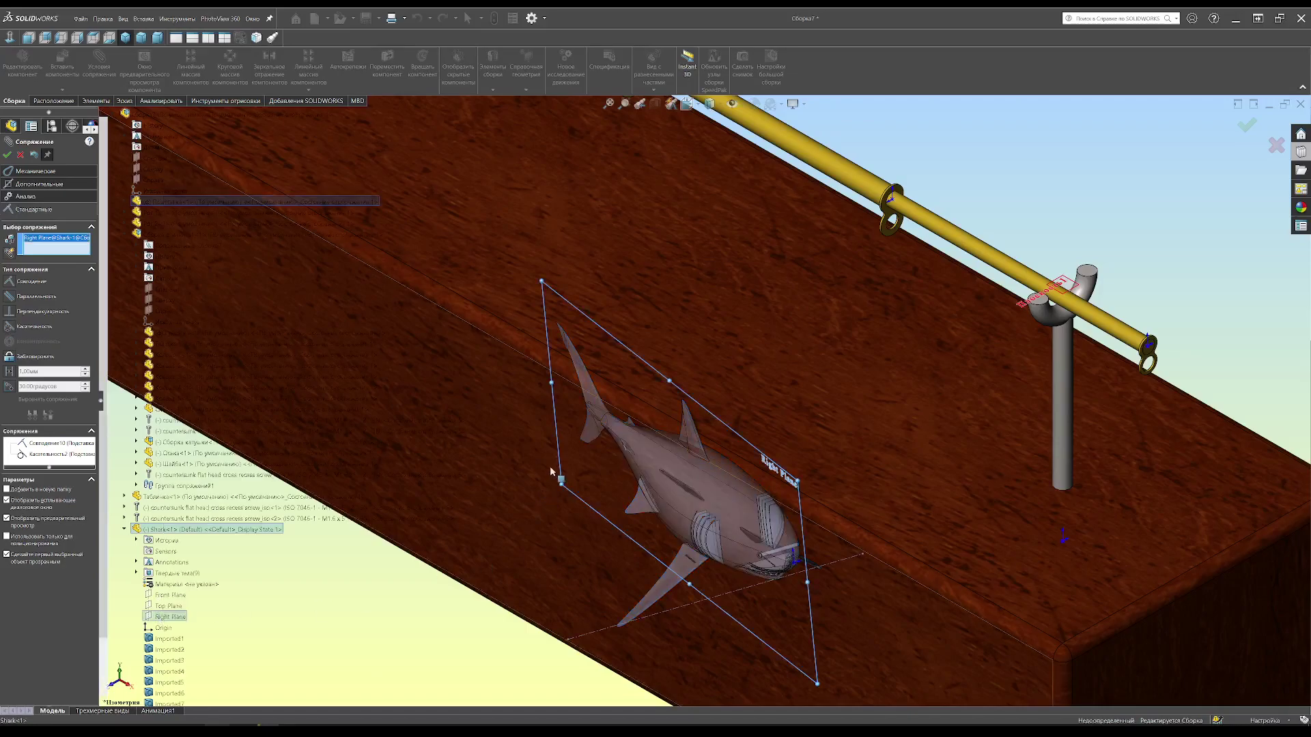
{"action": "left_click", "coordinate": [521, 474]}
{"action": "left_click", "coordinate": [51, 387]}
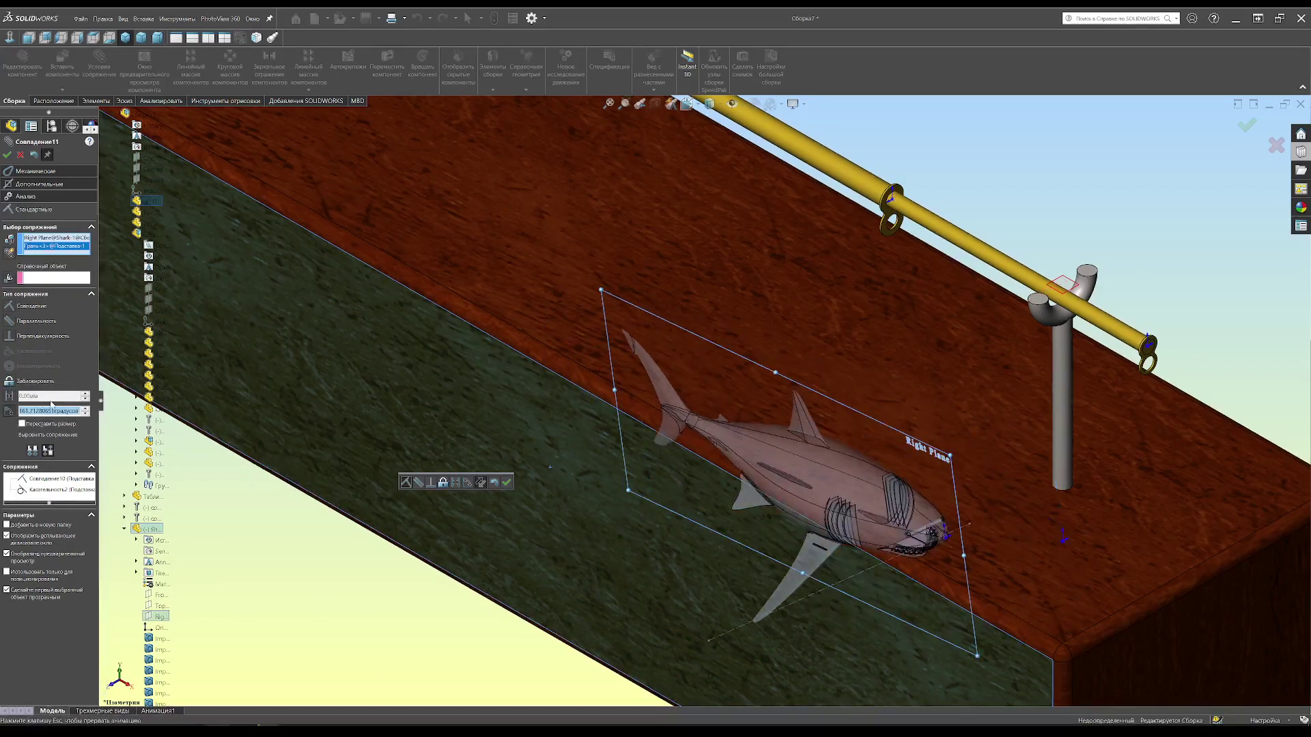
{"action": "type", "text": "30"}
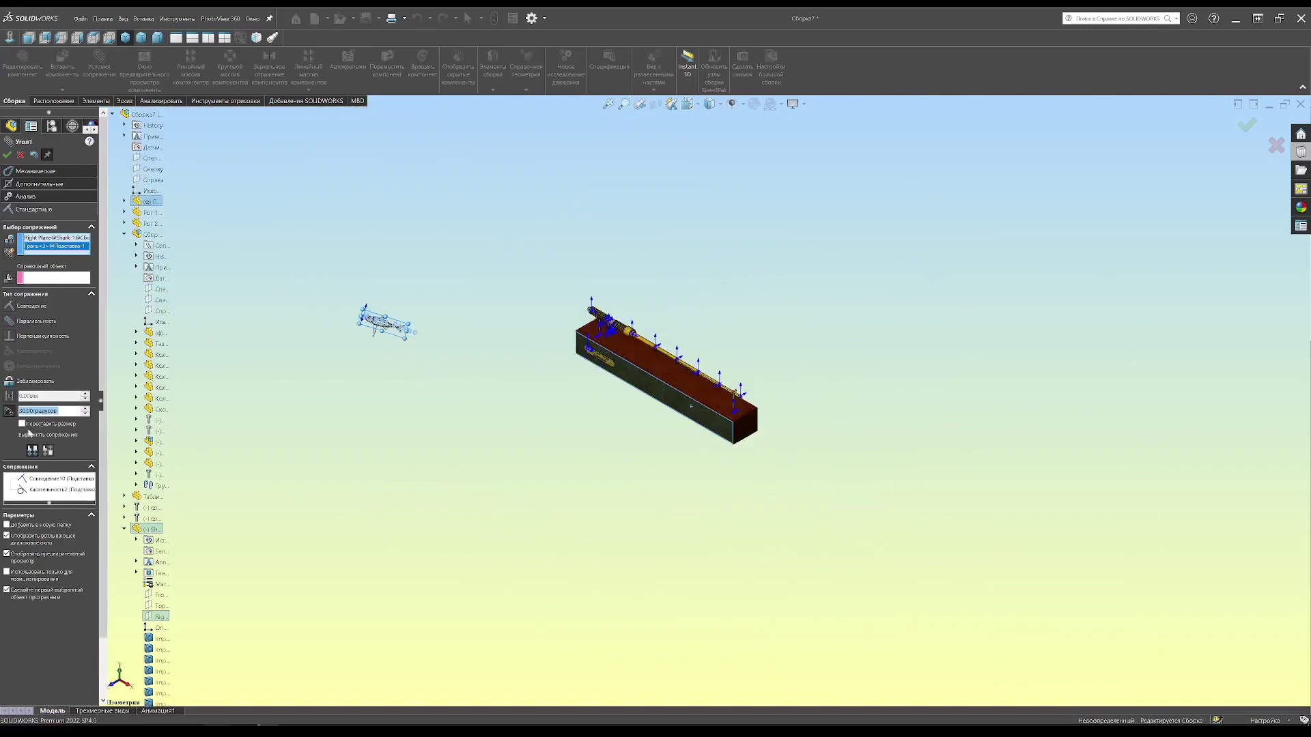
{"action": "left_click", "coordinate": [24, 424]}
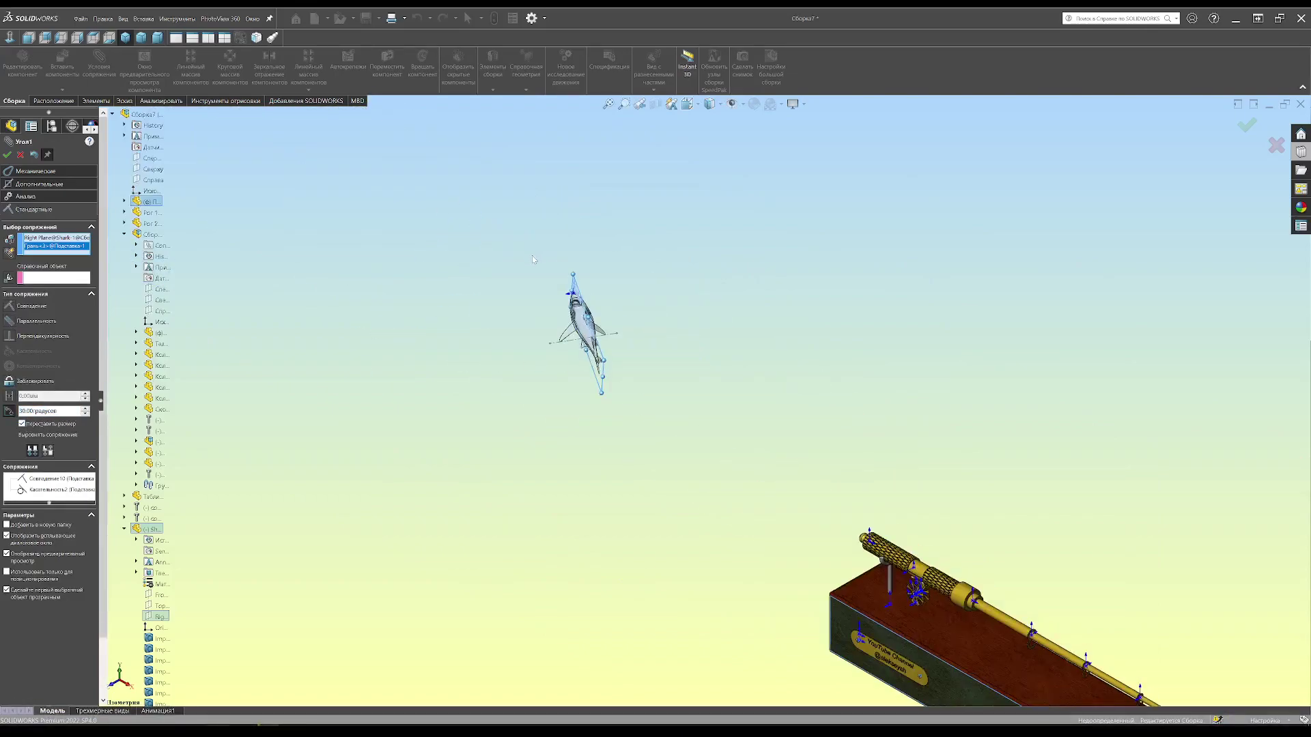
- Discard the angle mate and slide the shark further along the stand's top
{"action": "scroll", "coordinate": [606, 321], "scroll_direction": "down", "scroll_amount": 1}
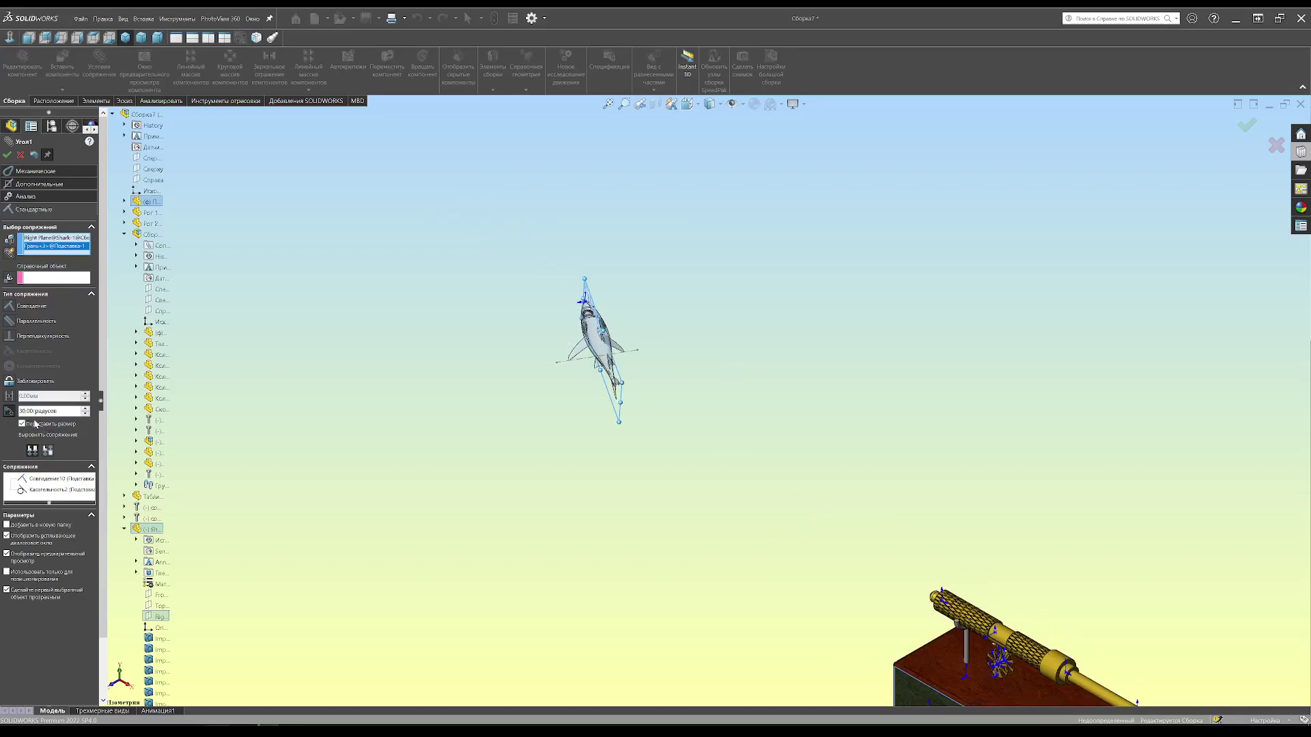
{"action": "scroll", "coordinate": [347, 370], "scroll_direction": "up", "scroll_amount": 3}
{"action": "scroll", "coordinate": [683, 437], "scroll_direction": "down", "scroll_amount": 5}
{"action": "scroll", "coordinate": [695, 417], "scroll_direction": "down", "scroll_amount": 3}
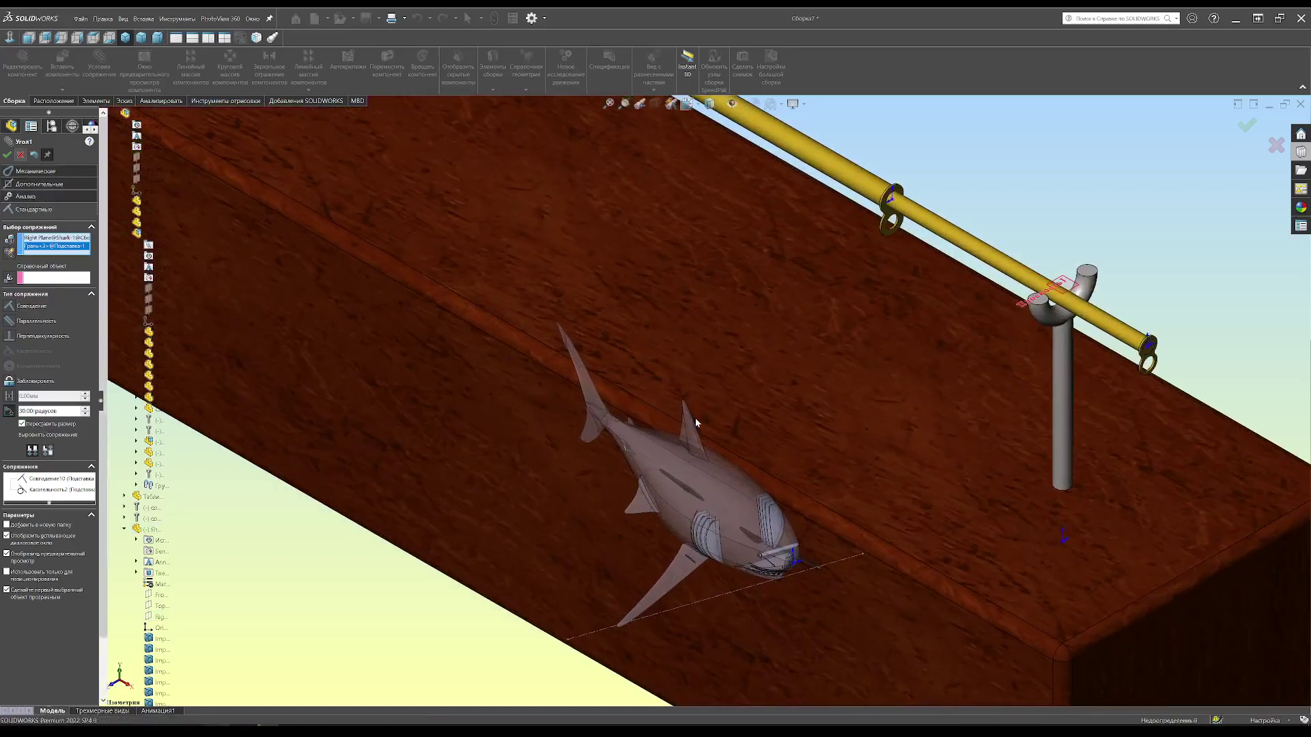
{"action": "key", "text": "Return"}
{"action": "left_click_drag", "start_coordinate": [710, 469], "coordinate": [853, 273]}
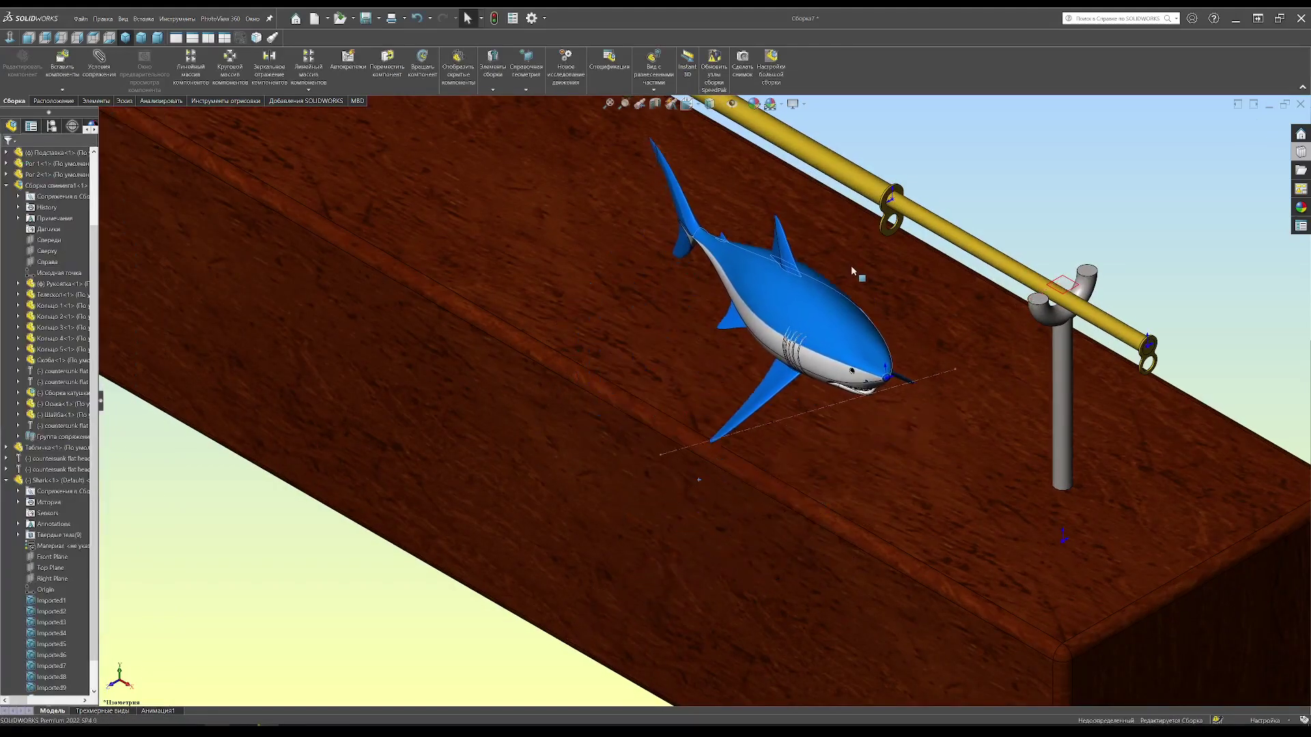
- Angle-mate the shark's Right Plane 30° to the stand's front face, then slide the shark along
{"action": "left_click", "coordinate": [52, 579]}
{"action": "left_click", "coordinate": [365, 316], "text": "ctrl"}
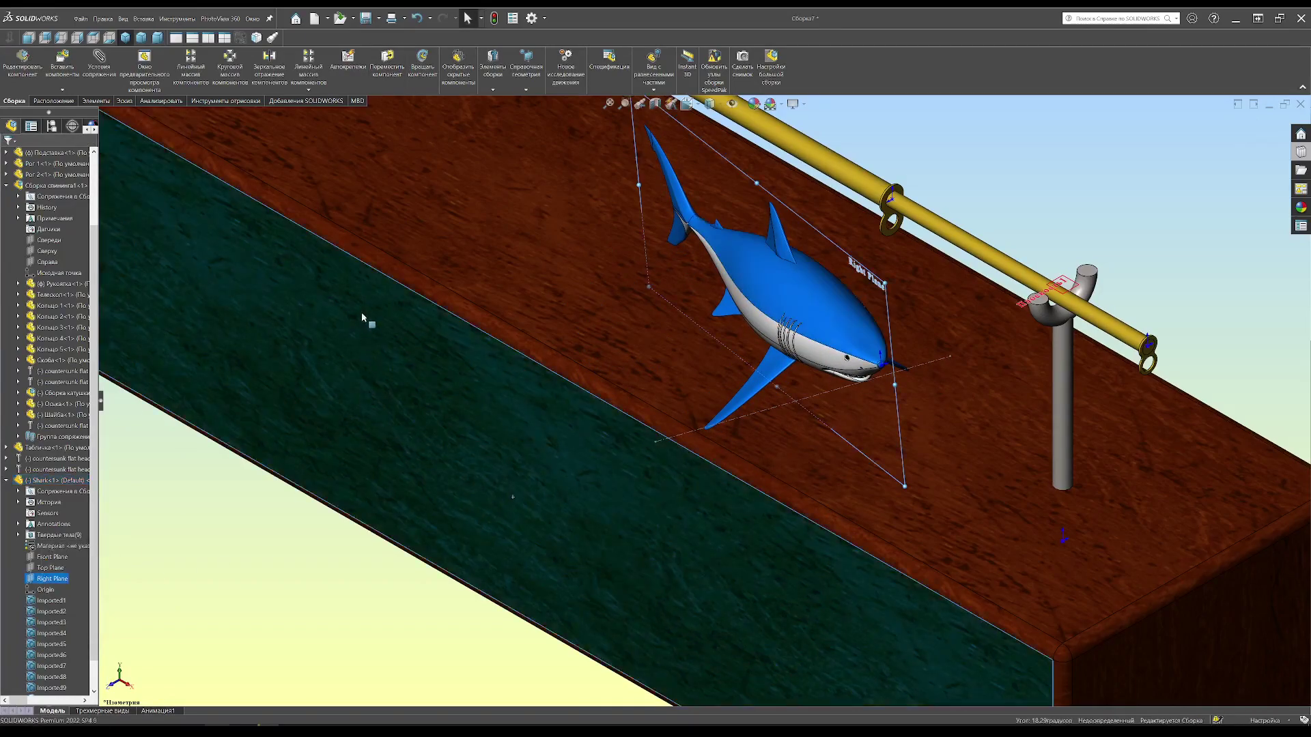
{"action": "left_click", "coordinate": [101, 73]}
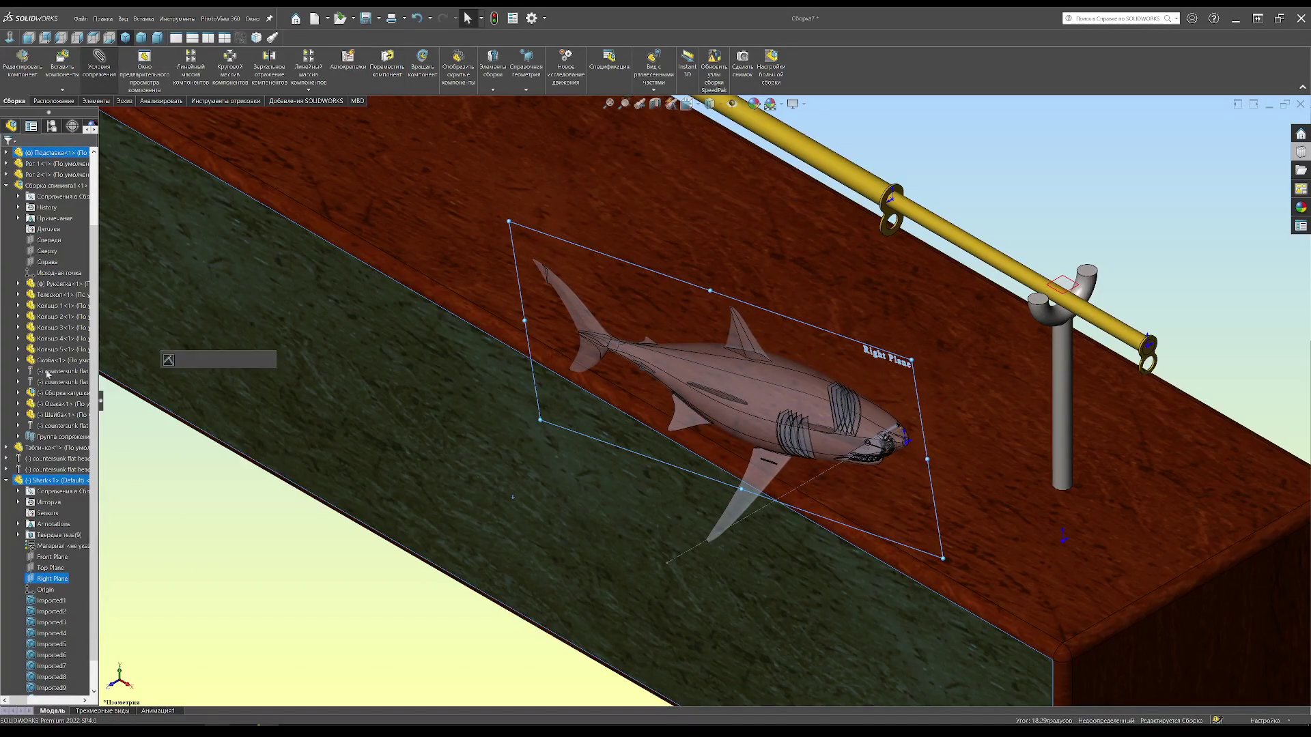
{"action": "left_click", "coordinate": [9, 410]}
{"action": "type", "text": "30"}
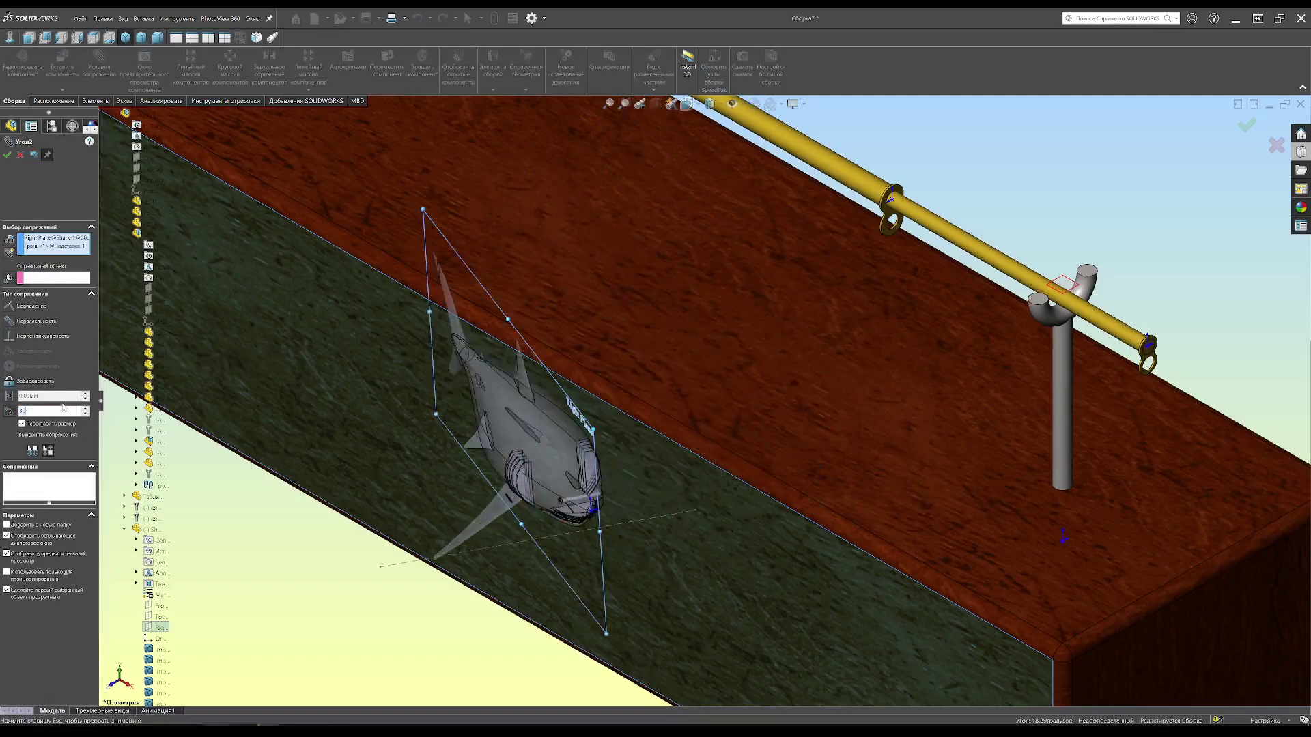
{"action": "key", "text": "Return"}
{"action": "left_click", "coordinate": [6, 154]}
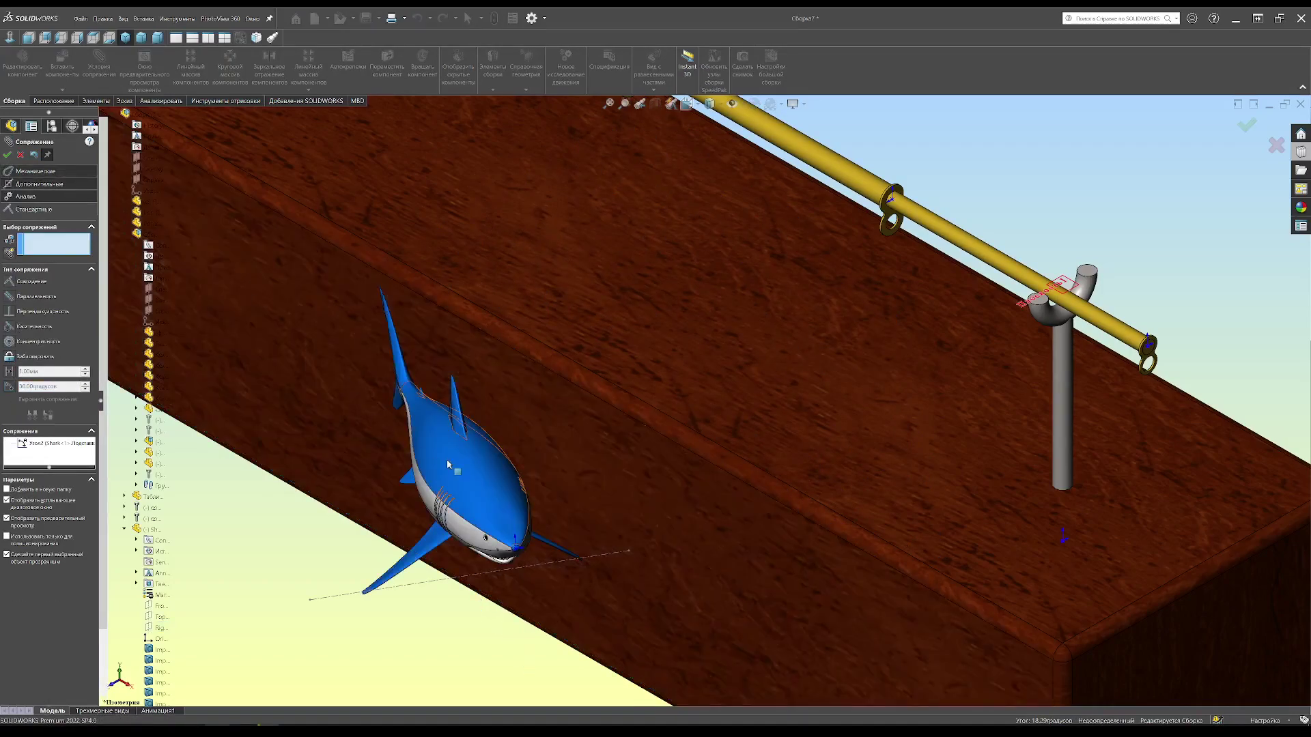
{"action": "left_click_drag", "start_coordinate": [467, 485], "coordinate": [822, 245]}
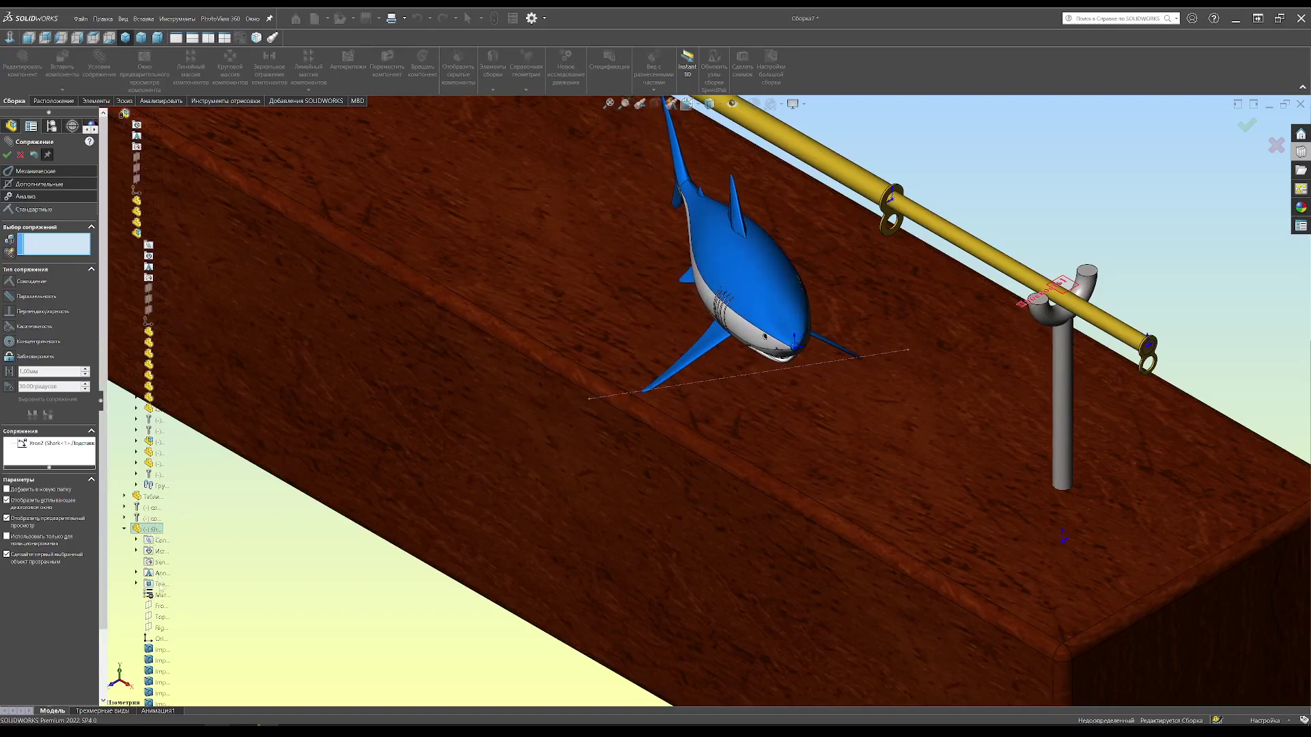
- Set up a 15 mm distance mate from the shark's origin to the stand's front face
{"action": "left_click", "coordinate": [157, 638]}
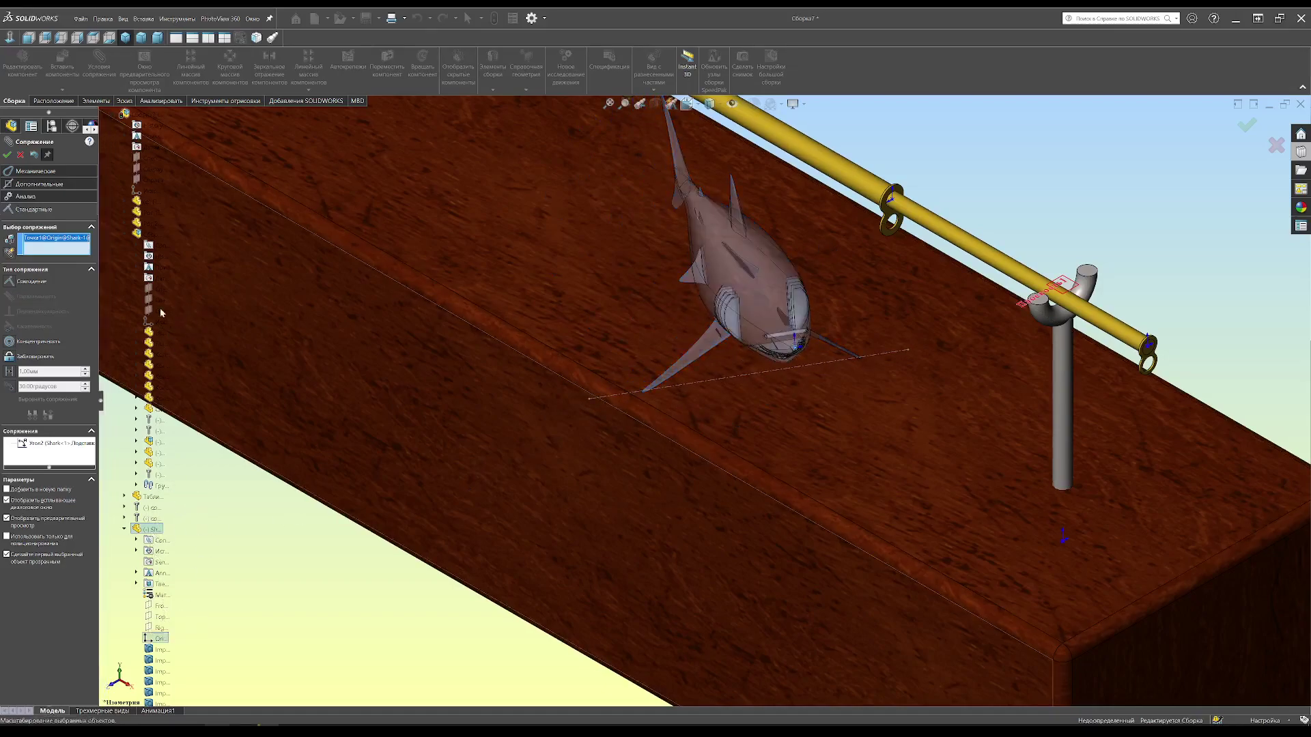
{"action": "left_click", "coordinate": [145, 159]}
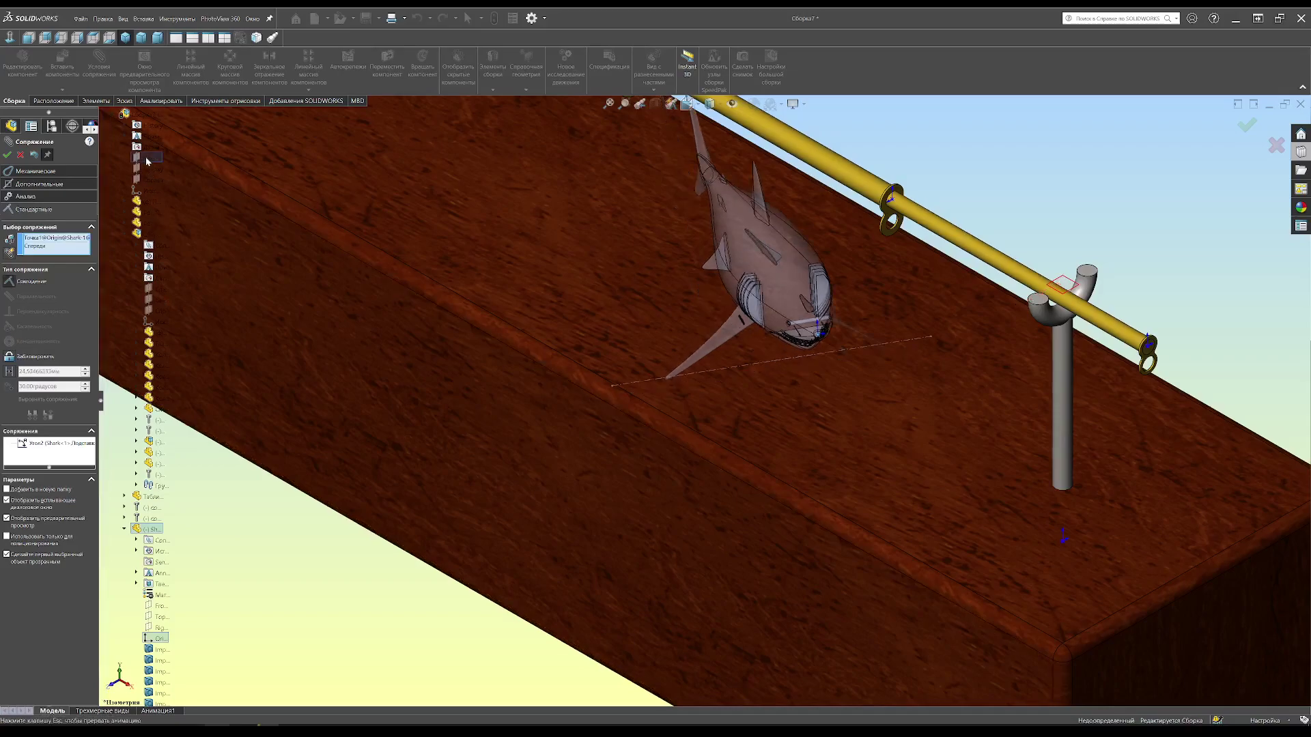
{"action": "left_click", "coordinate": [13, 373]}
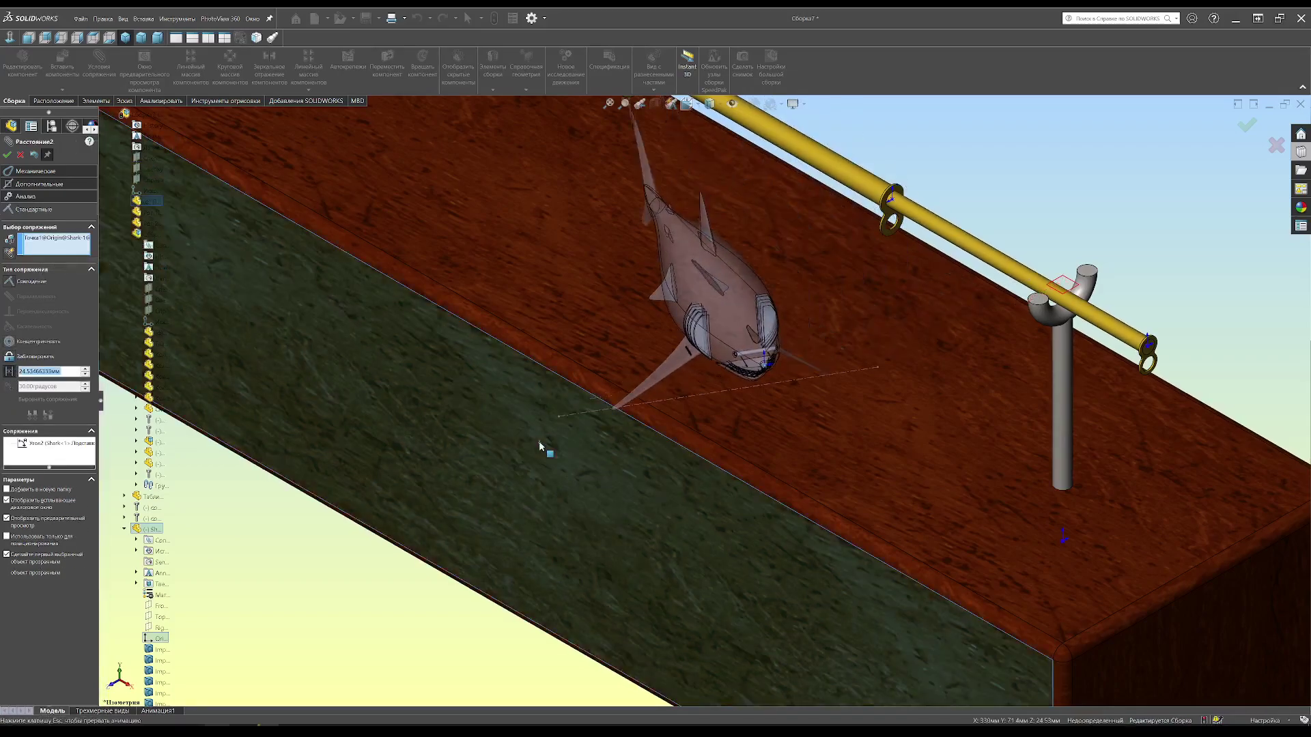
{"action": "left_click", "coordinate": [540, 447]}
{"action": "type", "text": "15"}
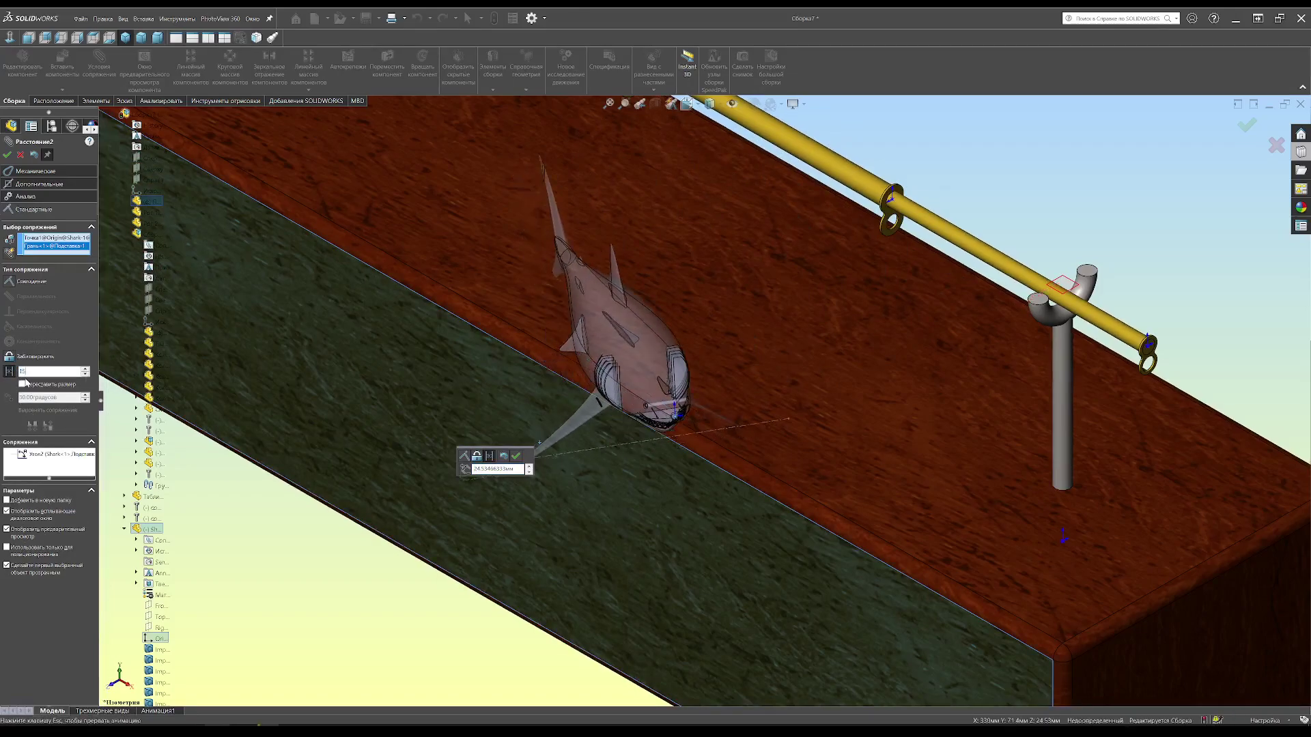
{"action": "key", "text": "Return"}
- Flip and correct the distance to 15 mm, accept the mate, and close the Mate dialog
{"action": "type", "text": "30"}
{"action": "key", "text": "Return"}
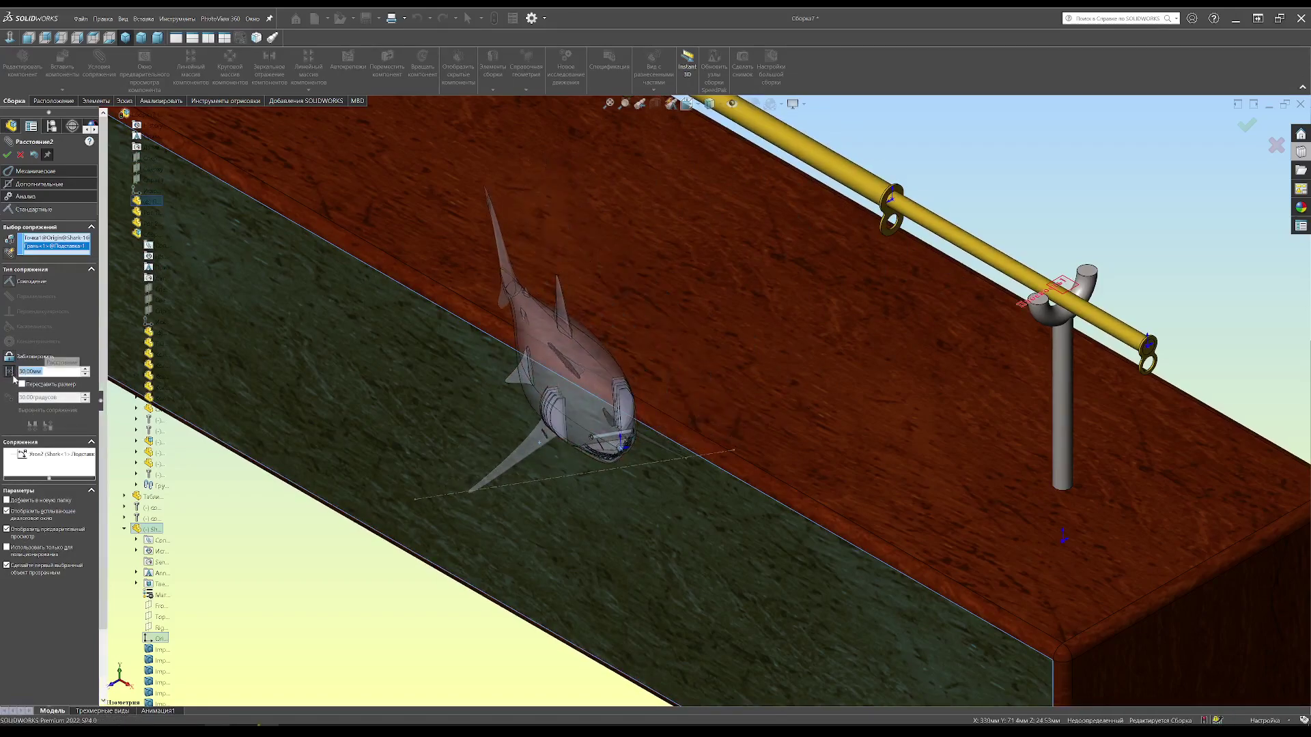
{"action": "left_click", "coordinate": [29, 385]}
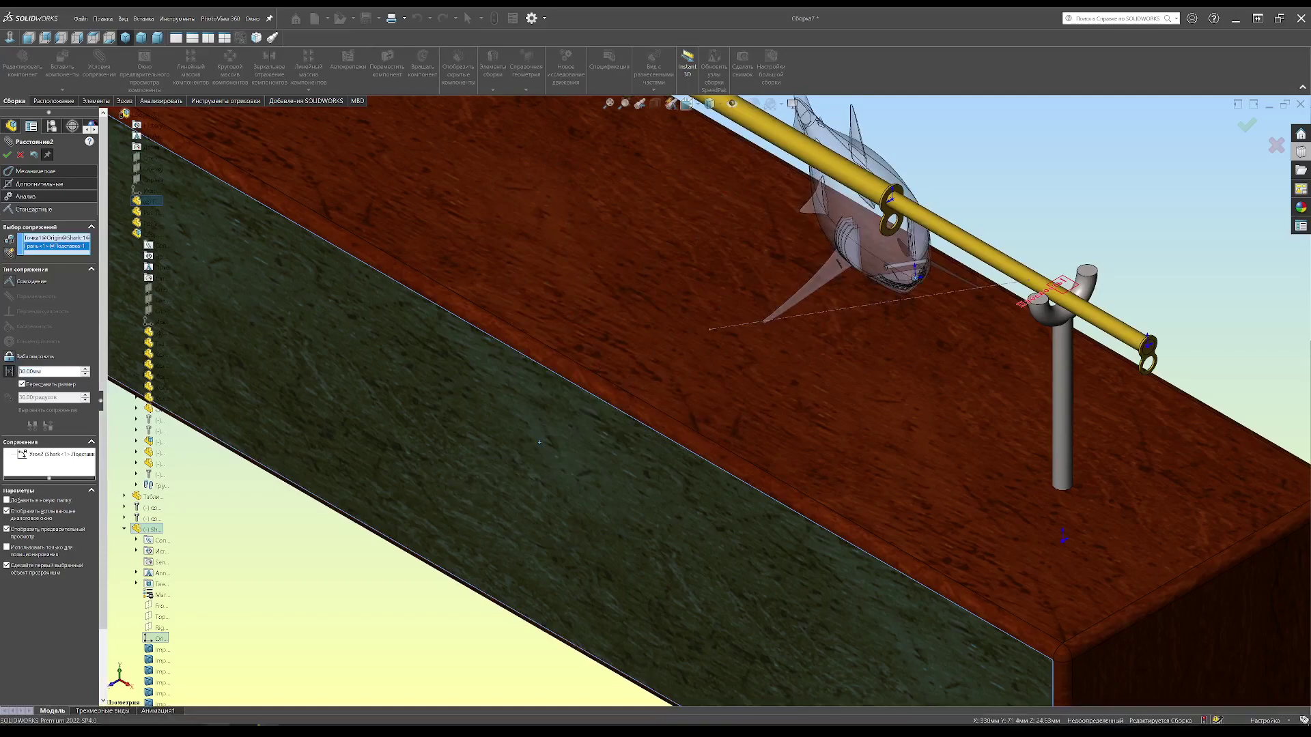
{"action": "type", "text": "5"}
{"action": "key", "text": "Return"}
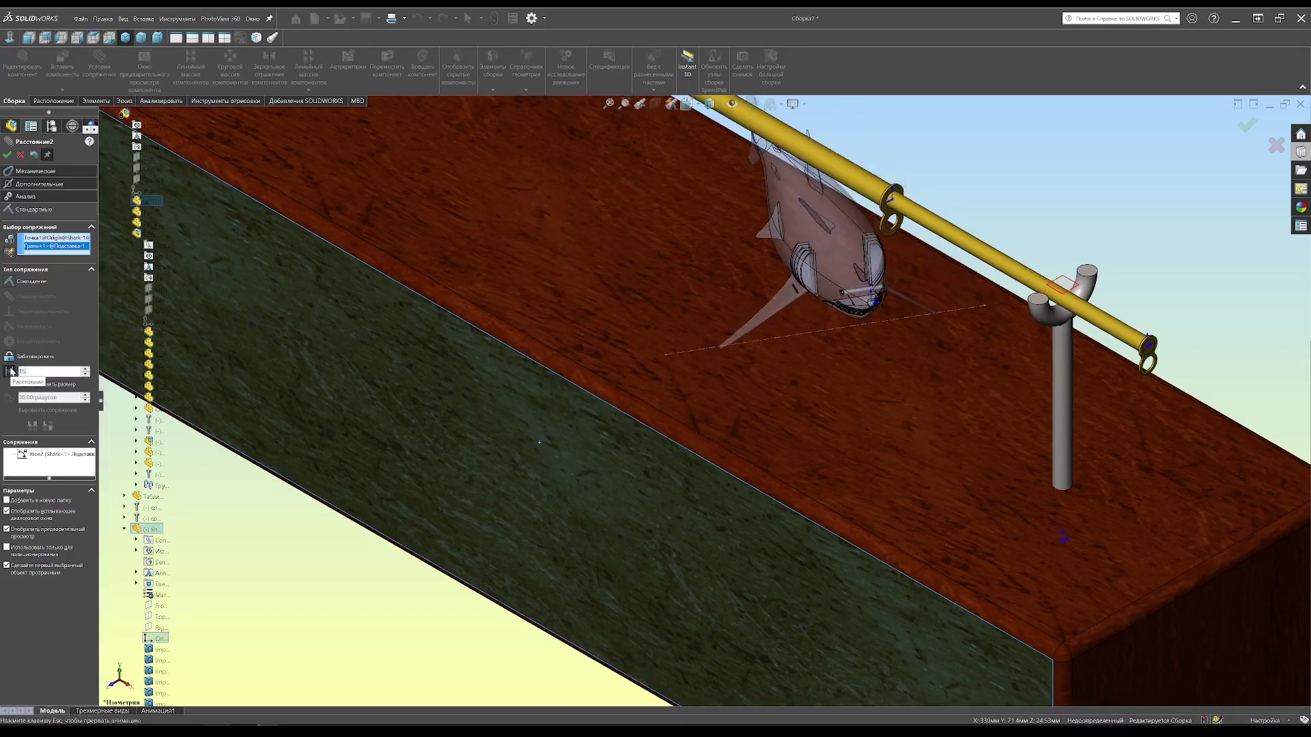
{"action": "left_click", "coordinate": [6, 156]}
{"action": "key", "text": "Escape"}
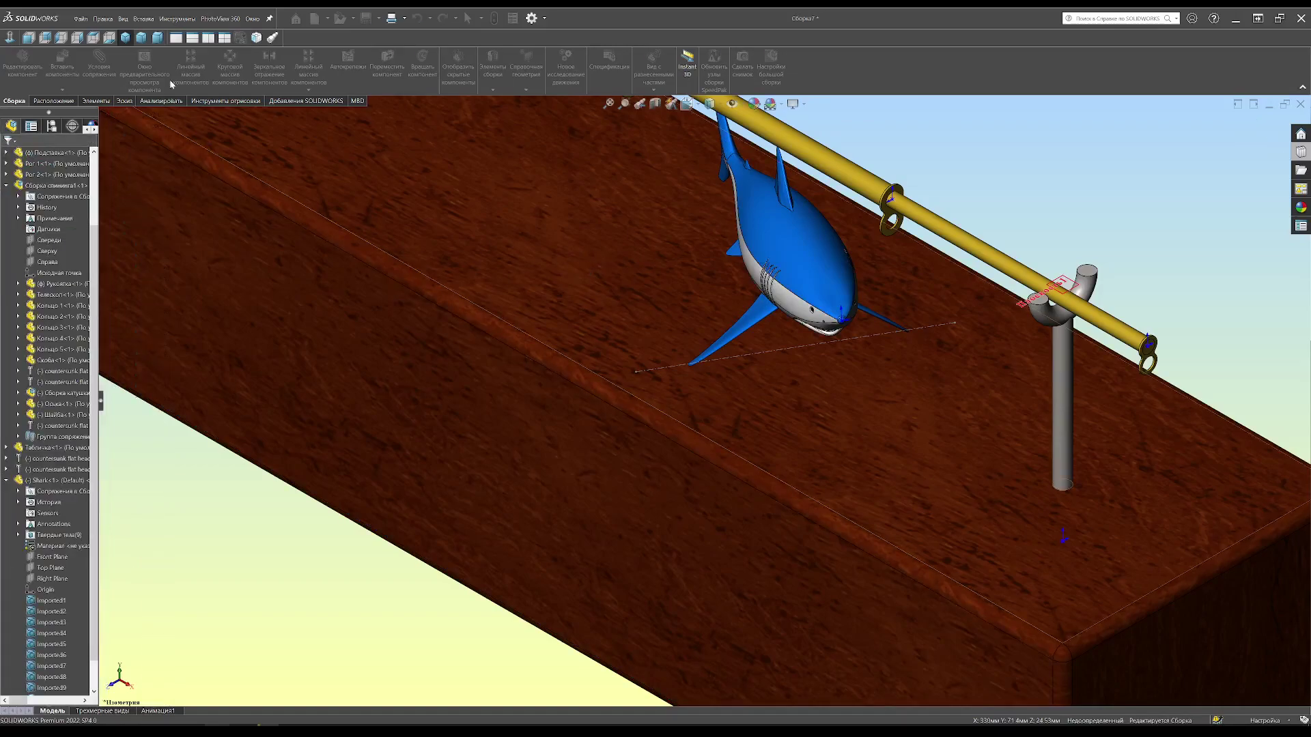
- Hide all reference and annotation types and show the assembly in isometric view
{"action": "left_click", "coordinate": [123, 18]}
{"action": "mouse_move", "coordinate": [141, 109]}
{"action": "left_click", "coordinate": [287, 112]}
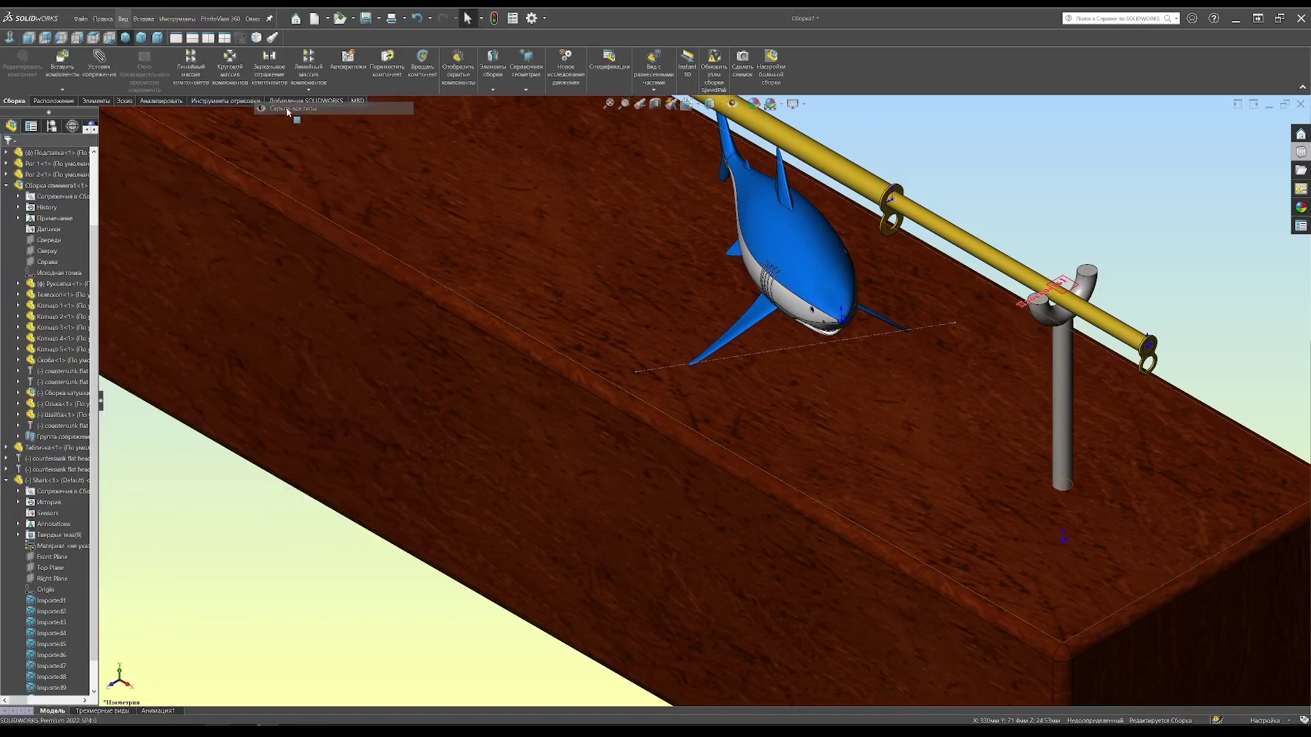
{"action": "left_click", "coordinate": [125, 37]}
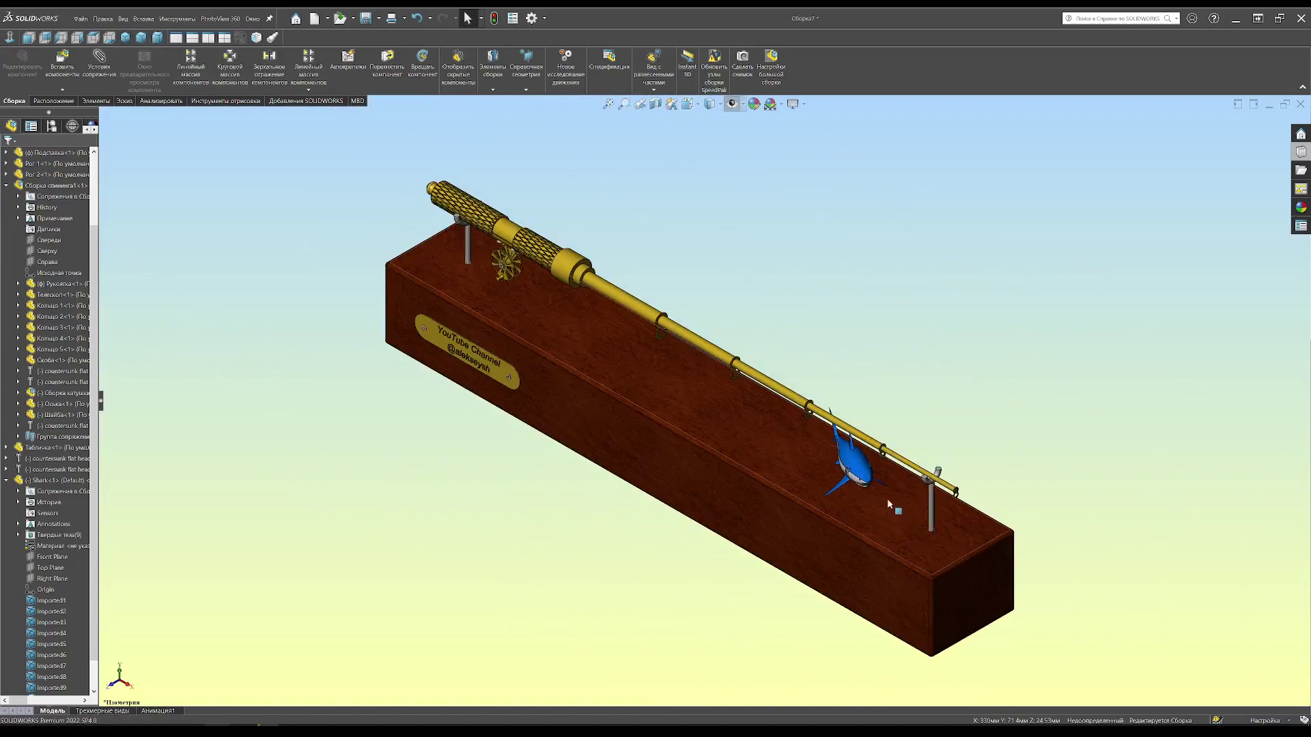
- Orbit and zoom around the finished stand to inspect the shark, rod and base
{"action": "scroll", "coordinate": [889, 504], "scroll_direction": "down", "scroll_amount": 3}
{"action": "scroll", "coordinate": [805, 472], "scroll_direction": "up", "scroll_amount": 3}
{"action": "mouse_move", "coordinate": [806, 472]}
{"action": "middle_mouse_down"}
{"action": "mouse_move", "coordinate": [809, 437]}
{"action": "mouse_move", "coordinate": [626, 429]}
{"action": "middle_mouse_up"}
{"action": "scroll", "coordinate": [808, 437], "scroll_direction": "down", "scroll_amount": 4}
{"action": "scroll", "coordinate": [809, 437], "scroll_direction": "up", "scroll_amount": 2}
{"action": "scroll", "coordinate": [416, 395], "scroll_direction": "up", "scroll_amount": 3}
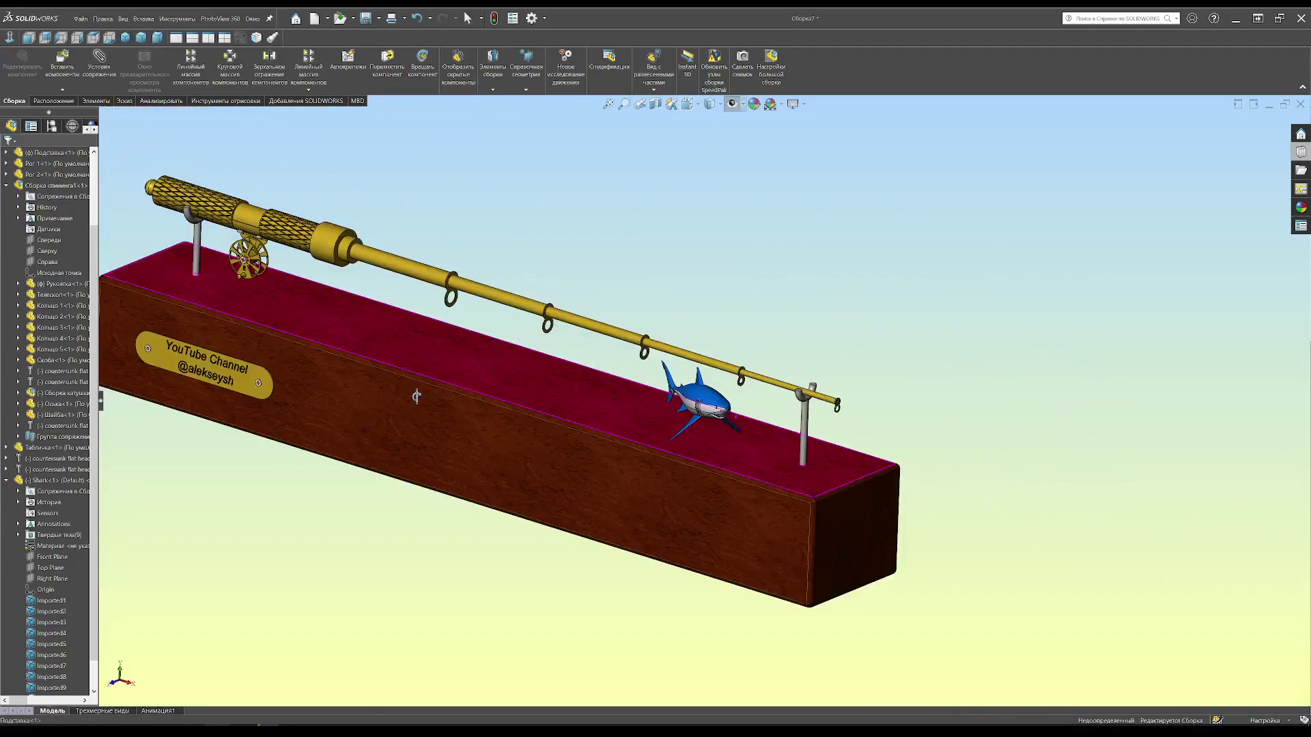
{"action": "mouse_move", "coordinate": [210, 316]}
{"action": "middle_mouse_down"}
{"action": "mouse_move", "coordinate": [305, 278]}
{"action": "mouse_move", "coordinate": [369, 292]}
{"action": "mouse_move", "coordinate": [392, 331]}
{"action": "mouse_move", "coordinate": [369, 335]}
{"action": "middle_mouse_up"}
{"action": "scroll", "coordinate": [208, 321], "scroll_direction": "down", "scroll_amount": 2}
{"action": "scroll", "coordinate": [248, 290], "scroll_direction": "down", "scroll_amount": 2}
{"action": "scroll", "coordinate": [409, 382], "scroll_direction": "up", "scroll_amount": 3}
{"action": "mouse_move", "coordinate": [483, 436]}
{"action": "middle_mouse_down"}
{"action": "mouse_move", "coordinate": [550, 530]}
{"action": "mouse_move", "coordinate": [537, 406]}
{"action": "middle_mouse_up"}
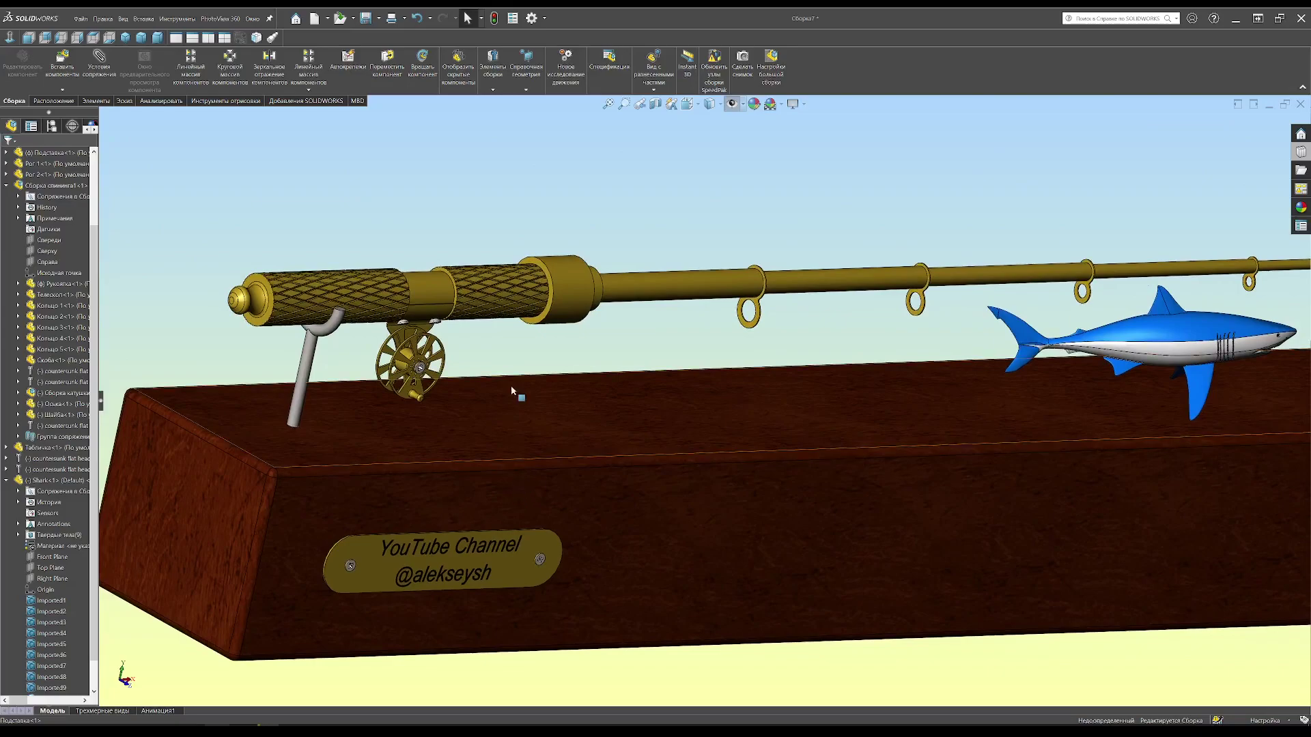